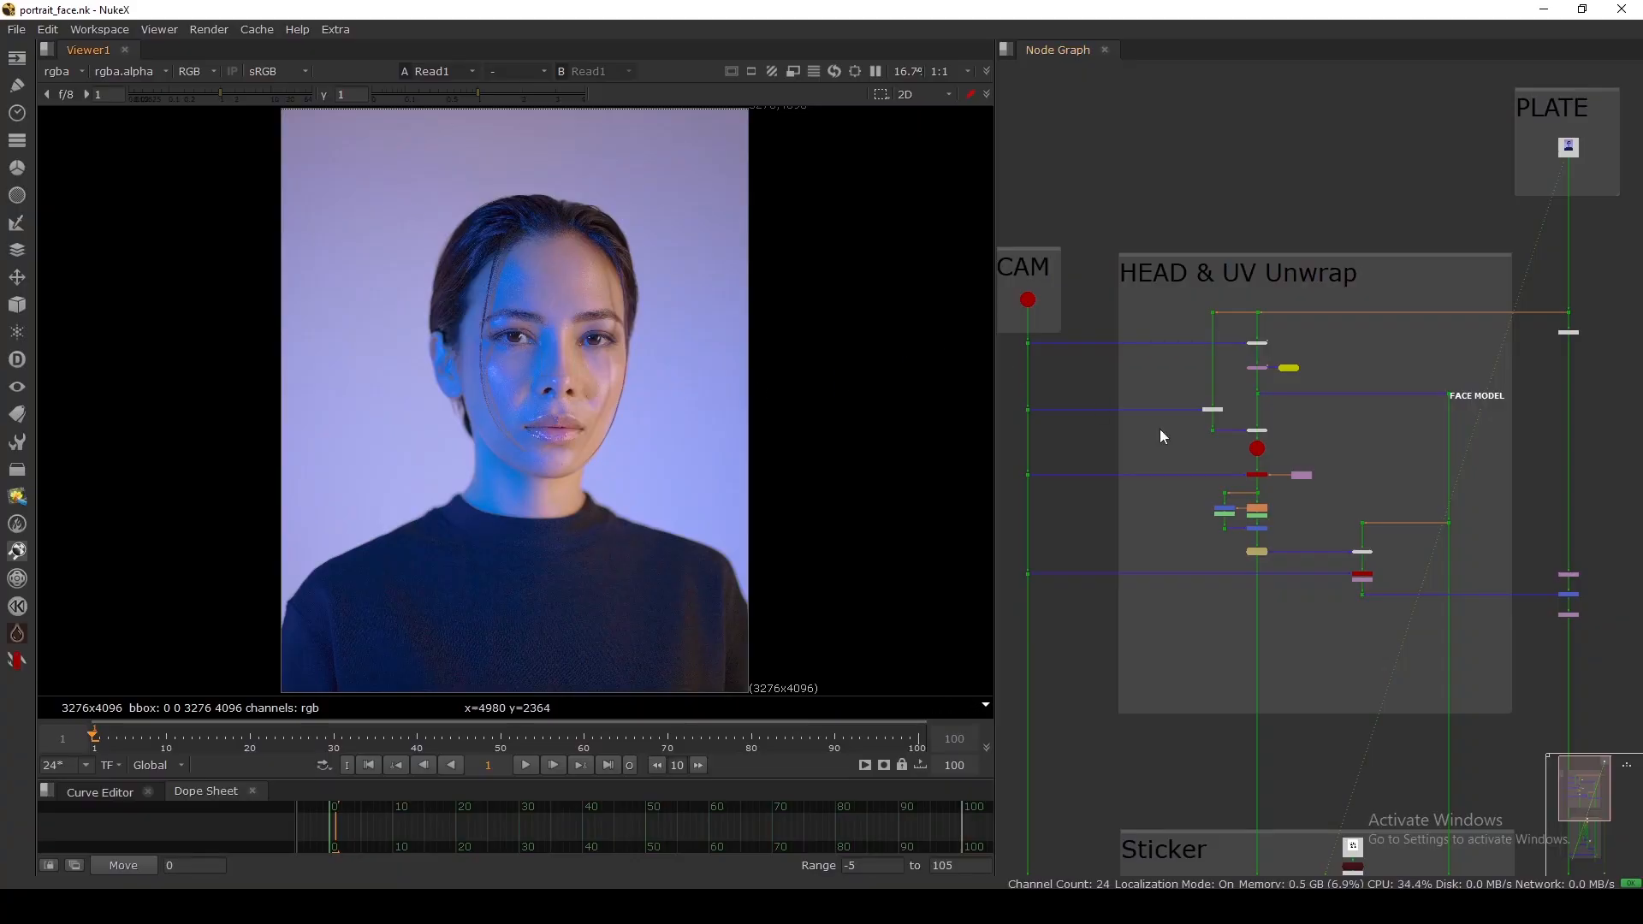
# Step: Show the final merged composite in the viewer and examine the panda stickers across the woman's face and the overall node tree
pyautogui.scroll(-5, 1188, 457)
pyautogui.scroll(3, 1325, 630)
pyautogui.scroll(2, 1324, 638)
pyautogui.moveTo(1350, 539); pyautogui.dragTo(1236, 638)
pyautogui.press('1')
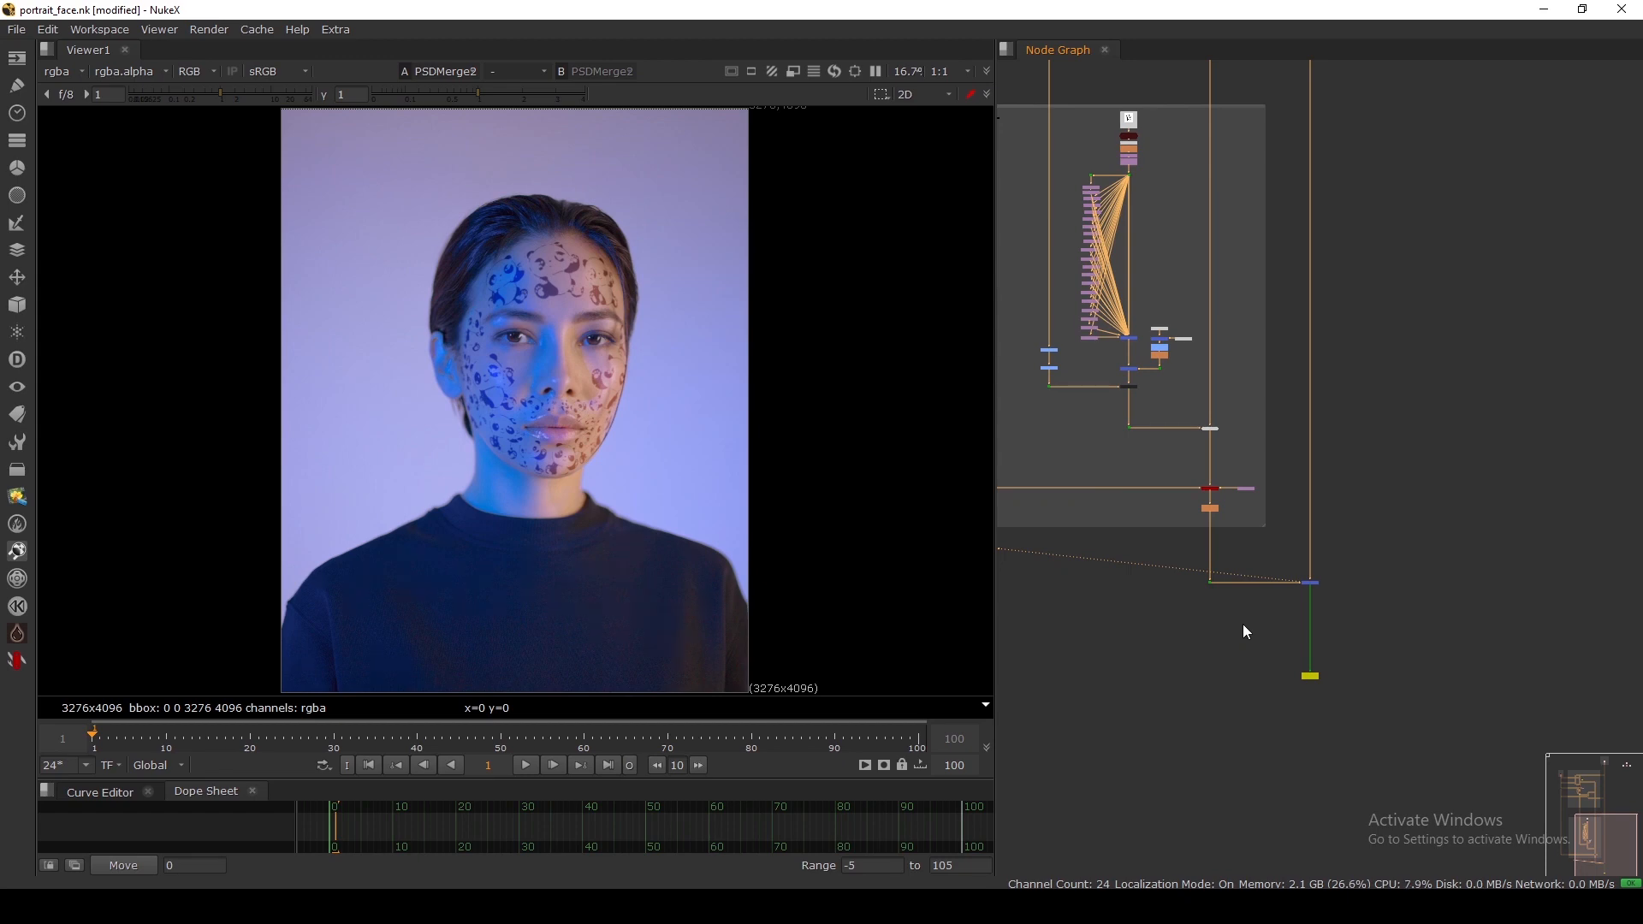
pyautogui.scroll(3, 506, 310)
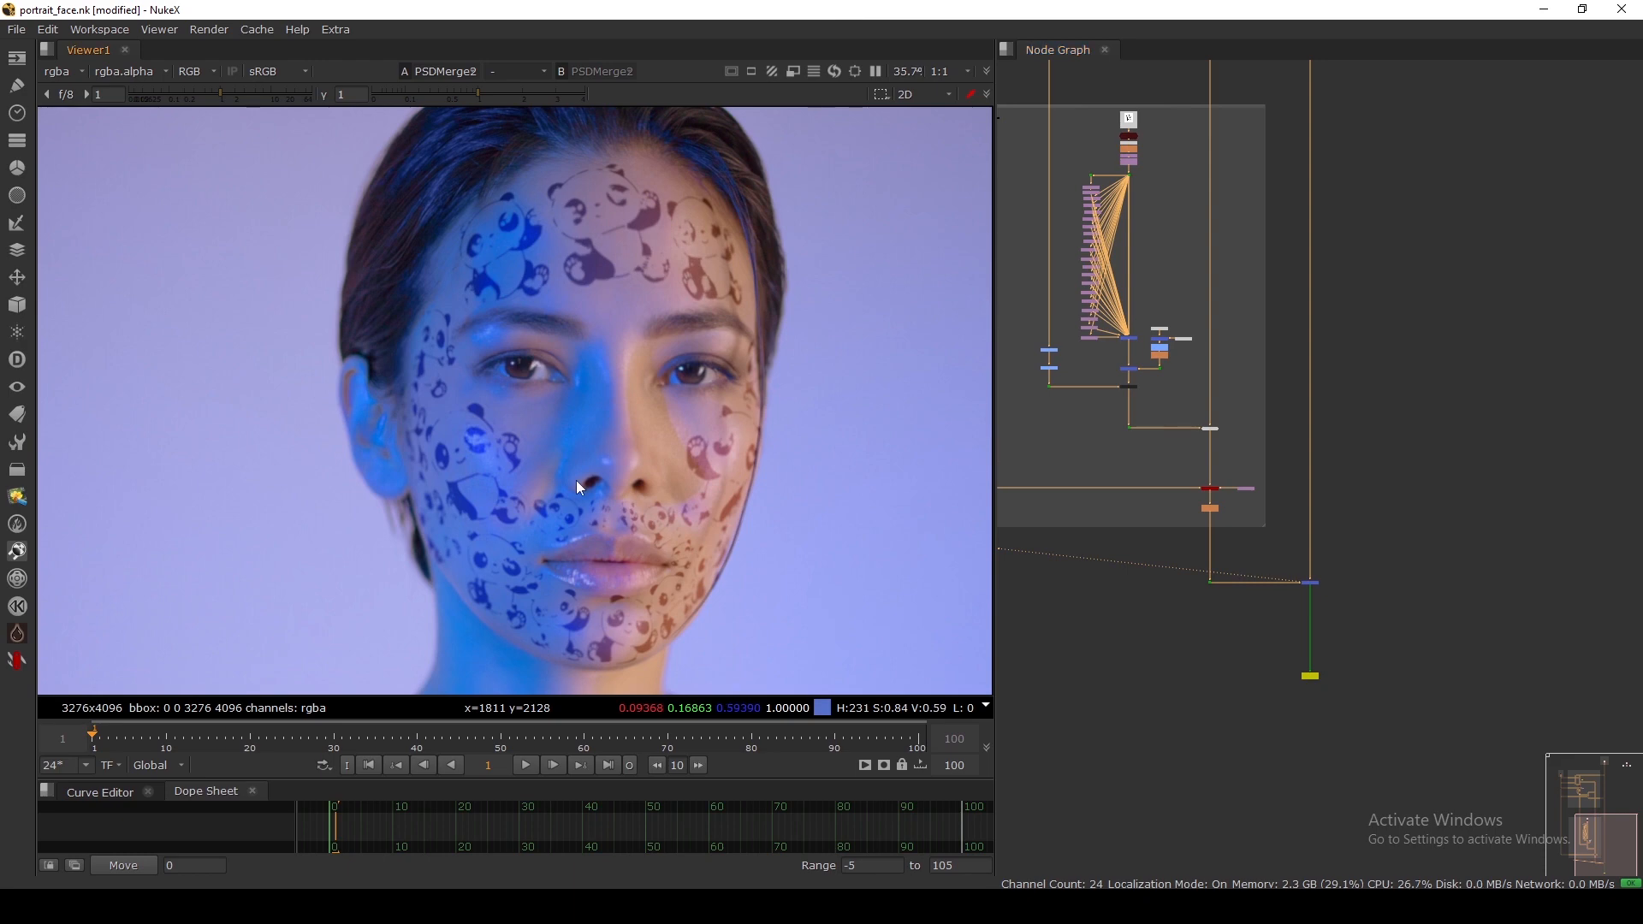
pyautogui.press('f')
pyautogui.moveTo(1178, 333); pyautogui.dragTo(1208, 549, button='middle')
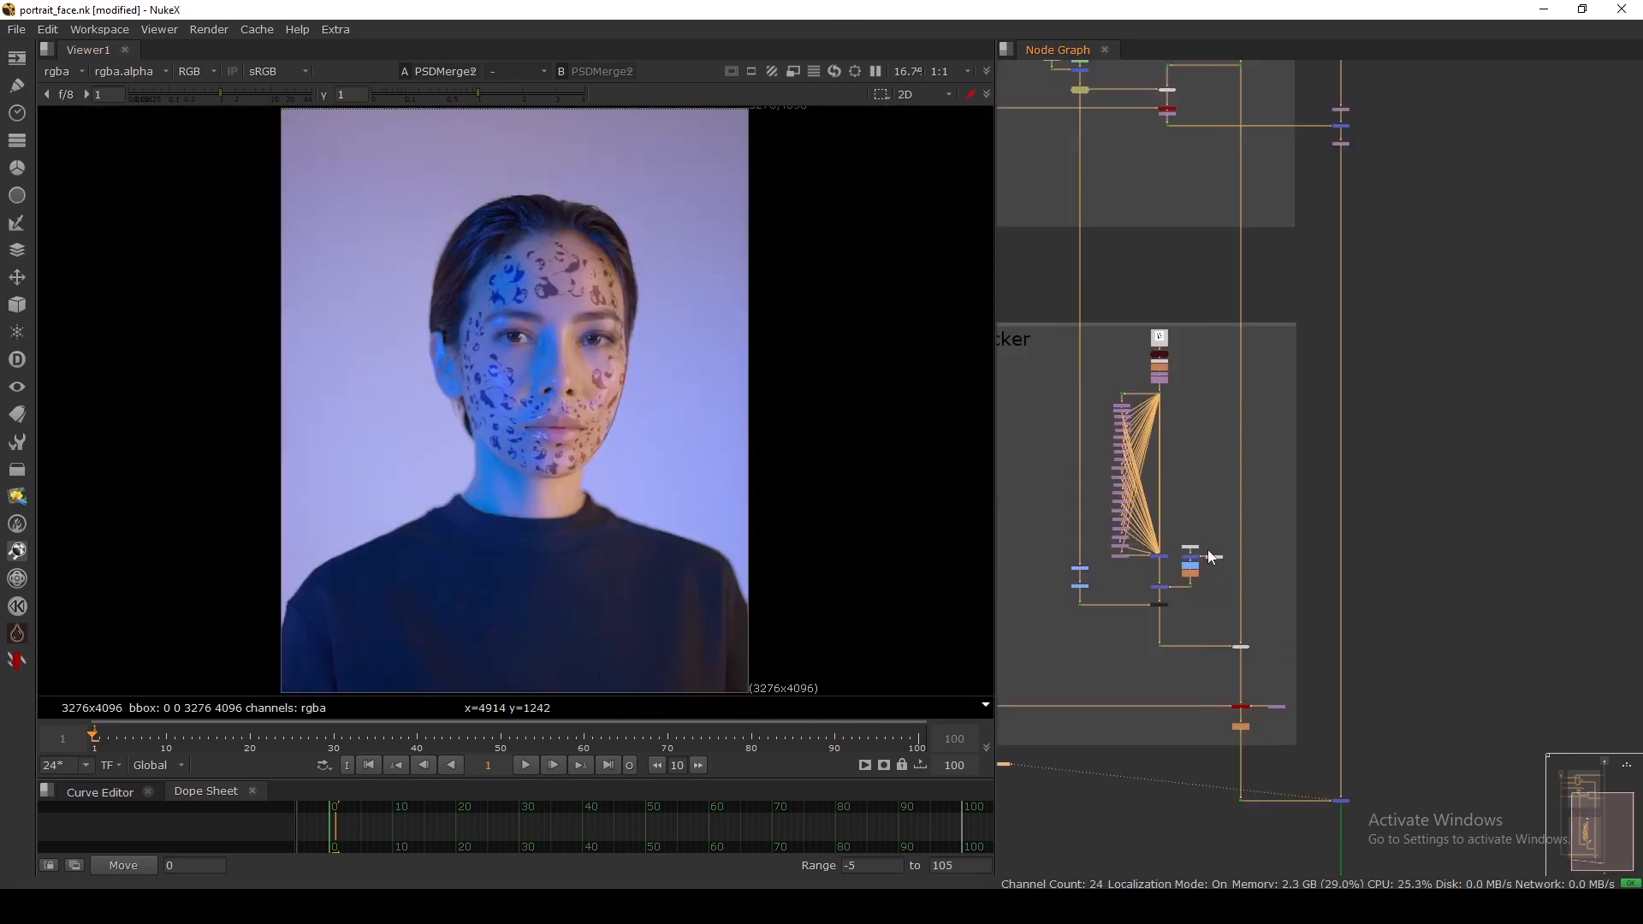
pyautogui.scroll(-3, 1210, 554)
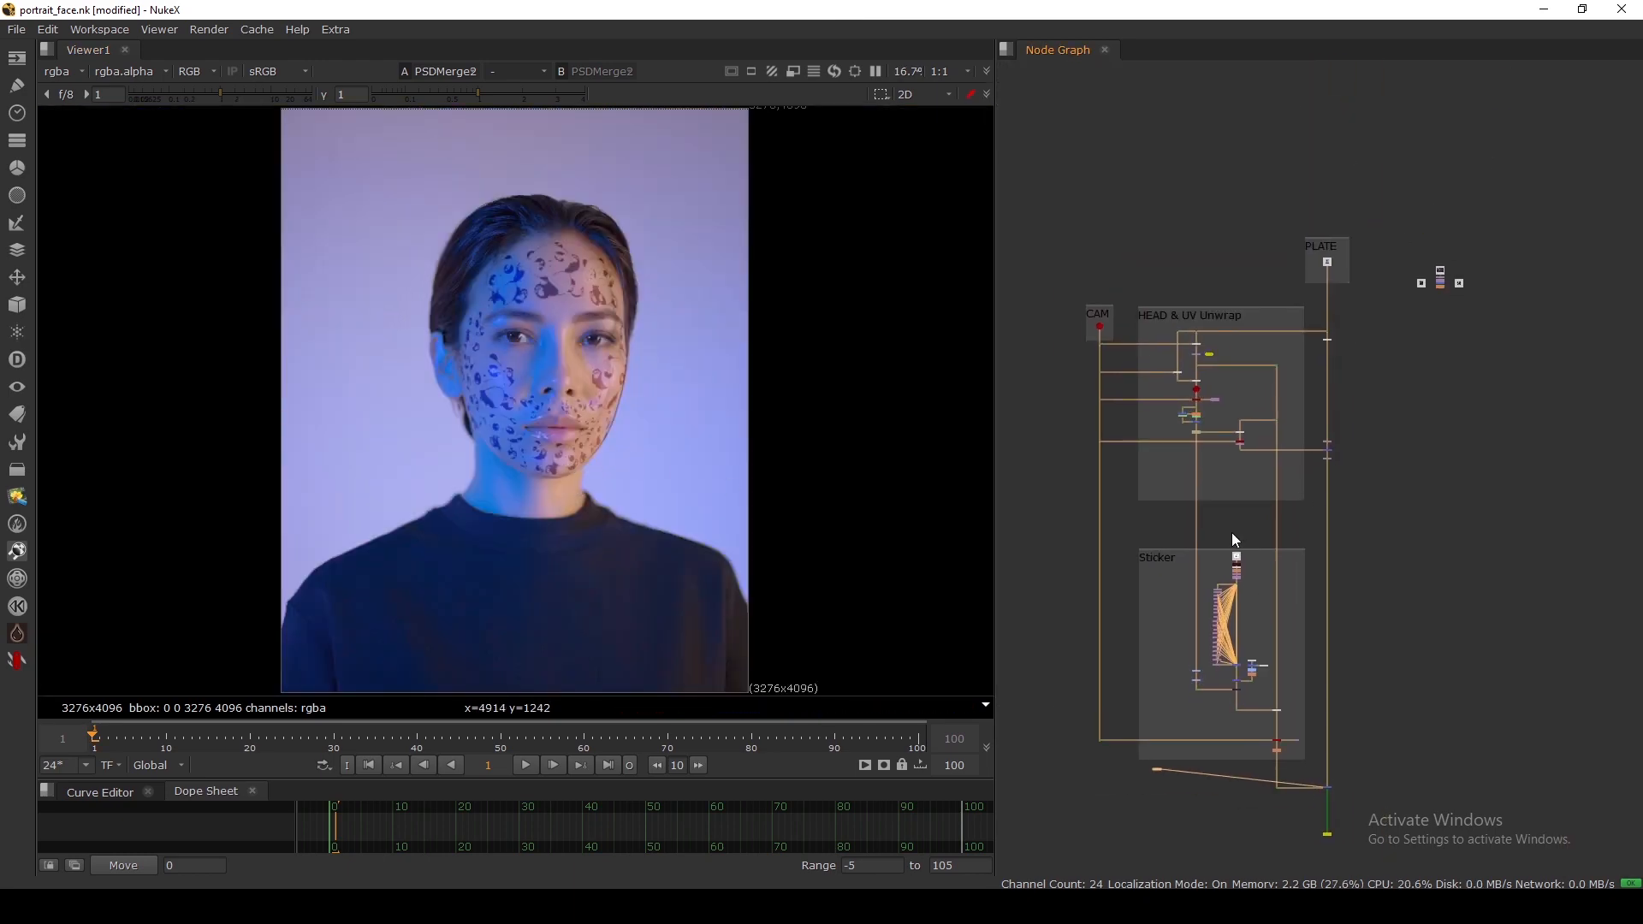
pyautogui.keyDown('ctrl'); pyautogui.keyDown('shift'); pyautogui.moveTo(479, 272); pyautogui.dragTo(664, 363); pyautogui.keyUp('shift'); pyautogui.keyUp('ctrl')
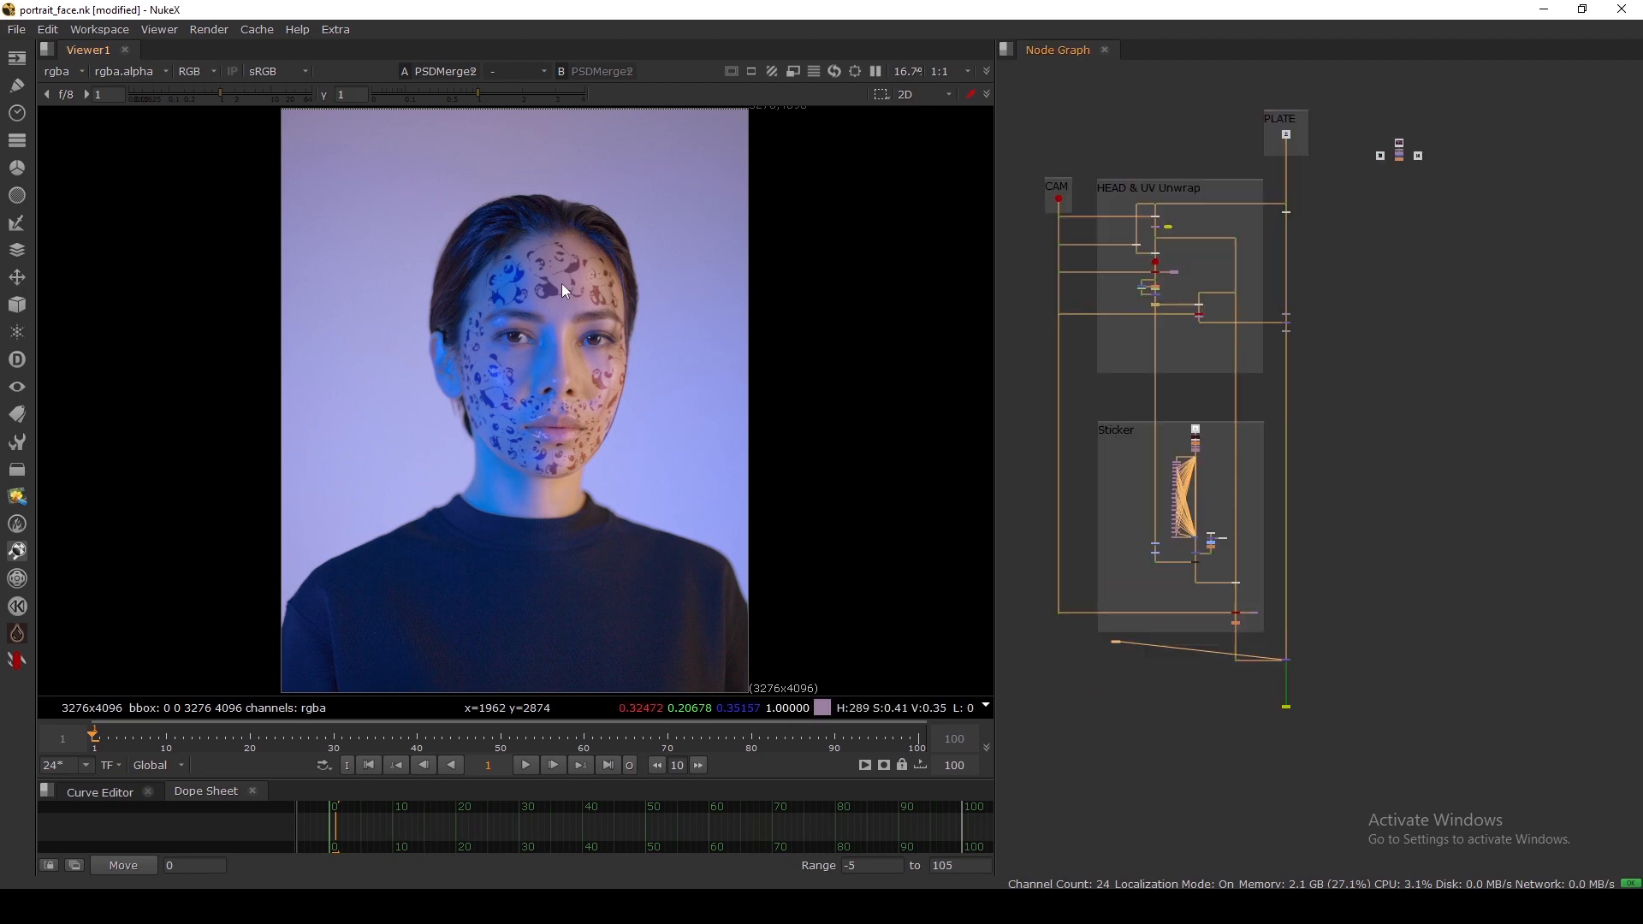
pyautogui.moveTo(445, 228); pyautogui.dragTo(691, 478)
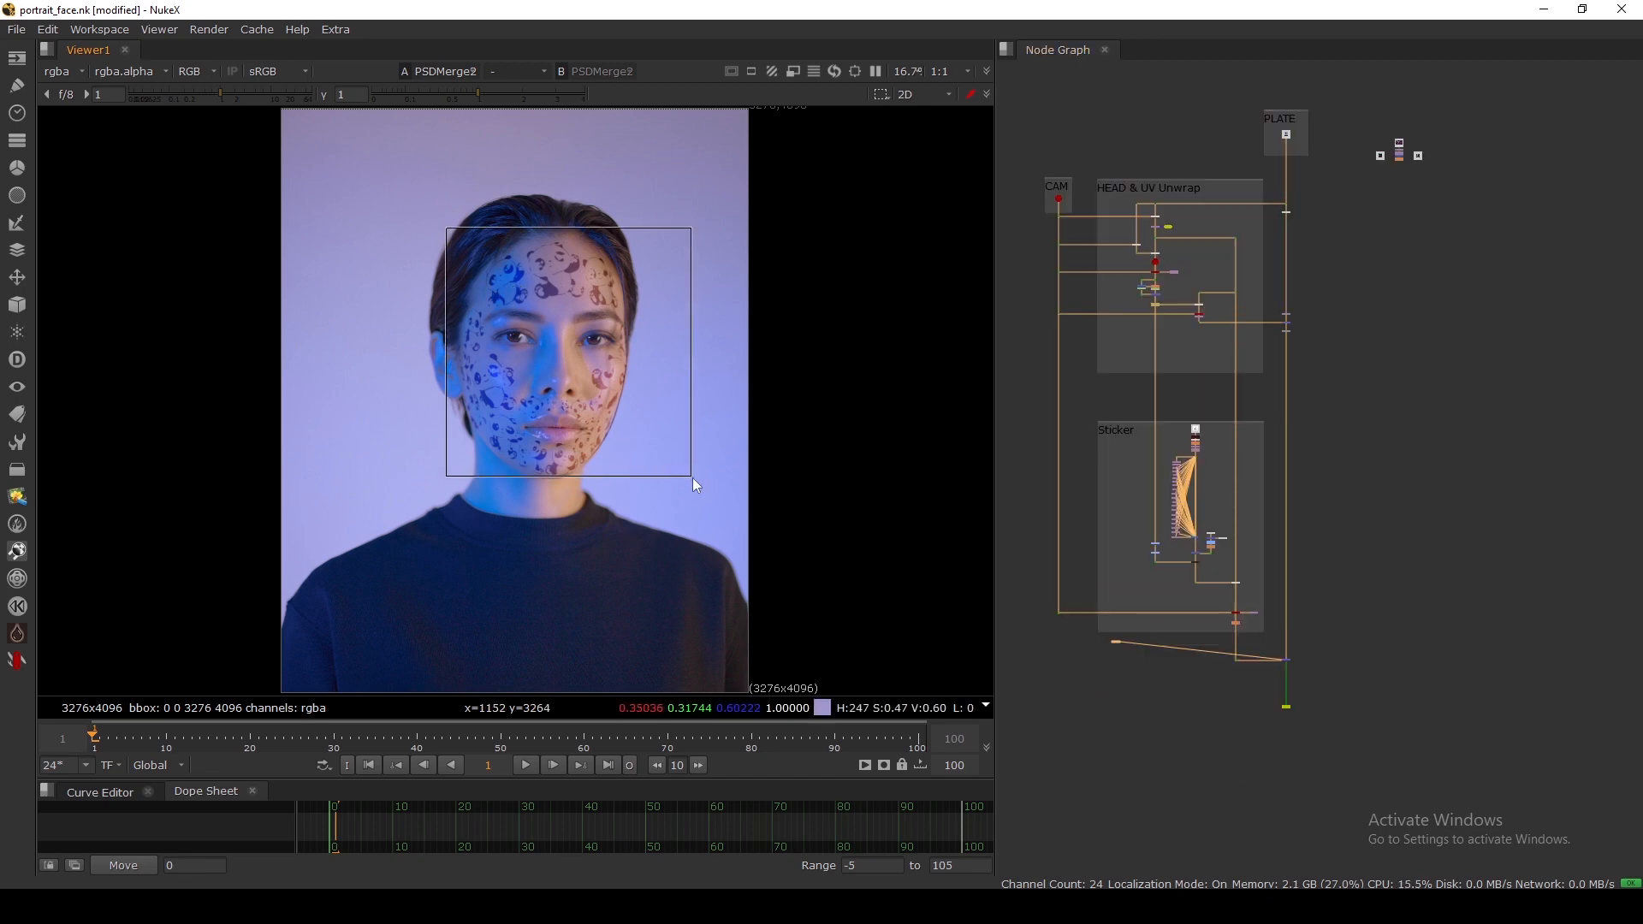
# Step: Show the original portrait from the PLATE group in the viewer and inspect the clean face area
pyautogui.scroll(6, 1371, 269)
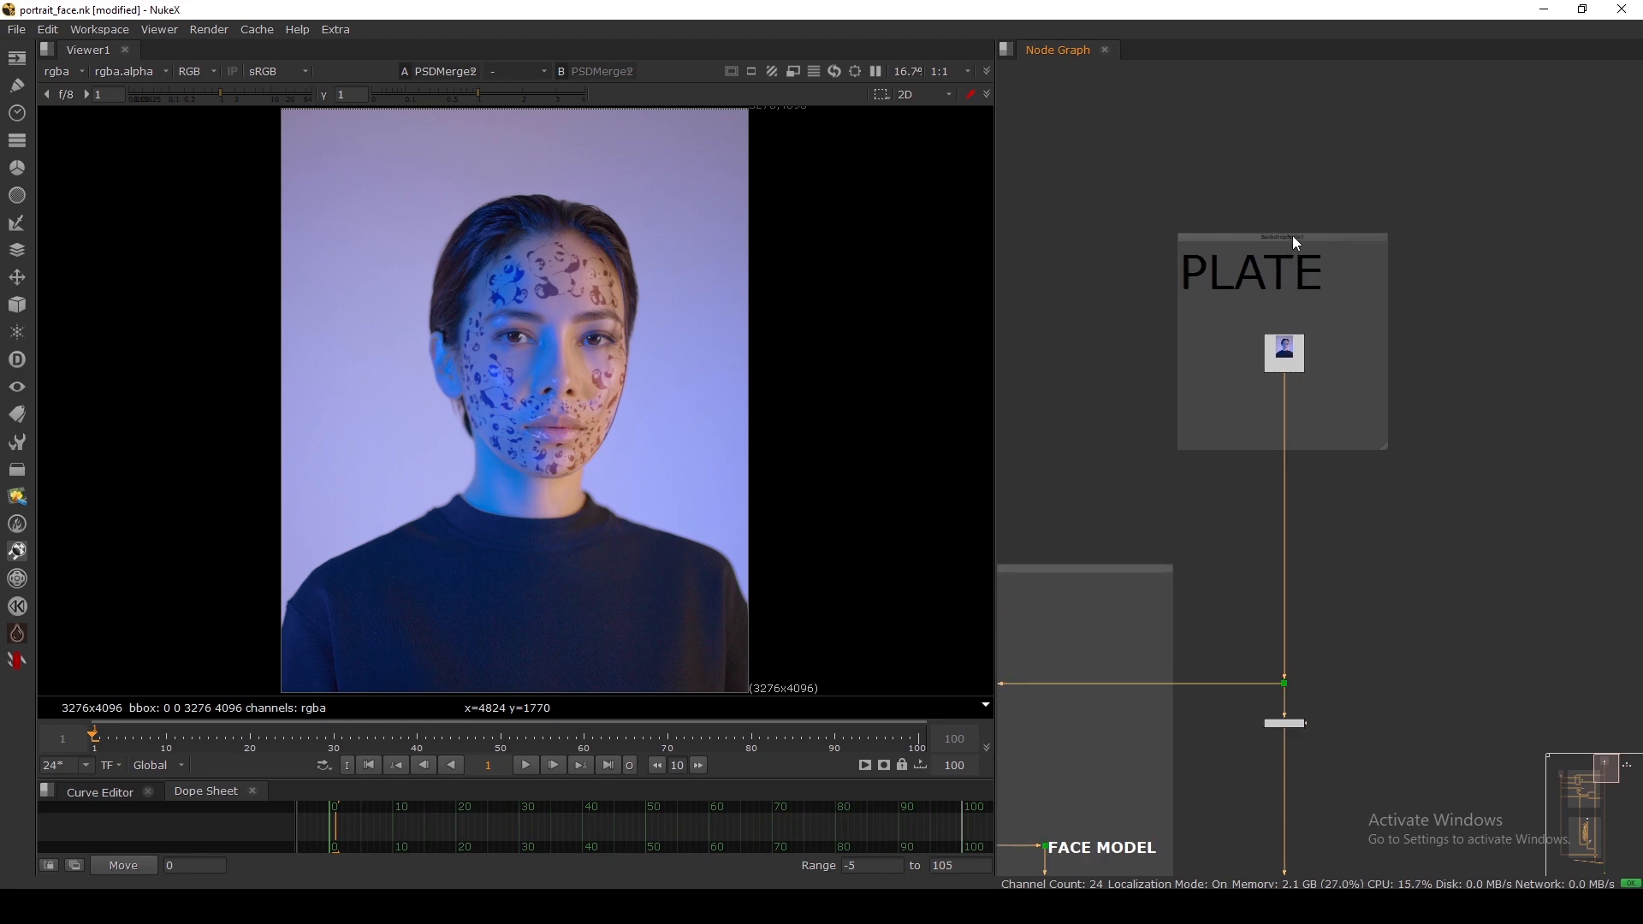
pyautogui.press('1')
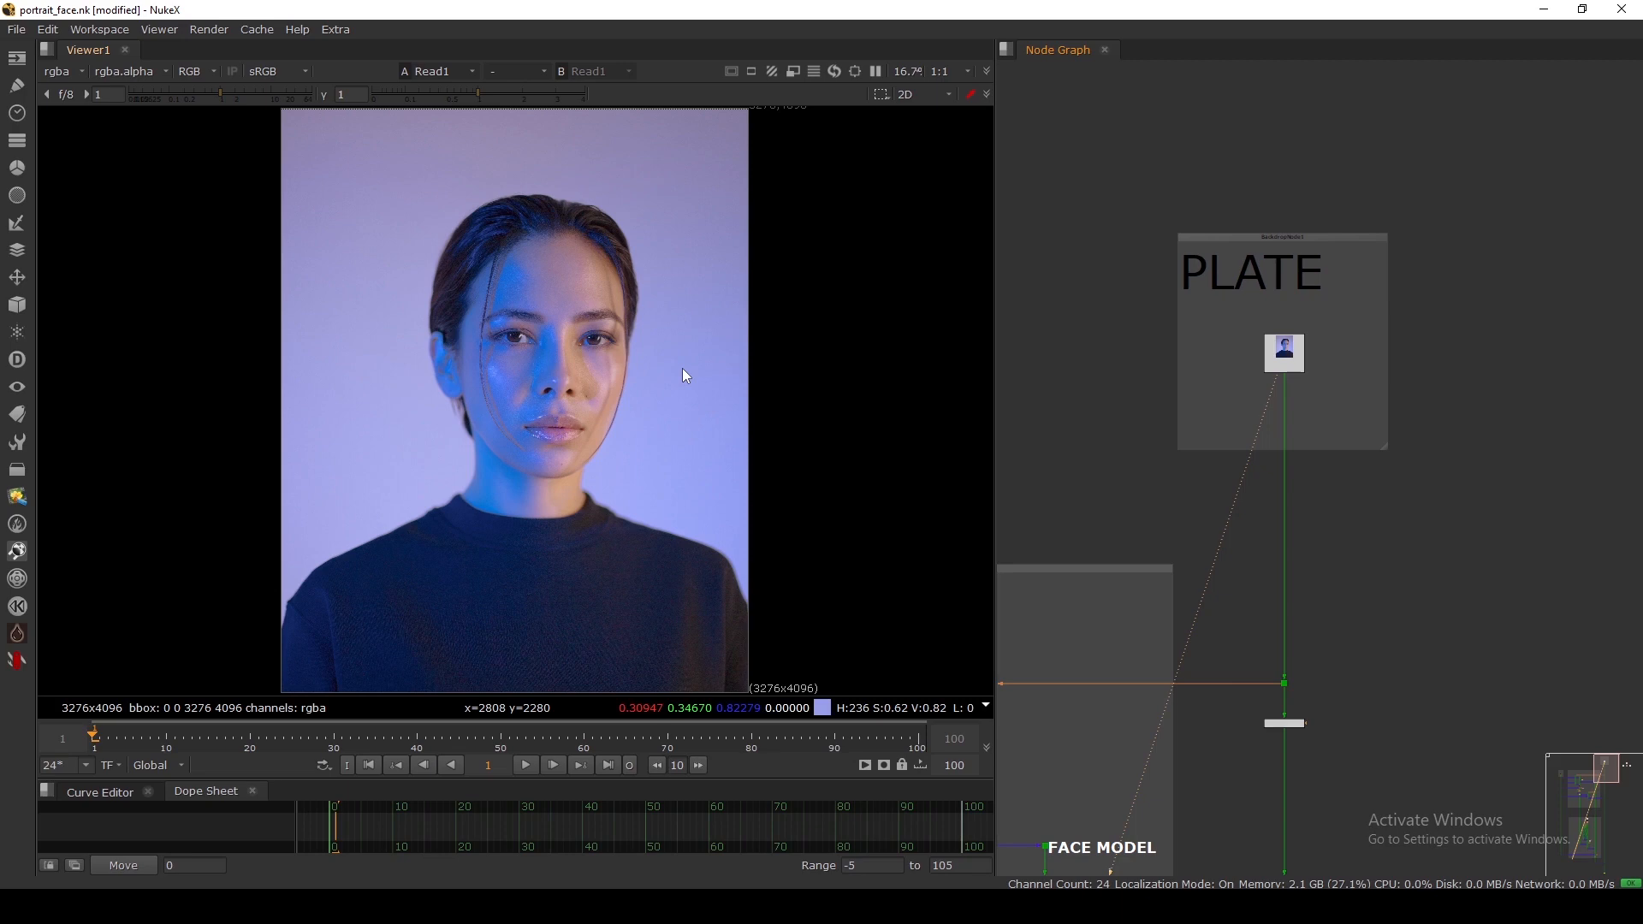
pyautogui.moveTo(1103, 362); pyautogui.dragTo(1207, 283, button='middle')
pyautogui.moveTo(452, 225)
pyautogui.keyDown('ctrl'); pyautogui.keyDown('shift'); pyautogui.mouseDown()
pyautogui.moveTo(588, 361)
pyautogui.moveTo(640, 491)
pyautogui.mouseUp(); pyautogui.keyUp('shift'); pyautogui.keyUp('ctrl')
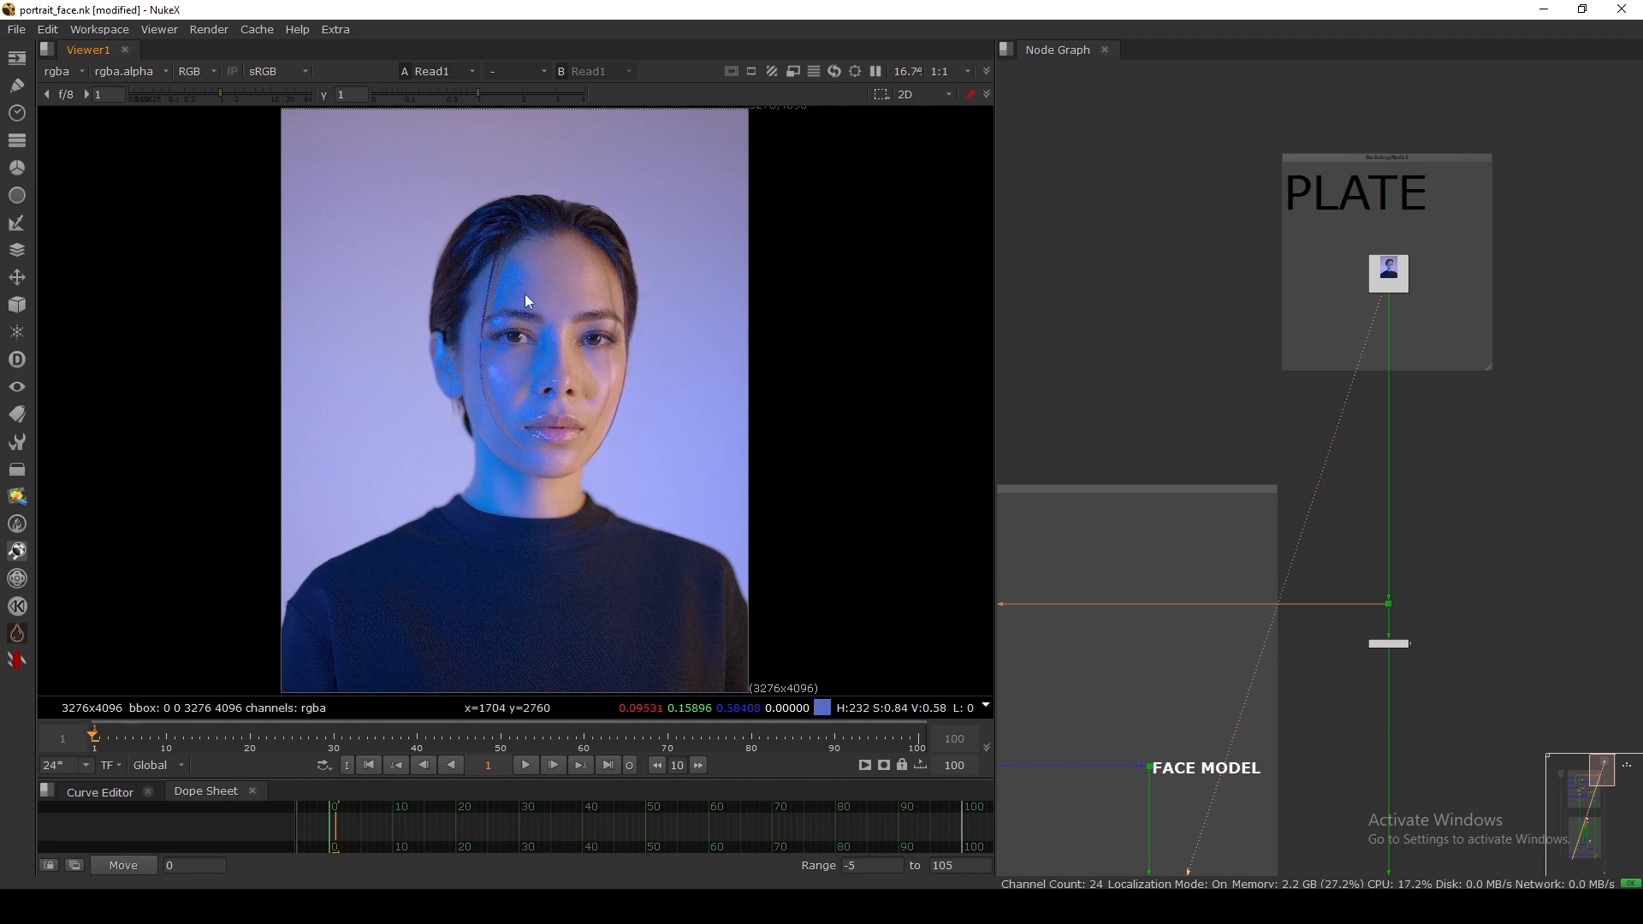
# Step: Add a new KeenTools FaceBuilder node and place it beside FaceBuilder1 in the HEAD & UV Unwrap group
pyautogui.scroll(5, 1284, 425)
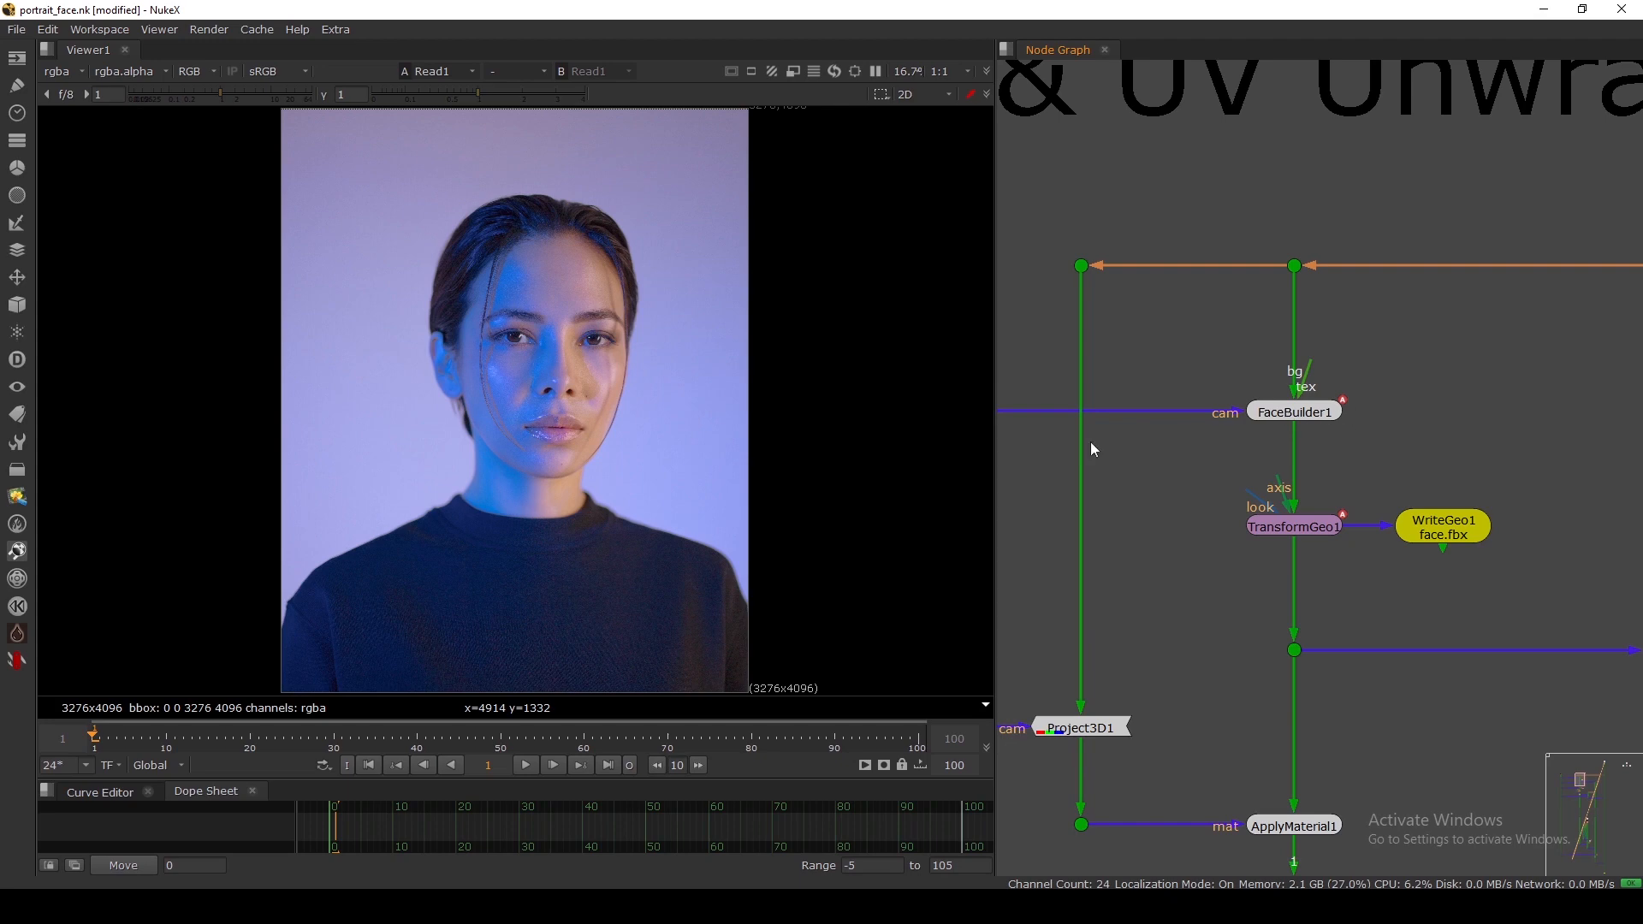
pyautogui.click(17, 607)
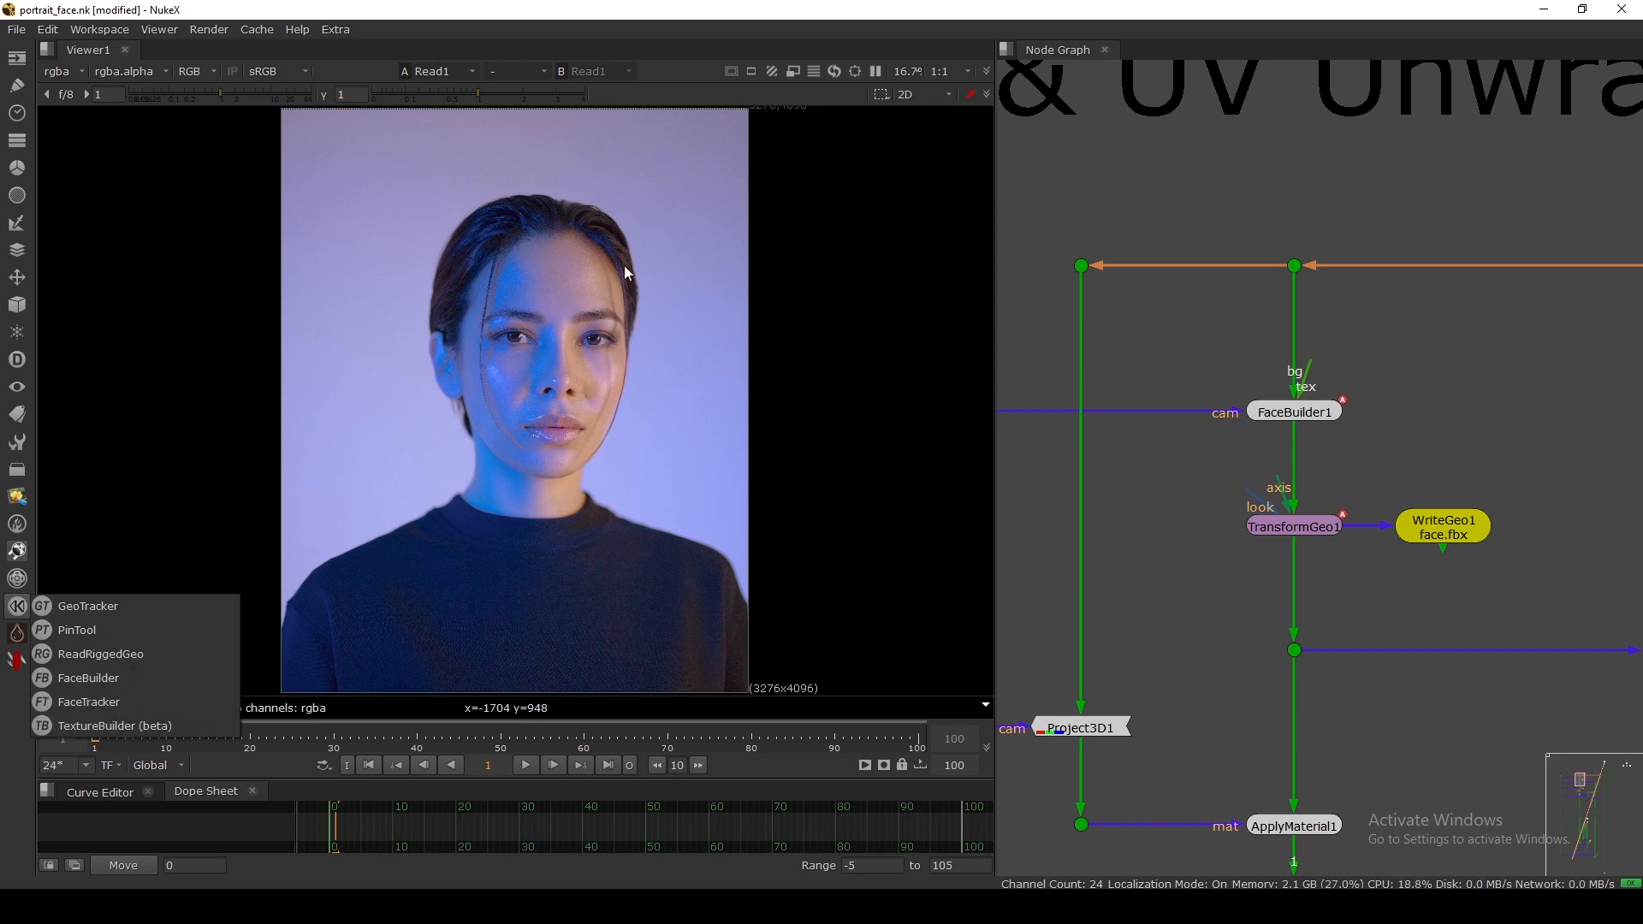
pyautogui.click(109, 678)
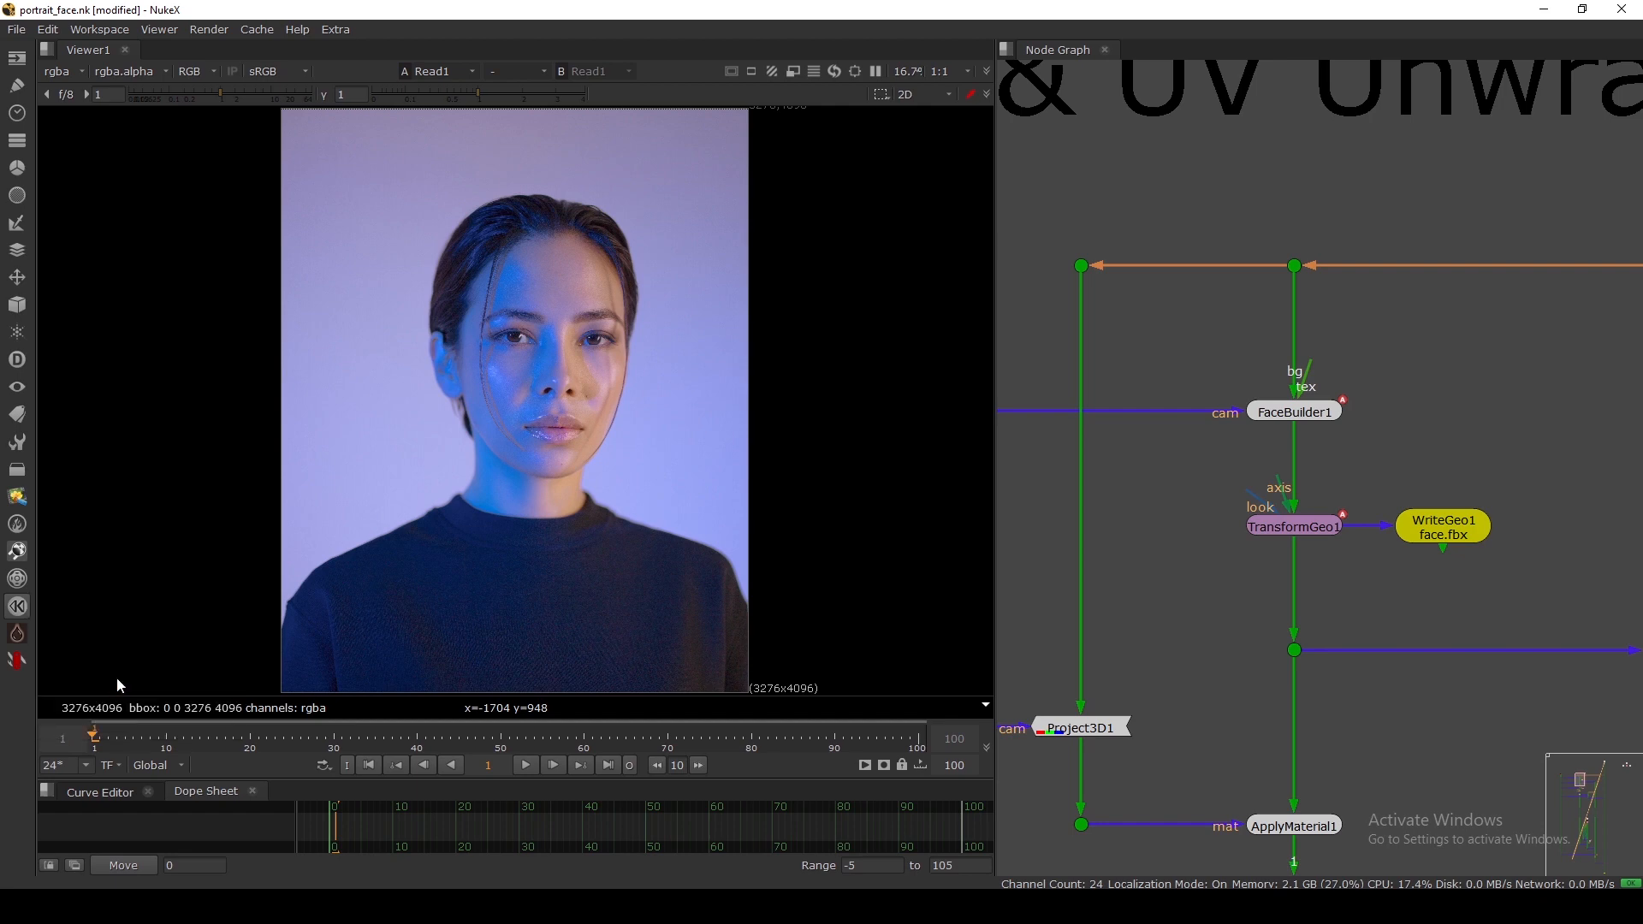
pyautogui.moveTo(1145, 239); pyautogui.dragTo(1117, 237)
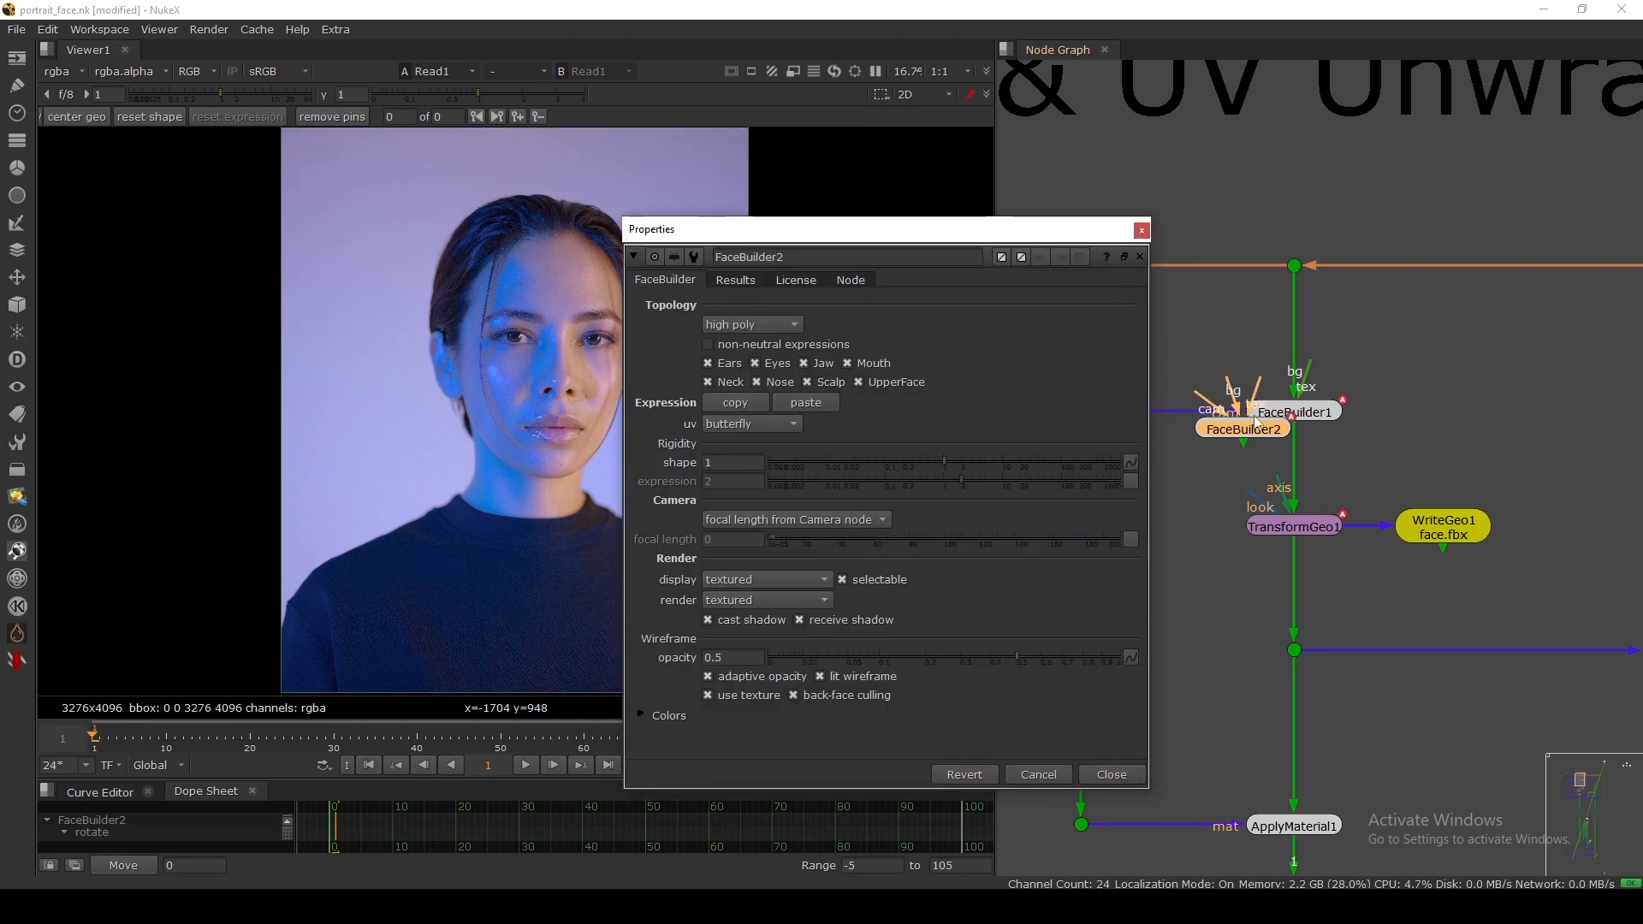
pyautogui.moveTo(1220, 434); pyautogui.dragTo(1481, 407)
pyautogui.click(1291, 416)
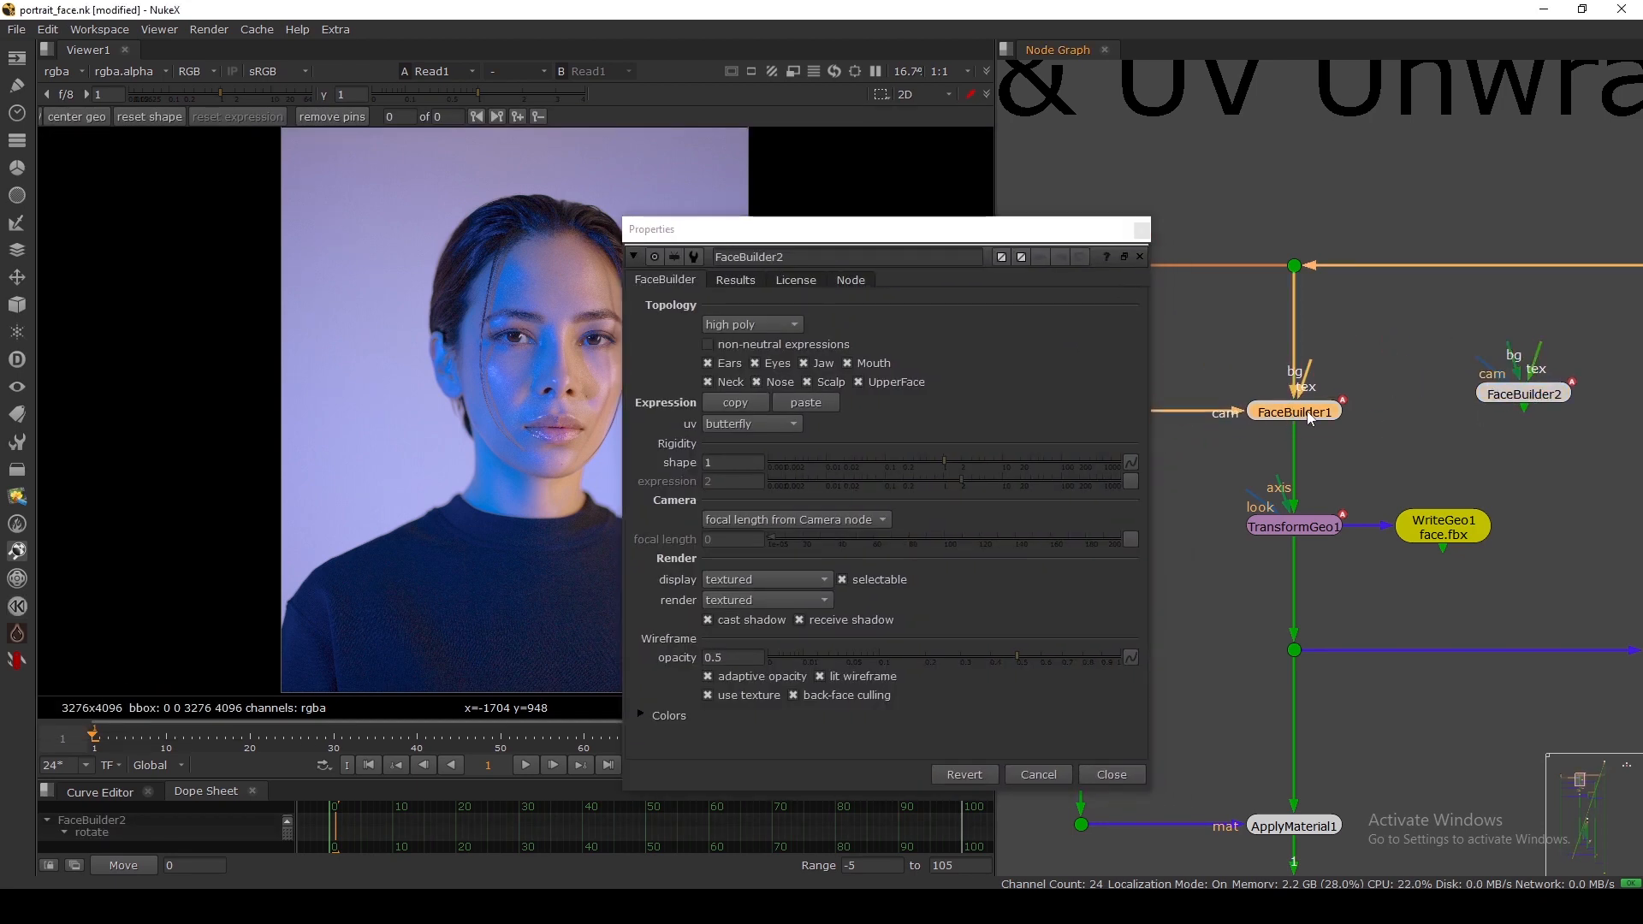
# Step: Look over the new FaceBuilder2 node's properties beside the portrait, close them, and inspect the head area
pyautogui.moveTo(1308, 419); pyautogui.dragTo(1208, 474, button='middle')
pyautogui.click(1393, 451)
pyautogui.moveTo(946, 236); pyautogui.dragTo(982, 244)
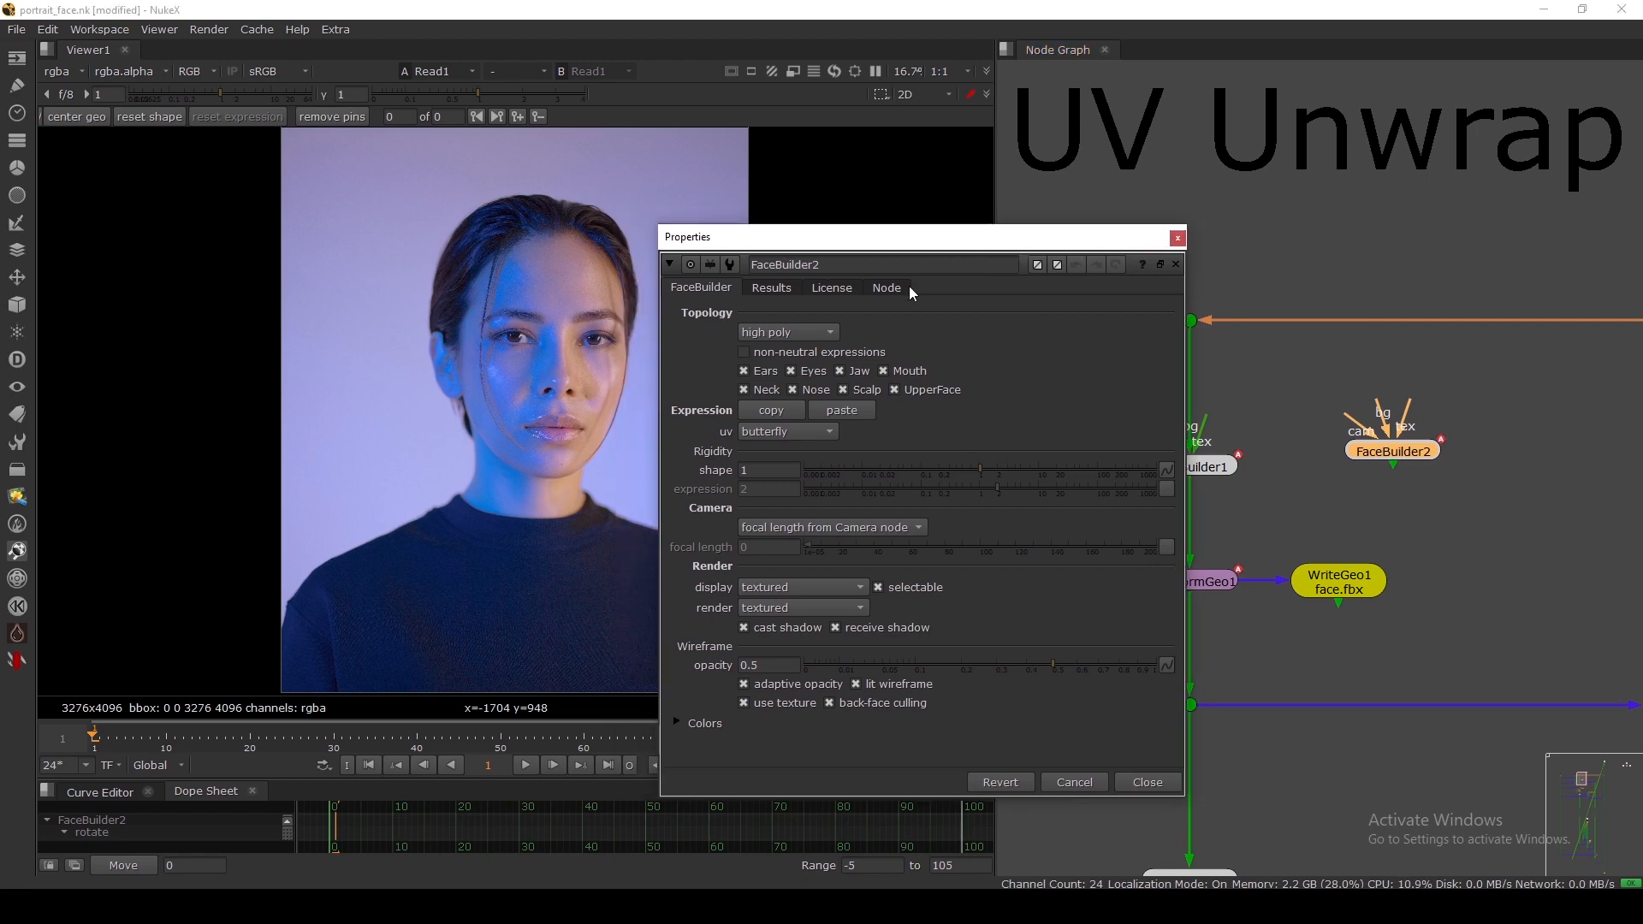
pyautogui.moveTo(874, 242); pyautogui.dragTo(960, 216)
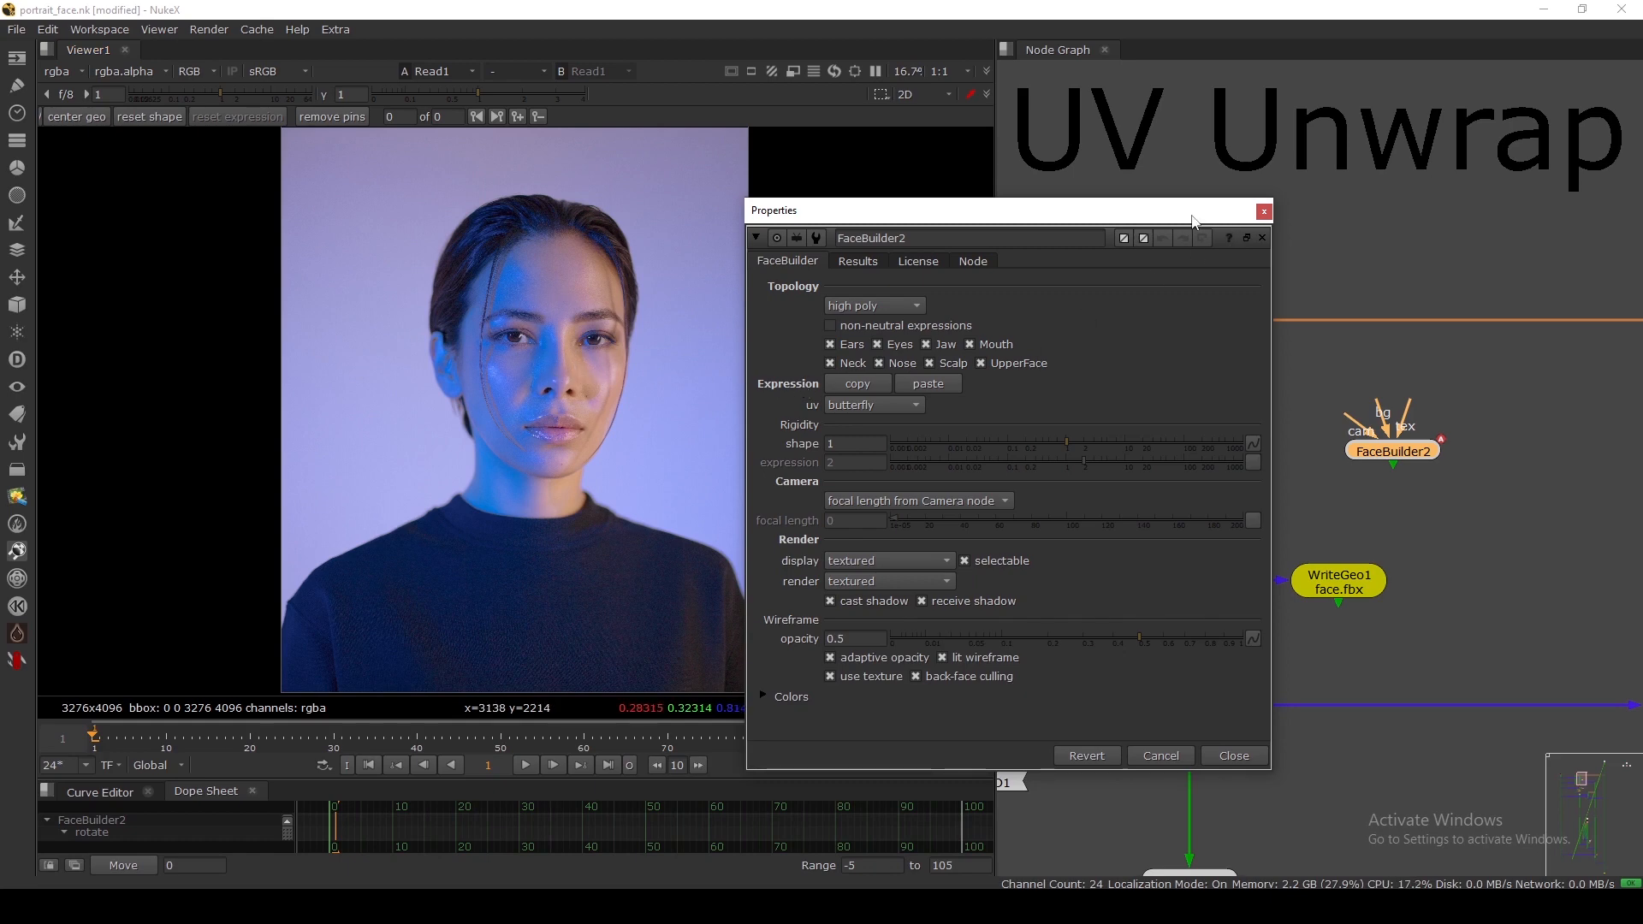
pyautogui.moveTo(1196, 214); pyautogui.dragTo(1176, 212)
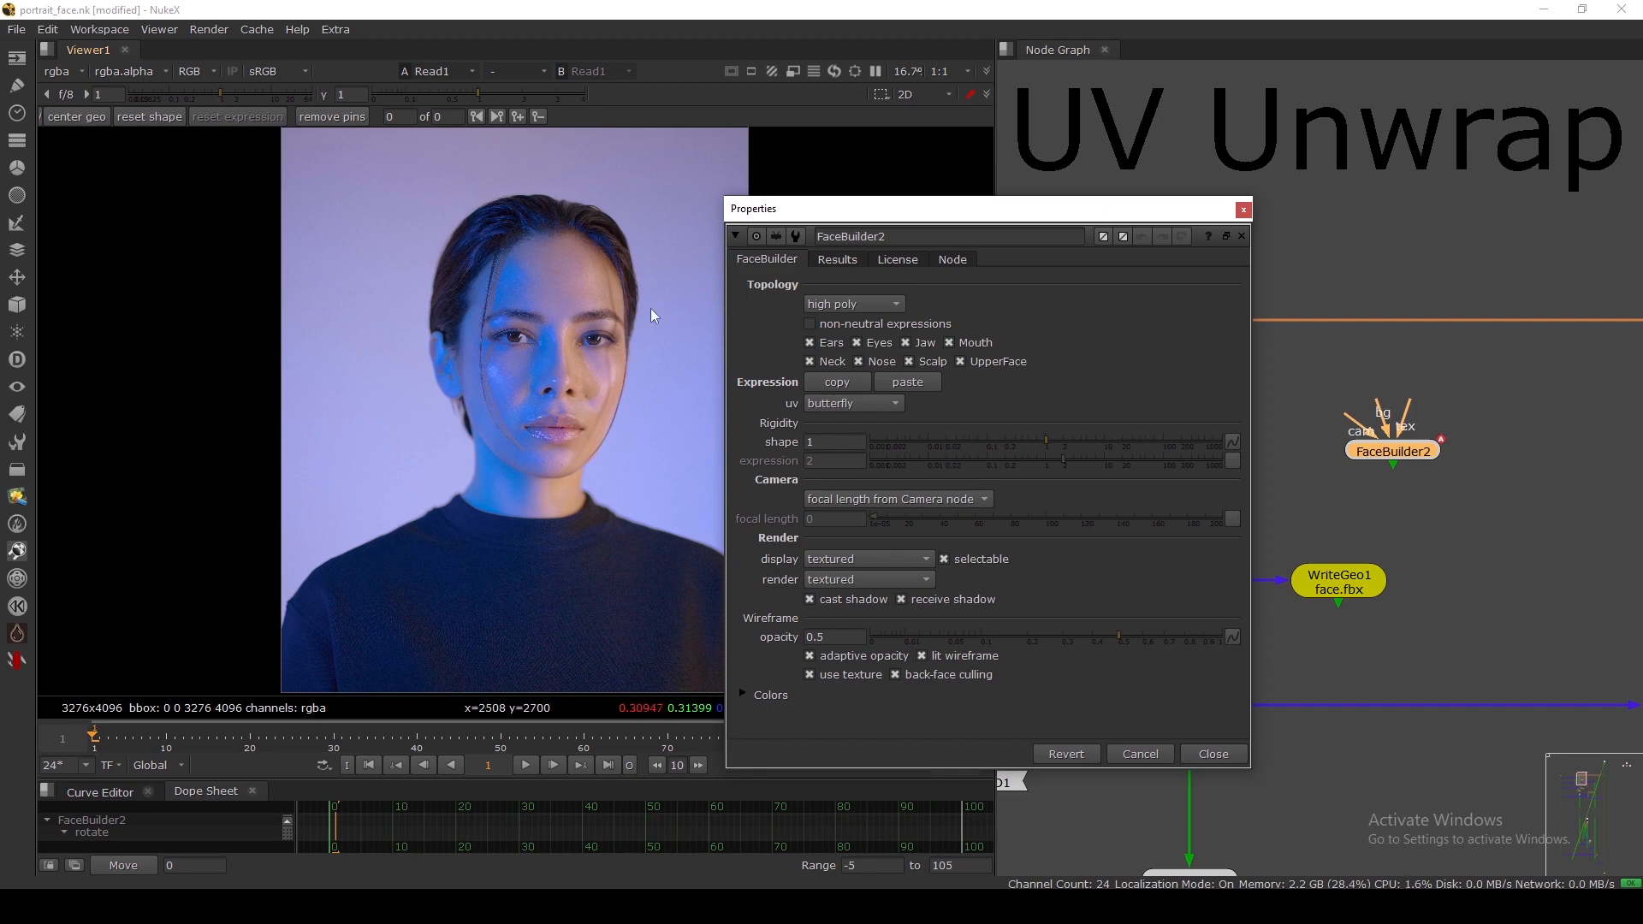
pyautogui.moveTo(1010, 214); pyautogui.dragTo(817, 308)
pyautogui.press('Escape')
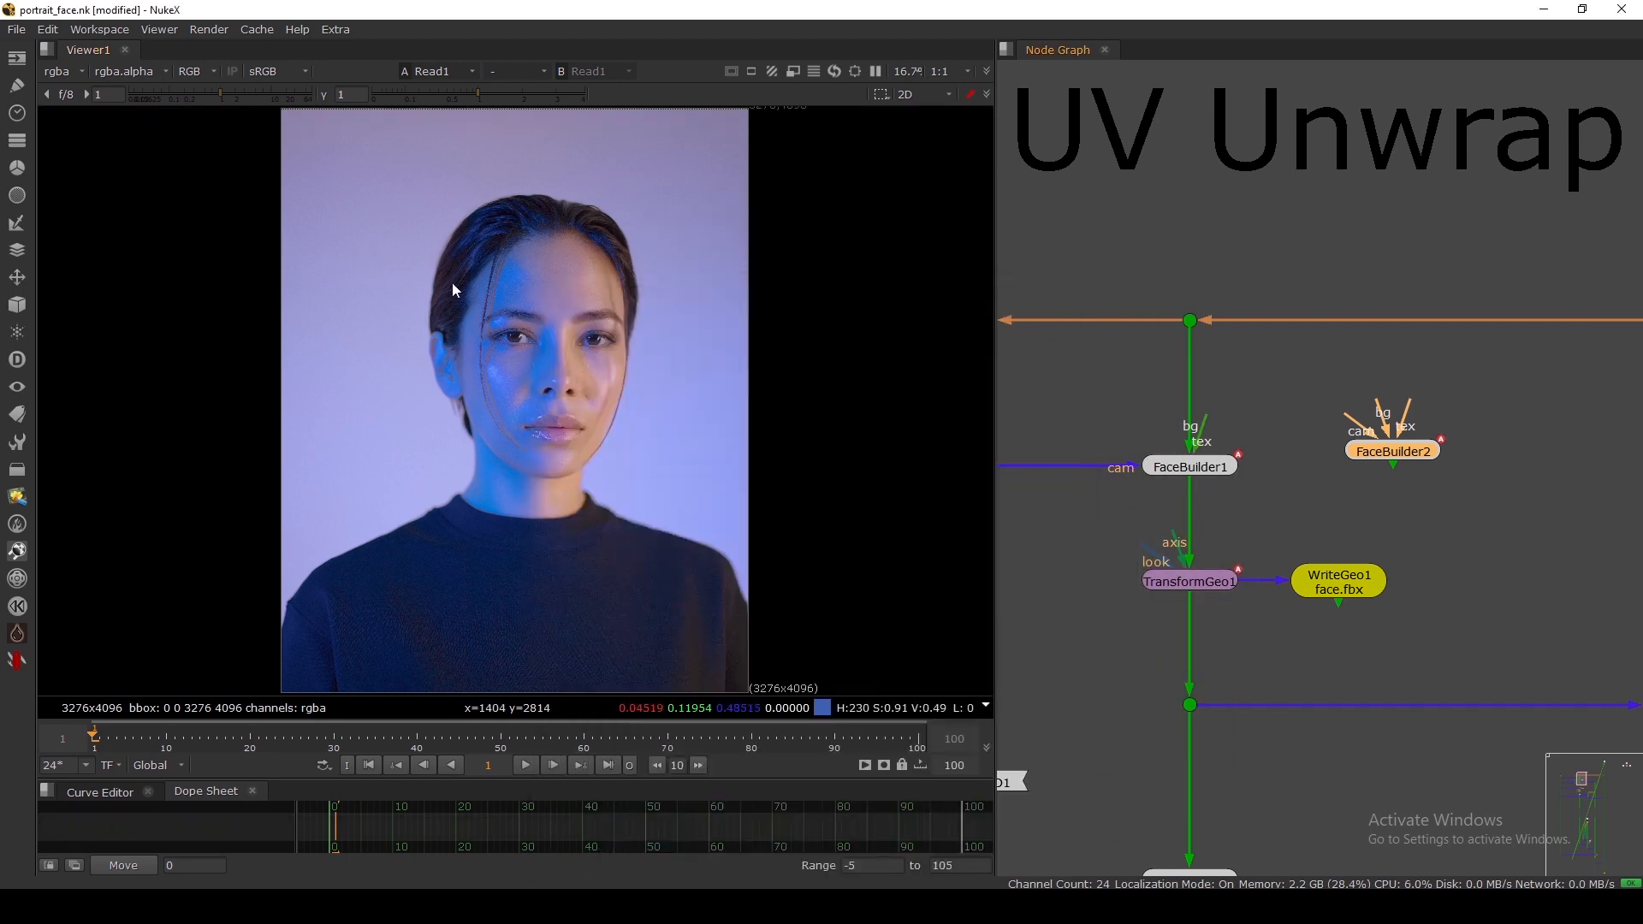
pyautogui.moveTo(389, 191)
pyautogui.mouseDown()
pyautogui.moveTo(678, 421)
pyautogui.moveTo(707, 522)
pyautogui.mouseUp()
# Step: Connect FaceBuilder2's cam input to the Camera1 line and move the node closer to the CAM group
pyautogui.moveTo(1287, 477); pyautogui.dragTo(1223, 478, button='middle')
pyautogui.click(1301, 471)
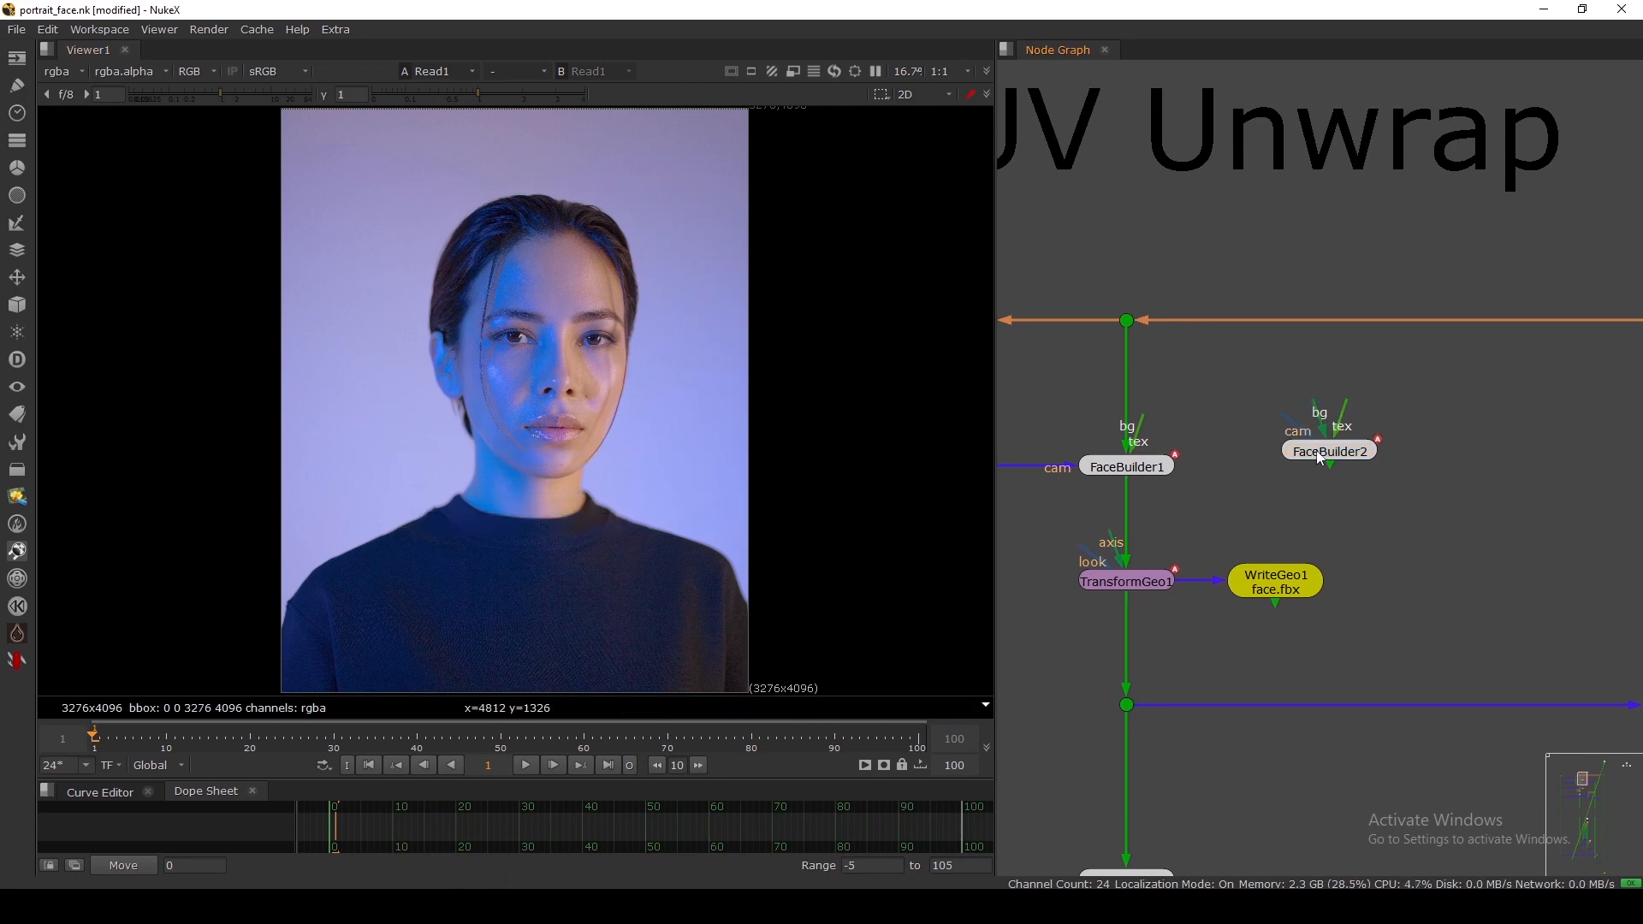
pyautogui.moveTo(1281, 478); pyautogui.dragTo(1199, 479, button='middle')
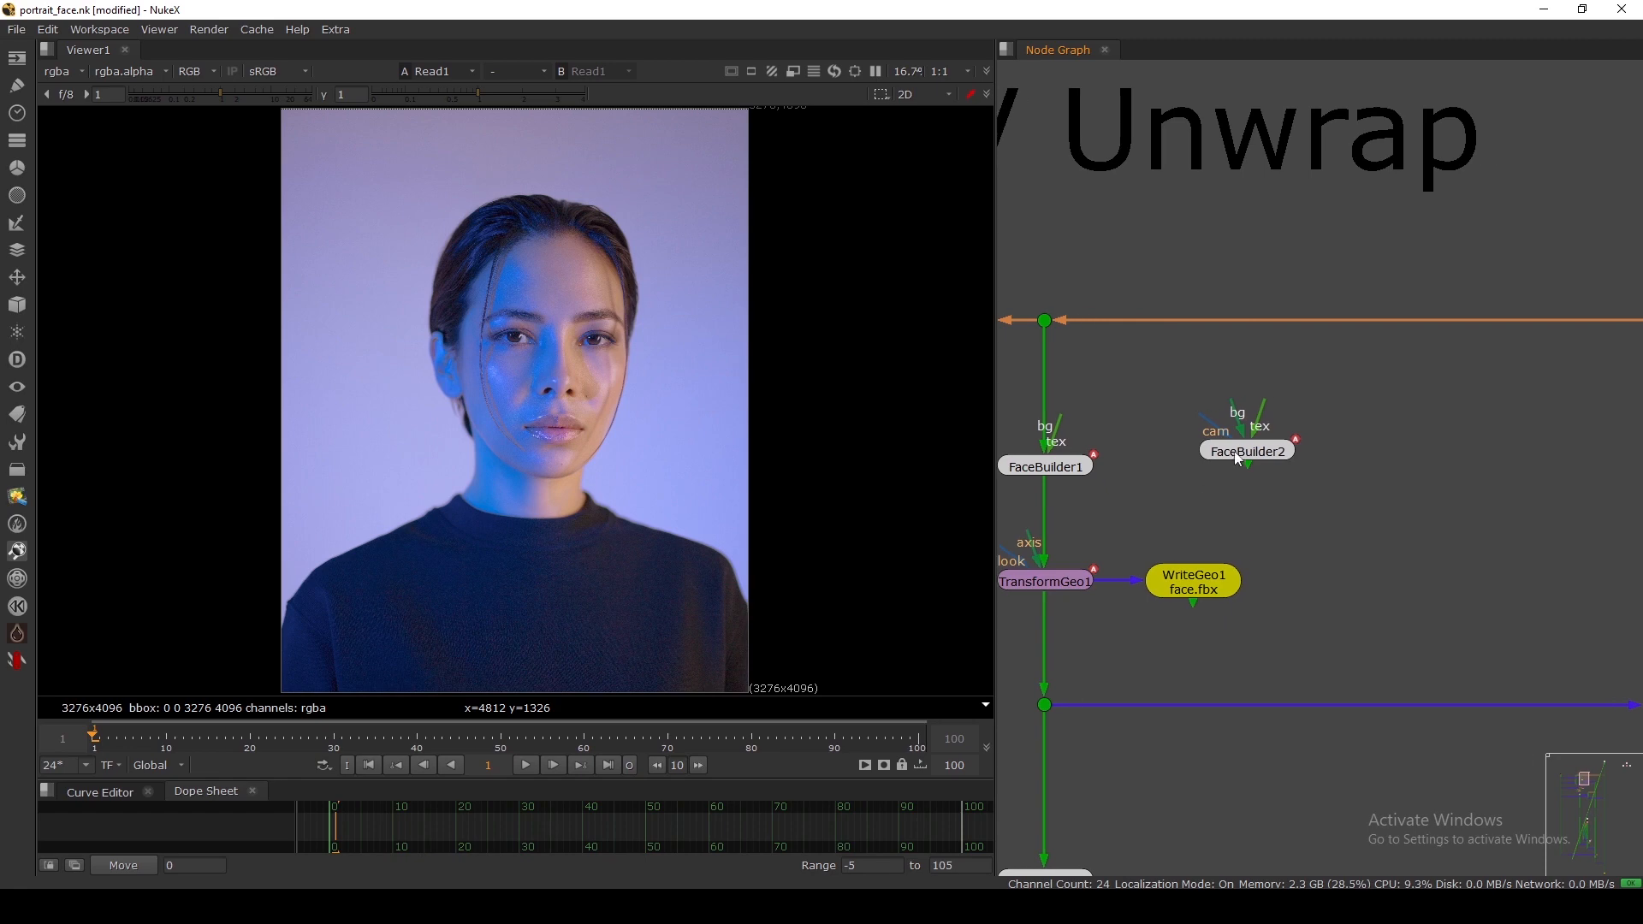
pyautogui.moveTo(1236, 453); pyautogui.dragTo(1270, 465)
pyautogui.moveTo(1228, 430); pyautogui.dragTo(1276, 457, button='middle')
pyautogui.moveTo(1279, 456)
pyautogui.mouseDown()
pyautogui.moveTo(1185, 426)
pyautogui.moveTo(1260, 469)
pyautogui.mouseUp()
pyautogui.scroll(-5, 1184, 425)
pyautogui.moveTo(1062, 432); pyautogui.dragTo(1260, 469, button='middle')
pyautogui.moveTo(1259, 469); pyautogui.dragTo(1319, 460)
pyautogui.moveTo(1111, 464); pyautogui.dragTo(1319, 460, button='middle')
pyautogui.moveTo(1318, 459); pyautogui.dragTo(1156, 477)
pyautogui.scroll(5, 1186, 483)
pyautogui.scroll(-6, 1157, 476)
pyautogui.moveTo(1374, 487); pyautogui.dragTo(1297, 493, button='middle')
pyautogui.scroll(5, 1401, 500)
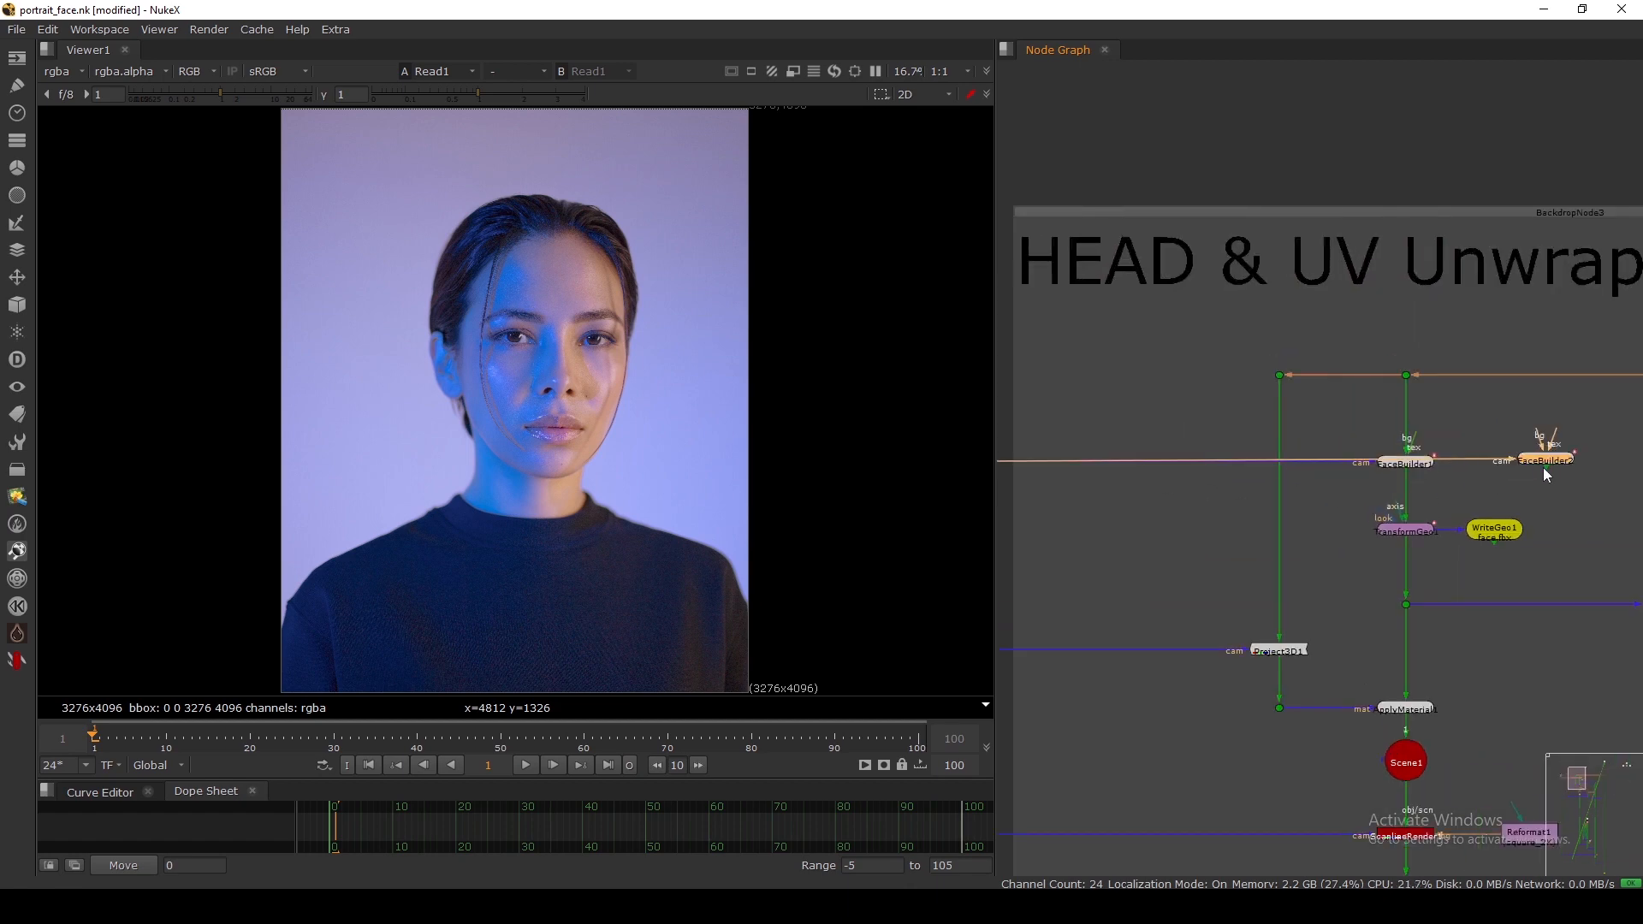
pyautogui.moveTo(1541, 456); pyautogui.dragTo(1096, 561)
# Step: Open Camera1's projection settings and check the focal length against the portrait
pyautogui.scroll(-4, 1121, 415)
pyautogui.moveTo(1117, 413); pyautogui.dragTo(1355, 442, button='middle')
pyautogui.scroll(4, 1152, 408)
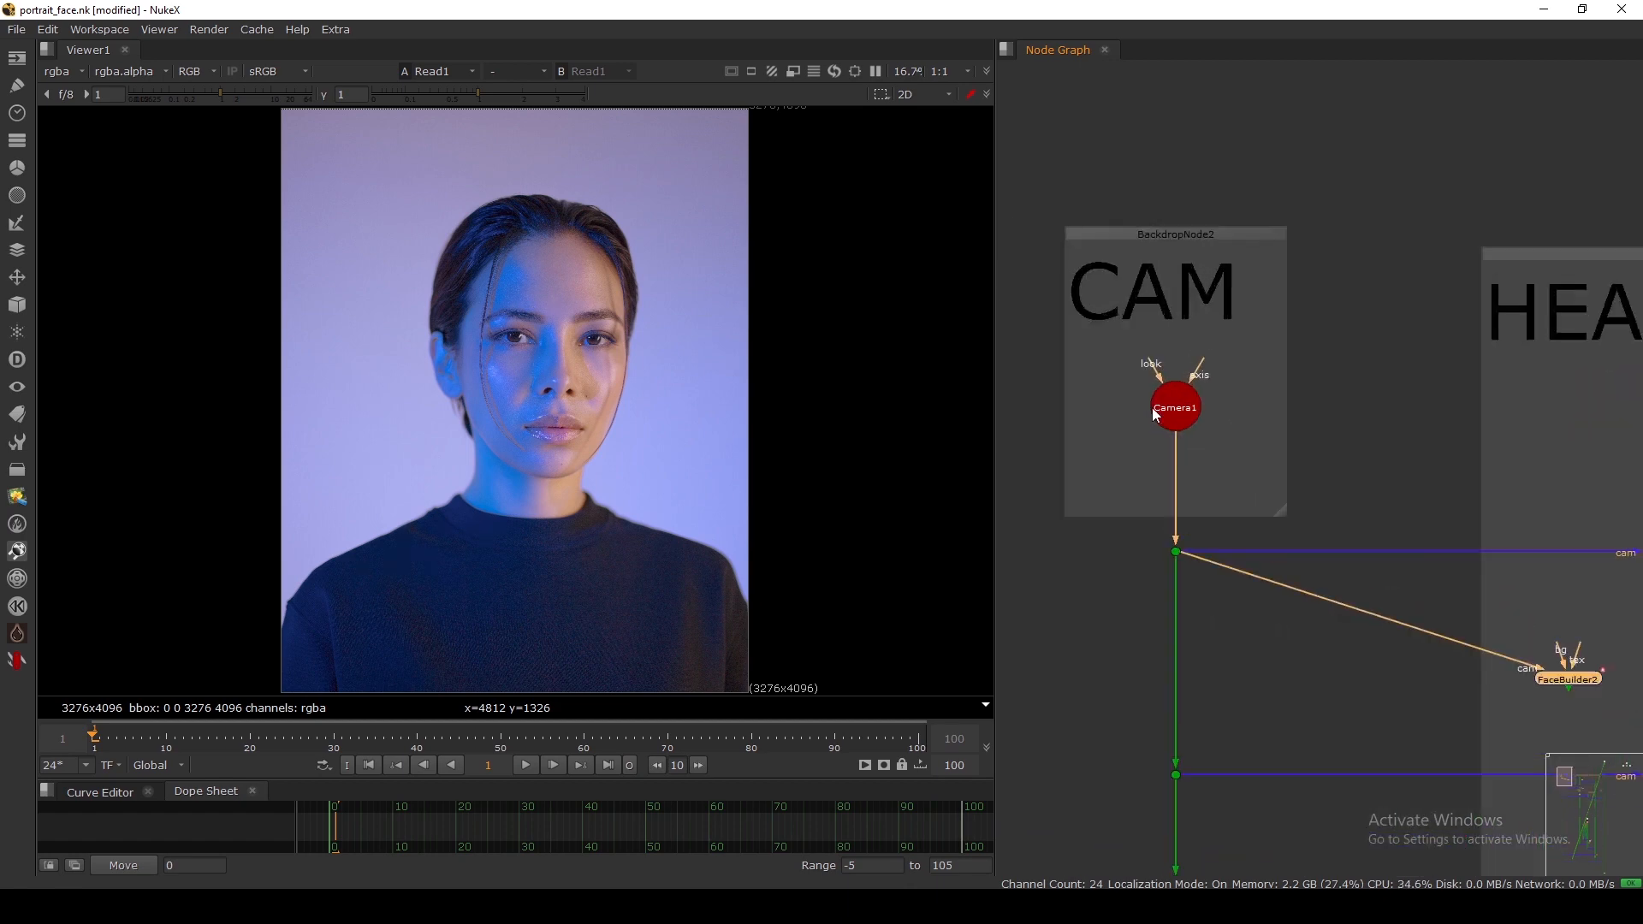
pyautogui.doubleClick(1169, 404)
pyautogui.doubleClick(671, 204)
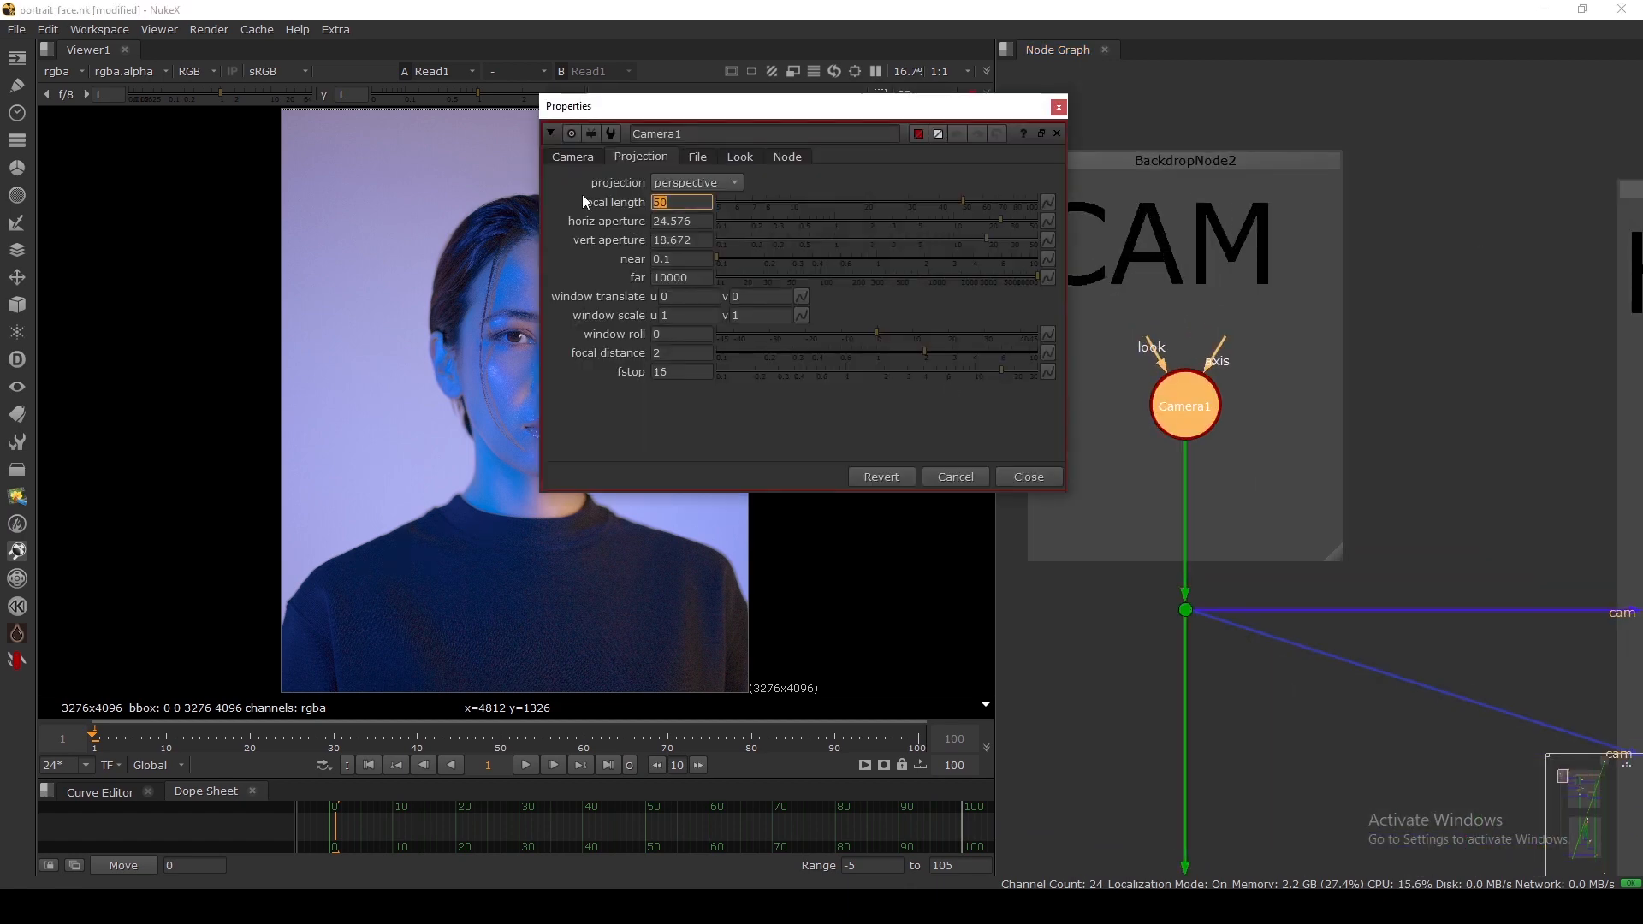
pyautogui.moveTo(670, 118); pyautogui.dragTo(876, 121)
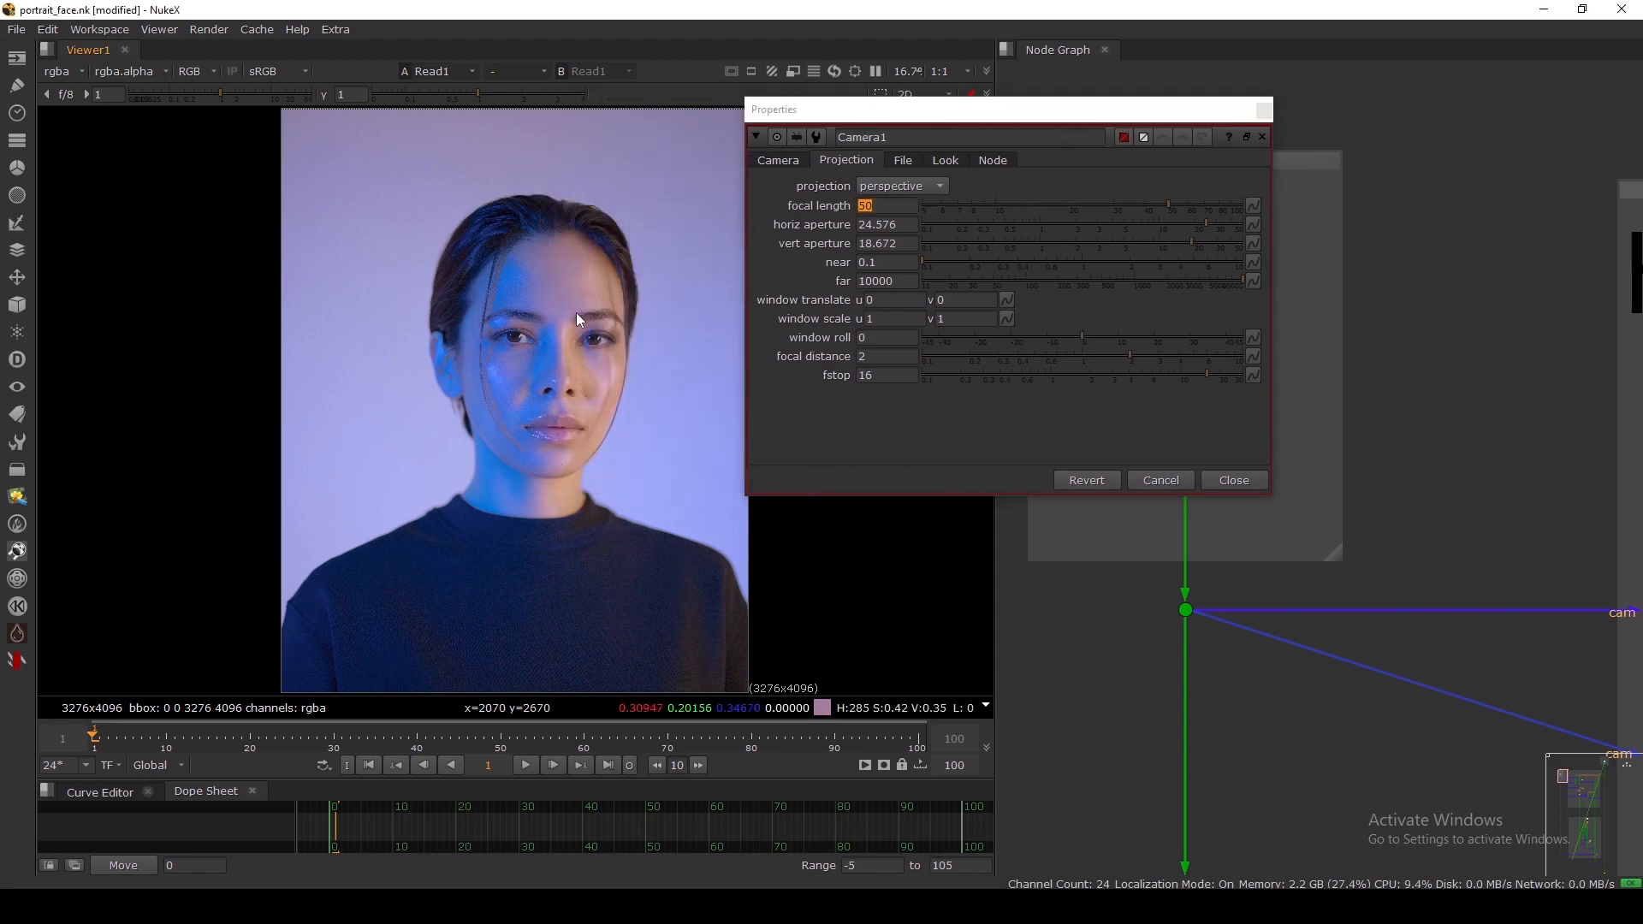
pyautogui.scroll(2, 577, 311)
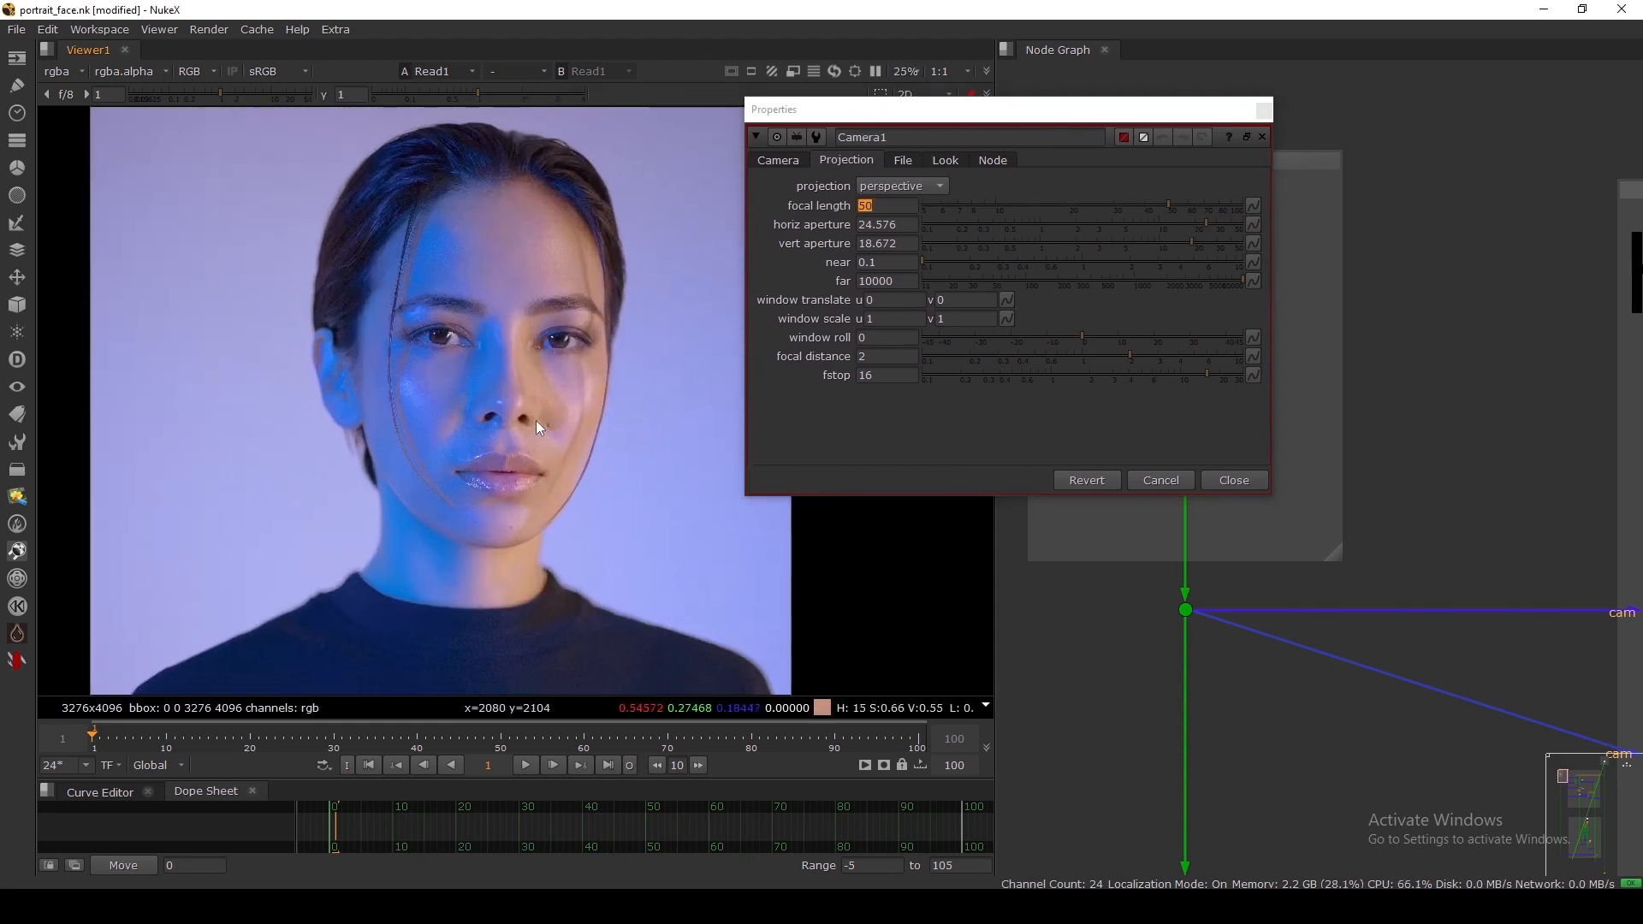
pyautogui.scroll(-1, 535, 419)
# Step: Feed the portrait plate into FaceBuilder2's bg input and show FaceBuilder2 in the viewer
pyautogui.moveTo(1251, 492)
pyautogui.mouseDown()
pyautogui.moveTo(1240, 390)
pyautogui.moveTo(1492, 246)
pyautogui.moveTo(1270, 511)
pyautogui.mouseUp()
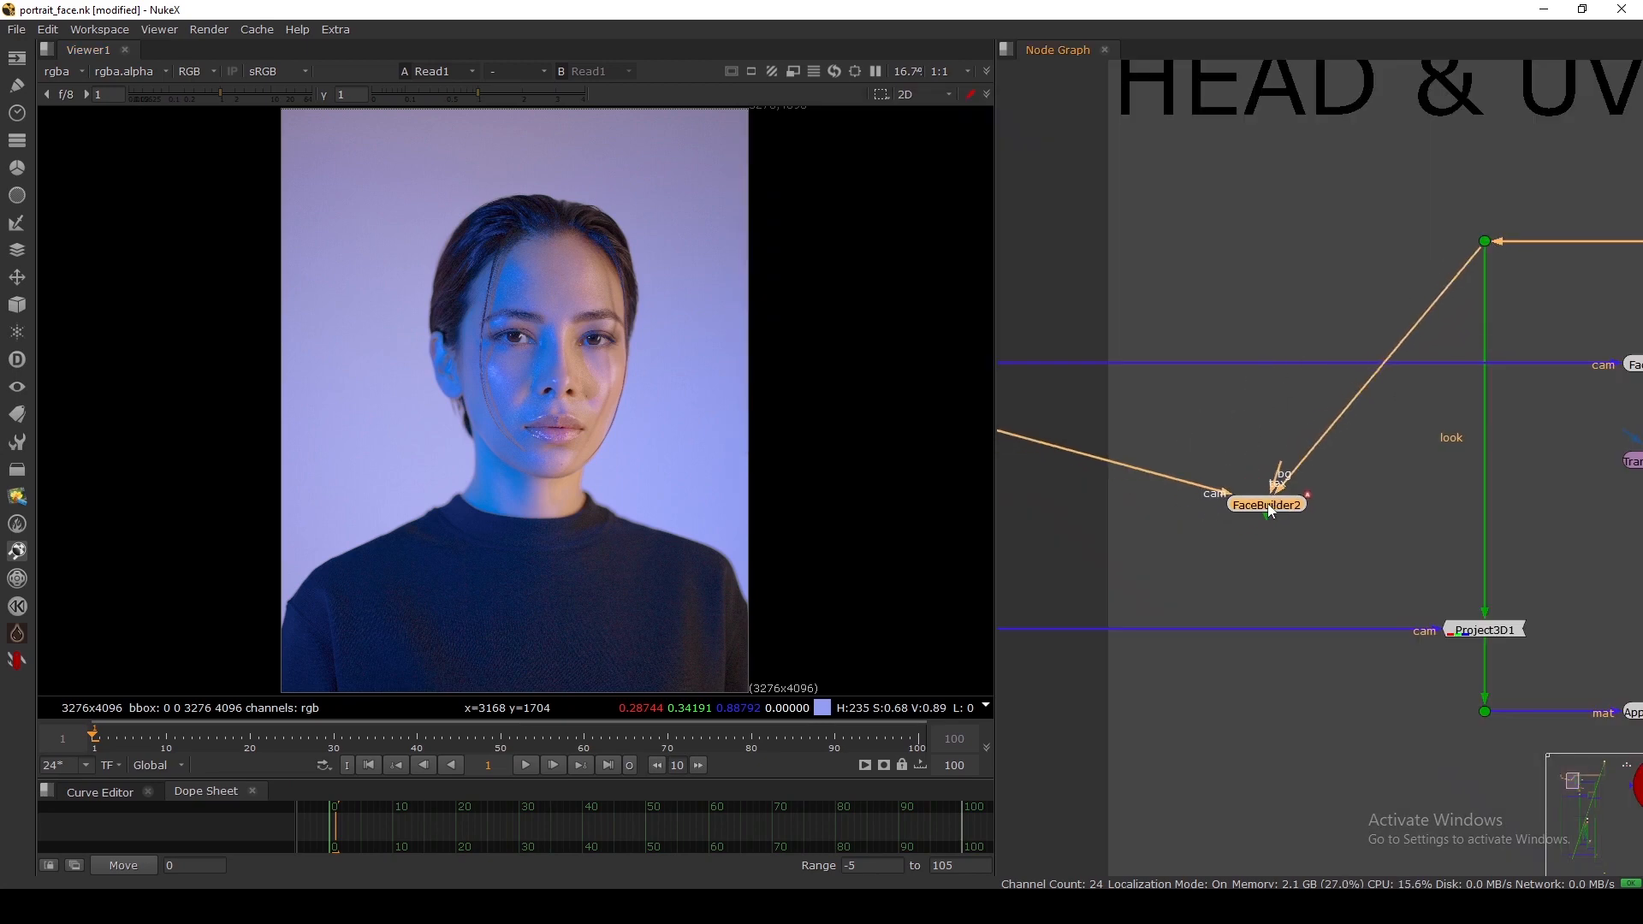
pyautogui.press('1')
# Step: Set FaceBuilder2's topology to mid poly in its properties
pyautogui.doubleClick(1271, 506)
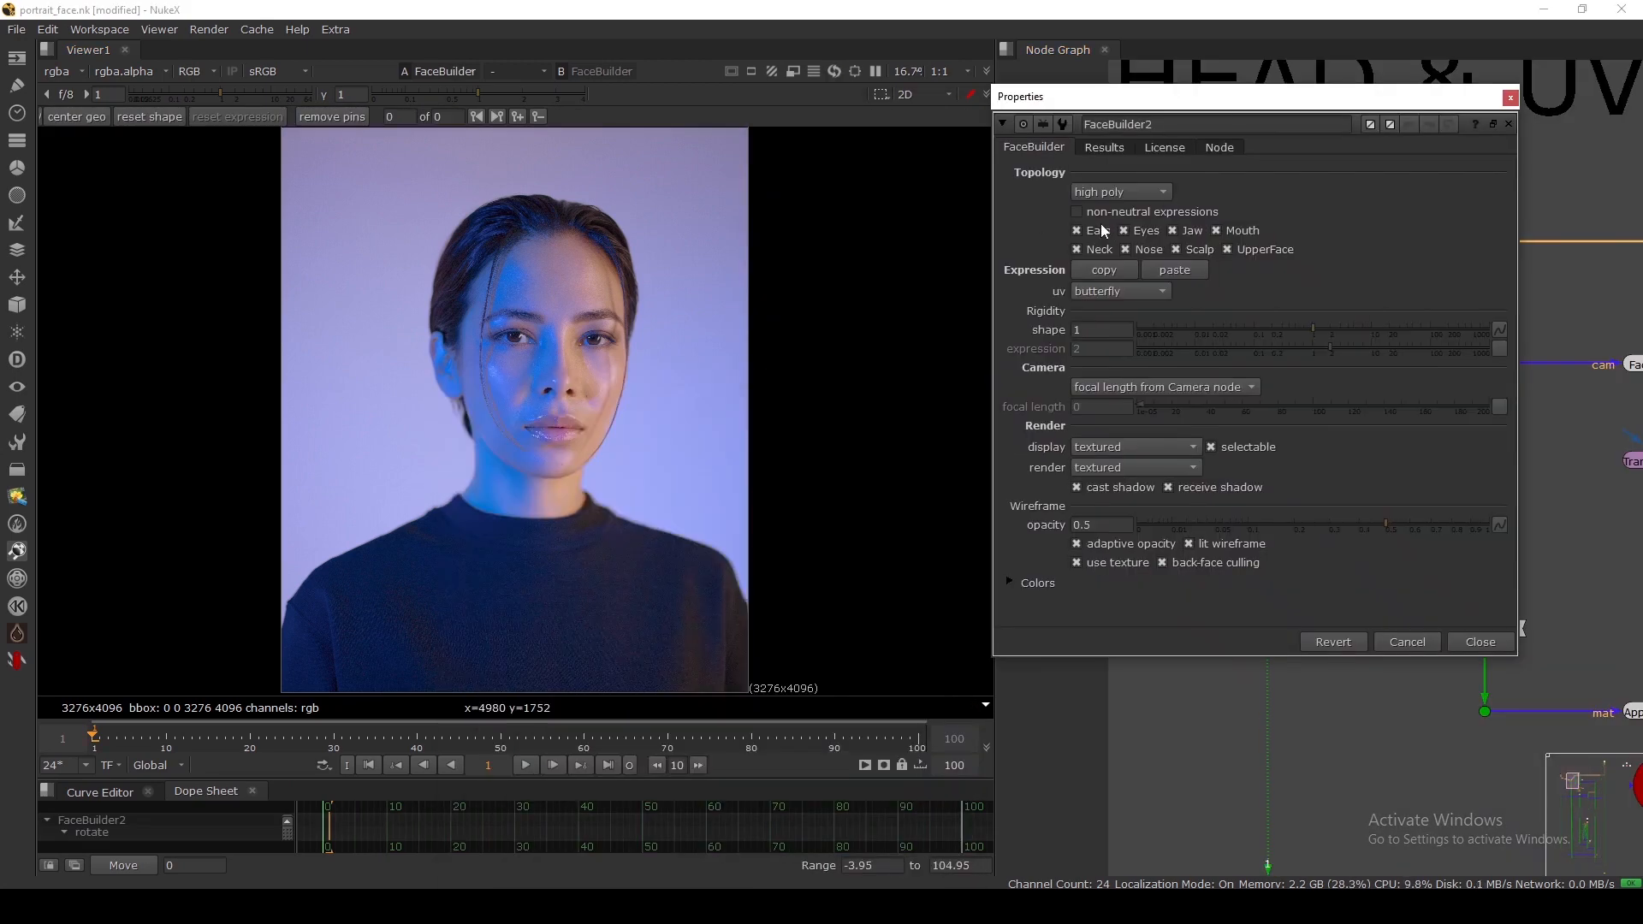
pyautogui.click(1104, 188)
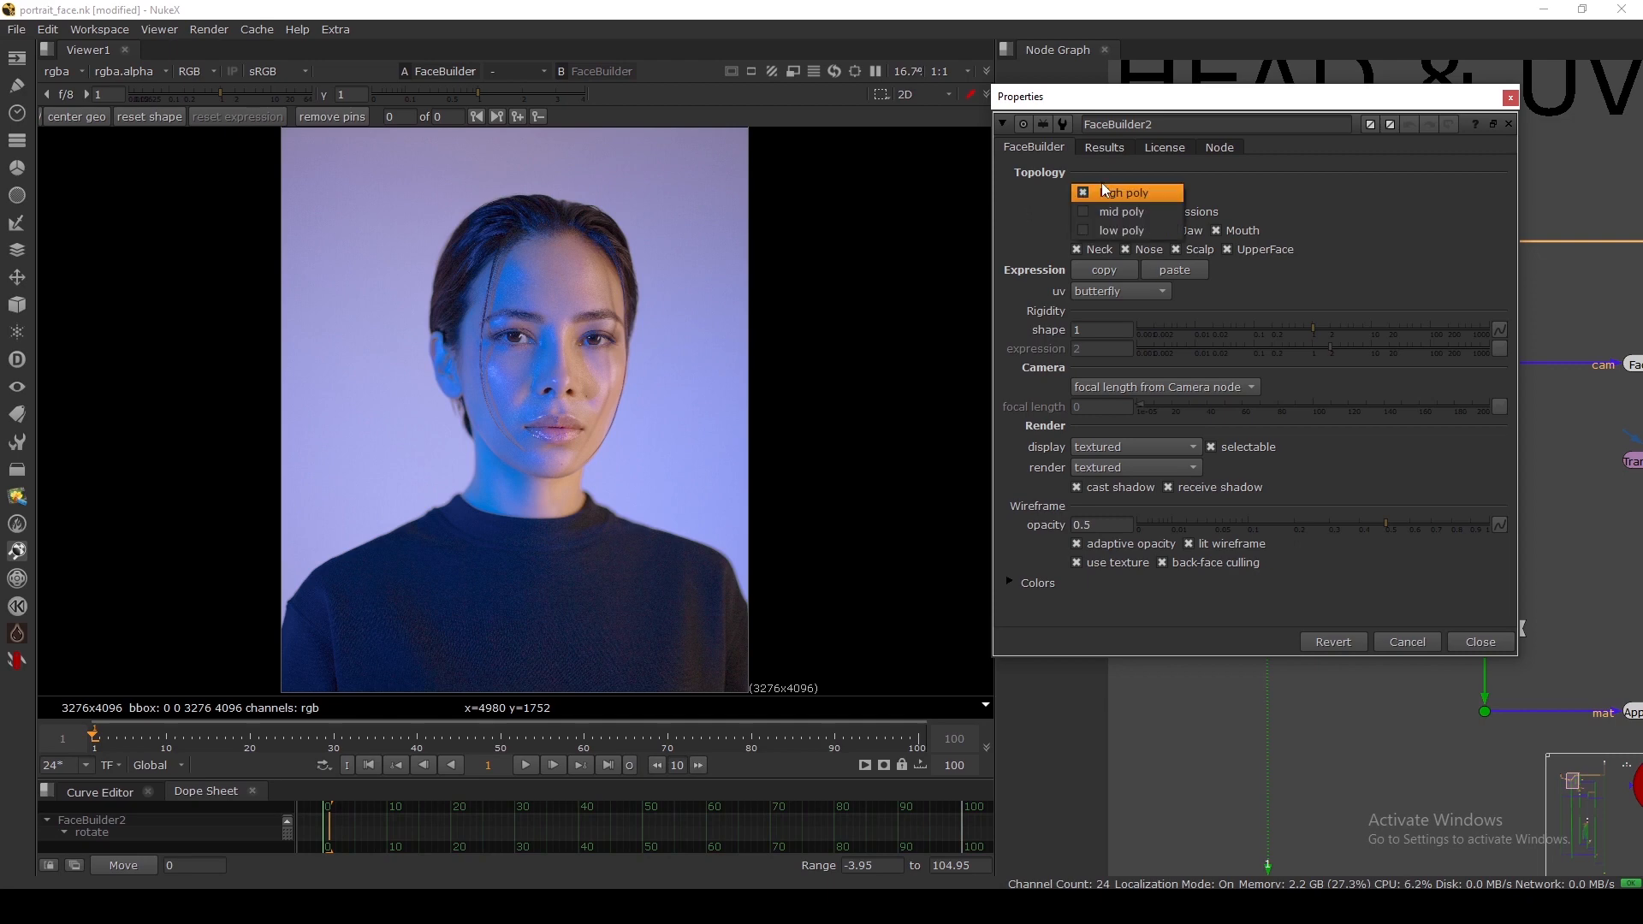
pyautogui.click(1121, 213)
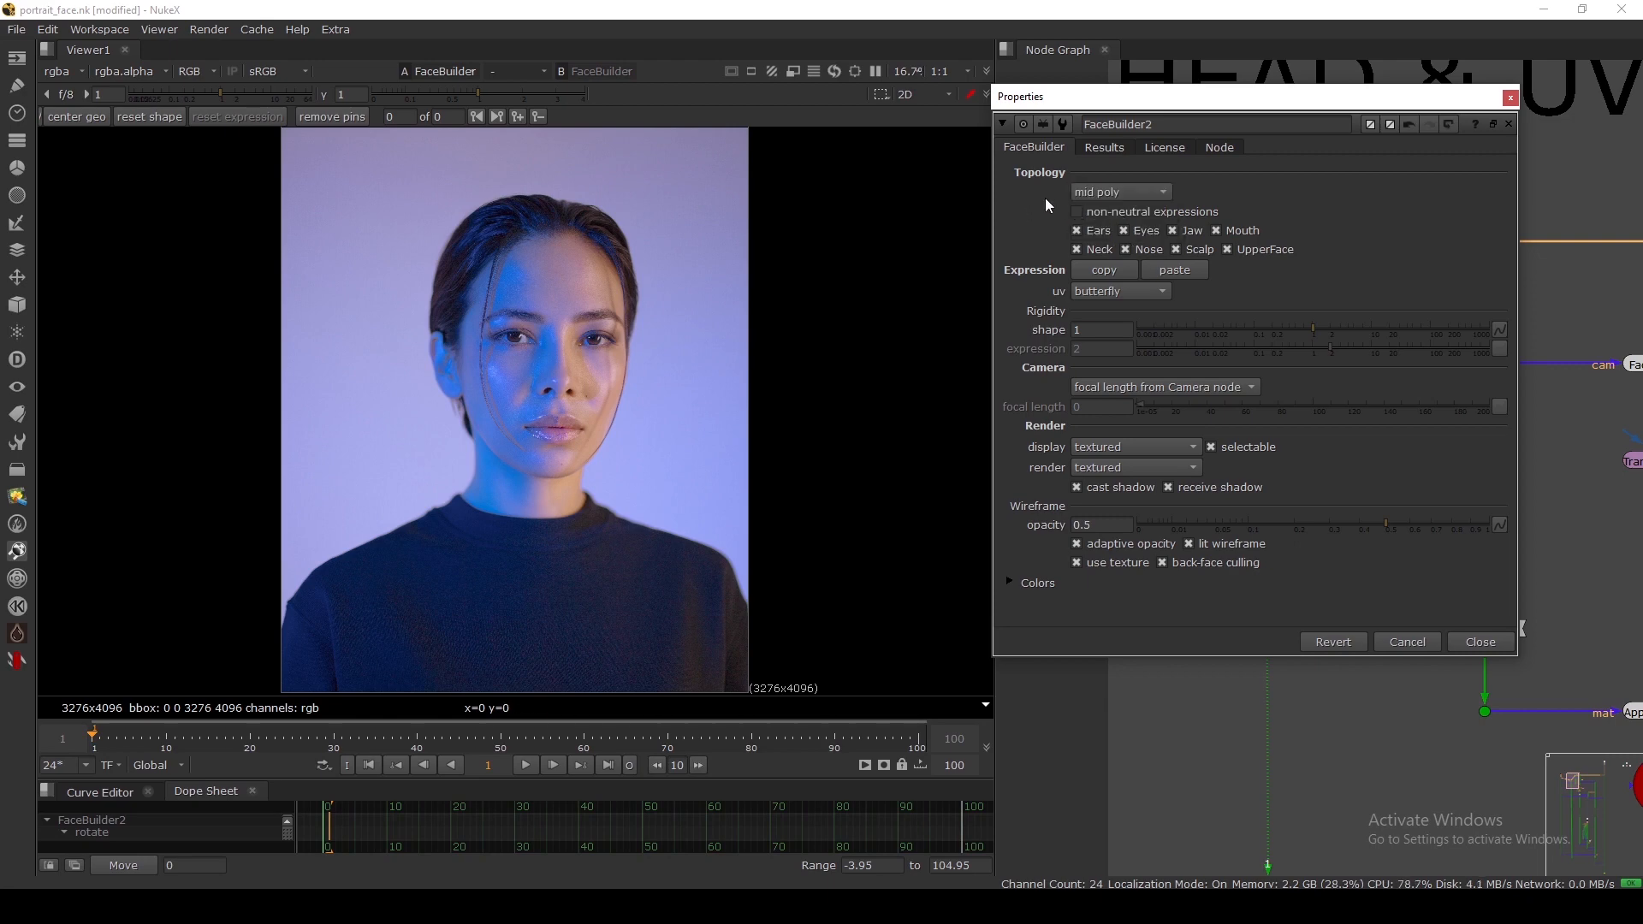
# Step: Center the head geometry in the frame, pin the model's nose, and move that pin onto the woman's nose
pyautogui.click(85, 119)
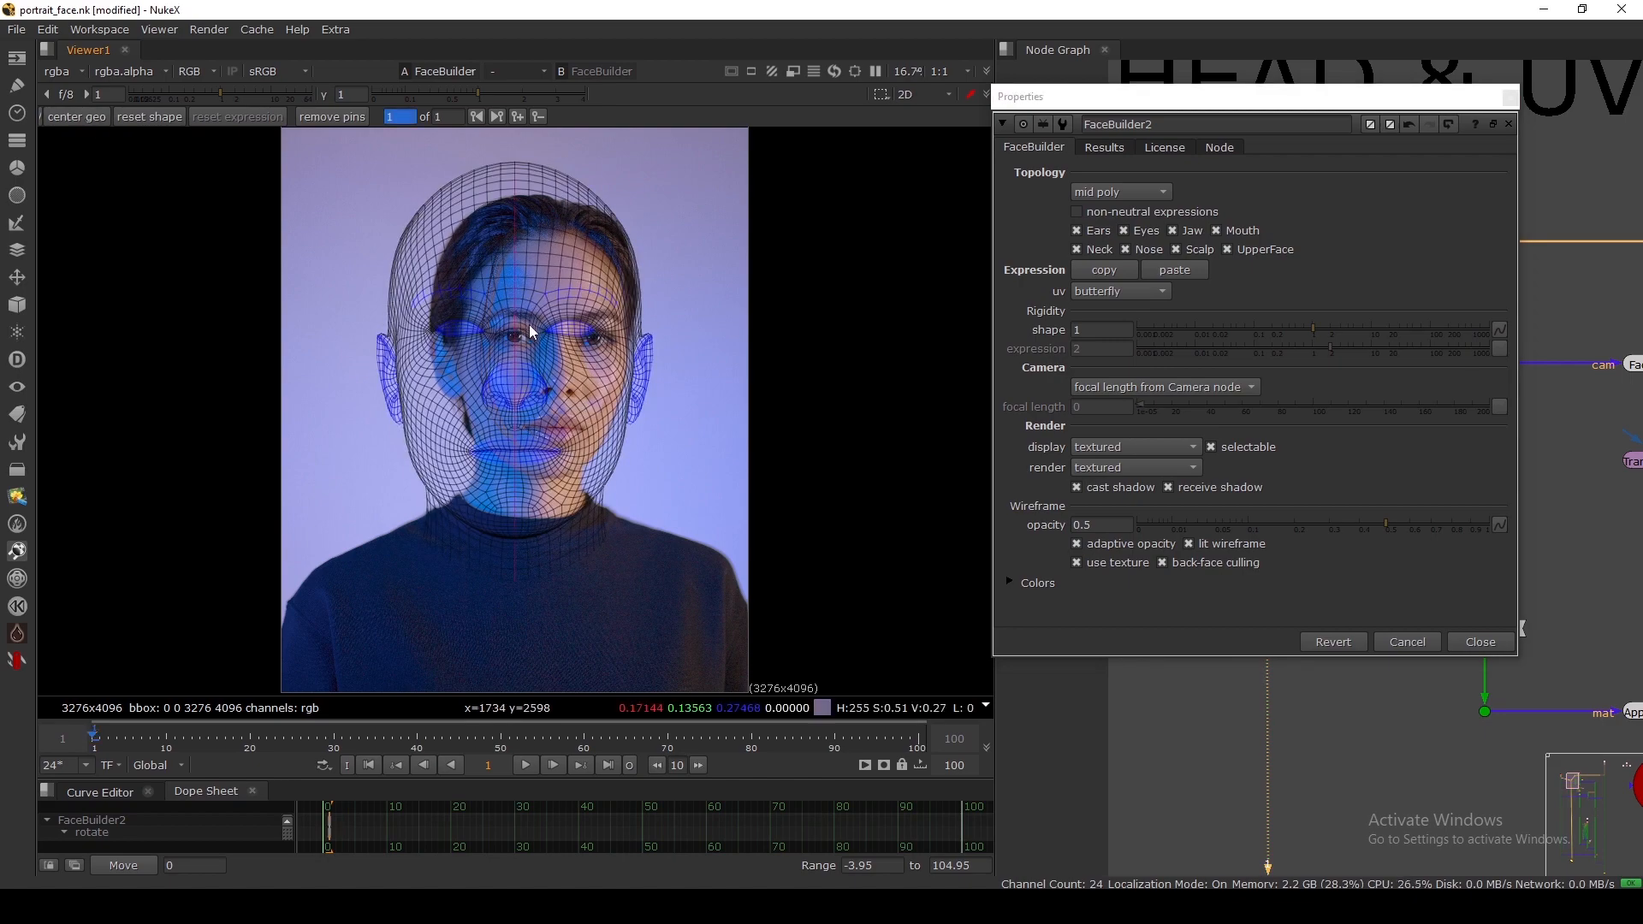
pyautogui.moveTo(516, 387); pyautogui.dragTo(351, 397)
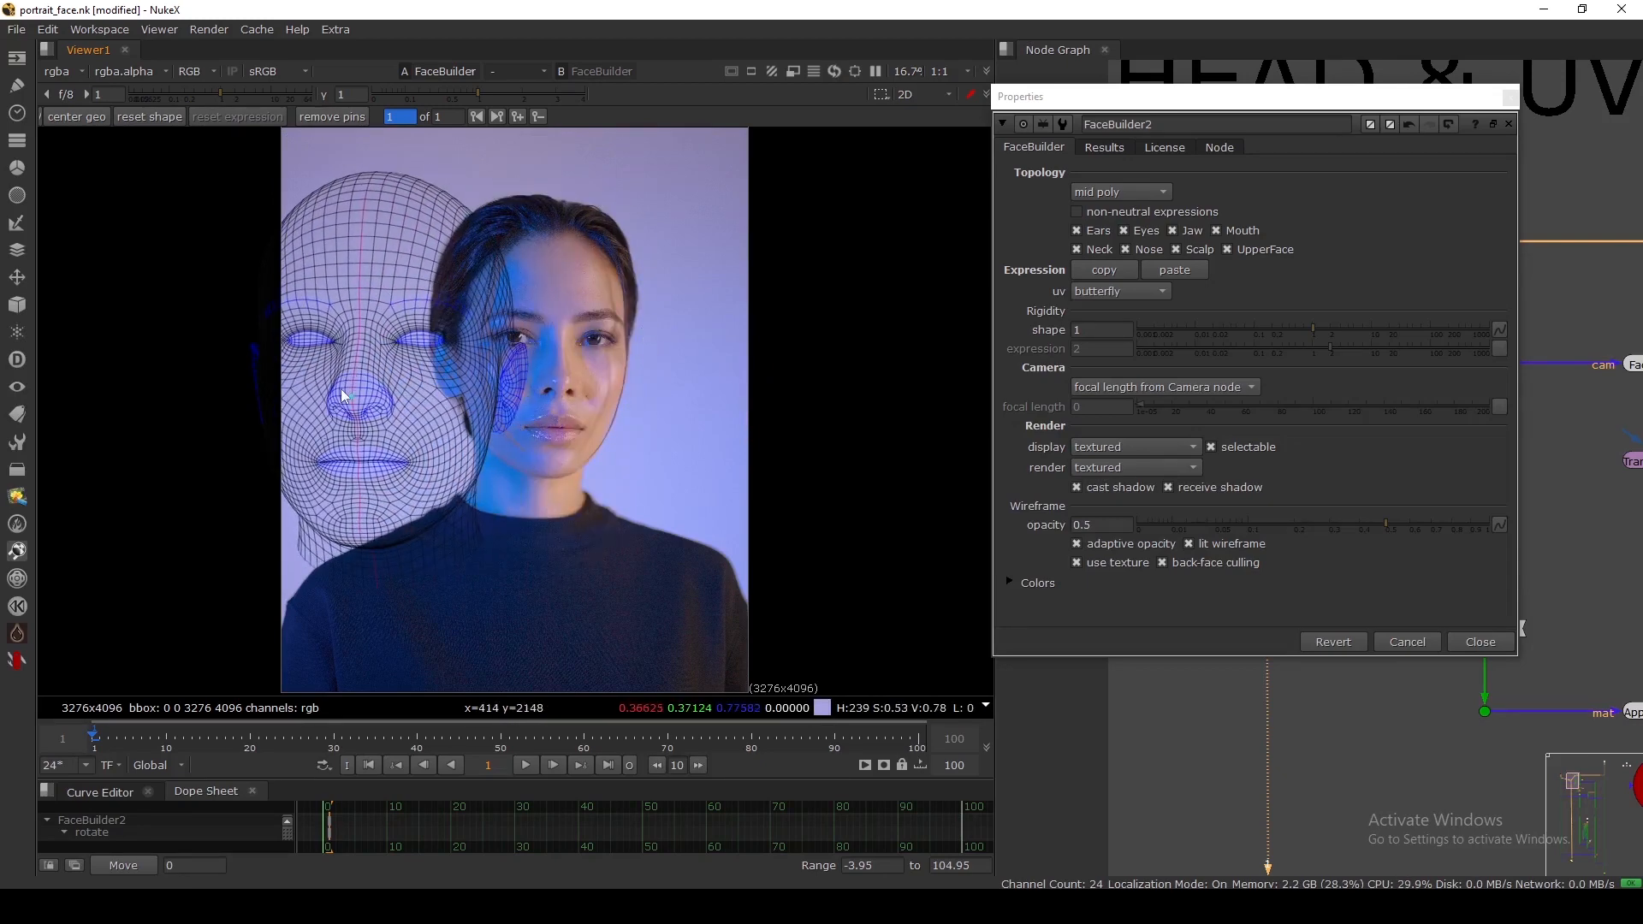
pyautogui.moveTo(350, 396); pyautogui.dragTo(328, 426)
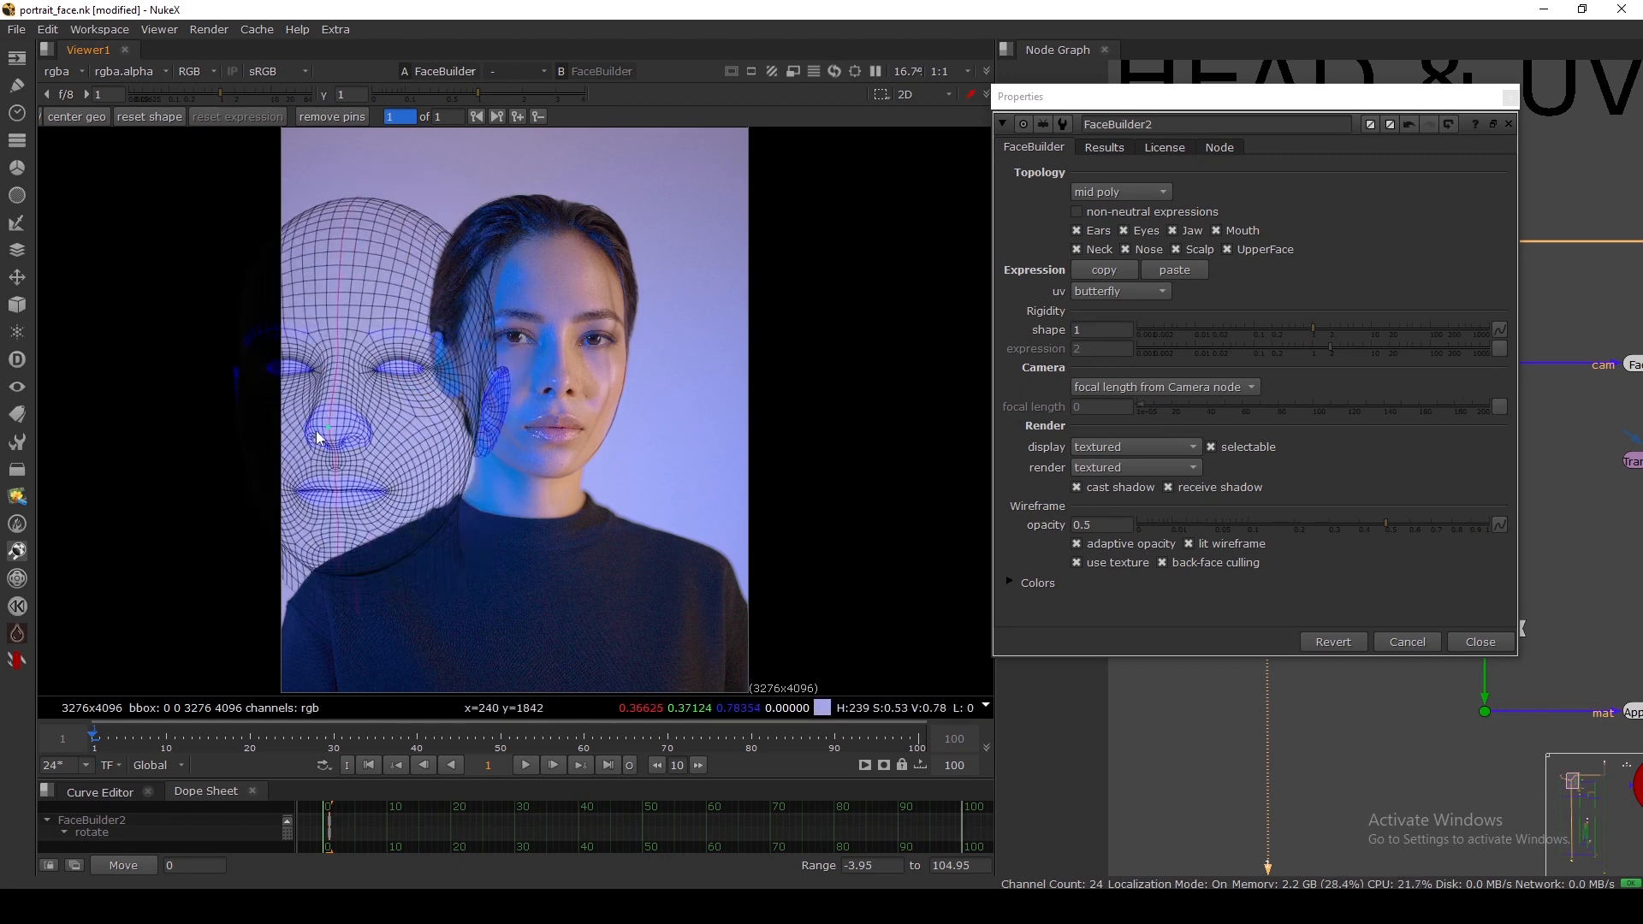
pyautogui.moveTo(329, 429); pyautogui.dragTo(335, 410)
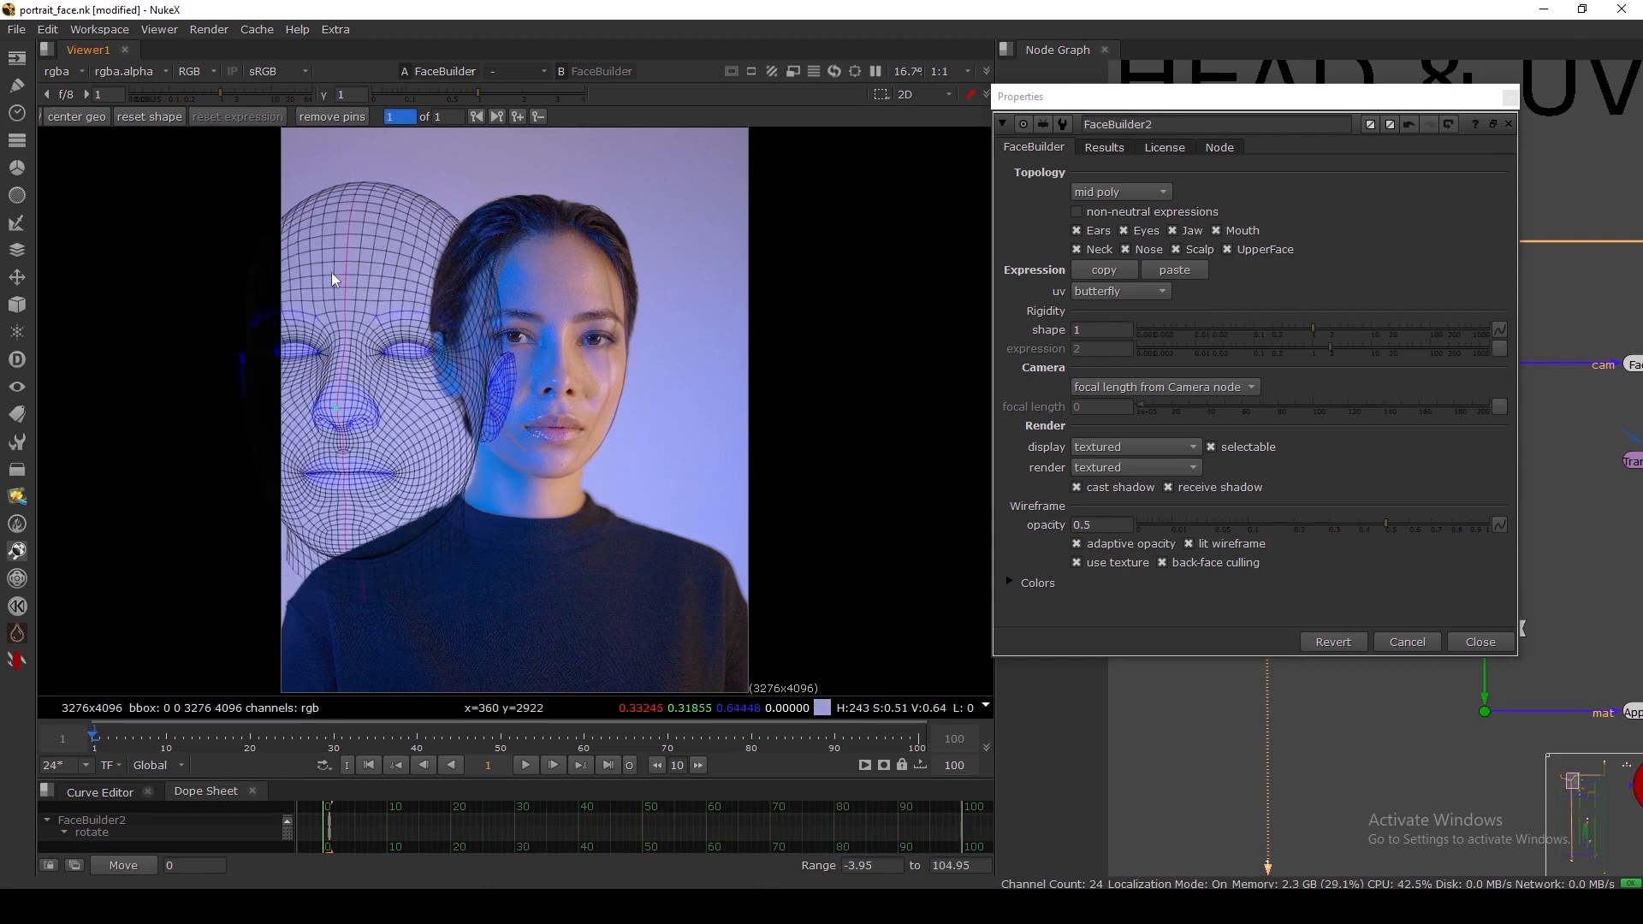
pyautogui.moveTo(336, 408); pyautogui.dragTo(313, 403)
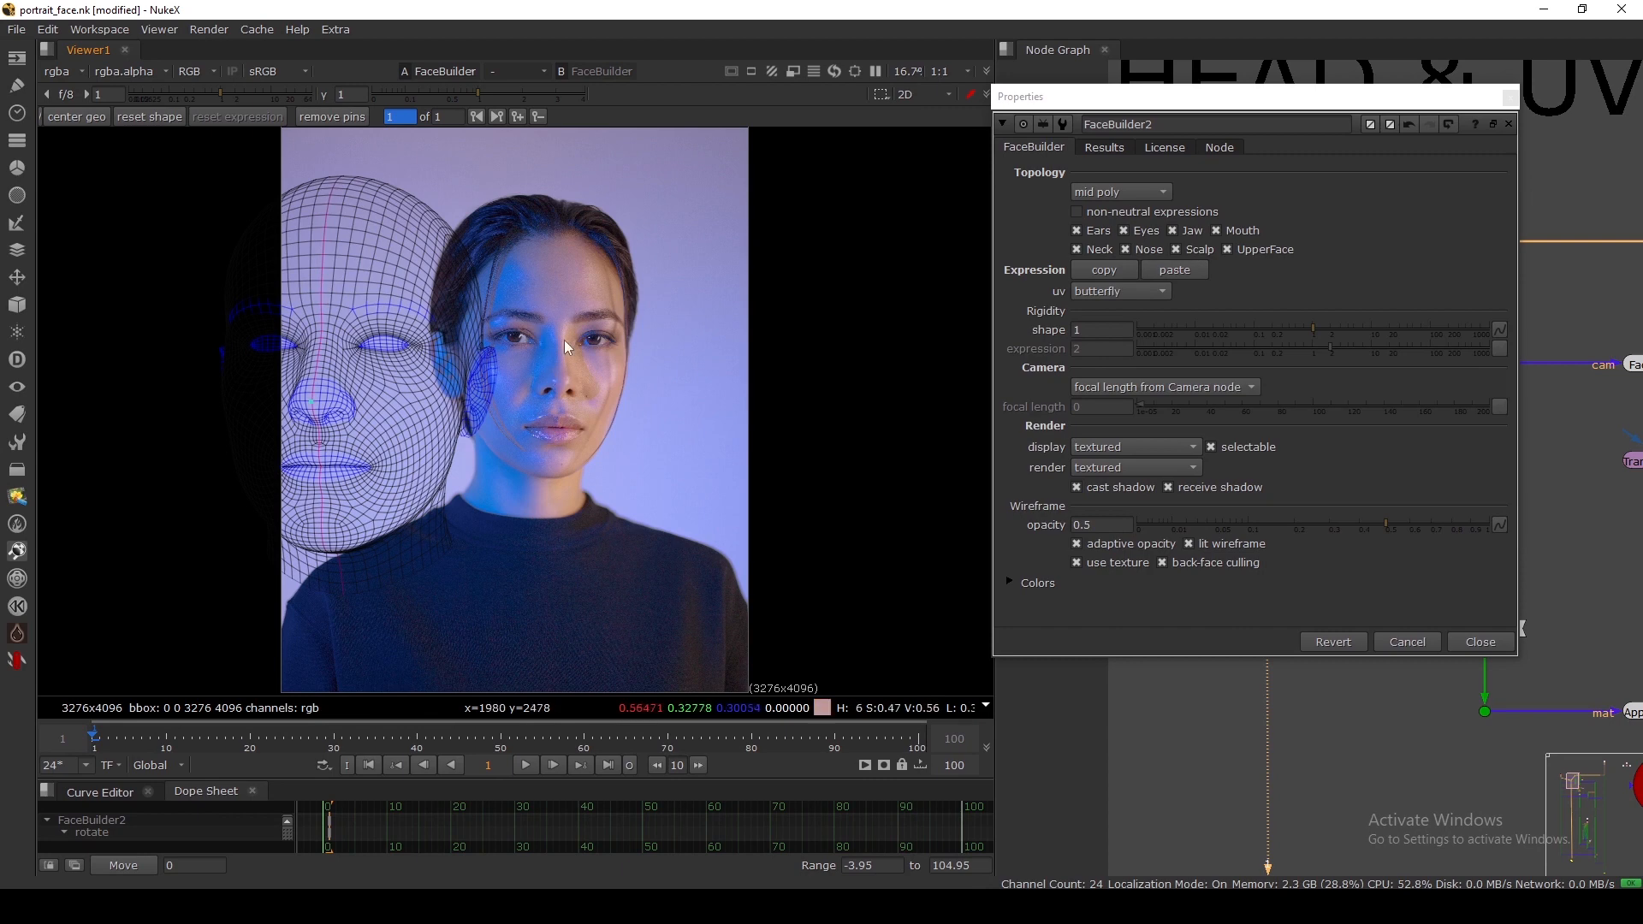
pyautogui.moveTo(314, 410); pyautogui.dragTo(559, 389)
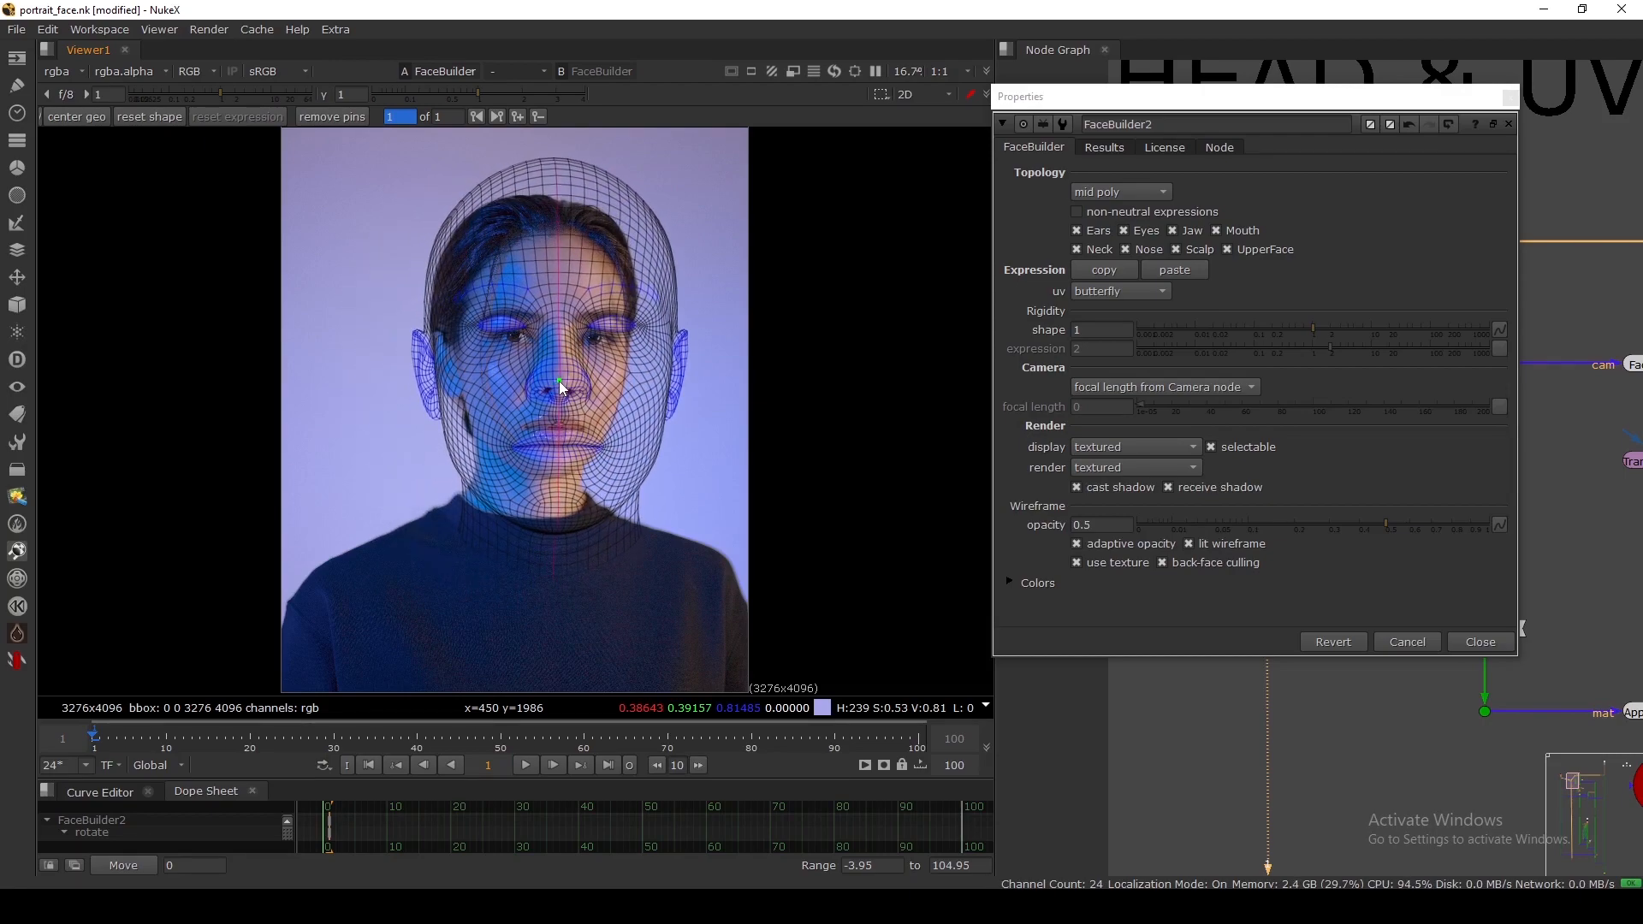
# Step: Pin the mesh's mouth area and align it with the woman's lips and mouth corners
pyautogui.scroll(6, 585, 364)
pyautogui.moveTo(585, 364); pyautogui.dragTo(585, 375, button='middle')
pyautogui.moveTo(568, 304); pyautogui.dragTo(526, 379)
pyautogui.scroll(4, 640, 376)
pyautogui.moveTo(690, 381); pyautogui.dragTo(693, 368)
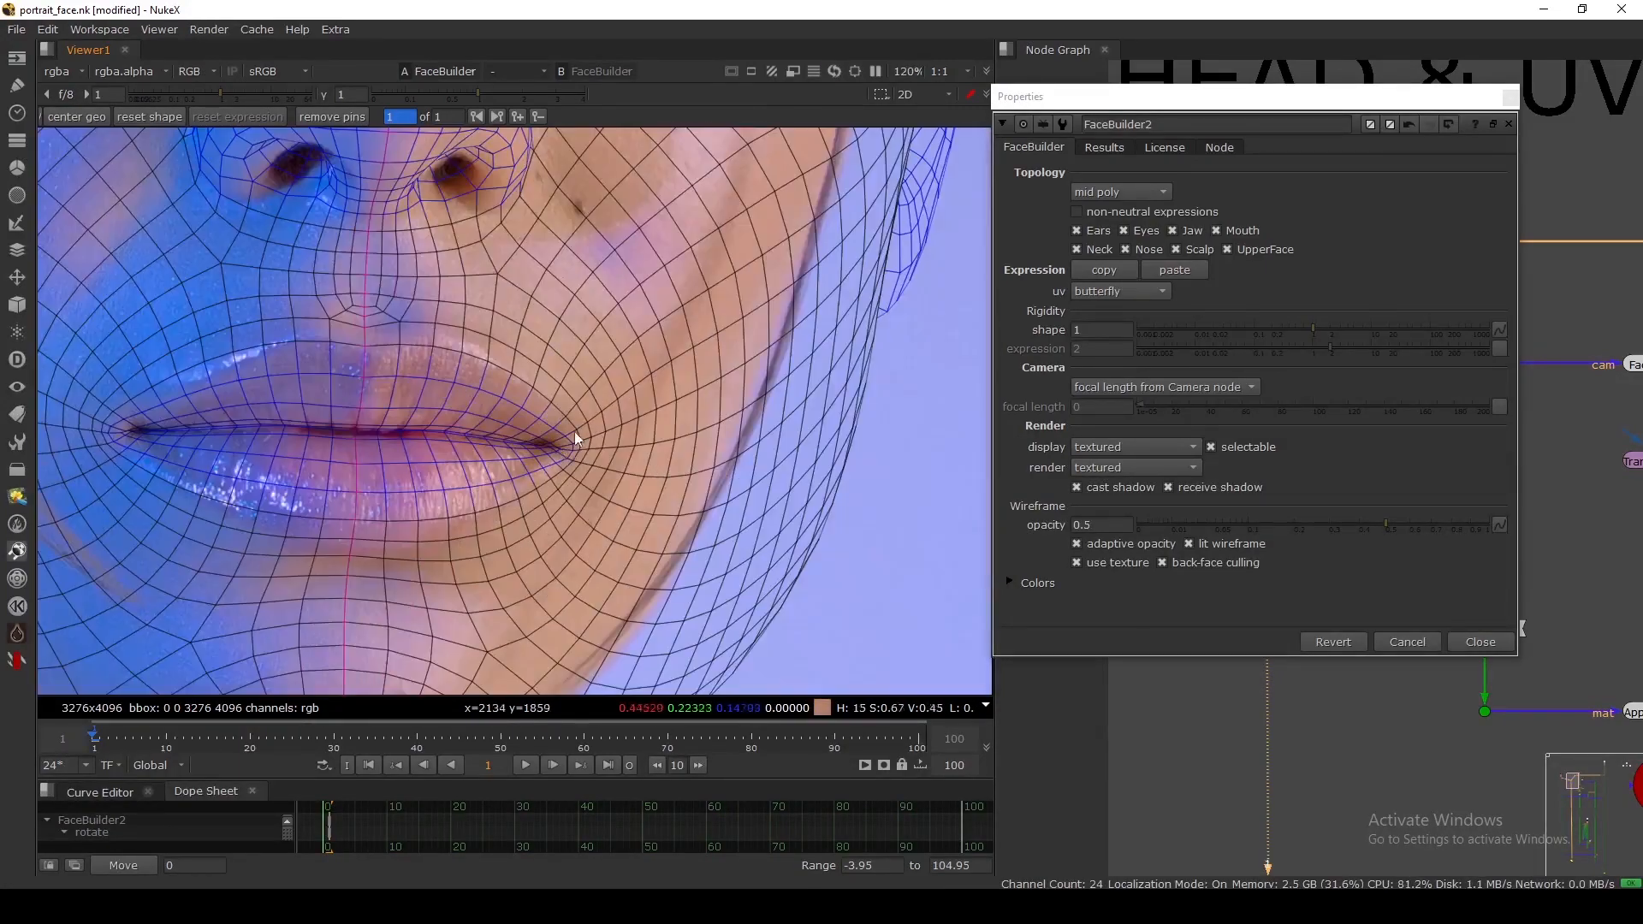
# Step: Pin the eyes, brow, ear, jaw, chin and head outline, and fit them to the portrait's contours
pyautogui.scroll(-3, 396, 513)
pyautogui.moveTo(548, 465); pyautogui.dragTo(563, 366, button='middle')
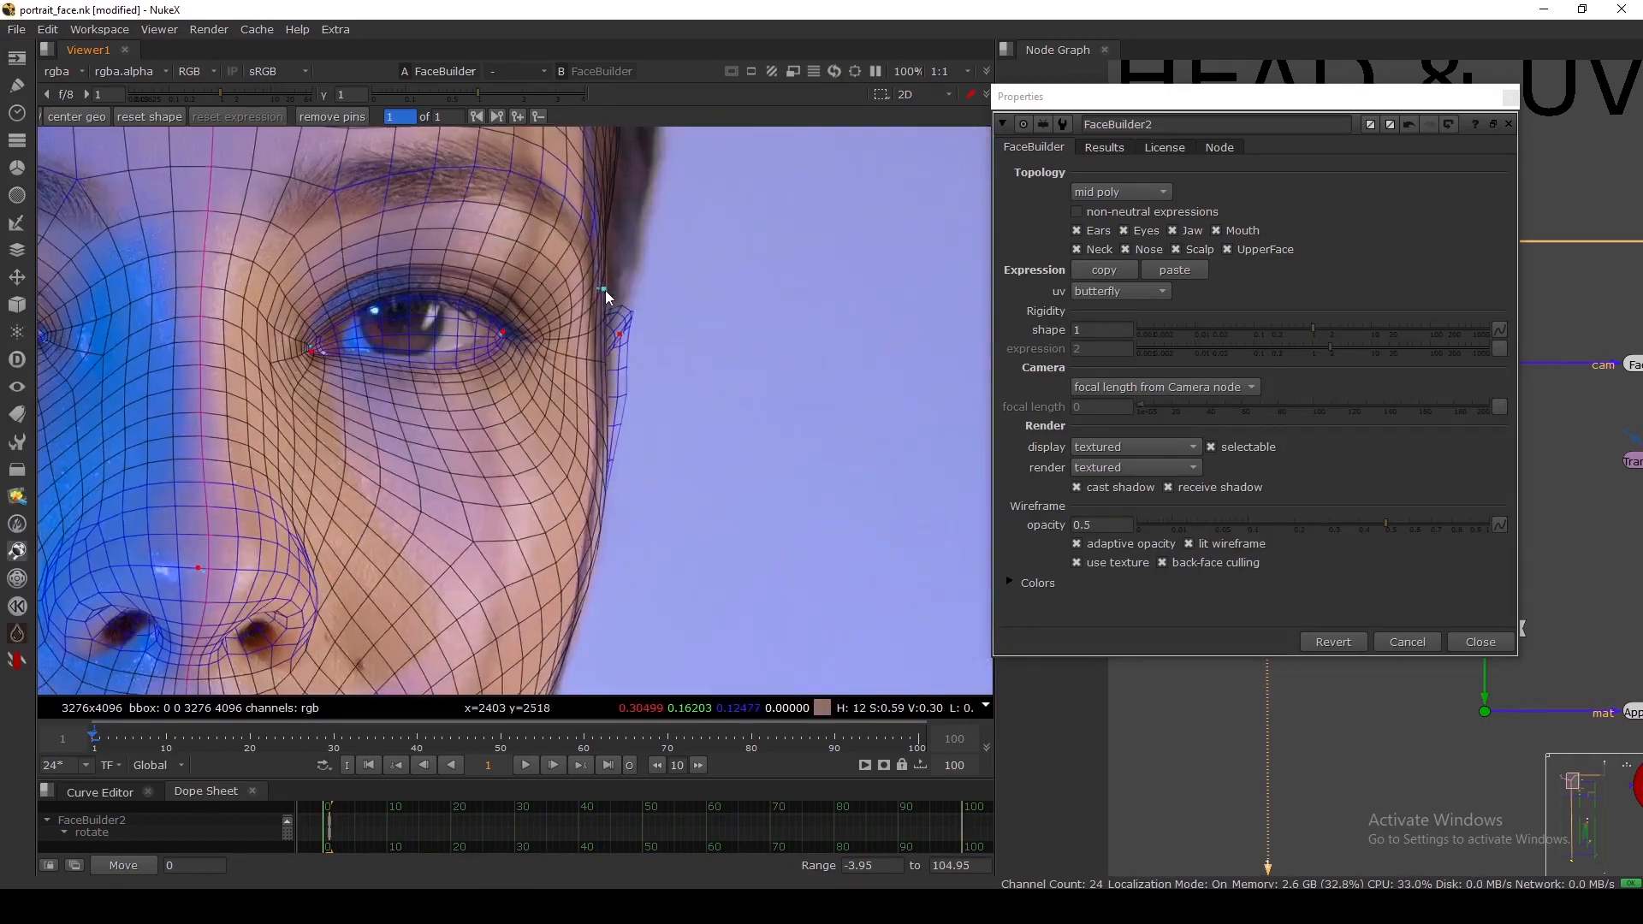
pyautogui.scroll(-5, 555, 419)
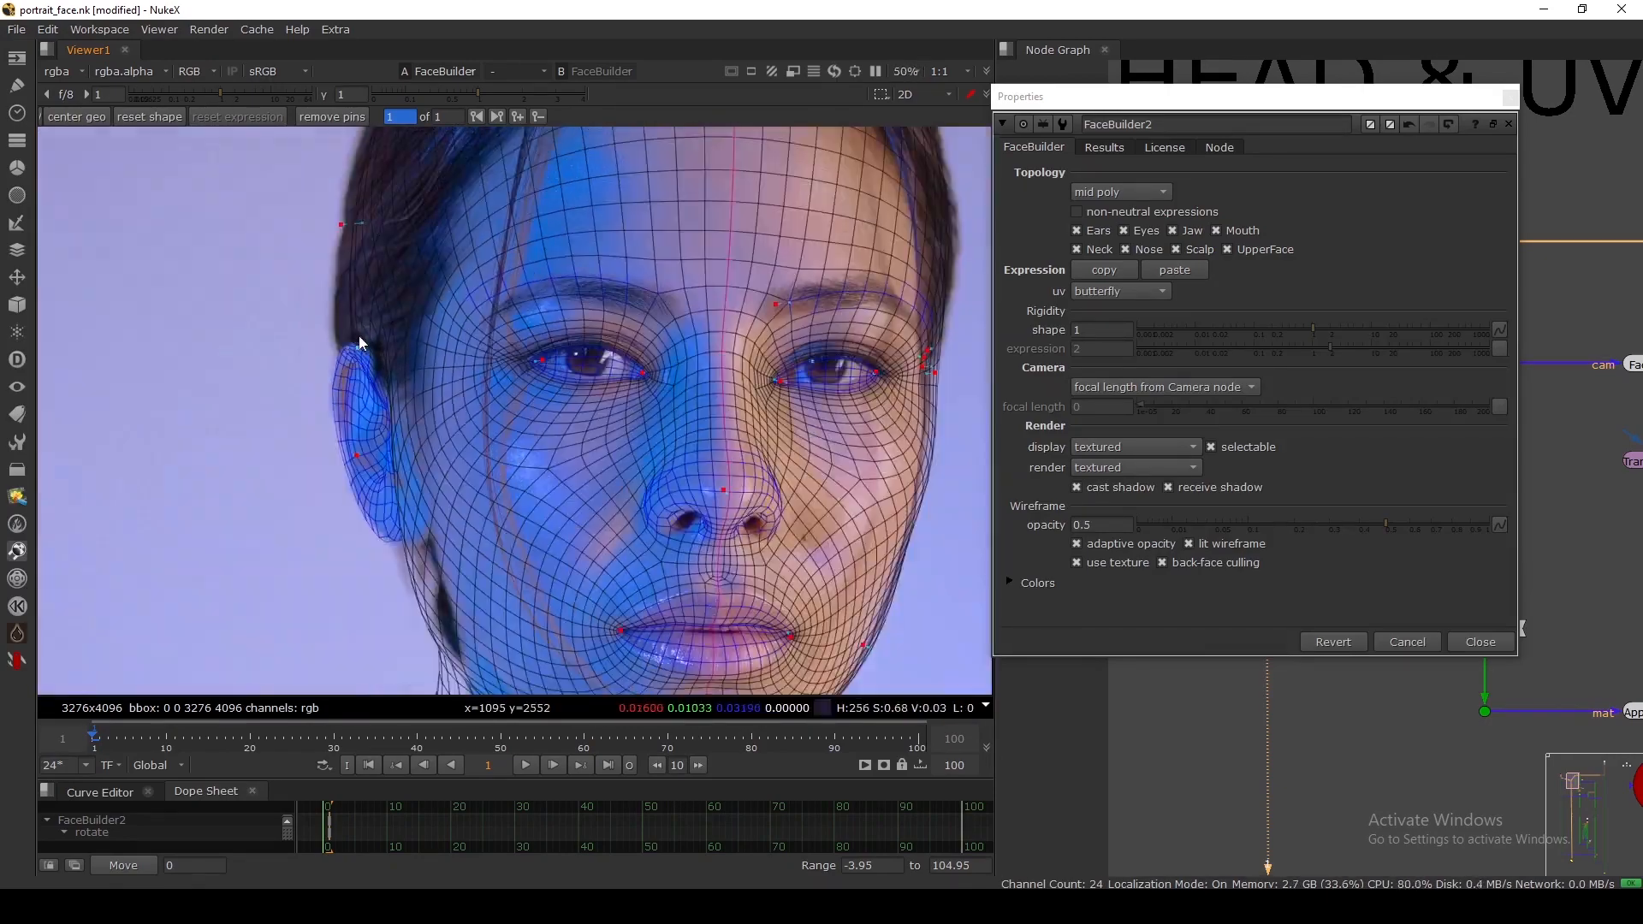
pyautogui.scroll(-3, 465, 473)
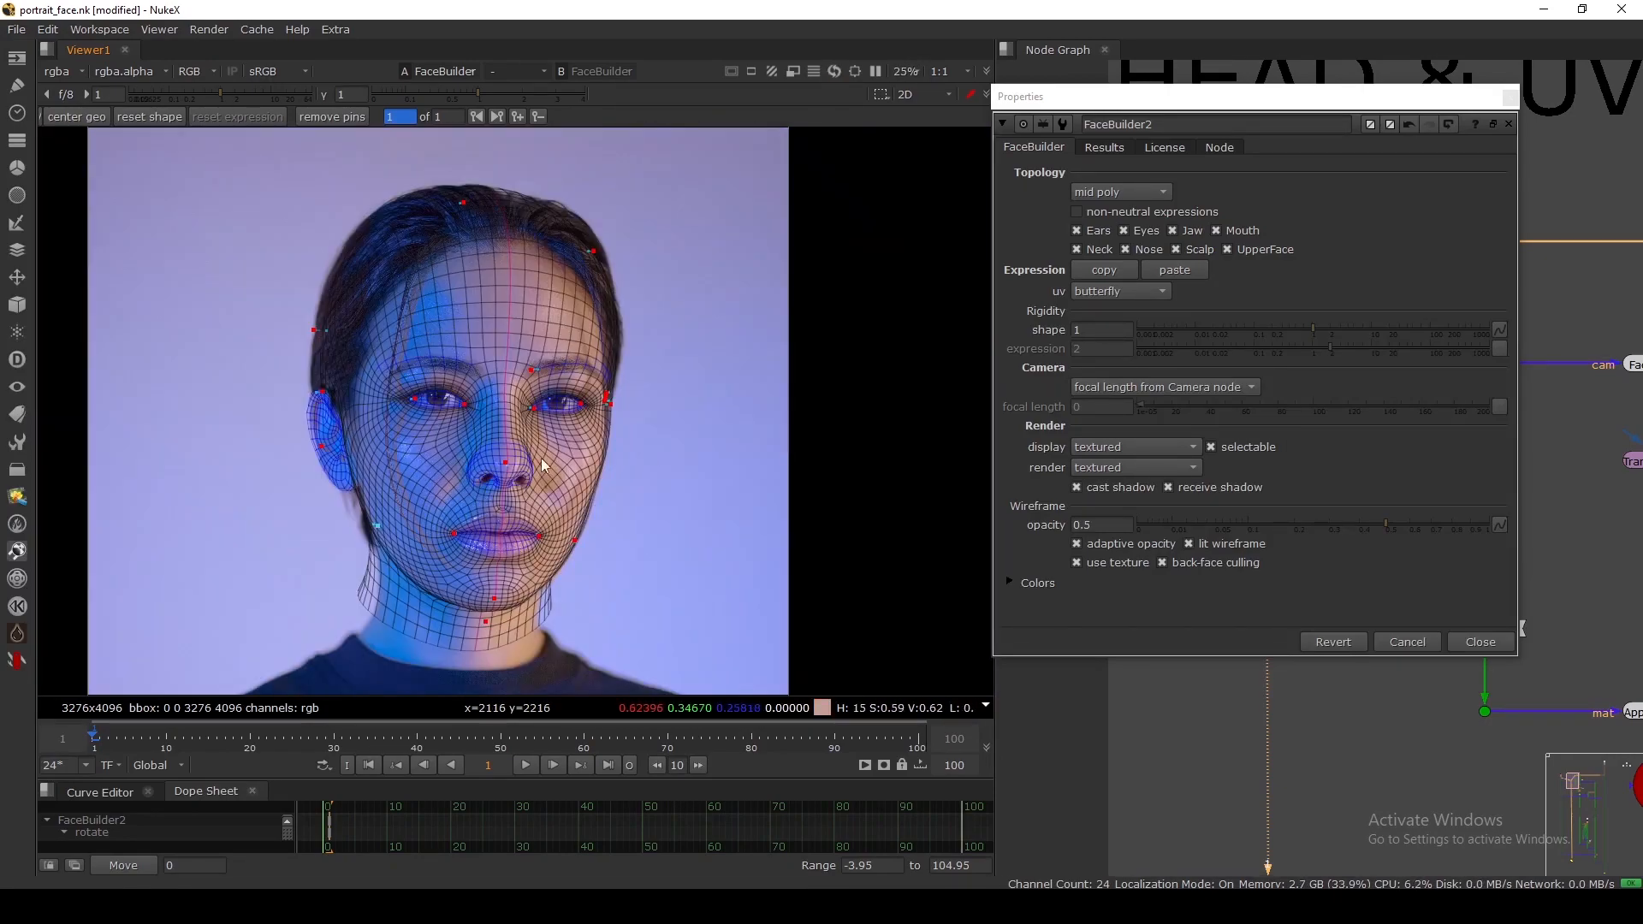
pyautogui.scroll(2, 535, 415)
pyautogui.moveTo(480, 292); pyautogui.dragTo(500, 337, button='middle')
pyautogui.scroll(-3, 510, 322)
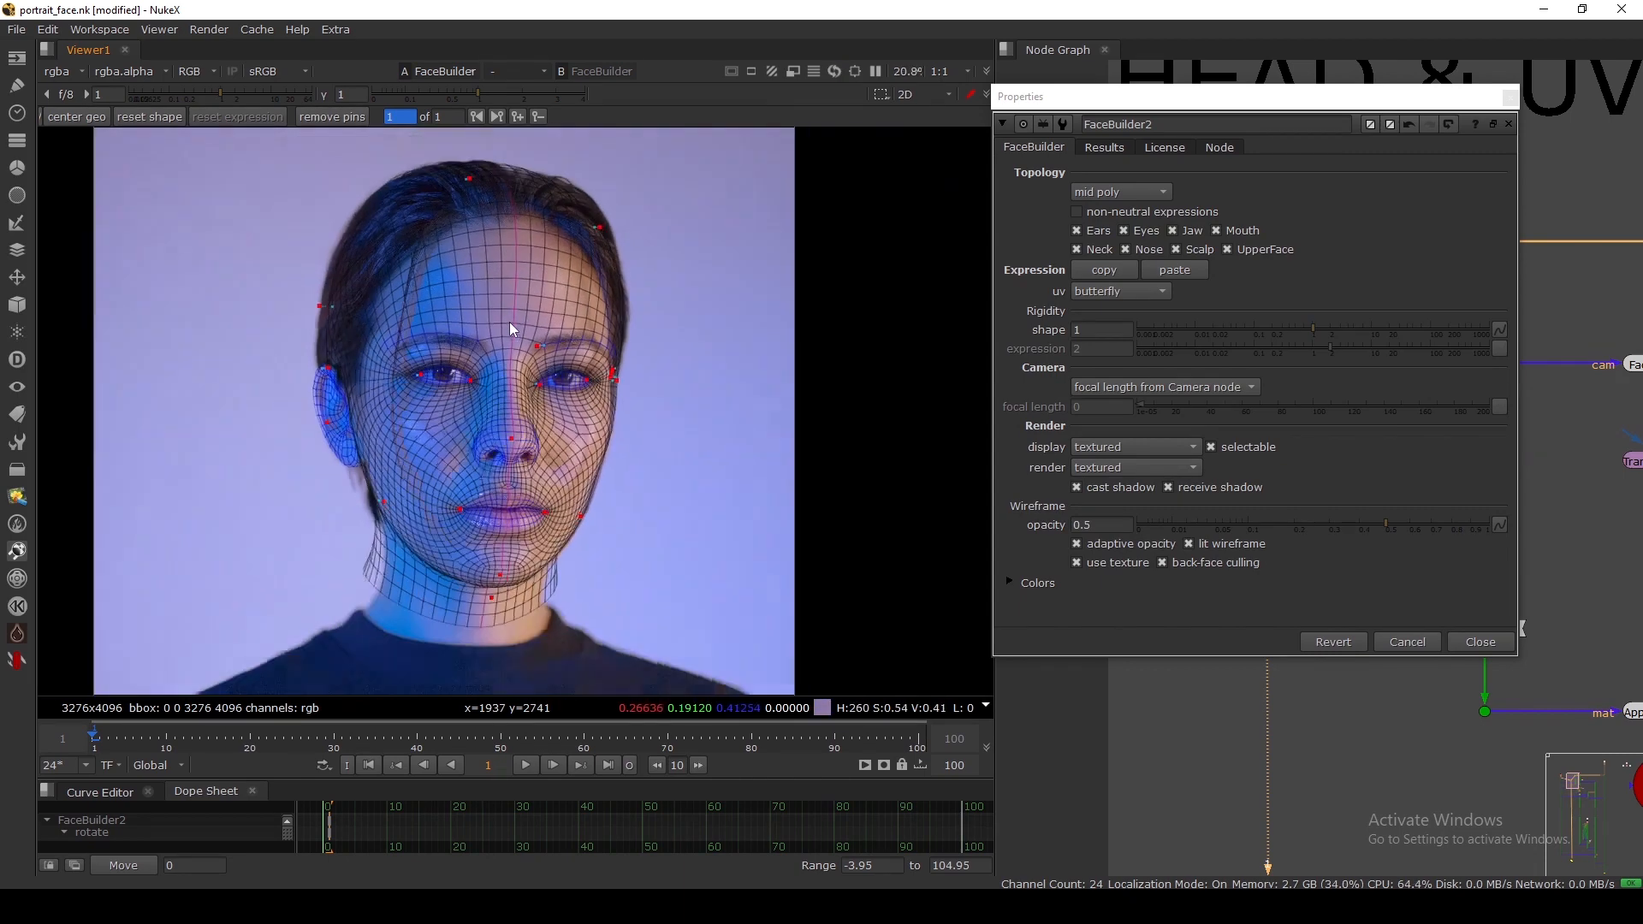
# Step: Exclude the scalp from FaceBuilder2's topology, keep the upper face included, and close its properties
pyautogui.scroll(3, 510, 322)
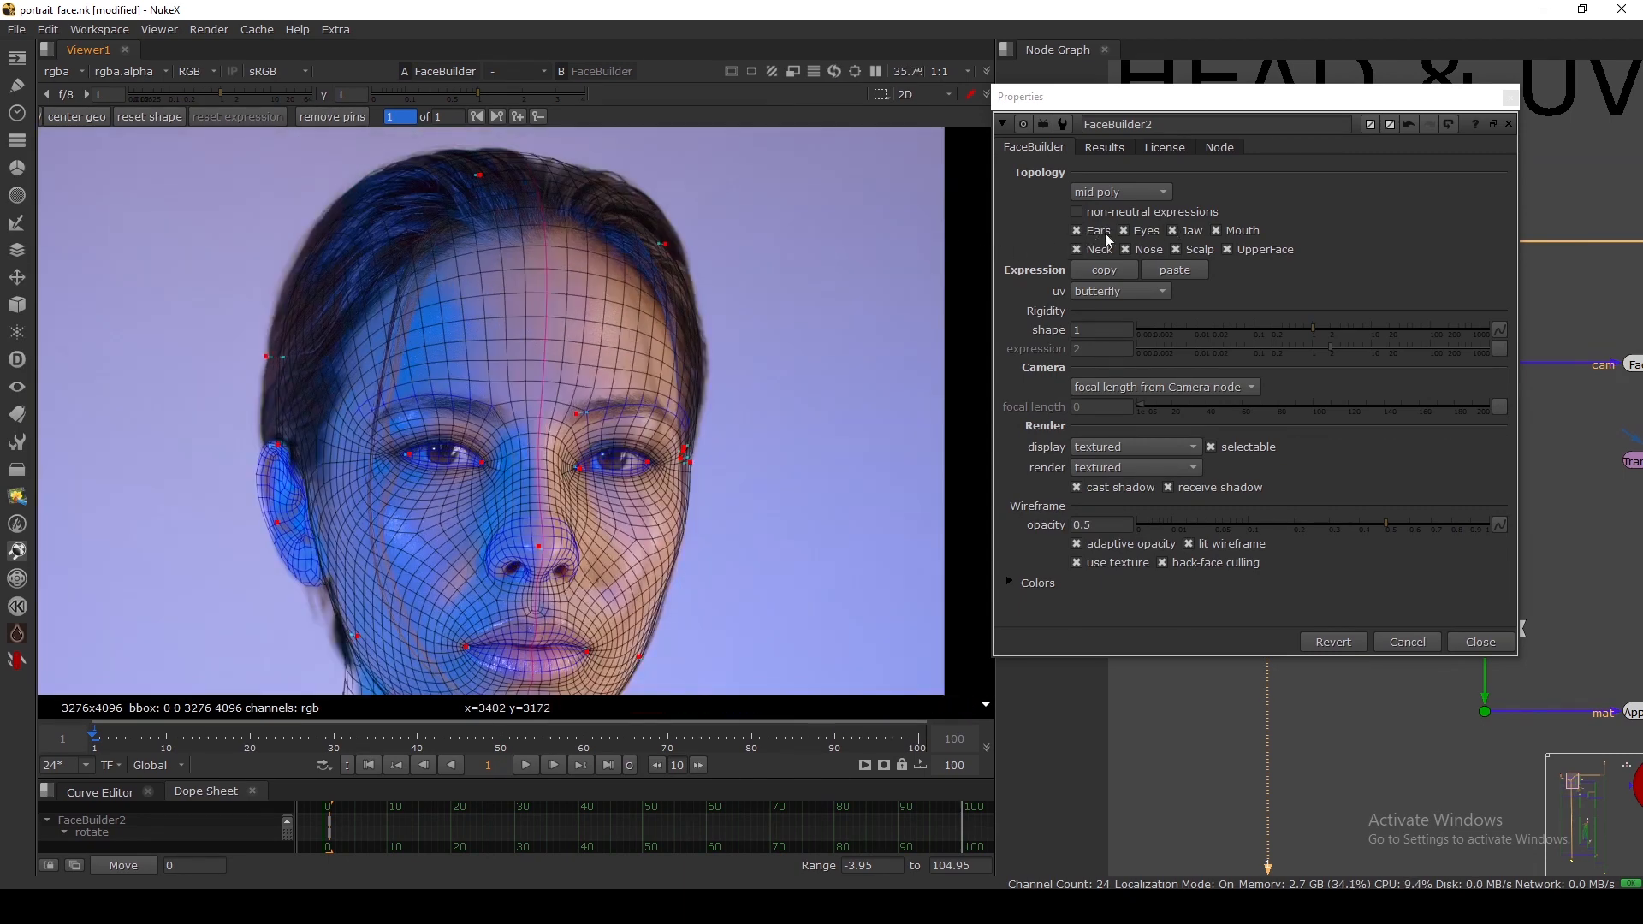
pyautogui.scroll(-2, 623, 306)
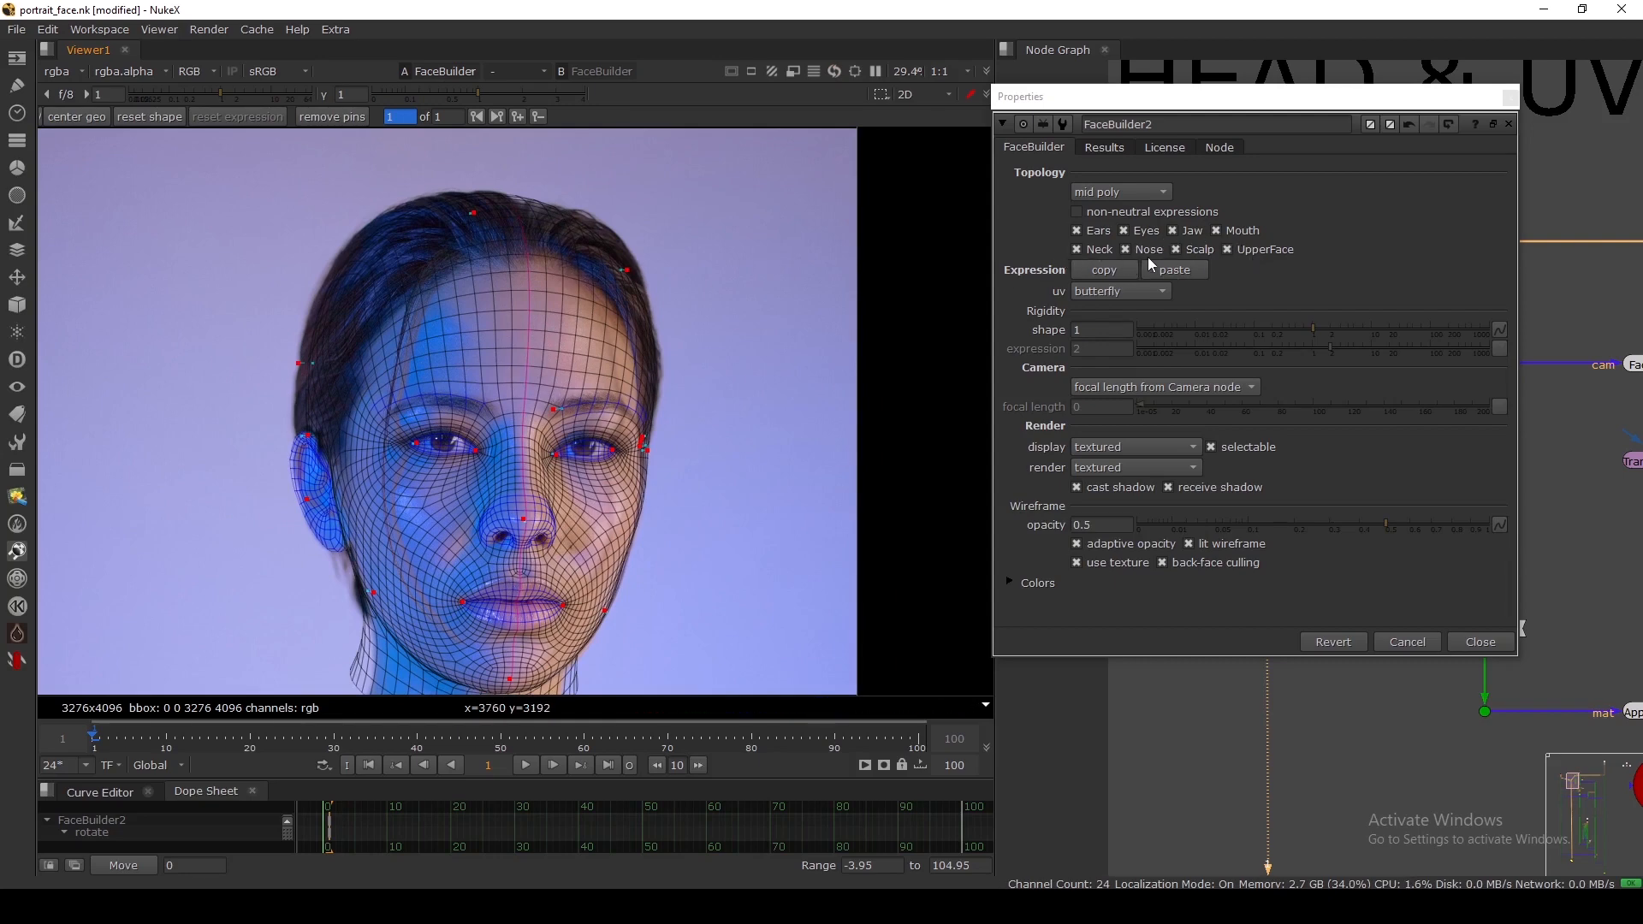
pyautogui.click(1196, 253)
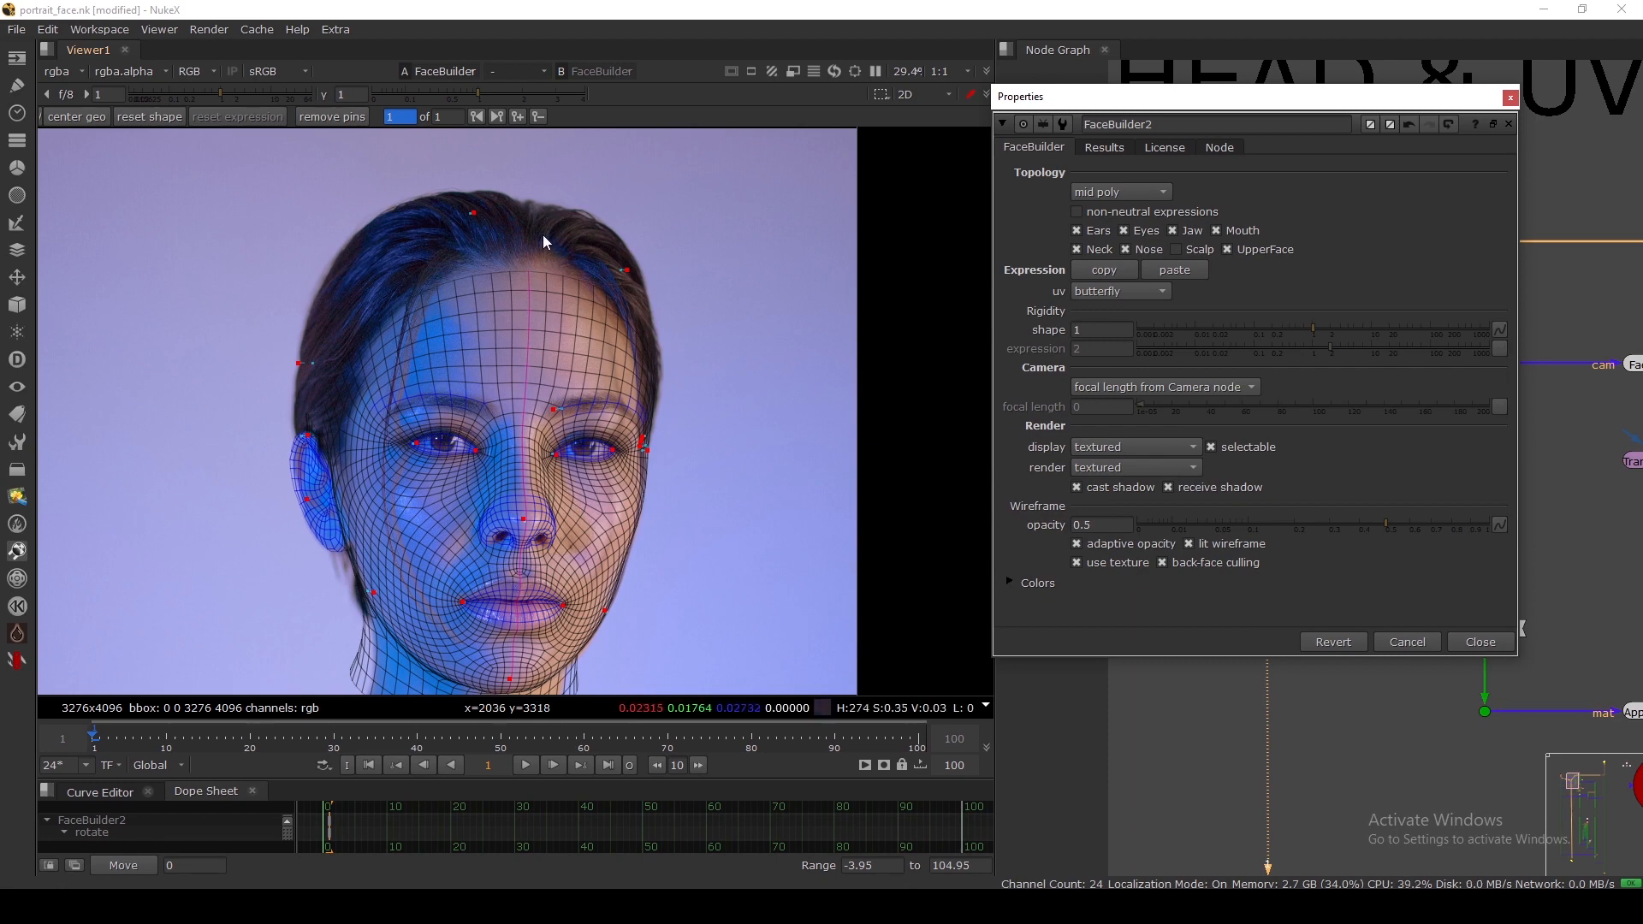
pyautogui.click(1256, 253)
pyautogui.click(1258, 250)
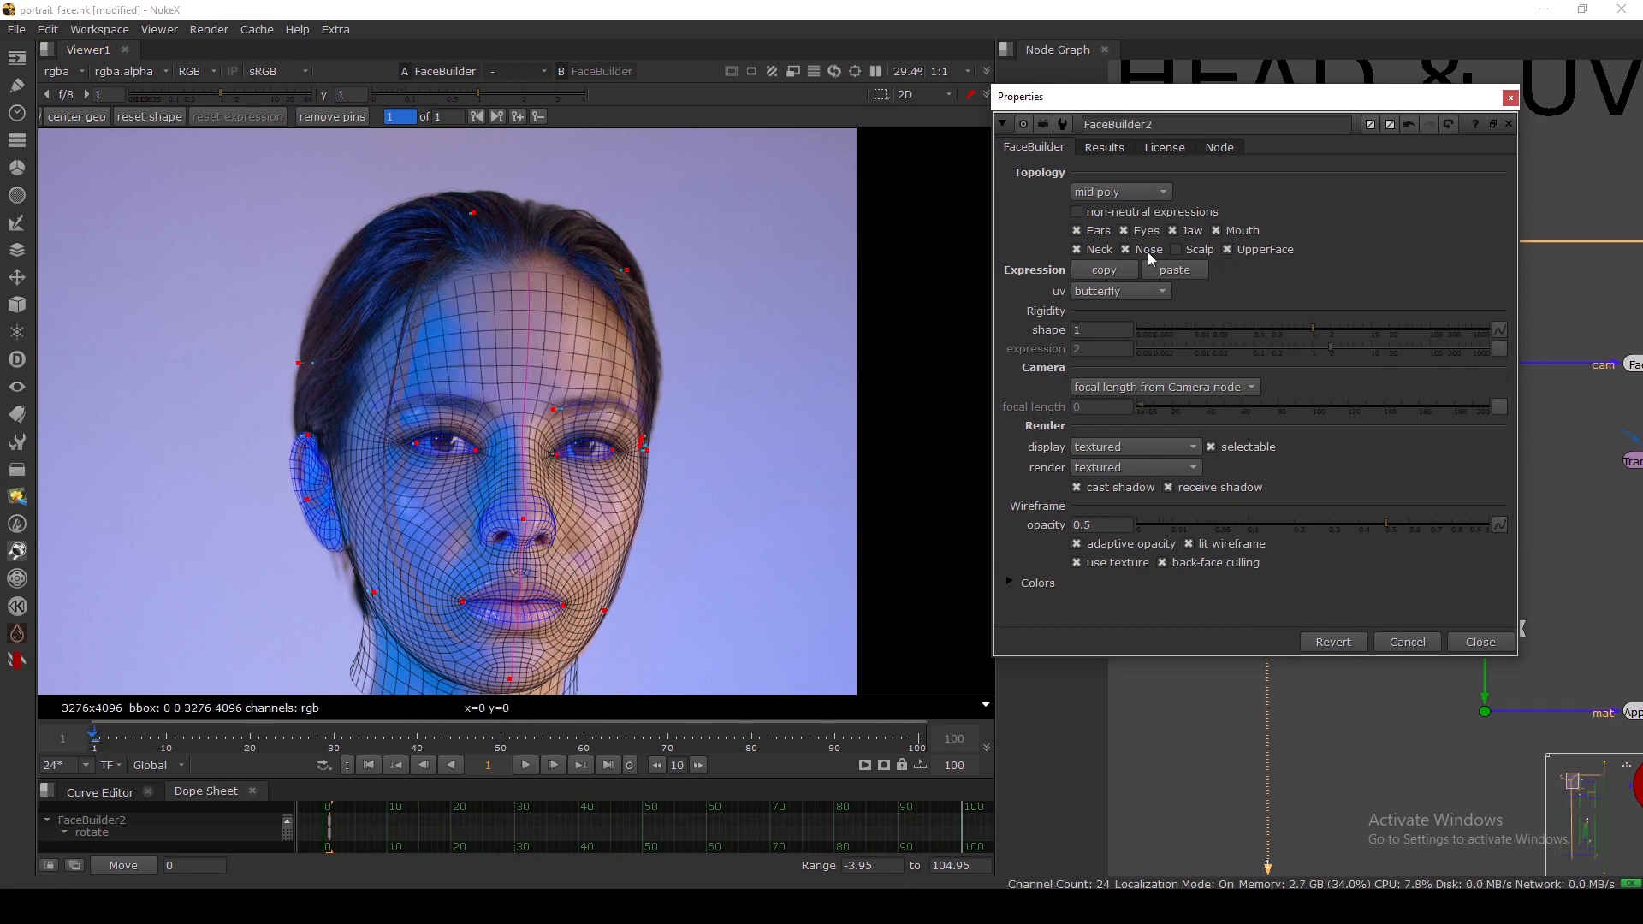
pyautogui.moveTo(1497, 101); pyautogui.dragTo(1365, 97)
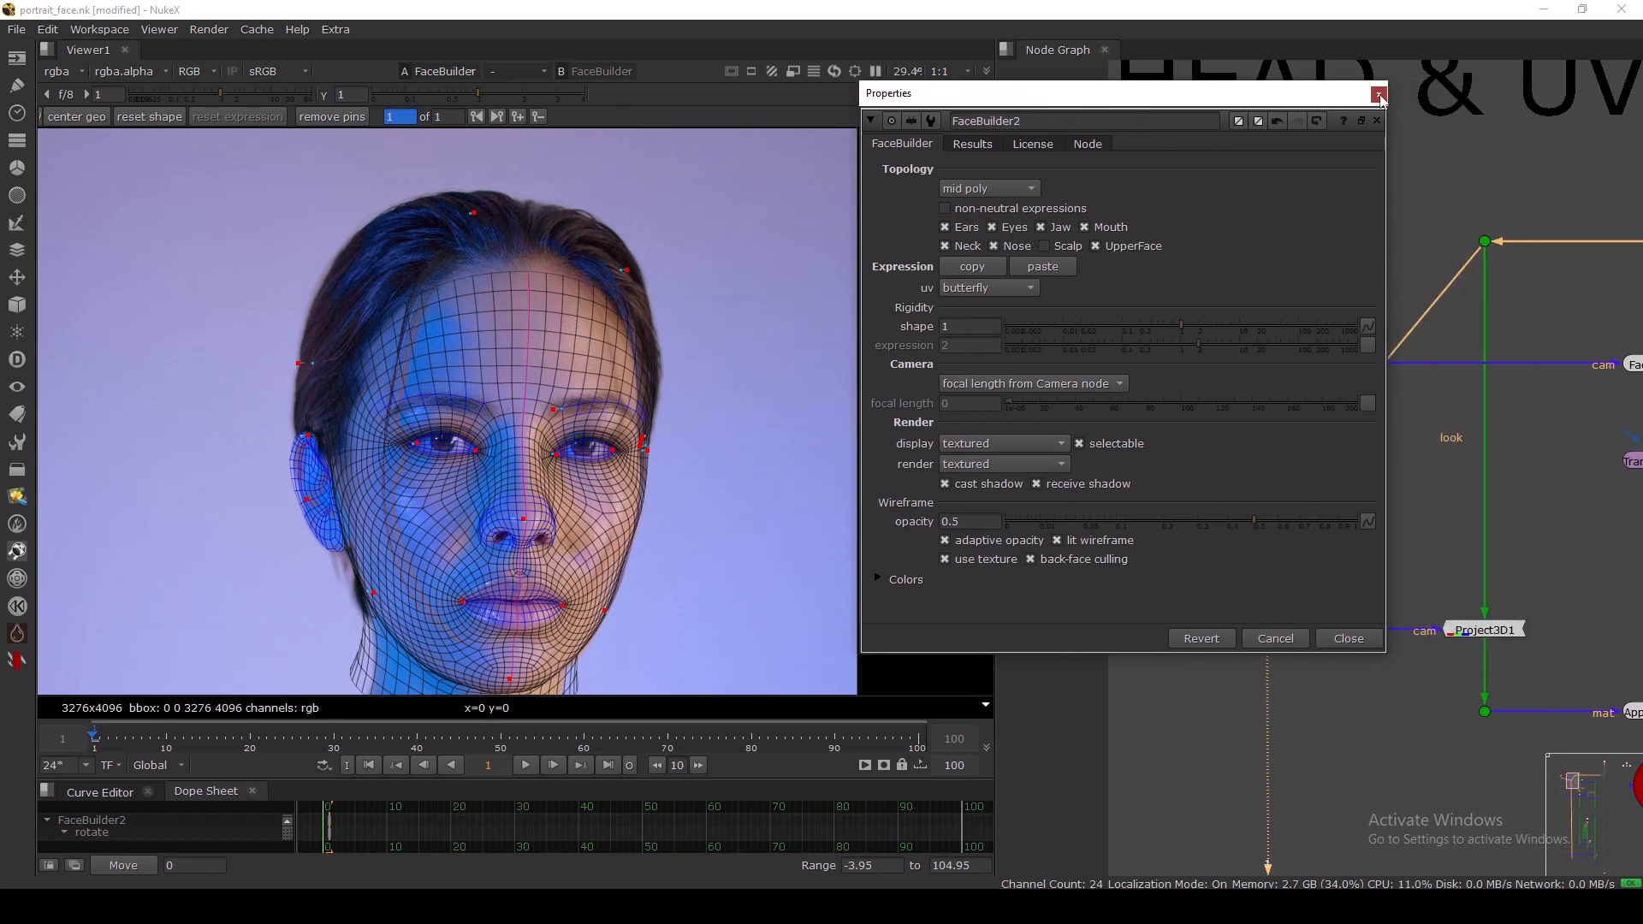
pyautogui.click(1378, 95)
# Step: Reopen FaceBuilder2's results settings, review the available export types, and close the properties
pyautogui.scroll(-3, 1353, 295)
pyautogui.scroll(2, 1215, 322)
pyautogui.doubleClick(1238, 341)
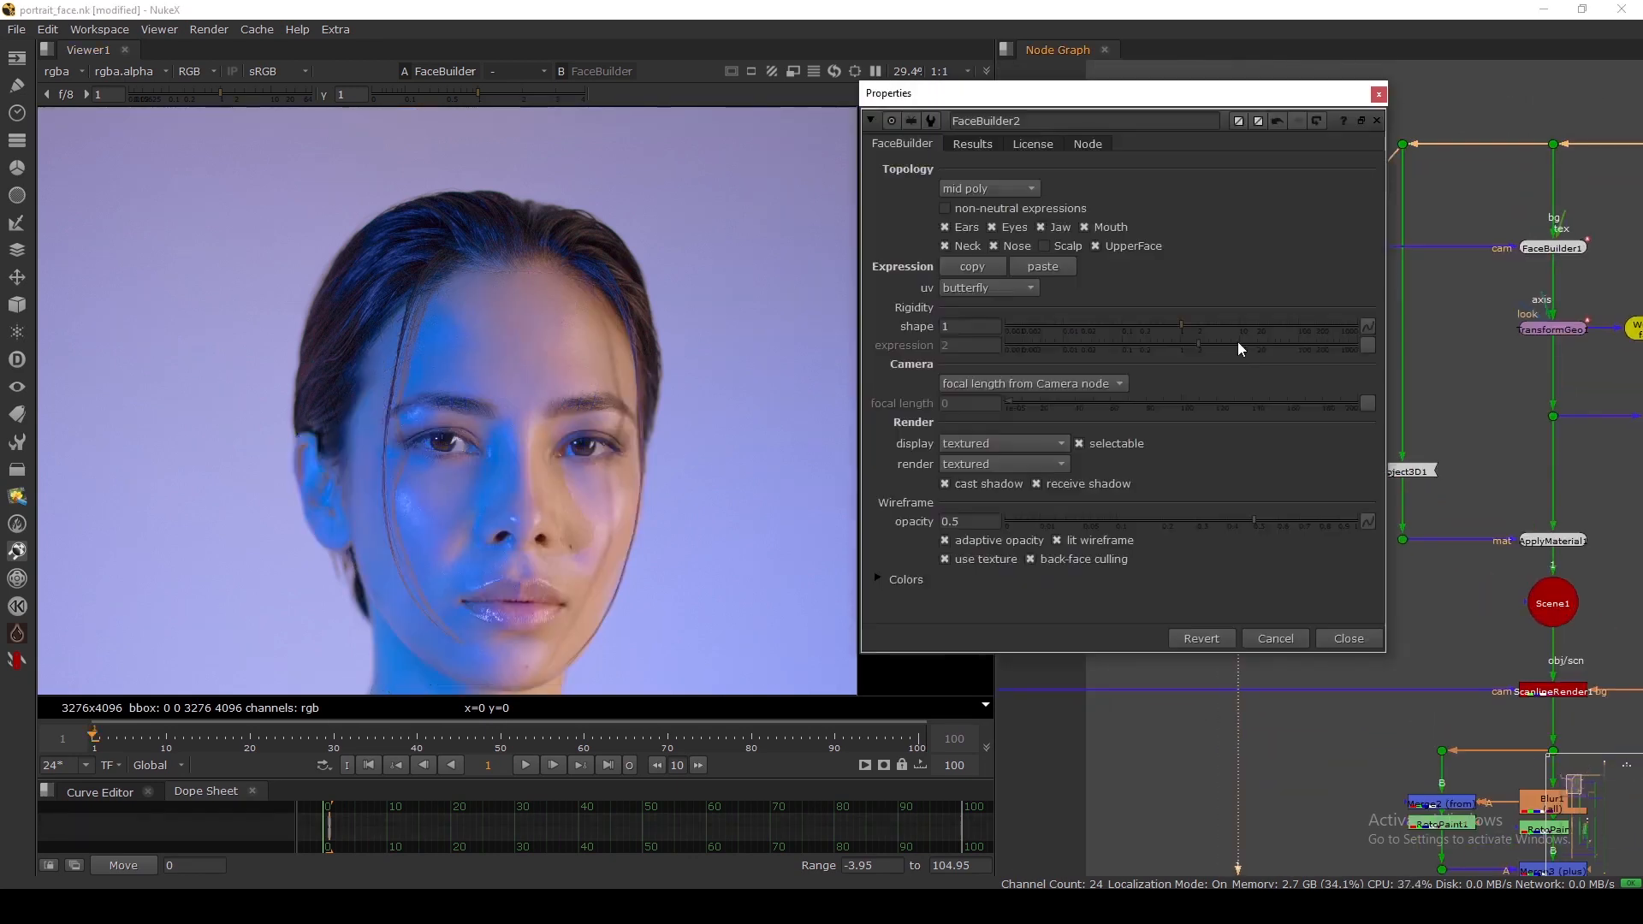
pyautogui.click(1035, 143)
pyautogui.click(976, 145)
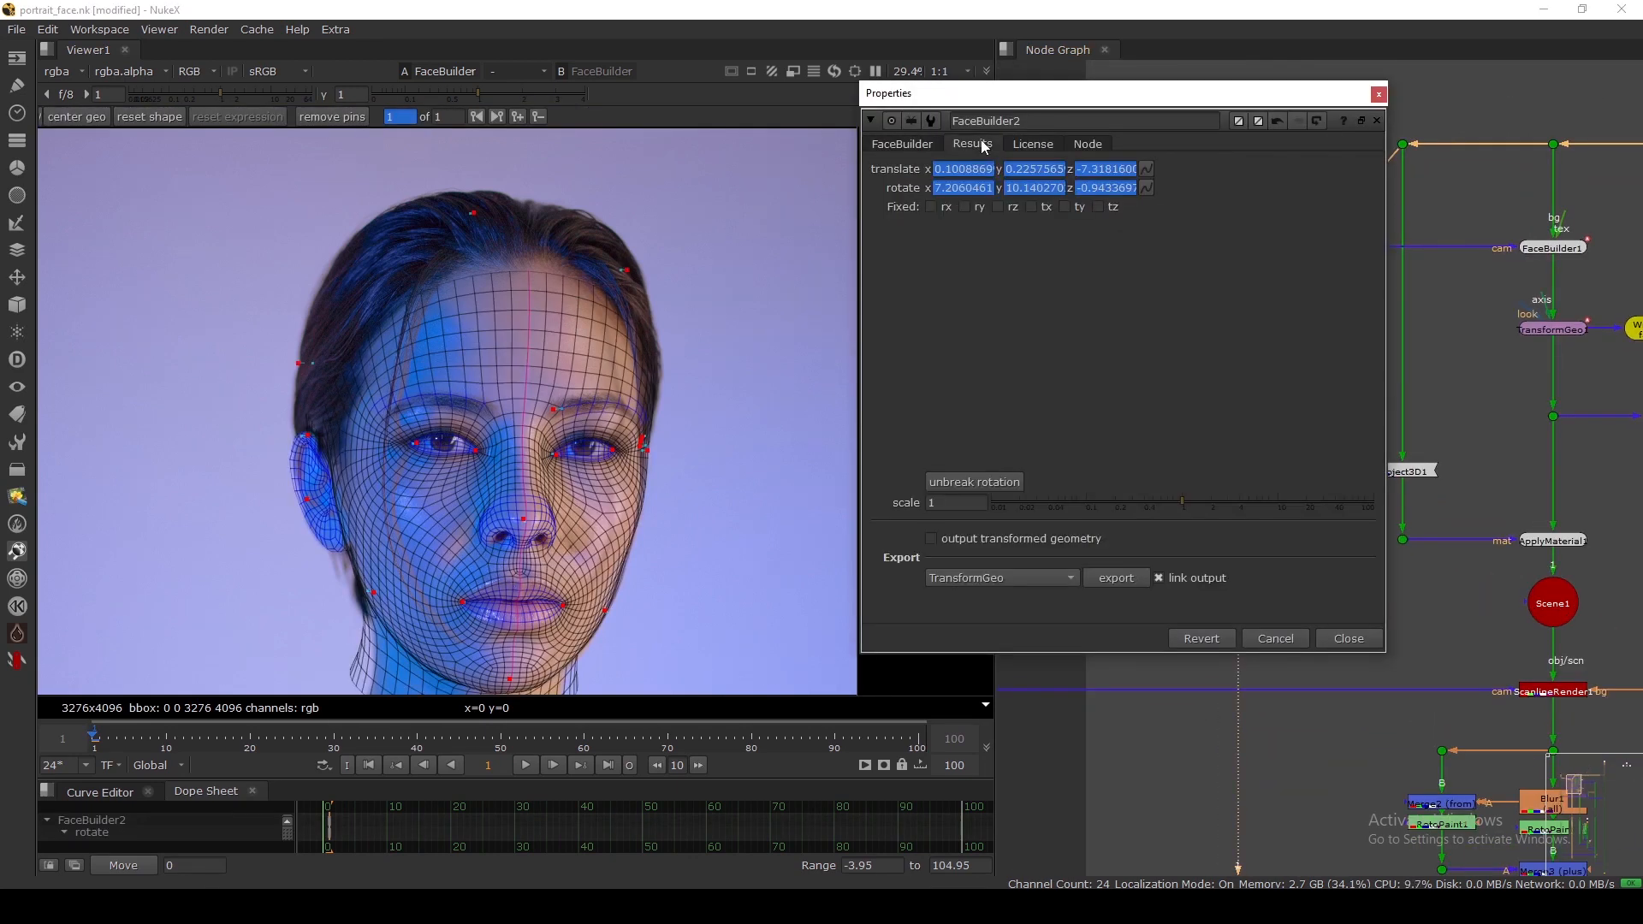
pyautogui.click(1024, 581)
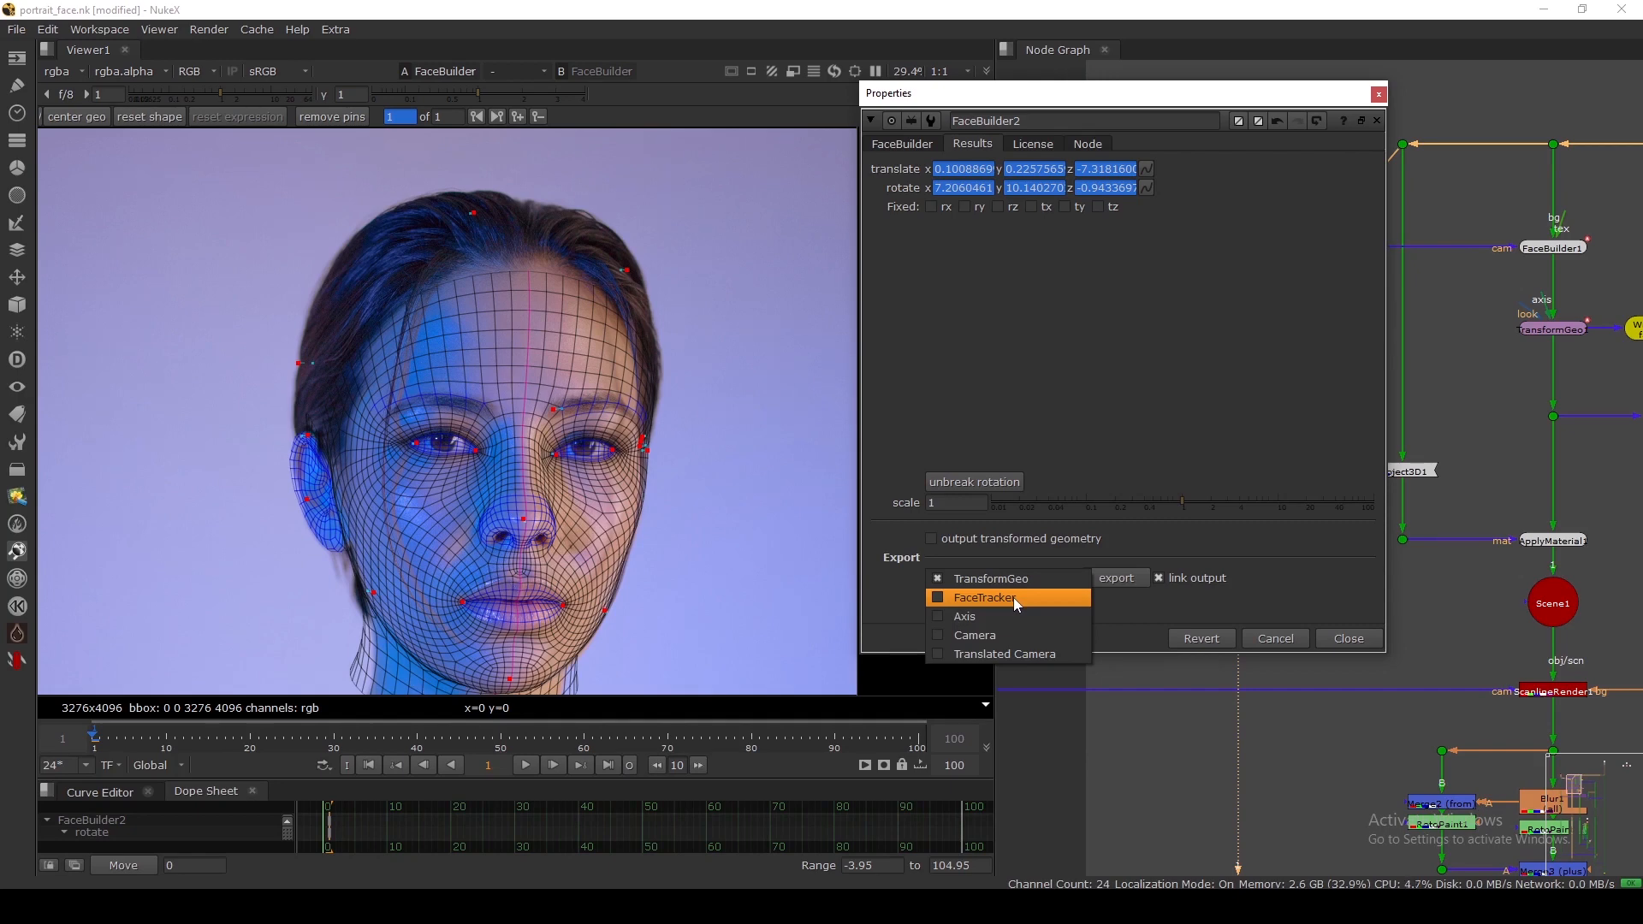
pyautogui.click(1013, 598)
pyautogui.click(1348, 639)
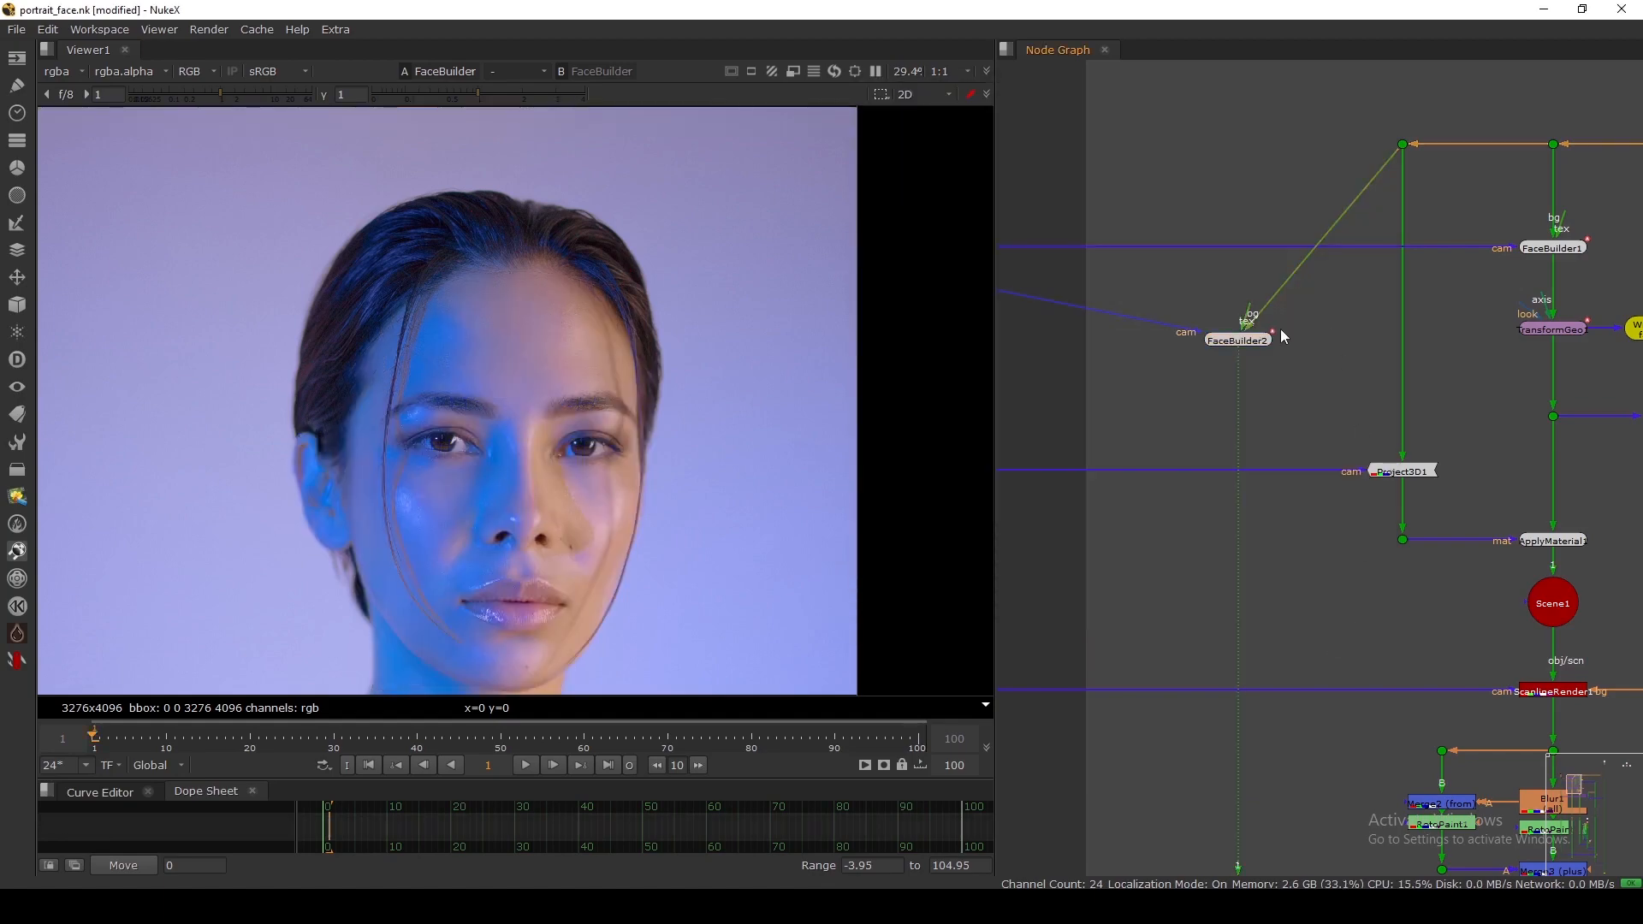
# Step: Examine FaceBuilder2's head geometry in the 3D view and its placement relative to the origin
pyautogui.scroll(-5, 650, 438)
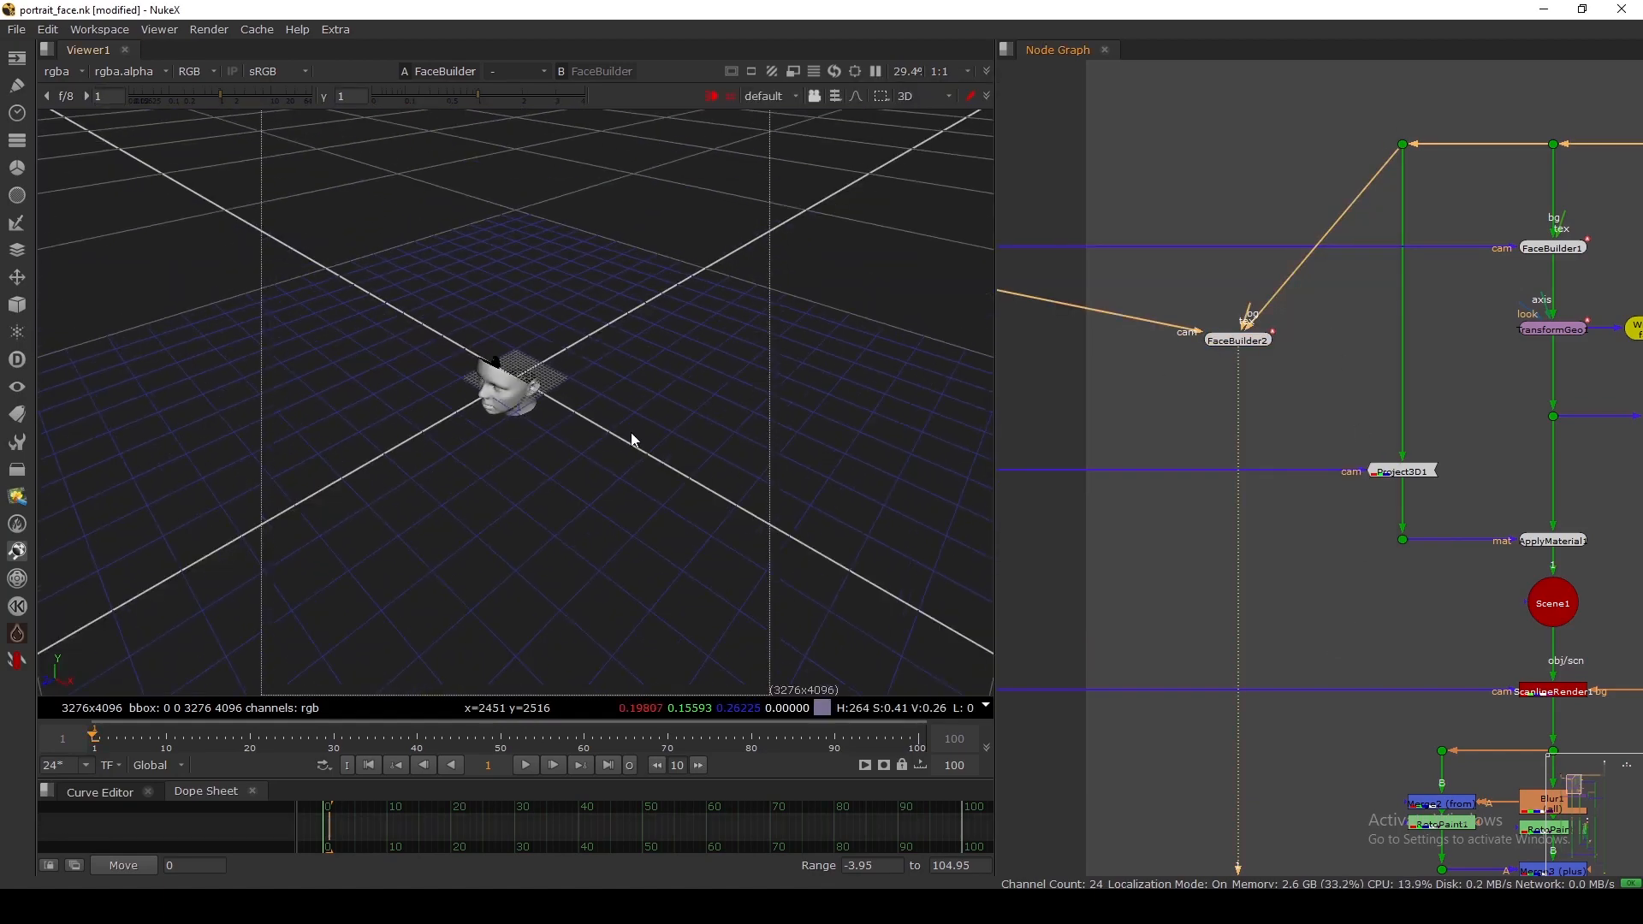
pyautogui.keyDown('ctrl'); pyautogui.moveTo(585, 464); pyautogui.dragTo(1162, 413); pyautogui.keyUp('ctrl')
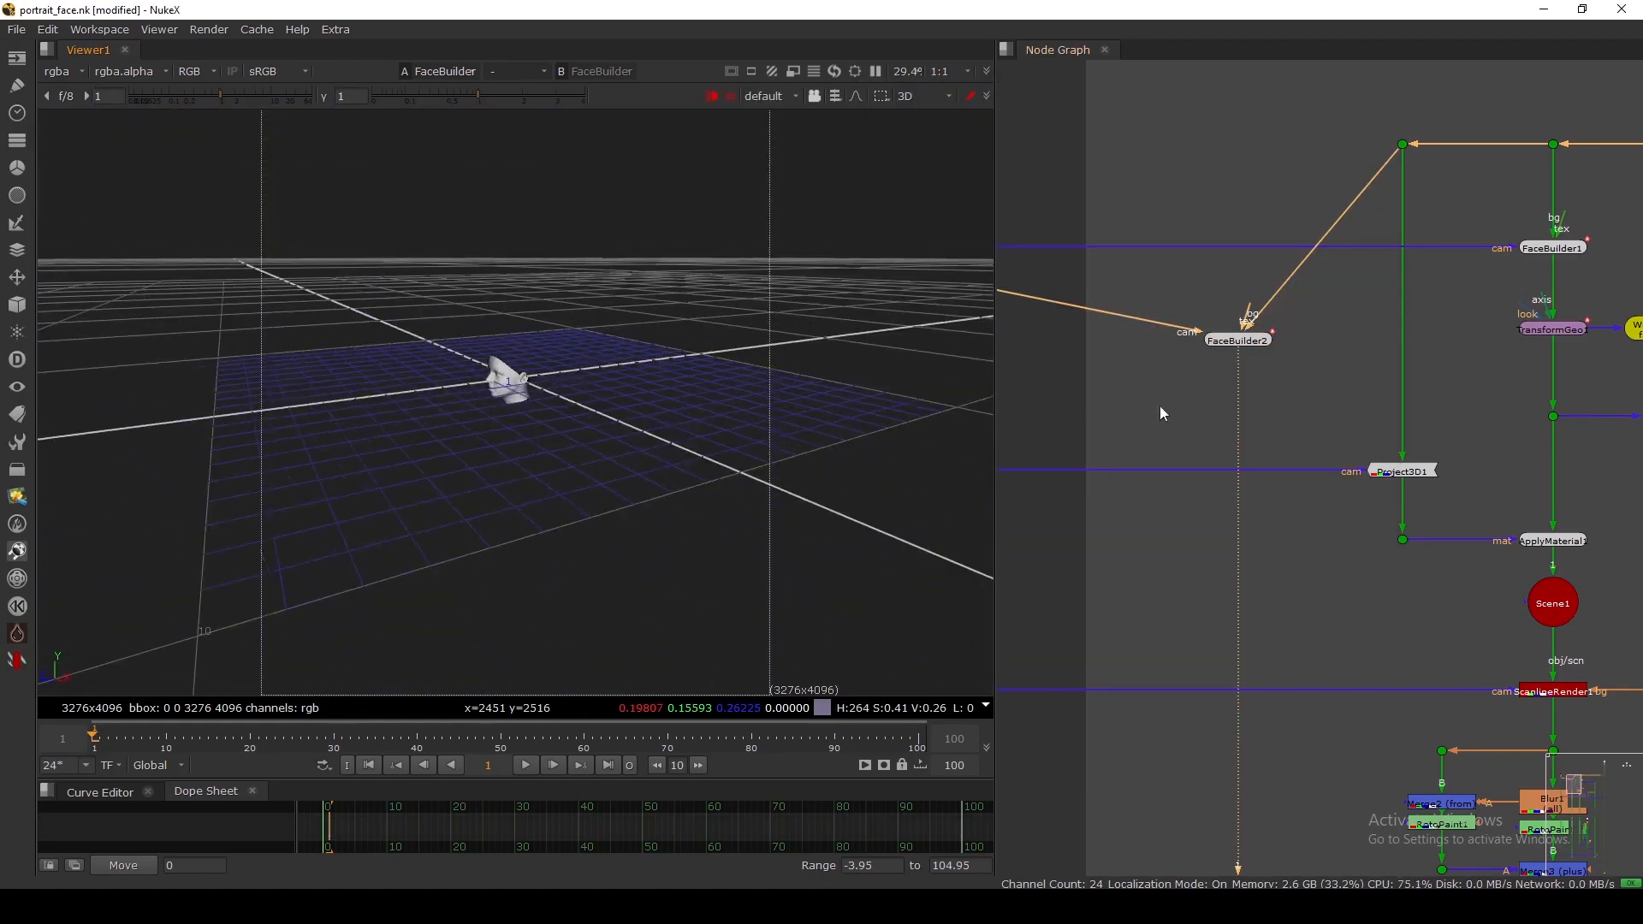
pyautogui.doubleClick(1237, 341)
pyautogui.press('f')
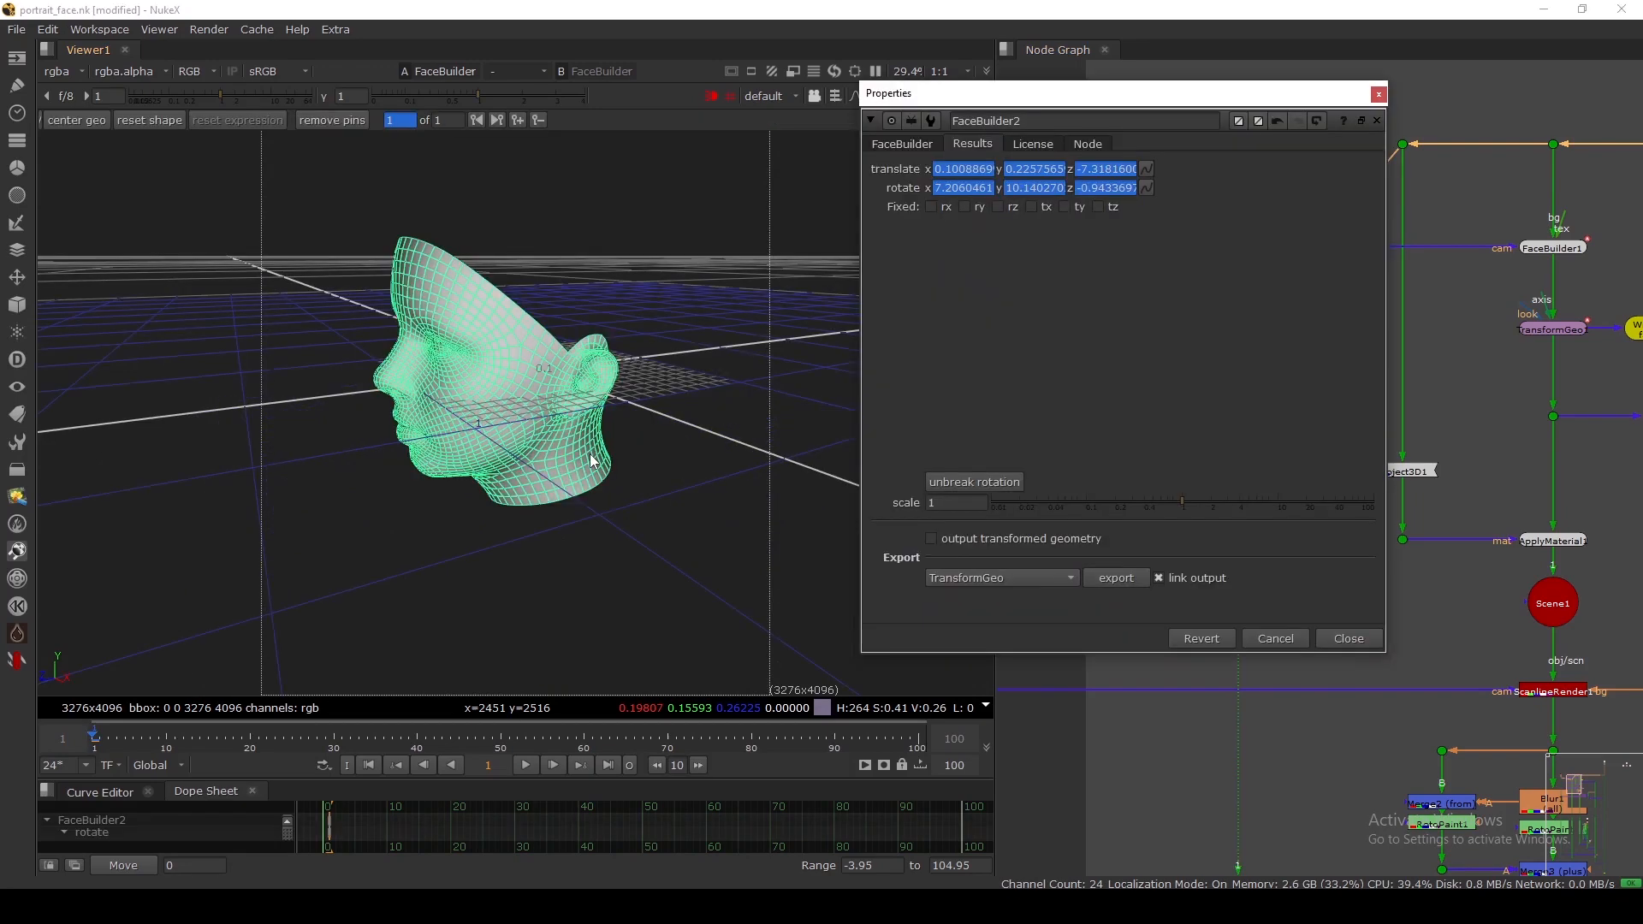
pyautogui.keyDown('ctrl'); pyautogui.moveTo(573, 509); pyautogui.dragTo(99, 496); pyautogui.keyUp('ctrl')
pyautogui.scroll(-5, 102, 490)
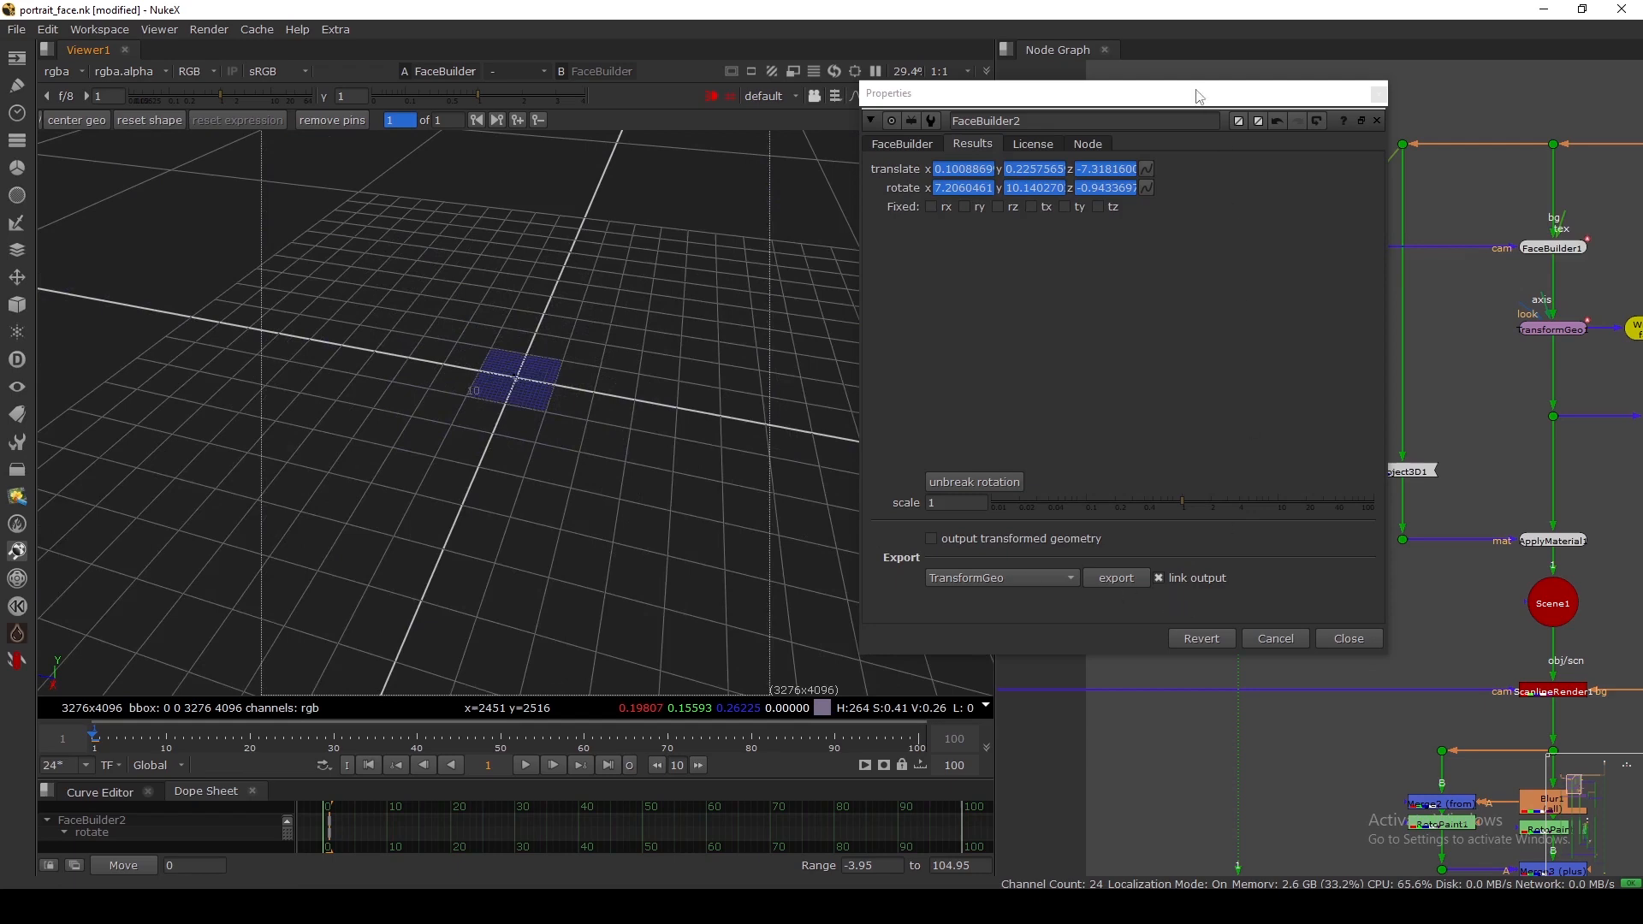
# Step: Open Camera1's properties, examine the head around the camera position in 3D, and close both property windows
pyautogui.moveTo(1198, 96); pyautogui.dragTo(923, 212)
pyautogui.doubleClick(1239, 199)
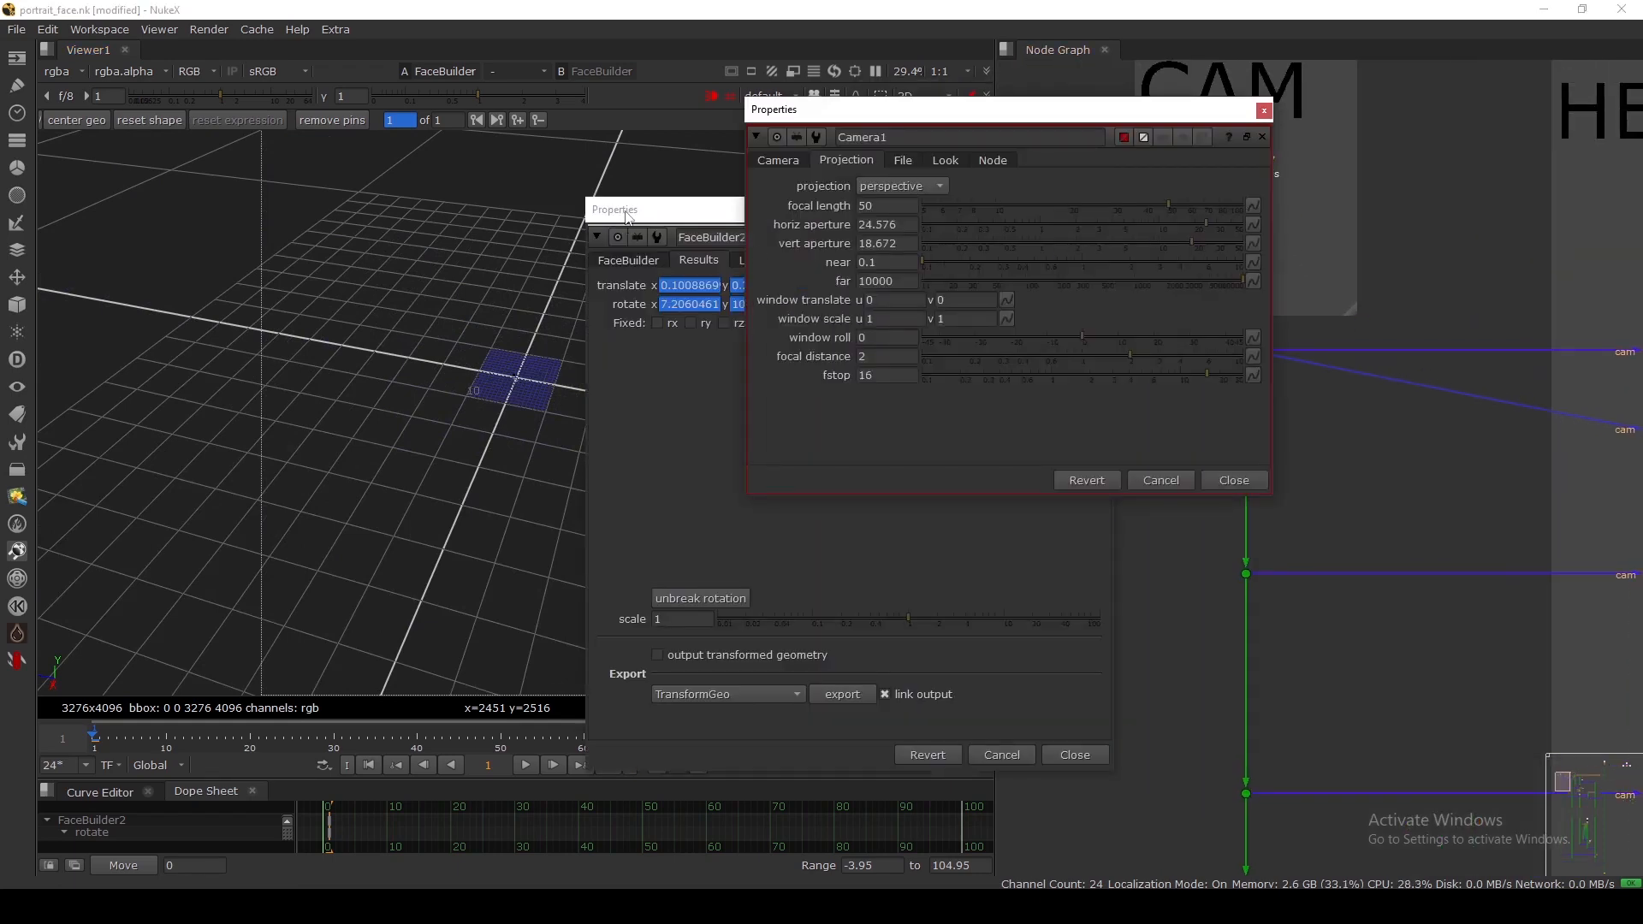
pyautogui.moveTo(627, 217); pyautogui.dragTo(855, 246)
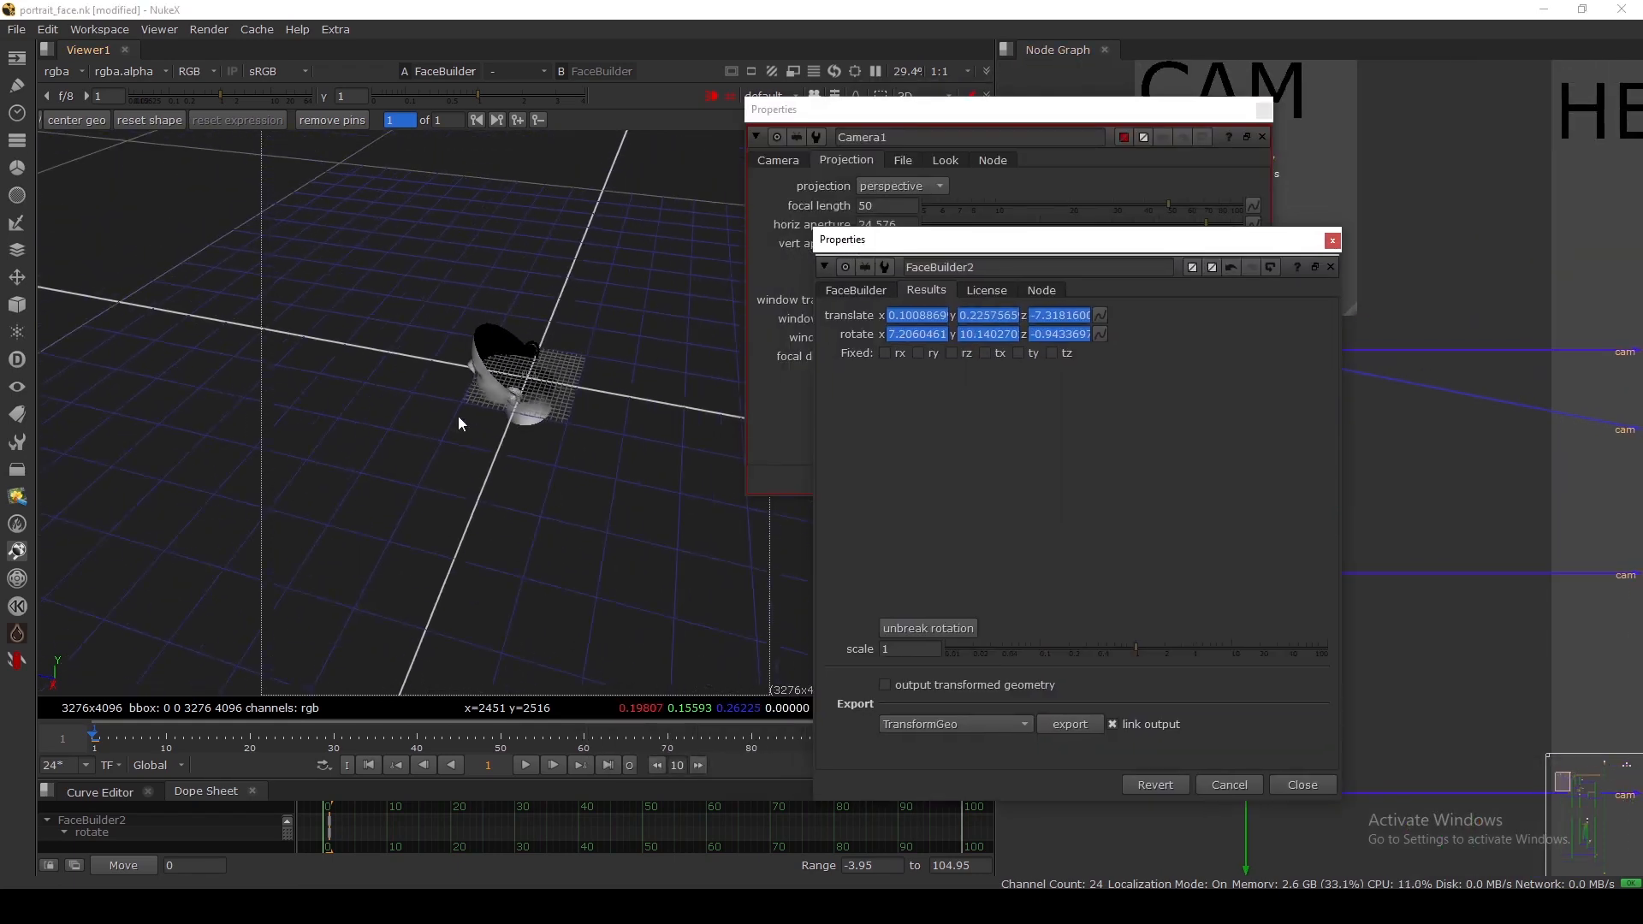
pyautogui.keyDown('ctrl'); pyautogui.moveTo(459, 417); pyautogui.dragTo(548, 424); pyautogui.keyUp('ctrl')
pyautogui.click(1301, 785)
pyautogui.click(1236, 476)
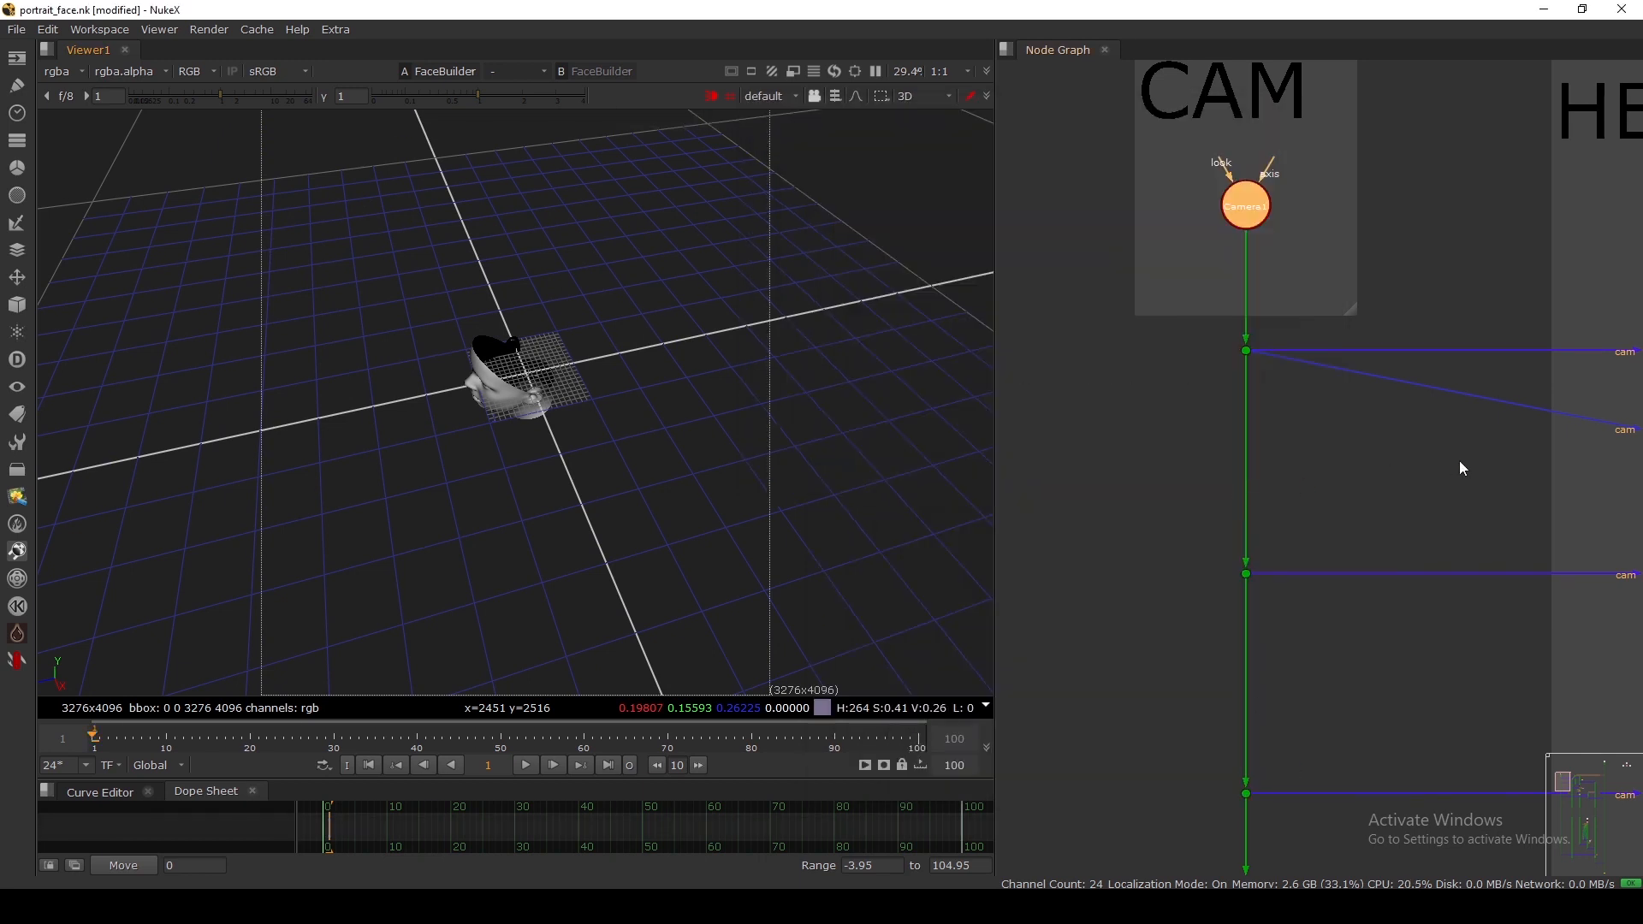
# Step: Export a TransformGeo node from FaceBuilder2 with link output on, and insert it between FaceBuilder2 and the viewer
pyautogui.doubleClick(1189, 475)
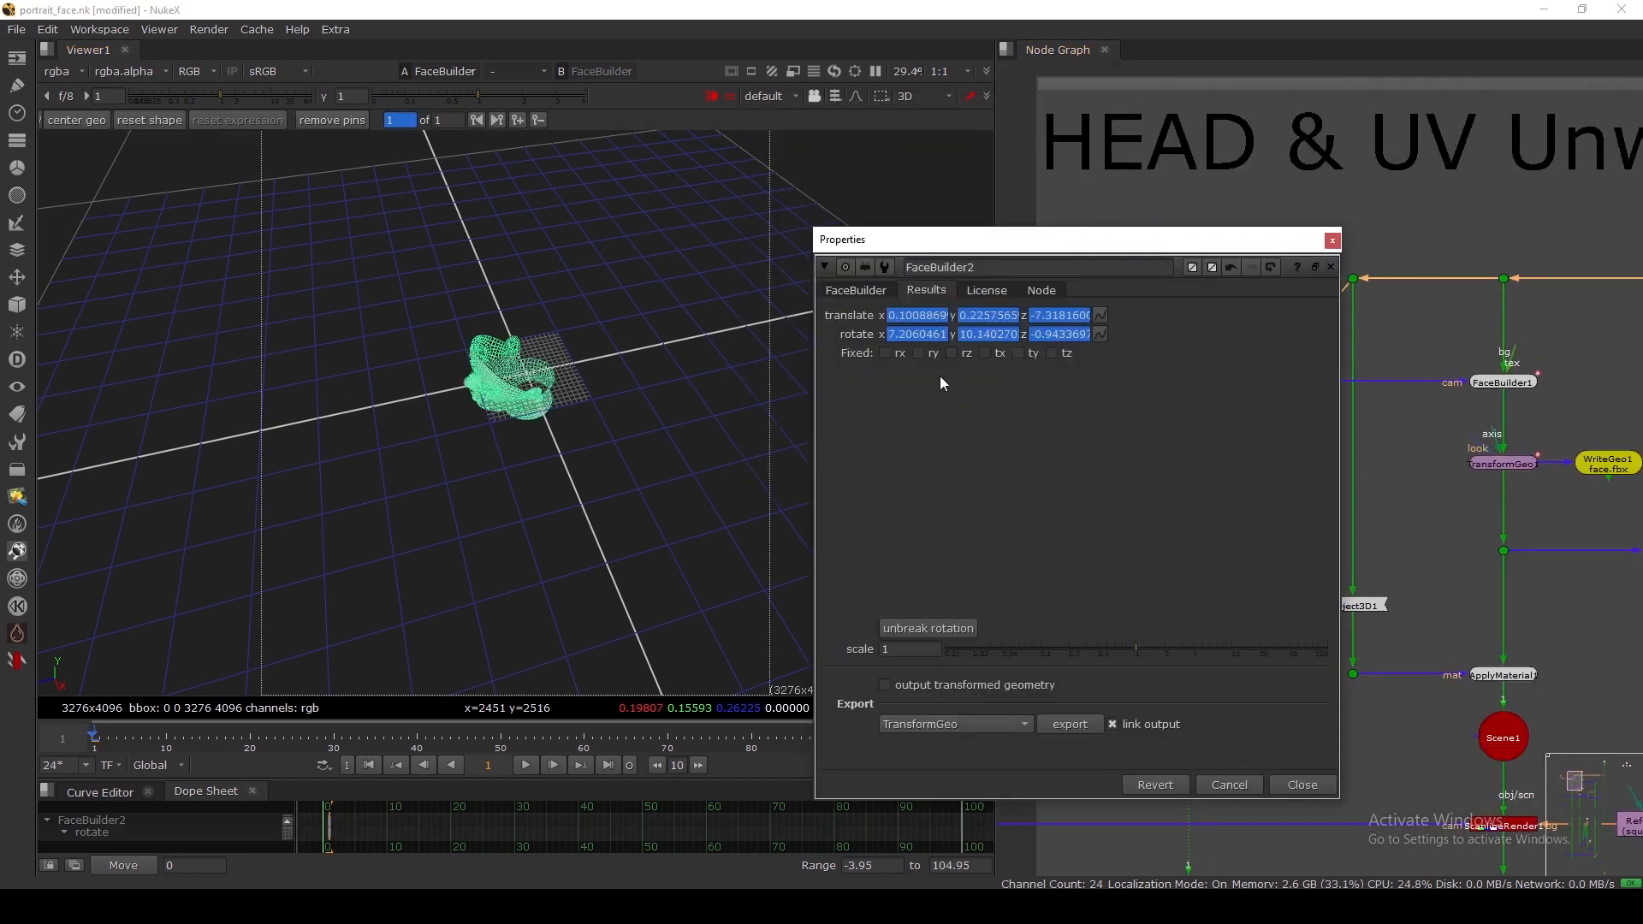
pyautogui.click(982, 721)
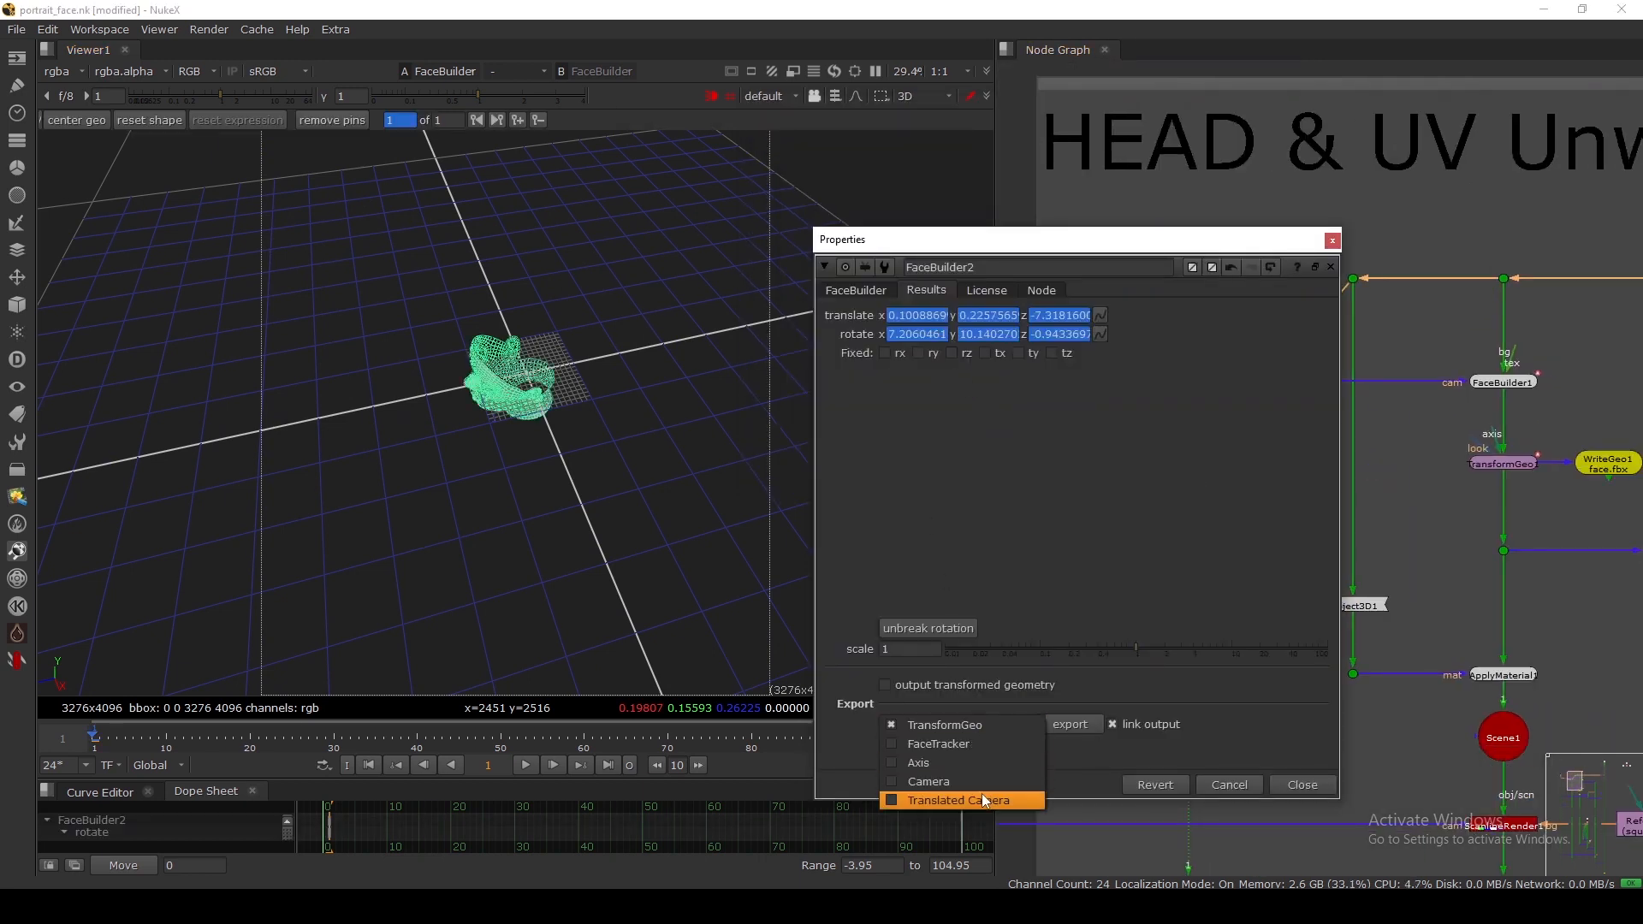
pyautogui.click(1039, 725)
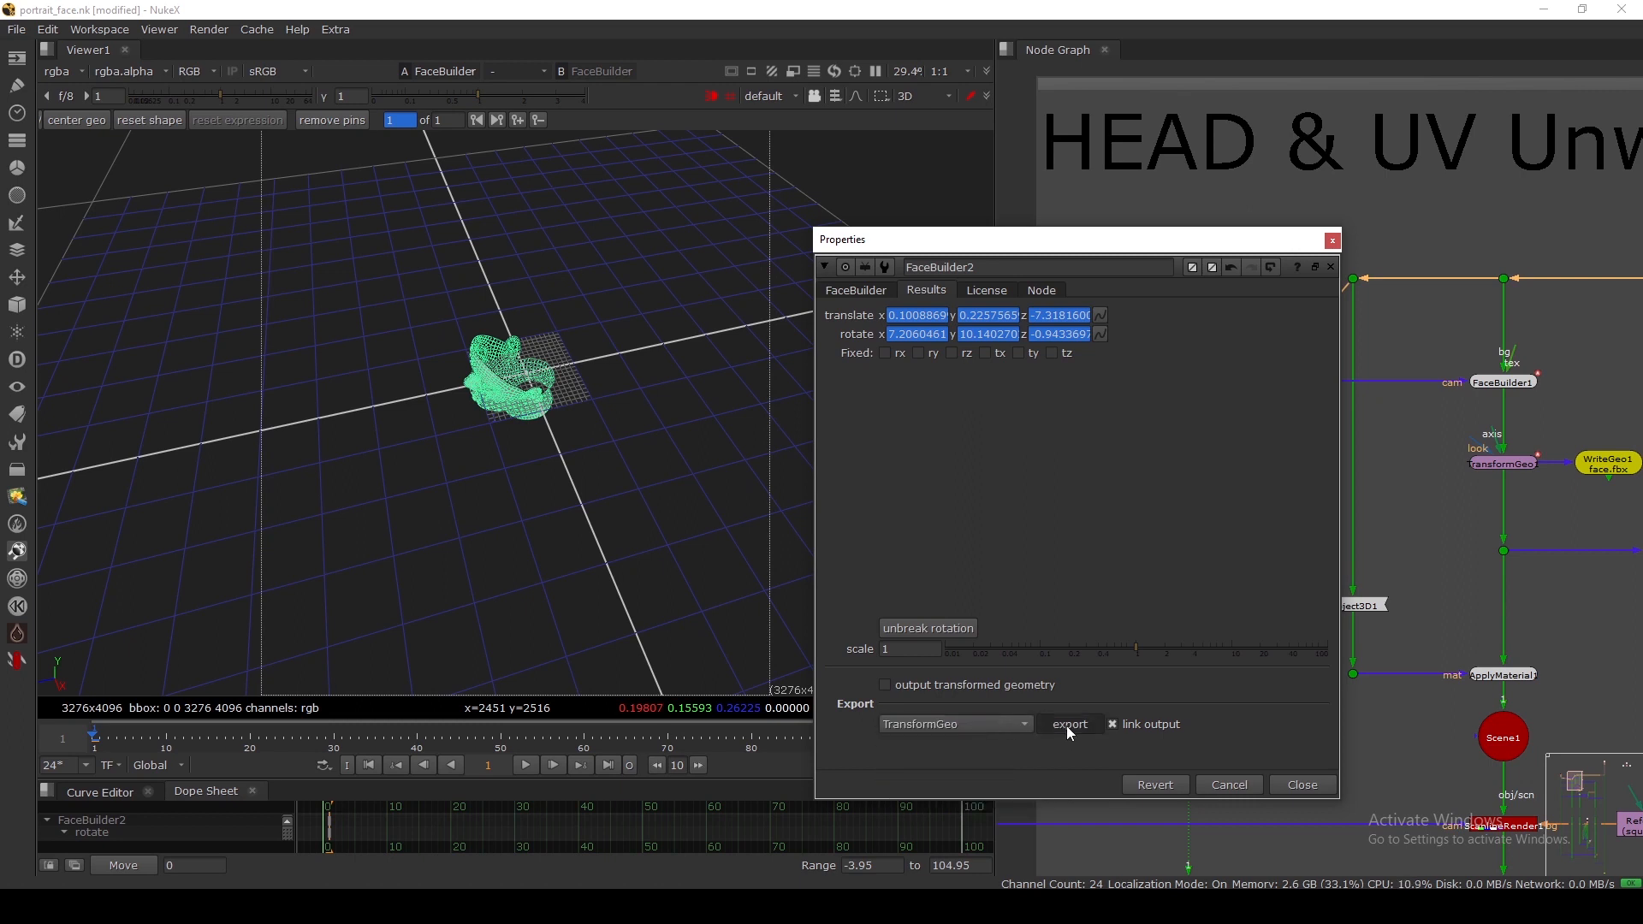
pyautogui.click(1292, 787)
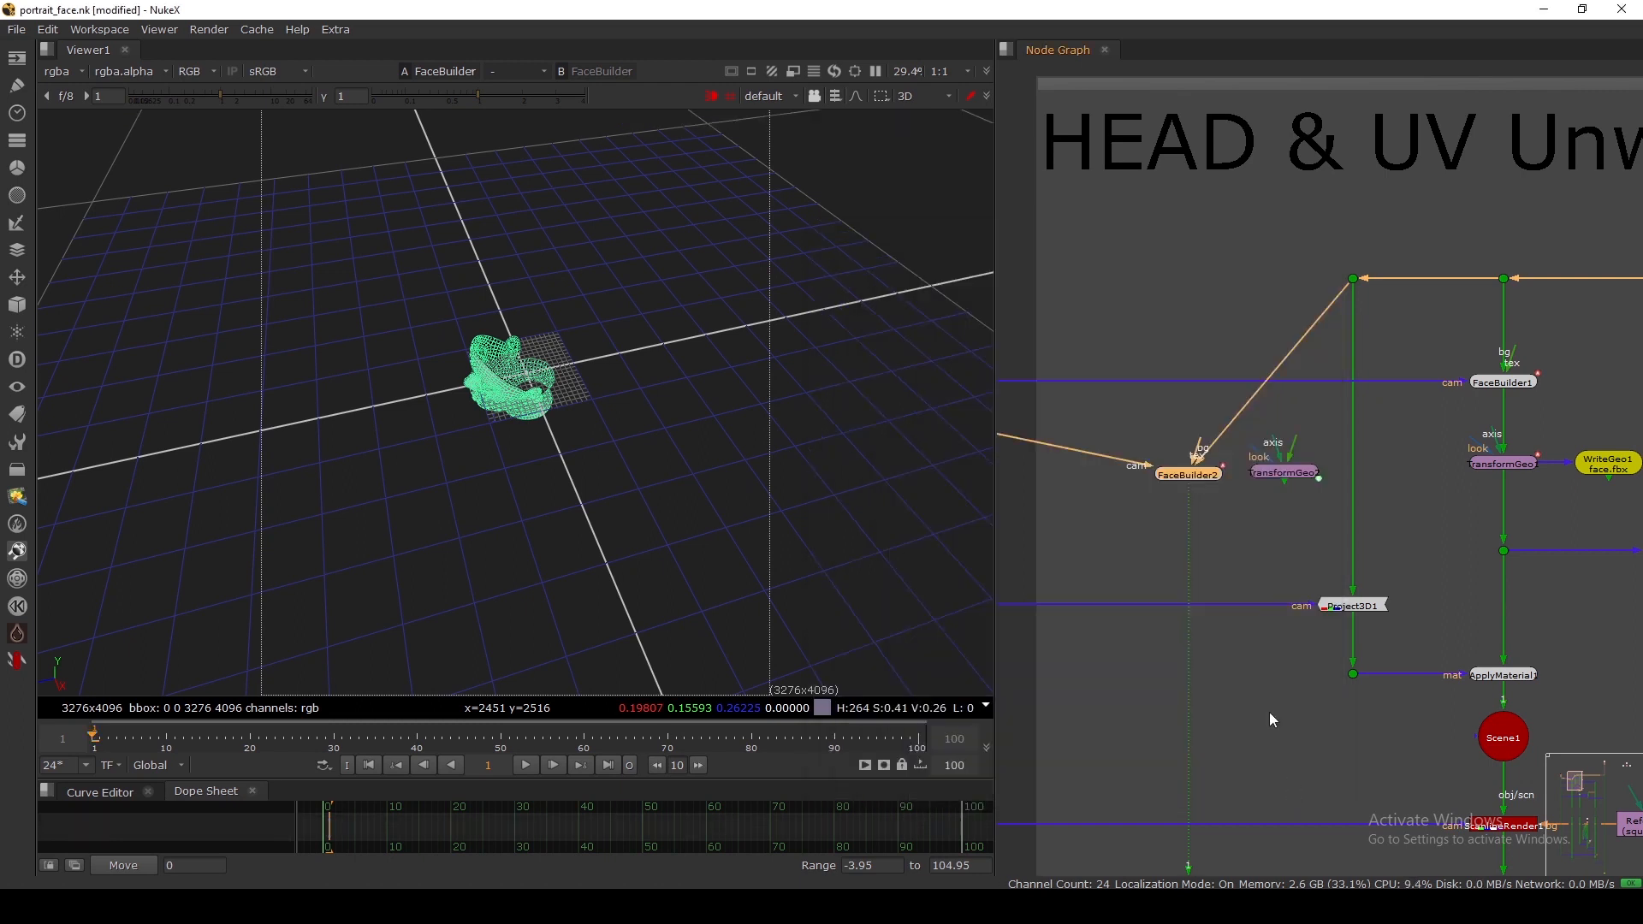
pyautogui.moveTo(1192, 545); pyautogui.dragTo(1190, 557)
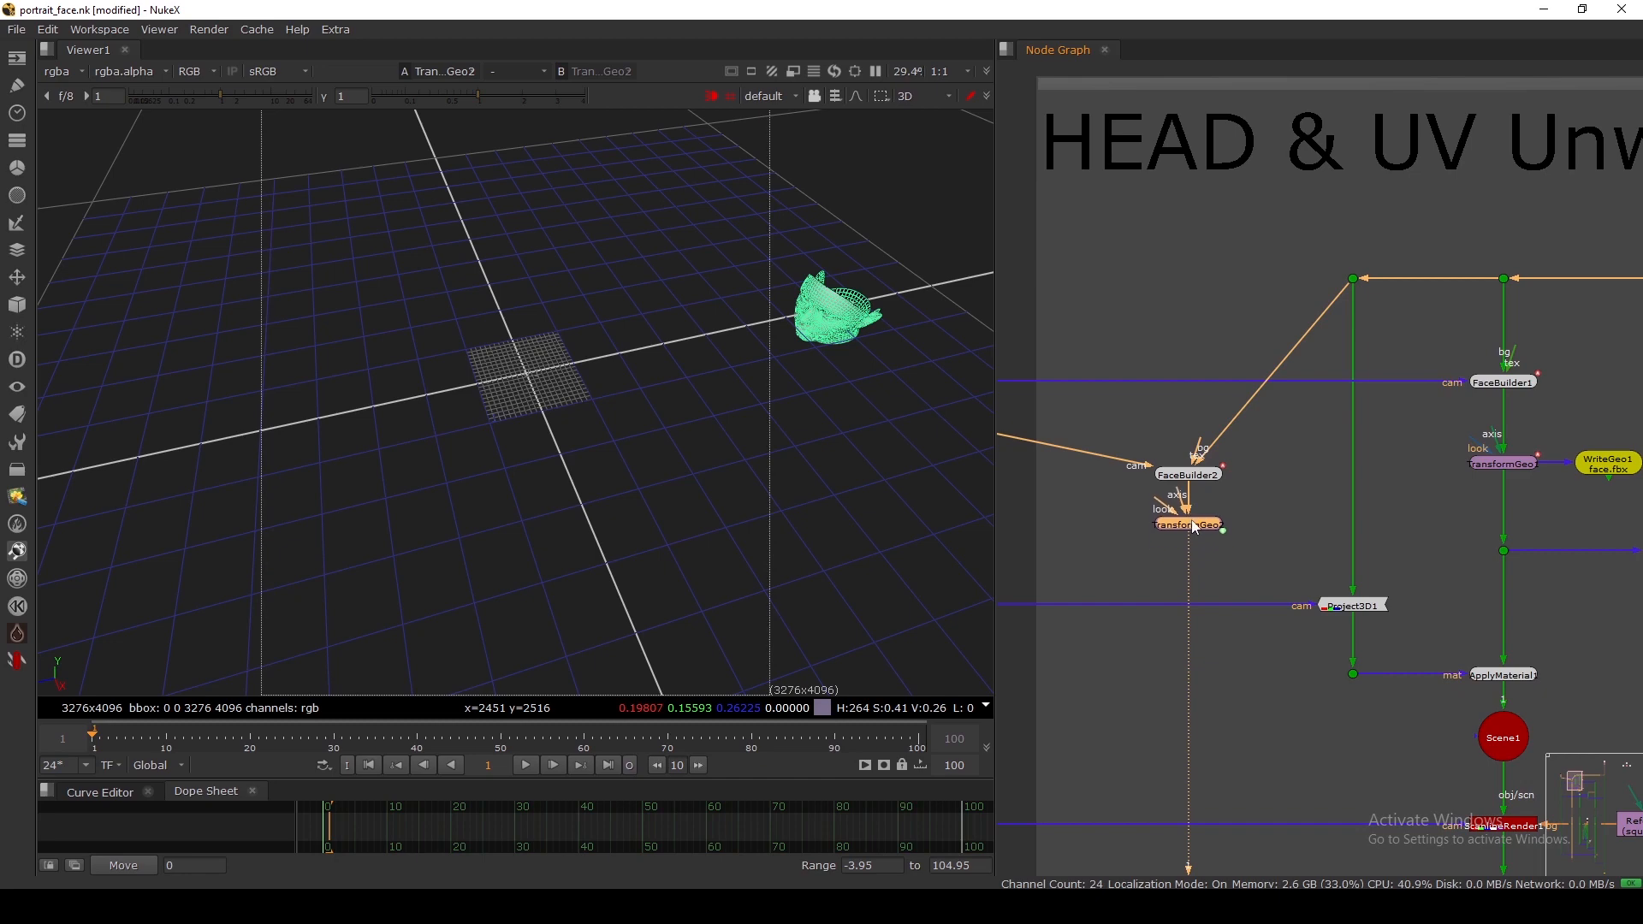
# Step: Examine the transformed head's placement in 3D space from several angles
pyautogui.keyDown('ctrl'); pyautogui.moveTo(583, 378); pyautogui.dragTo(753, 252); pyautogui.keyUp('ctrl')
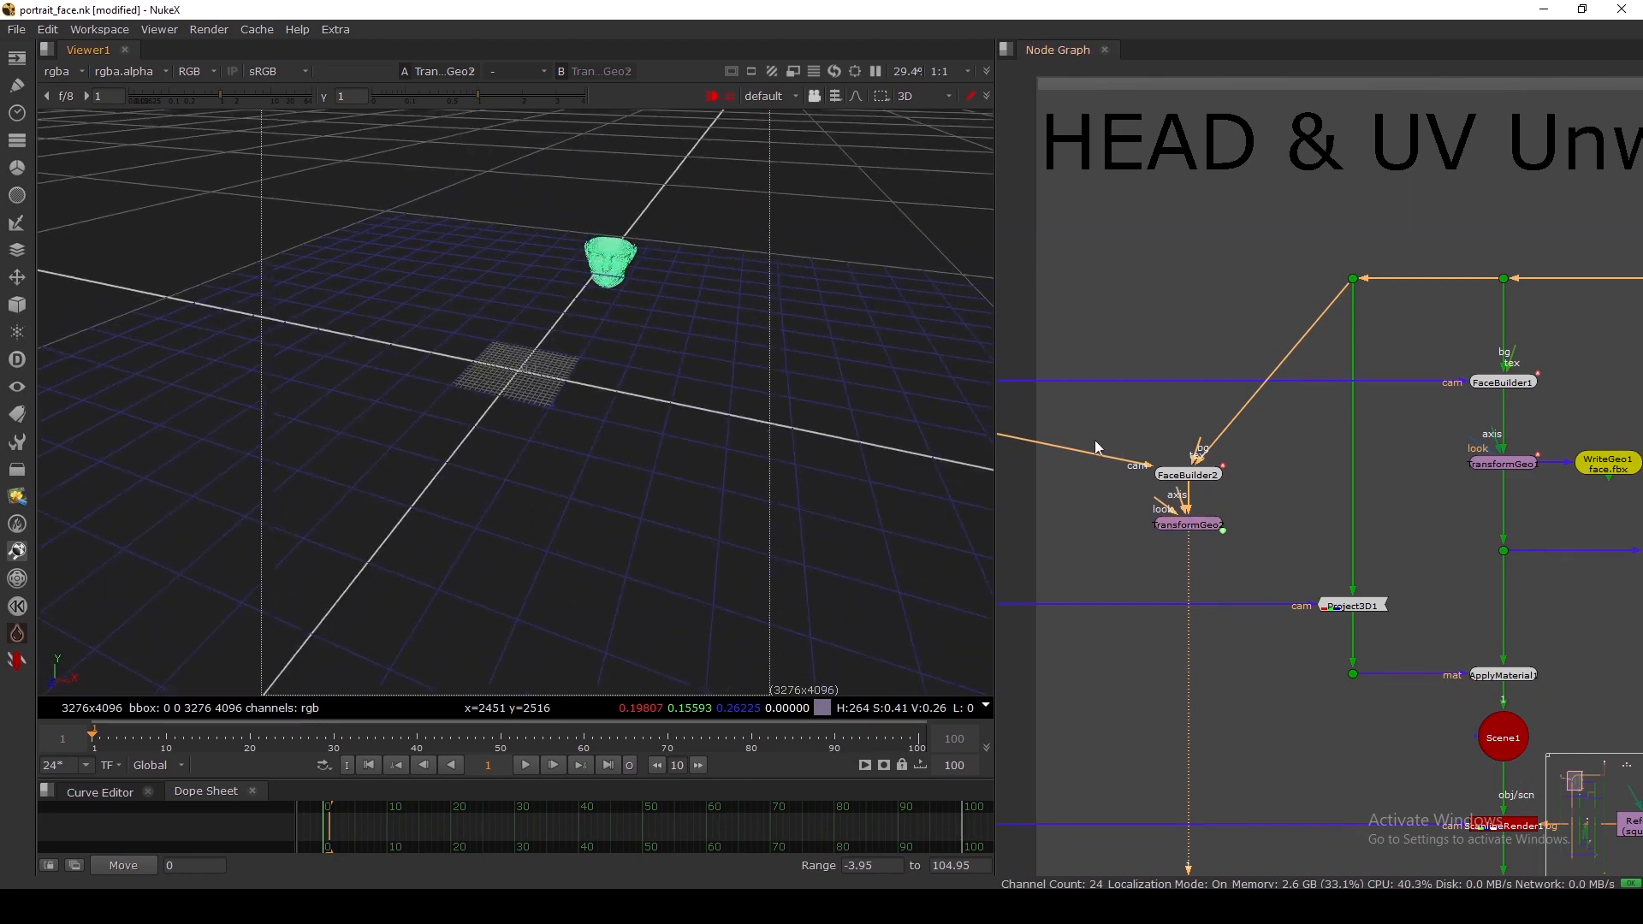
pyautogui.moveTo(1096, 442); pyautogui.dragTo(1202, 420, button='middle')
pyautogui.moveTo(655, 272)
pyautogui.keyDown('ctrl'); pyautogui.mouseDown()
pyautogui.moveTo(268, 430)
pyautogui.moveTo(463, 402)
pyautogui.mouseUp(); pyautogui.keyUp('ctrl')
pyautogui.scroll(-3, 1292, 483)
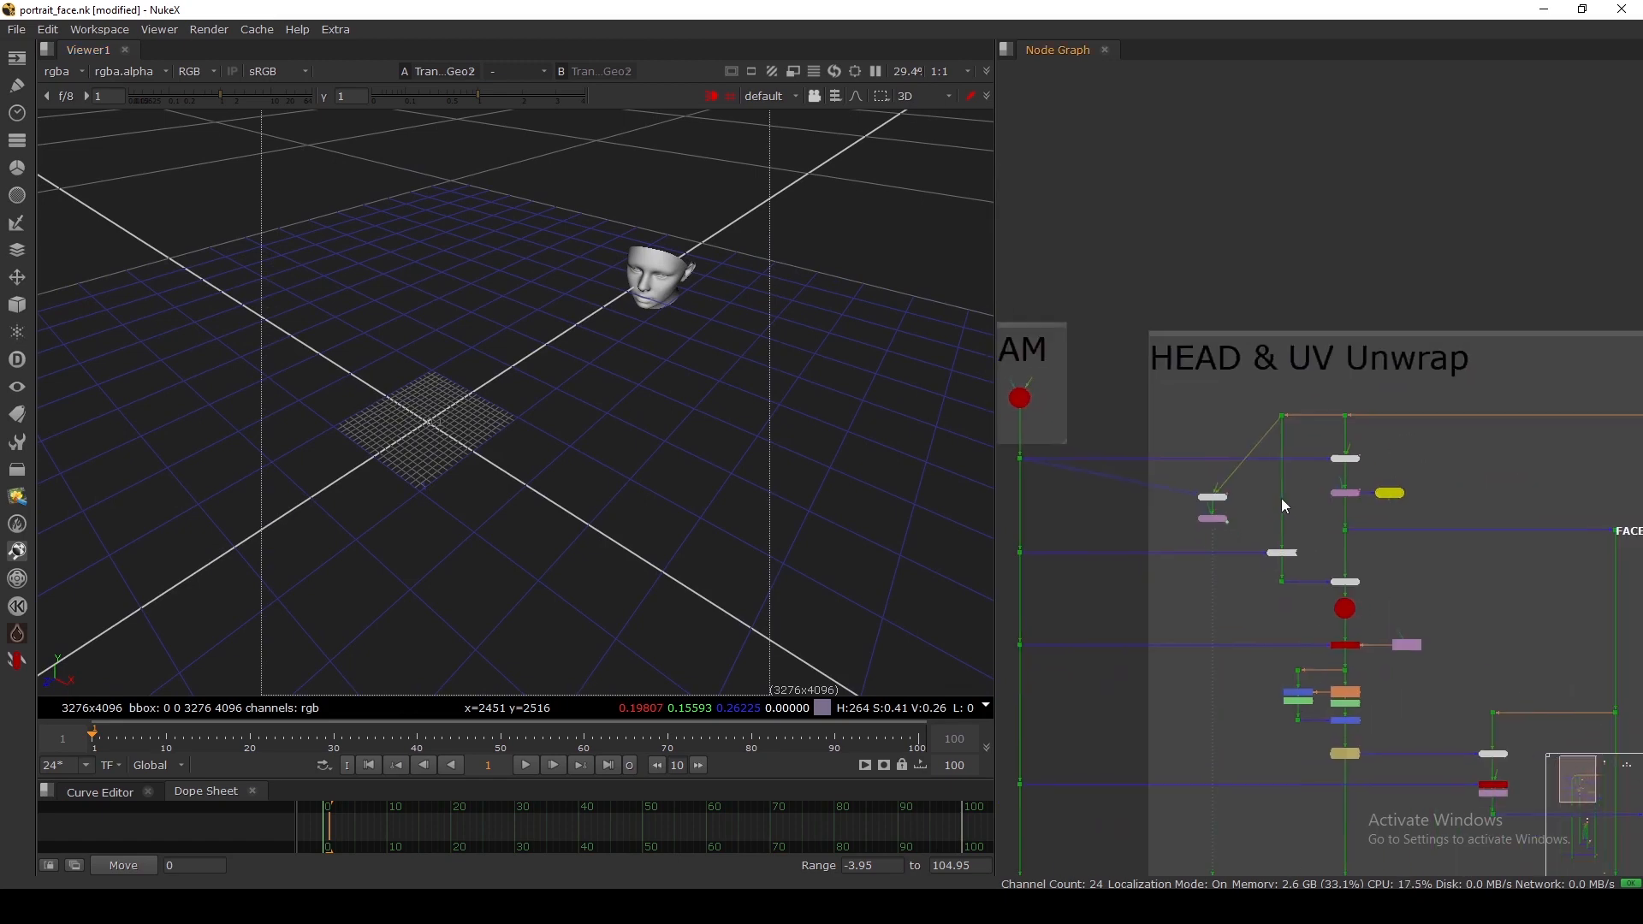
# Step: Show ApplyMaterial1 in the viewer and examine the portrait projected from Camera1 onto the head geometry
pyautogui.scroll(2, 1271, 483)
pyautogui.moveTo(1256, 462); pyautogui.dragTo(1173, 566)
pyautogui.click(1314, 619)
pyautogui.press('1')
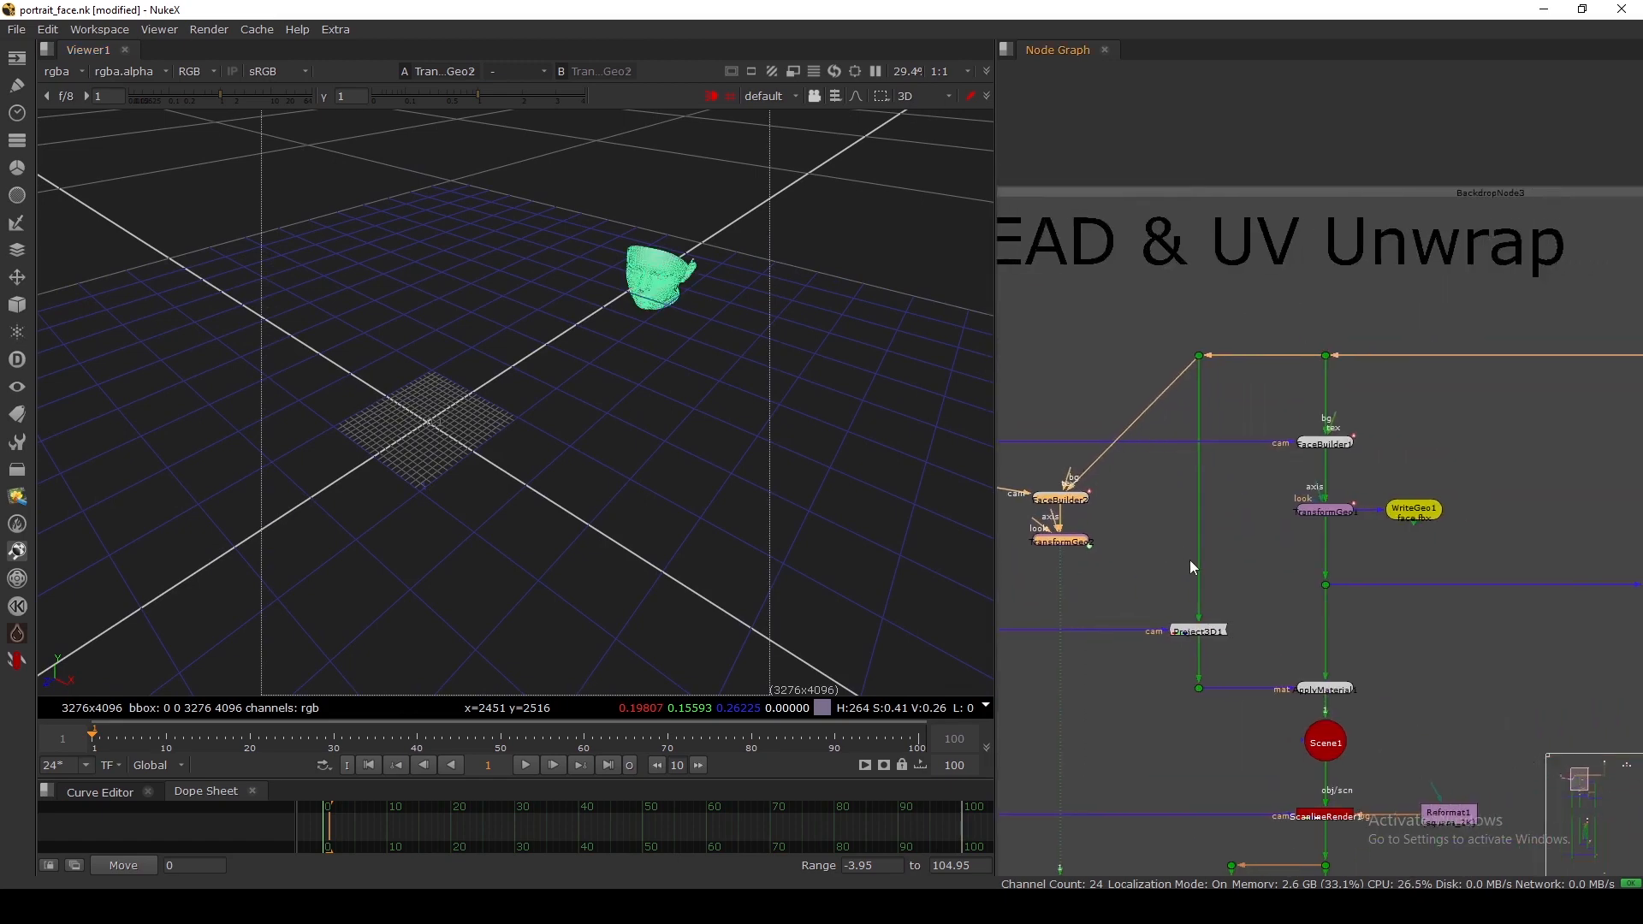
pyautogui.scroll(3, 1269, 542)
pyautogui.scroll(-3, 1269, 542)
pyautogui.scroll(3, 1337, 566)
pyautogui.moveTo(1289, 485); pyautogui.dragTo(1421, 551)
pyautogui.press('1')
pyautogui.click(1350, 685)
pyautogui.press('1')
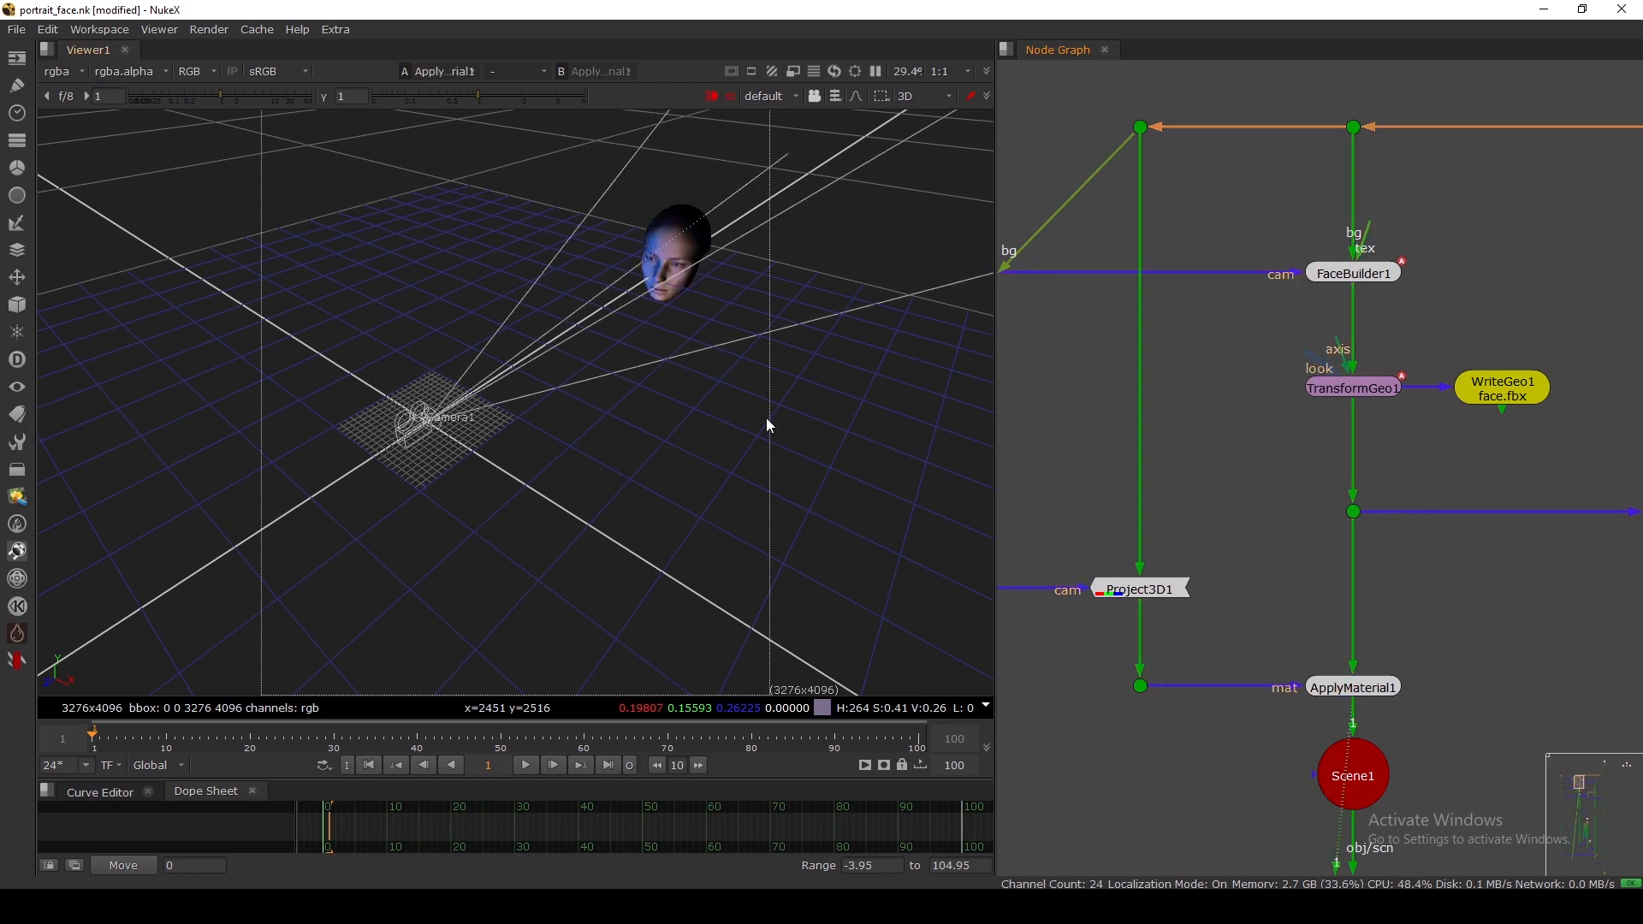
pyautogui.keyDown('ctrl'); pyautogui.moveTo(767, 418); pyautogui.dragTo(1172, 614); pyautogui.keyUp('ctrl')
pyautogui.moveTo(1171, 614); pyautogui.dragTo(1311, 601, button='middle')
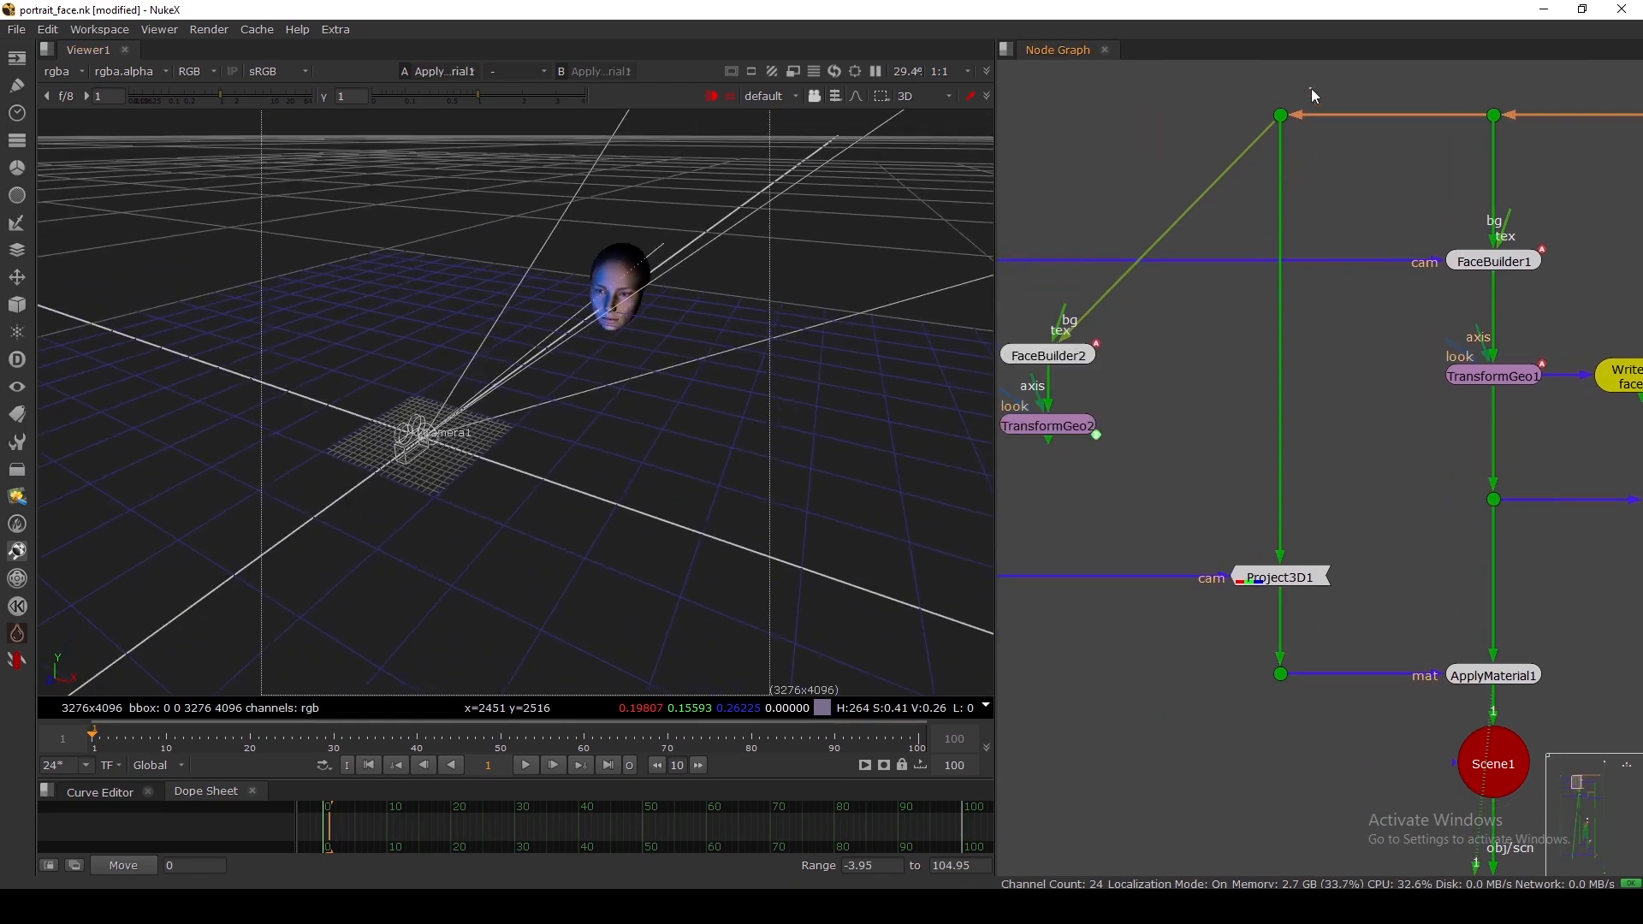
# Step: Show Scene1 in the viewer and view the projected head through Camera1 with the 3D view locked
pyautogui.scroll(-5, 1228, 172)
pyautogui.scroll(3, 1389, 367)
pyautogui.scroll(2, 1301, 552)
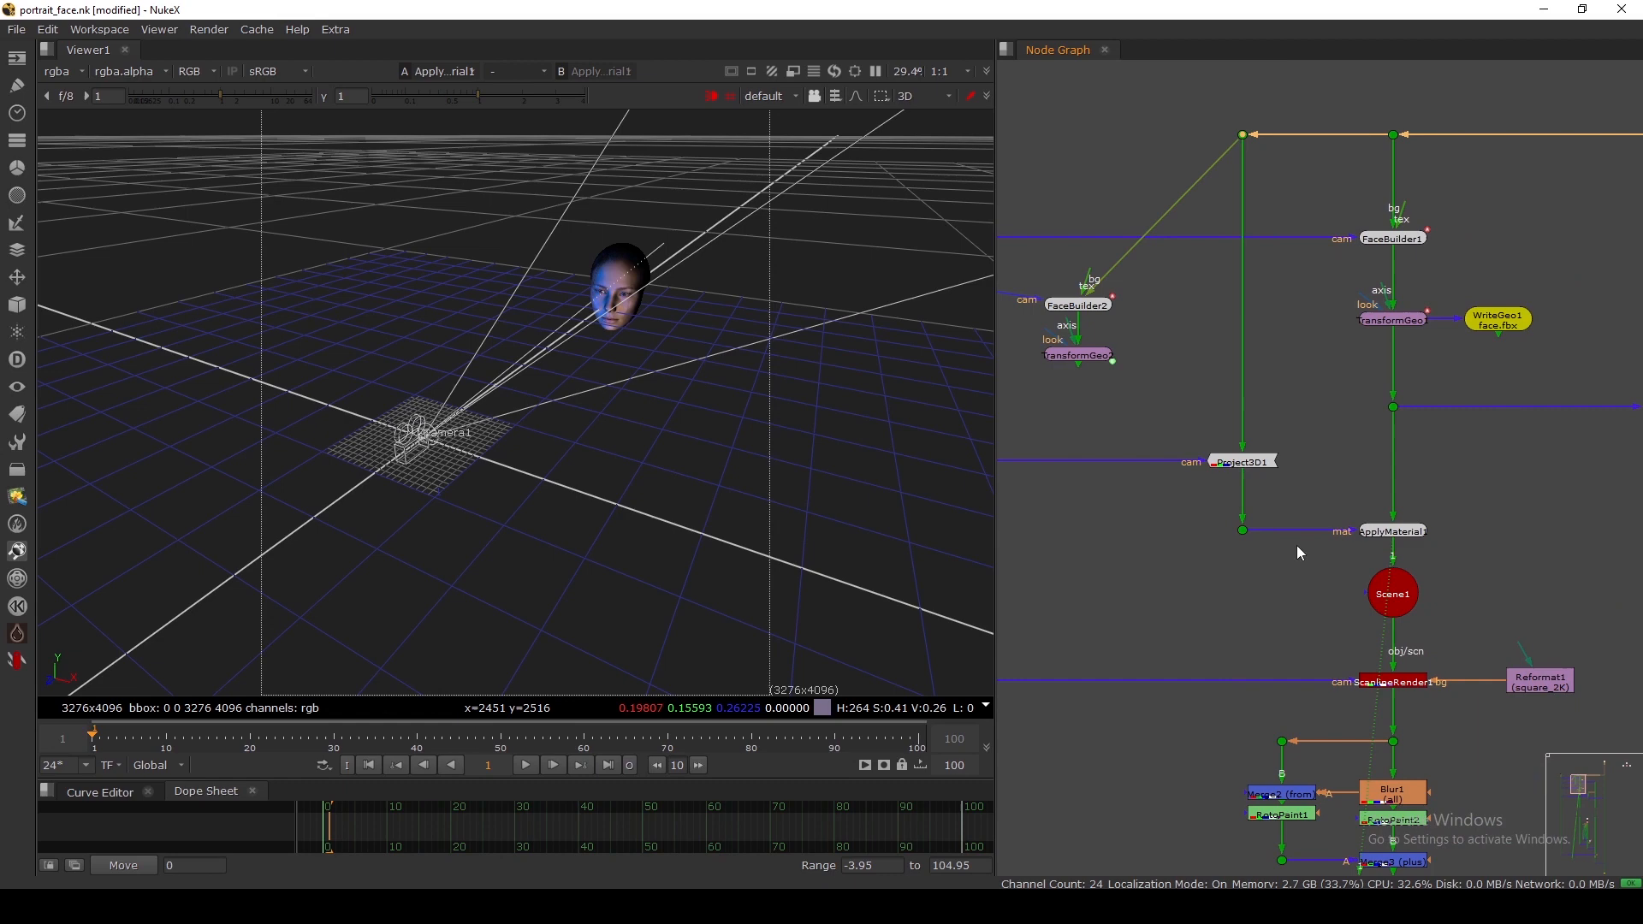
pyautogui.click(1376, 534)
pyautogui.press('1')
pyautogui.click(1493, 591)
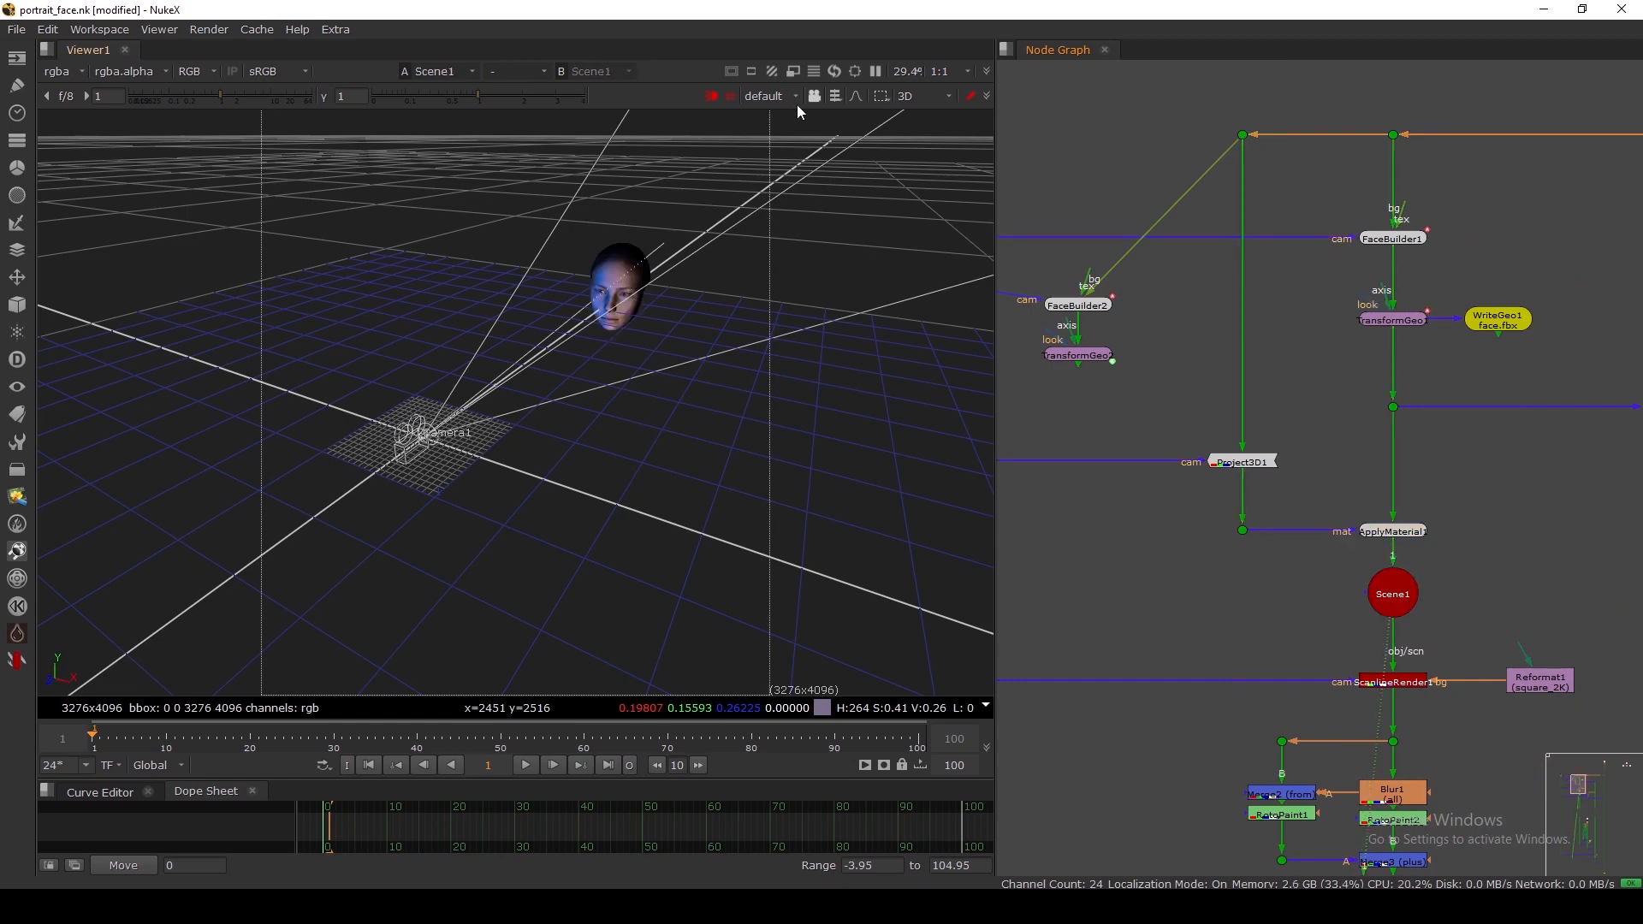
pyautogui.click(835, 96)
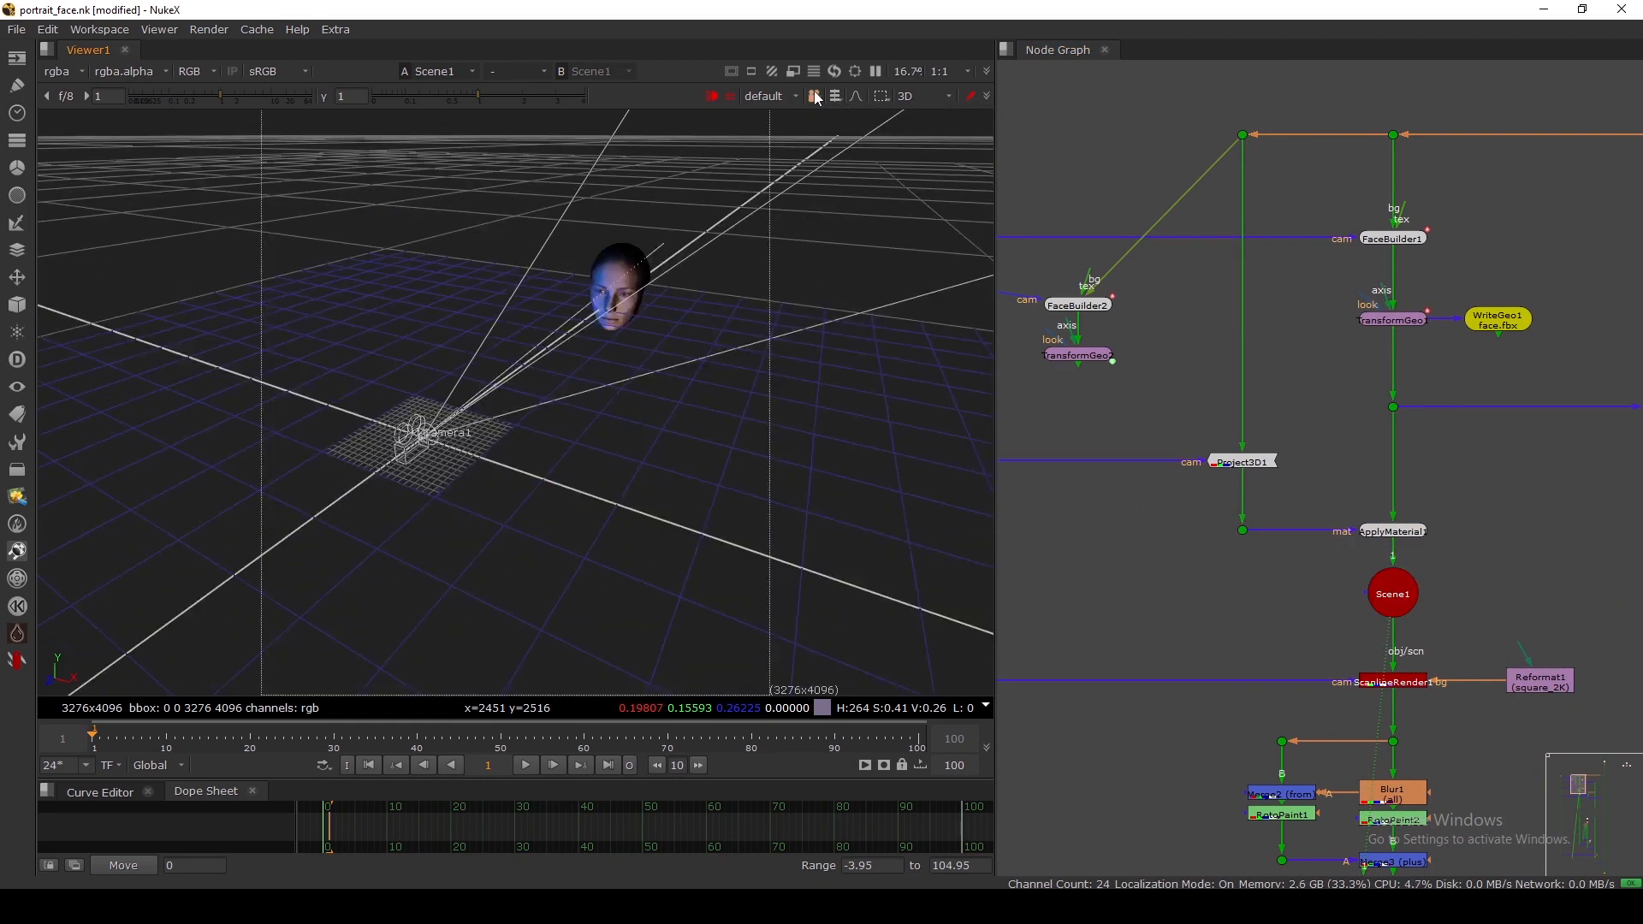
pyautogui.click(772, 95)
pyautogui.click(777, 133)
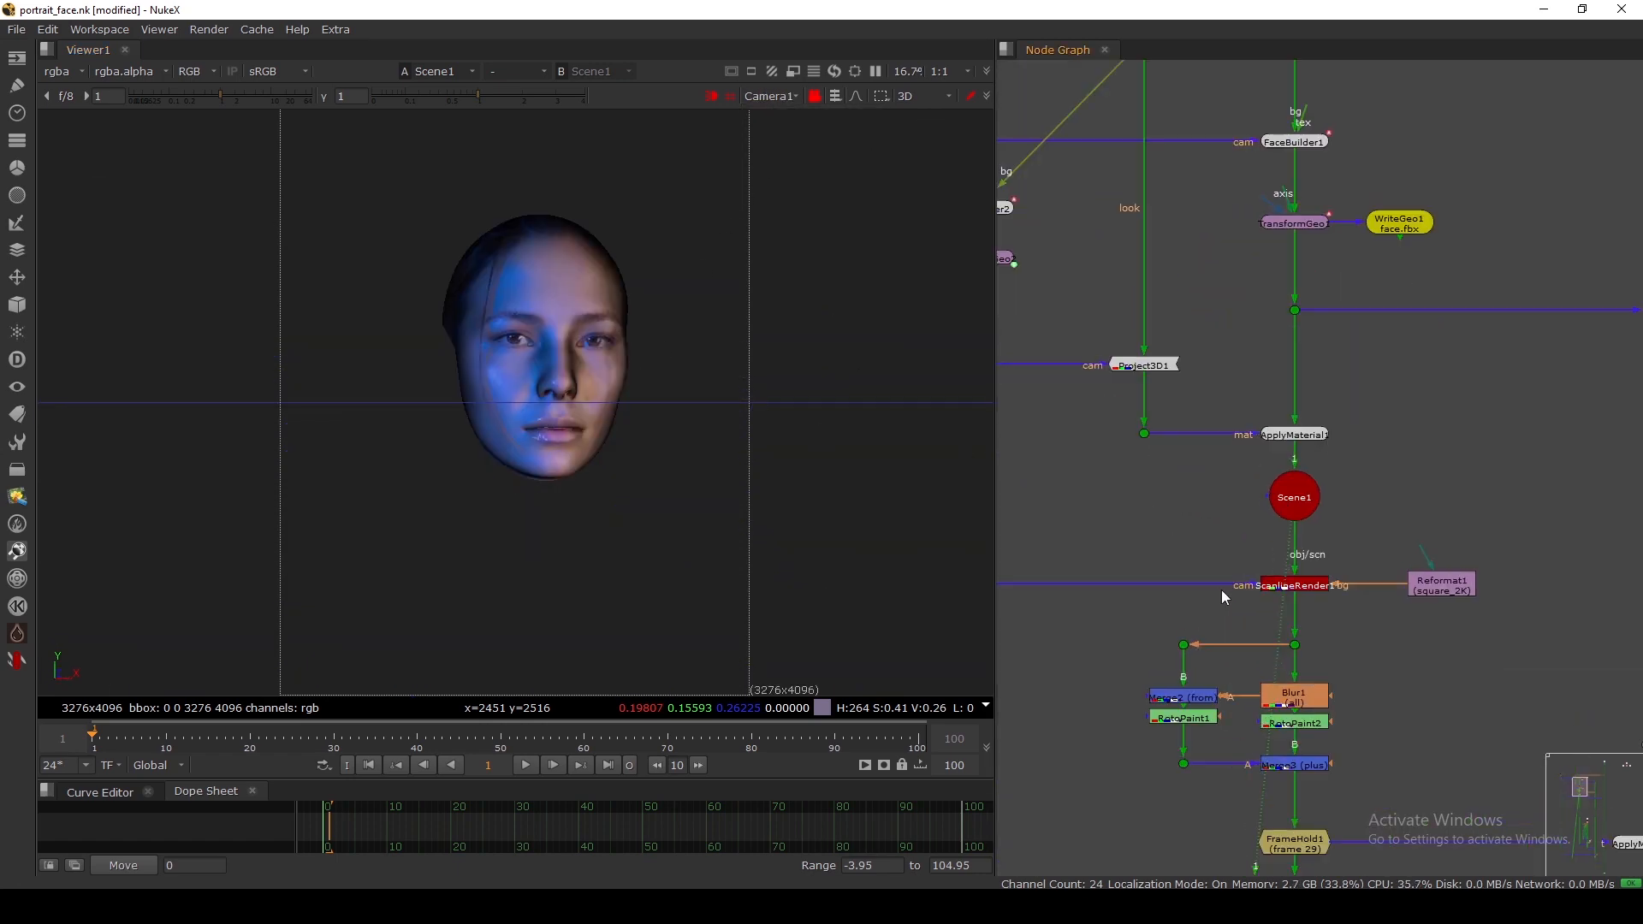
# Step: Show ScanlineRender1 in the viewer and switch from the 3D view to its 2D render
pyautogui.click(1296, 586)
pyautogui.press('1')
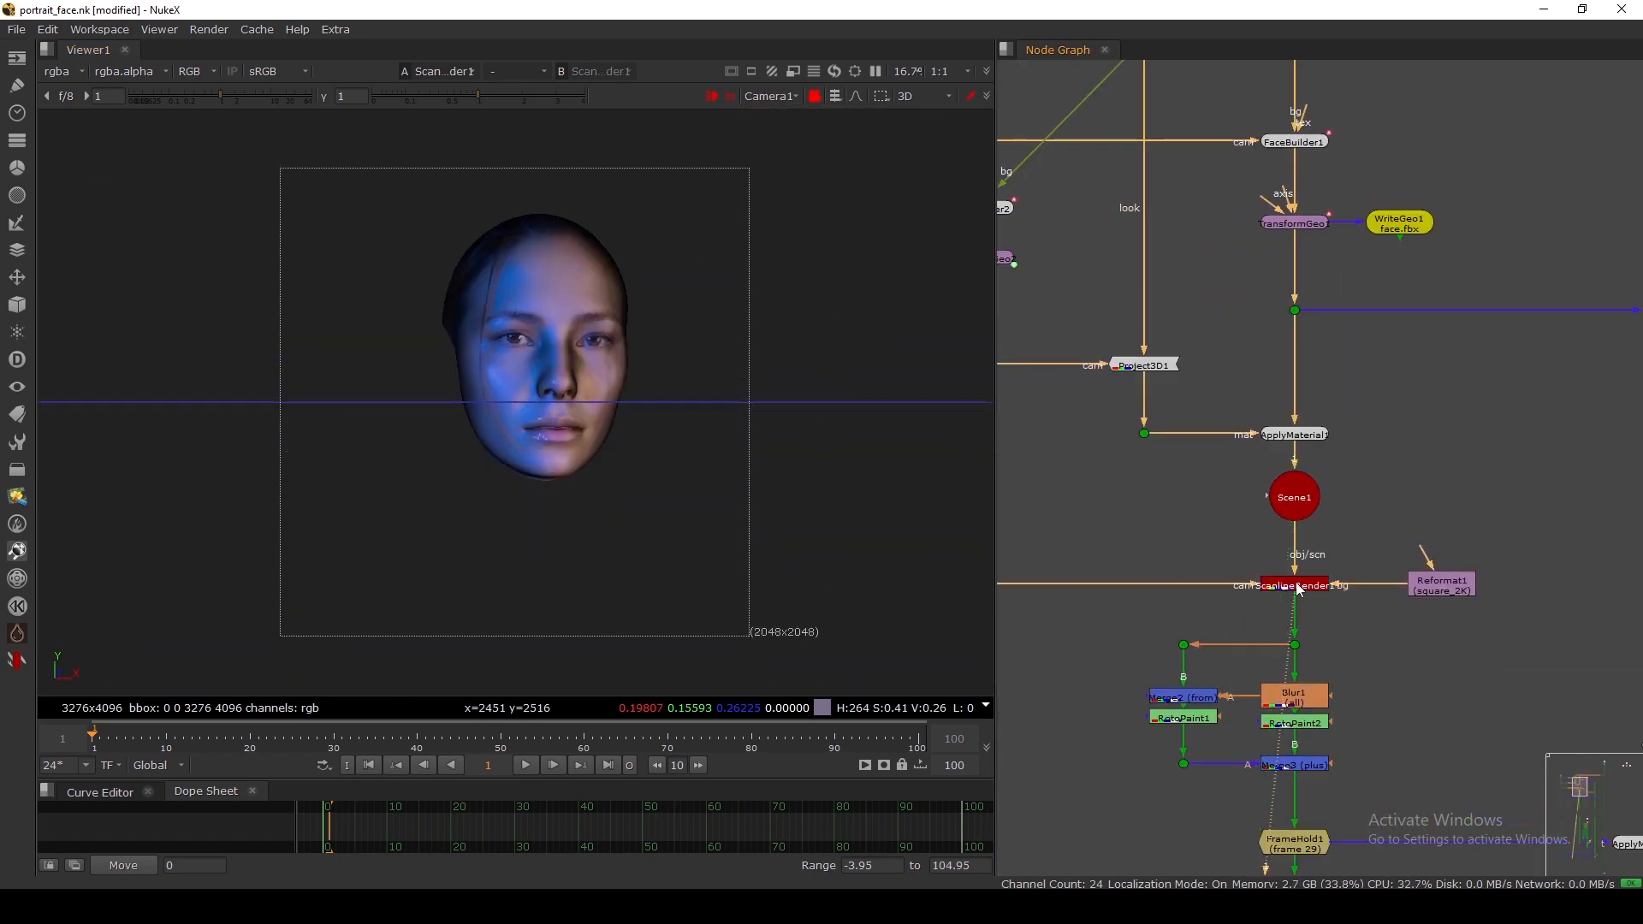
pyautogui.press('Tab')
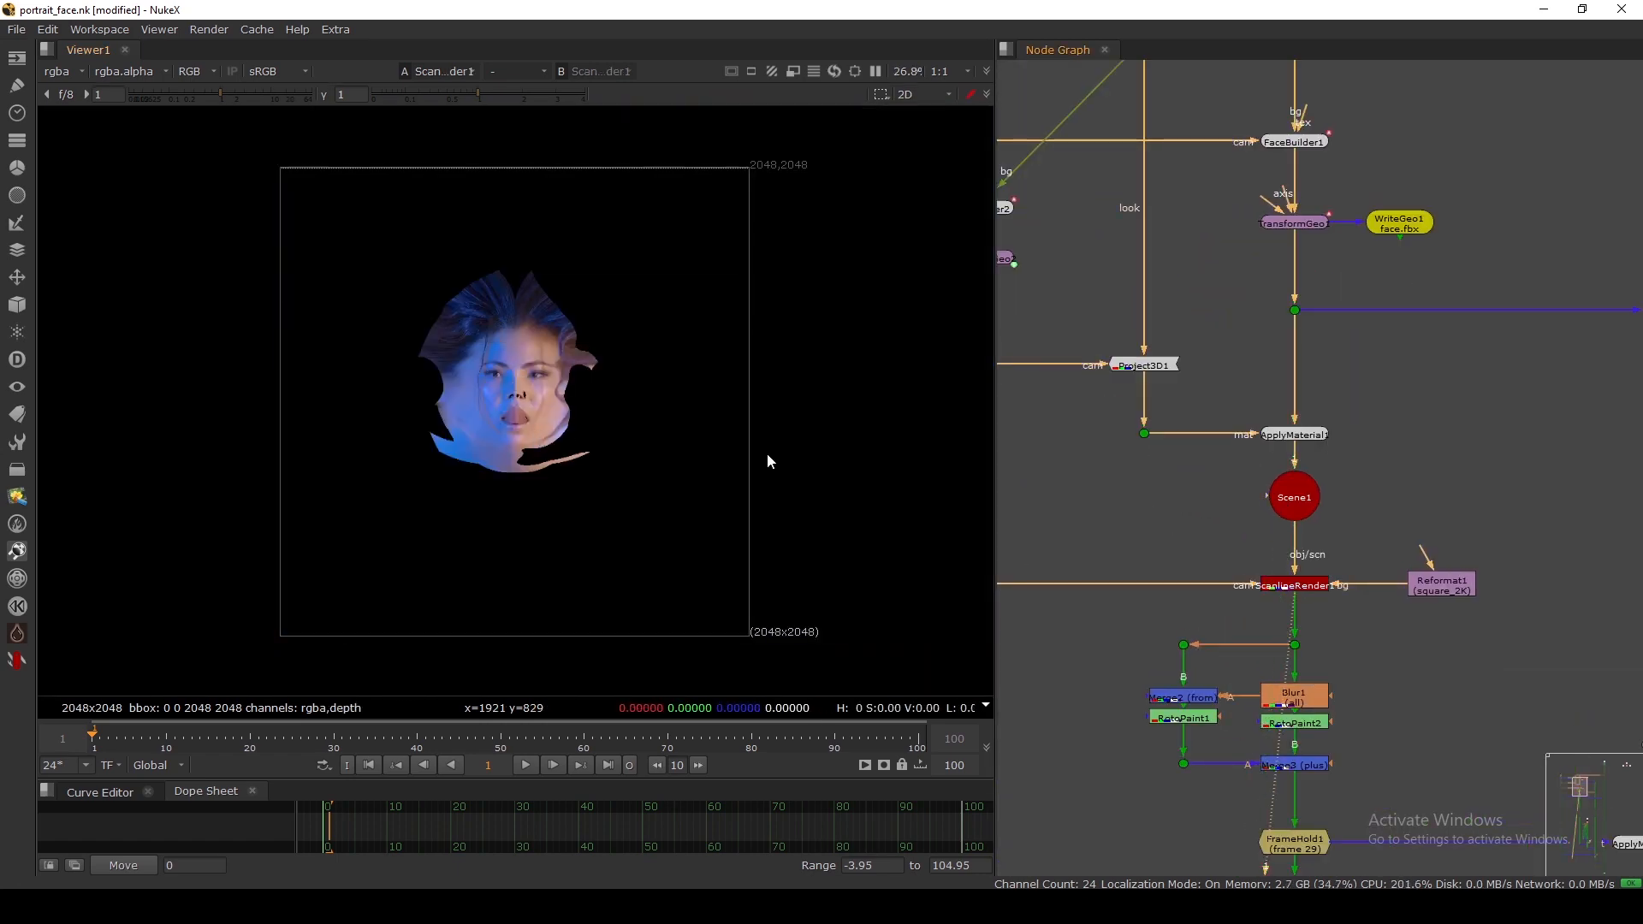
# Step: Set ScanlineRender1's projection mode to render camera and close its properties
pyautogui.scroll(1, 1294, 510)
pyautogui.scroll(1, 1290, 501)
pyautogui.moveTo(1407, 625); pyautogui.dragTo(1278, 531, button='middle')
pyautogui.doubleClick(1181, 530)
pyautogui.moveTo(881, 415); pyautogui.dragTo(923, 318)
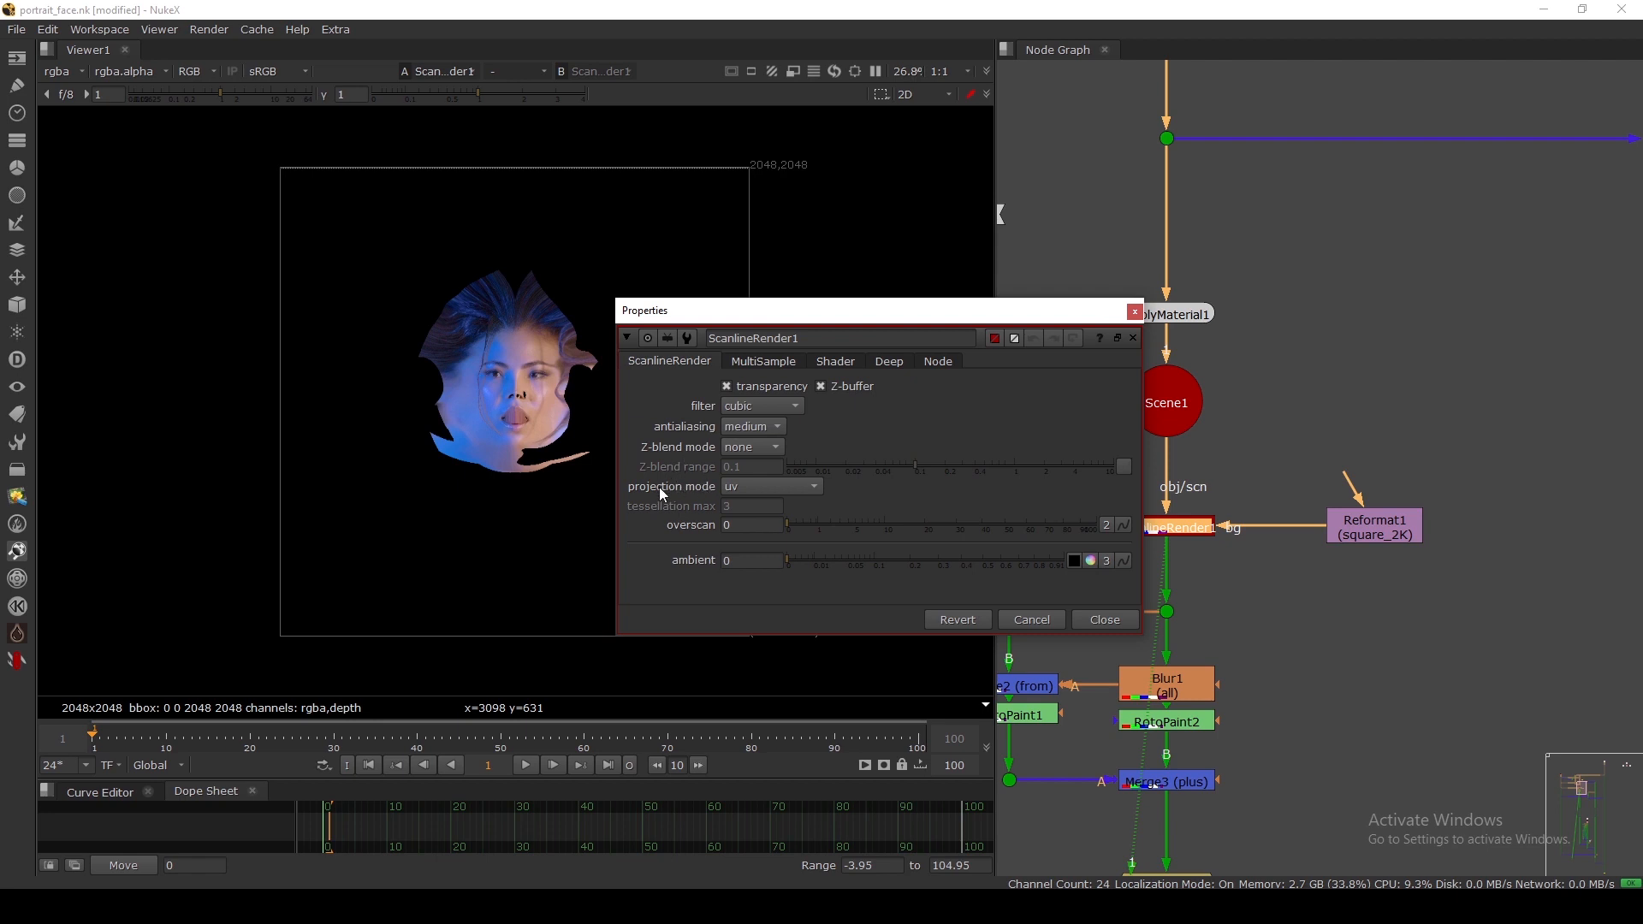
pyautogui.click(748, 486)
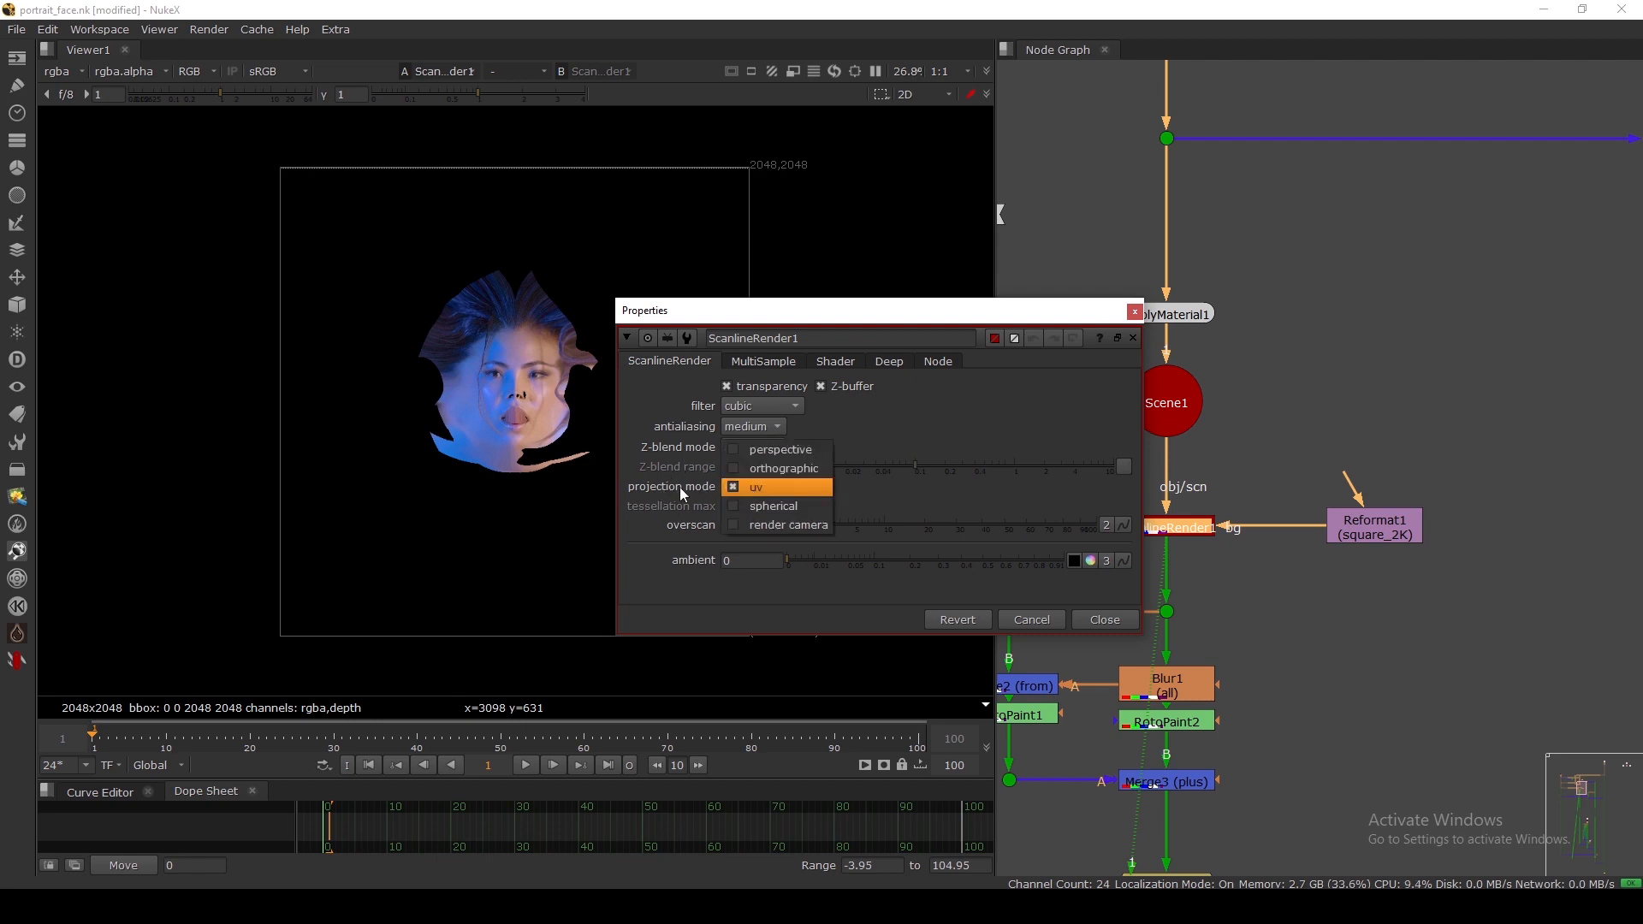
pyautogui.click(676, 480)
pyautogui.click(739, 485)
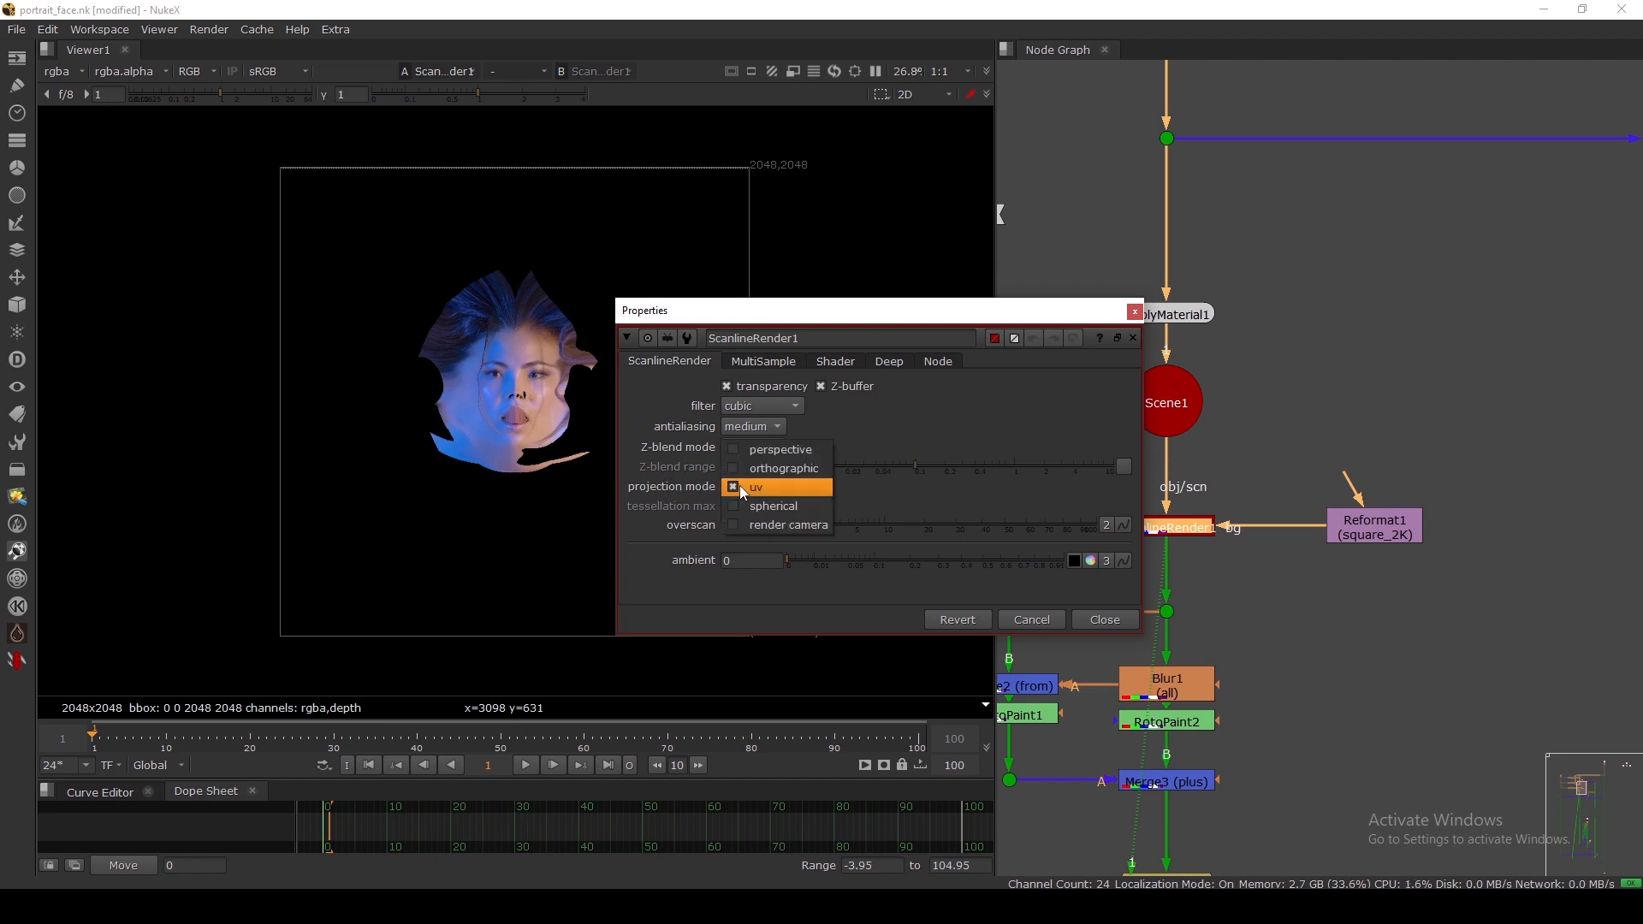
pyautogui.click(765, 524)
pyautogui.click(1104, 618)
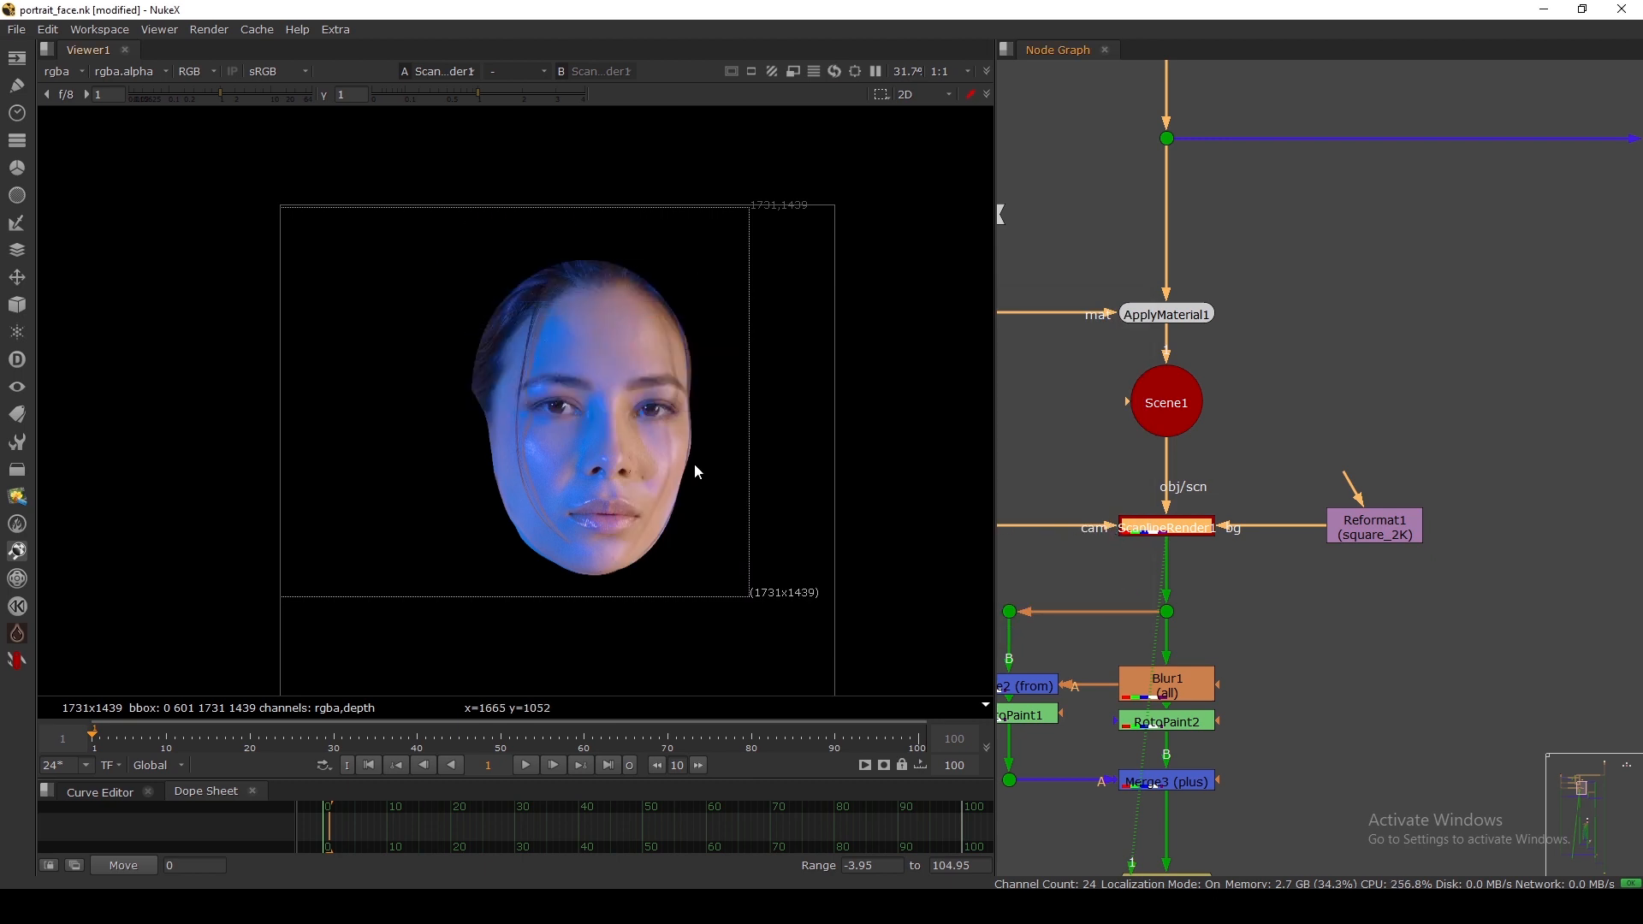
# Step: Disconnect Reformat1 (square_2K) from the bg input of ScanlineRender1
pyautogui.scroll(-4, 677, 462)
pyautogui.scroll(3, 653, 450)
pyautogui.moveTo(1352, 527); pyautogui.dragTo(1394, 516)
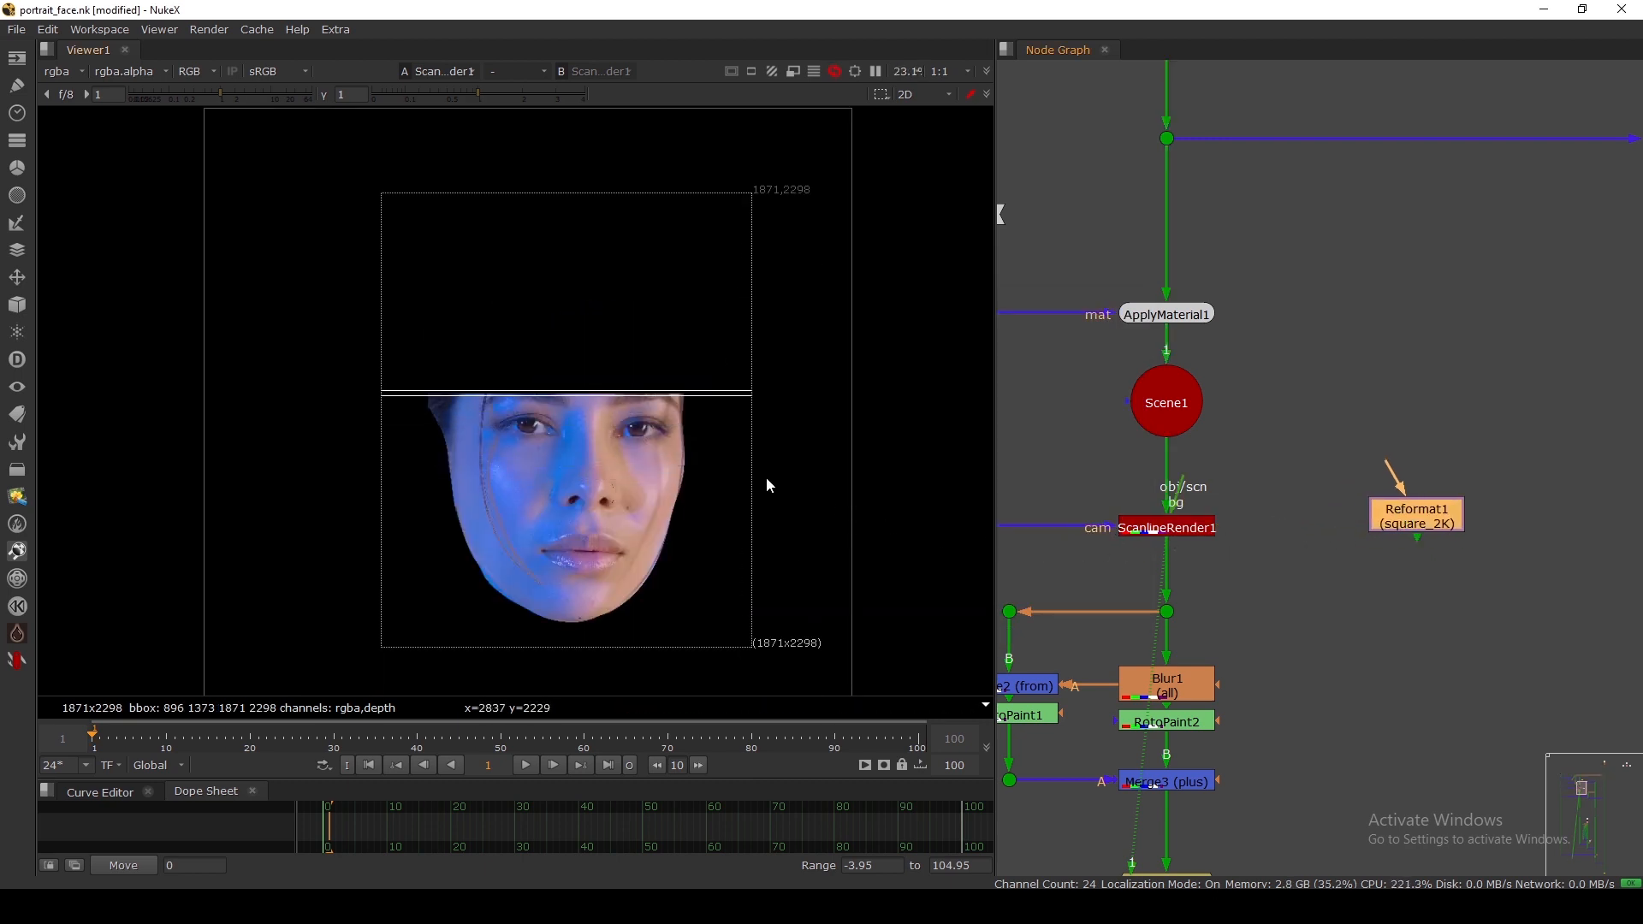
# Step: Compare the original plate from the dot beside the HEAD & UV Unwrap group with ScanlineRender1's head render by alternating the viewer inputs
pyautogui.scroll(-6, 1254, 527)
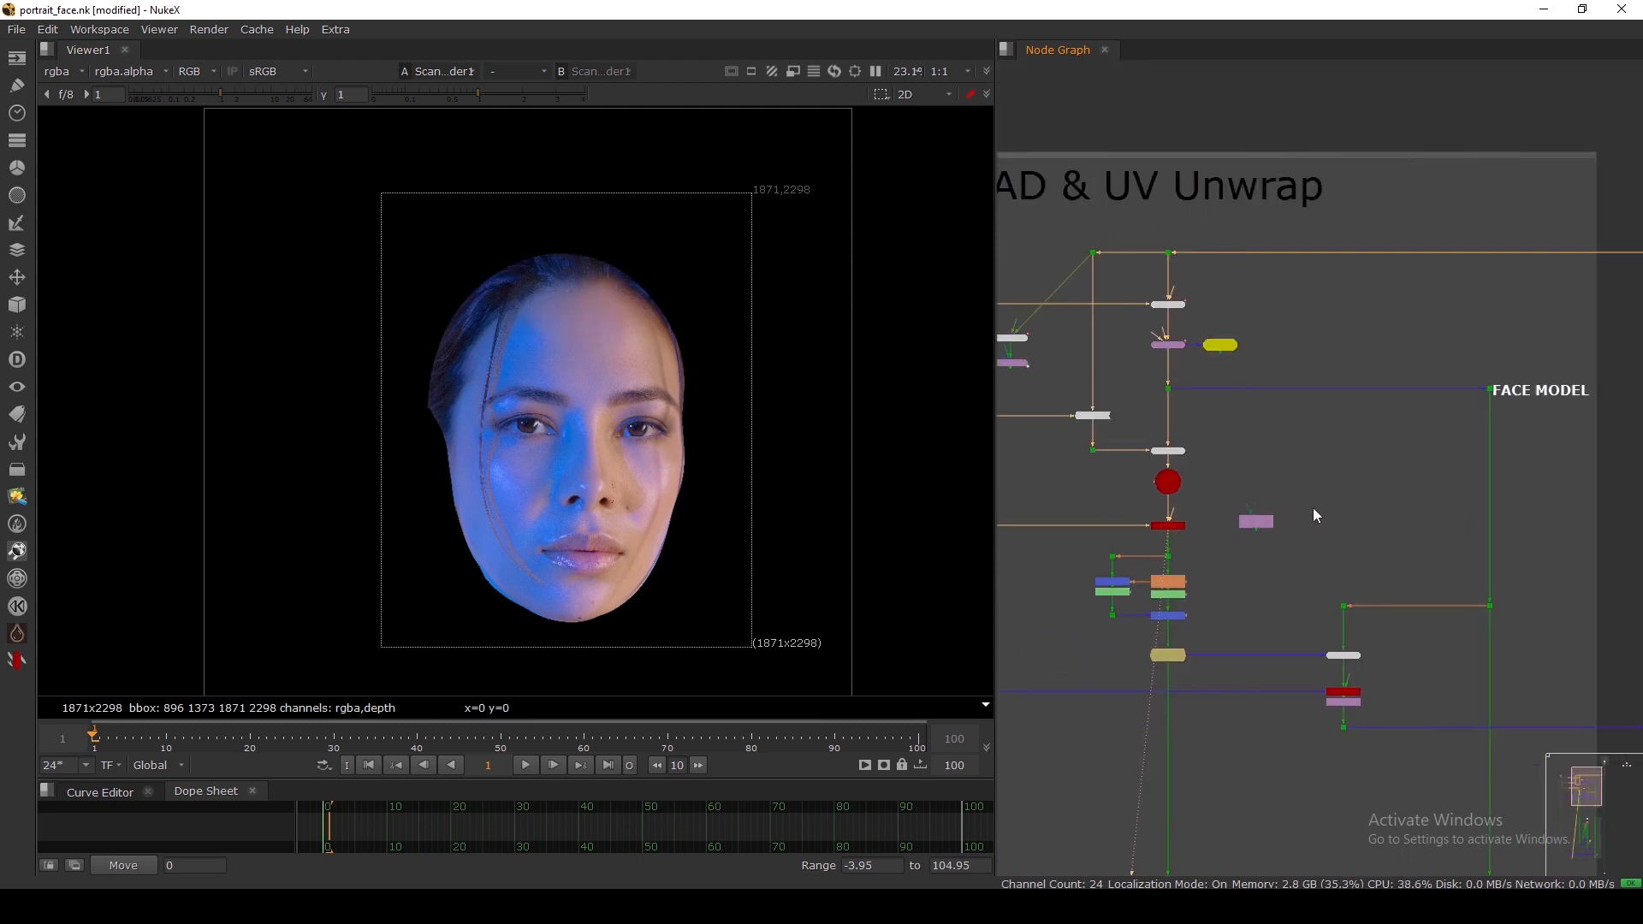
pyautogui.scroll(4, 1436, 368)
pyautogui.moveTo(1468, 251); pyautogui.dragTo(1546, 315)
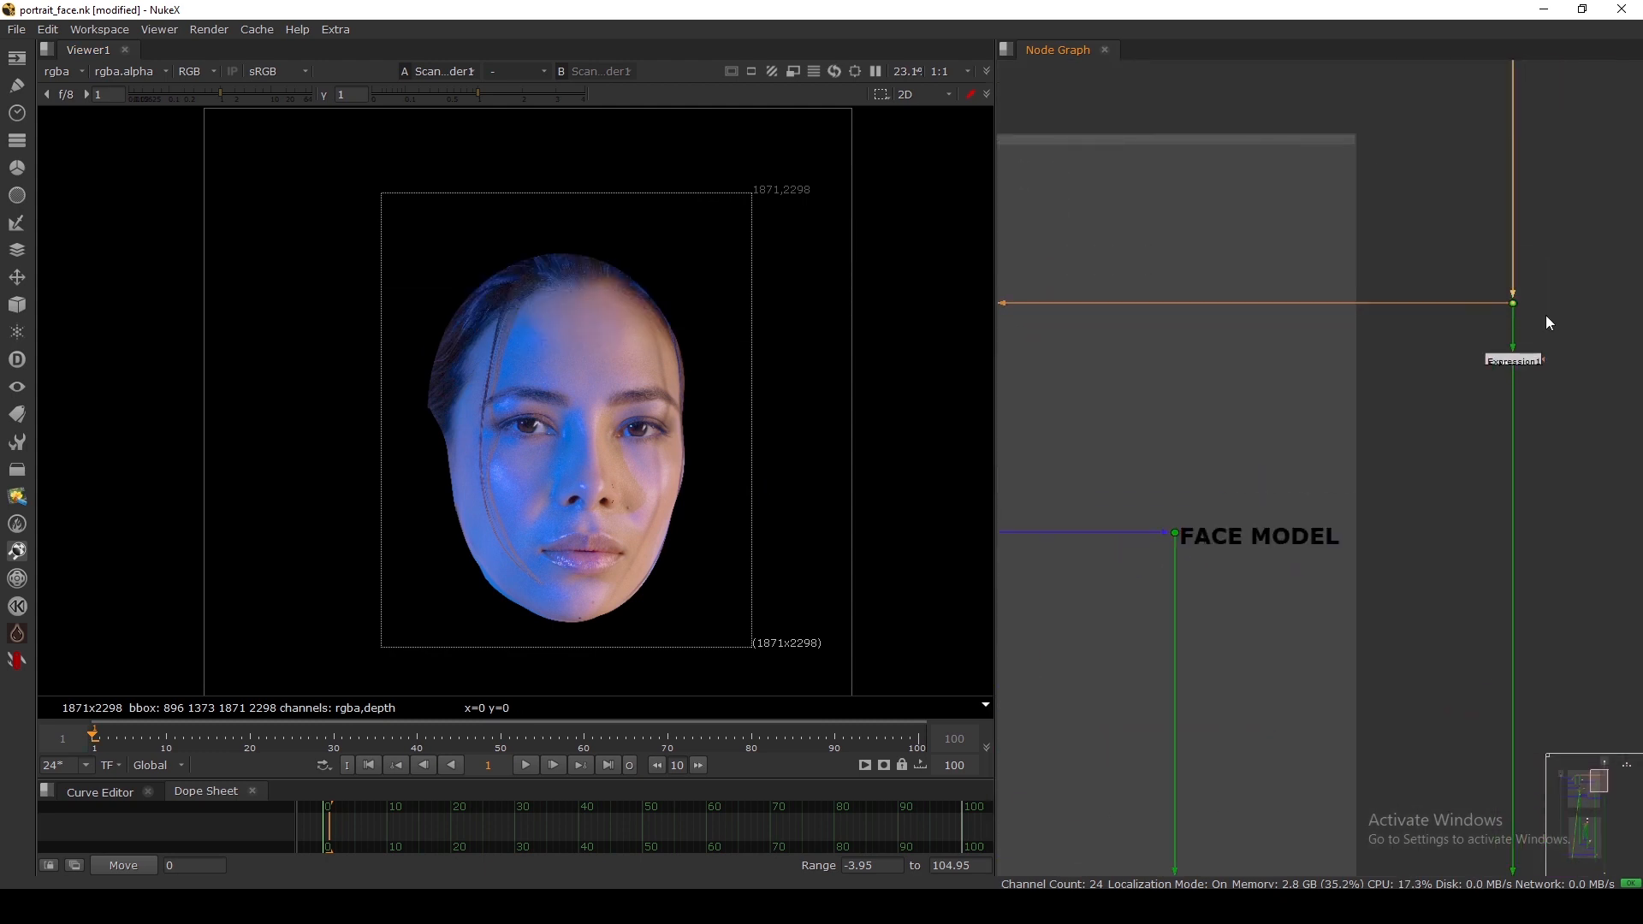
pyautogui.press('1')
pyautogui.press('2')
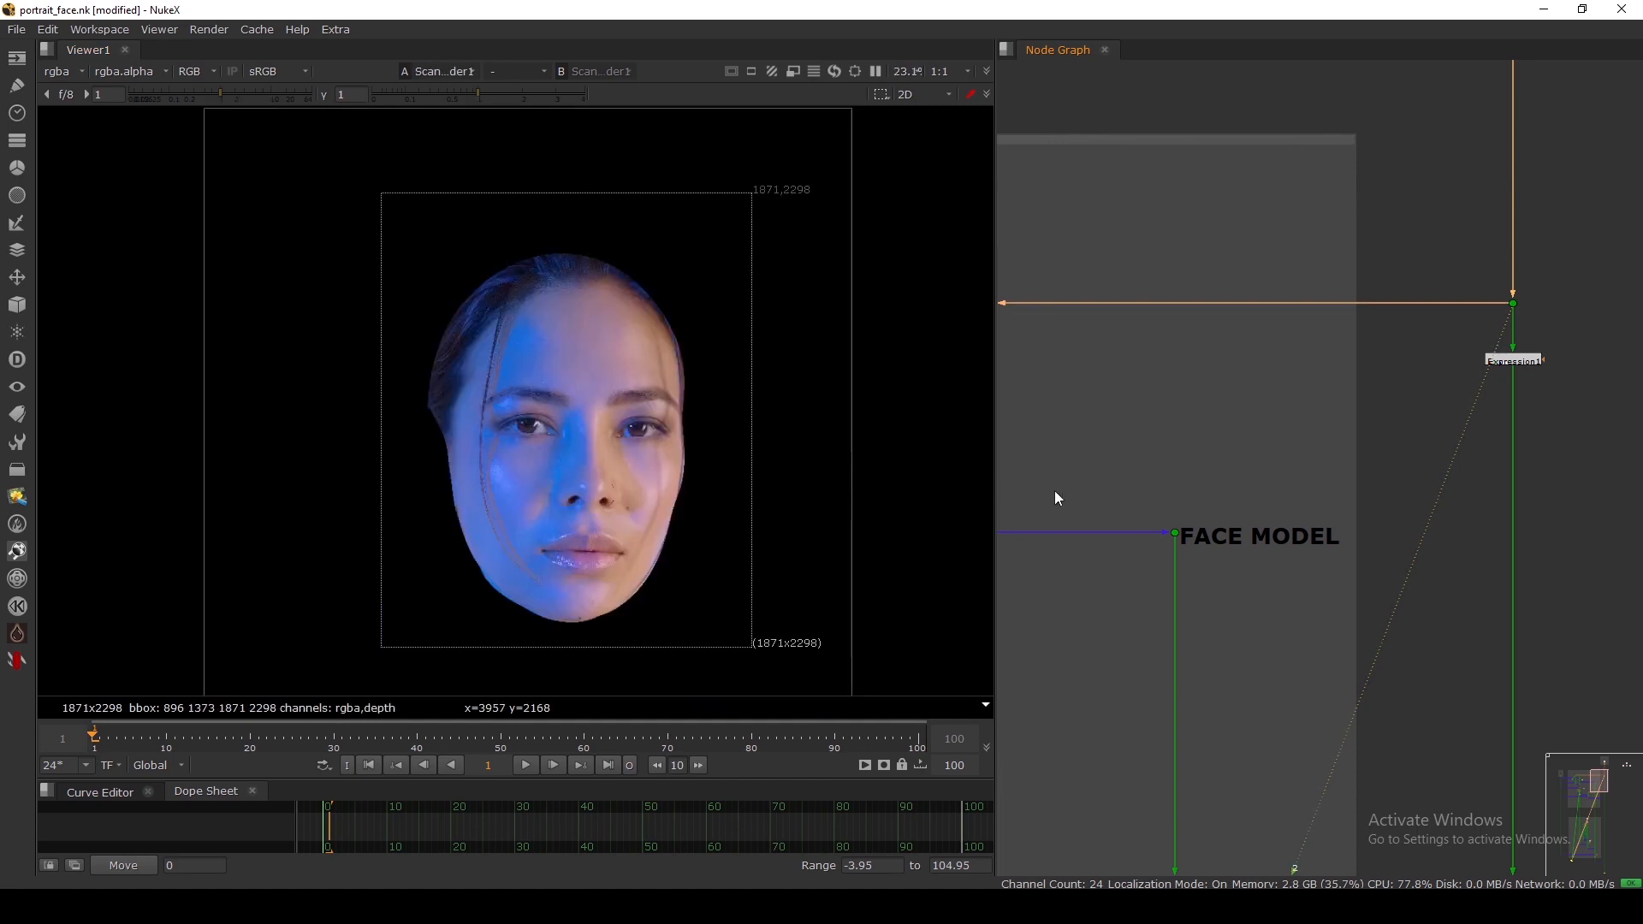
pyautogui.scroll(-3, 1137, 496)
pyautogui.press('1')
pyautogui.press('2')
pyautogui.press('1')
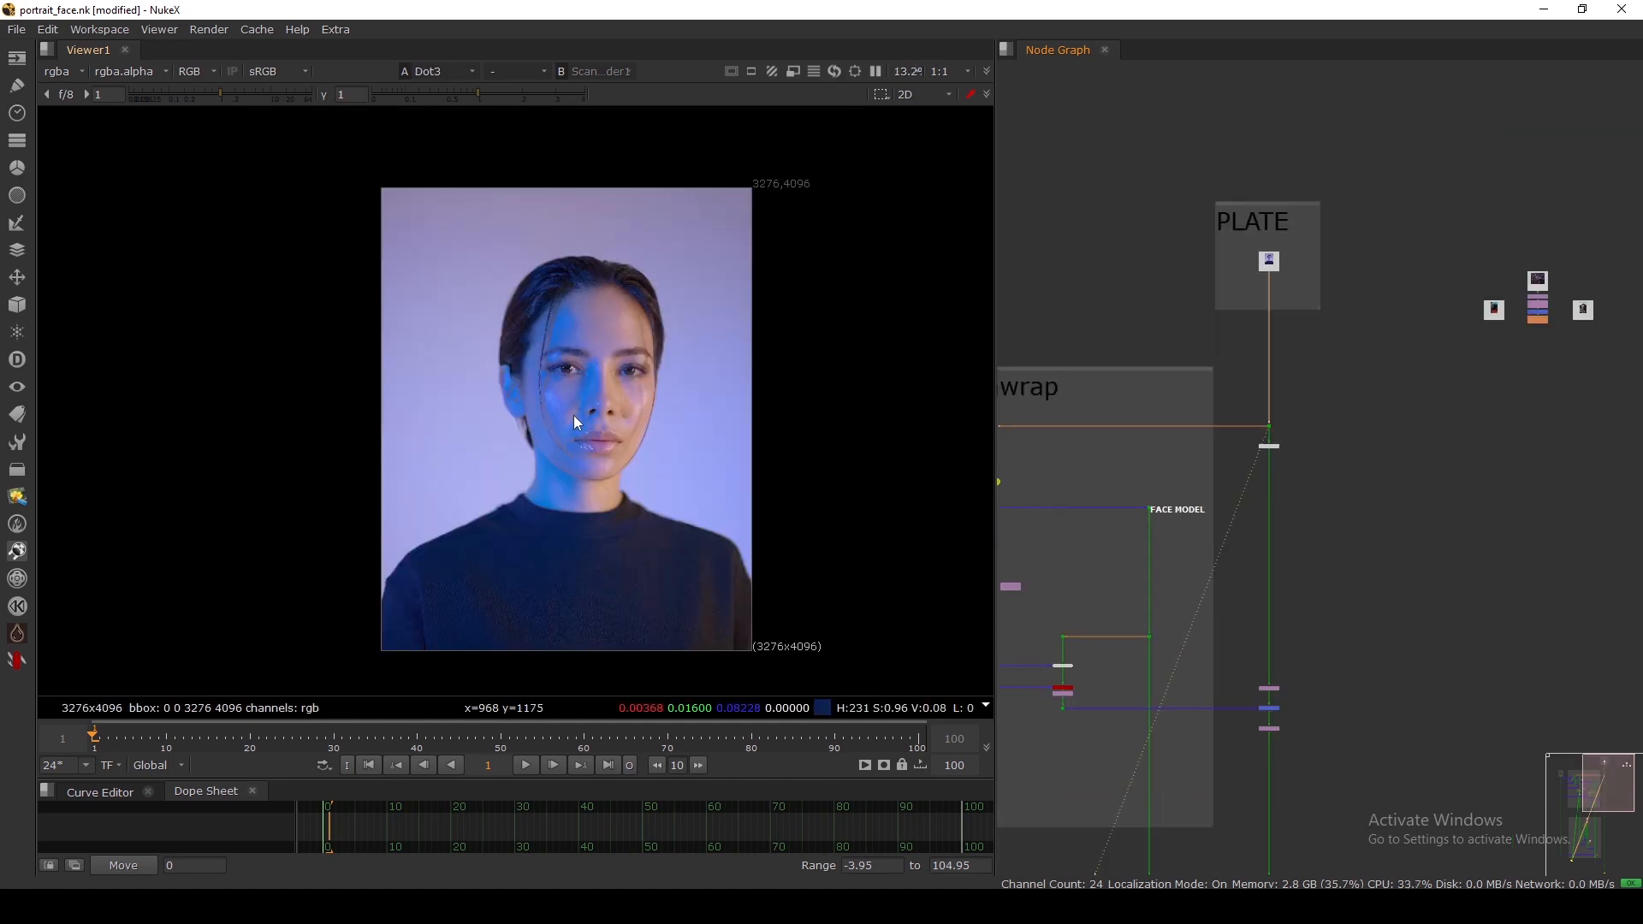
pyautogui.press('2')
pyautogui.press('1')
pyautogui.press('2')
pyautogui.press('1')
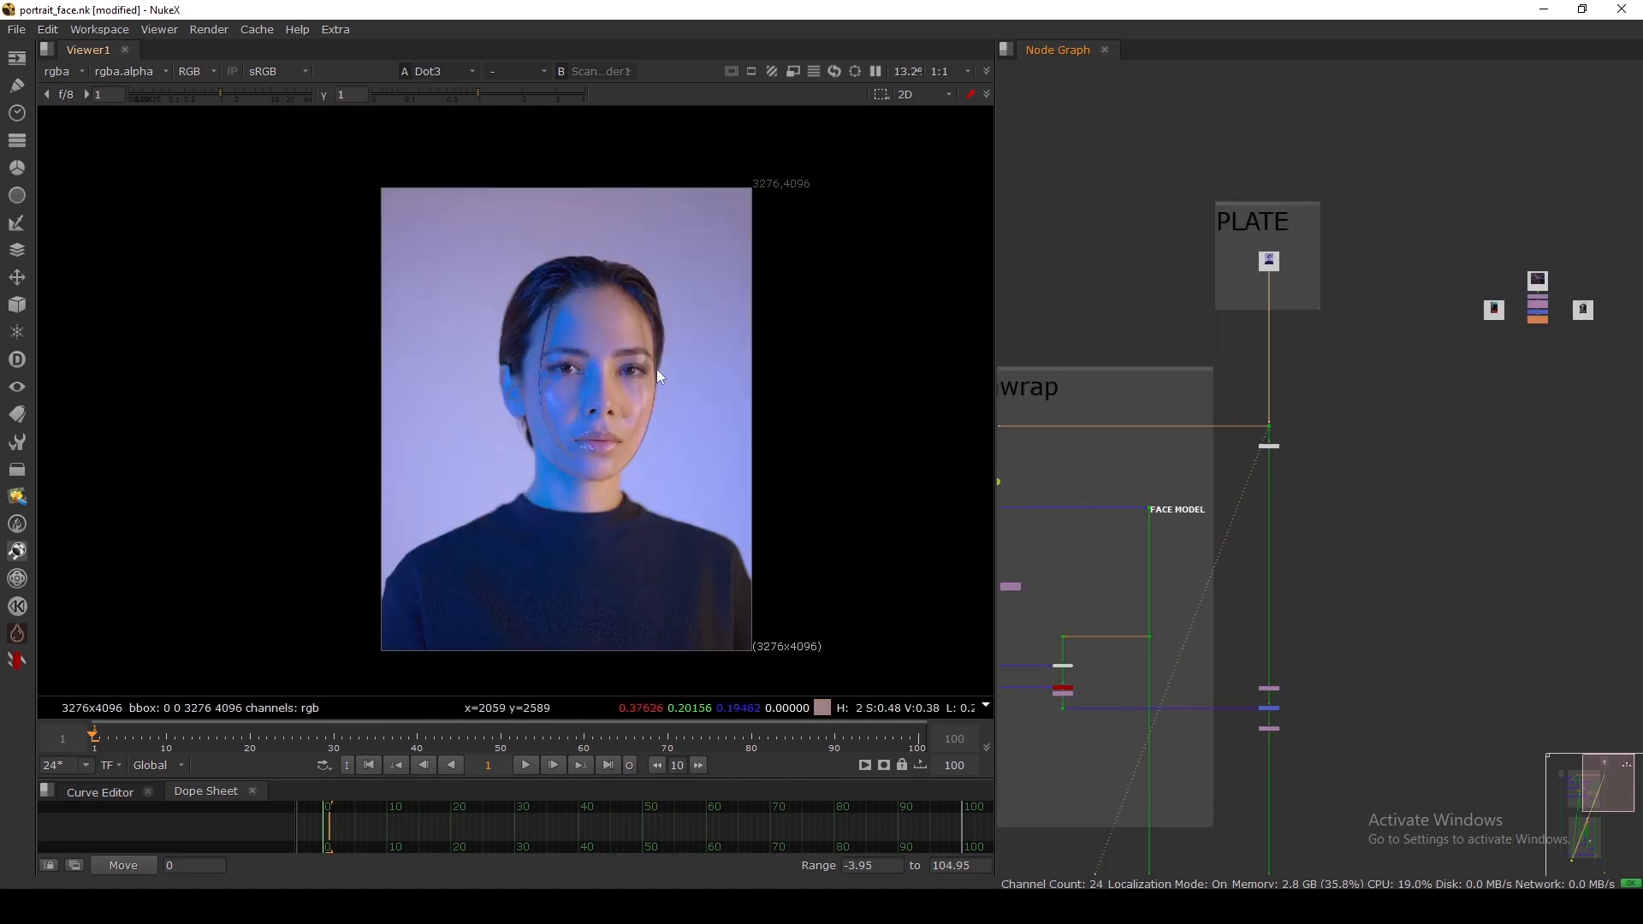
# Step: Reconnect Reformat1 (square_2K) to the bg input of ScanlineRender1 and return the viewer to 2D
pyautogui.moveTo(1132, 519); pyautogui.dragTo(1375, 496, button='middle')
pyautogui.scroll(6, 1164, 545)
pyautogui.moveTo(1122, 571); pyautogui.dragTo(1140, 568, button='middle')
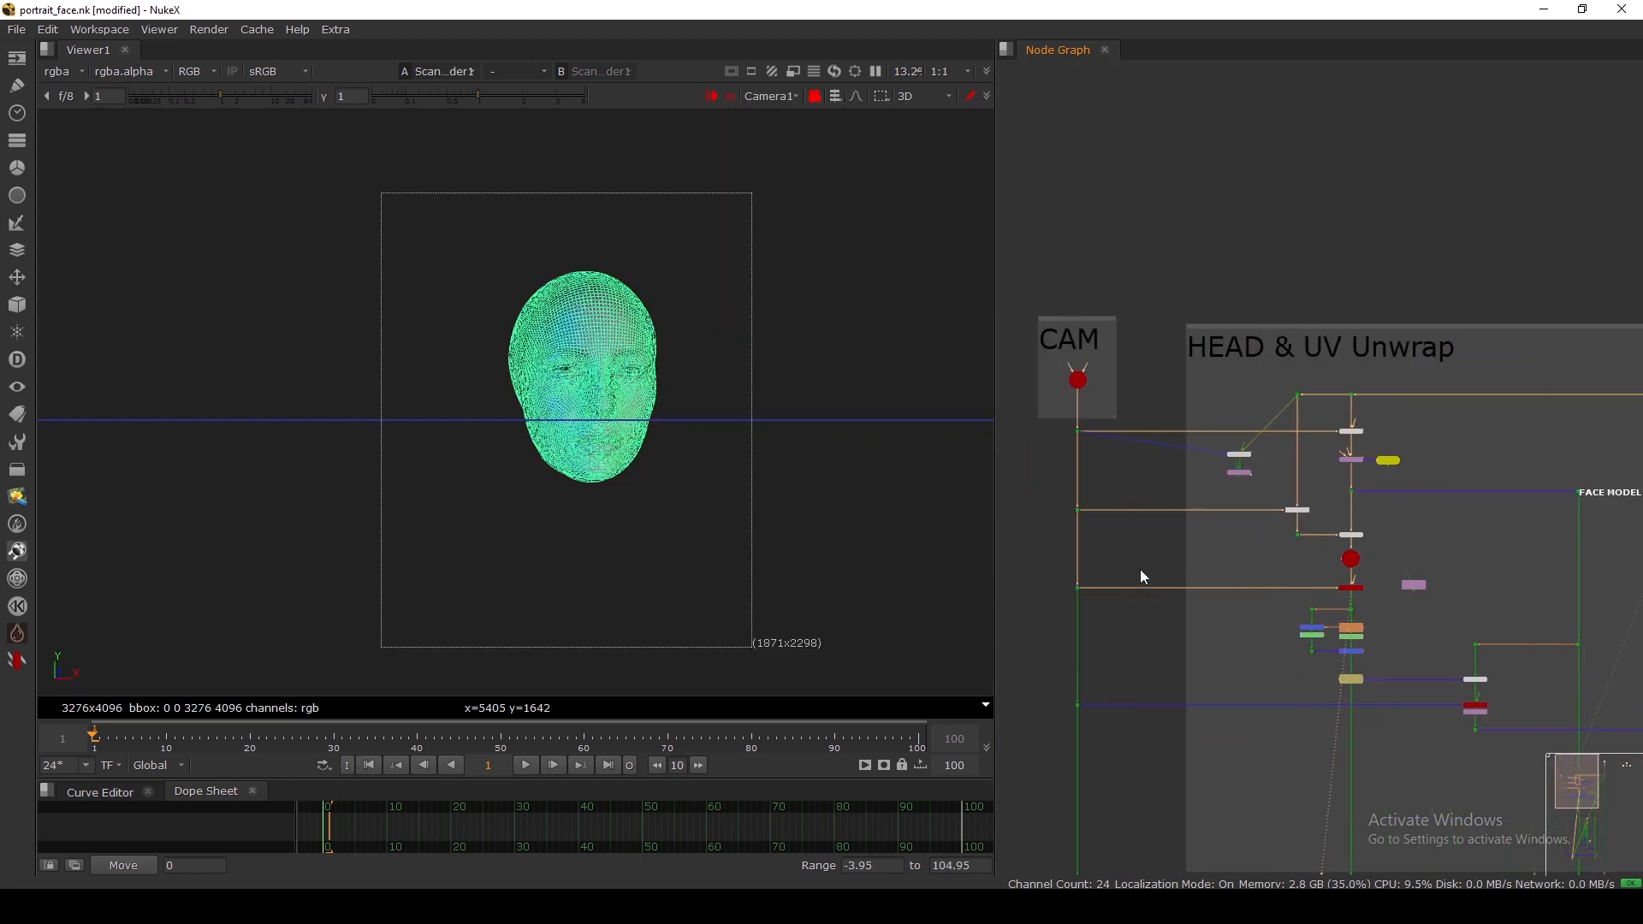
pyautogui.scroll(1, 1141, 562)
pyautogui.scroll(5, 1232, 582)
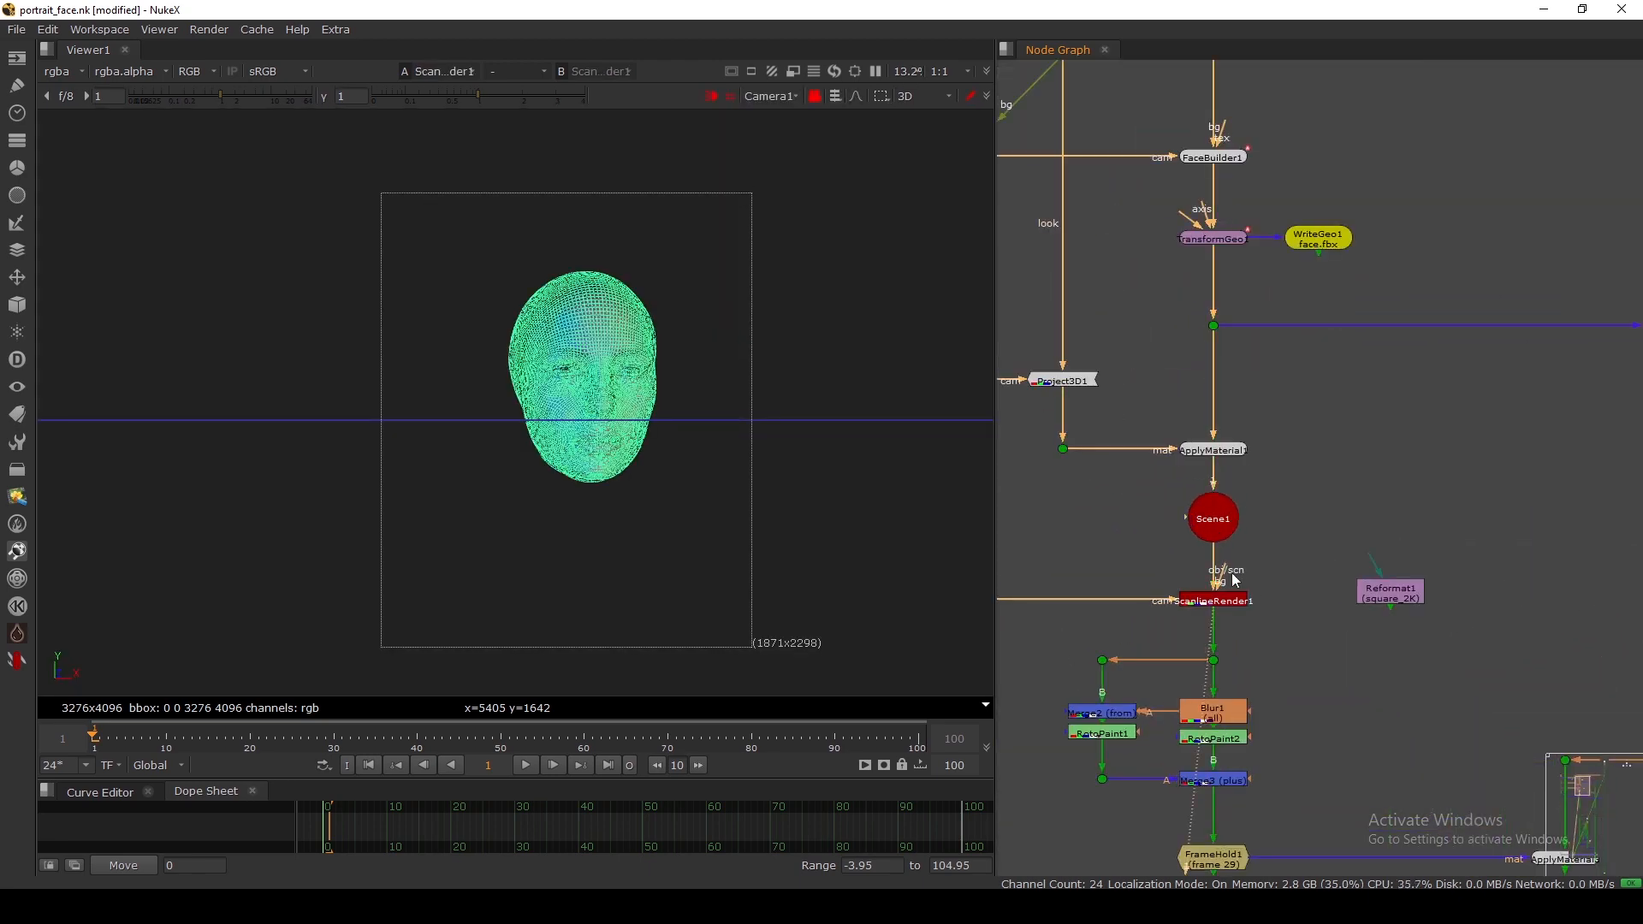
pyautogui.moveTo(1392, 601); pyautogui.dragTo(1378, 609)
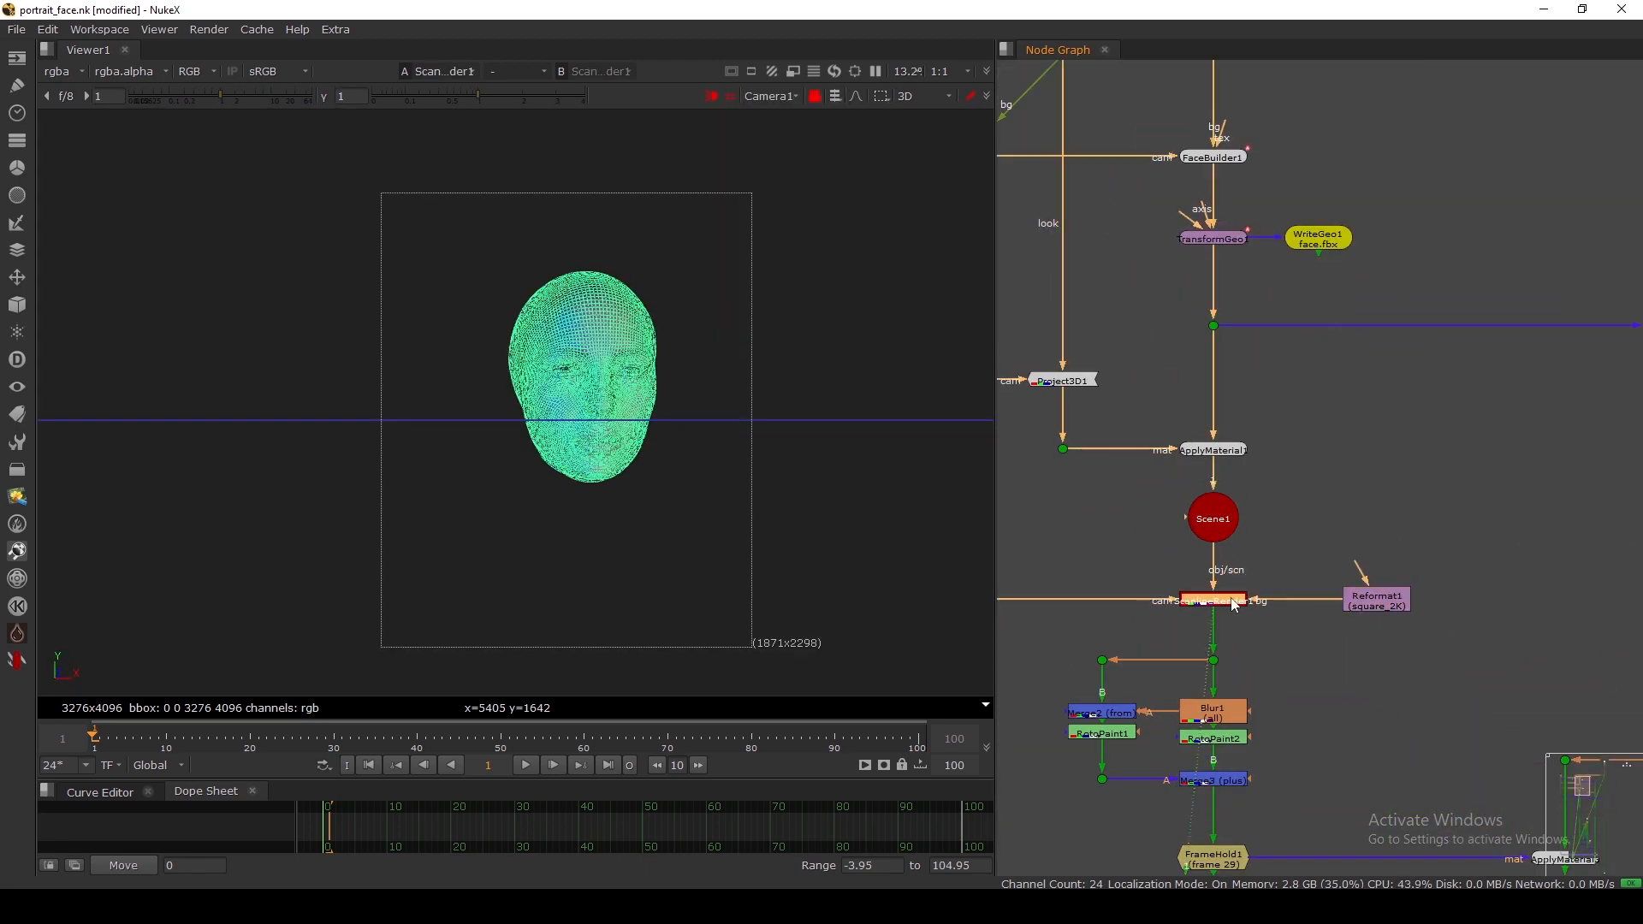
pyautogui.press('Tab')
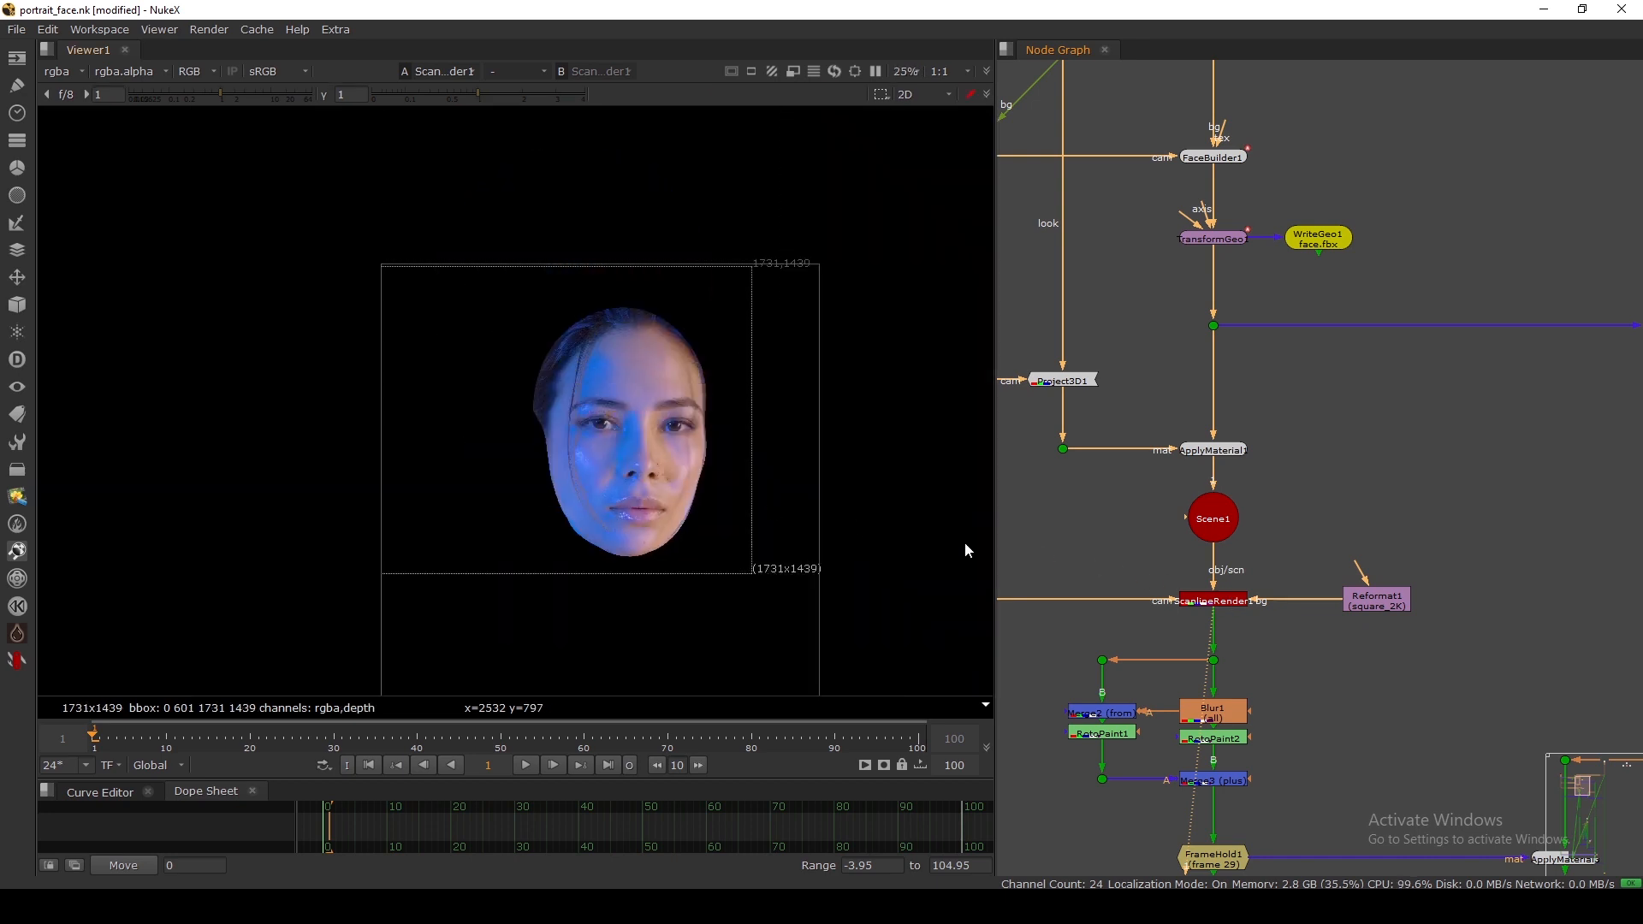
# Step: Set ScanlineRender1's projection mode back to uv, close its properties and inspect the unwrapped face
pyautogui.doubleClick(1183, 600)
pyautogui.click(749, 487)
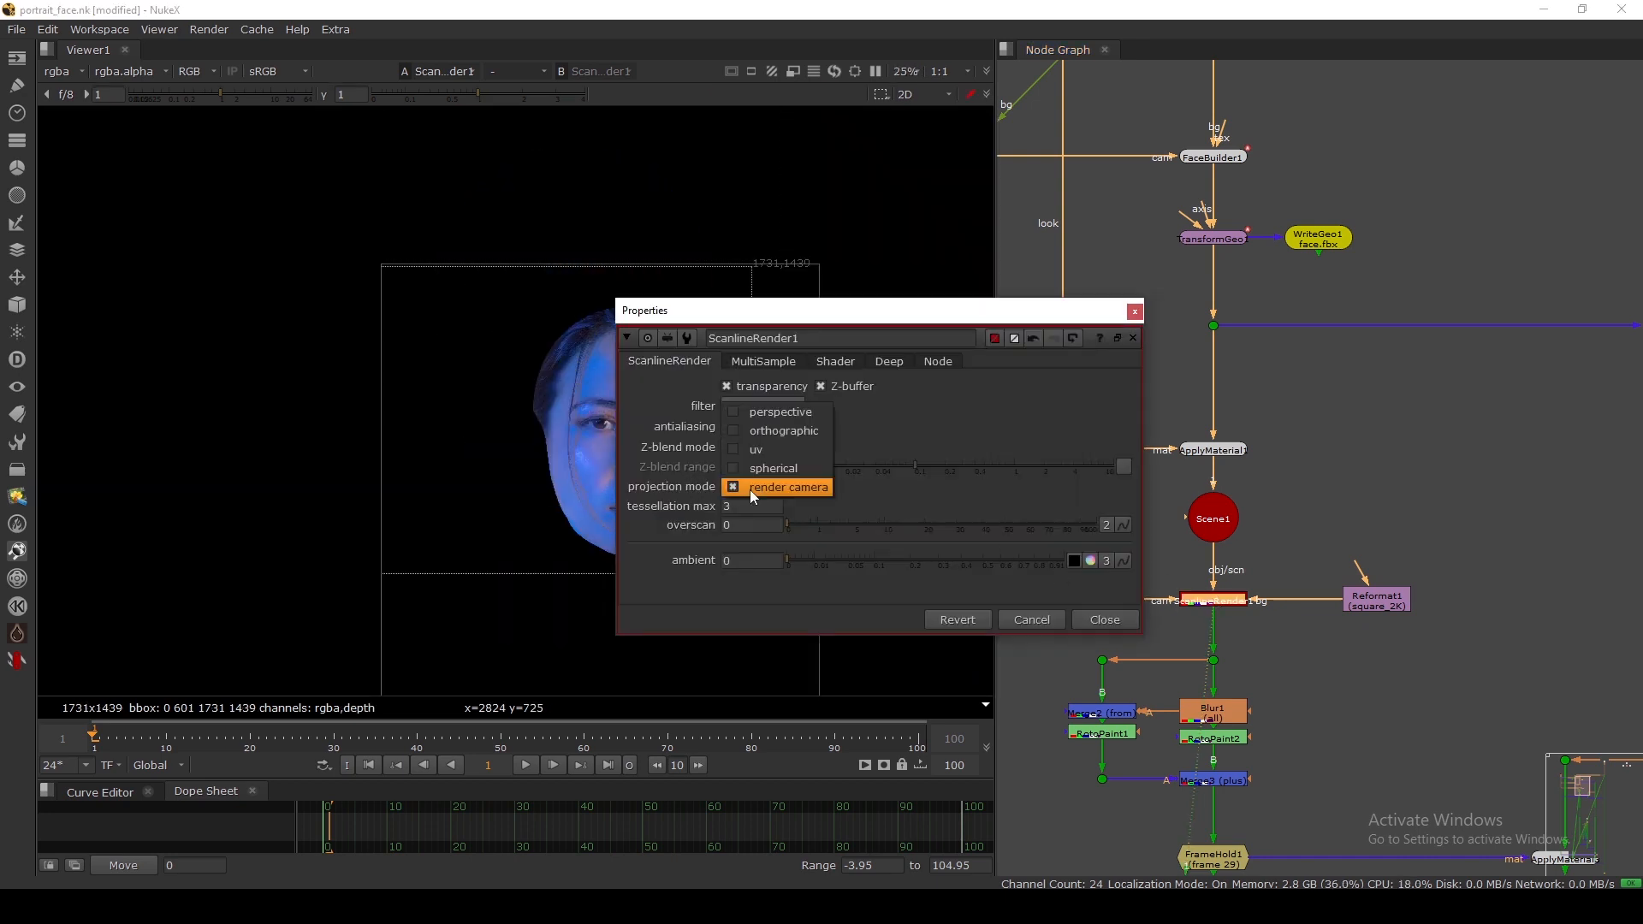
pyautogui.click(757, 455)
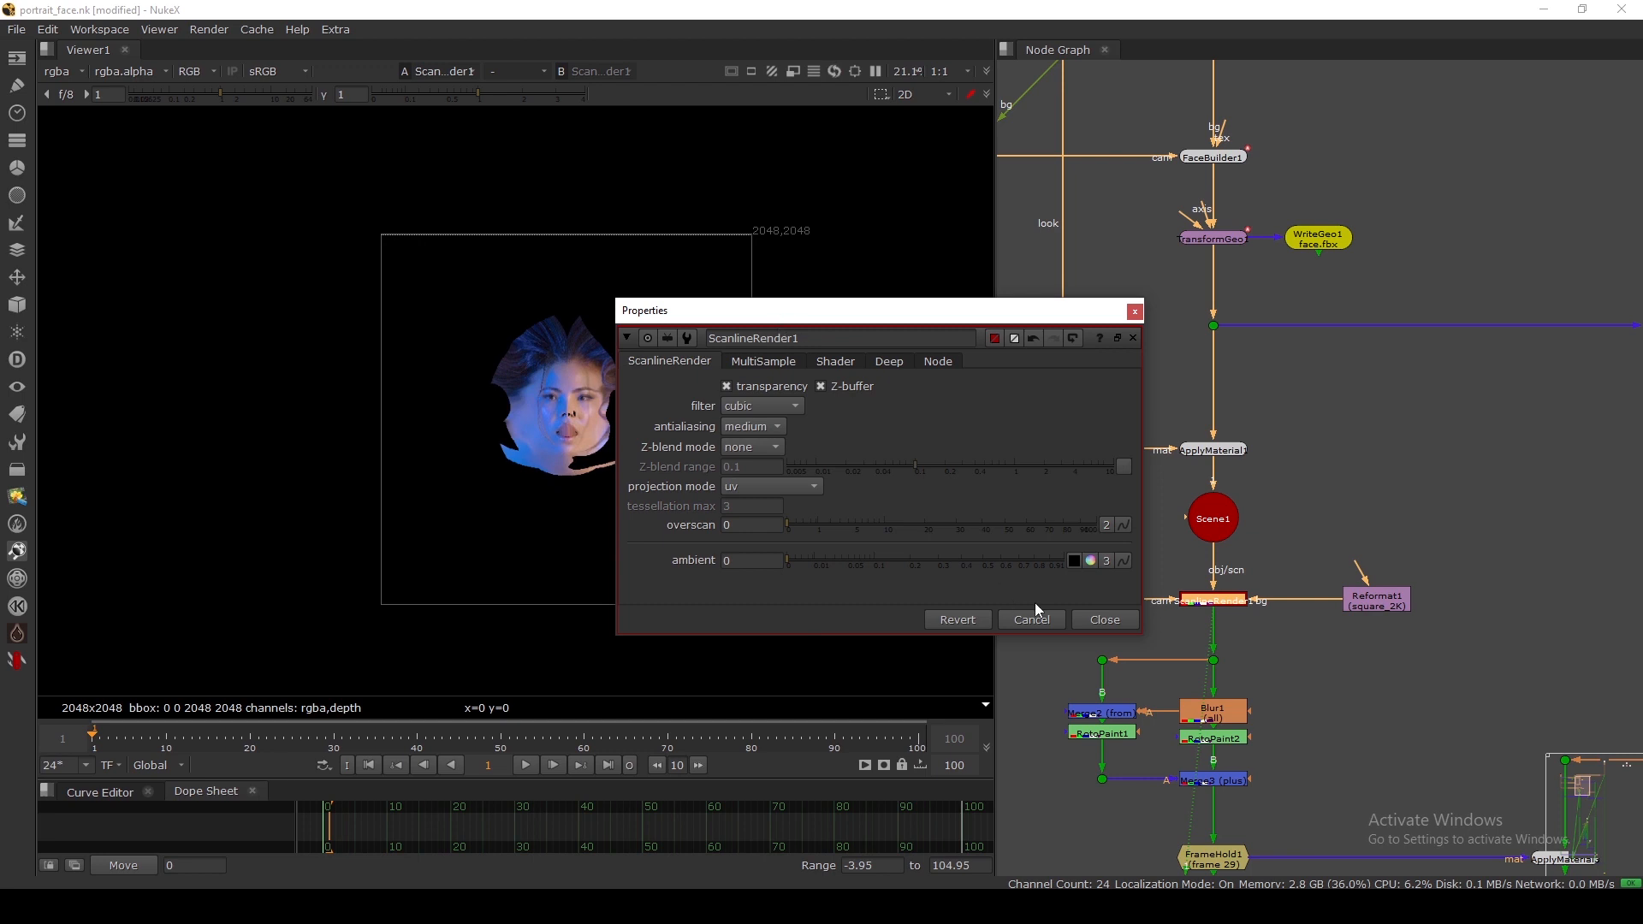
pyautogui.click(1117, 624)
pyautogui.scroll(5, 569, 385)
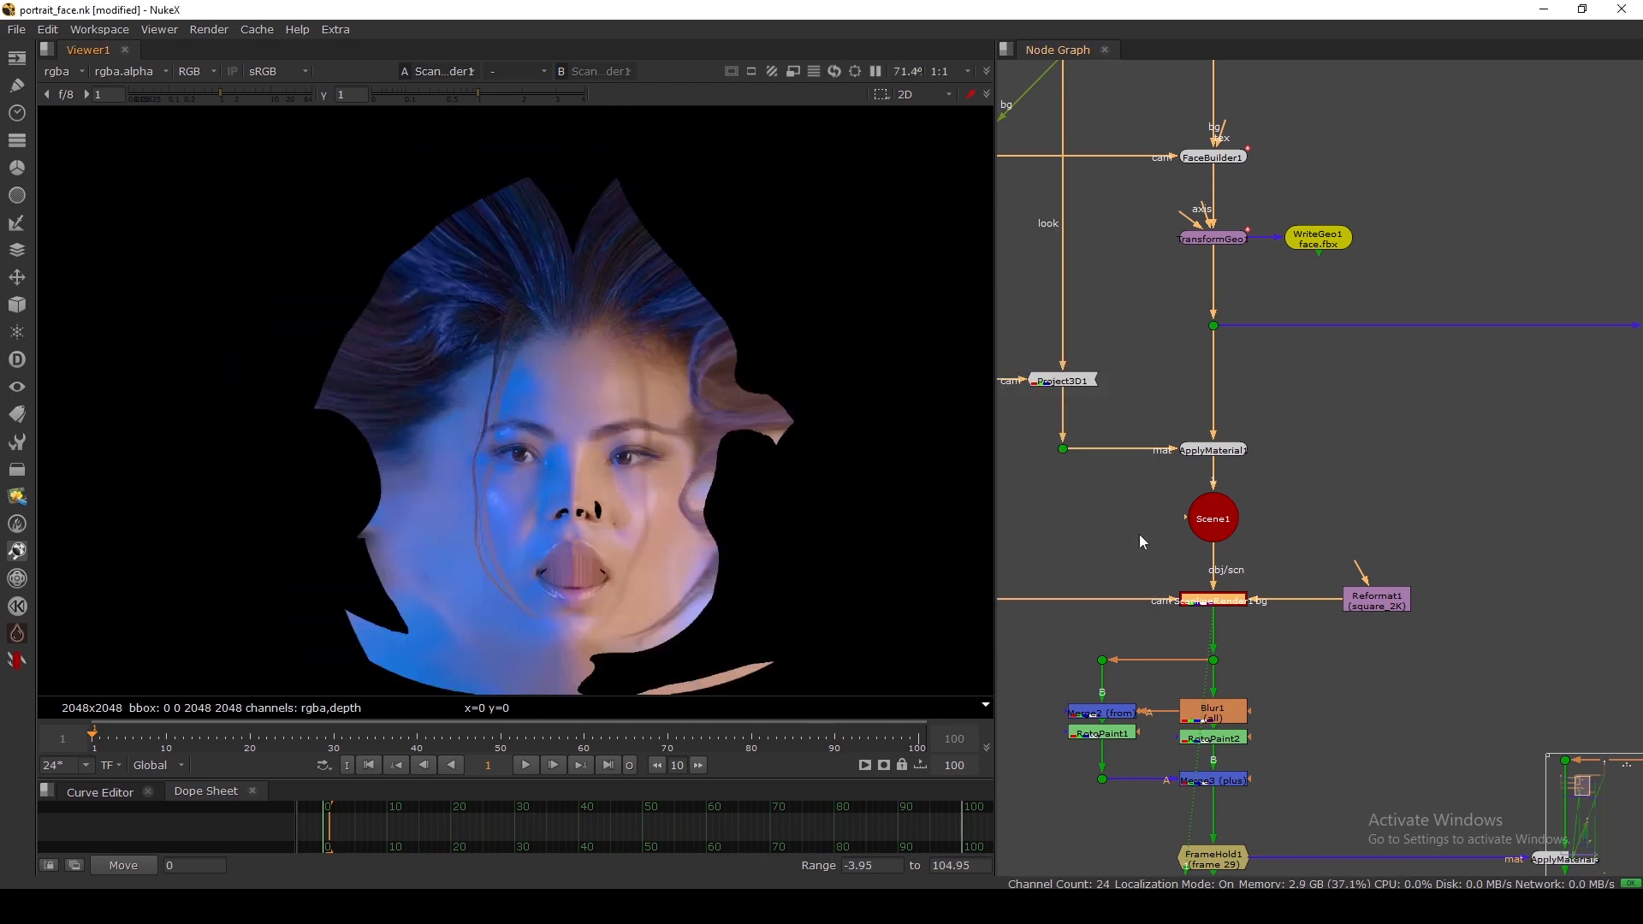
pyautogui.moveTo(448, 321); pyautogui.dragTo(777, 633)
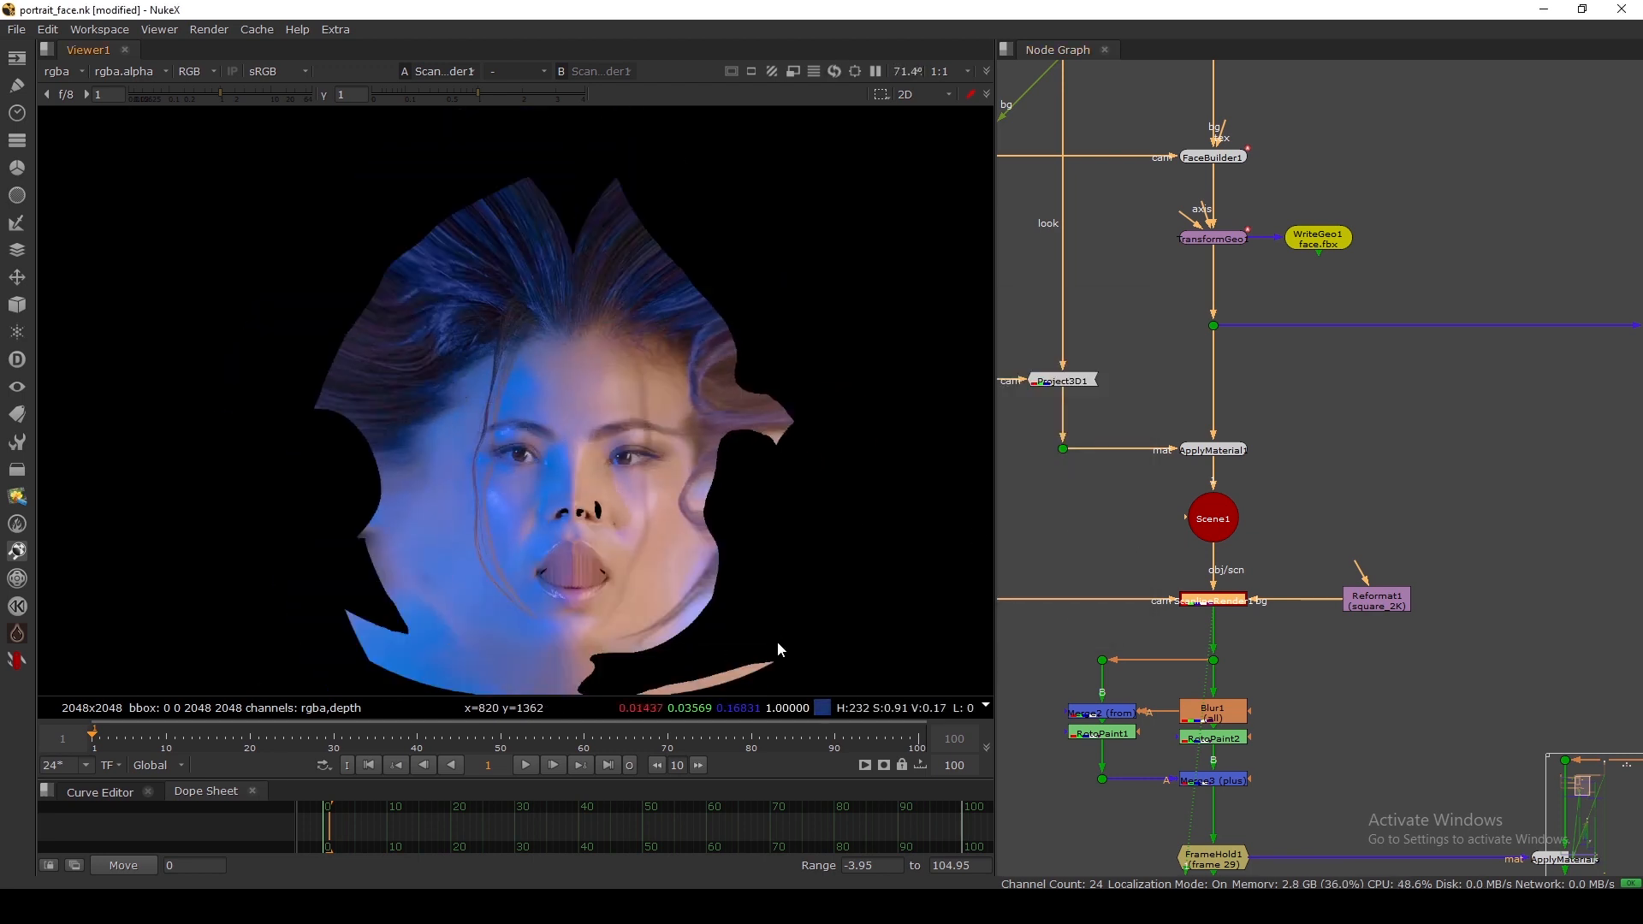
# Step: Show FrameHold1 below Merge3 (plus) in the viewer and examine the retouched unwrapped face
pyautogui.click(1061, 685)
pyautogui.moveTo(1102, 719); pyautogui.dragTo(1145, 632, button='middle')
pyautogui.scroll(3, 1148, 633)
pyautogui.click(1262, 676)
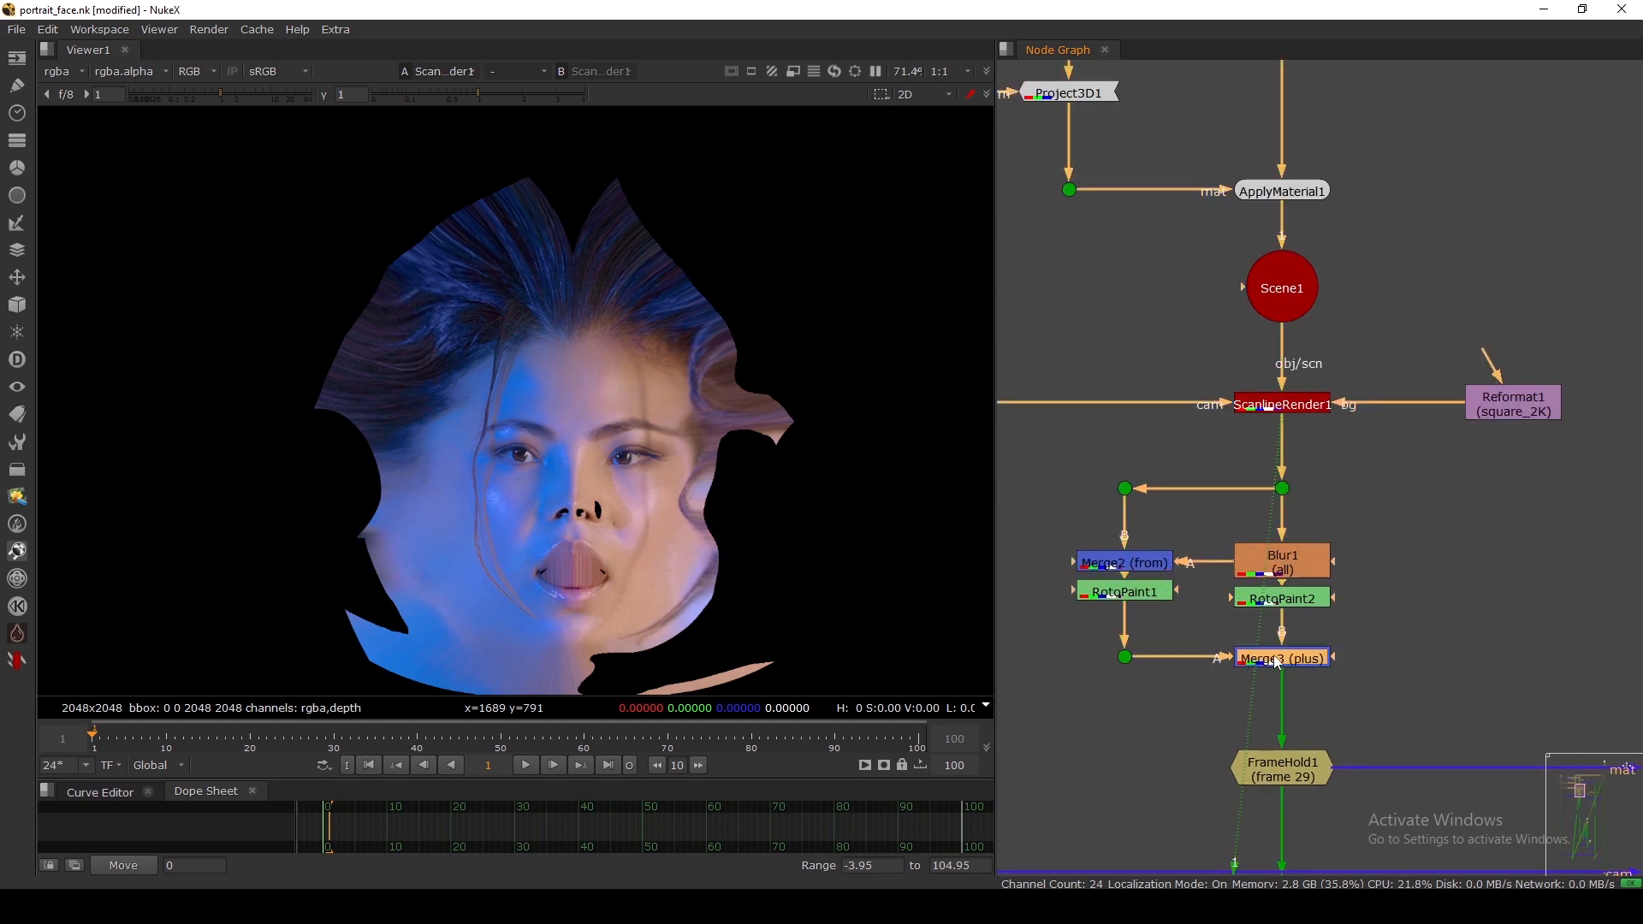
pyautogui.press('1')
pyautogui.press('2')
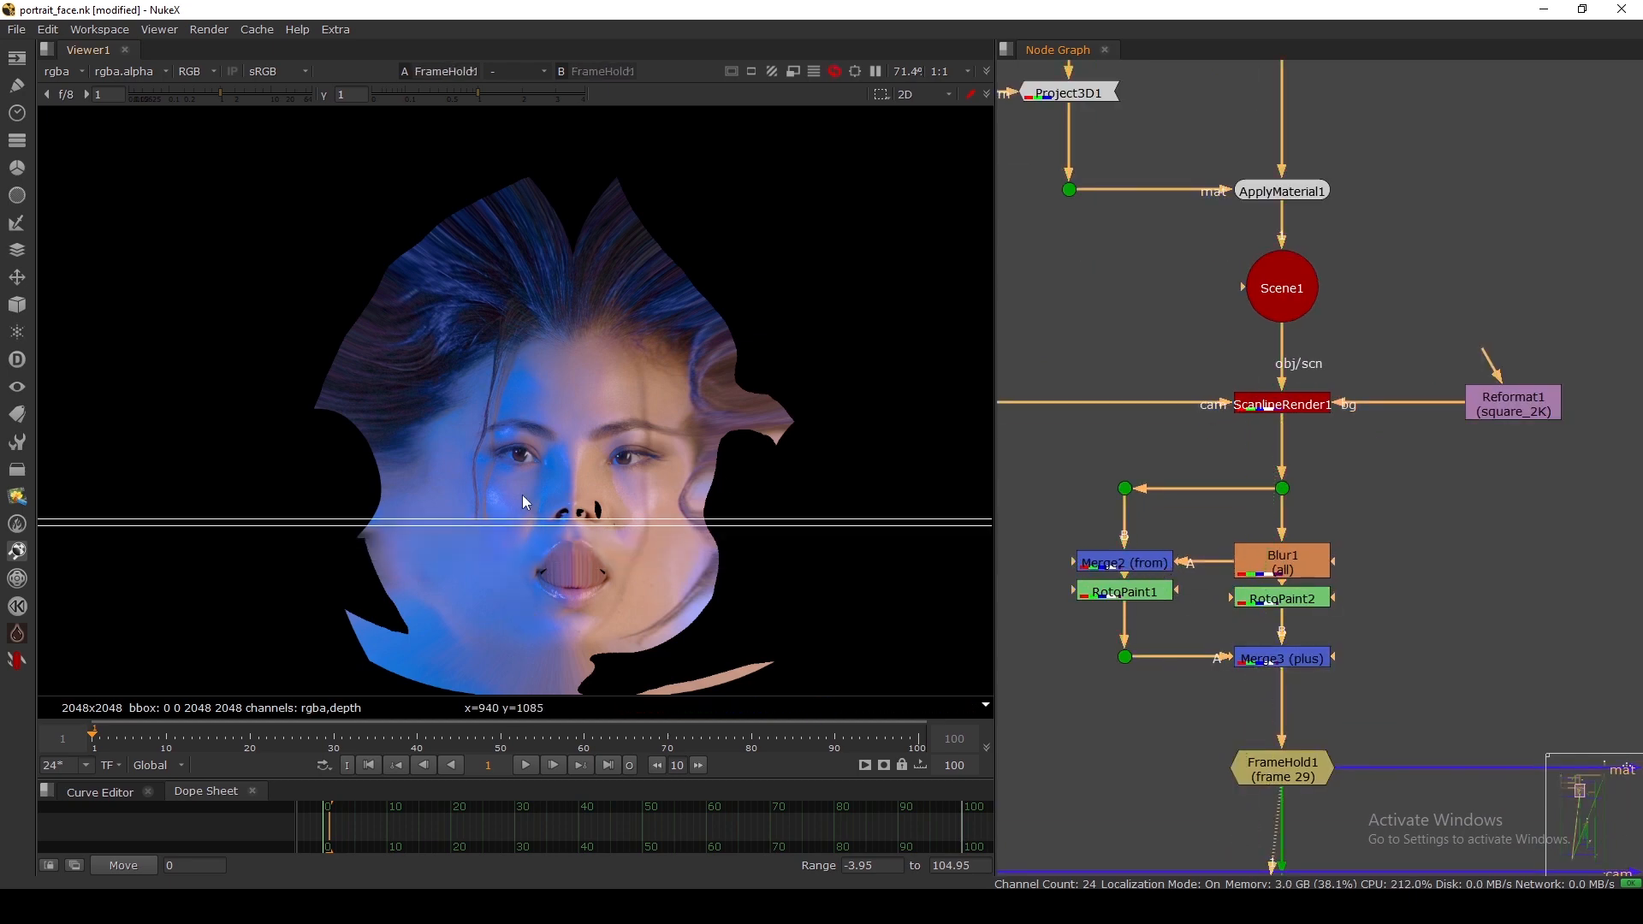
# Step: Show ApplyMaterial3 in the viewer and examine the unwrapped texture applied to the face model in 3D
pyautogui.scroll(-5, 1318, 591)
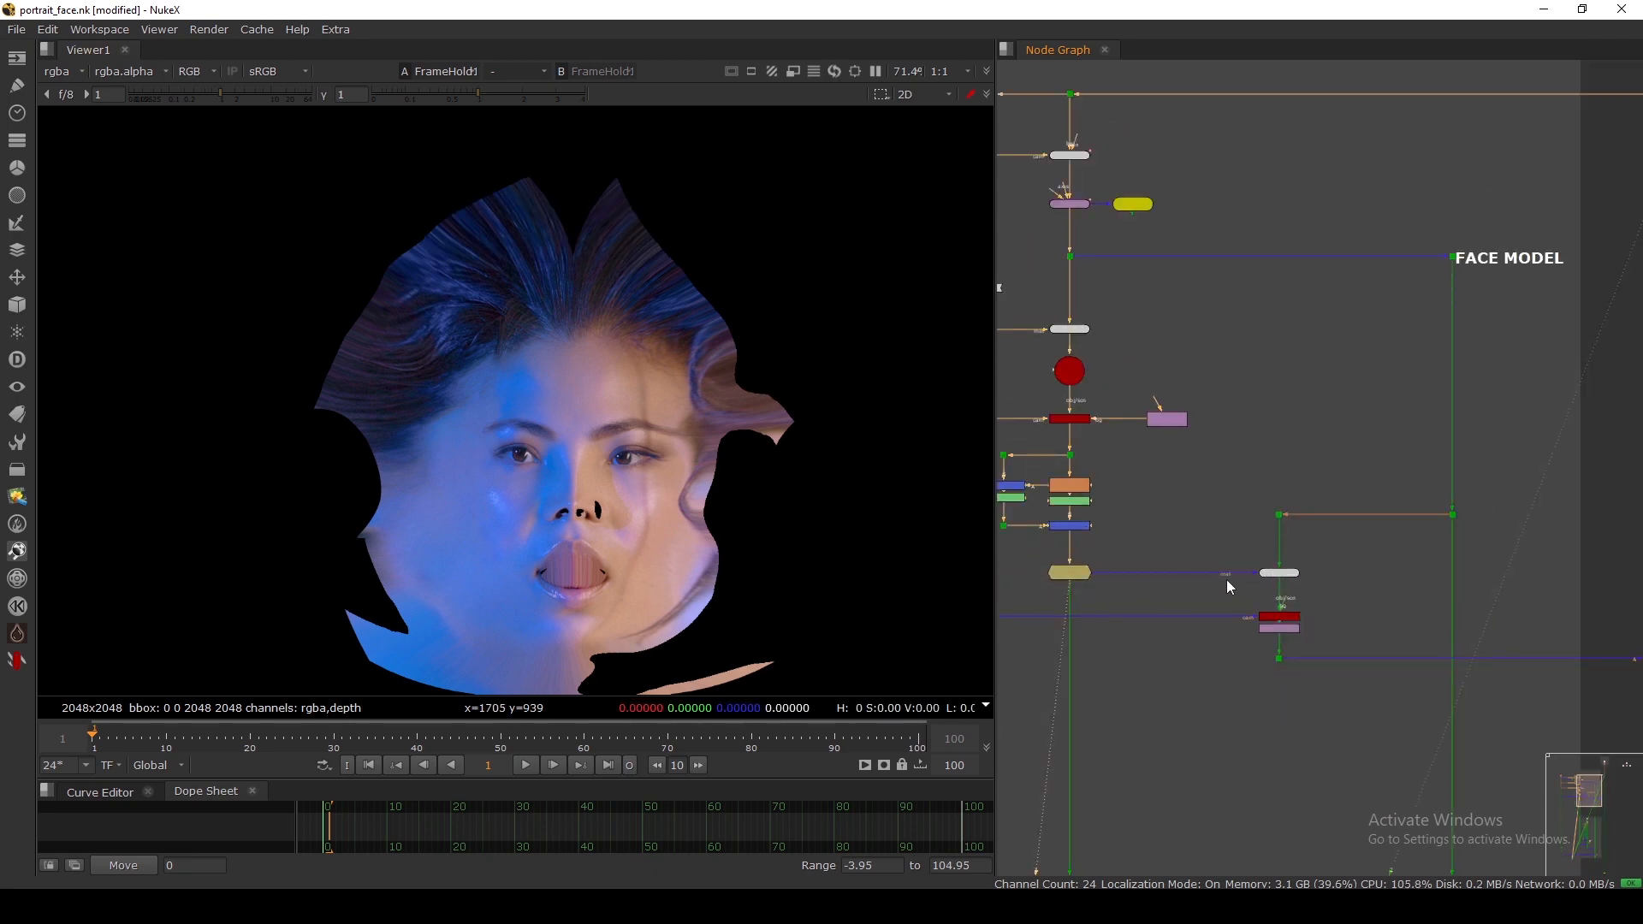
pyautogui.scroll(3, 1228, 578)
pyautogui.scroll(-3, 1349, 471)
pyautogui.scroll(2, 1348, 471)
pyautogui.moveTo(1273, 405); pyautogui.dragTo(1406, 491)
pyautogui.press('1')
pyautogui.click(1336, 555)
pyautogui.press('1')
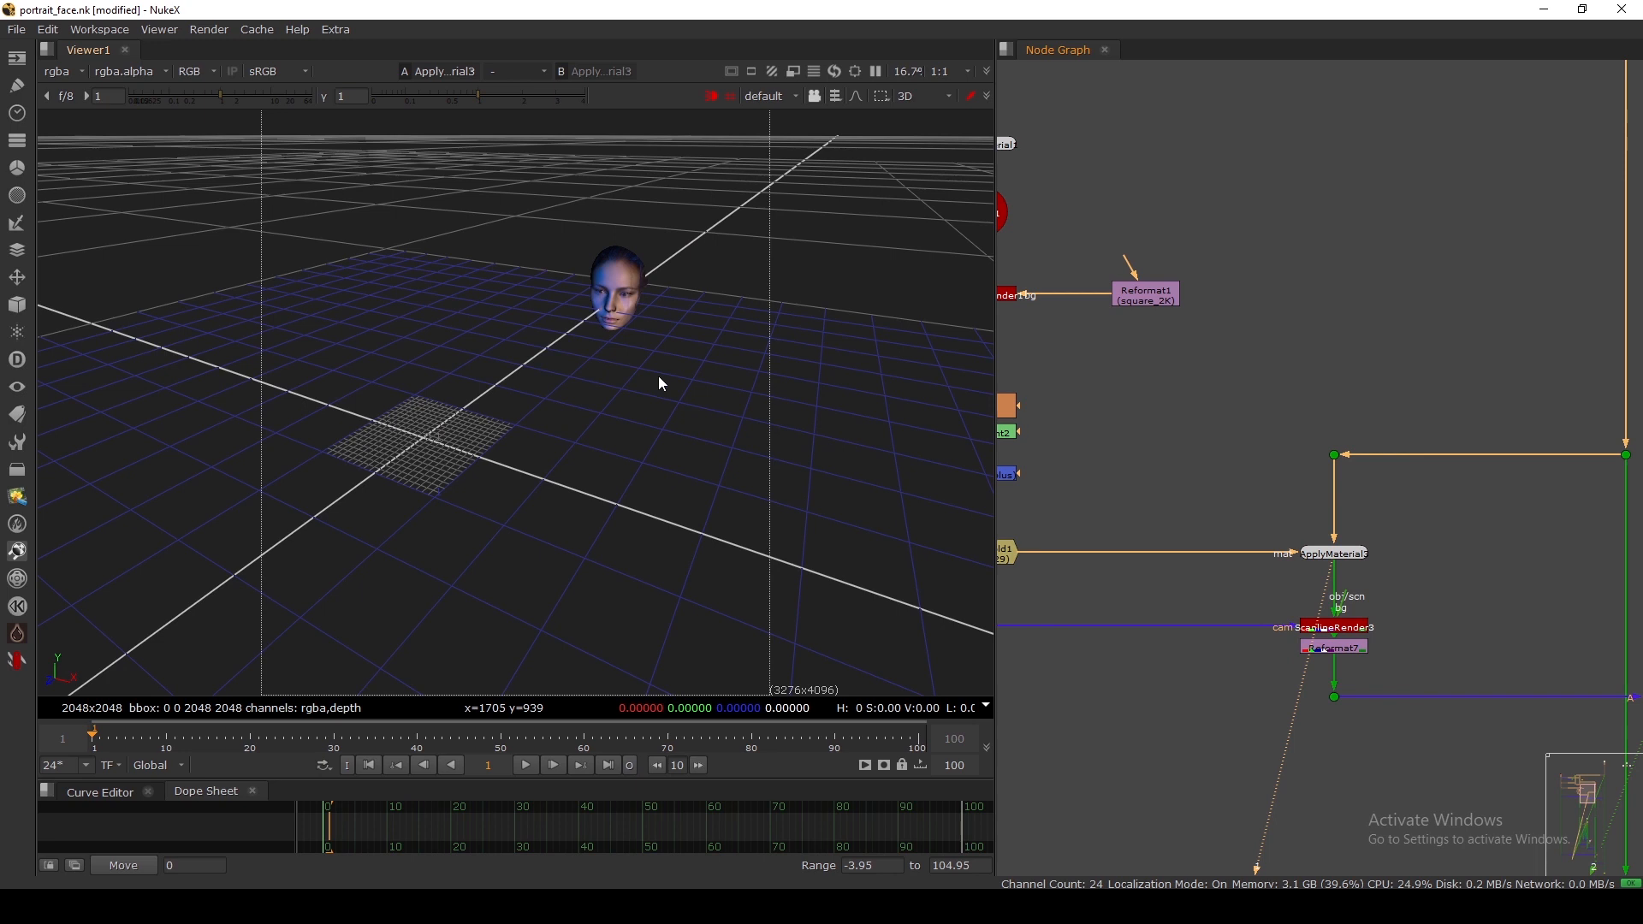
pyautogui.scroll(-5, 1249, 349)
pyautogui.scroll(1, 1125, 269)
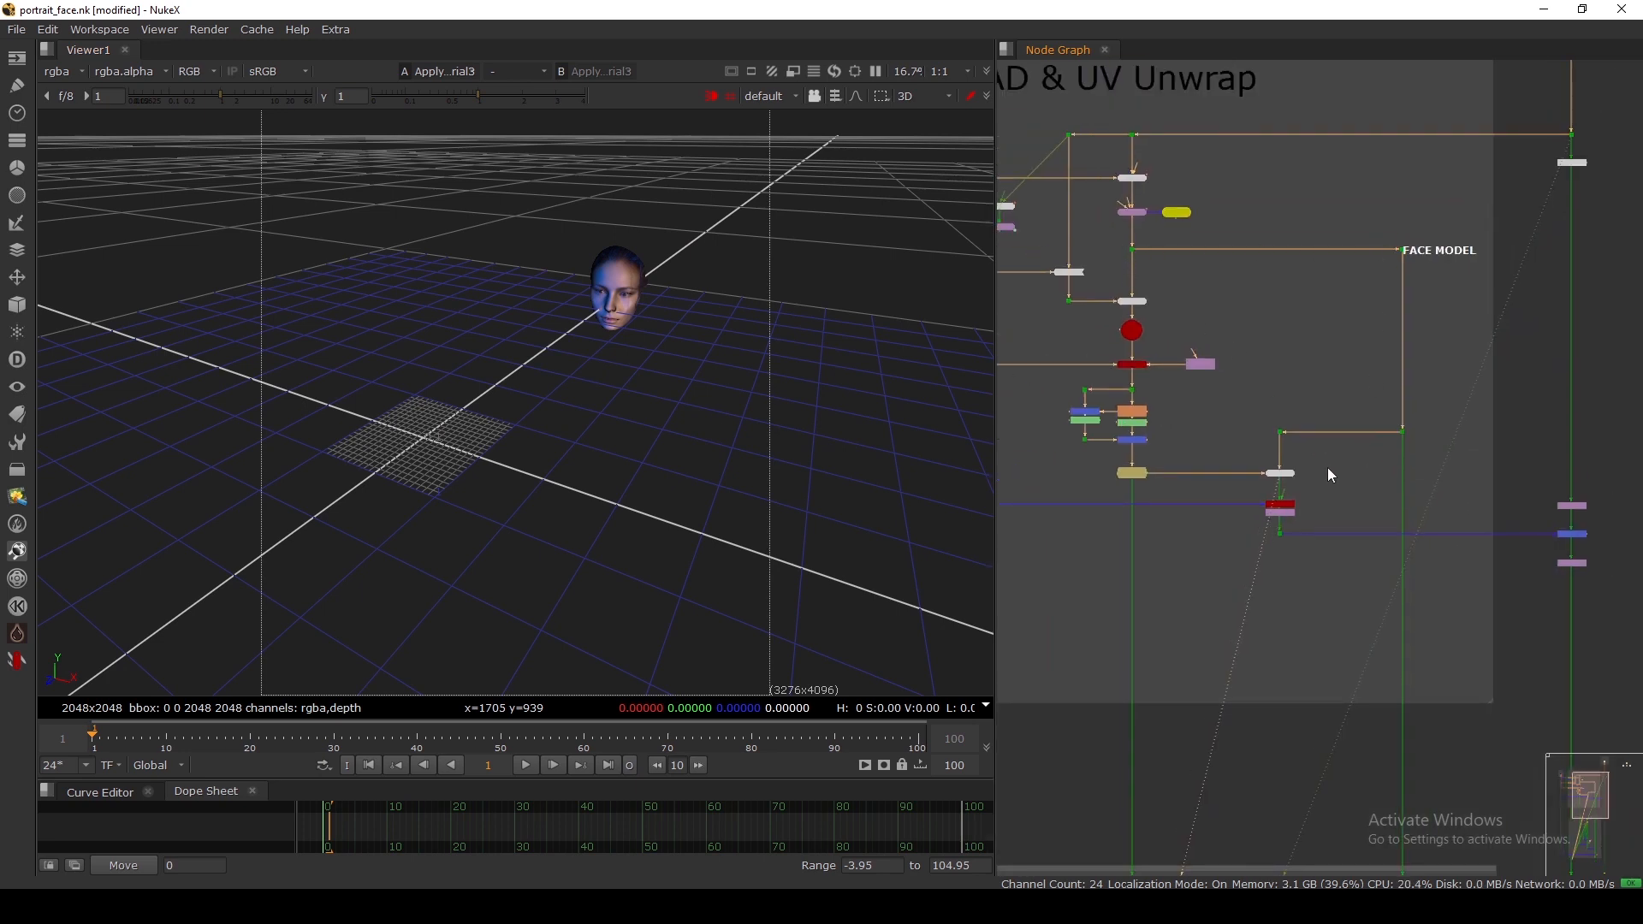
# Step: View ScanlineRender3 and follow its branch to Reformat8, fitting the merged portrait in the viewer
pyautogui.scroll(5, 1279, 495)
pyautogui.click(1272, 516)
pyautogui.press('1')
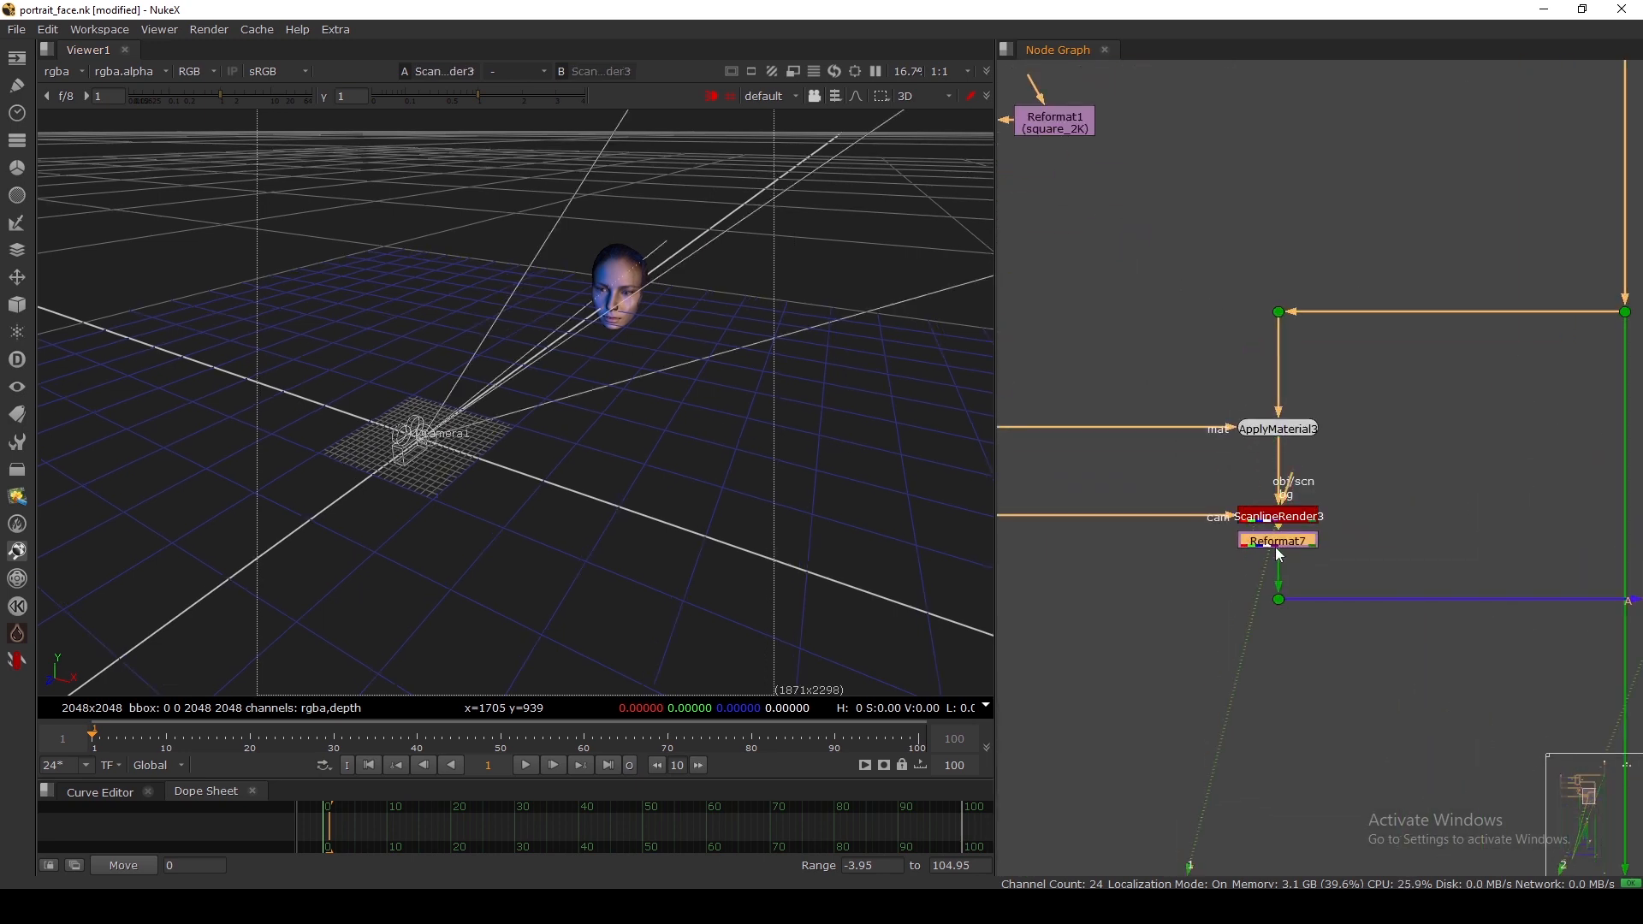
pyautogui.press('1')
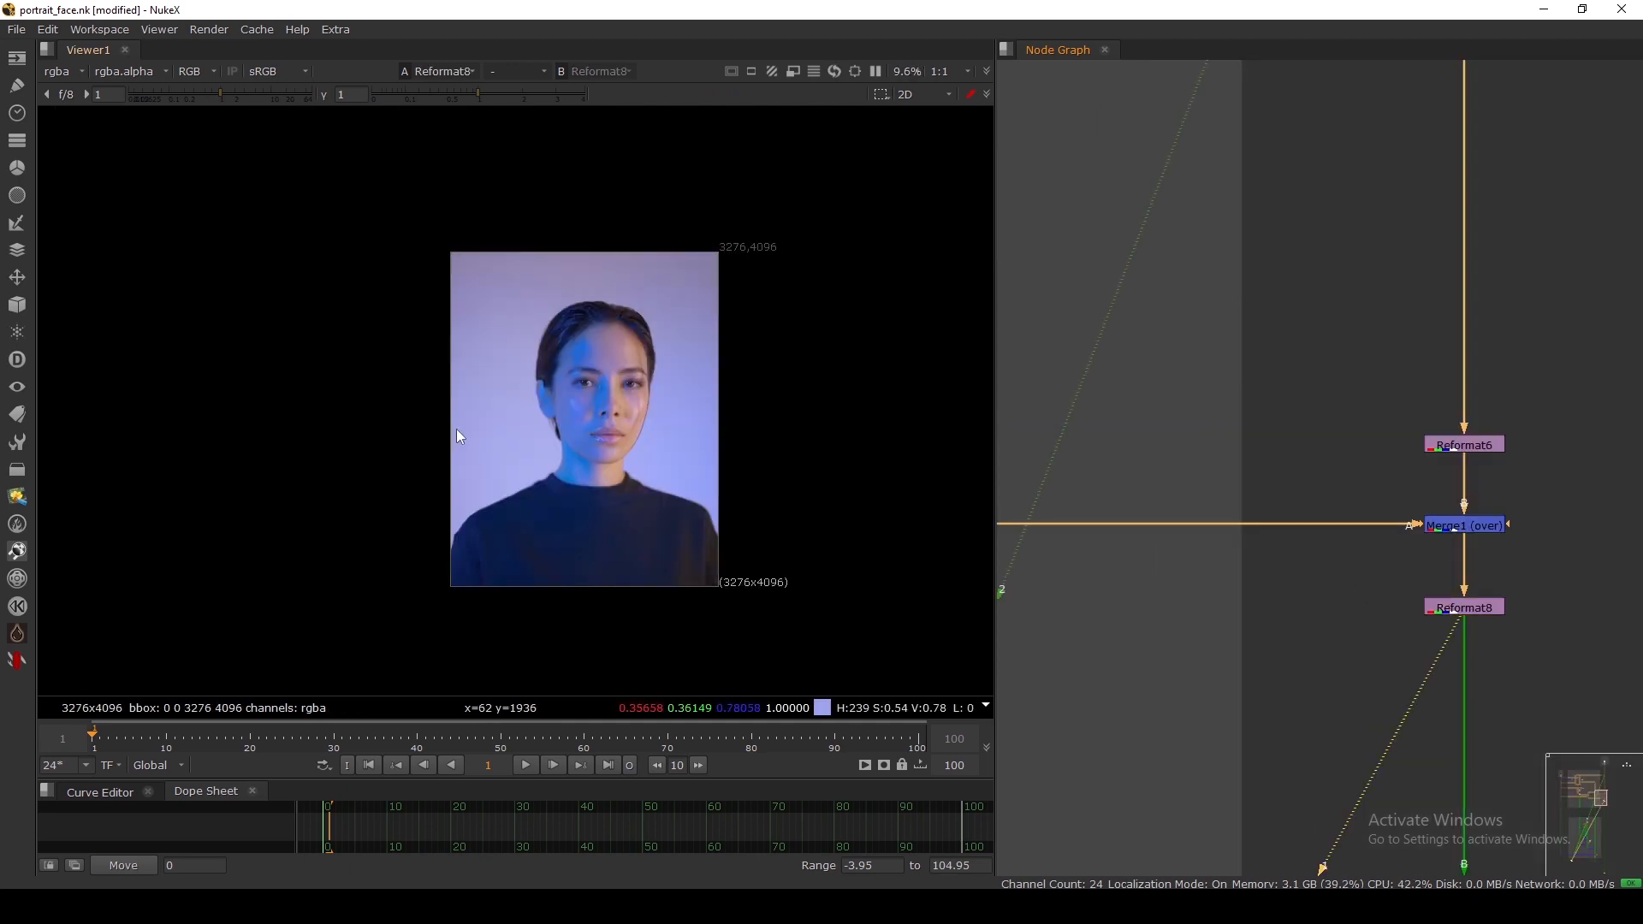
pyautogui.press('f')
# Step: Toggle Merge1 (over) off and on to compare the portrait with and without the retouched face, inspecting the skin up close
pyautogui.press('d')
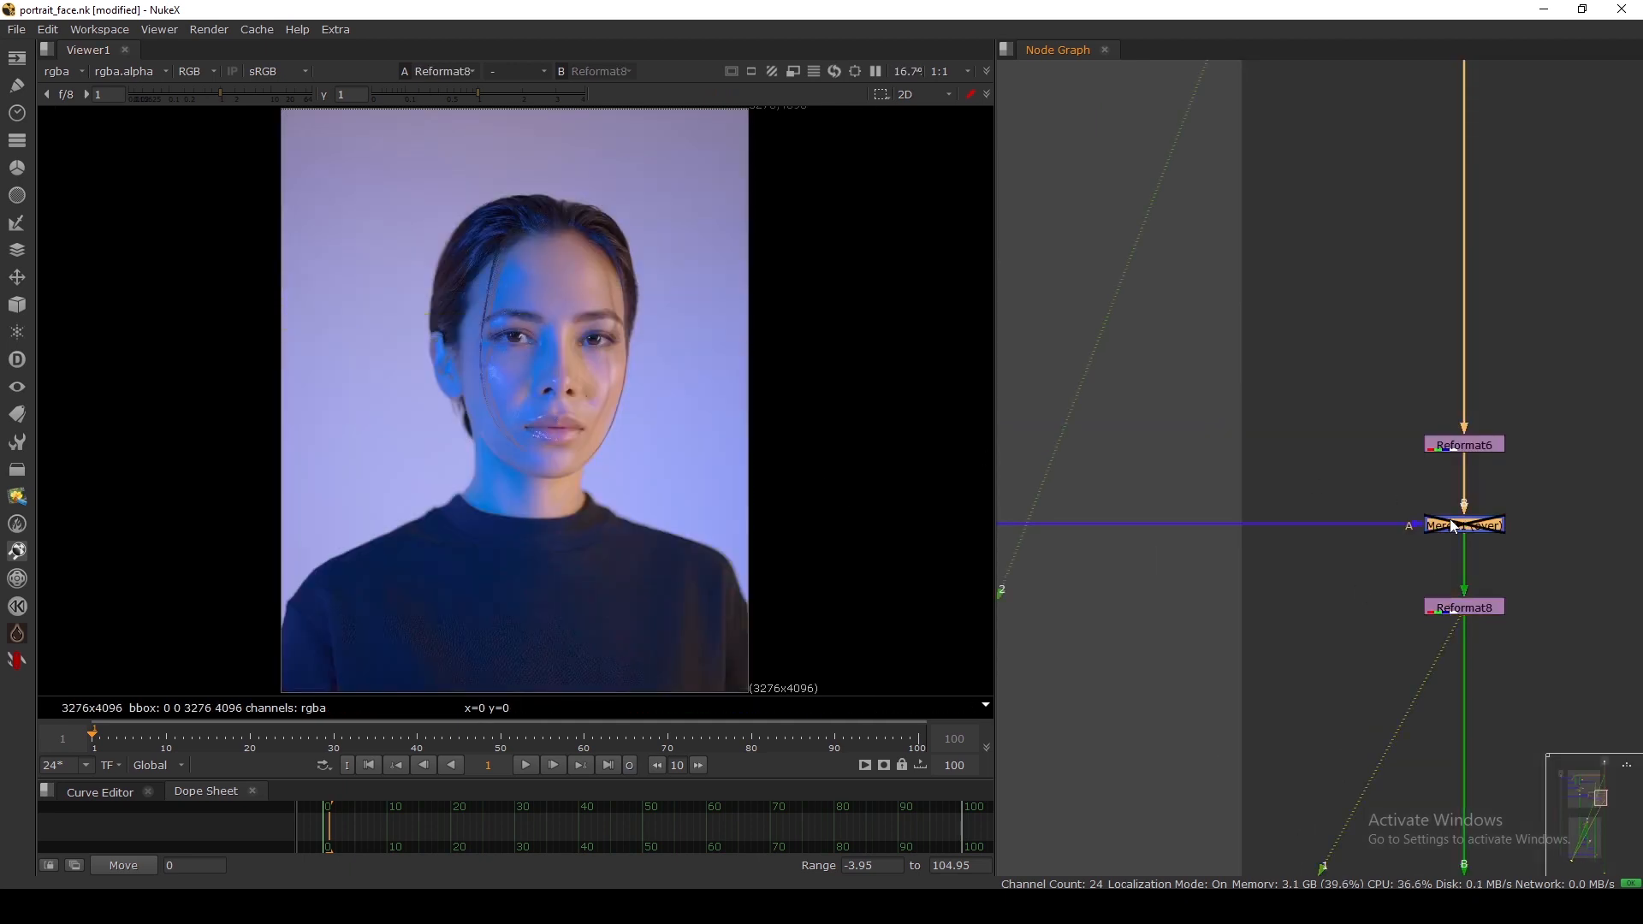
pyautogui.press('d')
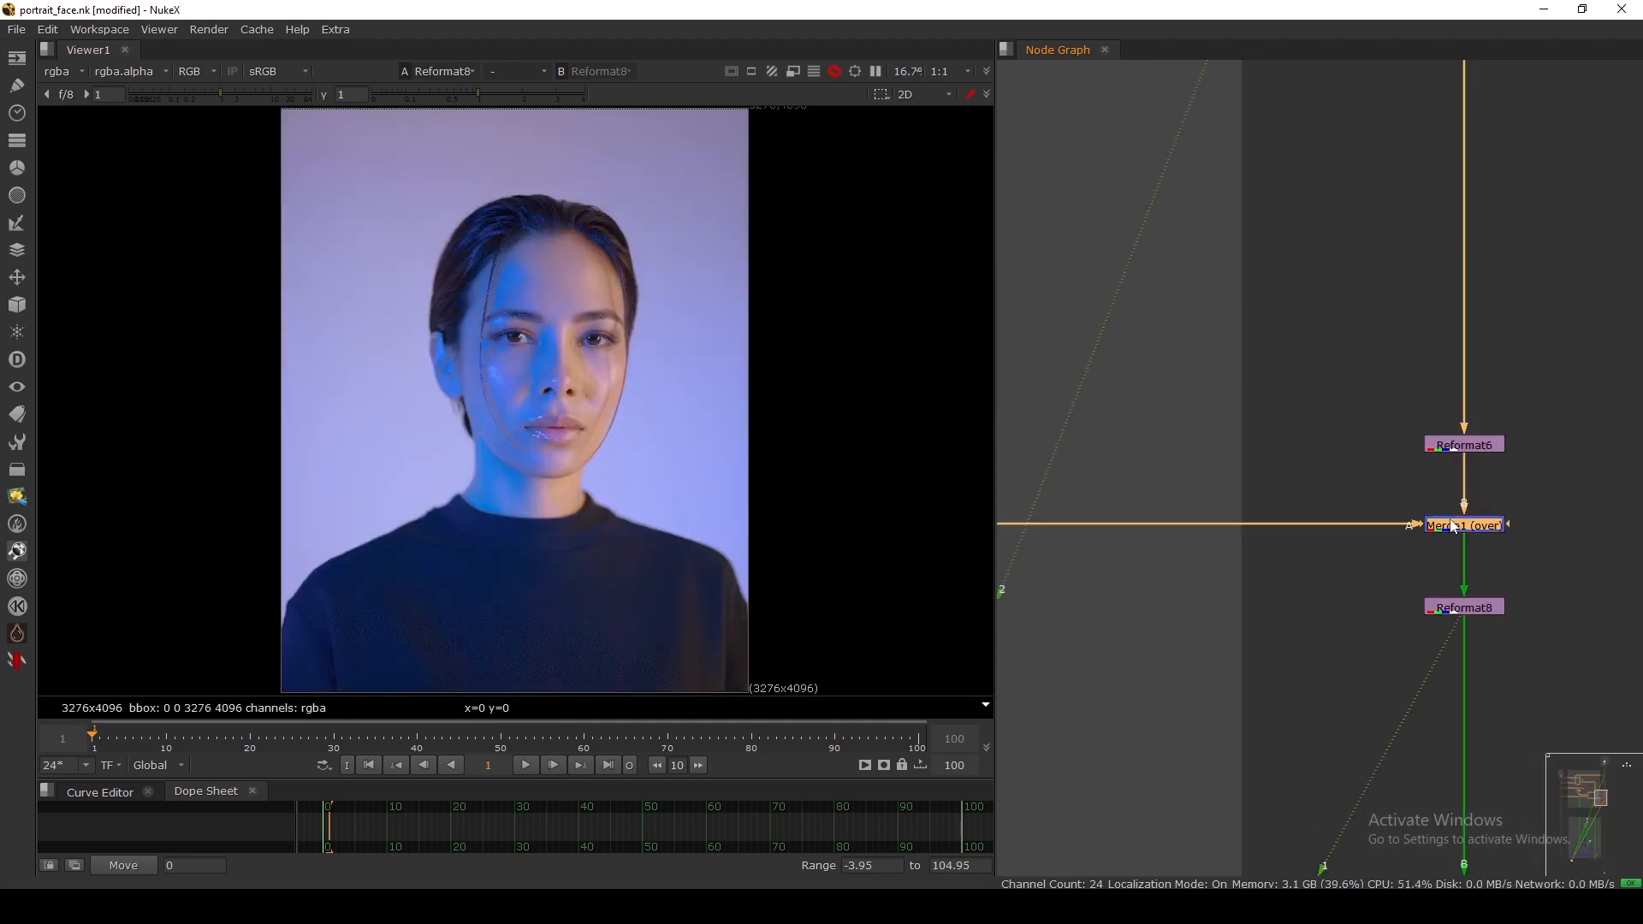
pyautogui.press('d')
pyautogui.press('d')
pyautogui.press('d')
pyautogui.press('d')
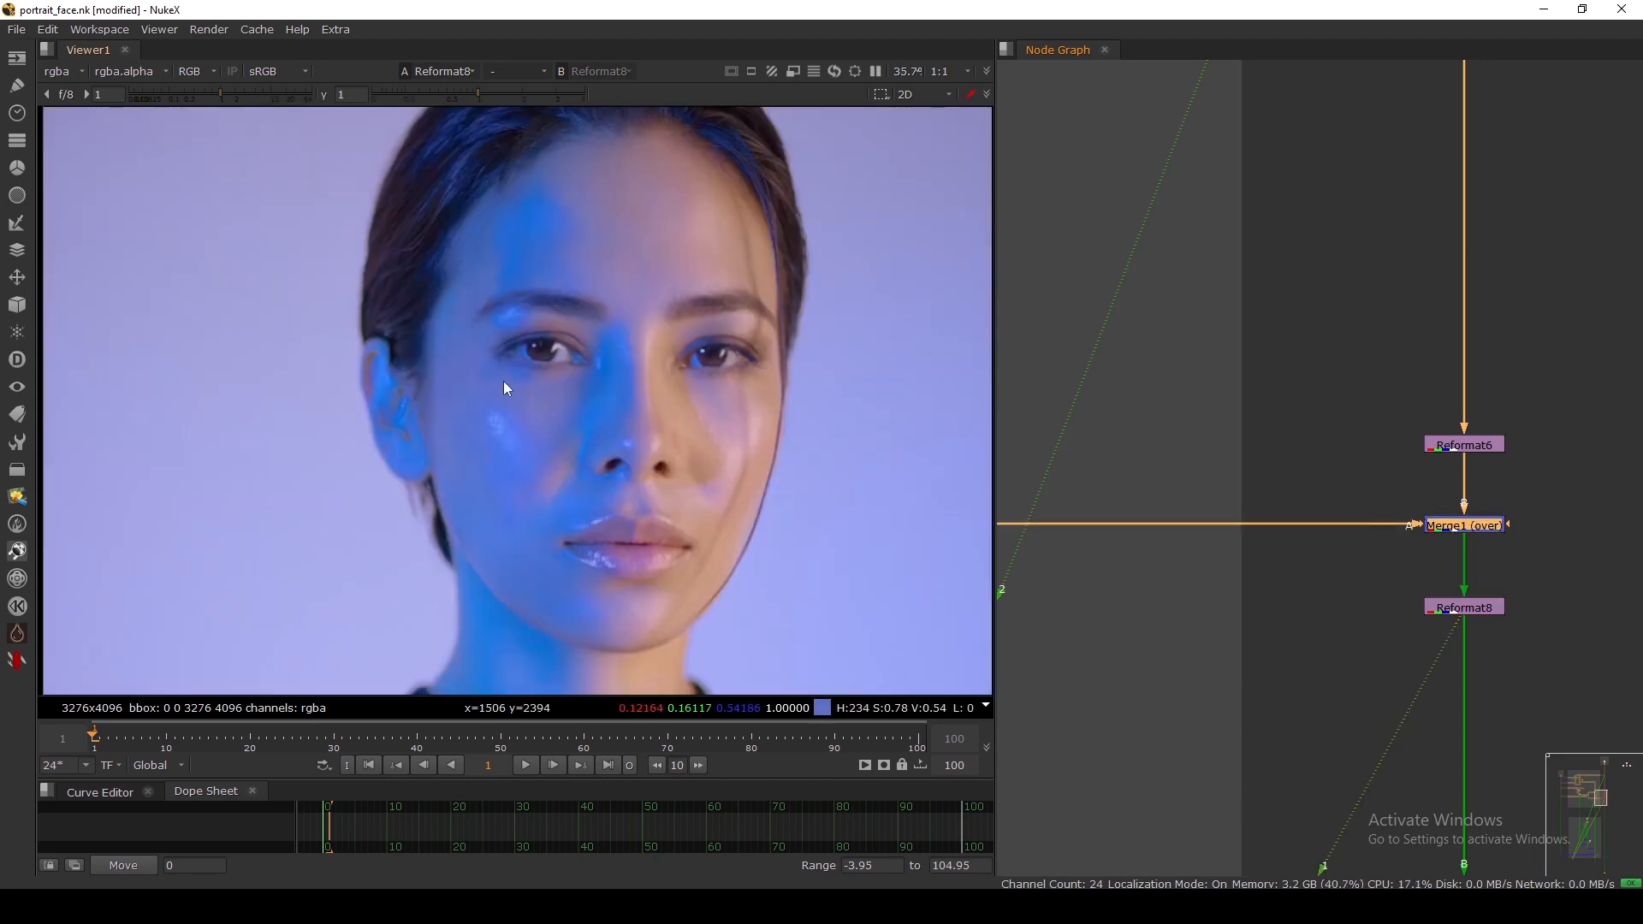
pyautogui.press('d')
pyautogui.press('d')
pyautogui.press('d')
pyautogui.press('+')
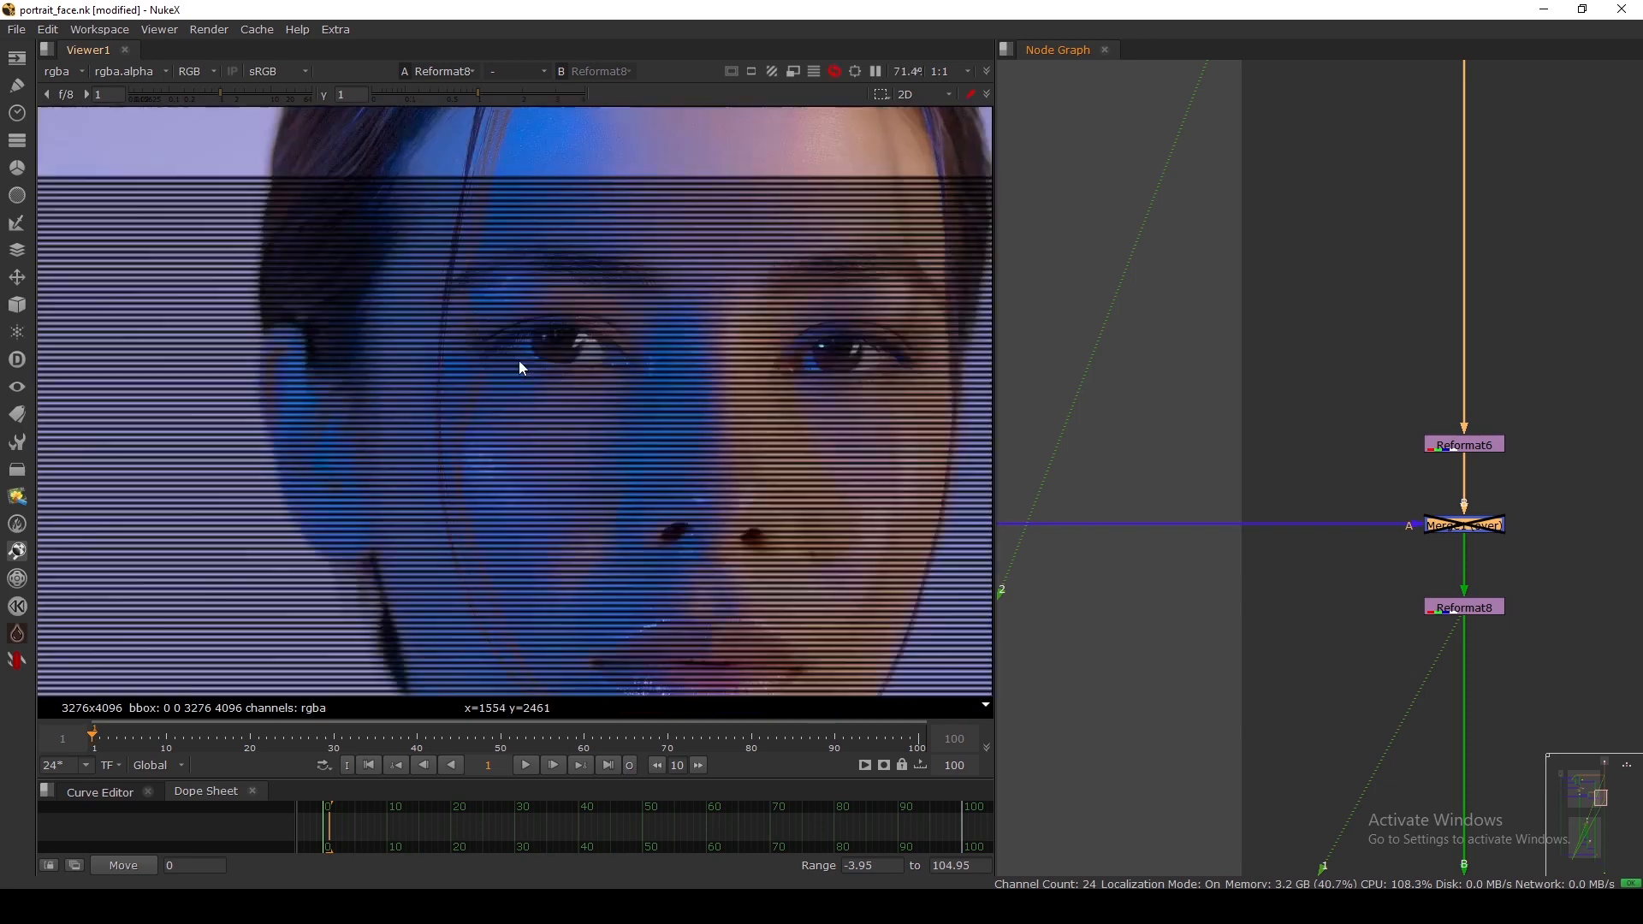
pyautogui.press('d')
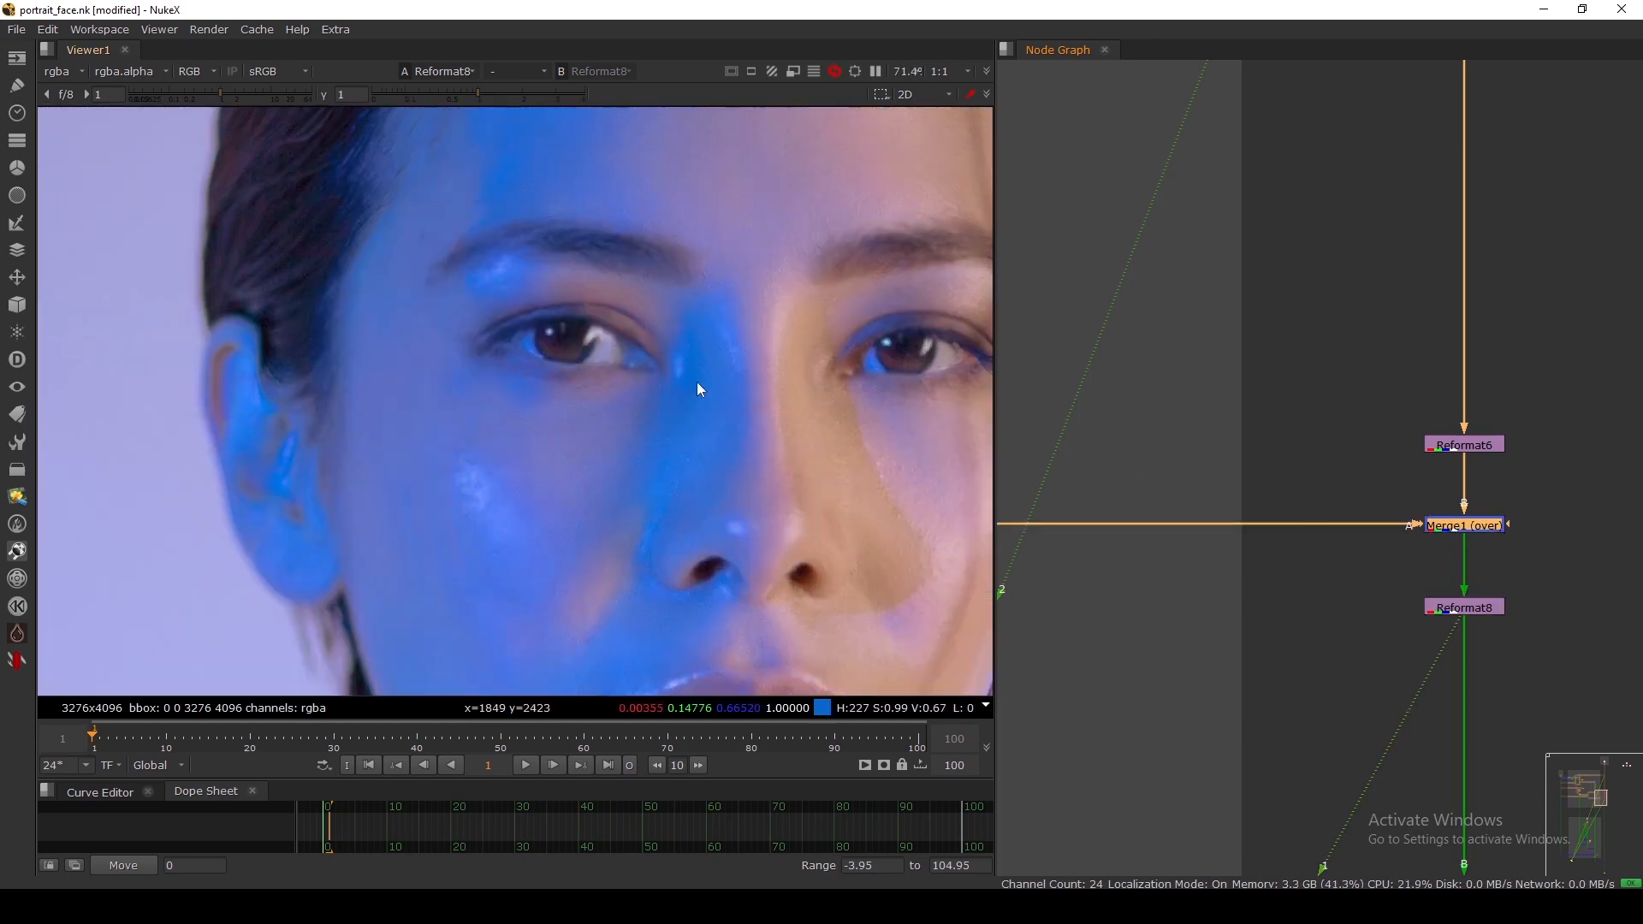
# Step: Show ScanlineRender3 in the viewer and examine the rendered head within its frame
pyautogui.scroll(-5, 1288, 447)
pyautogui.moveTo(1201, 449); pyautogui.dragTo(1327, 490, button='middle')
pyautogui.scroll(3, 1171, 495)
pyautogui.scroll(2, 1173, 498)
pyautogui.click(1225, 467)
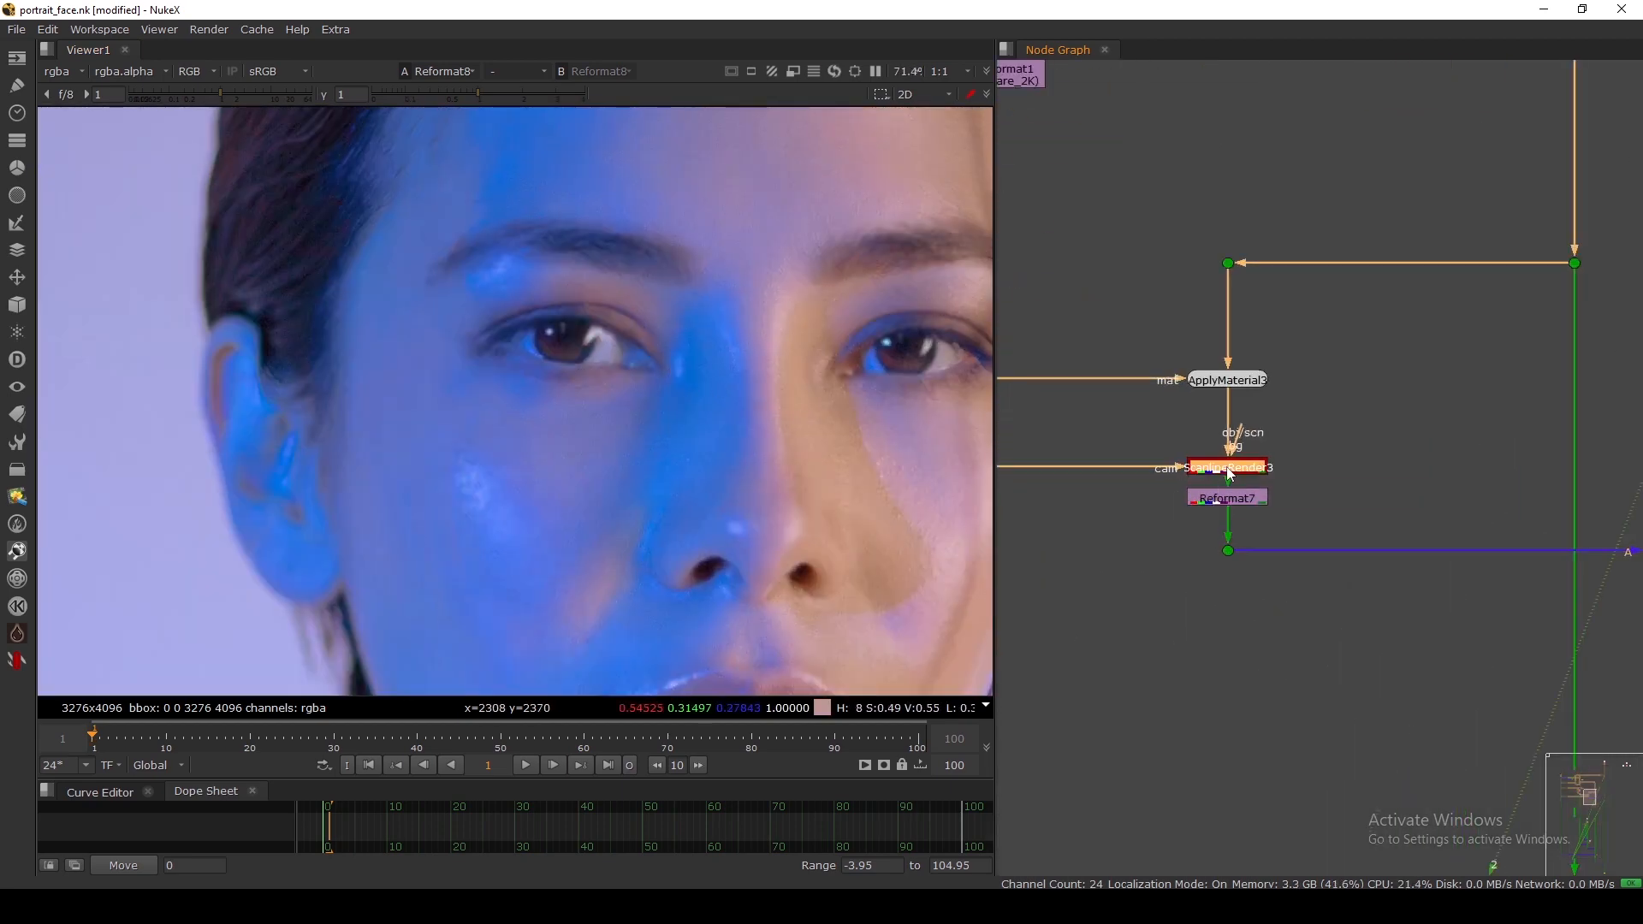
pyautogui.press('1')
pyautogui.press('f')
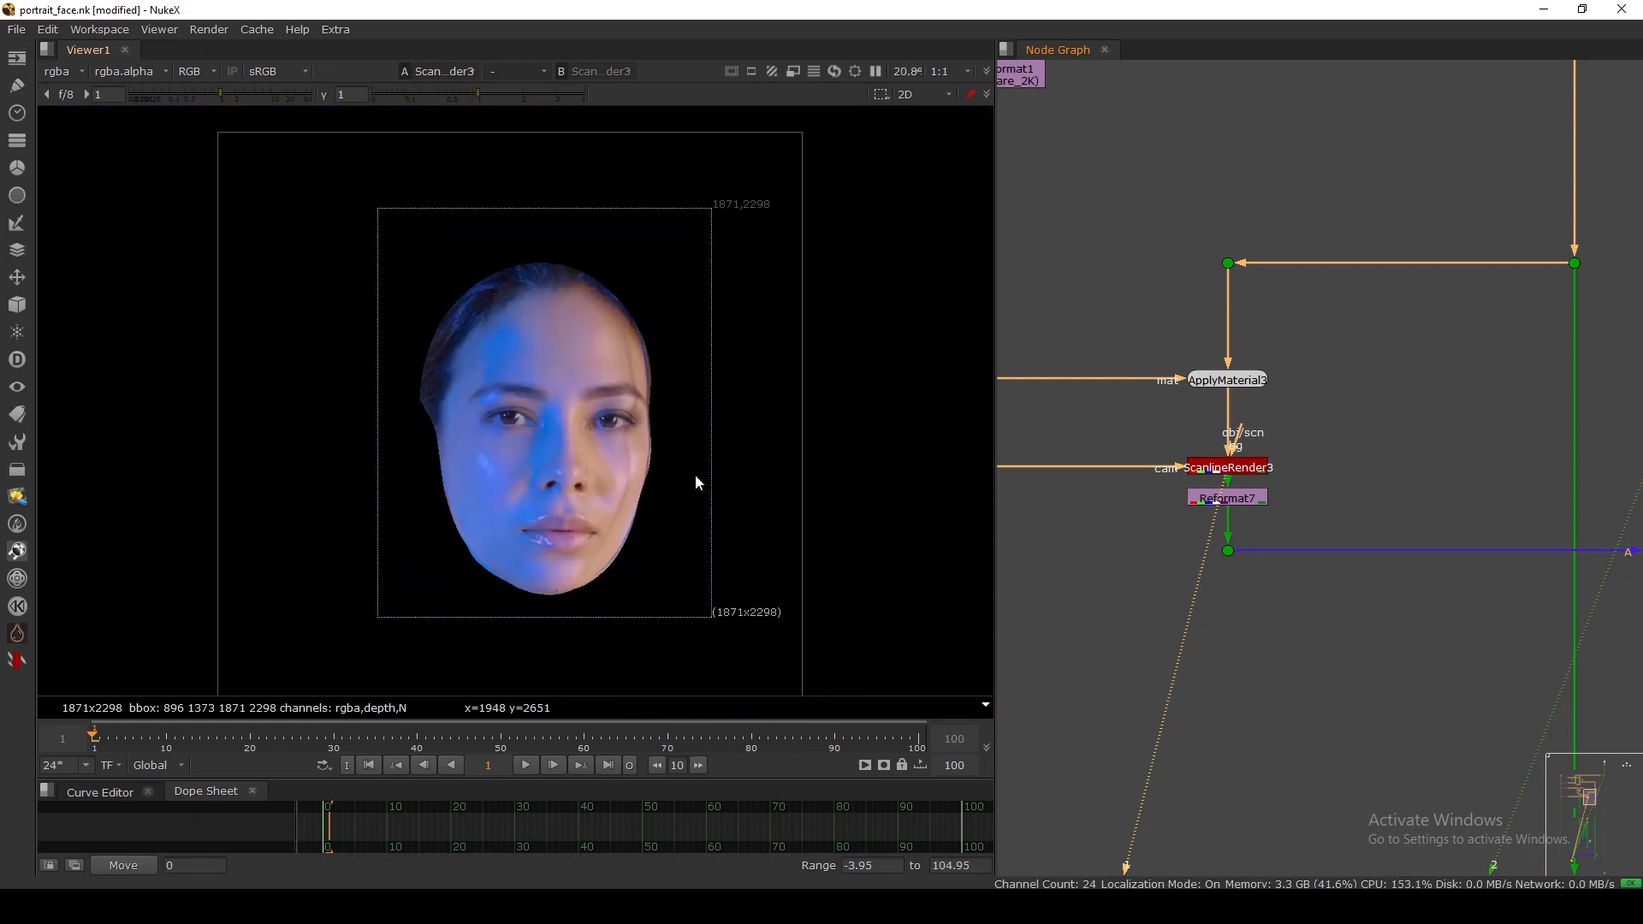
pyautogui.scroll(-5, 694, 475)
pyautogui.scroll(2, 721, 428)
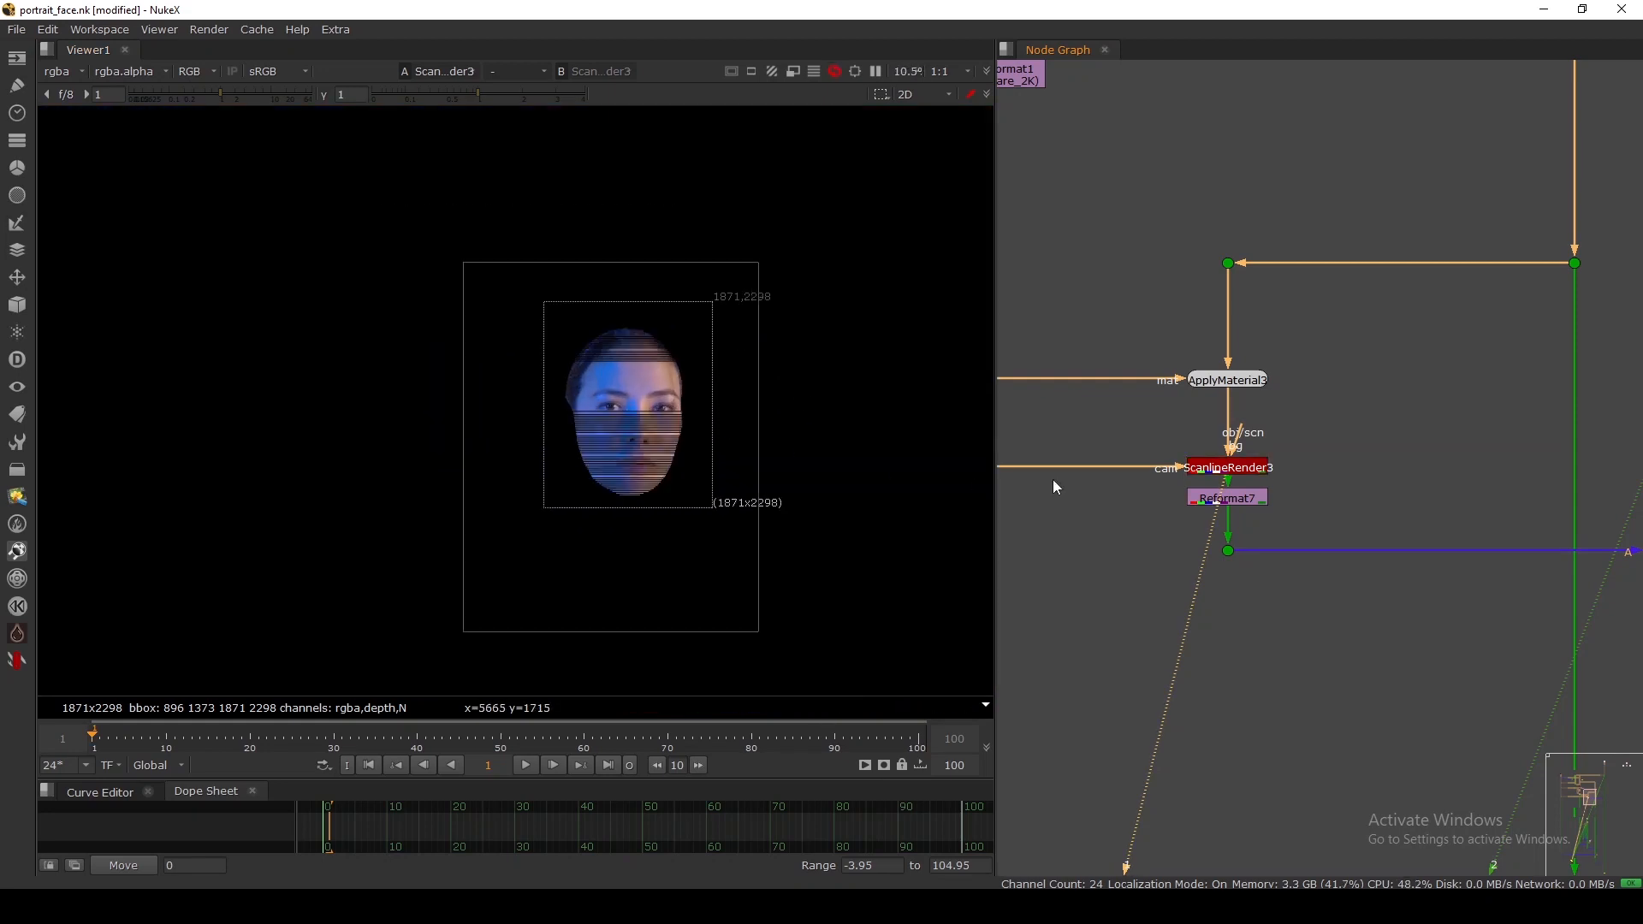
# Step: Show Reformat7 in the viewer and check its scale settings in its properties
pyautogui.click(1210, 501)
pyautogui.press('1')
pyautogui.doubleClick(1202, 499)
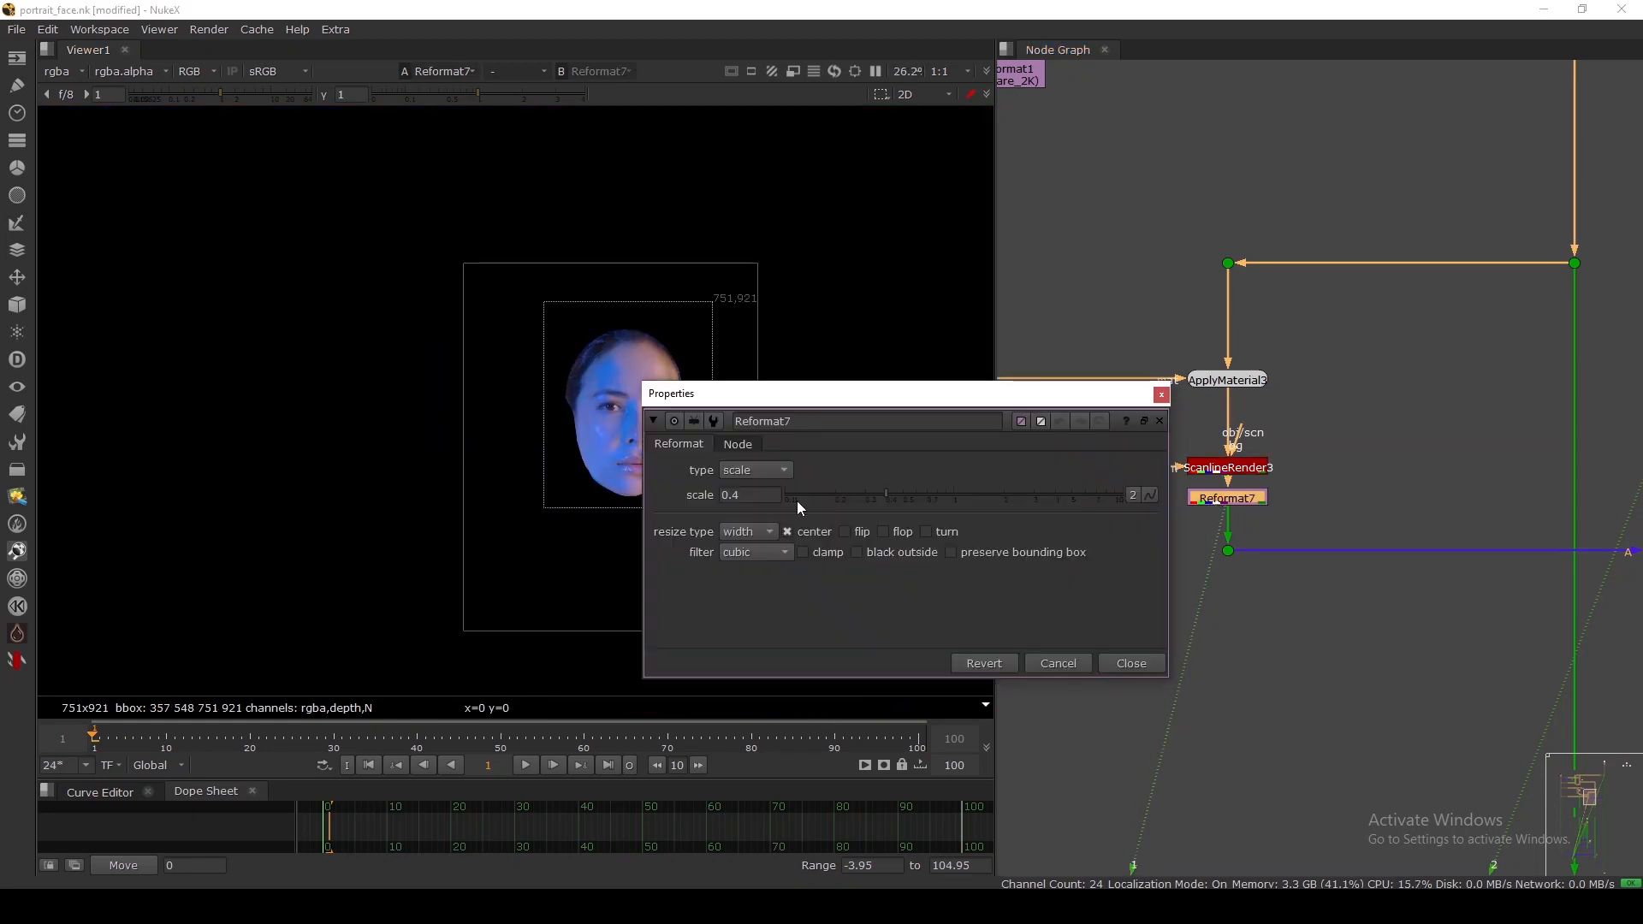
pyautogui.click(1124, 661)
pyautogui.scroll(-3, 1280, 556)
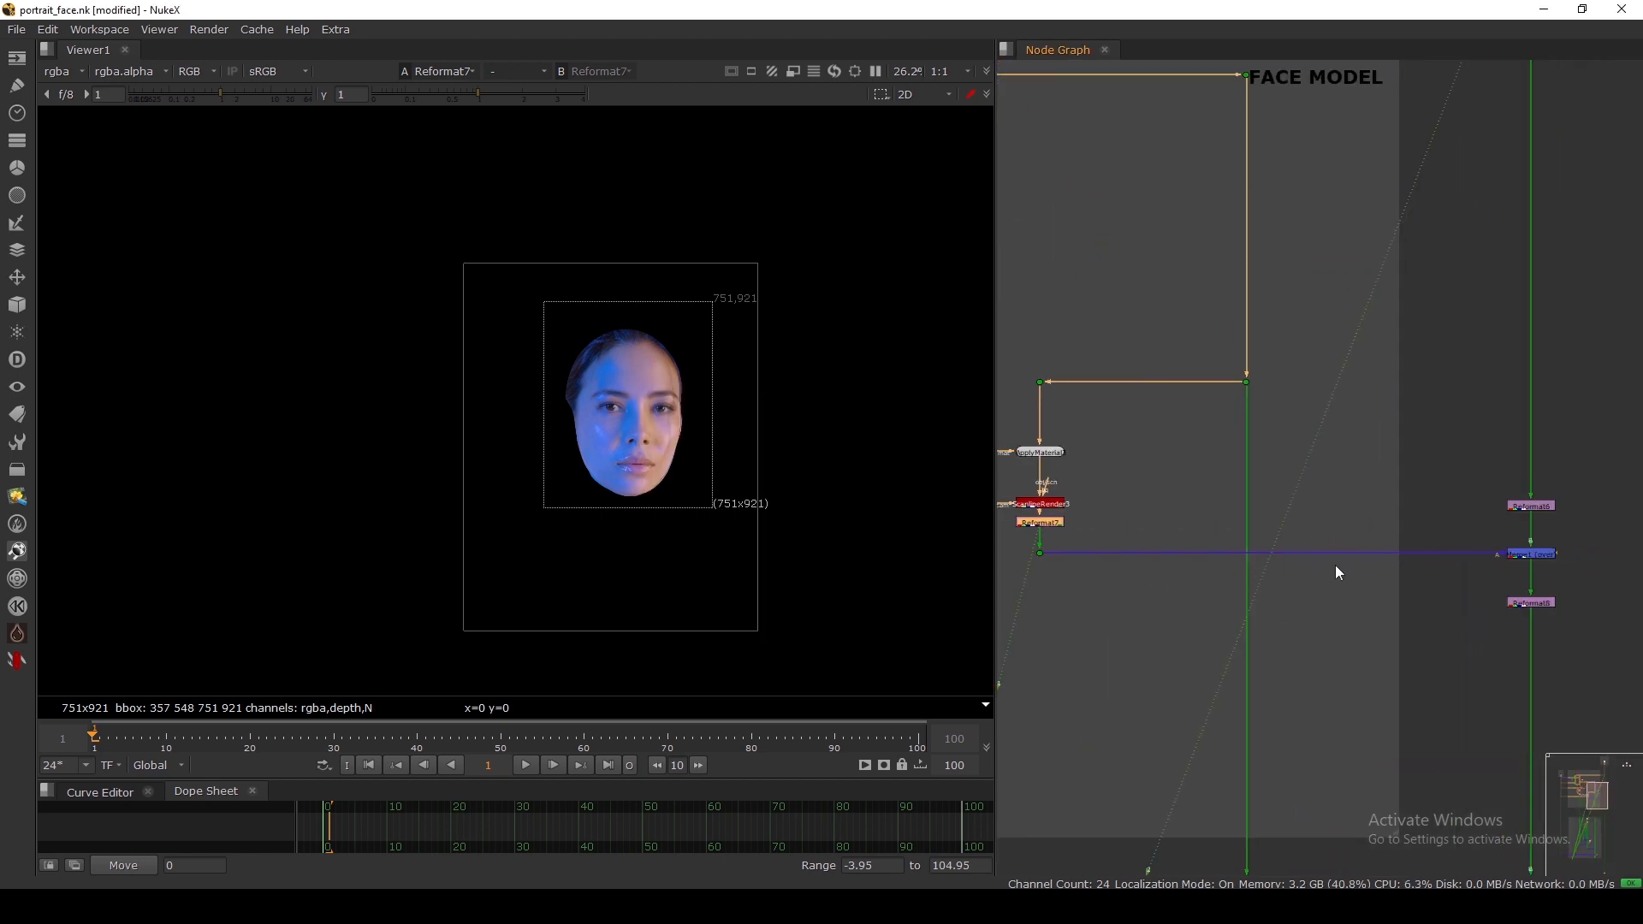
# Step: Fit Reformat8 in the viewer and toggle Merge1 (over) off and on to compare the portrait
pyautogui.click(1591, 623)
pyautogui.press('1')
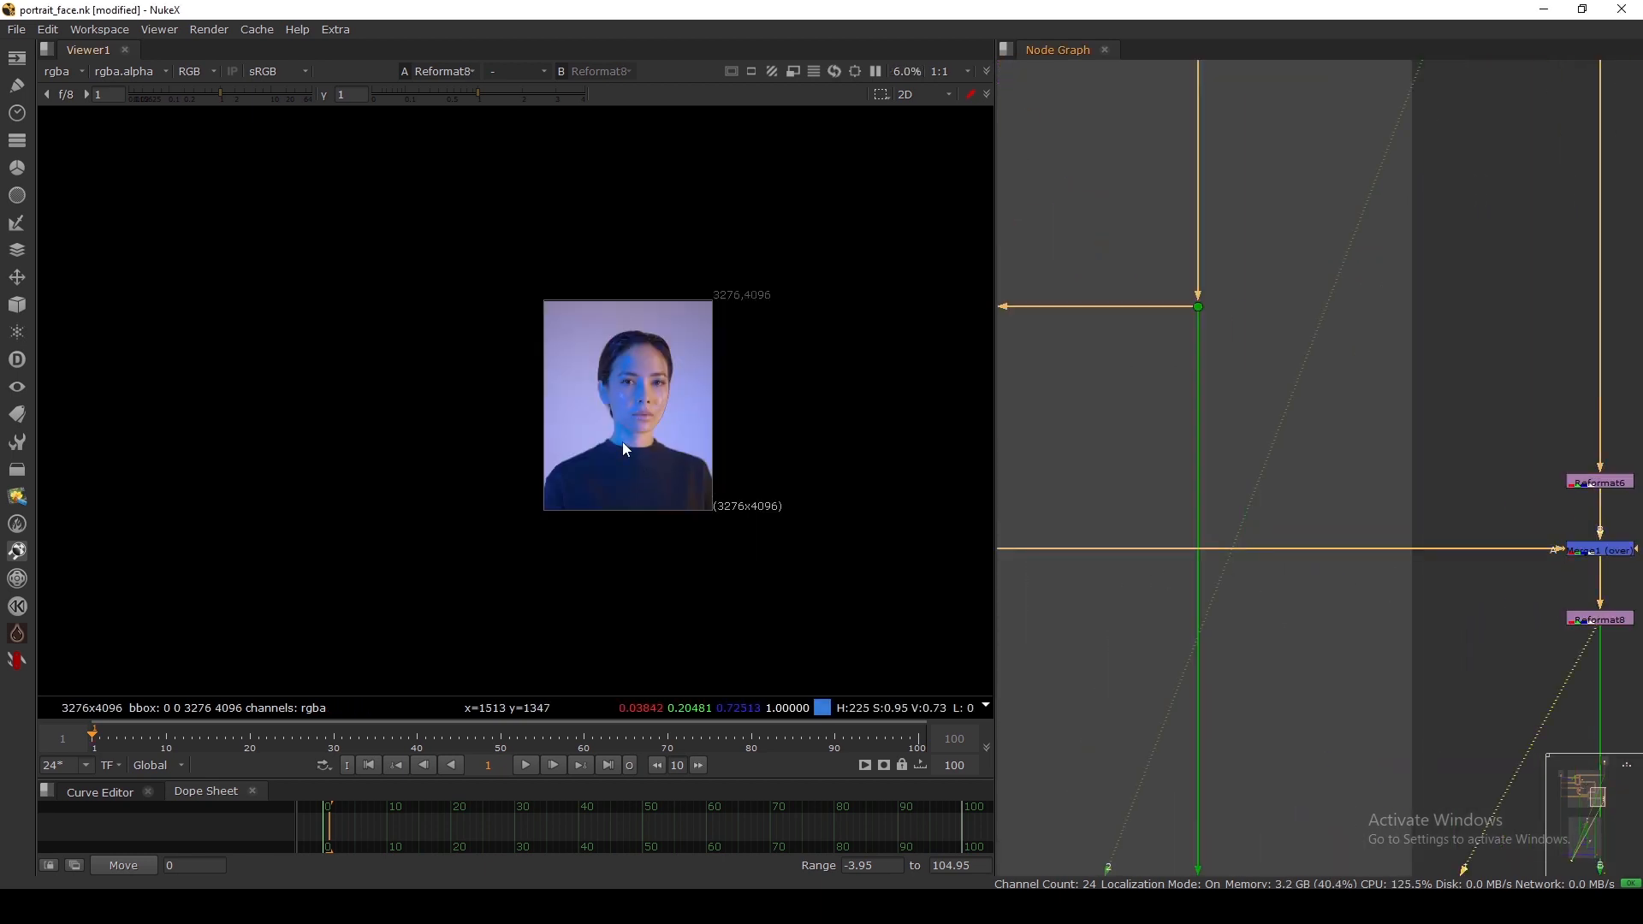
pyautogui.press('f')
pyautogui.moveTo(1317, 509); pyautogui.dragTo(997, 446, button='middle')
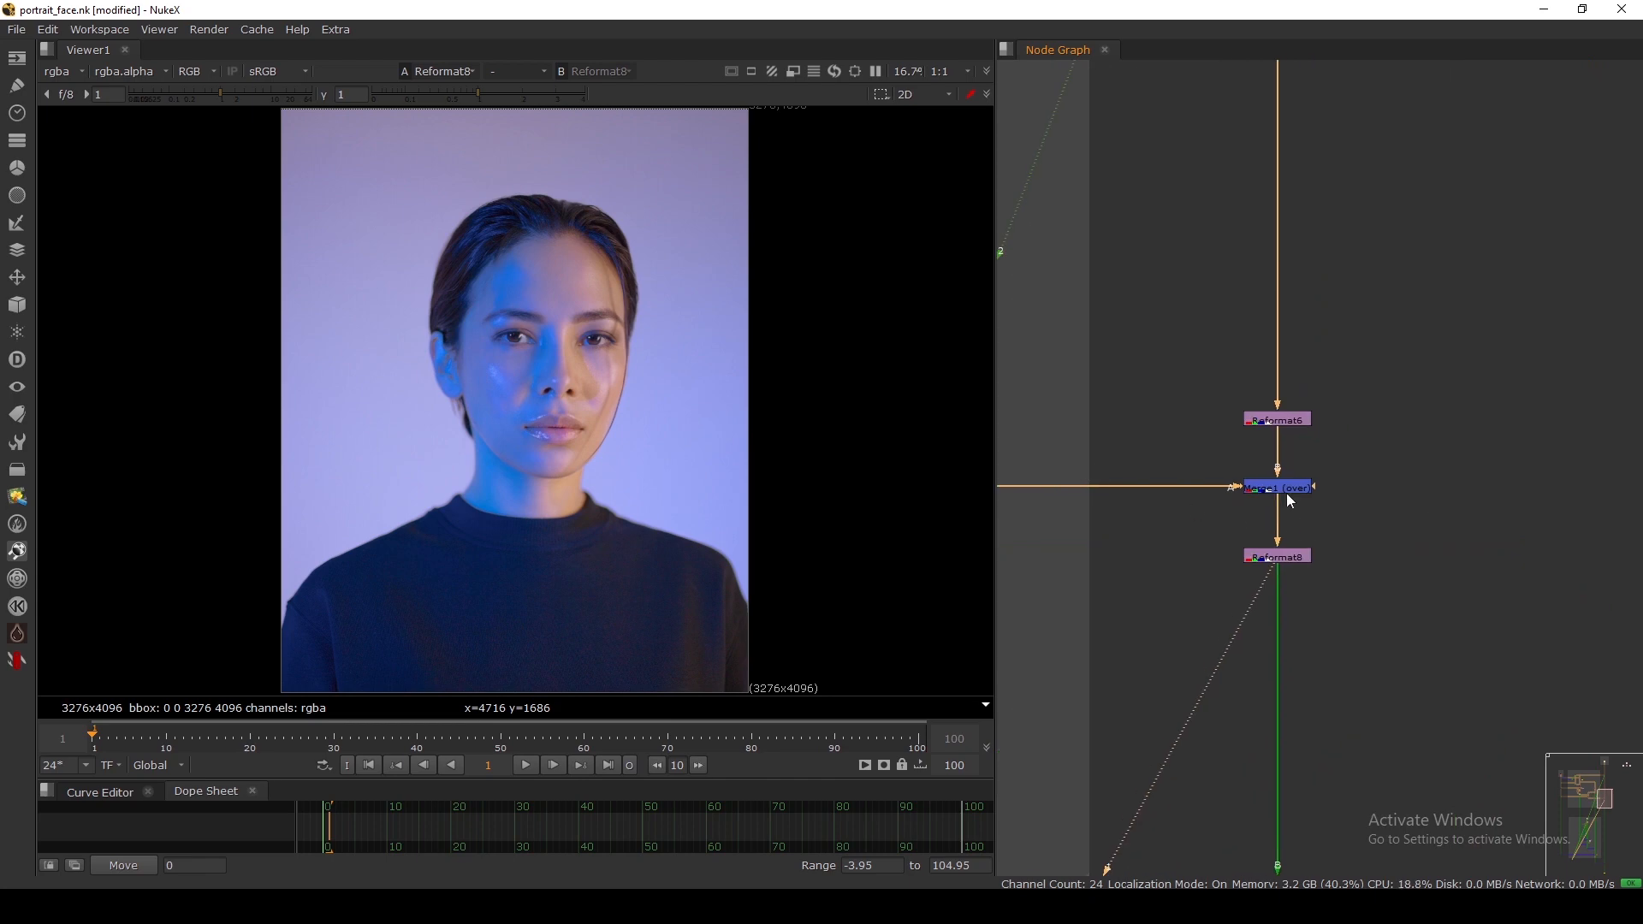
pyautogui.press('d')
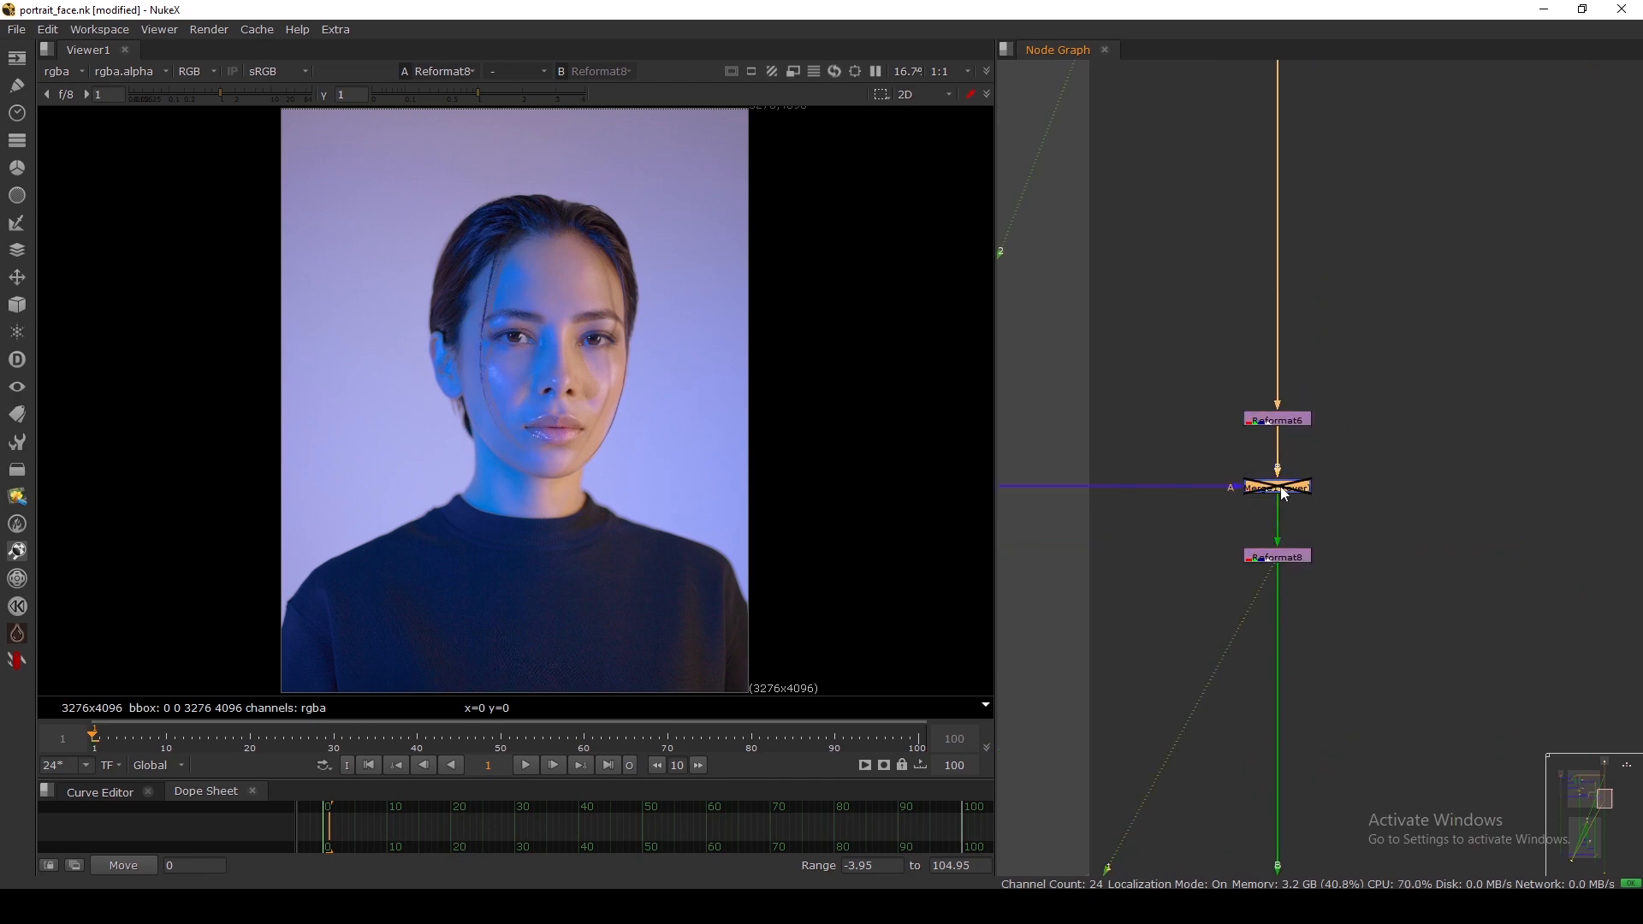
pyautogui.press('d')
# Step: Go to the Sticker section and show the Read5 panda image in the viewer
pyautogui.scroll(-7, 1224, 506)
pyautogui.moveTo(1136, 734); pyautogui.dragTo(1217, 601, button='middle')
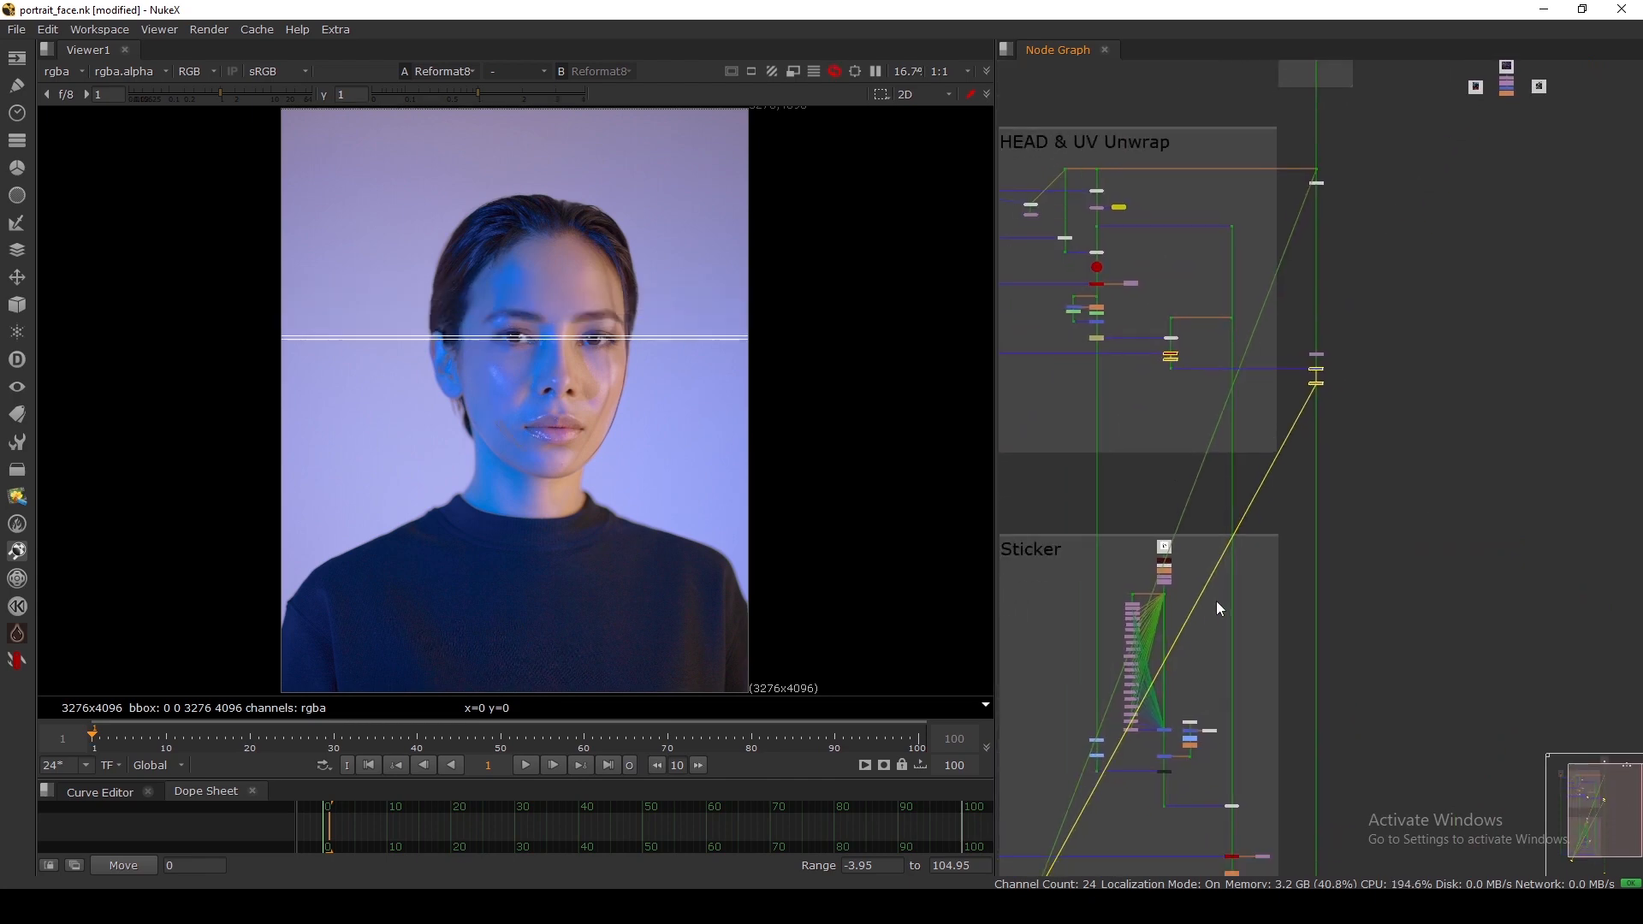
pyautogui.scroll(4, 1193, 500)
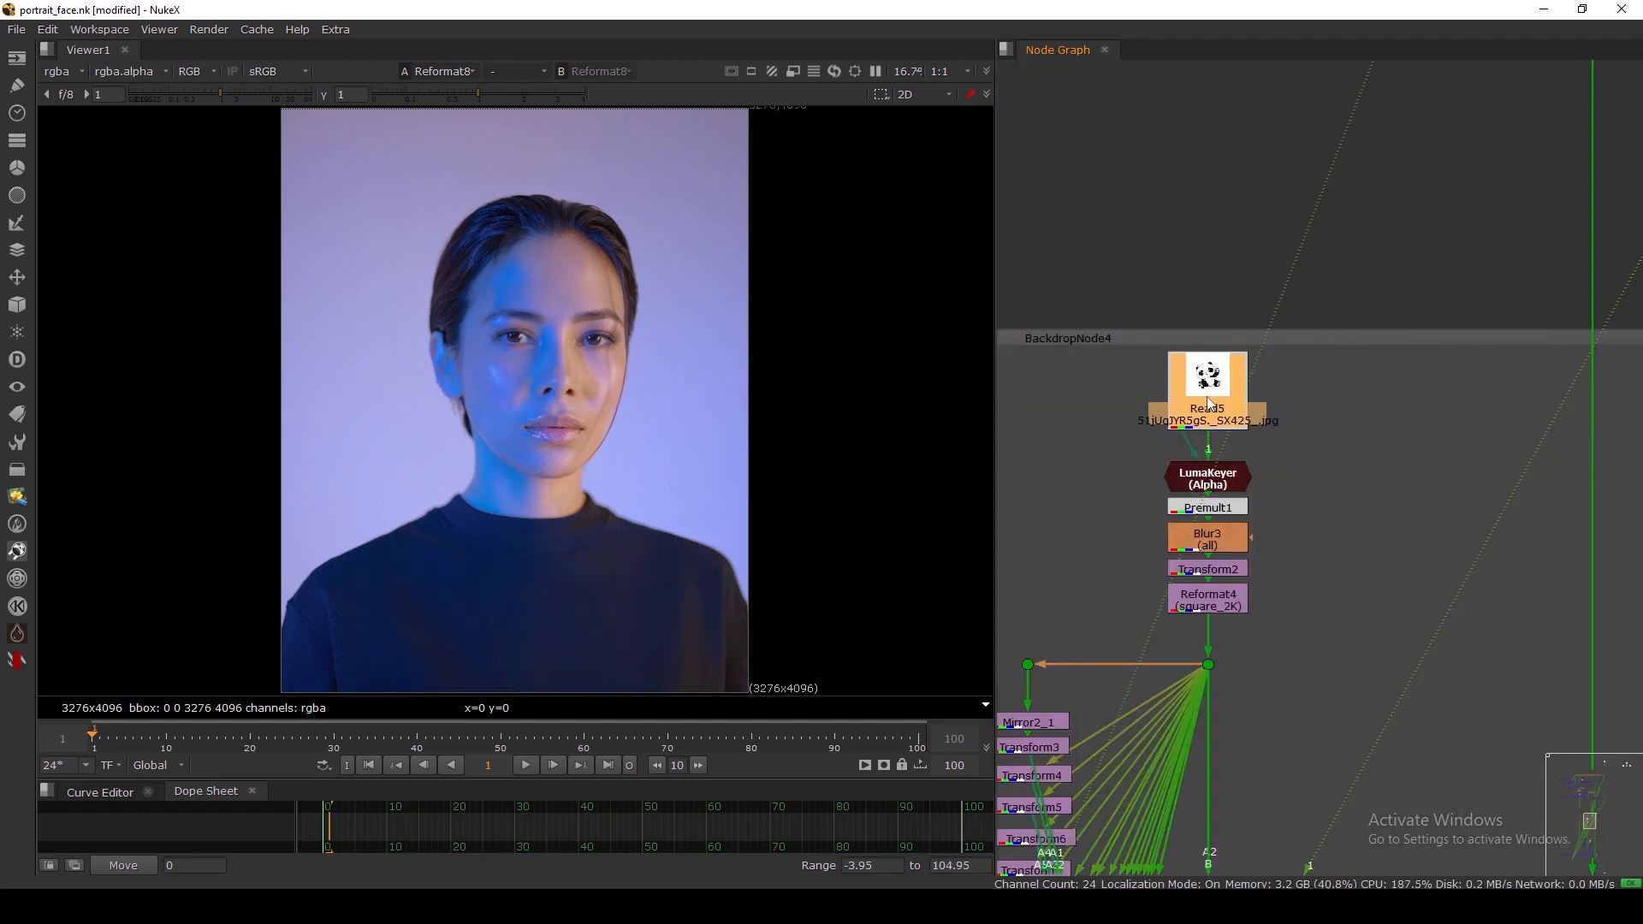
pyautogui.press('1')
pyautogui.scroll(-7, 1207, 413)
pyautogui.moveTo(1196, 640); pyautogui.dragTo(1219, 467, button='middle')
pyautogui.scroll(3, 1219, 466)
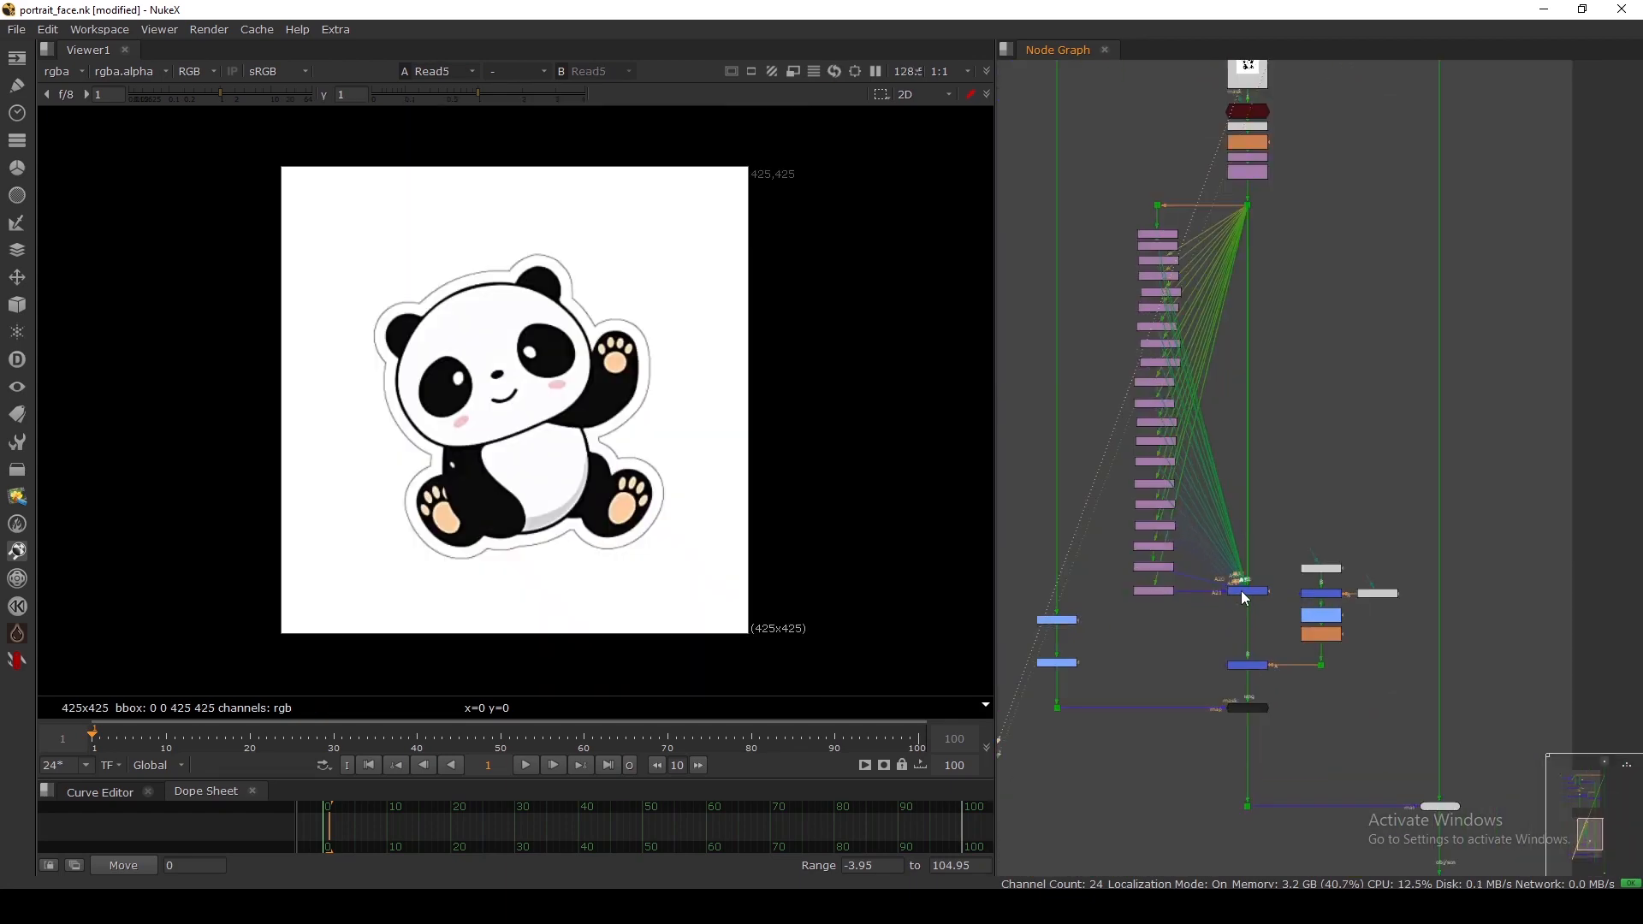
# Step: Show Merge5 (over) in the viewer and examine the combined panda stickers and their Transform branches
pyautogui.click(1247, 591)
pyautogui.press('1')
pyautogui.scroll(2, 1305, 668)
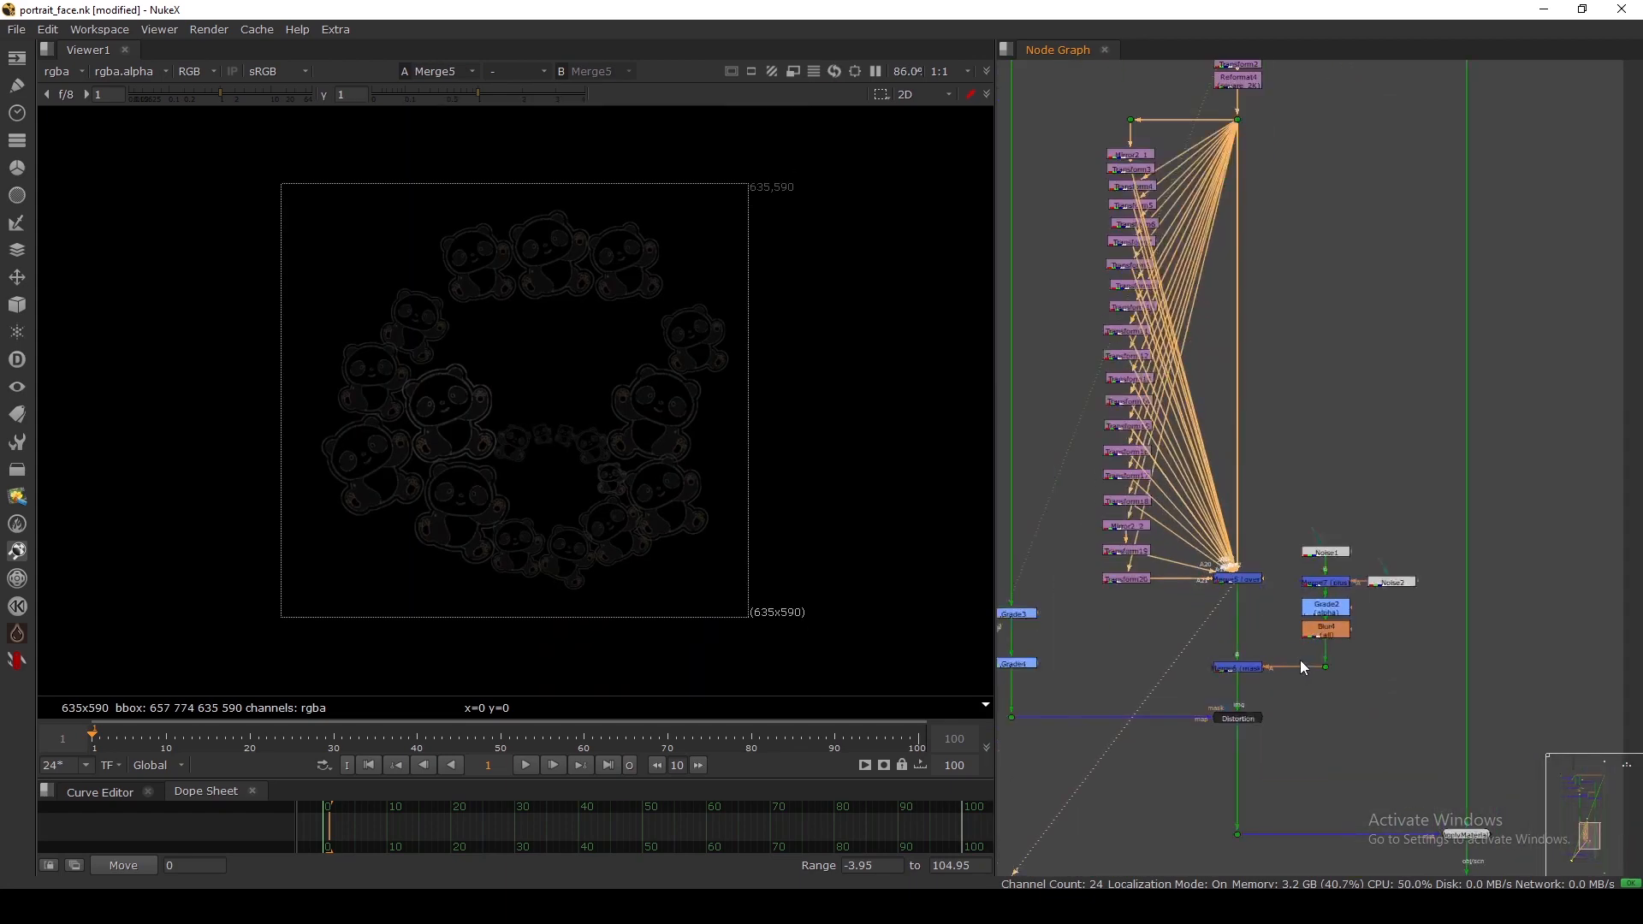
pyautogui.scroll(1, 1300, 663)
pyautogui.scroll(-4, 1288, 651)
pyautogui.moveTo(1256, 597); pyautogui.dragTo(1261, 634, button='middle')
pyautogui.scroll(3, 1266, 657)
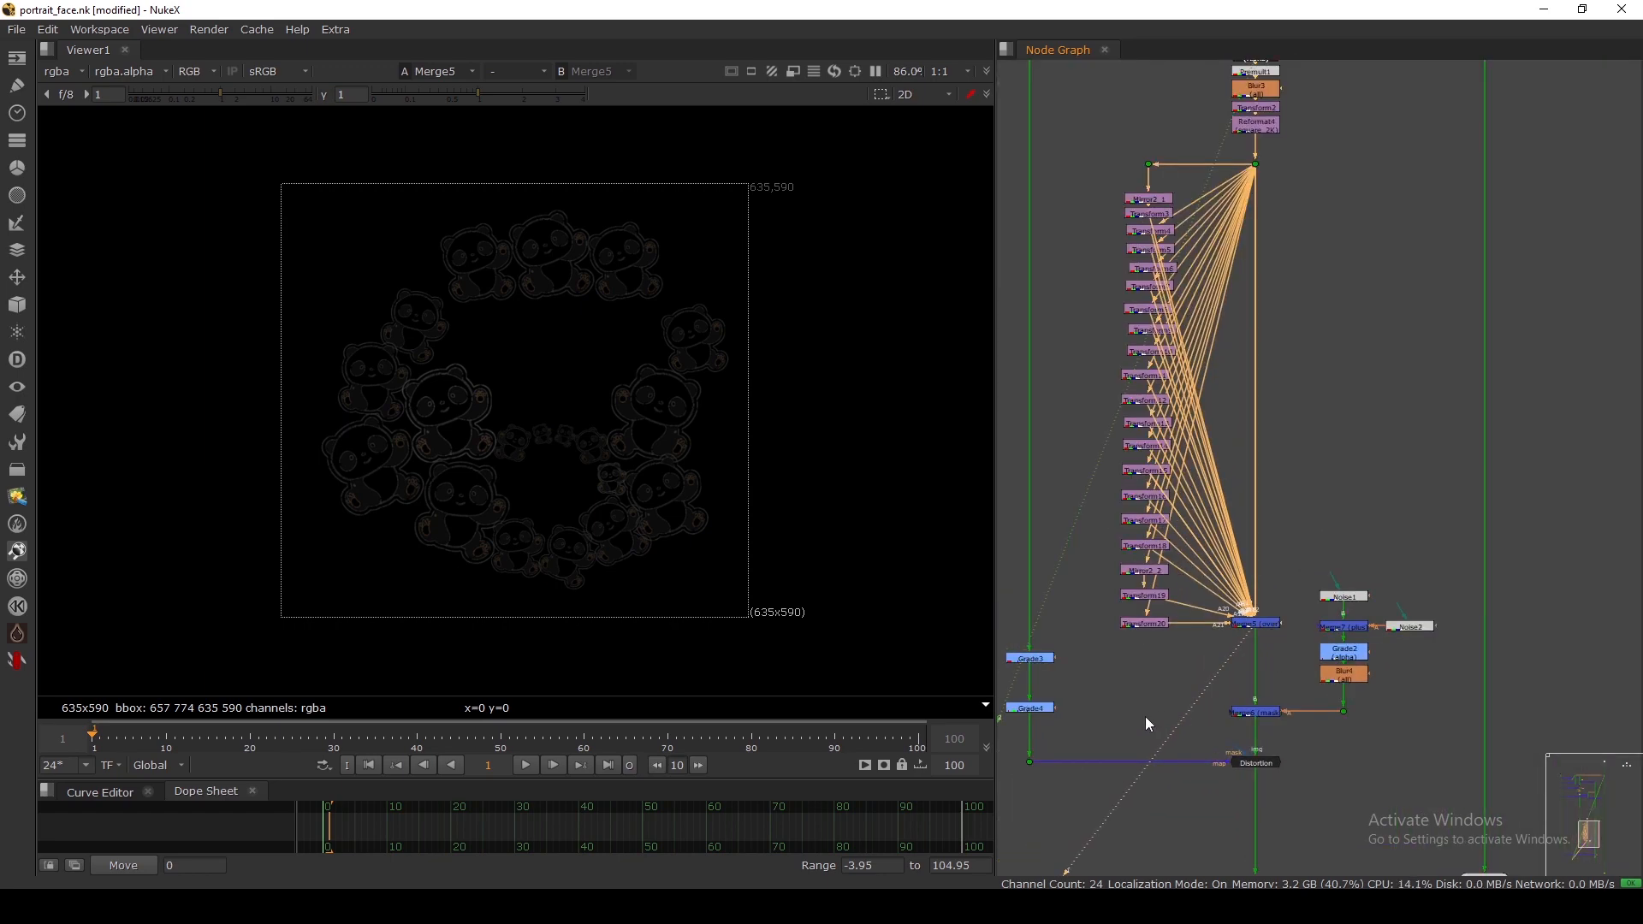
# Step: View Dot7 and Merge6 (mask) in turn to examine the unwrapped face texture and the masked stickers
pyautogui.scroll(-3, 1107, 691)
pyautogui.click(1068, 727)
pyautogui.press('1')
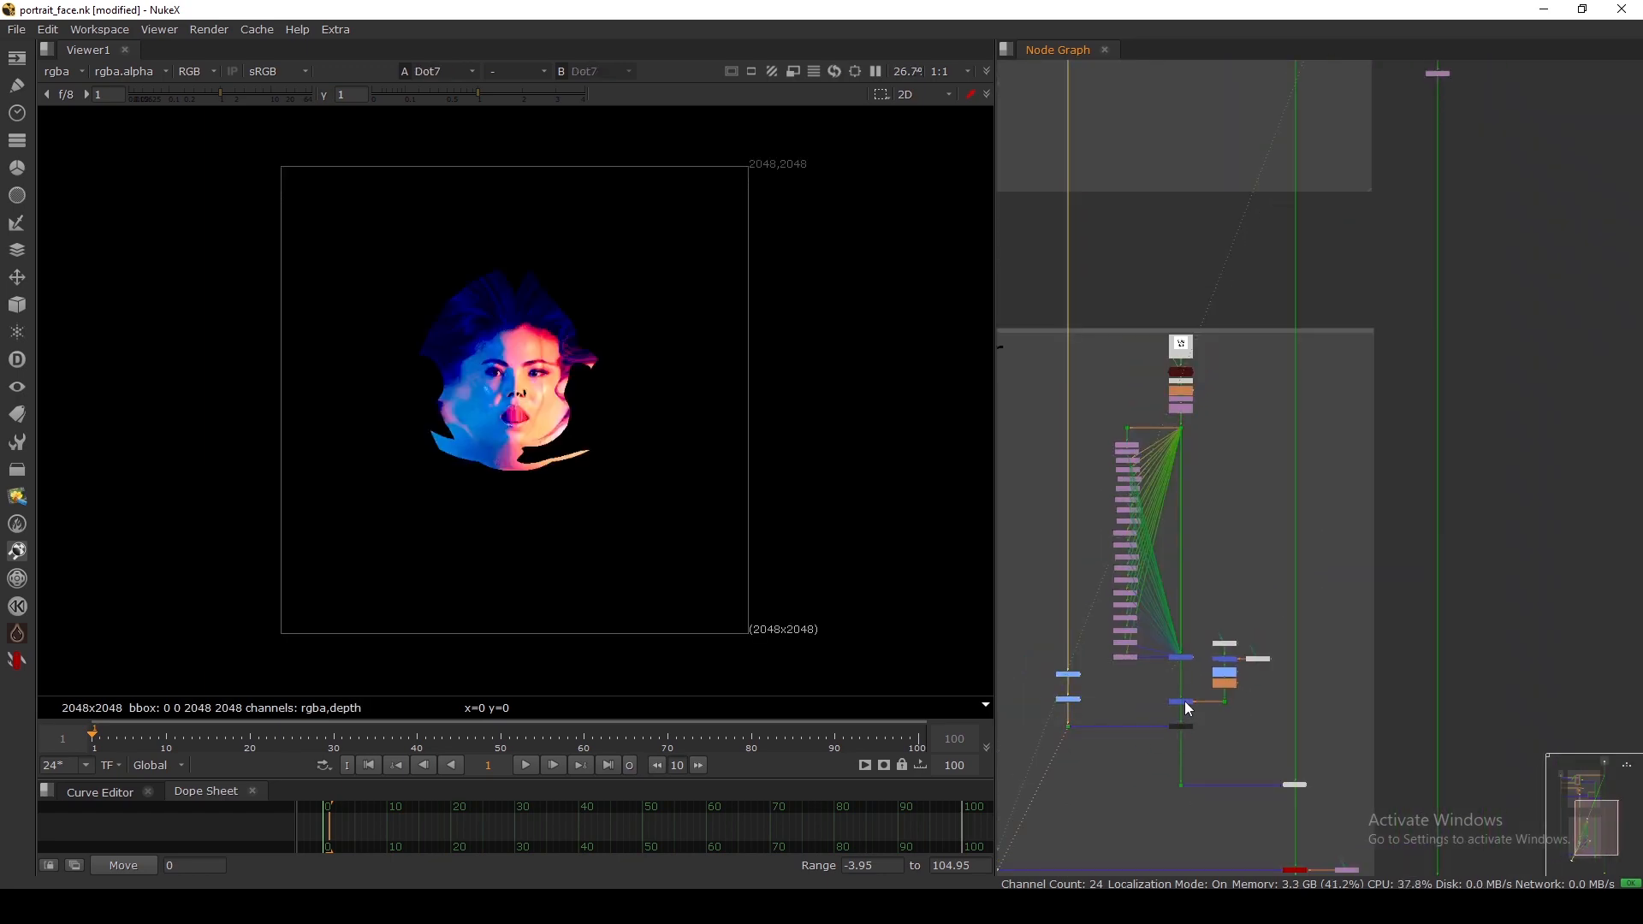
pyautogui.click(1186, 702)
pyautogui.press('1')
pyautogui.scroll(6, 1189, 710)
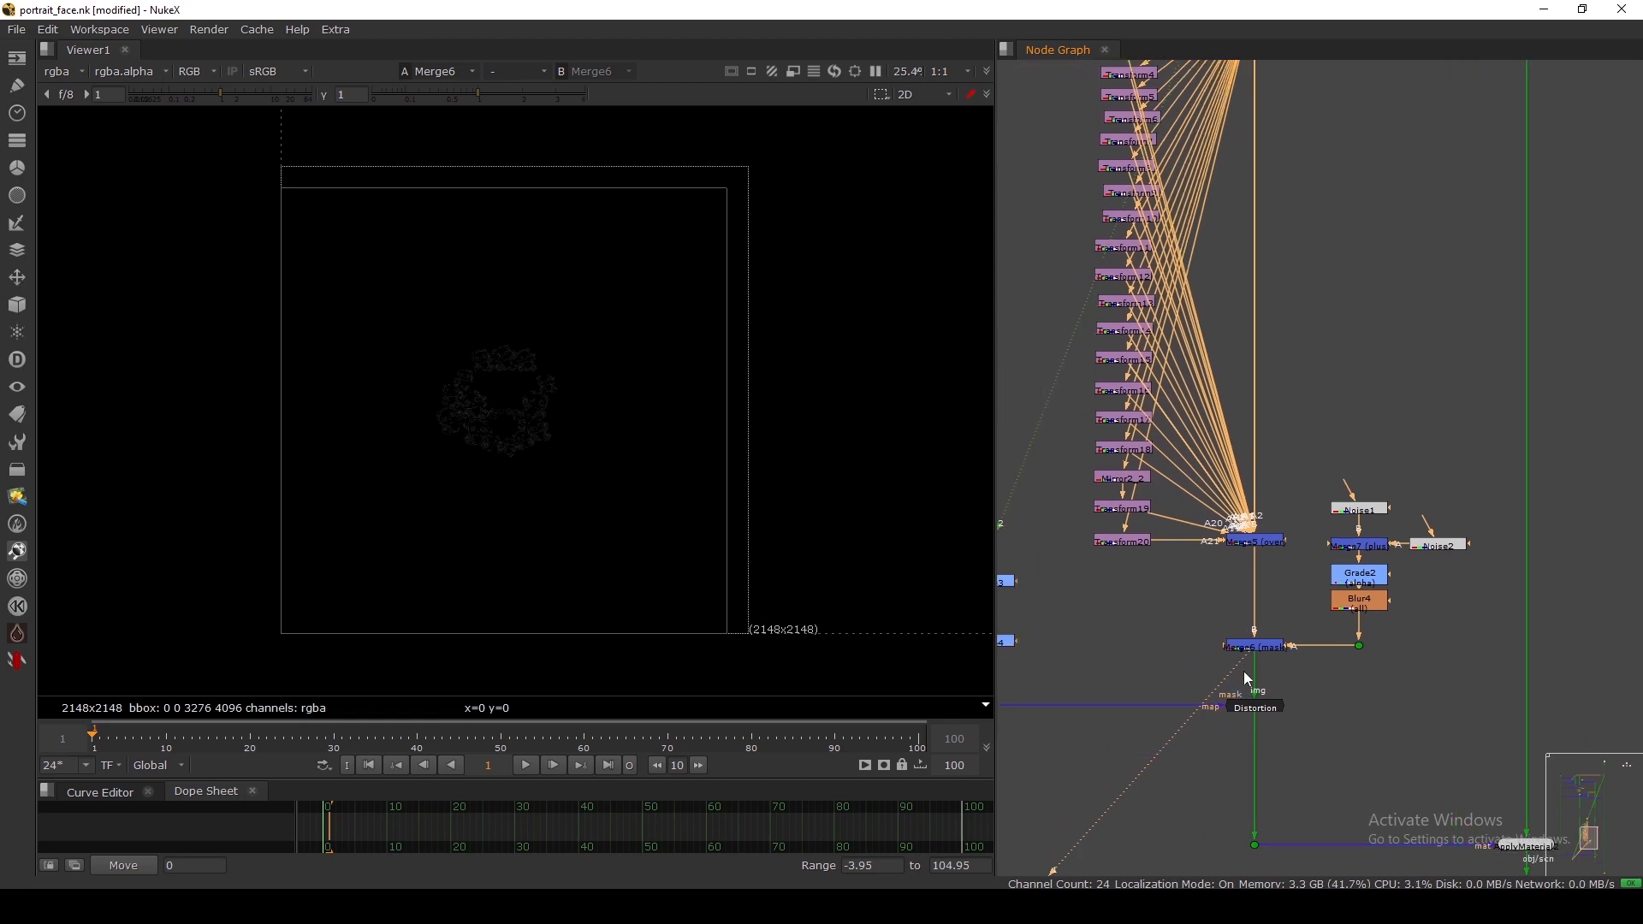
# Step: Return the viewer to Merge5 (over) and examine the sticker layout before masking
pyautogui.moveTo(1252, 653); pyautogui.dragTo(1191, 593, button='middle')
pyautogui.scroll(1, 1192, 593)
pyautogui.click(1158, 565)
pyautogui.press('2')
pyautogui.click(1182, 464)
pyautogui.press('1')
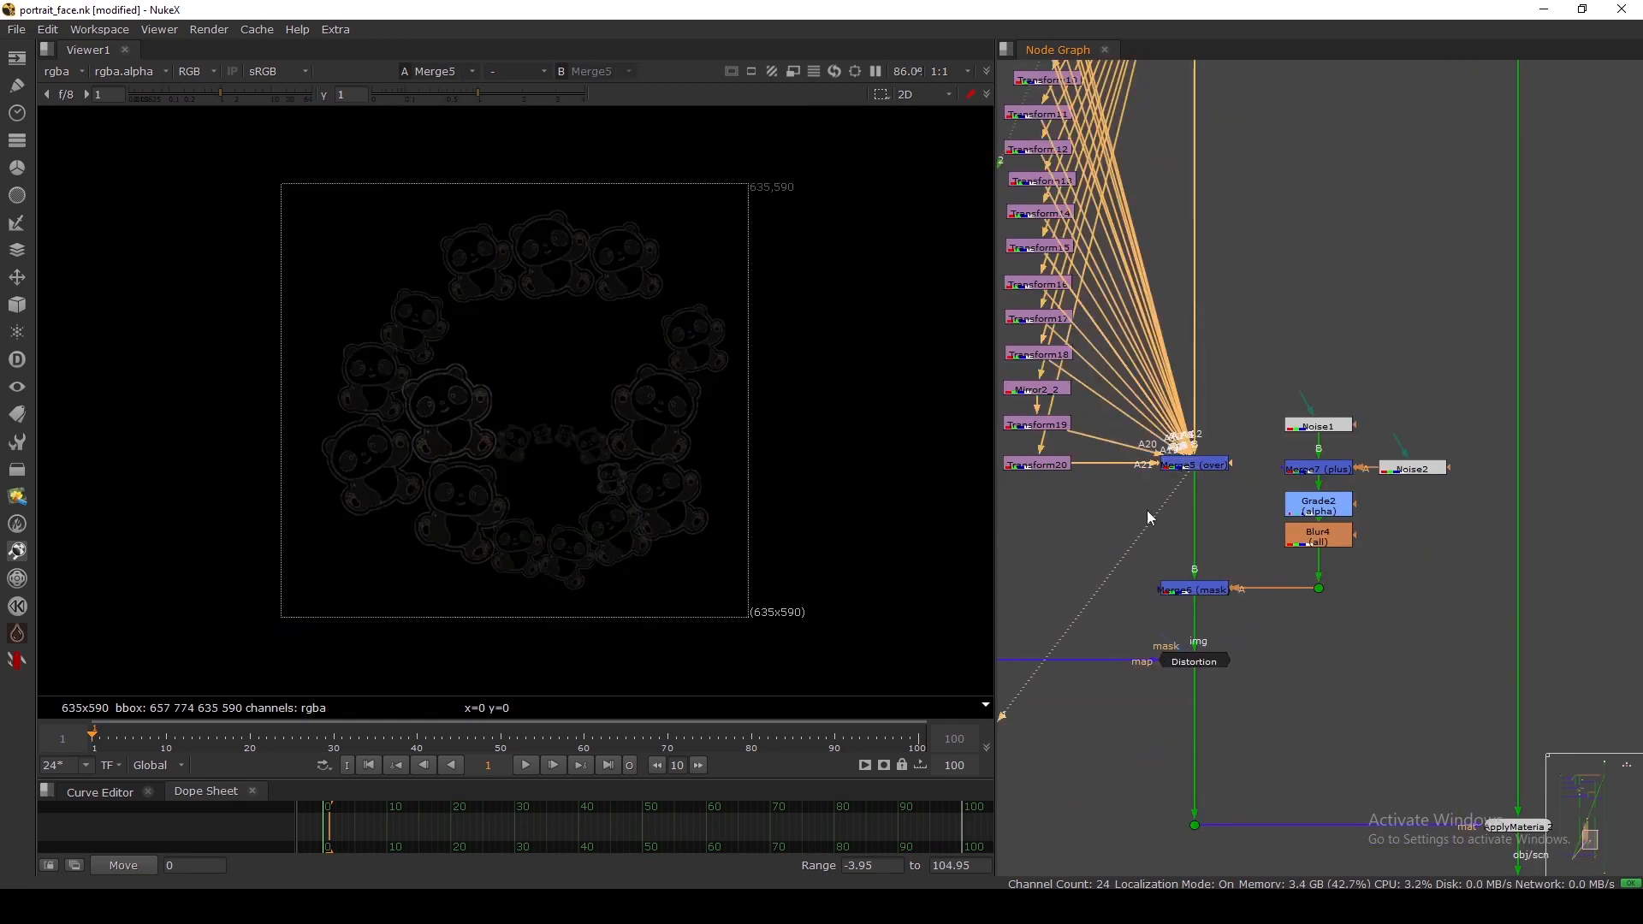
# Step: Add a temporary over Merge below the Transform column, with Merge5 as A and Grade3 as B, and view it
pyautogui.moveTo(1098, 519); pyautogui.dragTo(1236, 555, button='middle')
pyautogui.scroll(-1, 1163, 562)
pyautogui.click(1163, 562)
pyautogui.press('m')
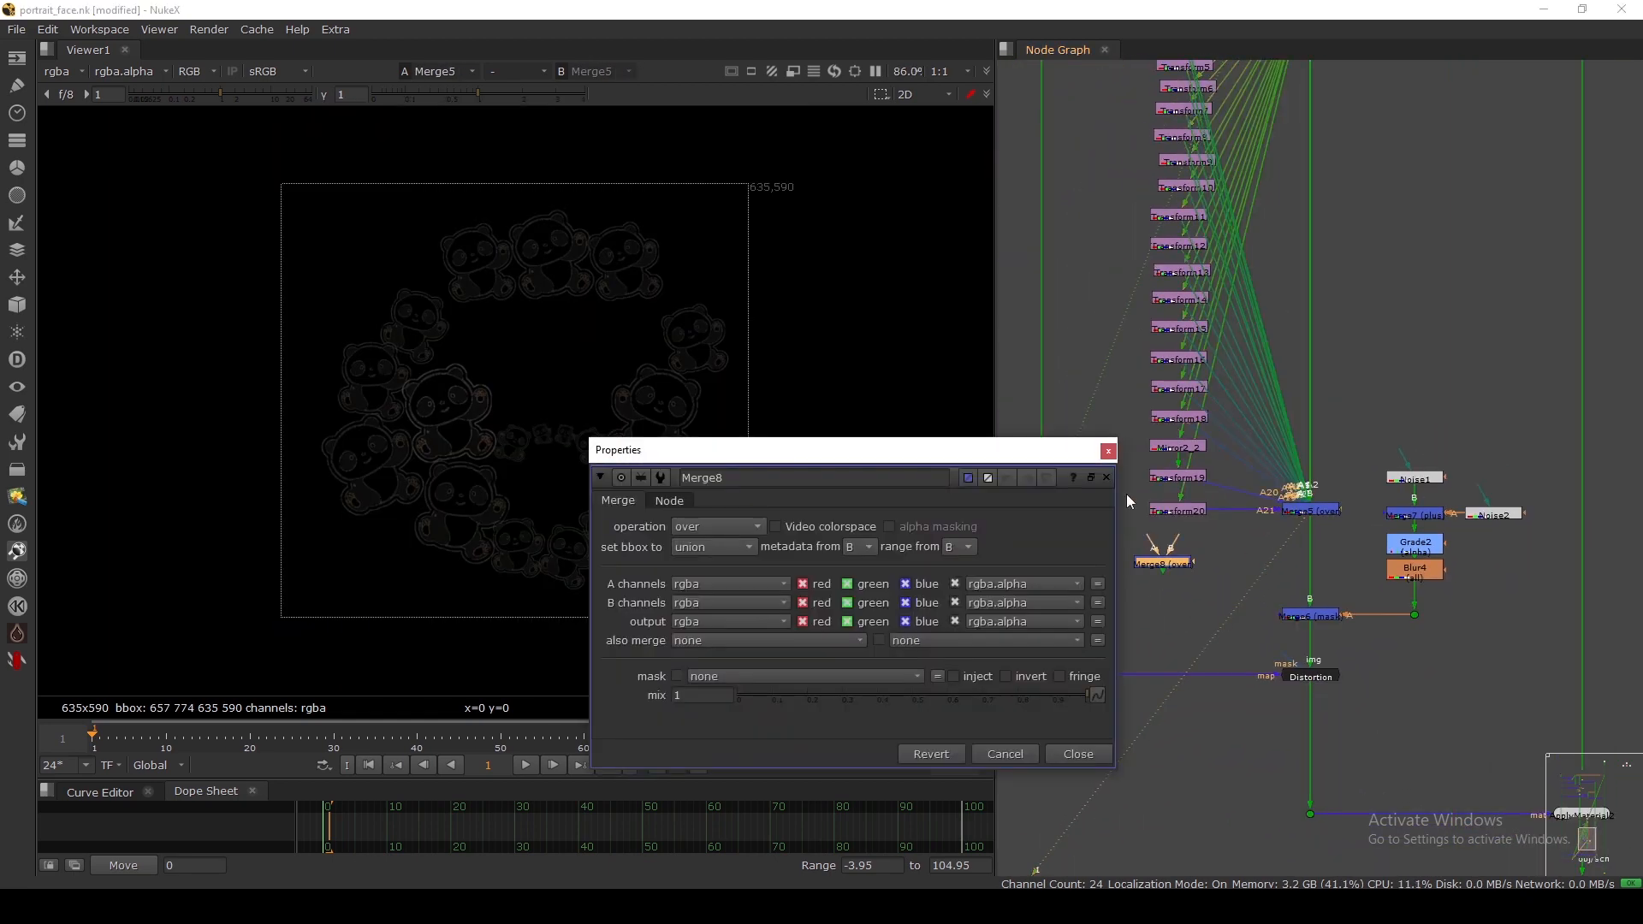
pyautogui.click(1108, 451)
pyautogui.moveTo(1170, 541); pyautogui.dragTo(1303, 511)
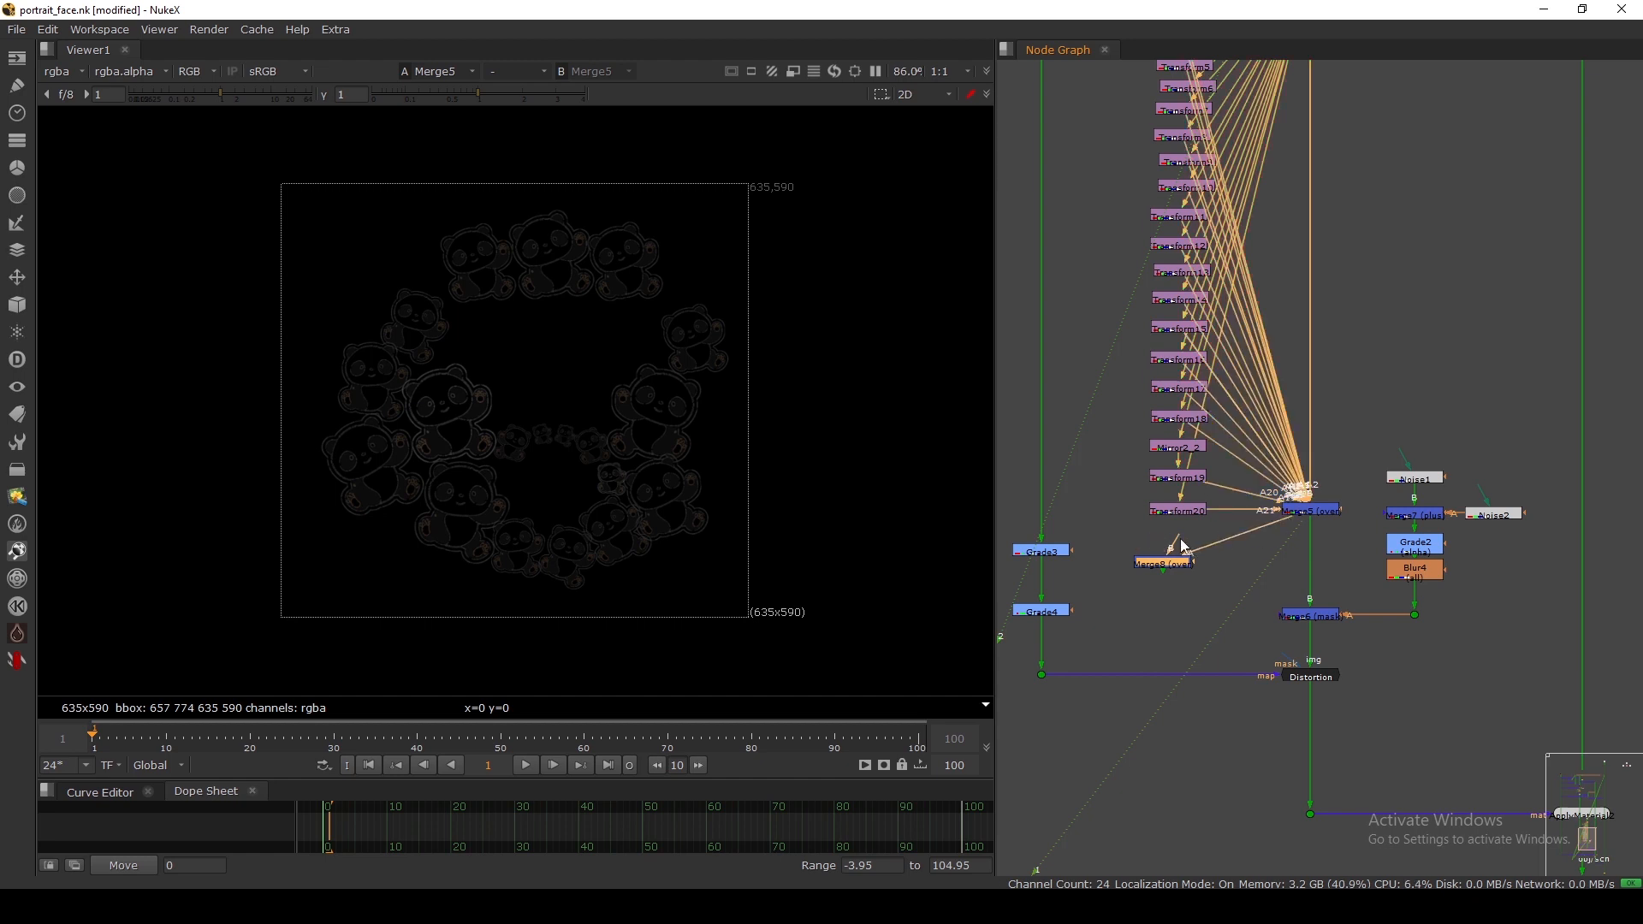
pyautogui.moveTo(1153, 542); pyautogui.dragTo(1052, 555)
pyautogui.moveTo(1164, 565); pyautogui.dragTo(1173, 588)
pyautogui.press('1')
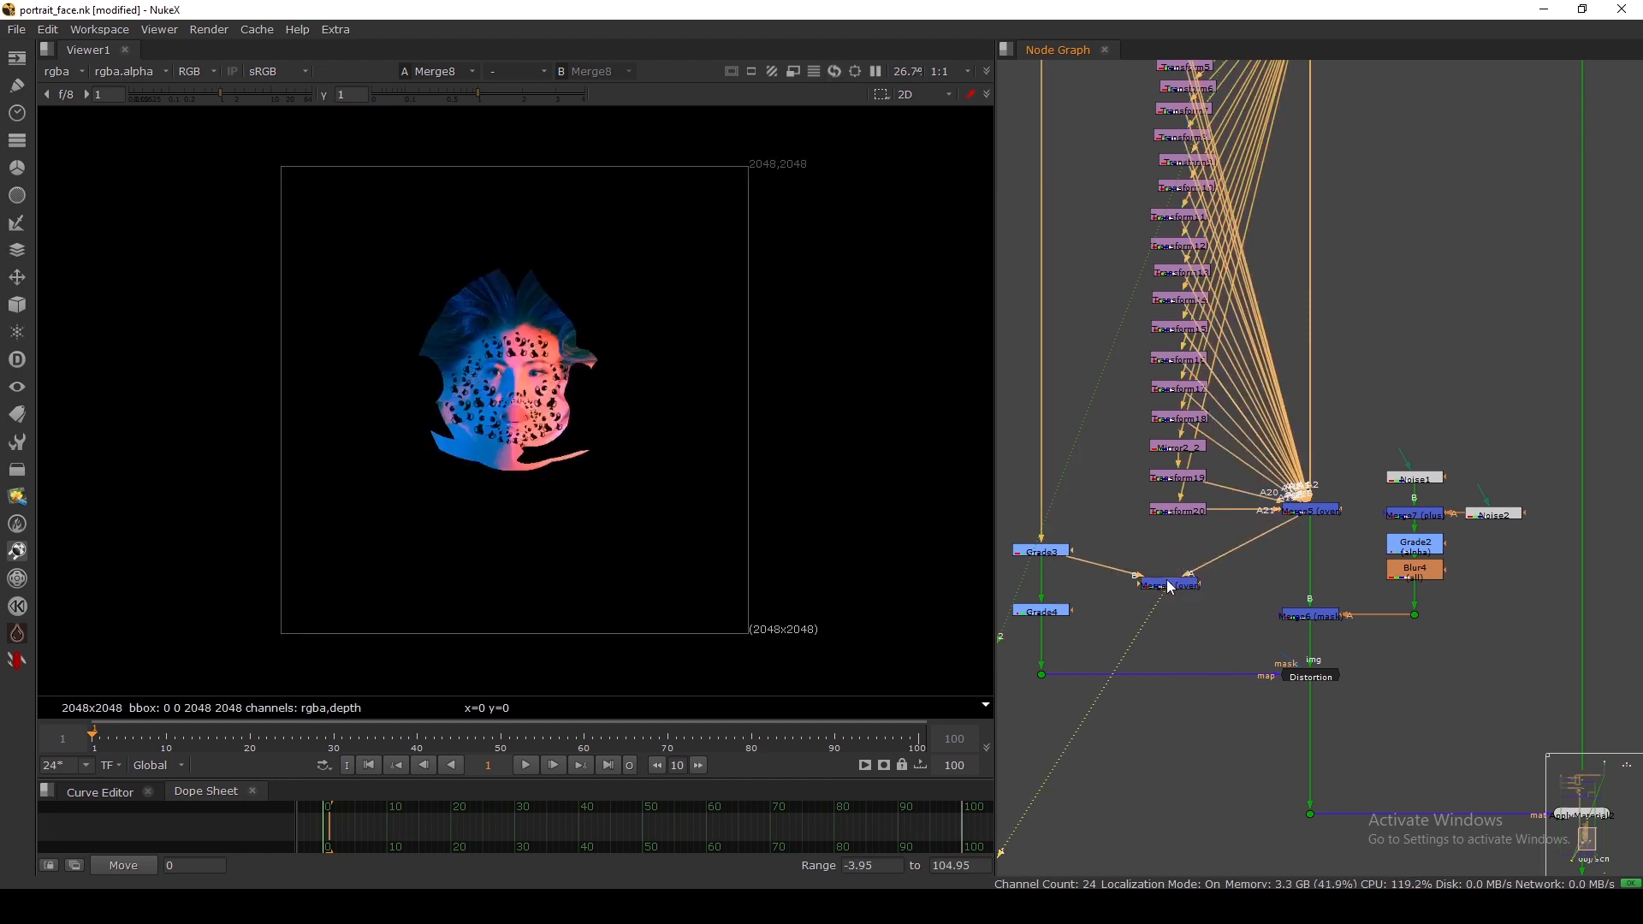
# Step: Inspect the panda stickers over the unwrapped face up close and return to the column of Transform nodes
pyautogui.scroll(4, 503, 396)
pyautogui.scroll(-4, 618, 414)
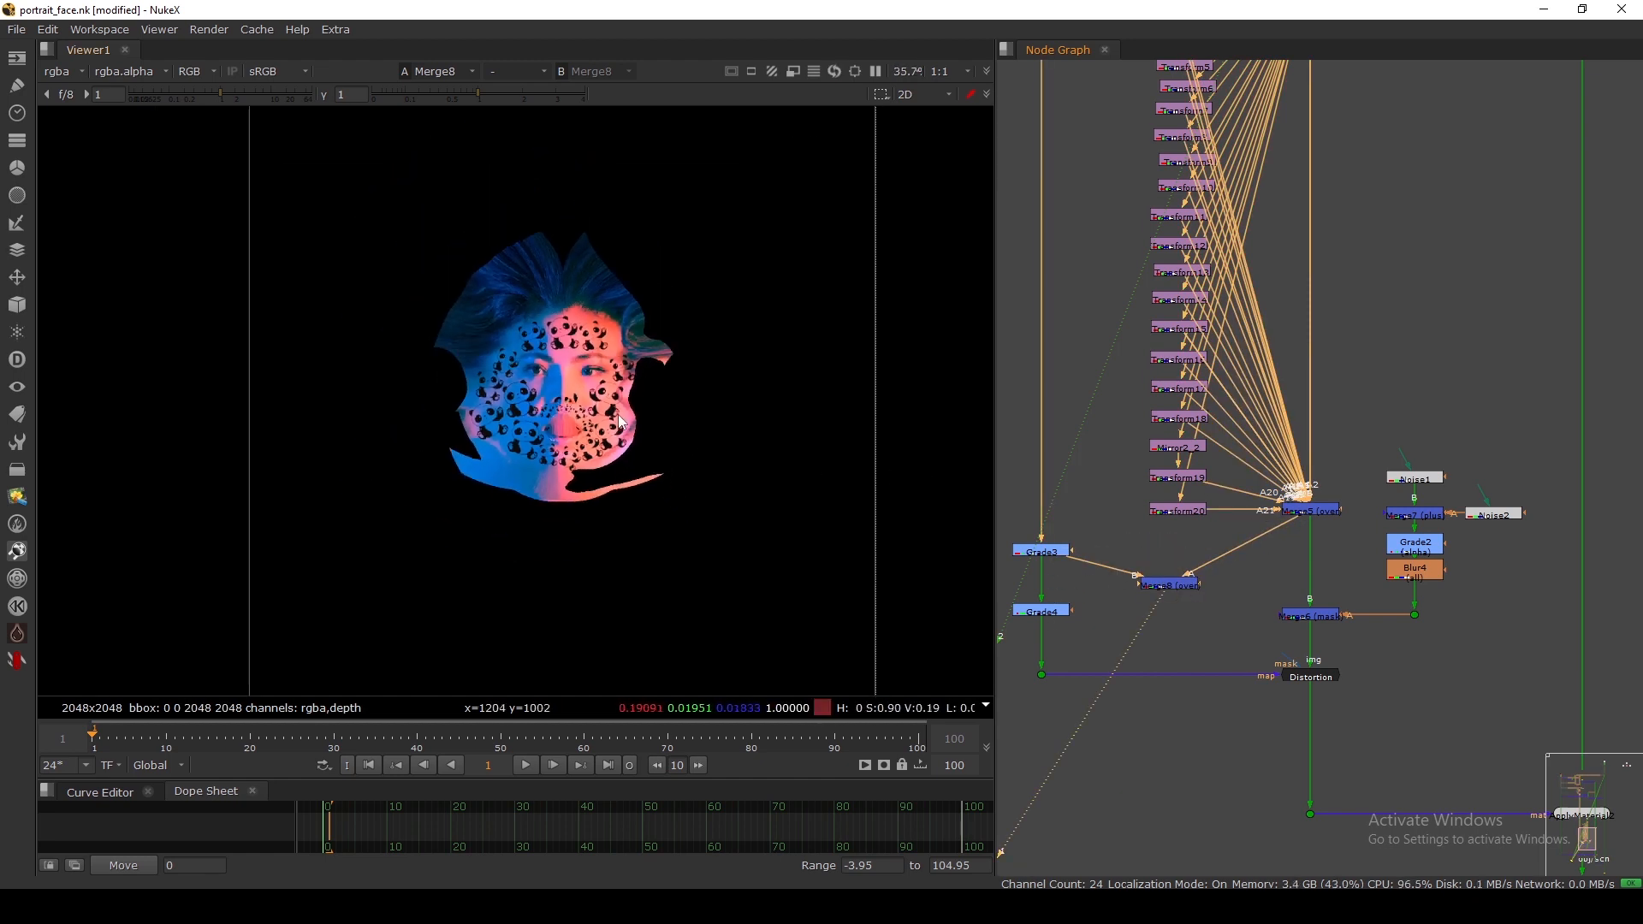
pyautogui.moveTo(1170, 371); pyautogui.dragTo(1126, 650, button='middle')
pyautogui.moveTo(1227, 724); pyautogui.dragTo(1236, 497, button='middle')
pyautogui.moveTo(1128, 241); pyautogui.dragTo(1125, 421, button='middle')
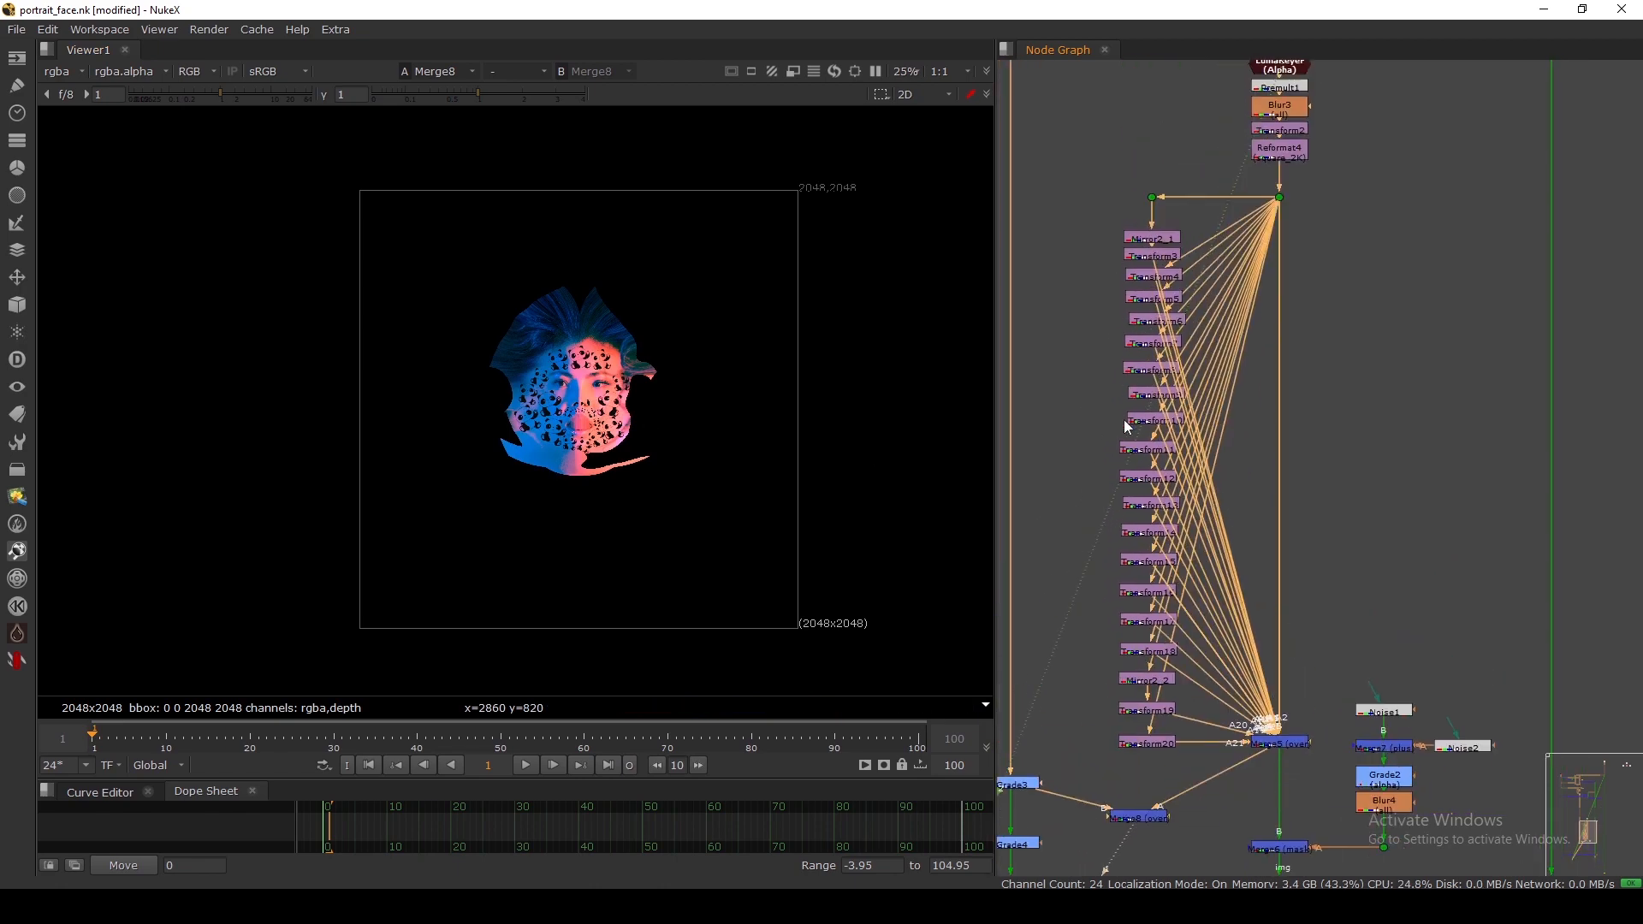
# Step: View the first nodes of the Transform column individually, and return the viewer to Merge5
pyautogui.click(1141, 245)
pyautogui.press('1')
pyautogui.click(1141, 275)
pyautogui.press('1')
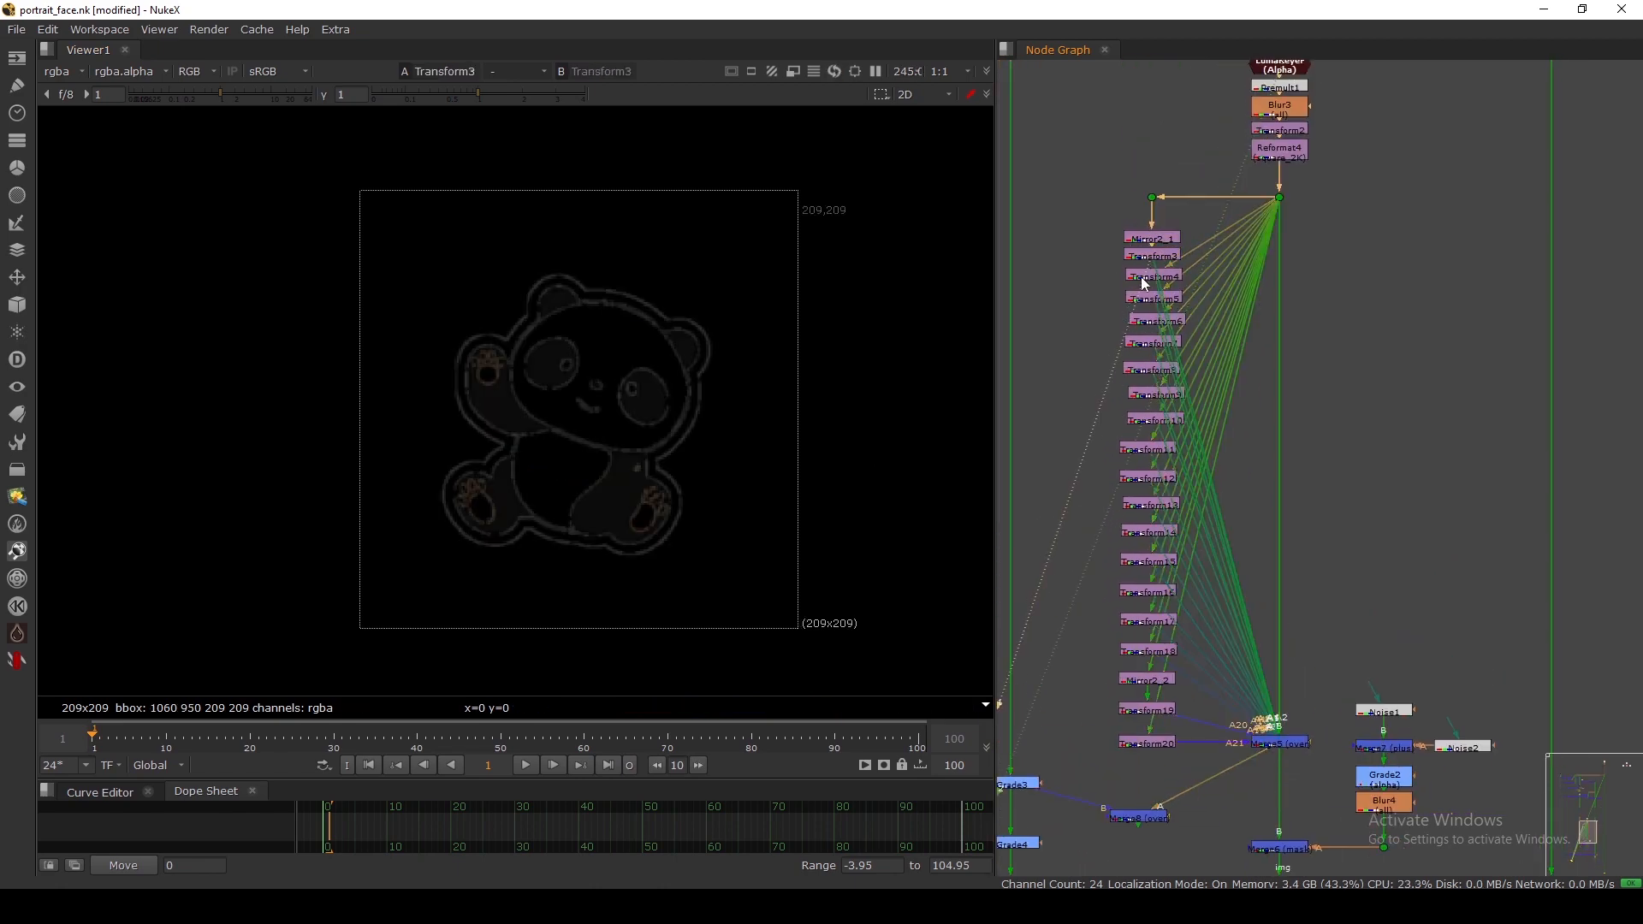
pyautogui.click(1280, 750)
pyautogui.press('1')
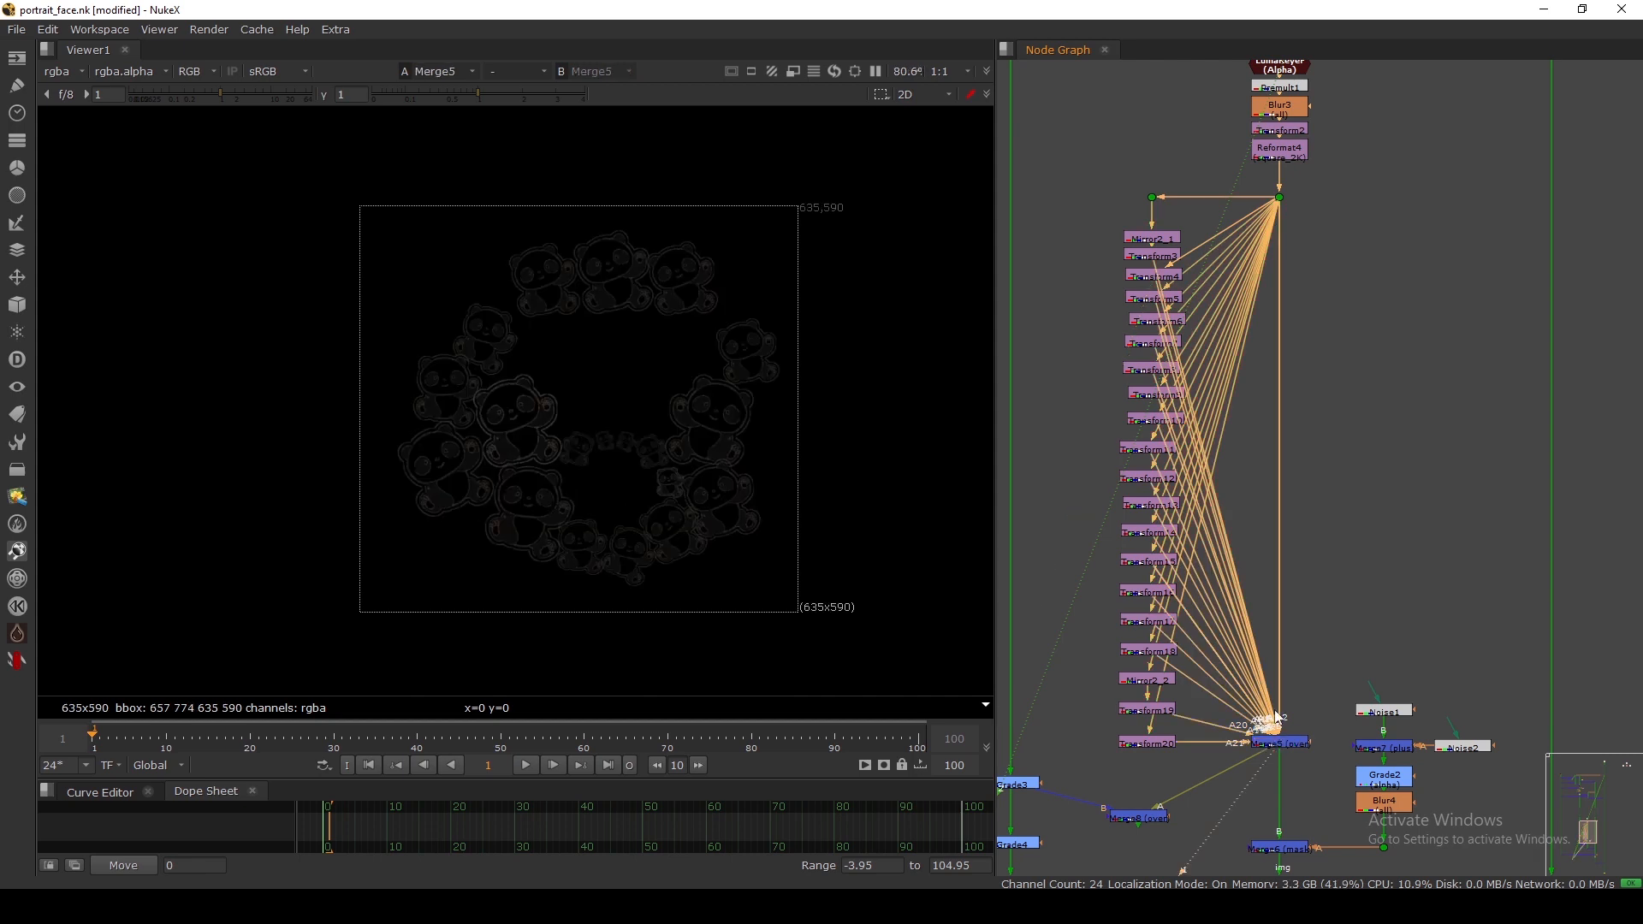
# Step: Disable the column of sticker Transform nodes and re-enable the first ones down to Transform6
pyautogui.moveTo(1087, 237); pyautogui.dragTo(1222, 728)
pyautogui.press('d')
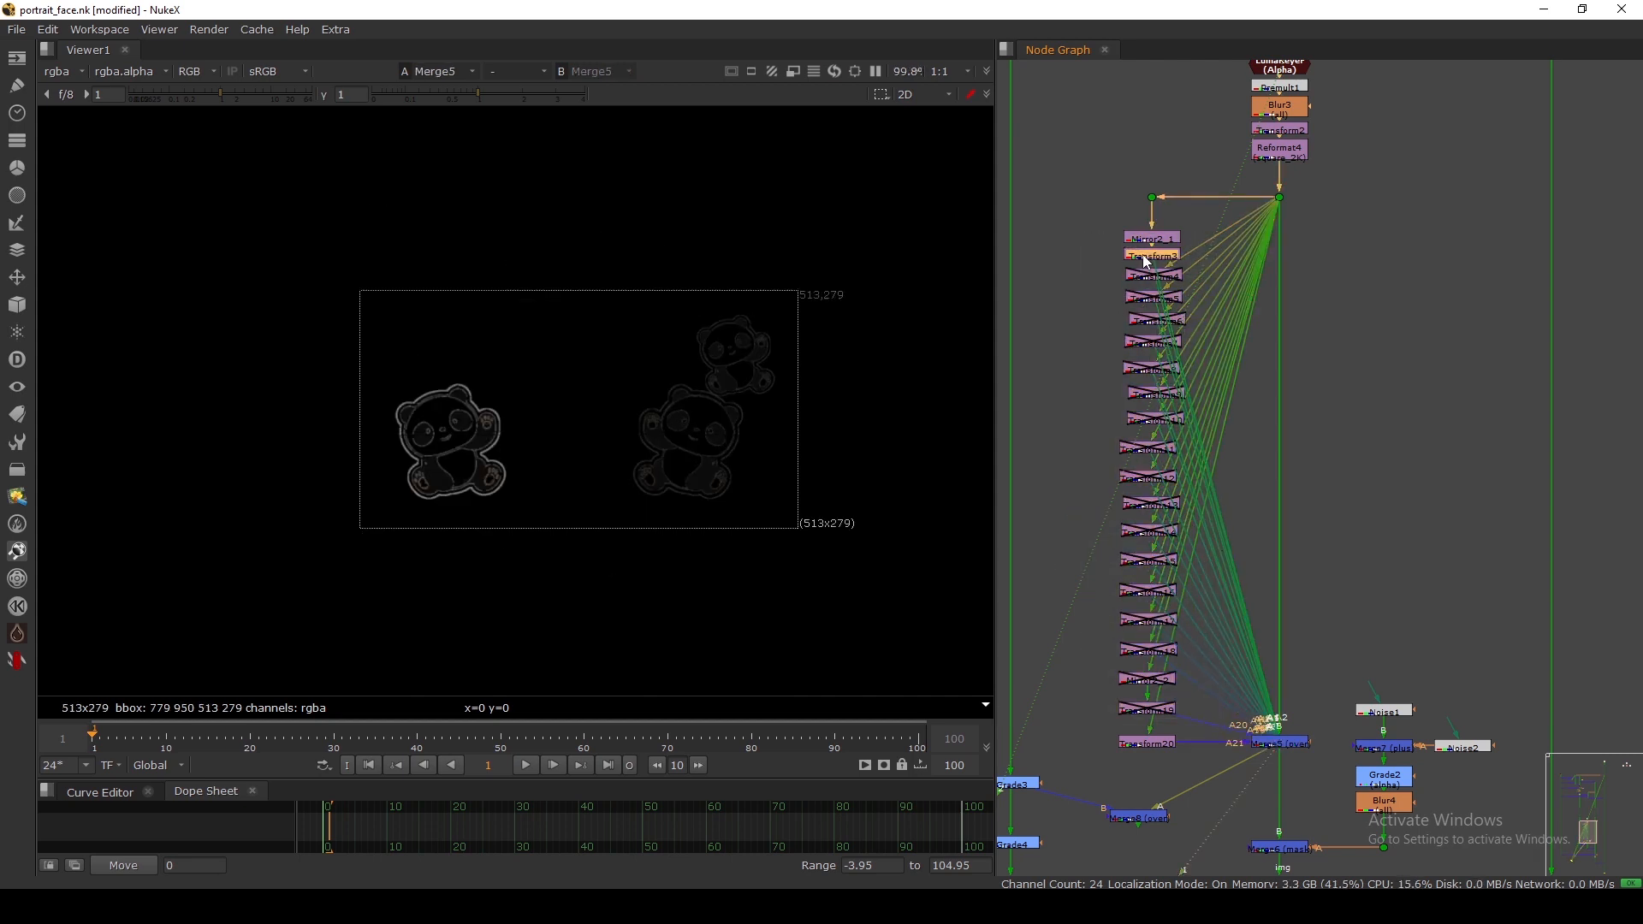
pyautogui.press('d')
# Step: View Merge8 and re-enable the remaining Transform nodes to watch the pandas build up on the face
pyautogui.click(1134, 817)
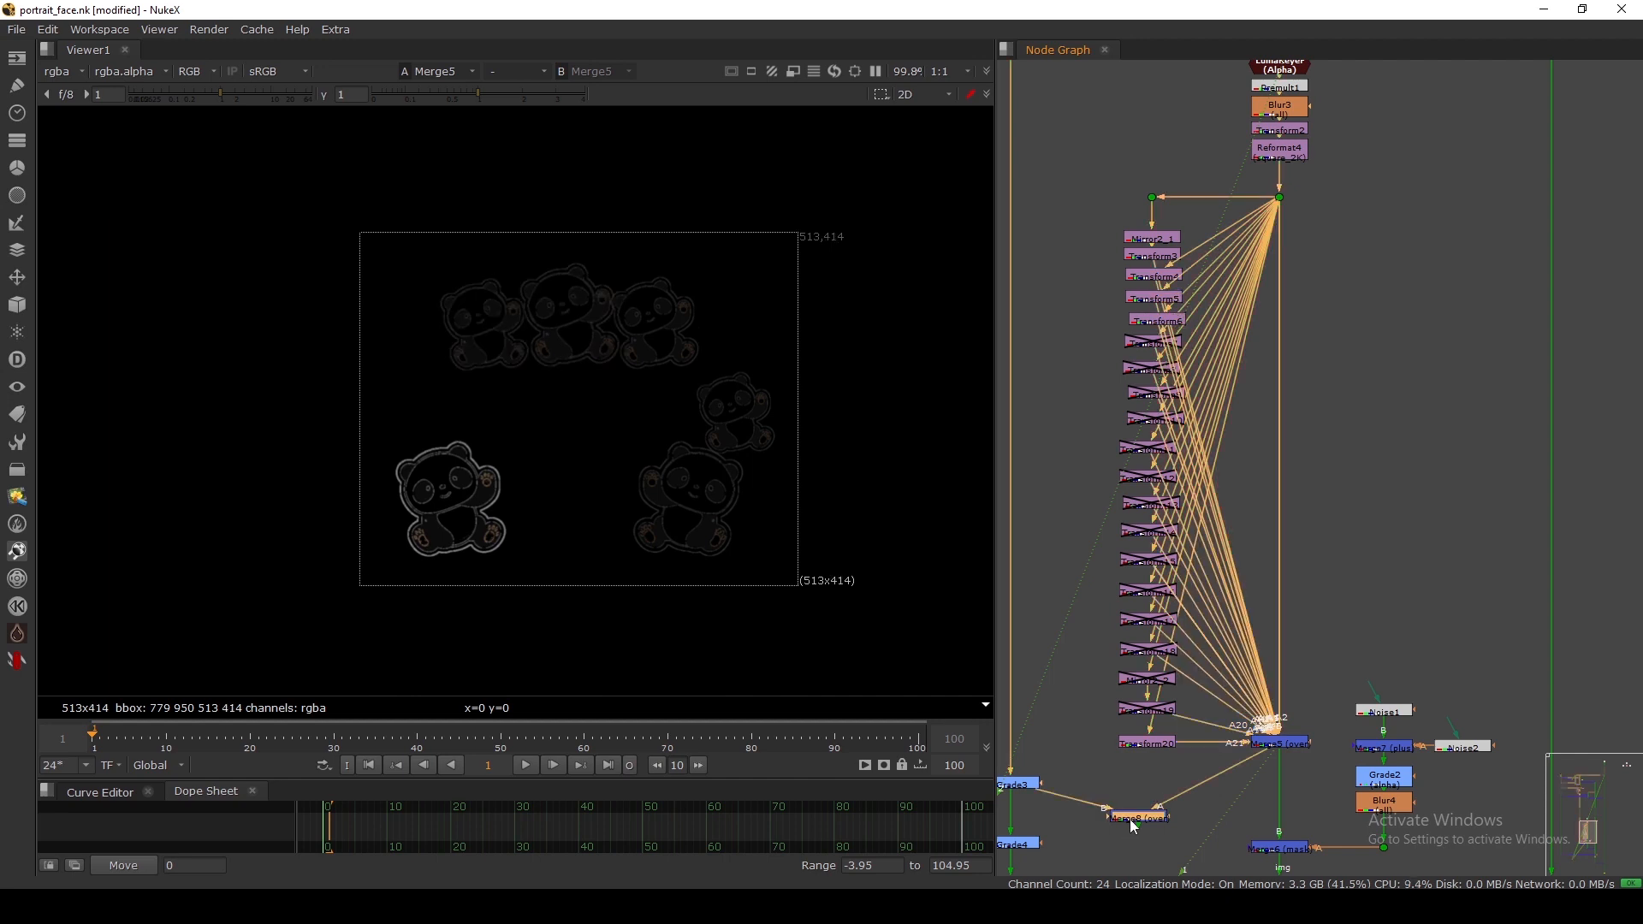
pyautogui.press('1')
pyautogui.scroll(5, 572, 394)
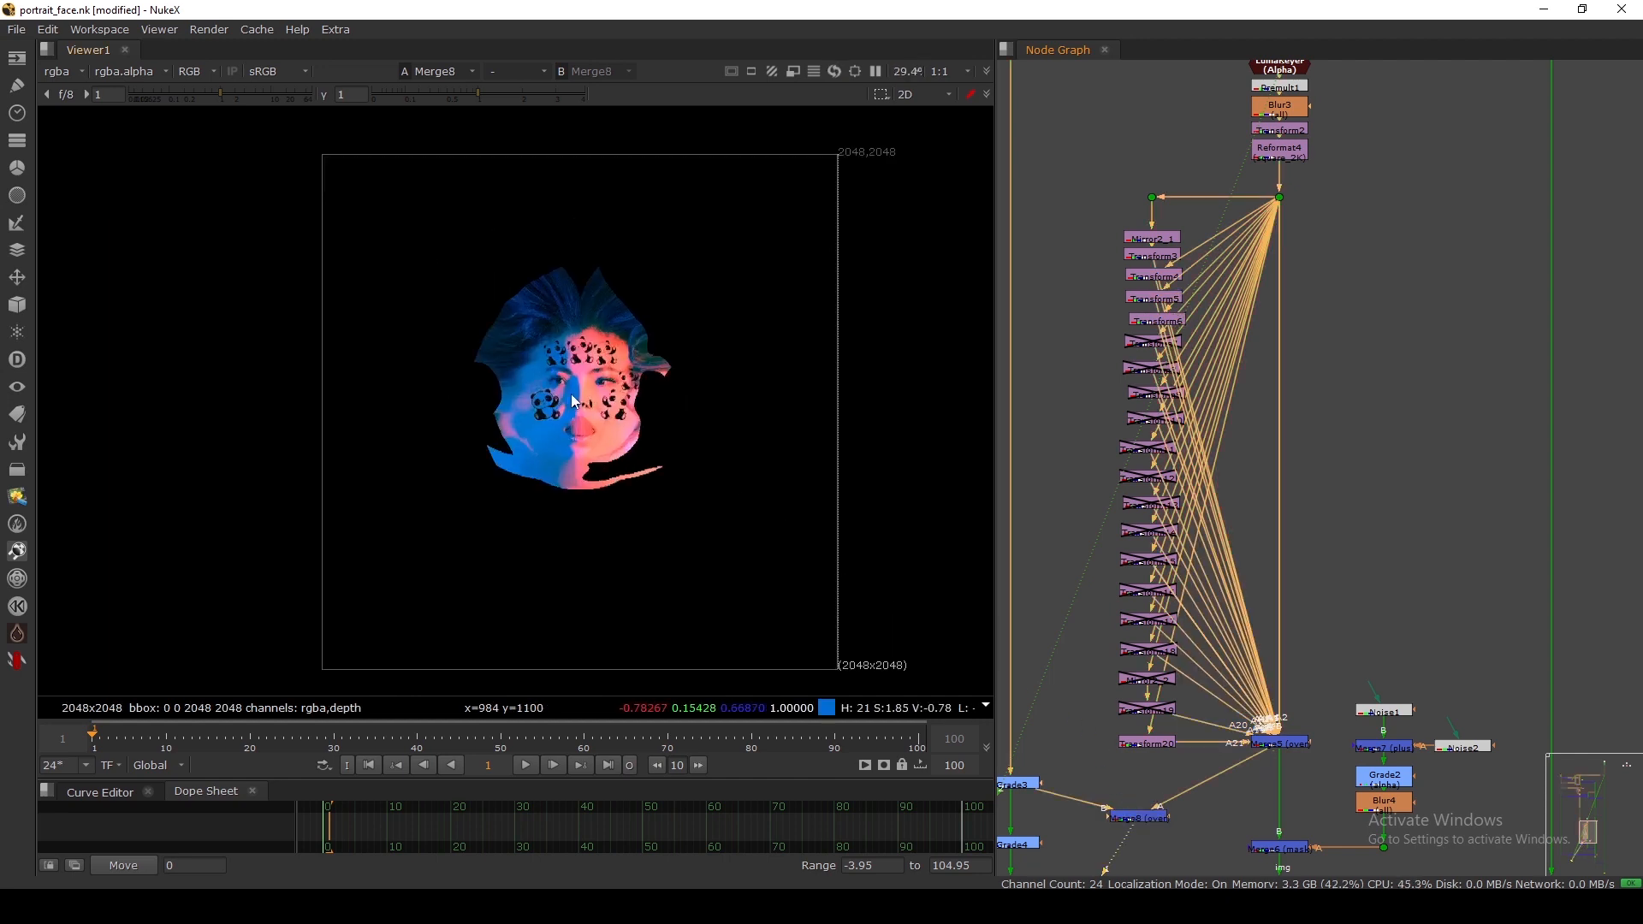
pyautogui.click(1155, 350)
pyautogui.press('d')
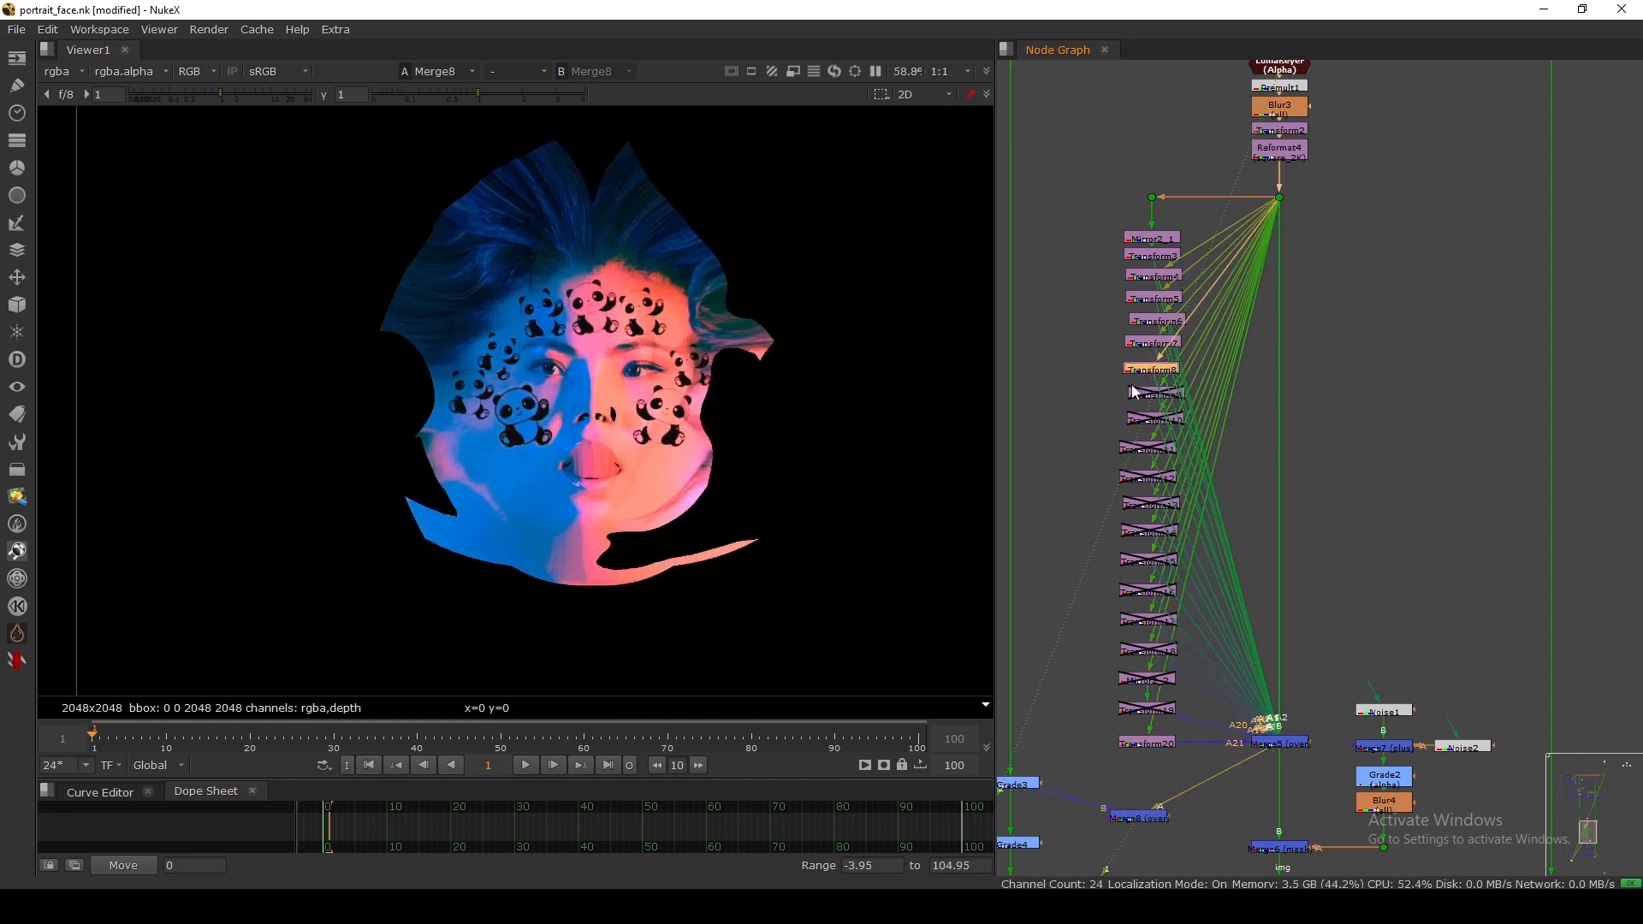
pyautogui.click(1108, 388)
# Step: Delete the temporary Merge8 node and show Merge5 in the viewer again
pyautogui.click(1195, 576)
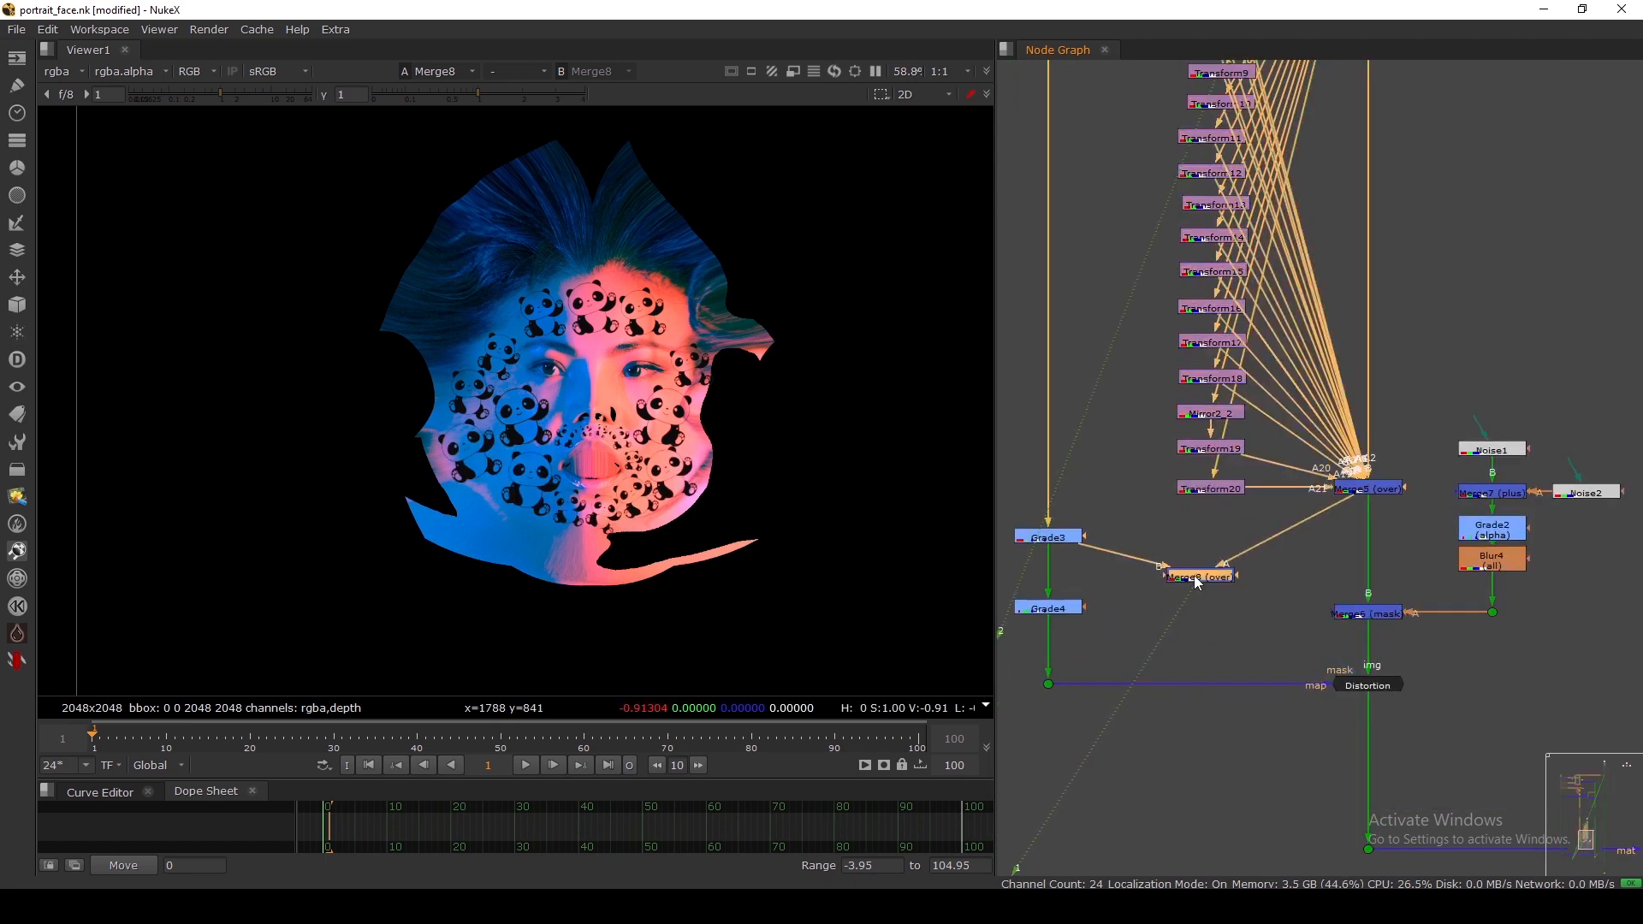
pyautogui.press('d')
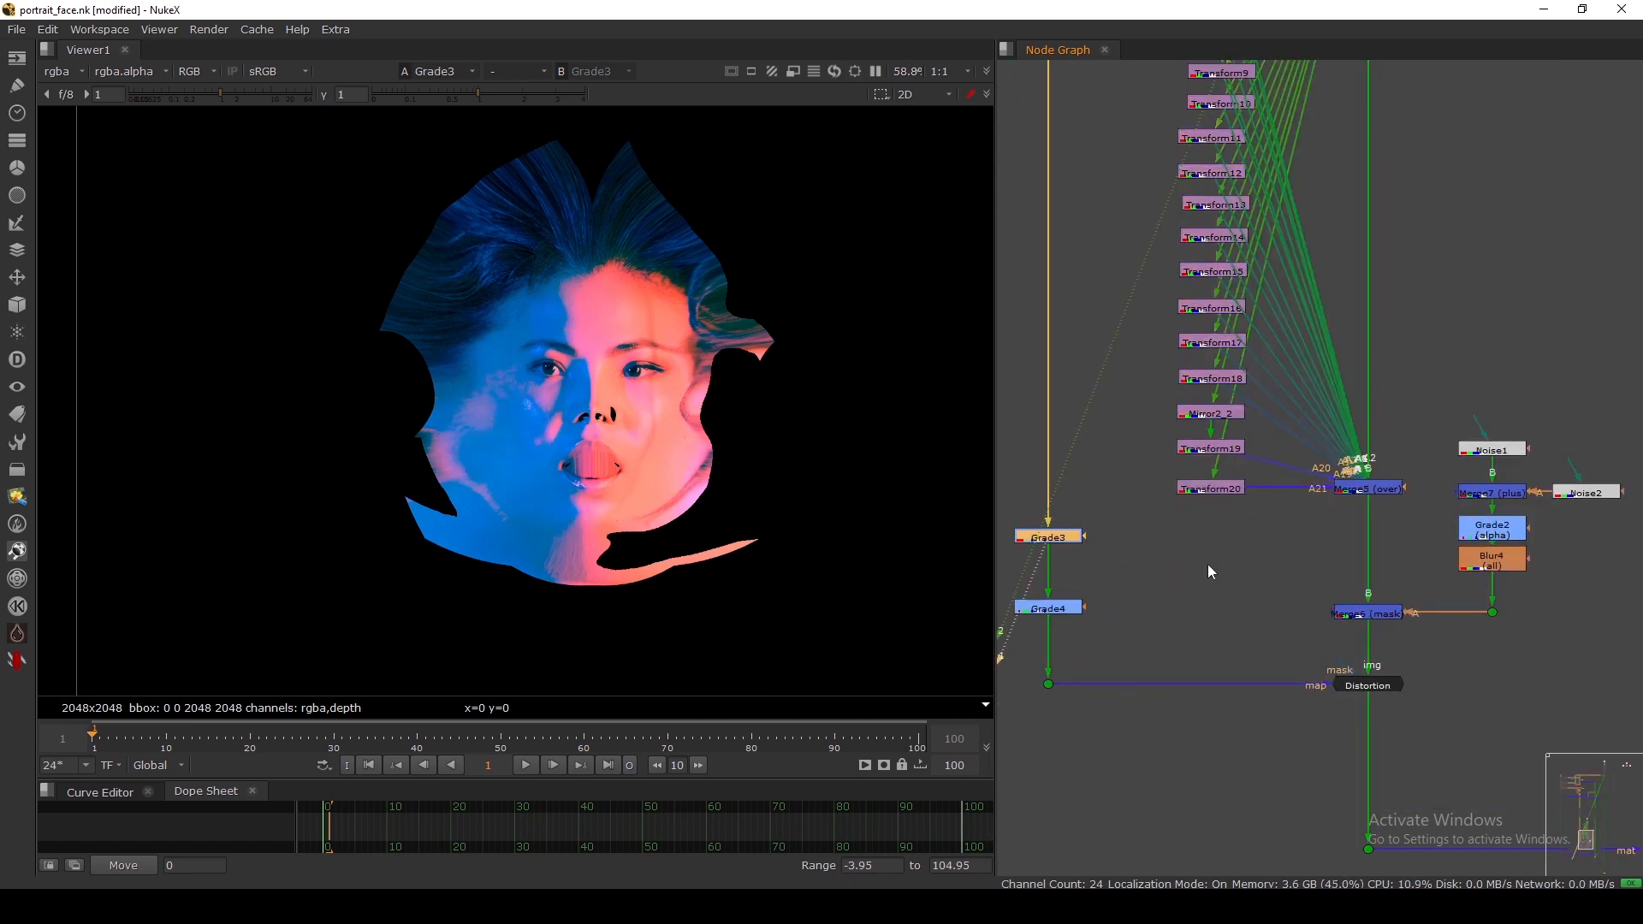
pyautogui.click(1371, 490)
pyautogui.press('1')
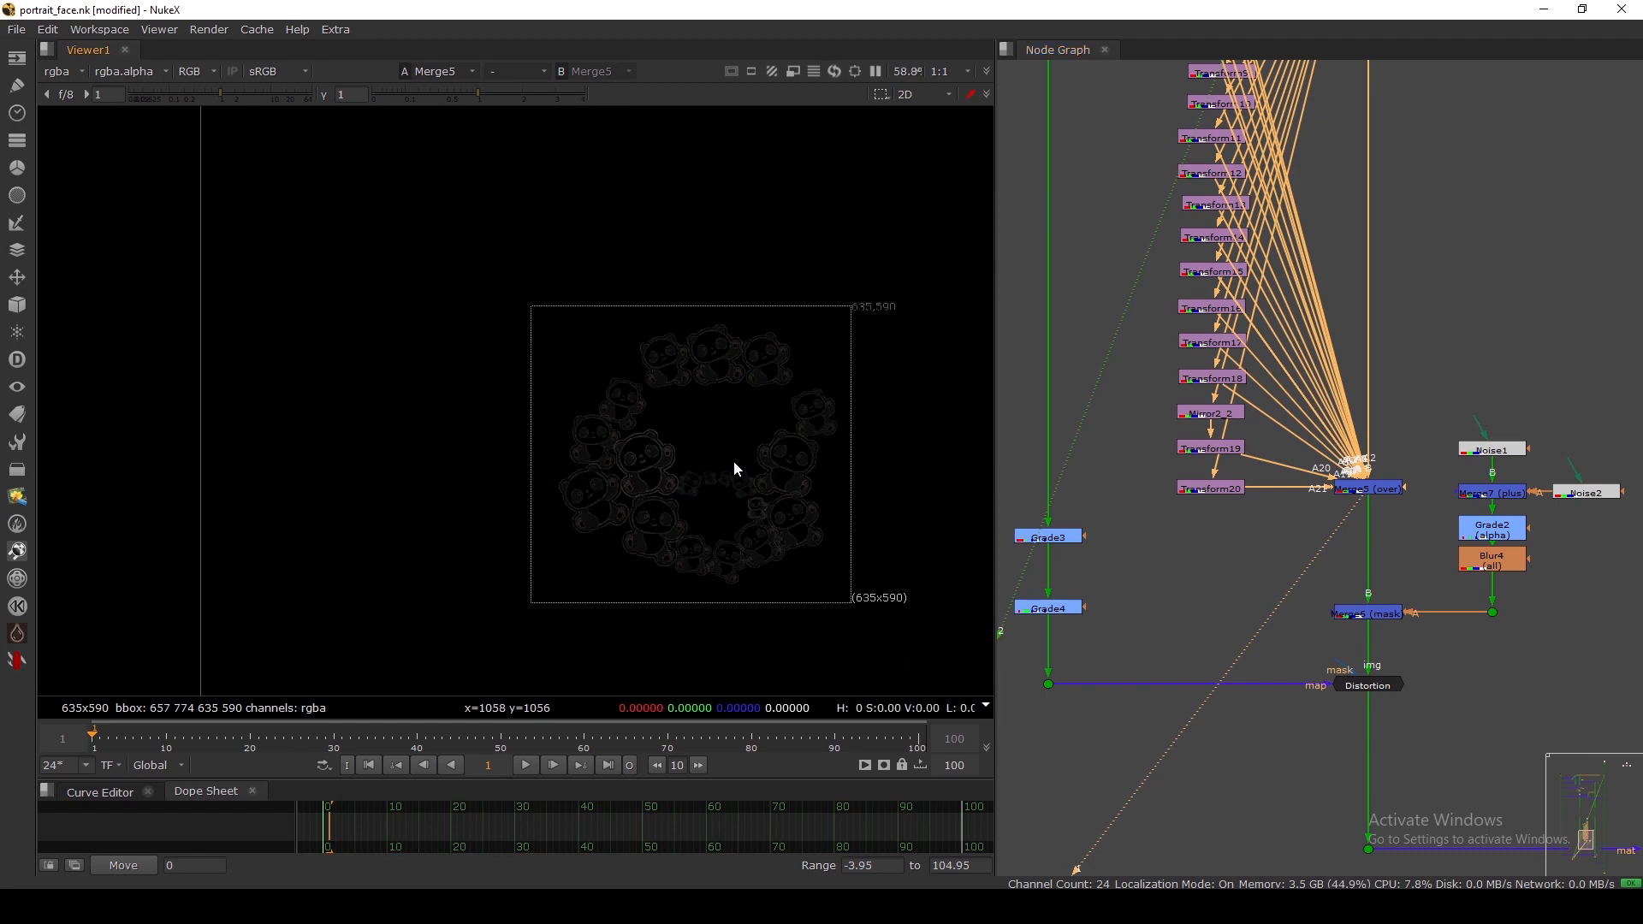
# Step: Show Merge6 (mask) in the viewer and follow the sticker branch down toward the Distortion node
pyautogui.click(1373, 614)
pyautogui.press('1')
pyautogui.scroll(-5, 1311, 626)
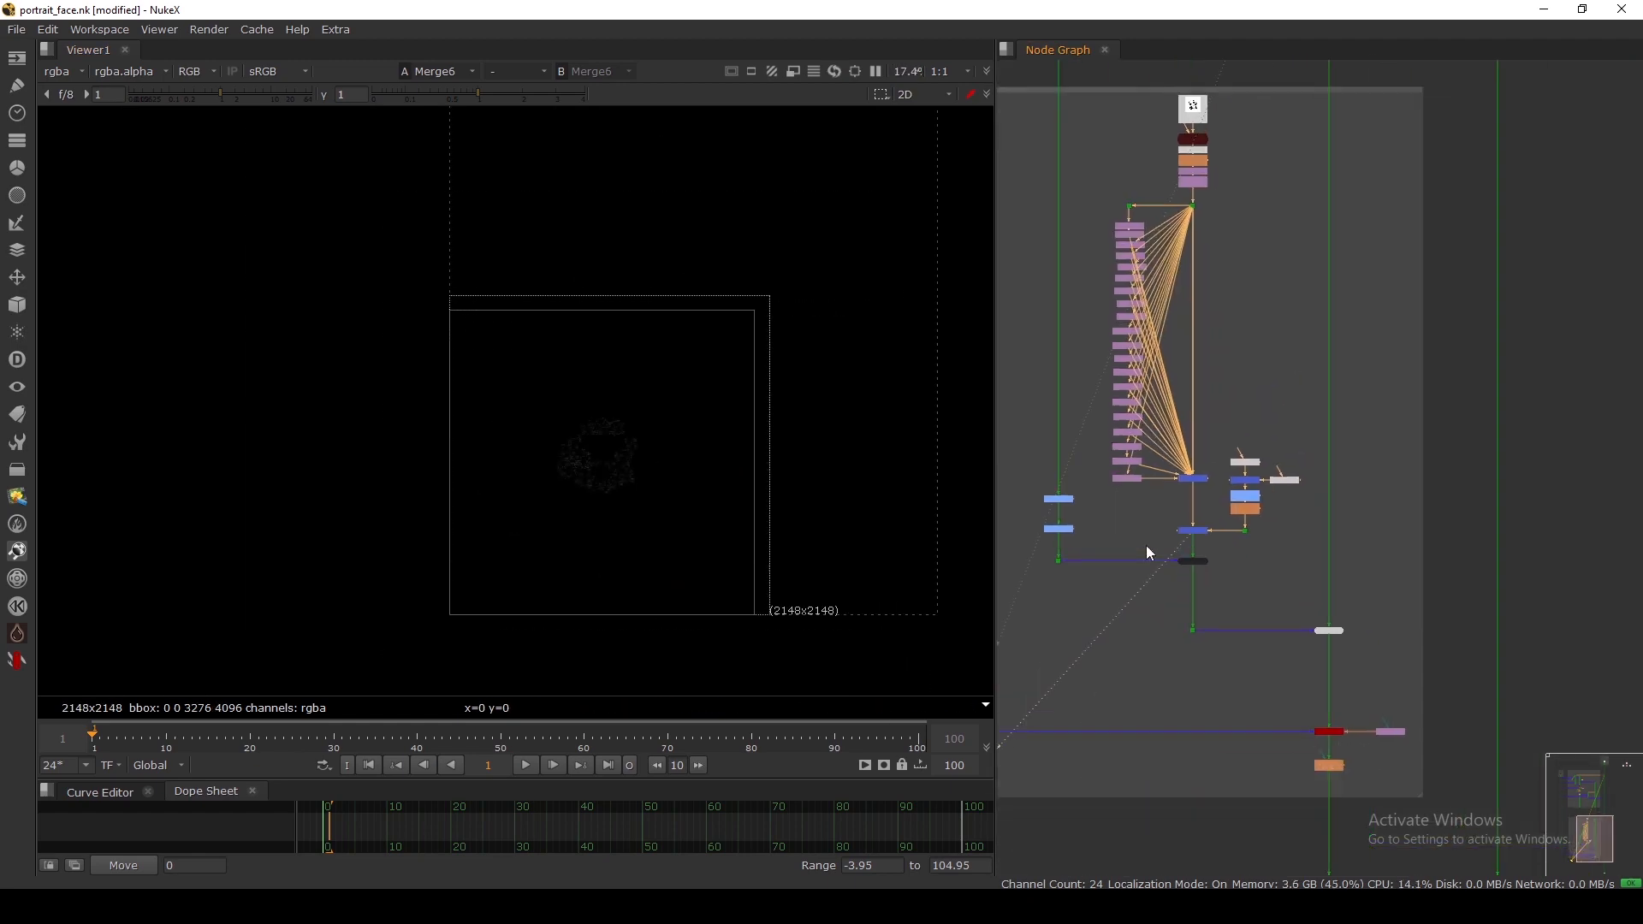
pyautogui.scroll(5, 1297, 597)
# Step: Show ApplyMaterial2 in the 3D viewer and examine the stickers mapped onto the face model
pyautogui.moveTo(1240, 539); pyautogui.dragTo(1416, 629)
pyautogui.press('1')
pyautogui.scroll(-6, 1388, 597)
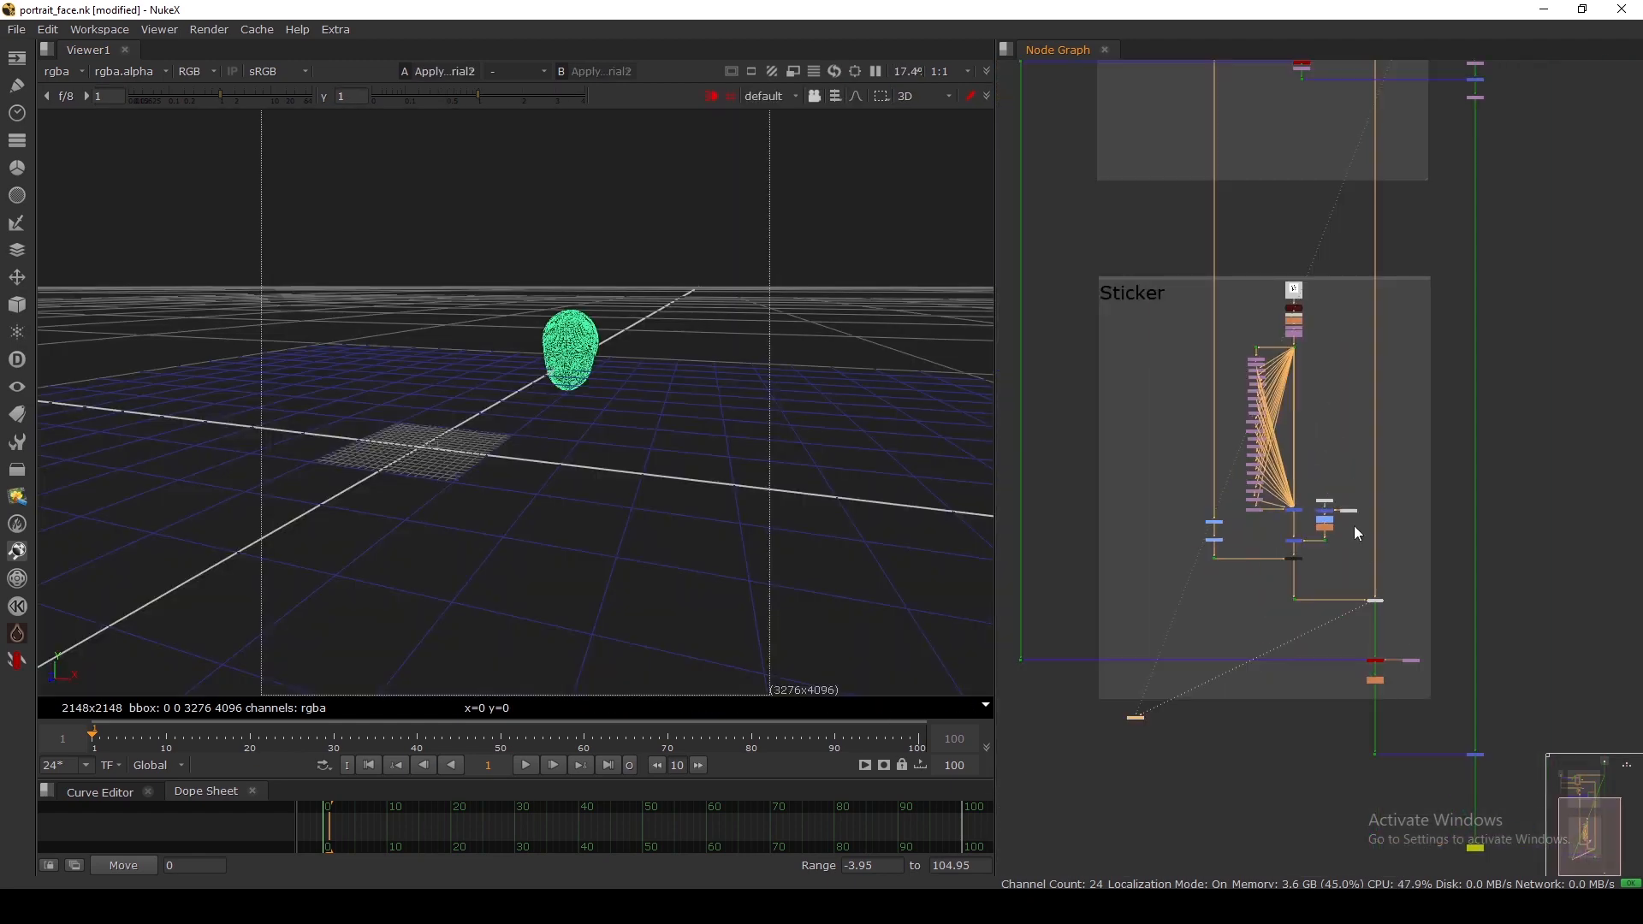
pyautogui.moveTo(1344, 345); pyautogui.dragTo(1271, 766, button='middle')
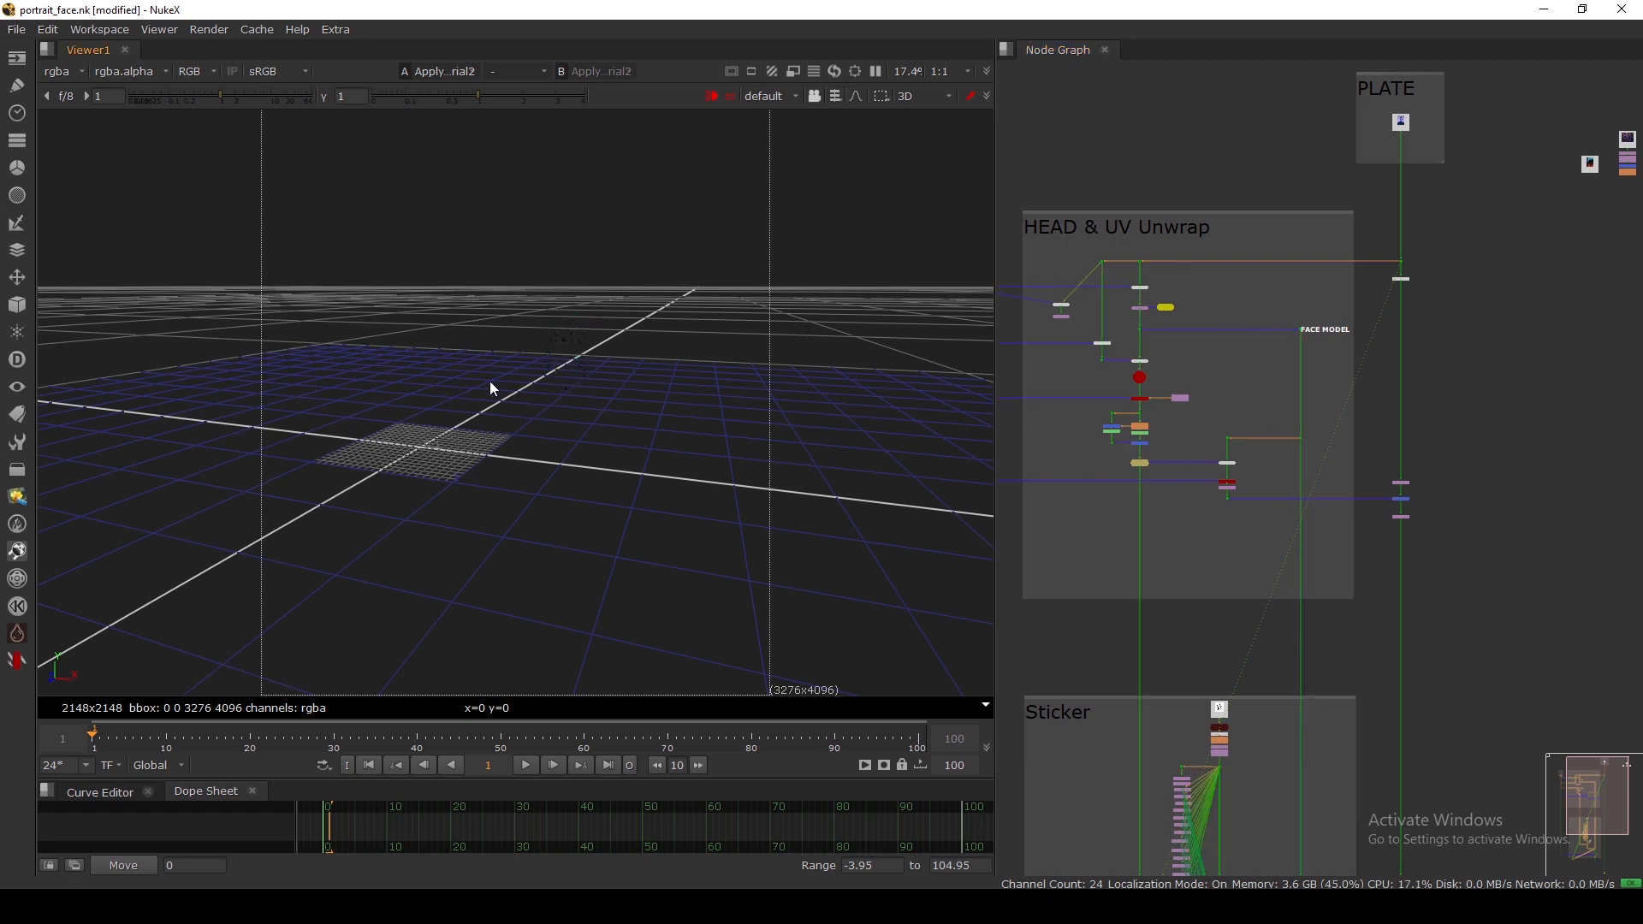
pyautogui.scroll(3, 490, 381)
pyautogui.scroll(5, 1263, 542)
# Step: Show ScanlineRender2 in the viewer and check the output format in Reformat5's properties
pyautogui.moveTo(1277, 514); pyautogui.dragTo(1262, 518)
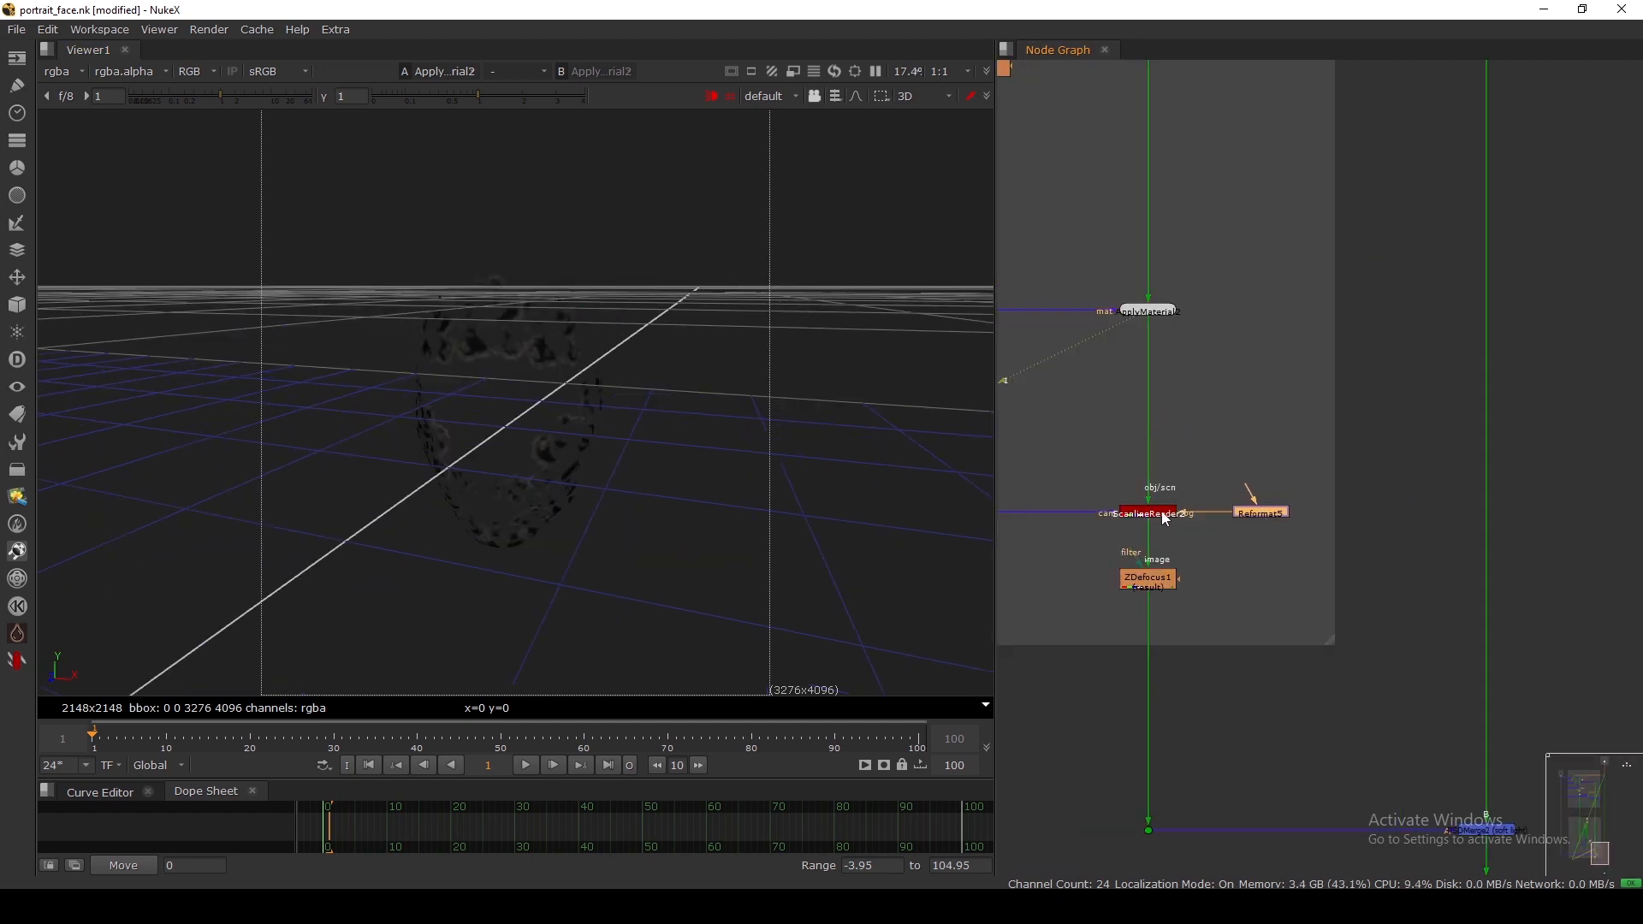
pyautogui.click(1167, 519)
pyautogui.press('1')
pyautogui.scroll(1, 1232, 516)
pyautogui.doubleClick(1257, 516)
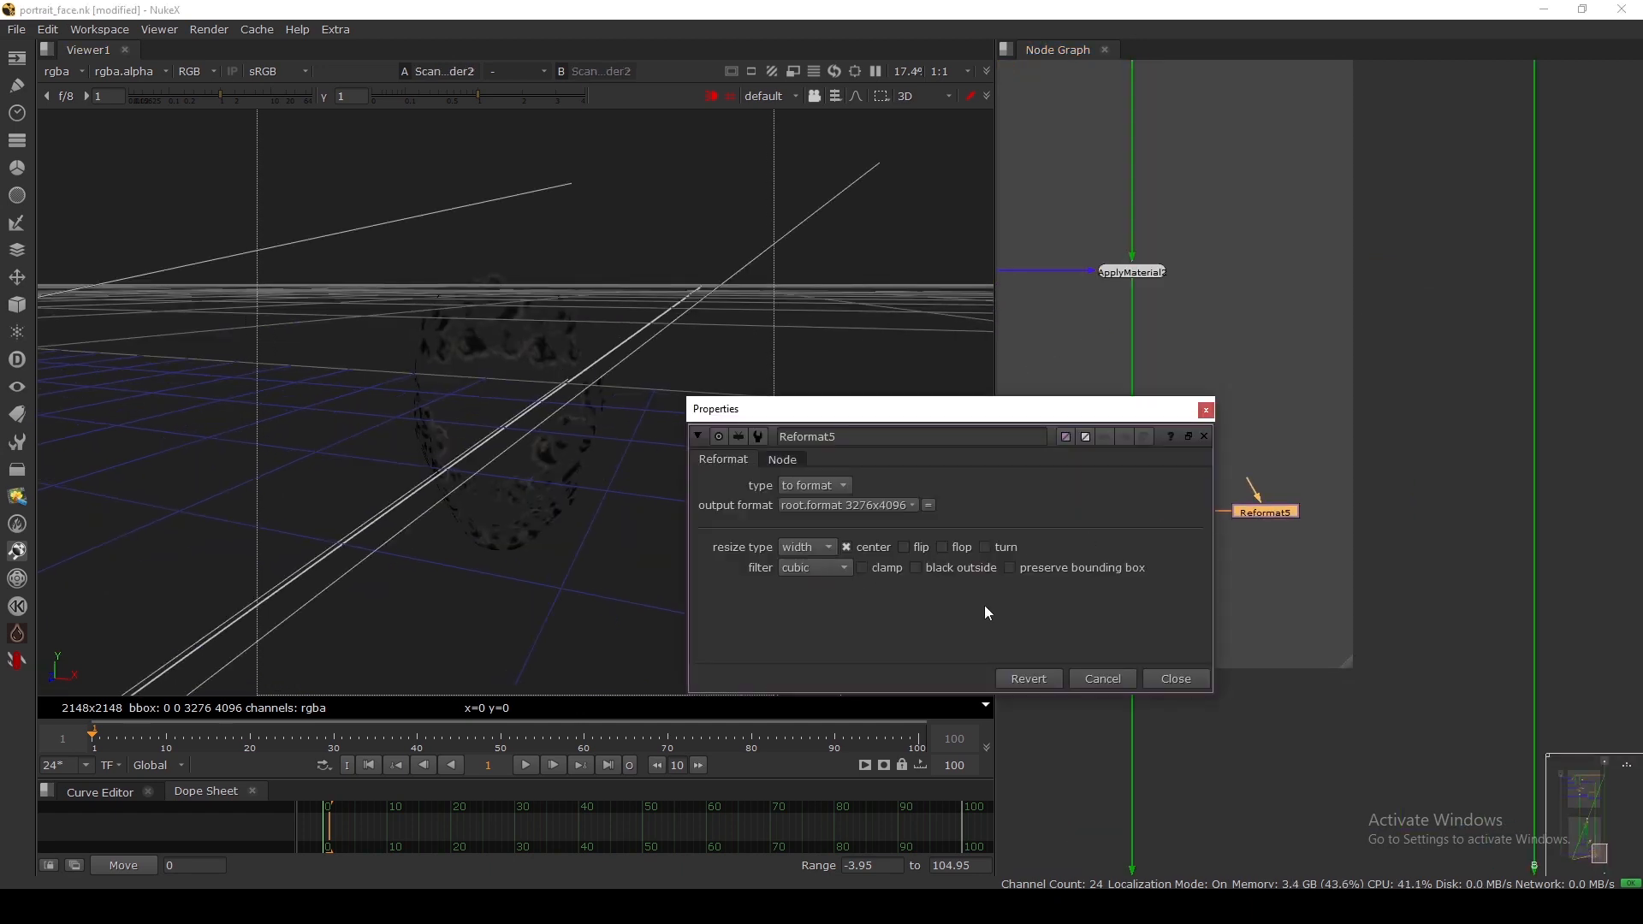
pyautogui.click(1174, 679)
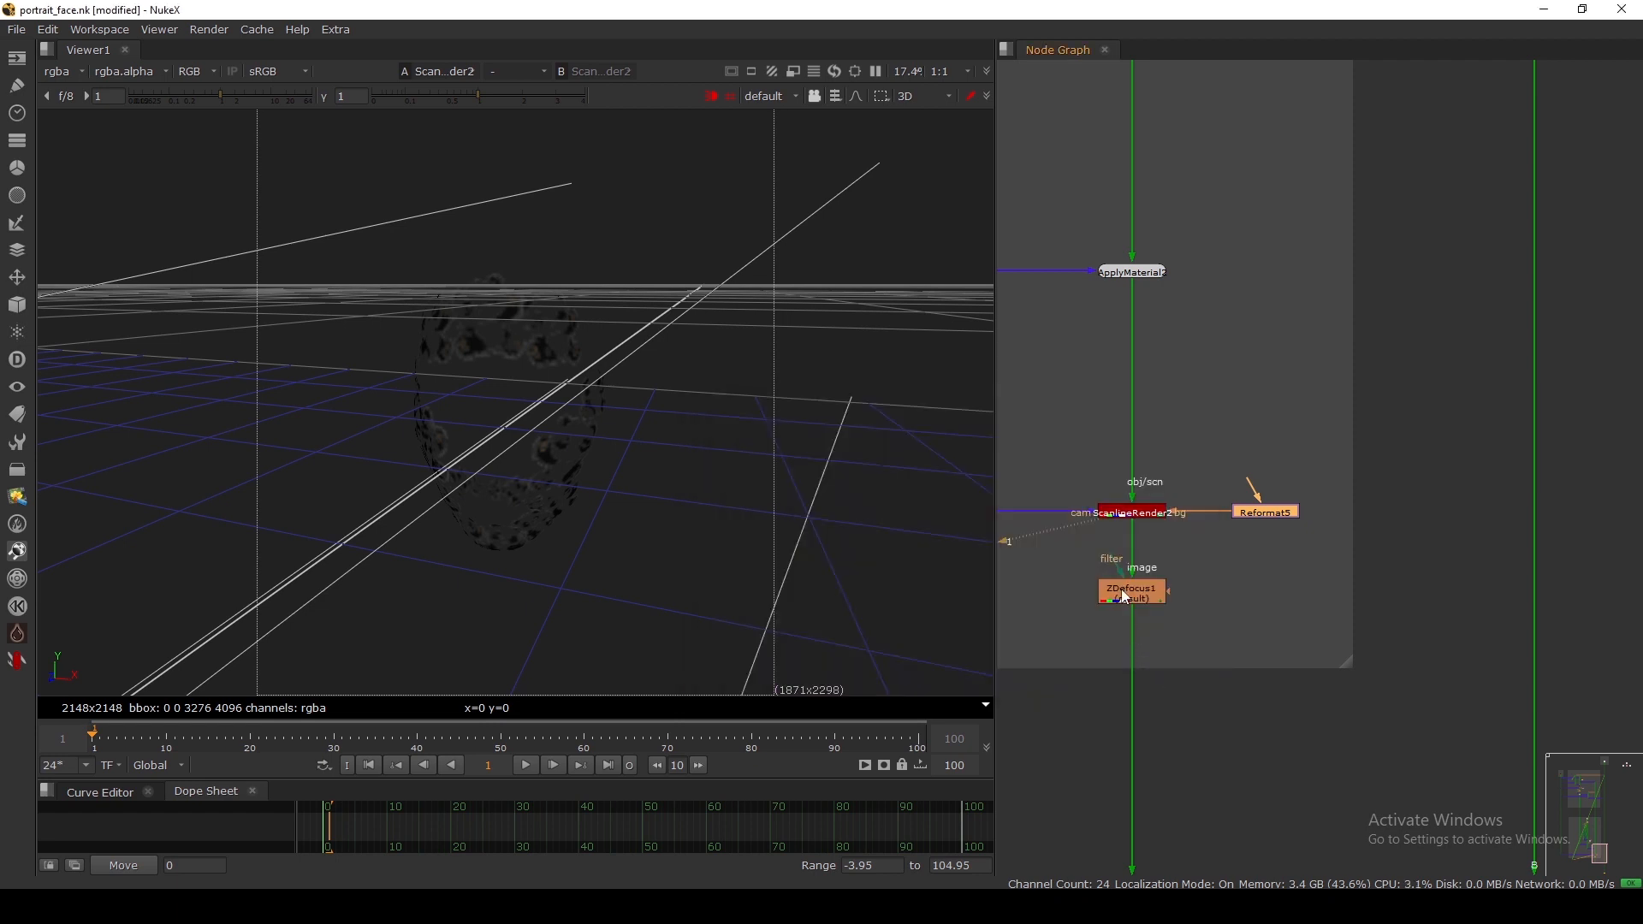
# Step: Show ZDefocus1 in the 2D viewer to examine the rendered and defocused stickers
pyautogui.click(1105, 590)
pyautogui.press('1')
pyautogui.press('Tab')
pyautogui.press('Tab')
# Step: Show PSDMerge2 in the viewer to examine the panda stickers composited over the portrait
pyautogui.scroll(-4, 1130, 485)
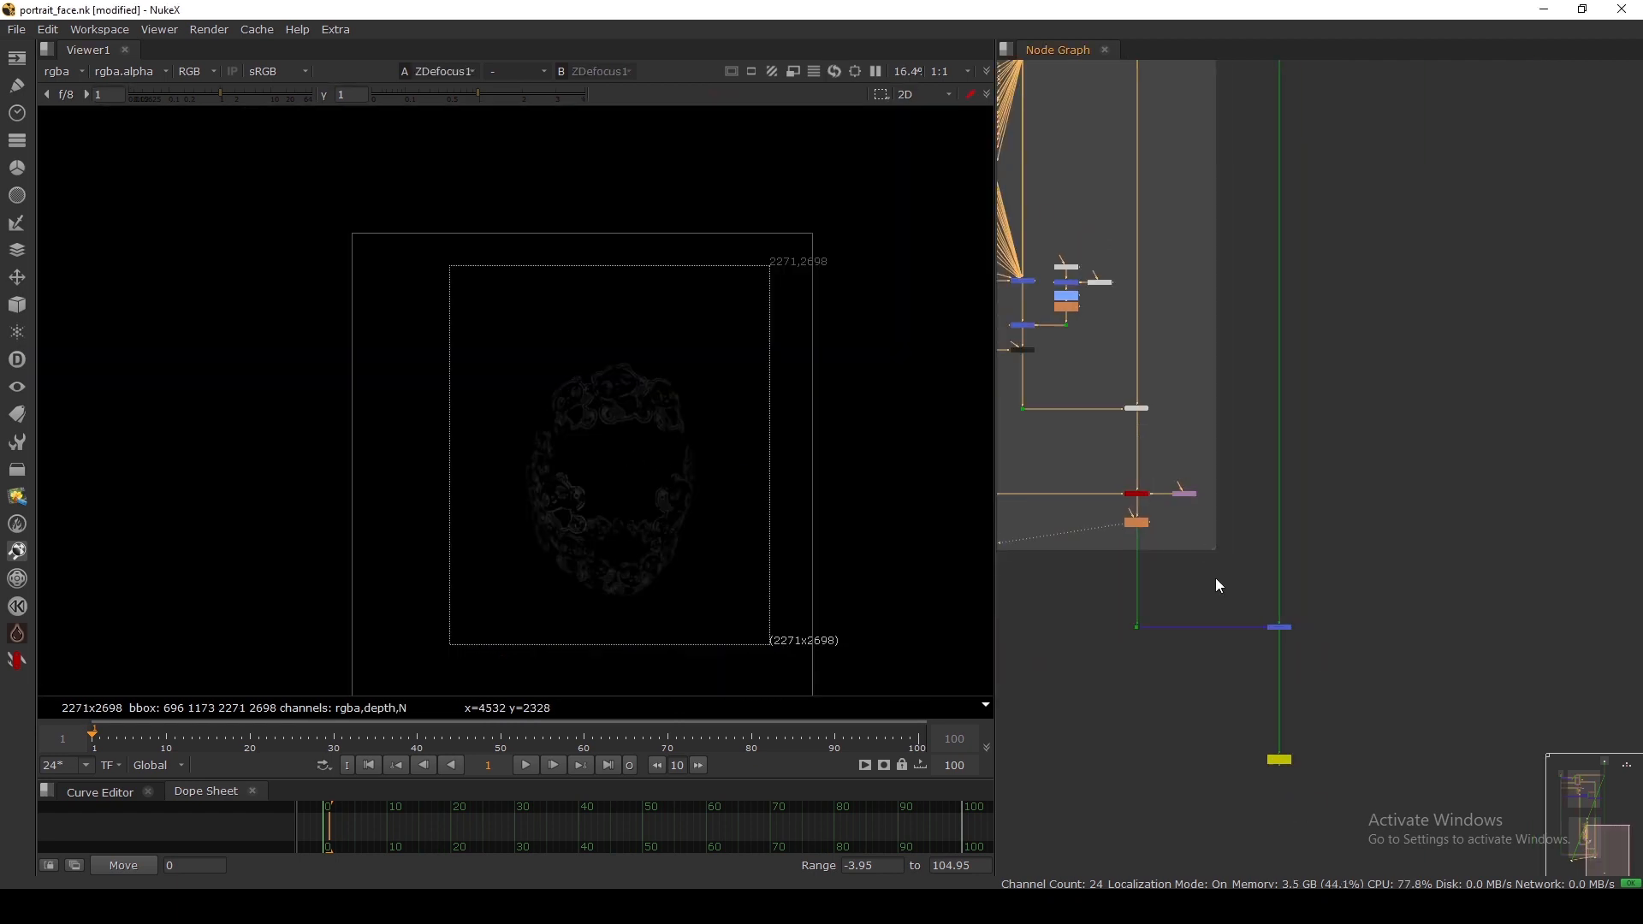
pyautogui.moveTo(1243, 590); pyautogui.dragTo(1327, 654)
pyautogui.press('1')
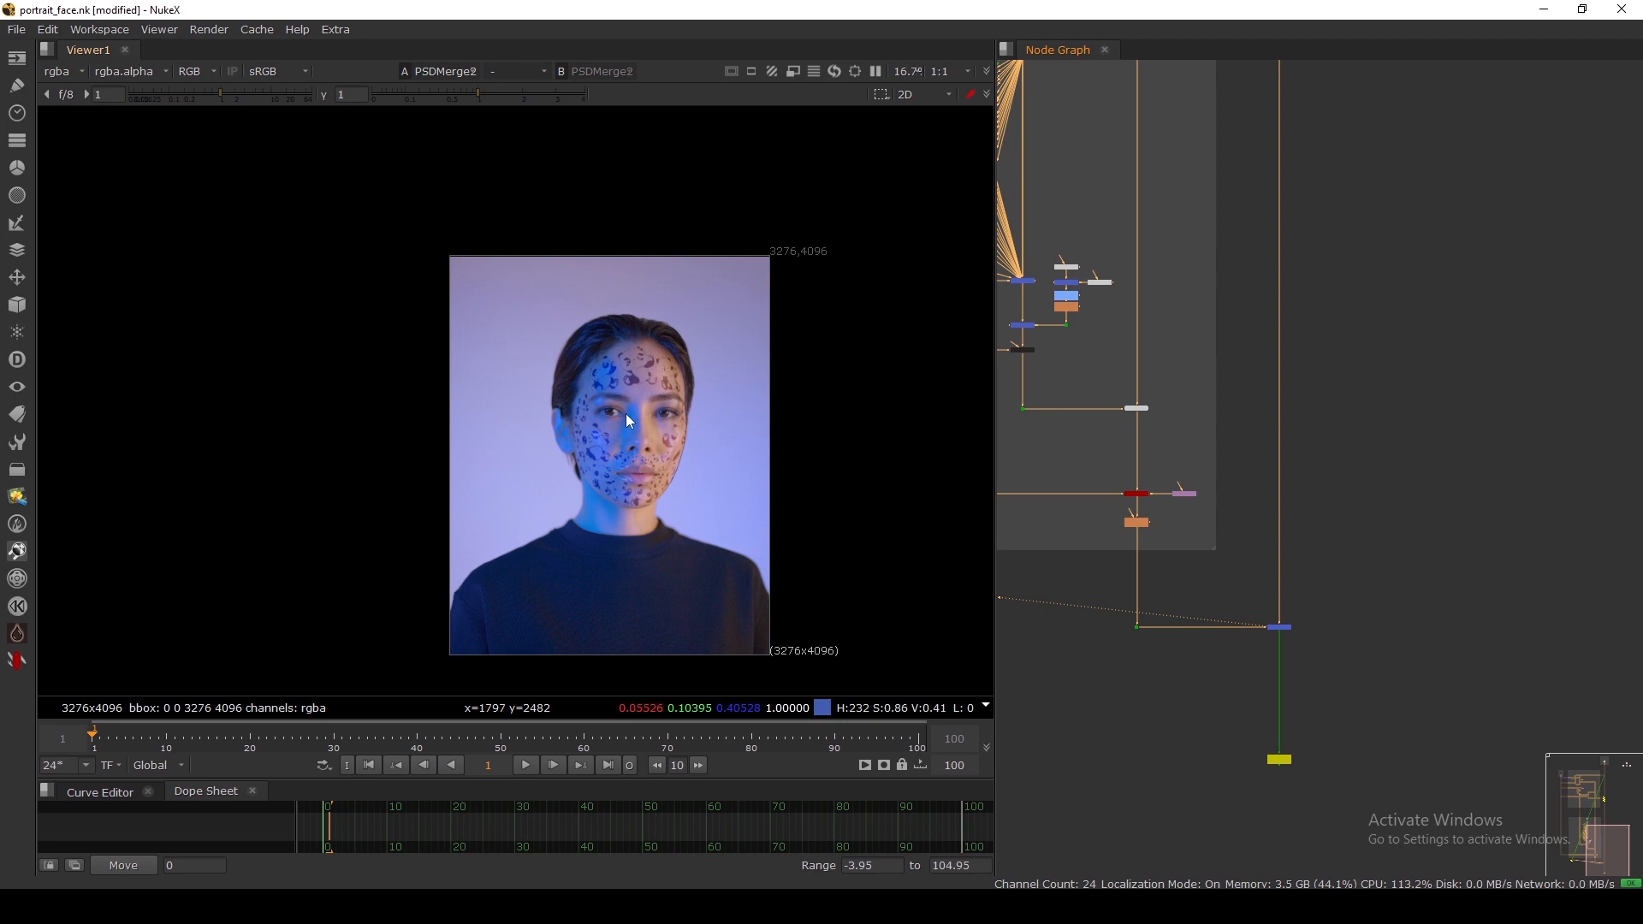
# Step: Delete the two nodes near the left edge of the HEAD & UV Unwrap backdrop and confirm the deletion
pyautogui.scroll(3, 624, 414)
pyautogui.moveTo(429, 206); pyautogui.dragTo(624, 498)
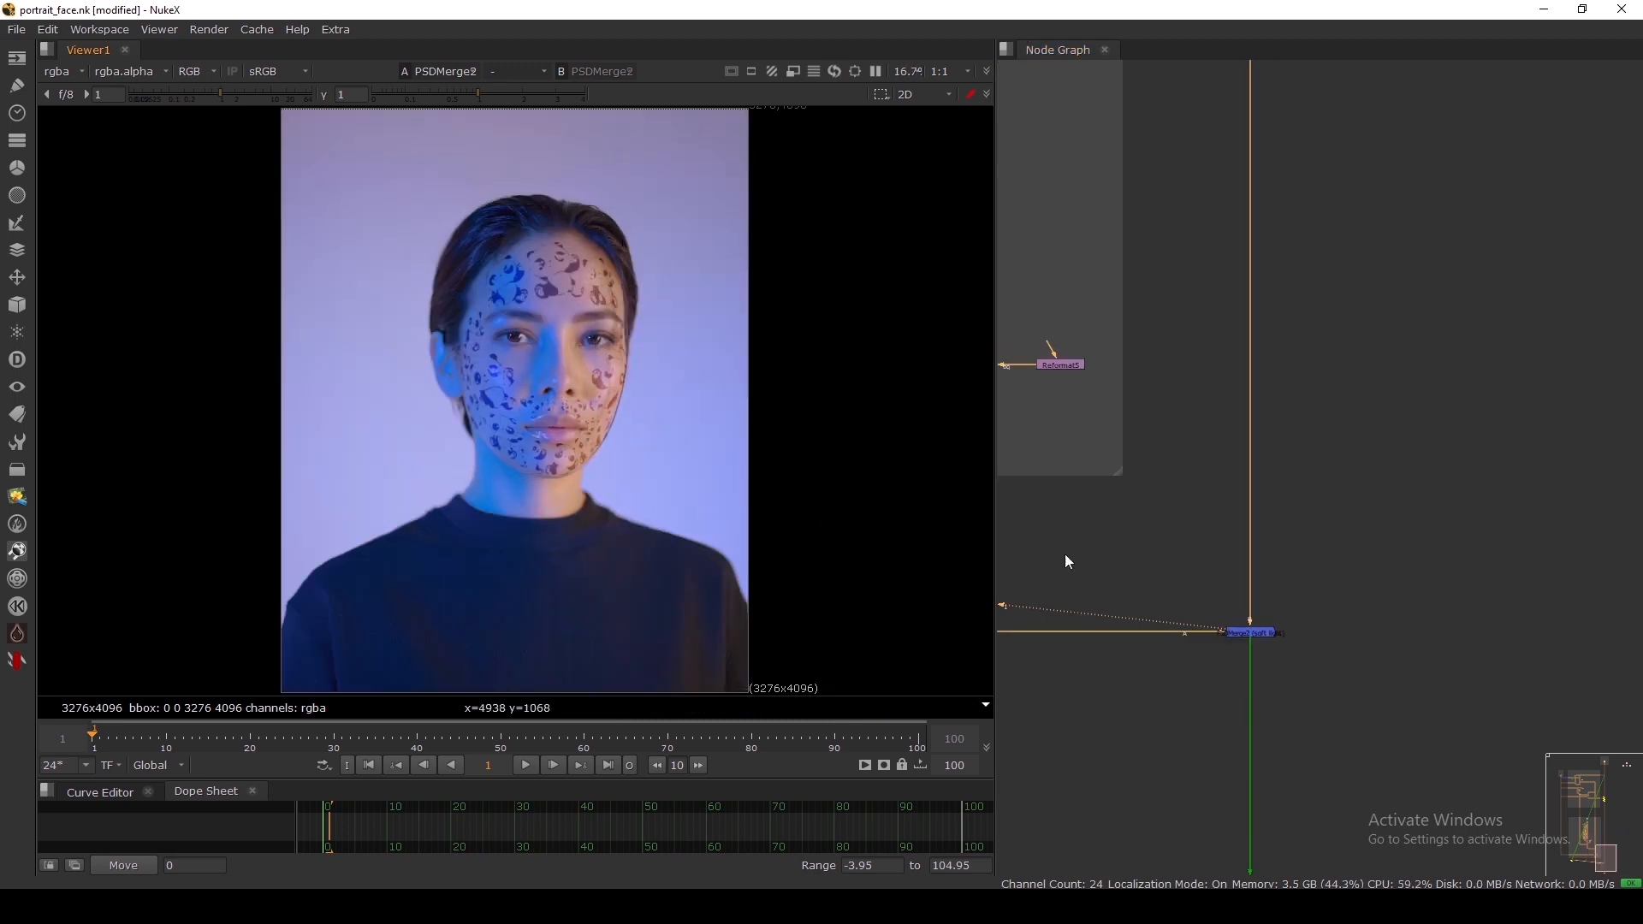
pyautogui.scroll(-5, 1294, 569)
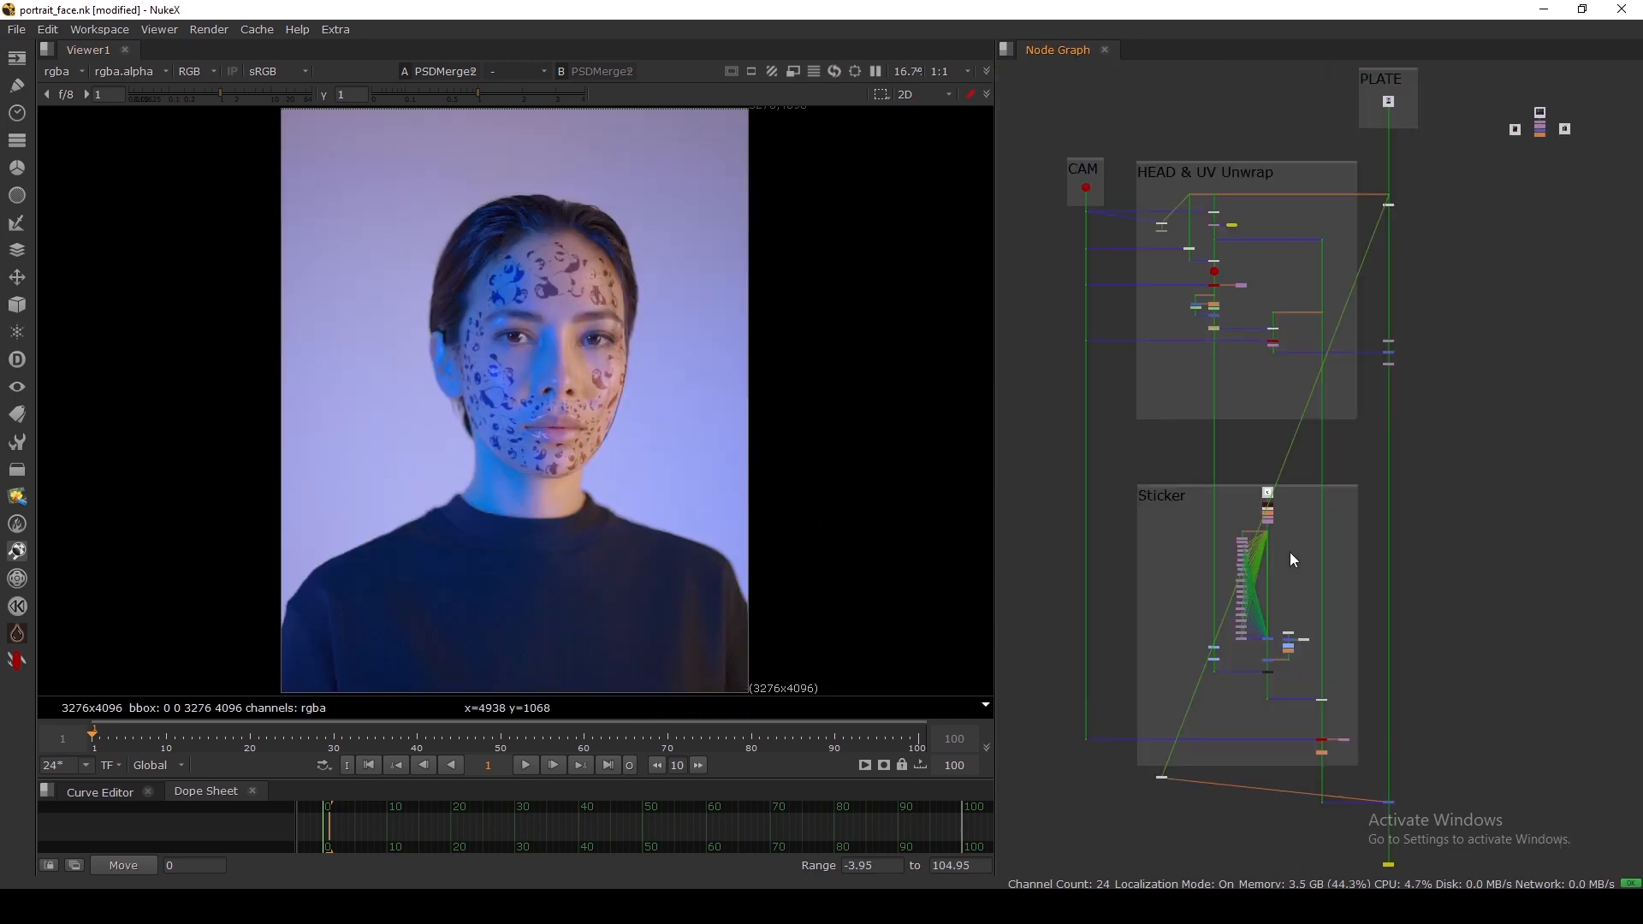
pyautogui.scroll(3, 1147, 226)
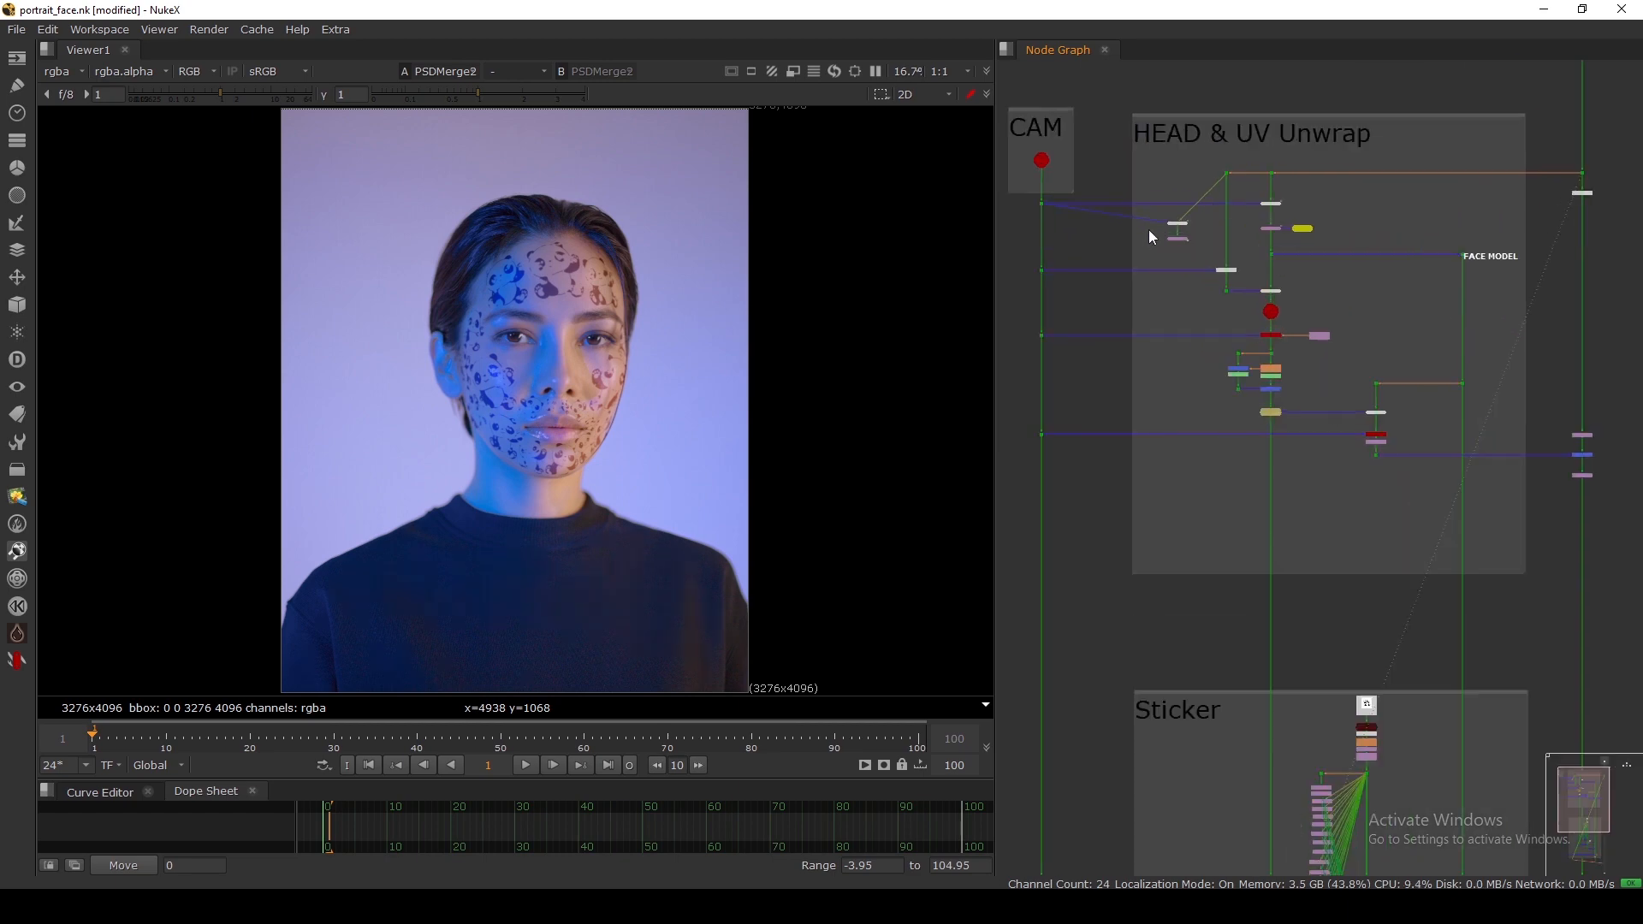
pyautogui.scroll(2, 1152, 238)
pyautogui.moveTo(1228, 195); pyautogui.dragTo(1155, 255)
pyautogui.press('Delete')
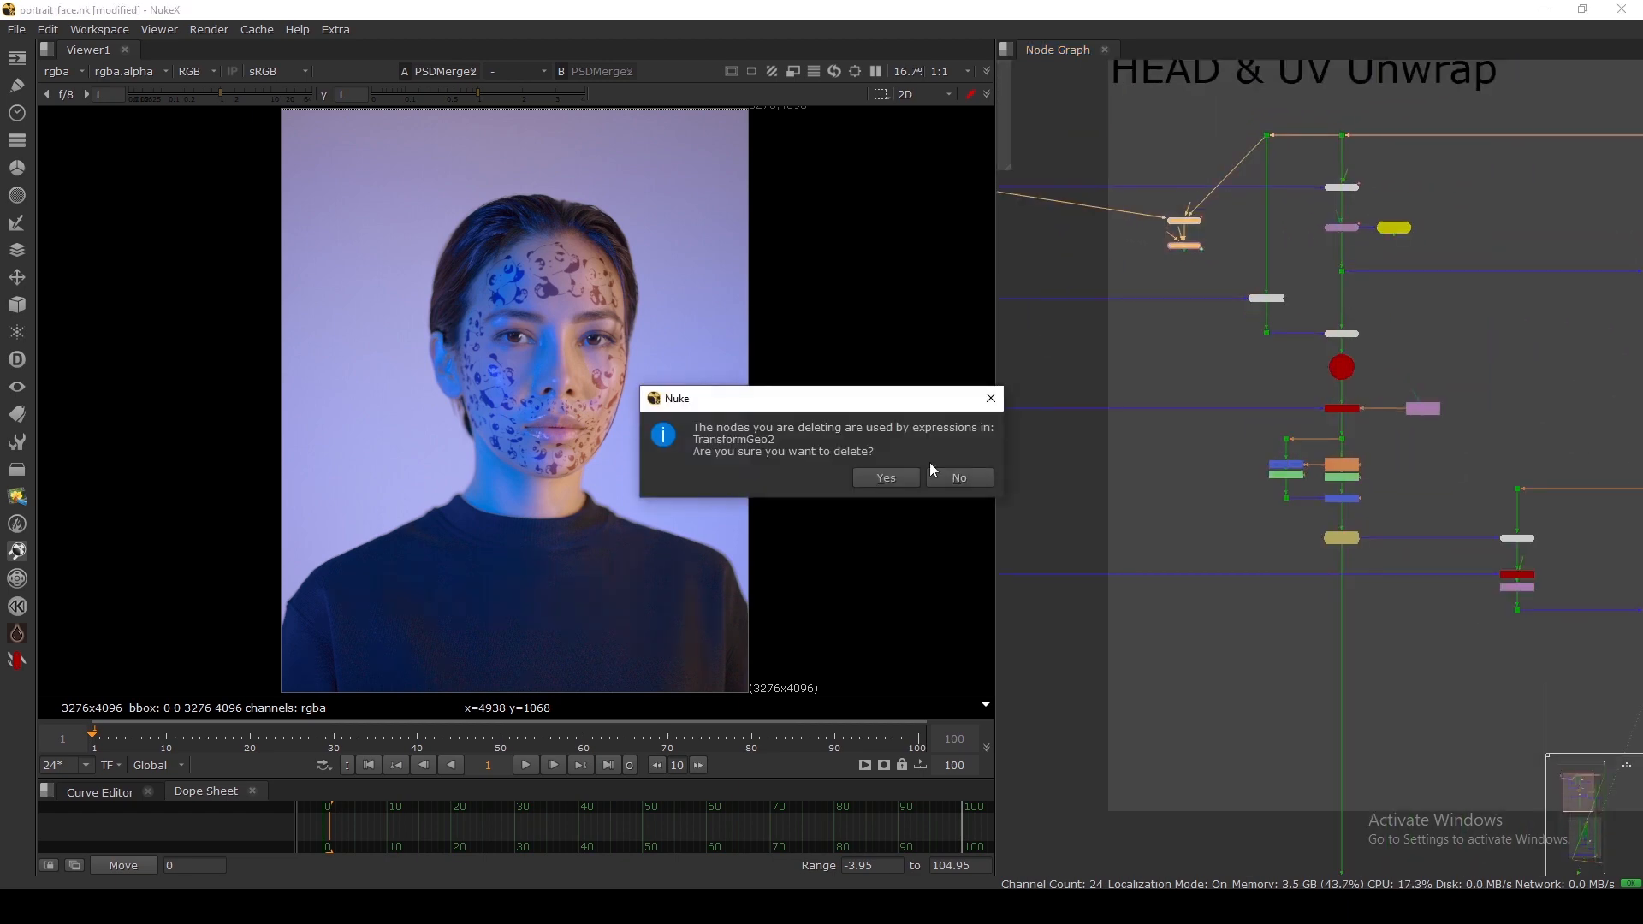
pyautogui.click(886, 477)
pyautogui.scroll(-3, 1198, 360)
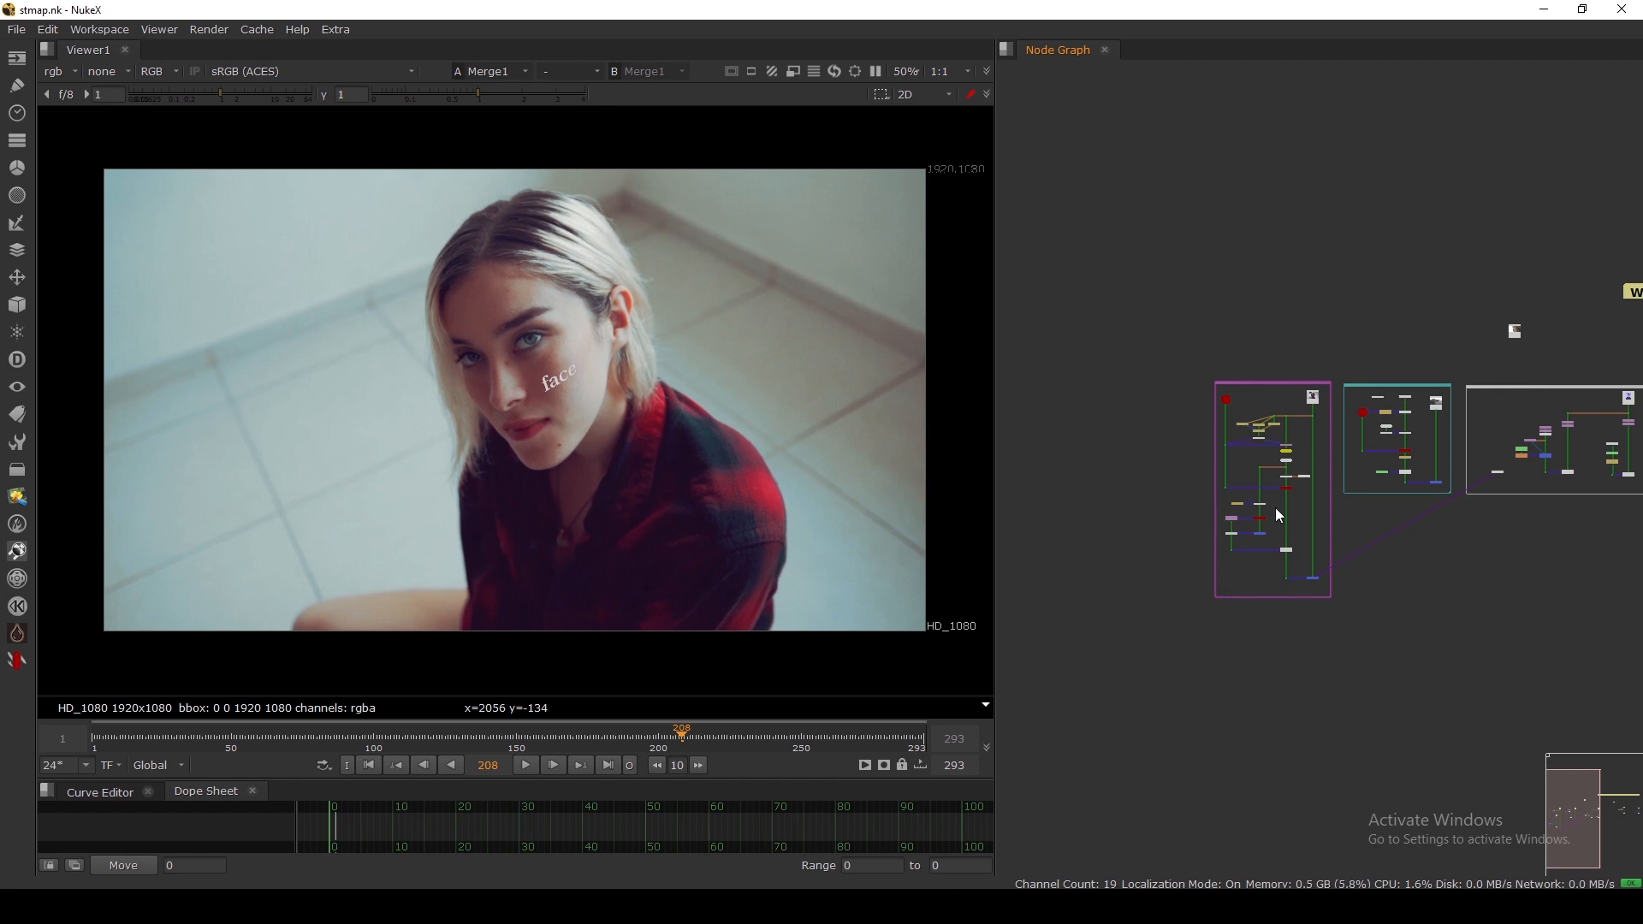
# Step: In stmap.nk, show ScanlineRender1 in the viewer and locate the Expression4 node feeding its material
pyautogui.moveTo(1275, 509); pyautogui.dragTo(1152, 523, button='middle')
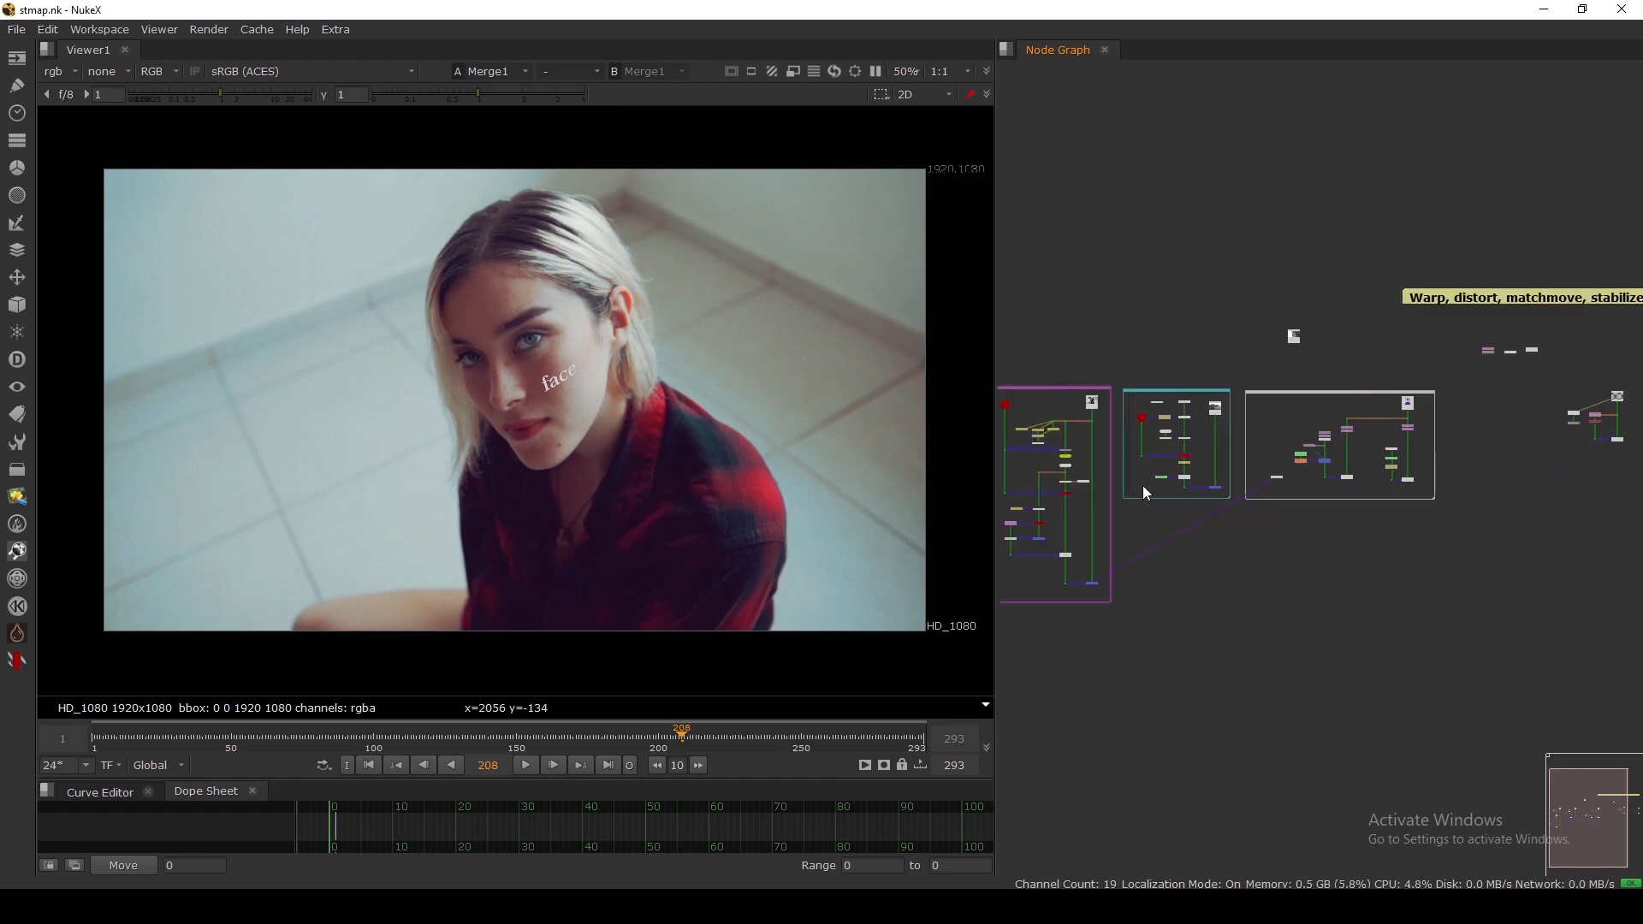
pyautogui.scroll(8, 1143, 485)
pyautogui.scroll(4, 1198, 514)
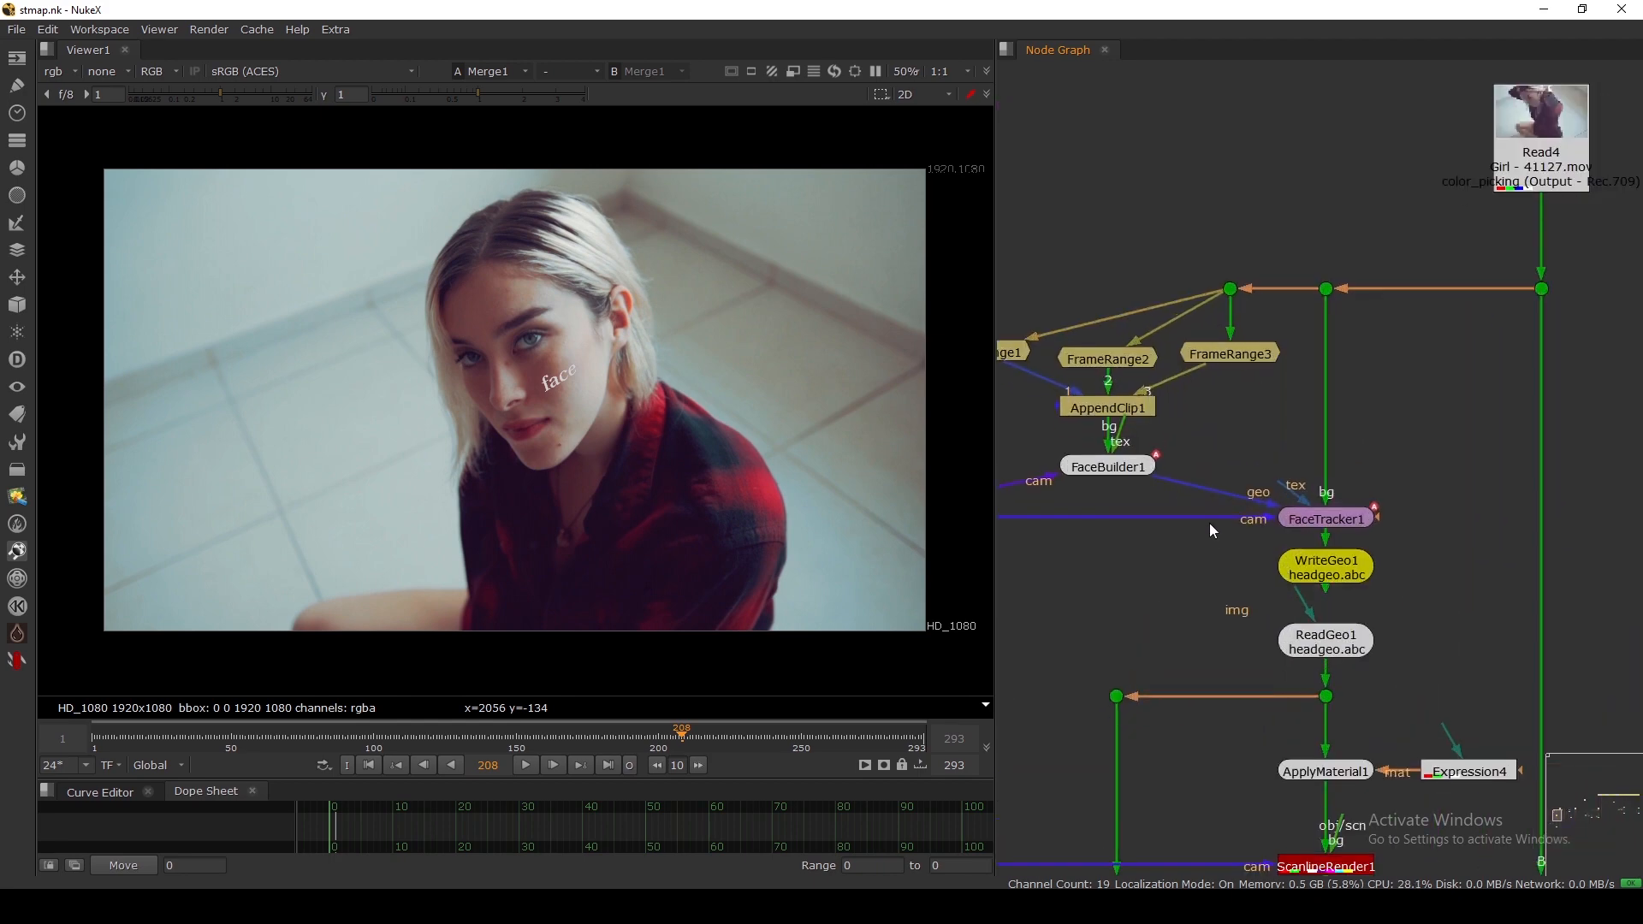
pyautogui.click(1319, 503)
pyautogui.press('1')
pyautogui.hotkey('ctrl', 'z')
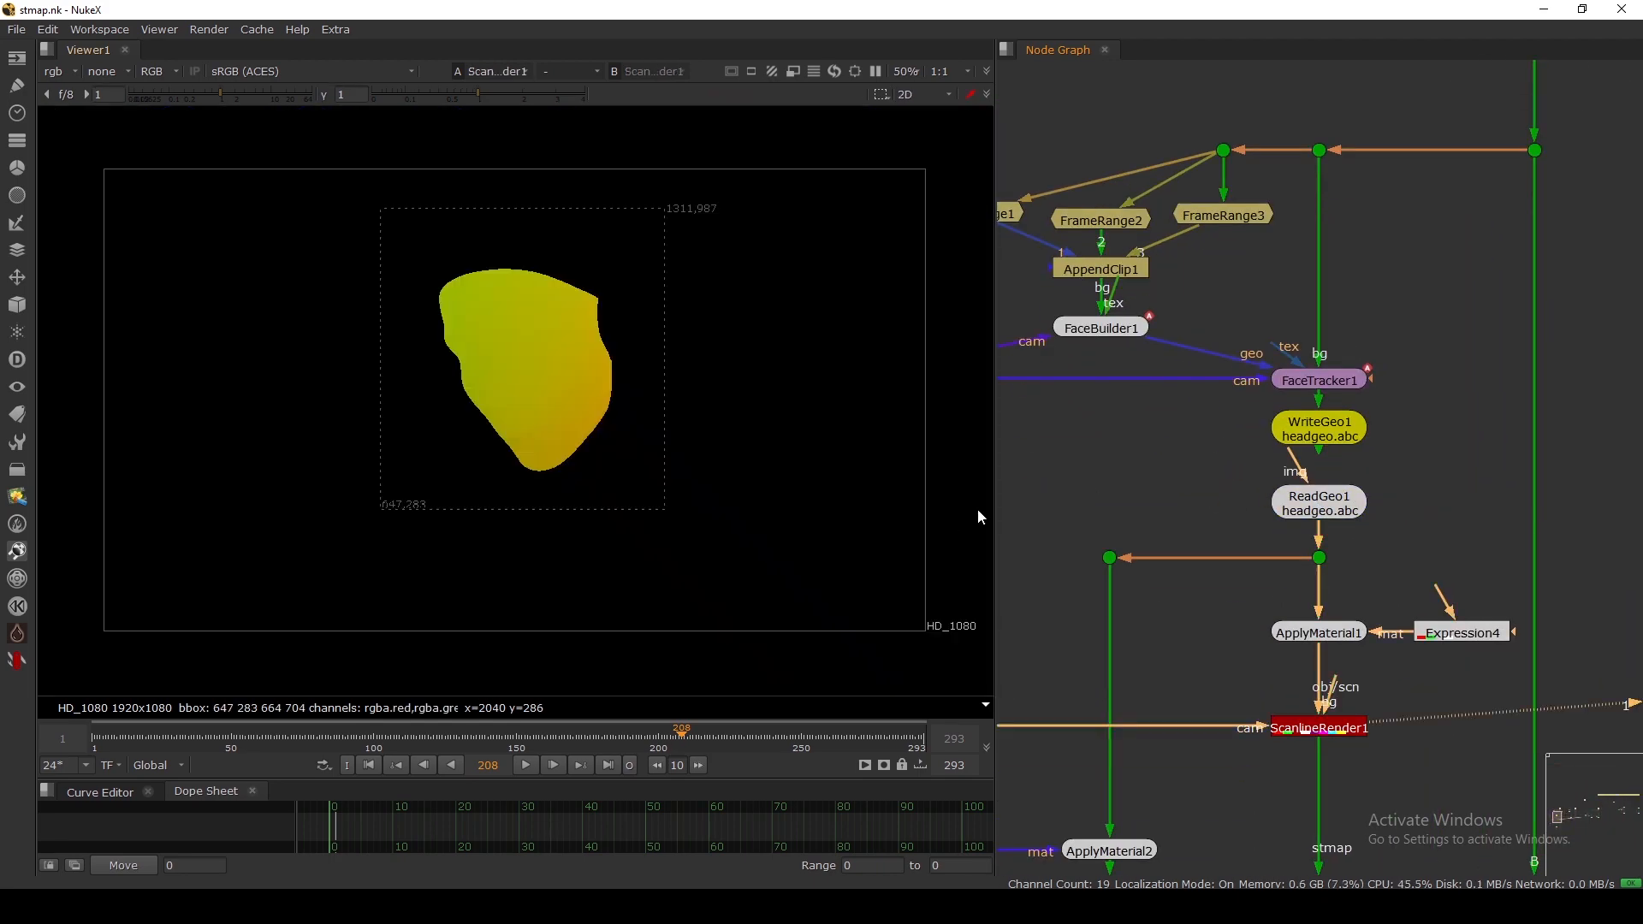
pyautogui.scroll(-5, 1247, 530)
pyautogui.scroll(6, 1255, 549)
pyautogui.click(1351, 508)
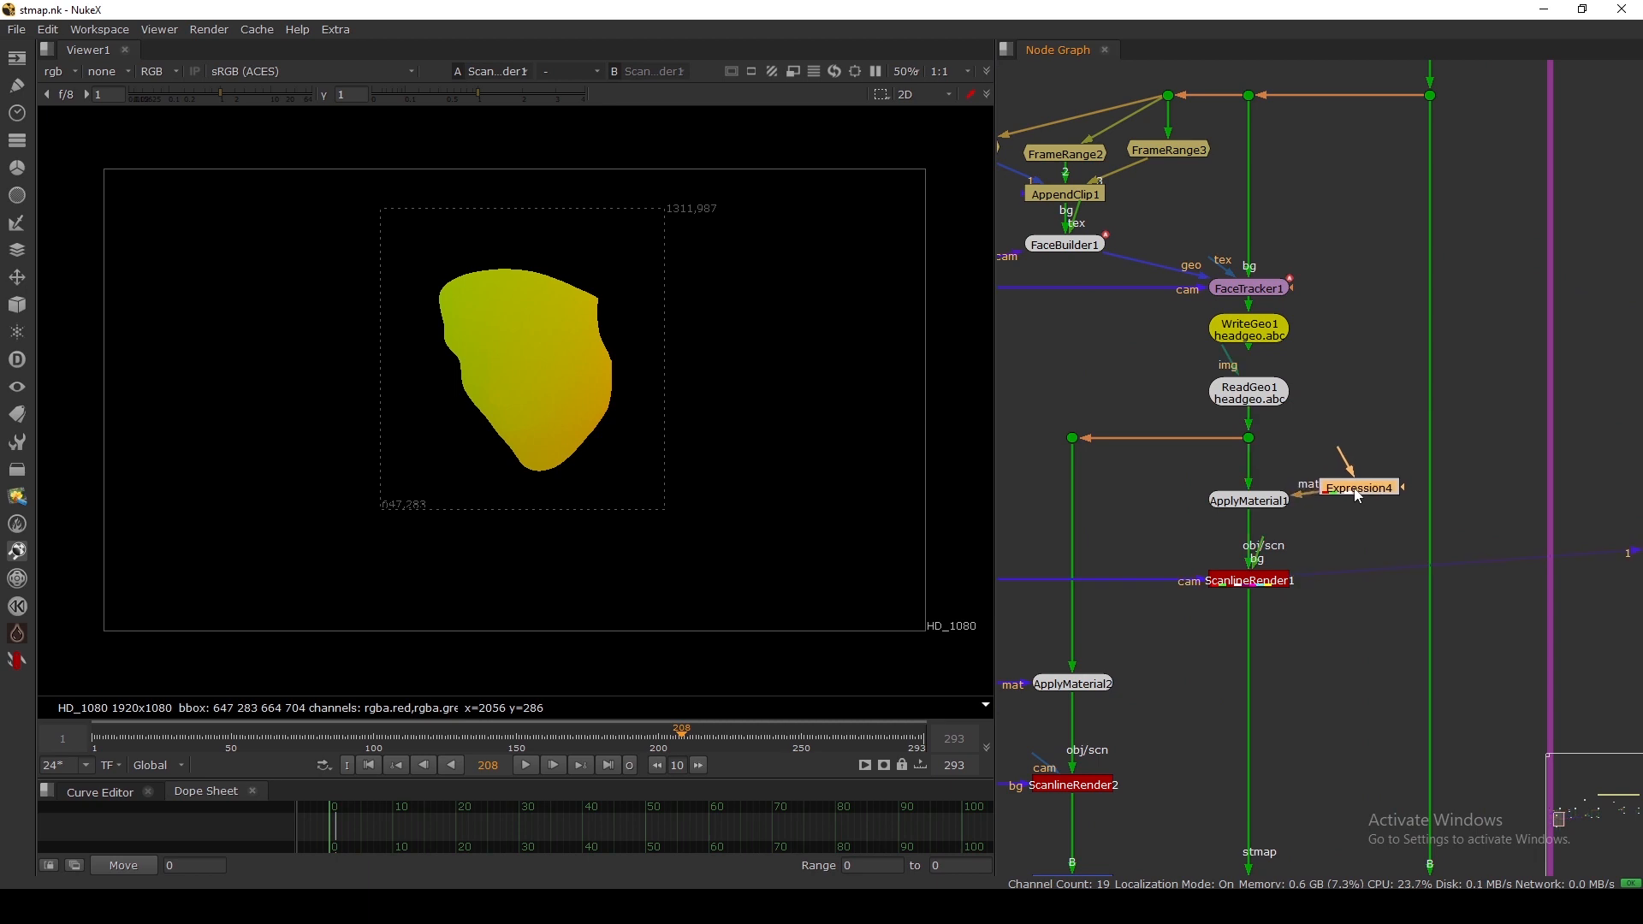
# Step: Show Text1 and then STMap4 in the viewer to examine the text warped by the UV map
pyautogui.scroll(-5, 1253, 603)
pyautogui.moveTo(1255, 608); pyautogui.dragTo(1221, 454, button='middle')
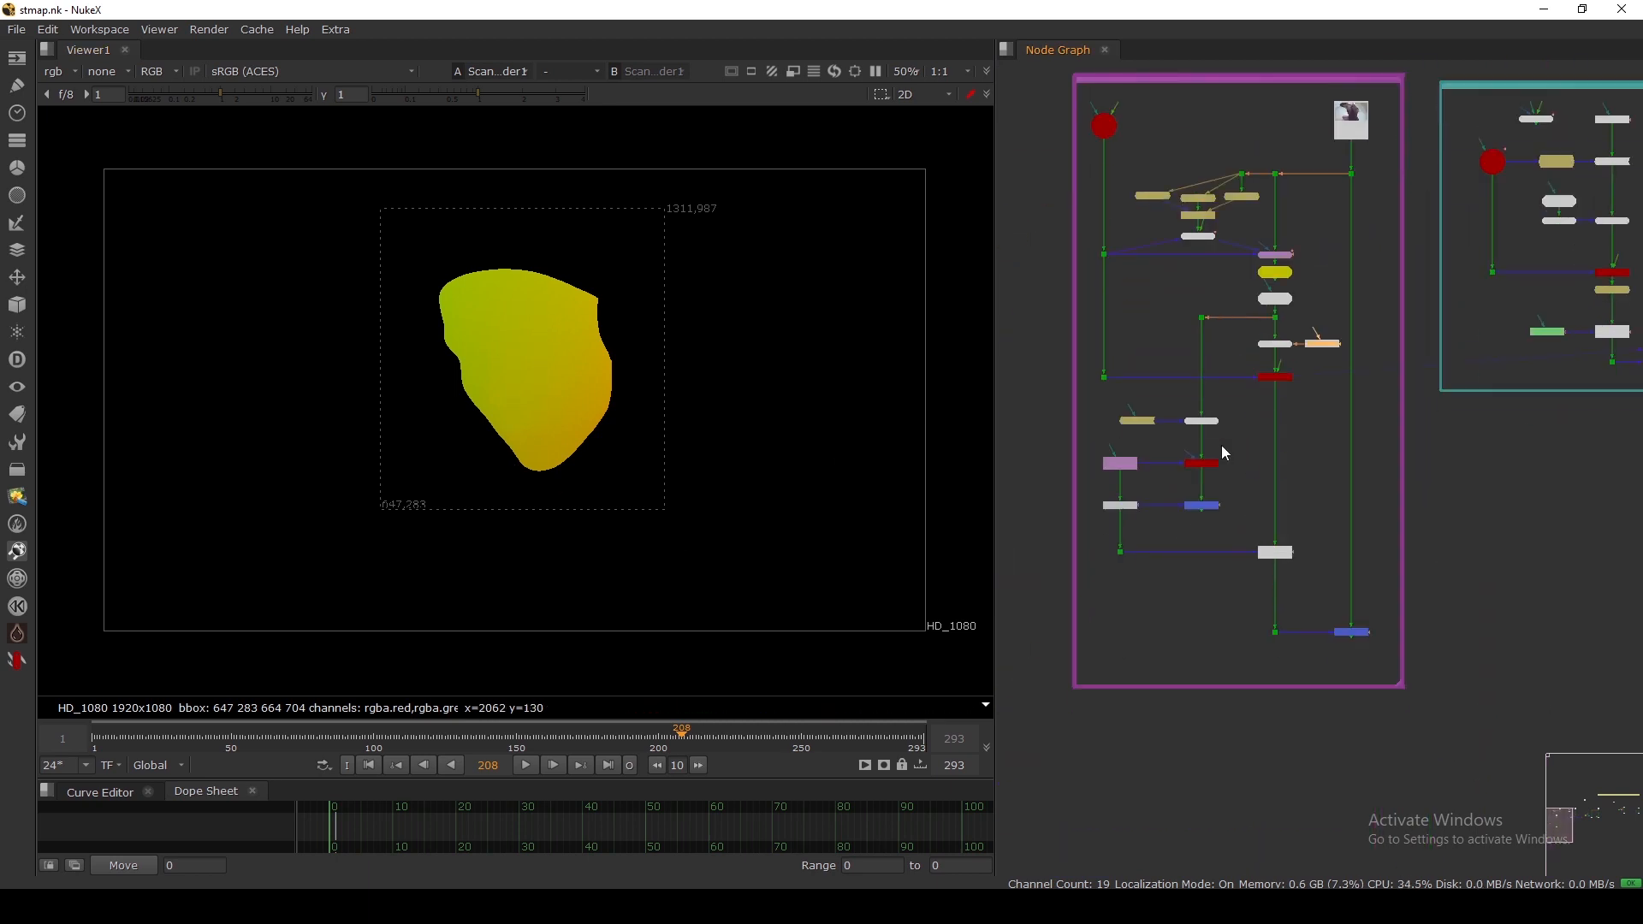
pyautogui.scroll(4, 1245, 547)
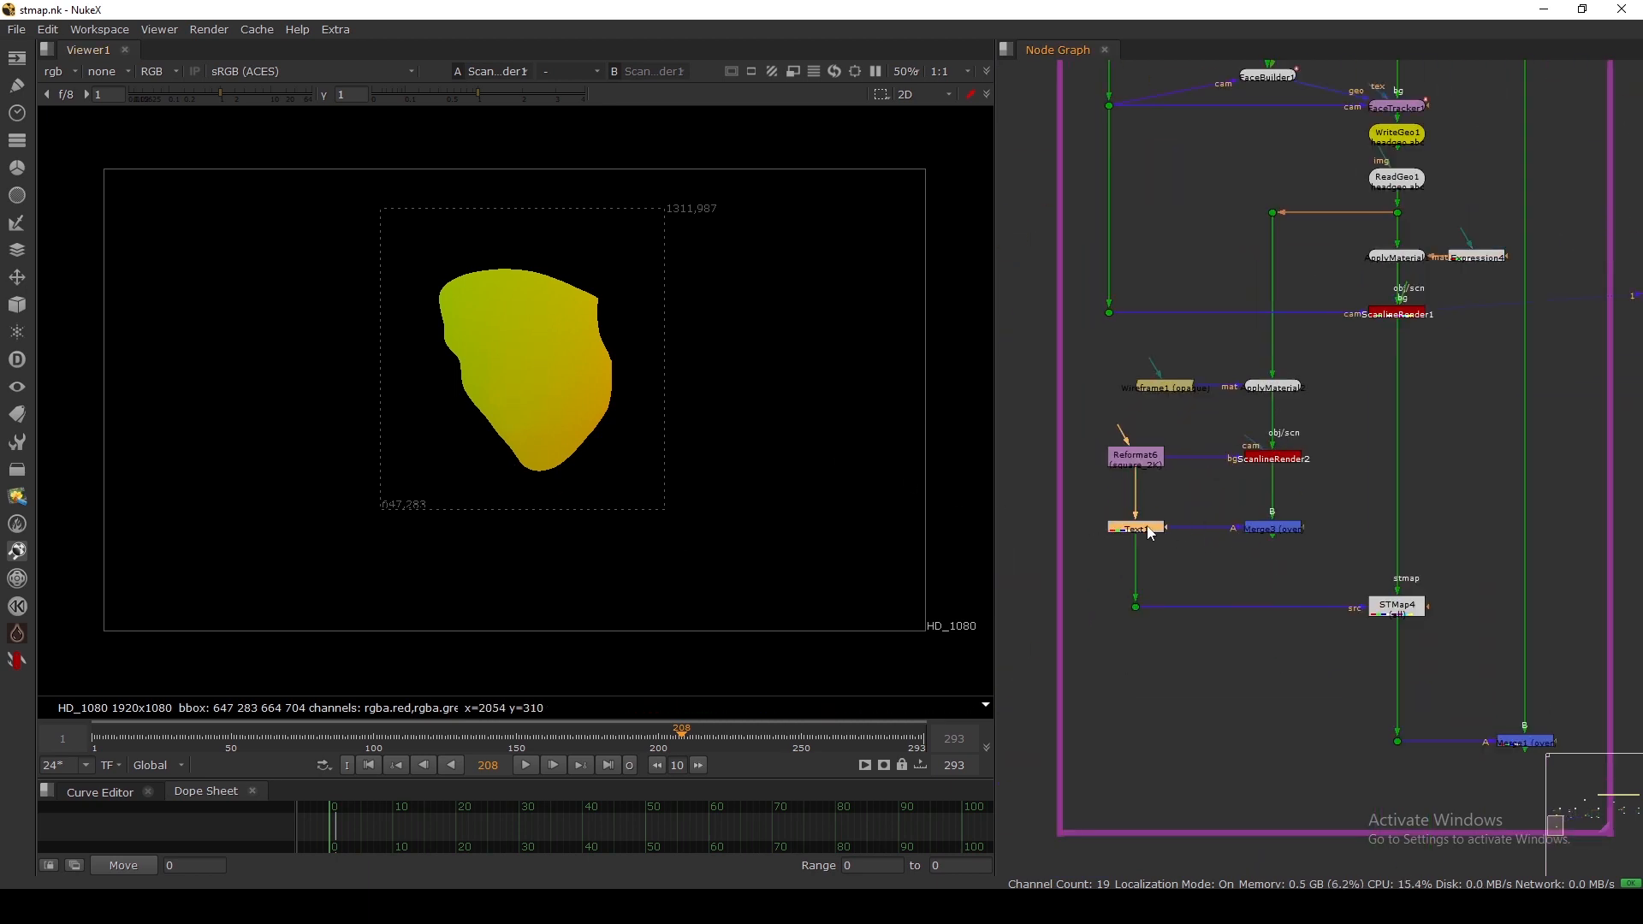
pyautogui.press('1')
pyautogui.click(1387, 609)
pyautogui.press('1')
pyautogui.scroll(-4, 1307, 604)
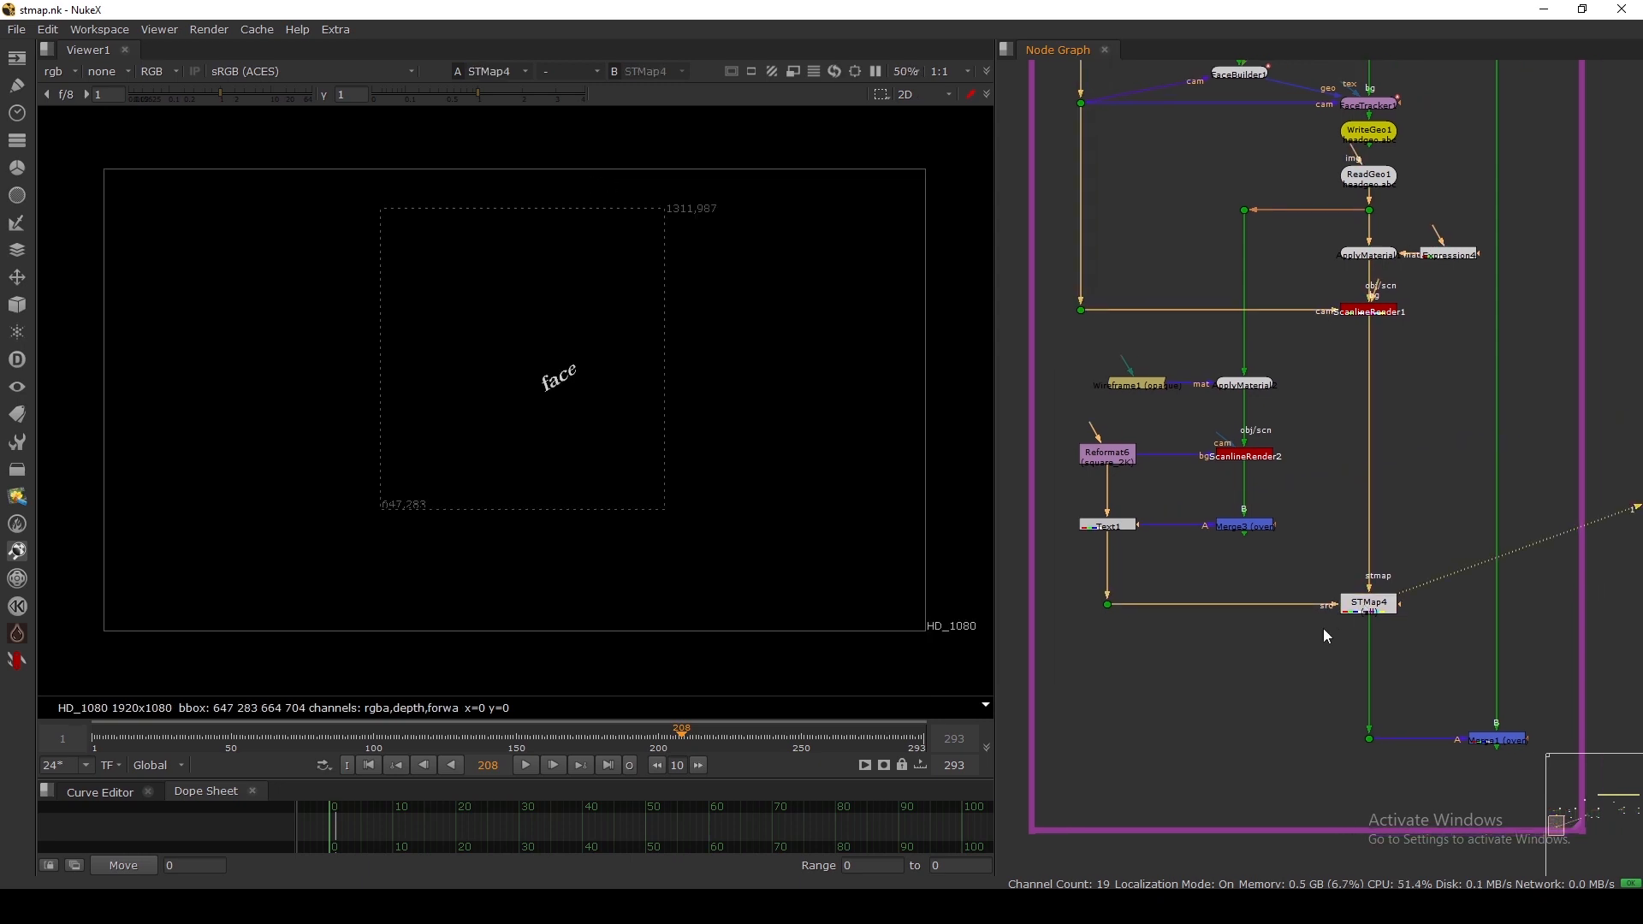
# Step: Show Merge1 in the viewer to examine the warped face text composited over the footage
pyautogui.scroll(4, 1399, 691)
pyautogui.click(1382, 676)
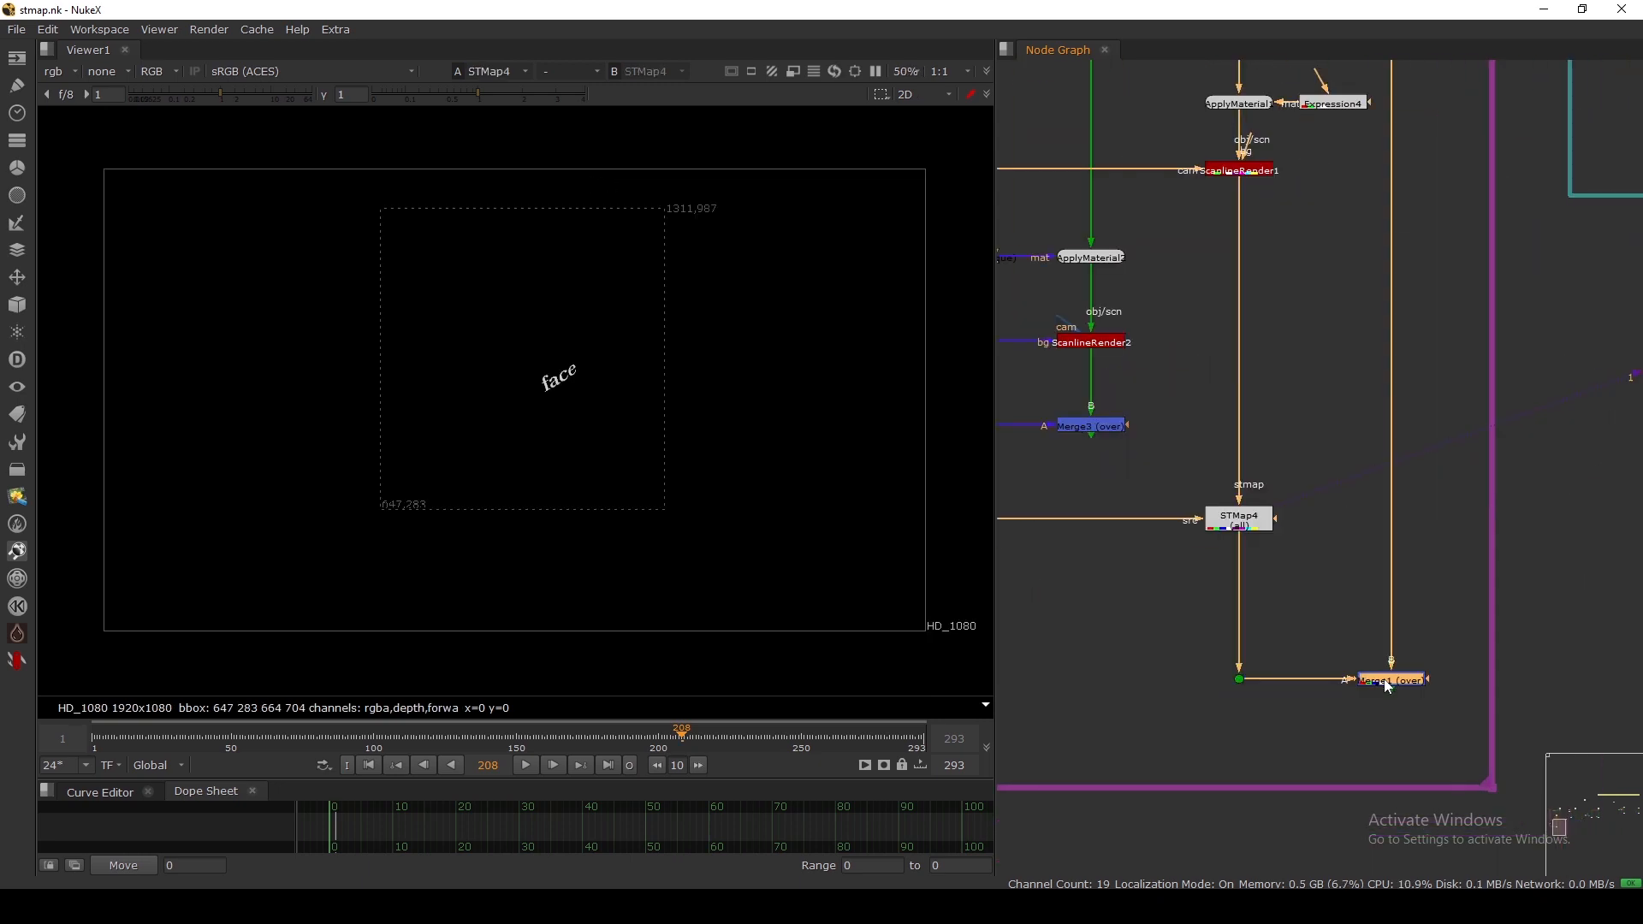
pyautogui.press('1')
pyautogui.scroll(2, 1215, 558)
pyautogui.scroll(-4, 1198, 539)
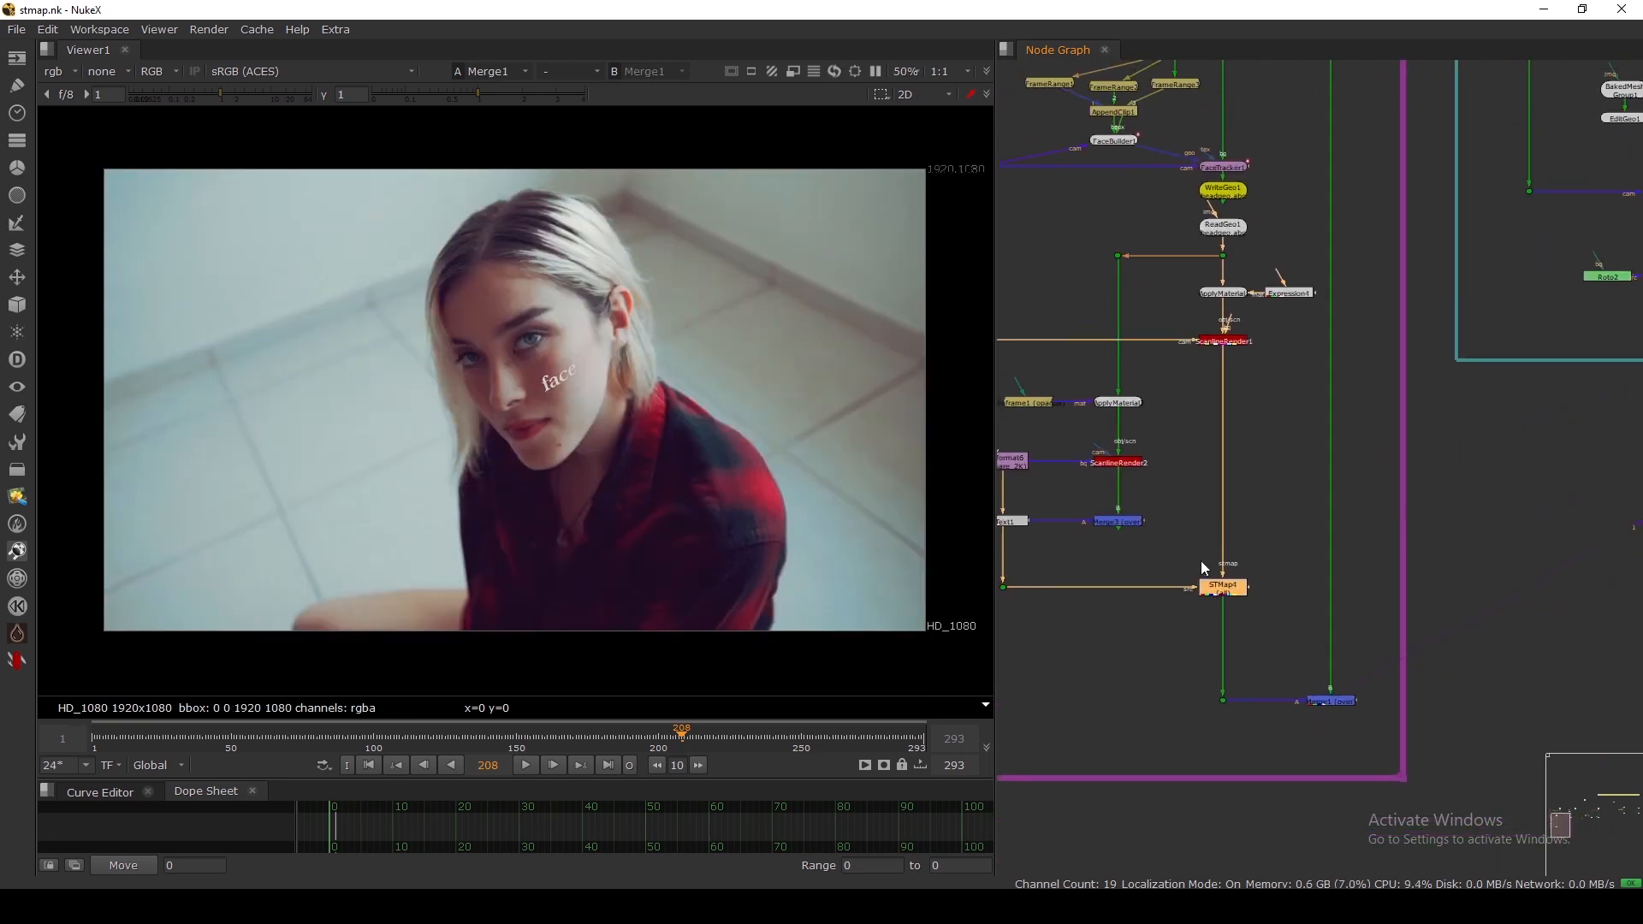
pyautogui.moveTo(1272, 532); pyautogui.dragTo(1209, 591)
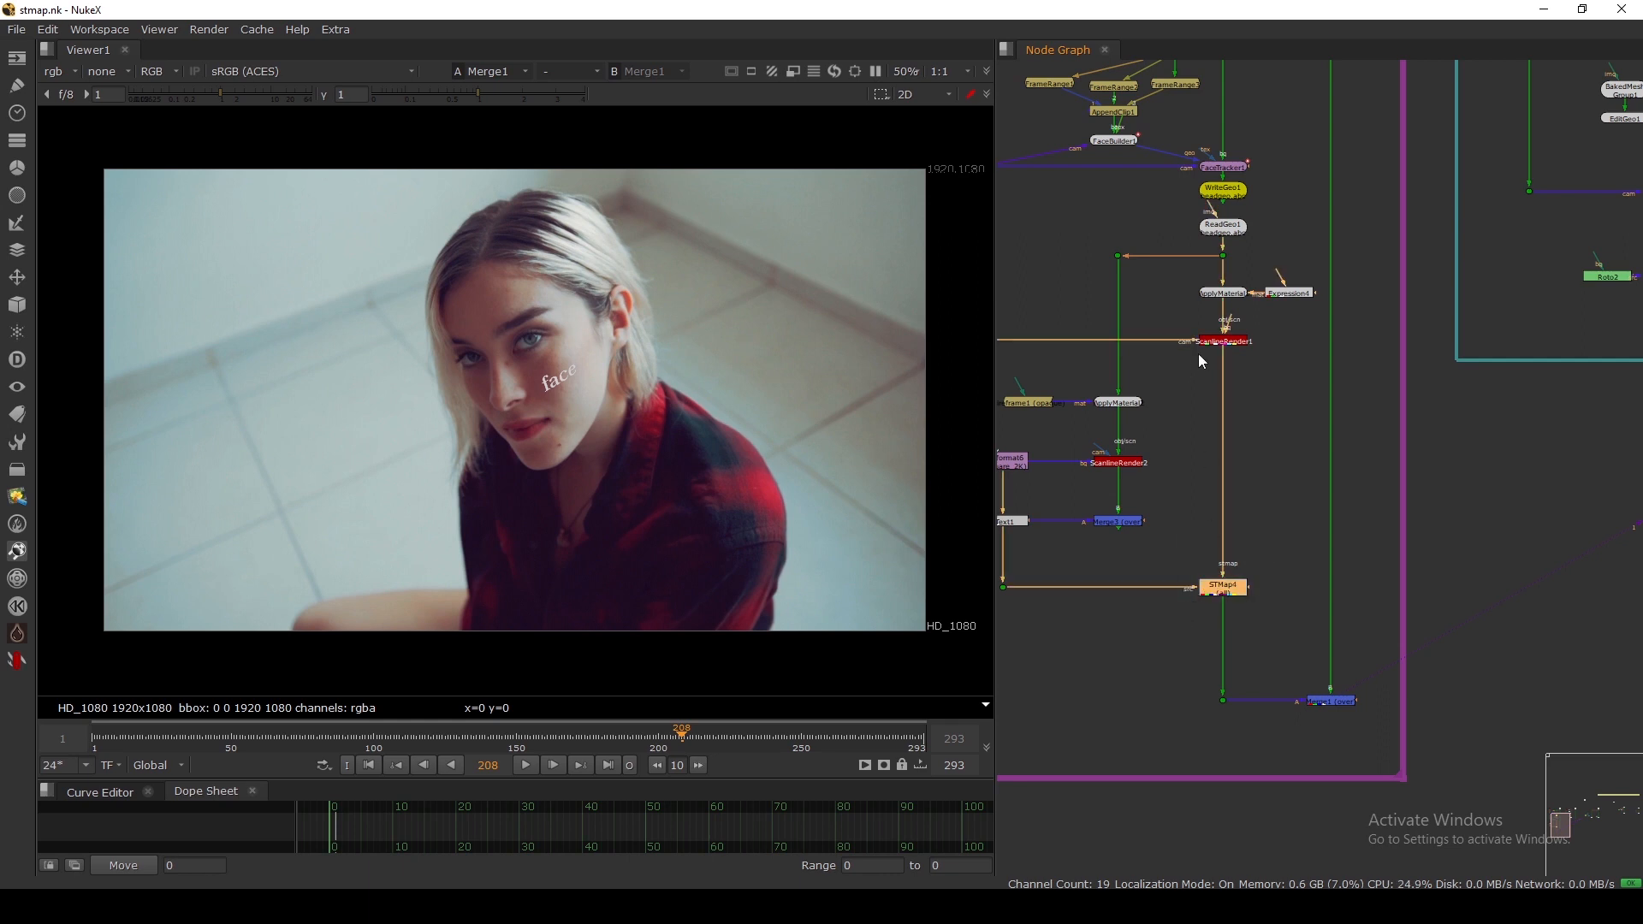
# Step: Show ScanlineRender1's UV render and then the source text that feeds STMap4 in the viewer
pyautogui.click(1217, 343)
pyautogui.press('1')
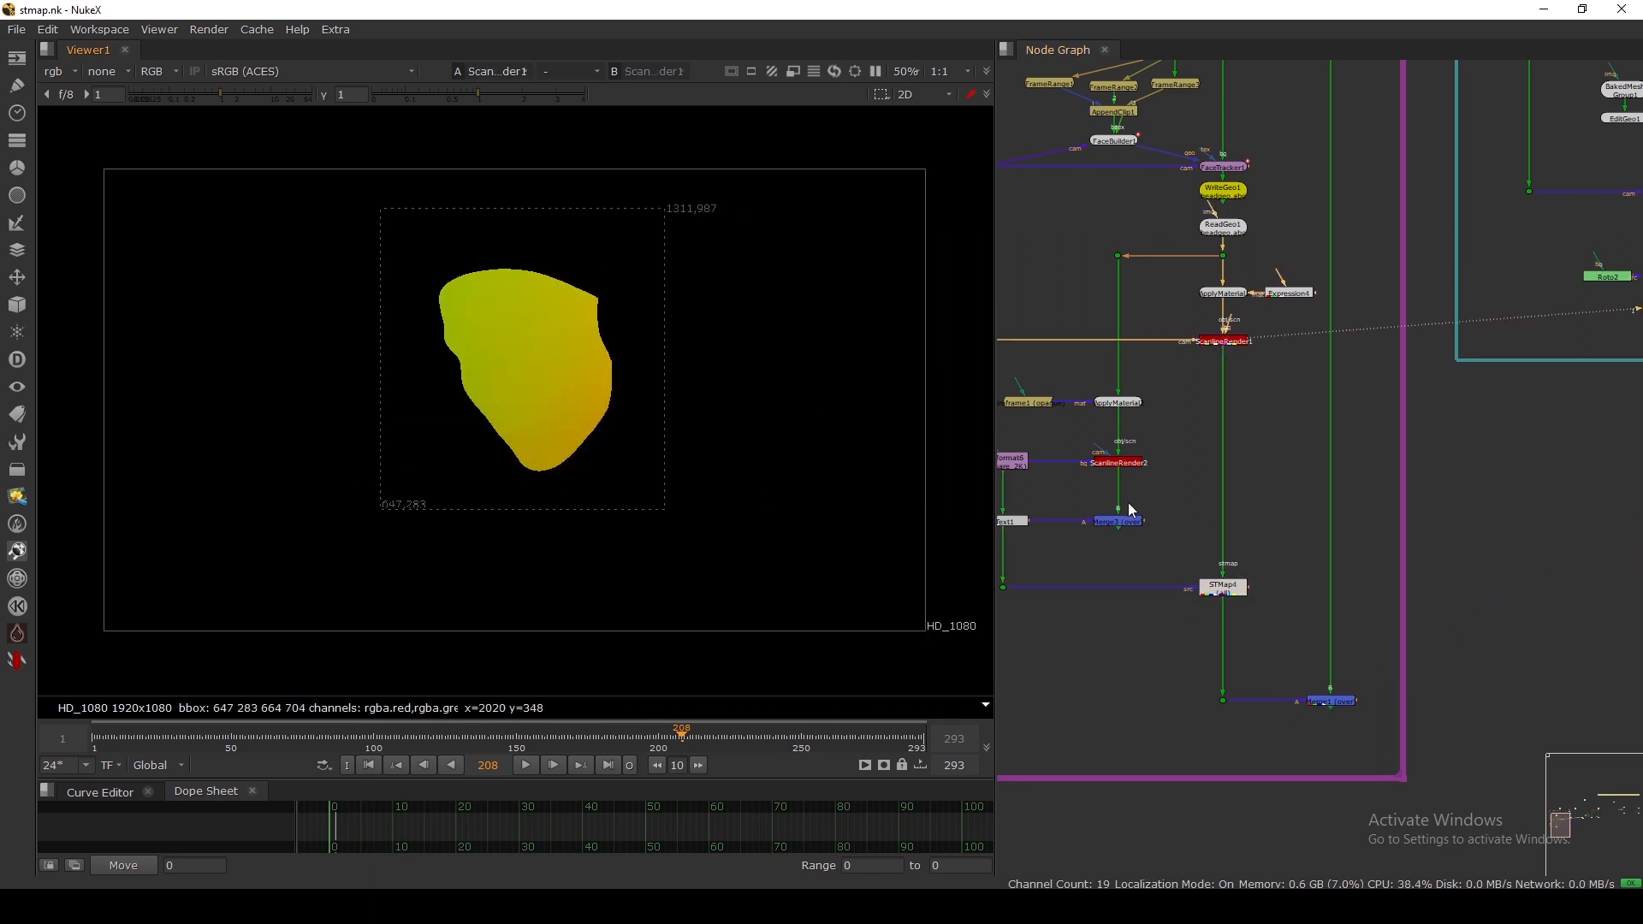
pyautogui.scroll(6, 1129, 508)
pyautogui.moveTo(1211, 508); pyautogui.dragTo(1087, 608)
pyautogui.press('1')
# Step: Show STMap4 in the viewer and toggle the node off and on to compare the text without and with the warp
pyautogui.moveTo(1292, 618); pyautogui.dragTo(1118, 604, button='middle')
pyautogui.click(1338, 552)
pyautogui.press('1')
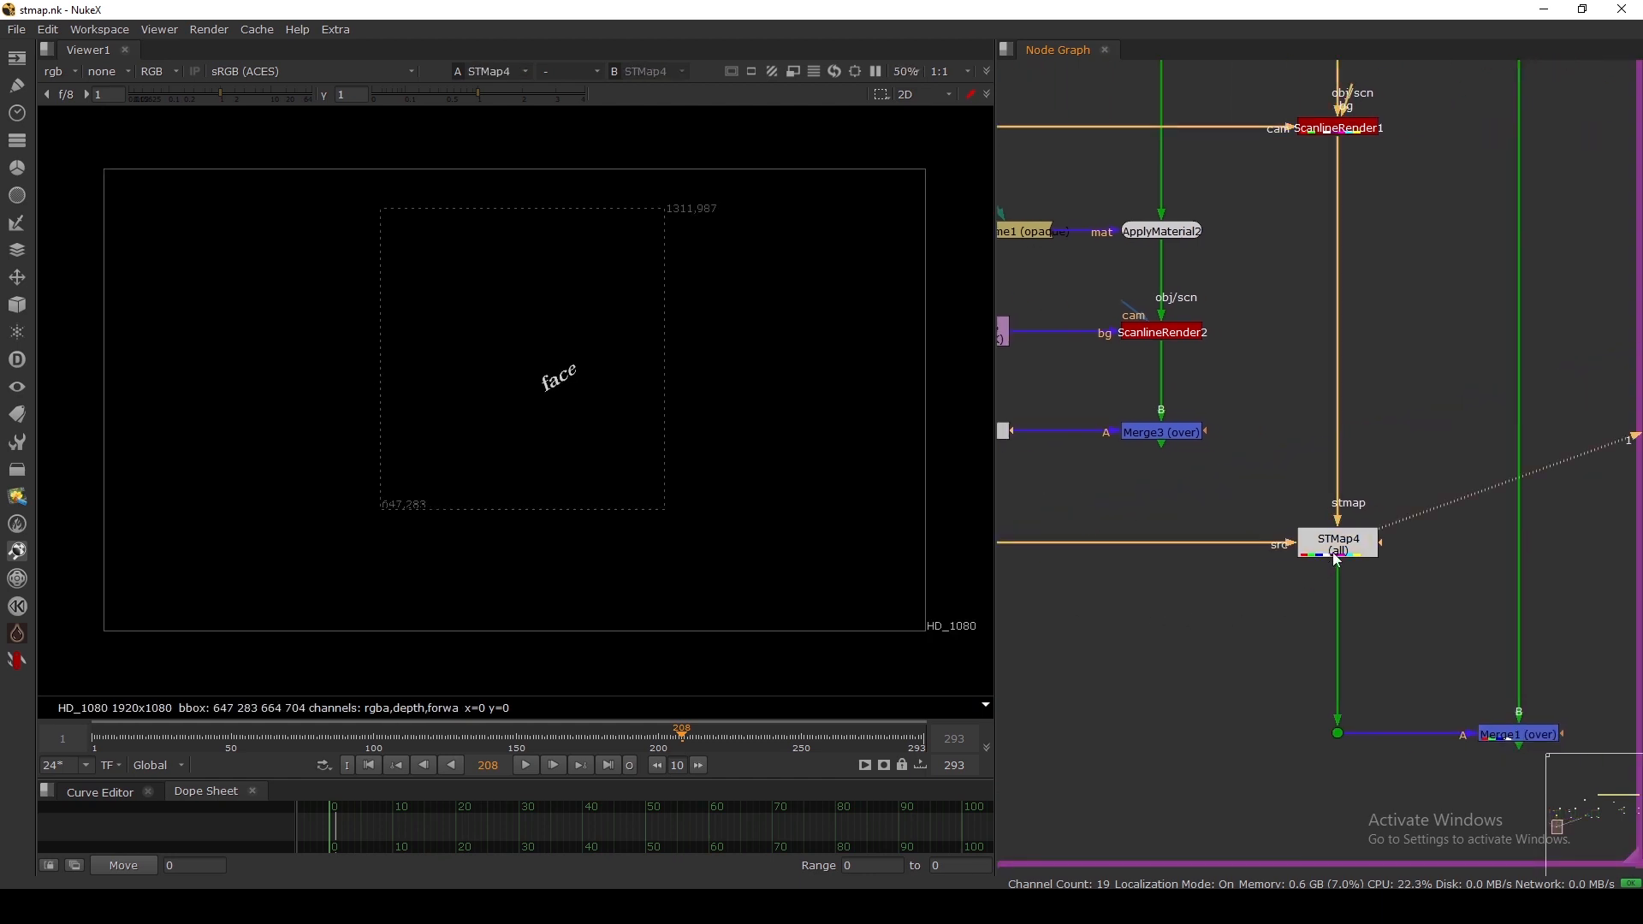
pyautogui.press('d')
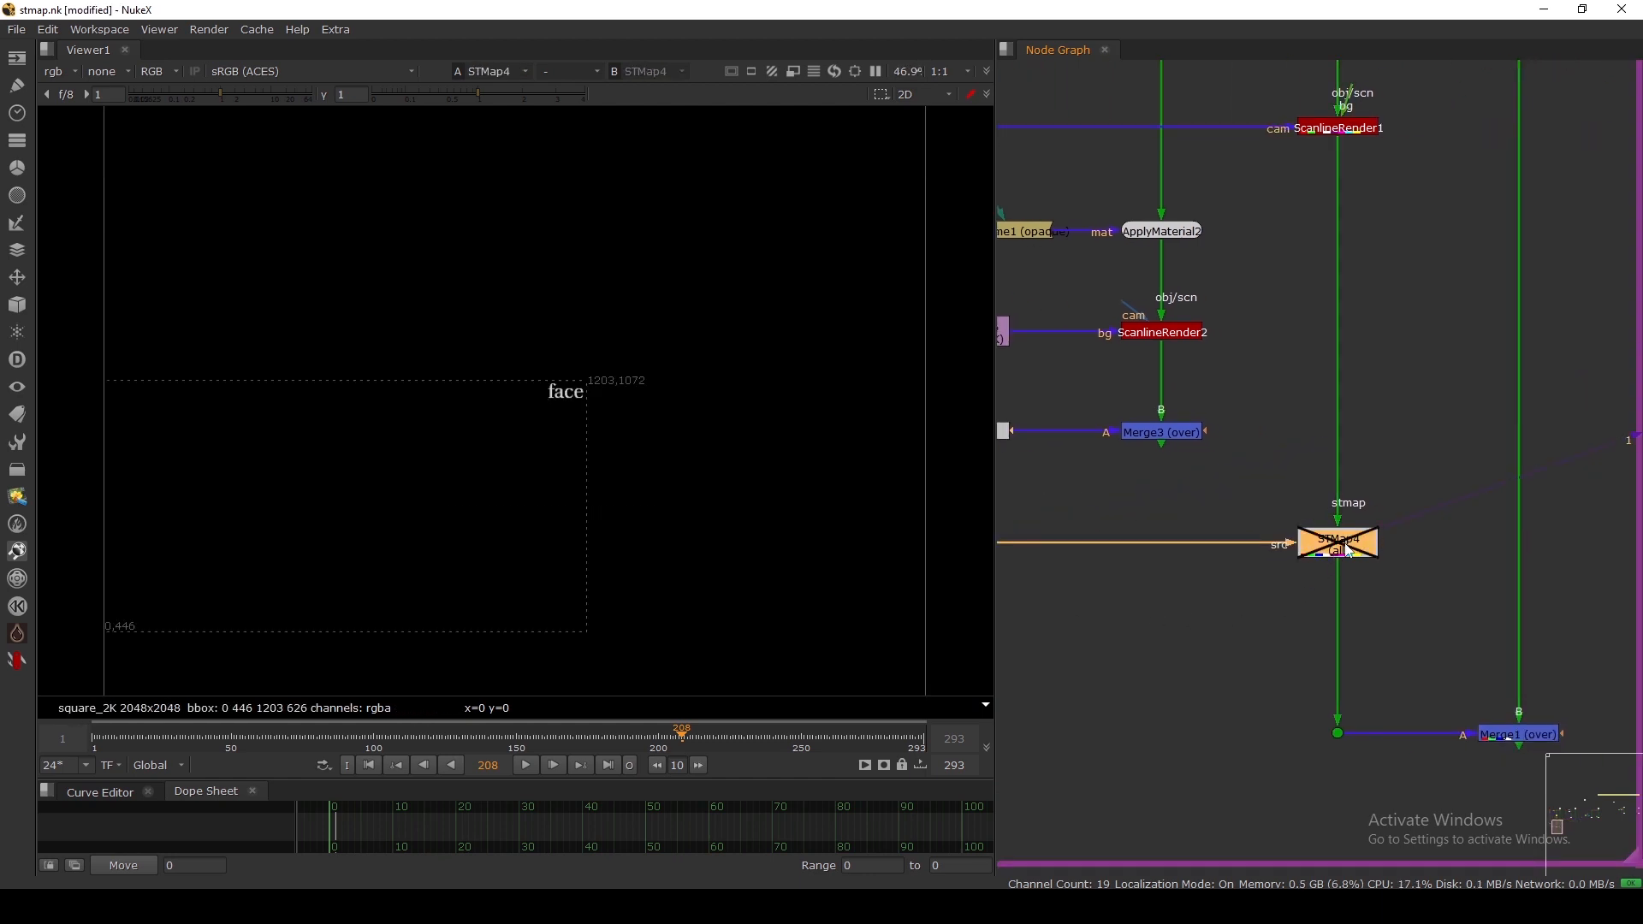
pyautogui.press('d')
# Step: Return the viewer to Merge1 and examine the complete node tree in the purple backdrop
pyautogui.click(1500, 732)
pyautogui.press('1')
pyautogui.moveTo(1427, 665); pyautogui.dragTo(1404, 703, button='middle')
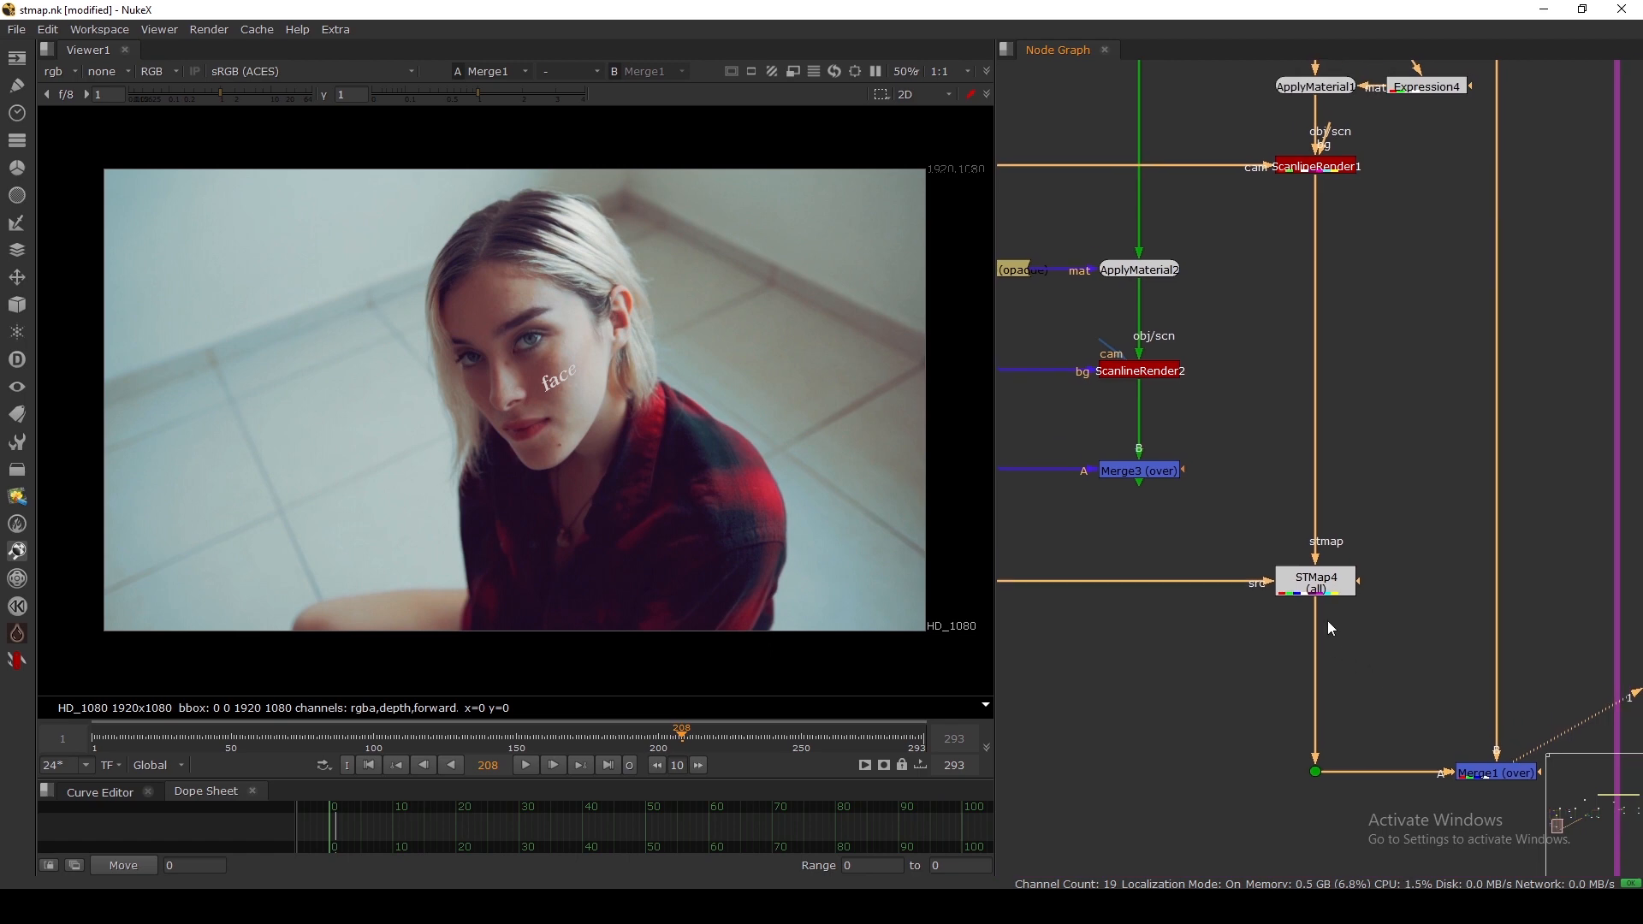
pyautogui.scroll(-10, 1291, 470)
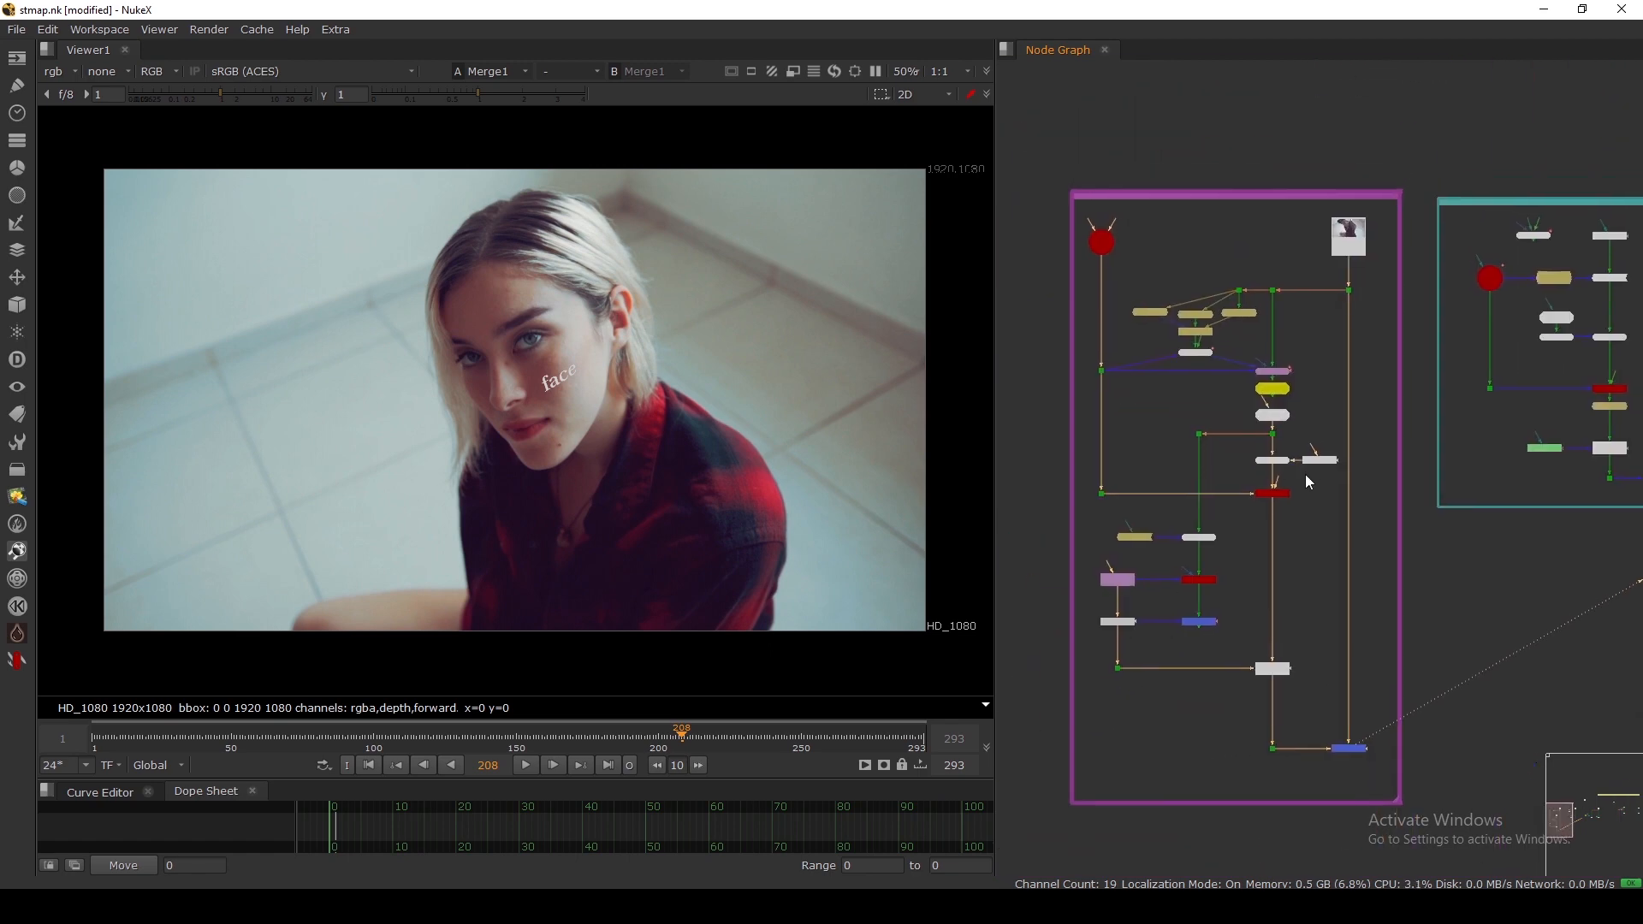
# Step: Show the Read4 footage in the viewer and scrub it from the first frame to frame 178
pyautogui.scroll(10, 1221, 393)
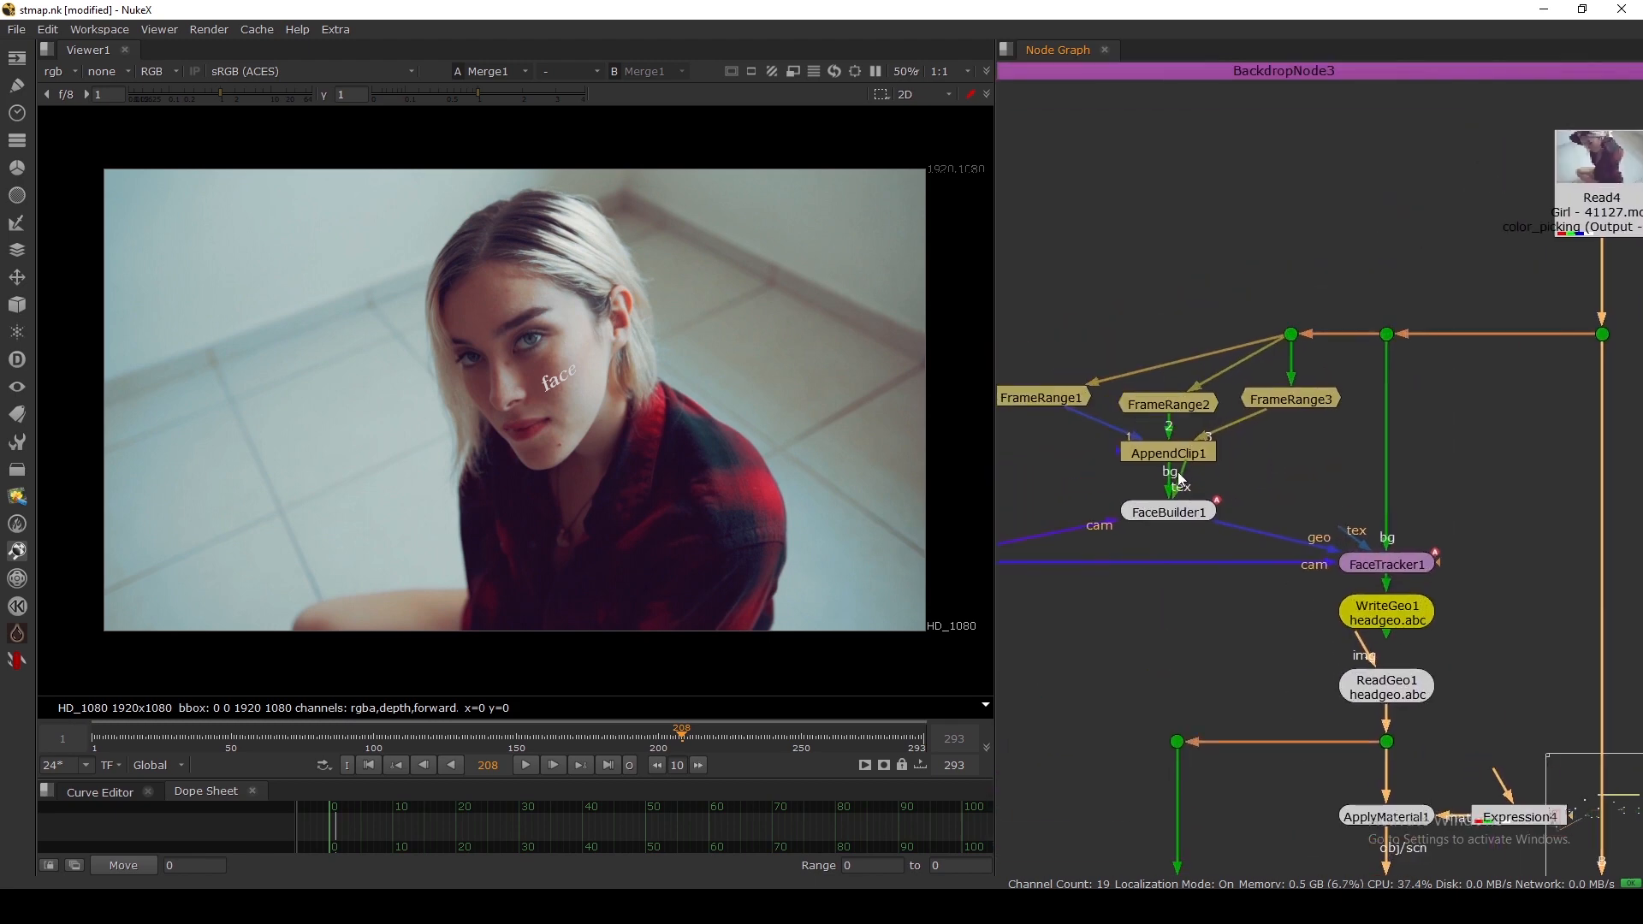
pyautogui.moveTo(1411, 326); pyautogui.dragTo(1214, 445, button='middle')
pyautogui.click(1403, 282)
pyautogui.press('1')
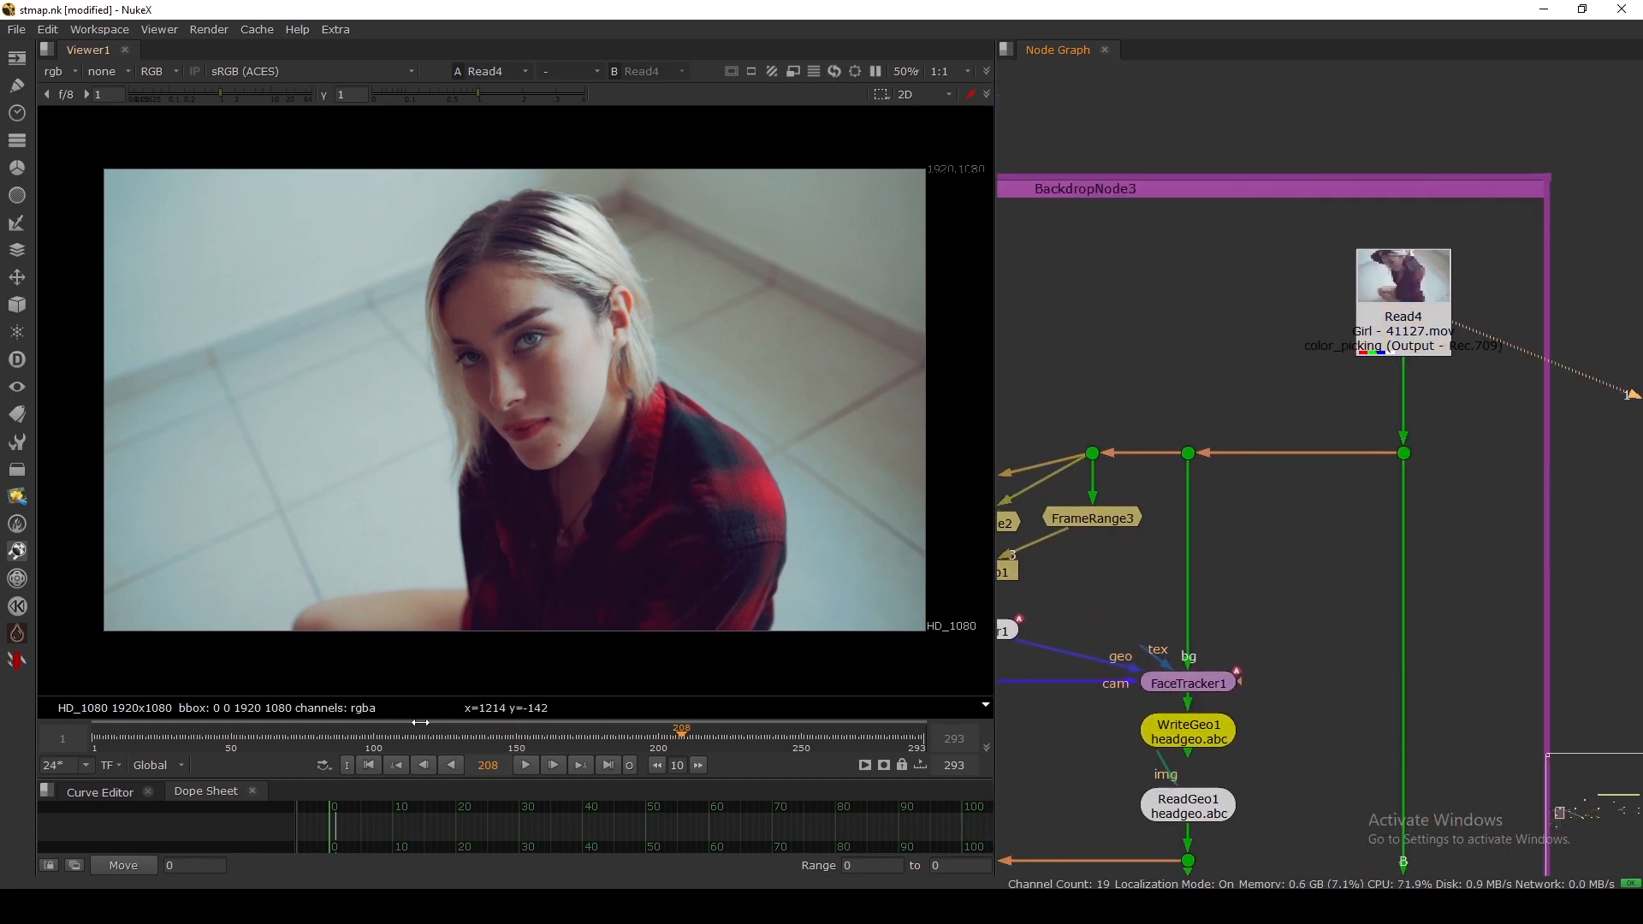
pyautogui.click(369, 766)
pyautogui.moveTo(228, 737); pyautogui.dragTo(597, 737)
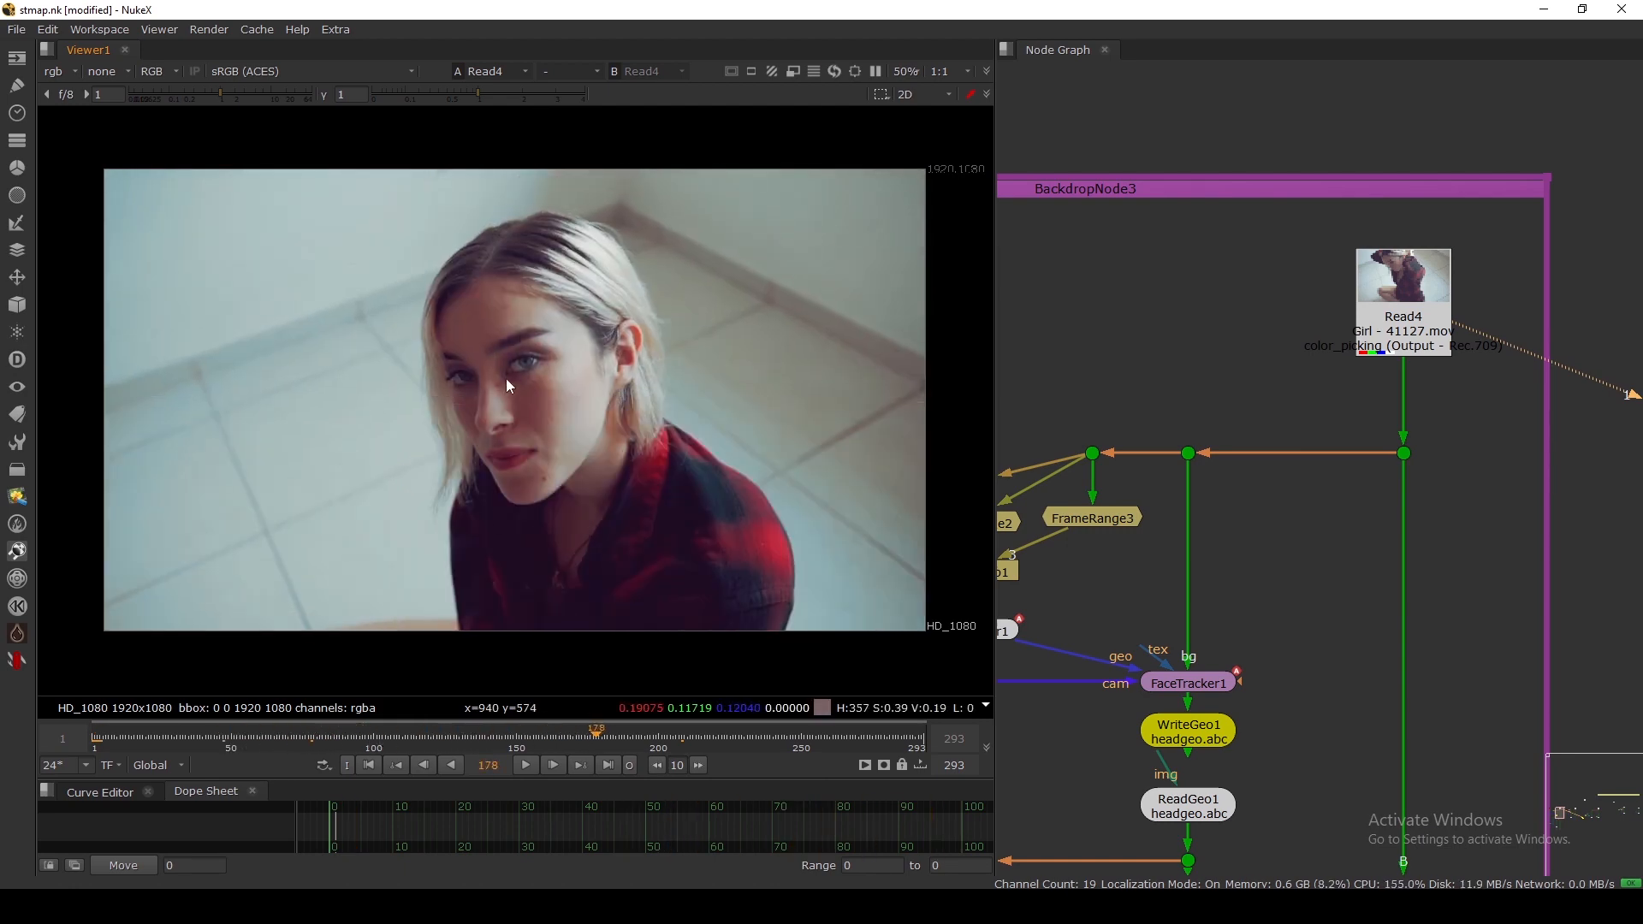
# Step: Show FrameRange1 in the viewer and check the frame range in its properties
pyautogui.moveTo(1128, 485); pyautogui.dragTo(1318, 473, button='middle')
pyautogui.click(1139, 471)
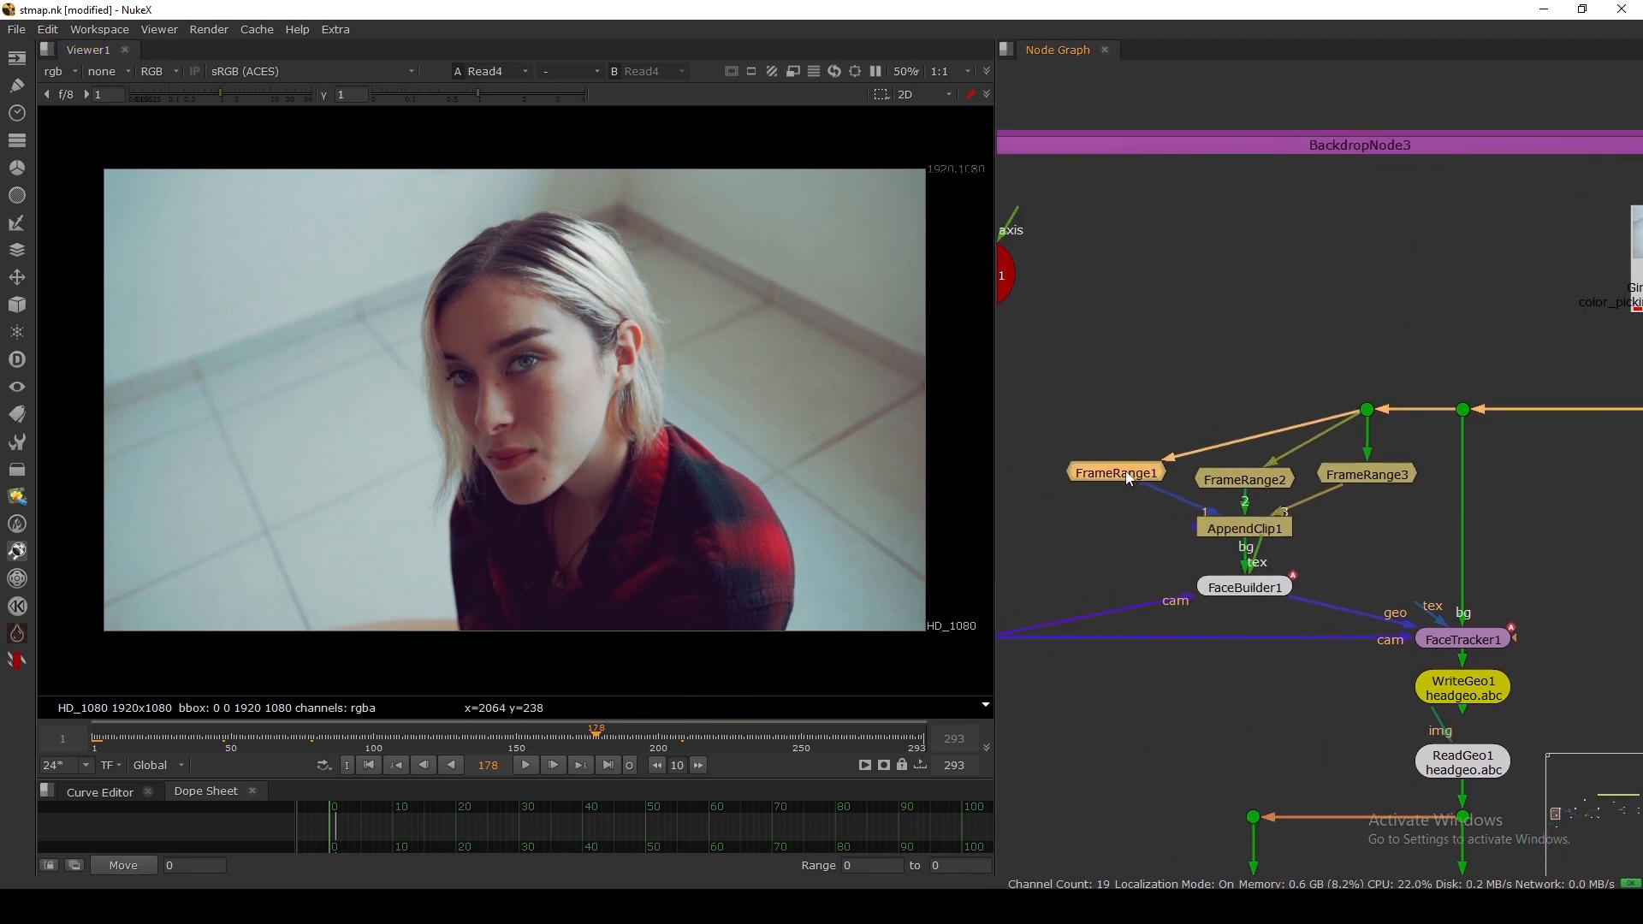
pyautogui.press('1')
pyautogui.doubleClick(1127, 471)
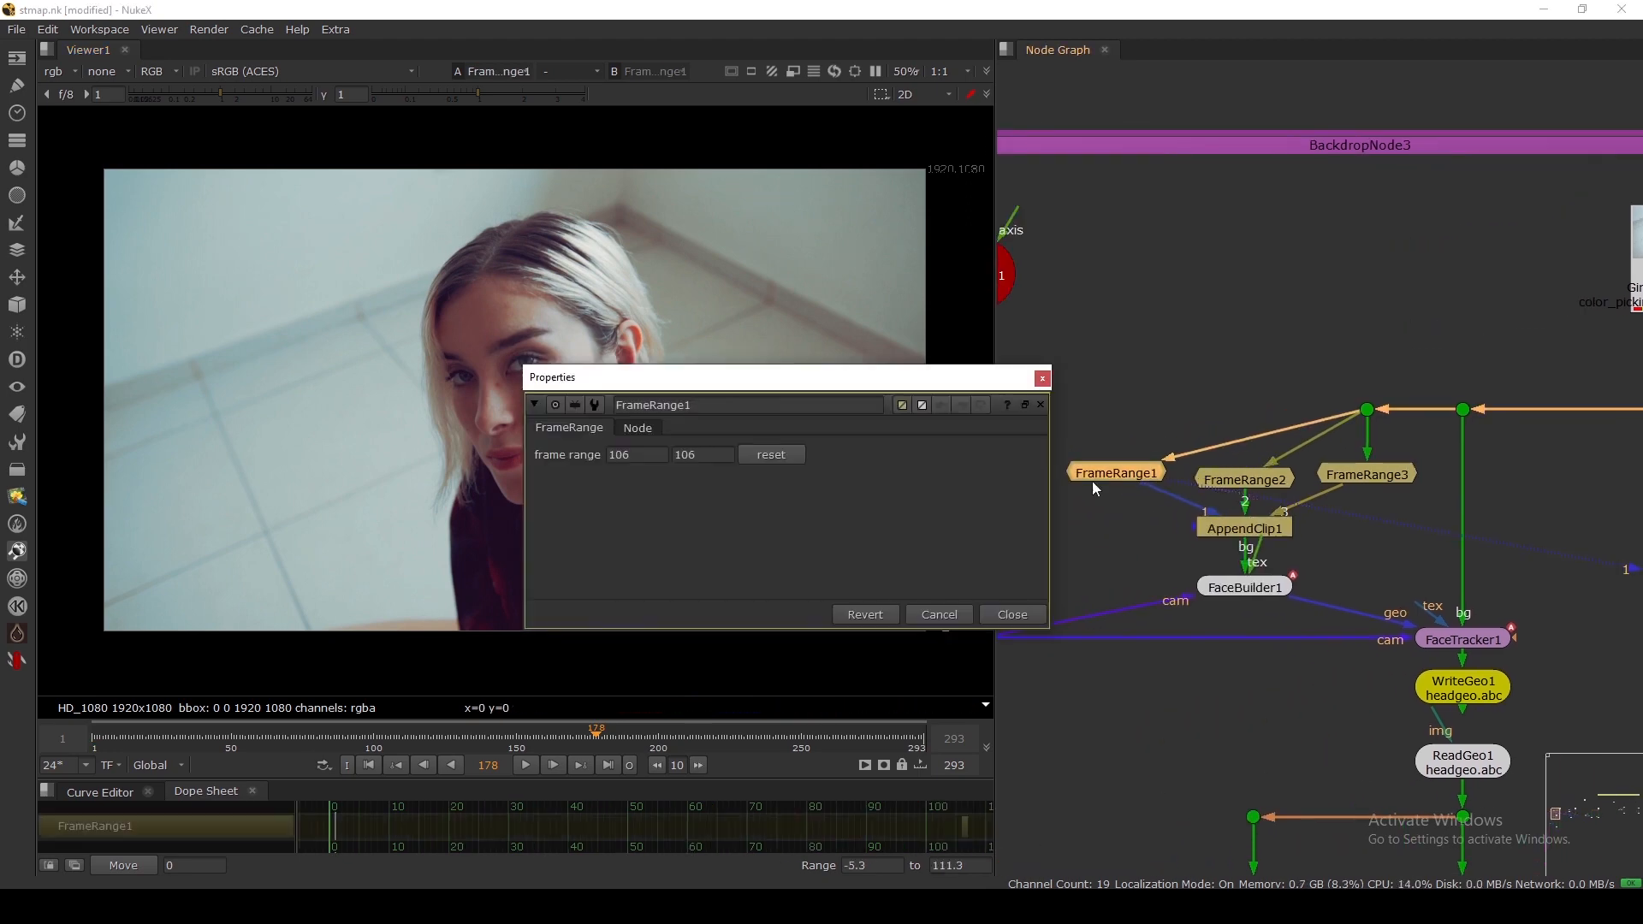
pyautogui.click(958, 614)
# Step: Show FrameRange2 and then AppendClip1 in the viewer to examine how the held frames are joined
pyautogui.click(1257, 476)
pyautogui.press('1')
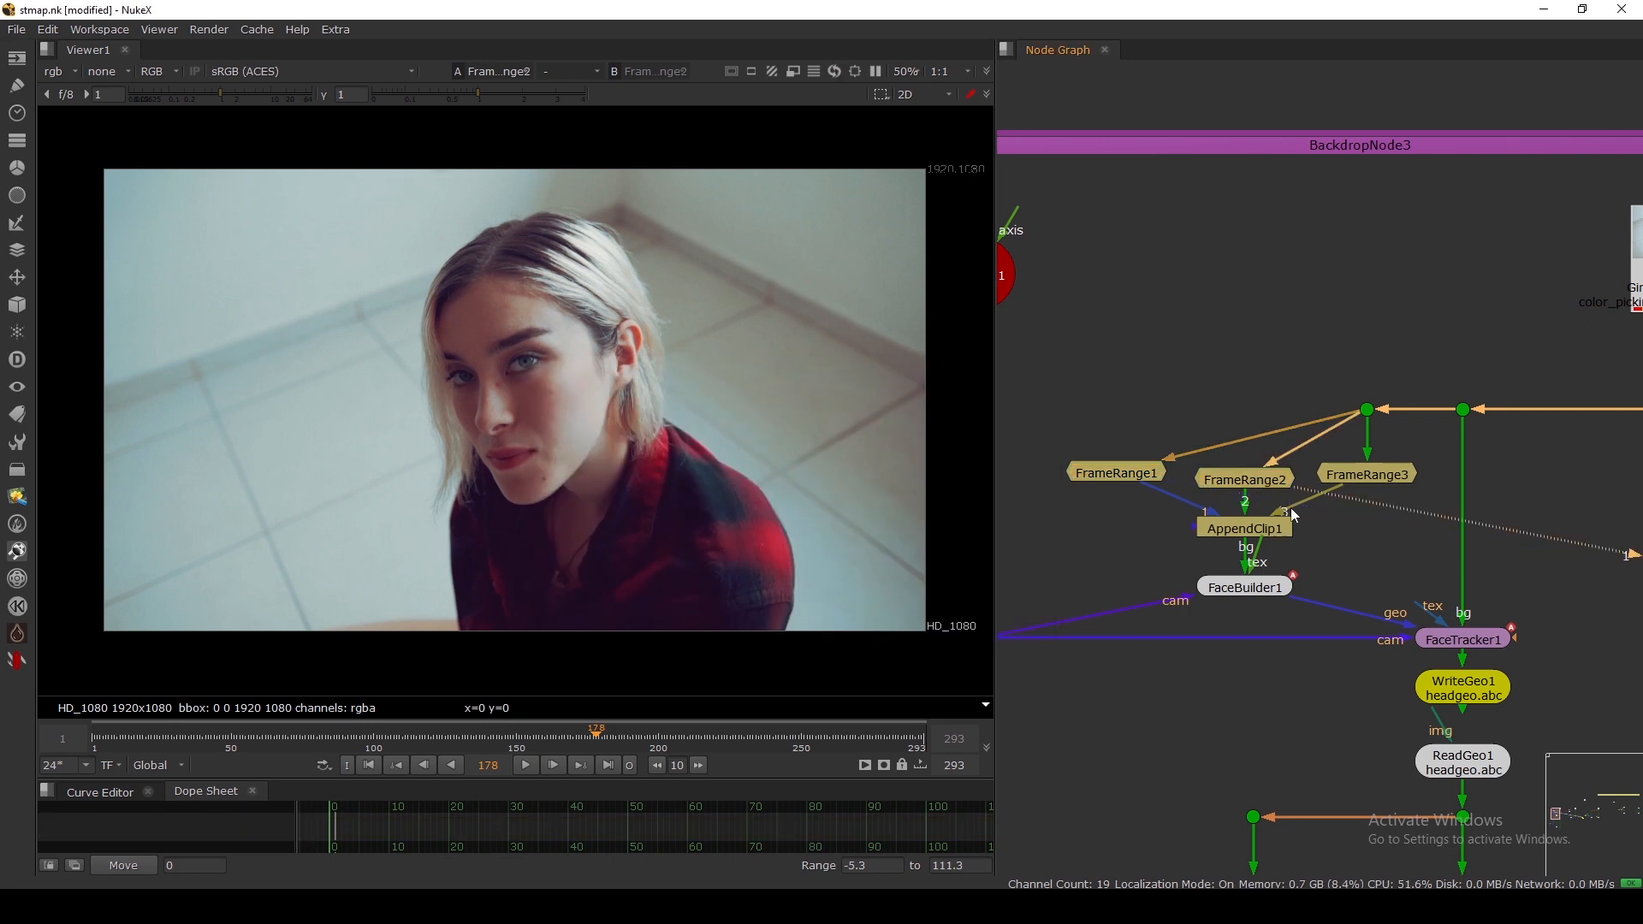
pyautogui.click(1393, 477)
pyautogui.click(1265, 529)
pyautogui.press('1')
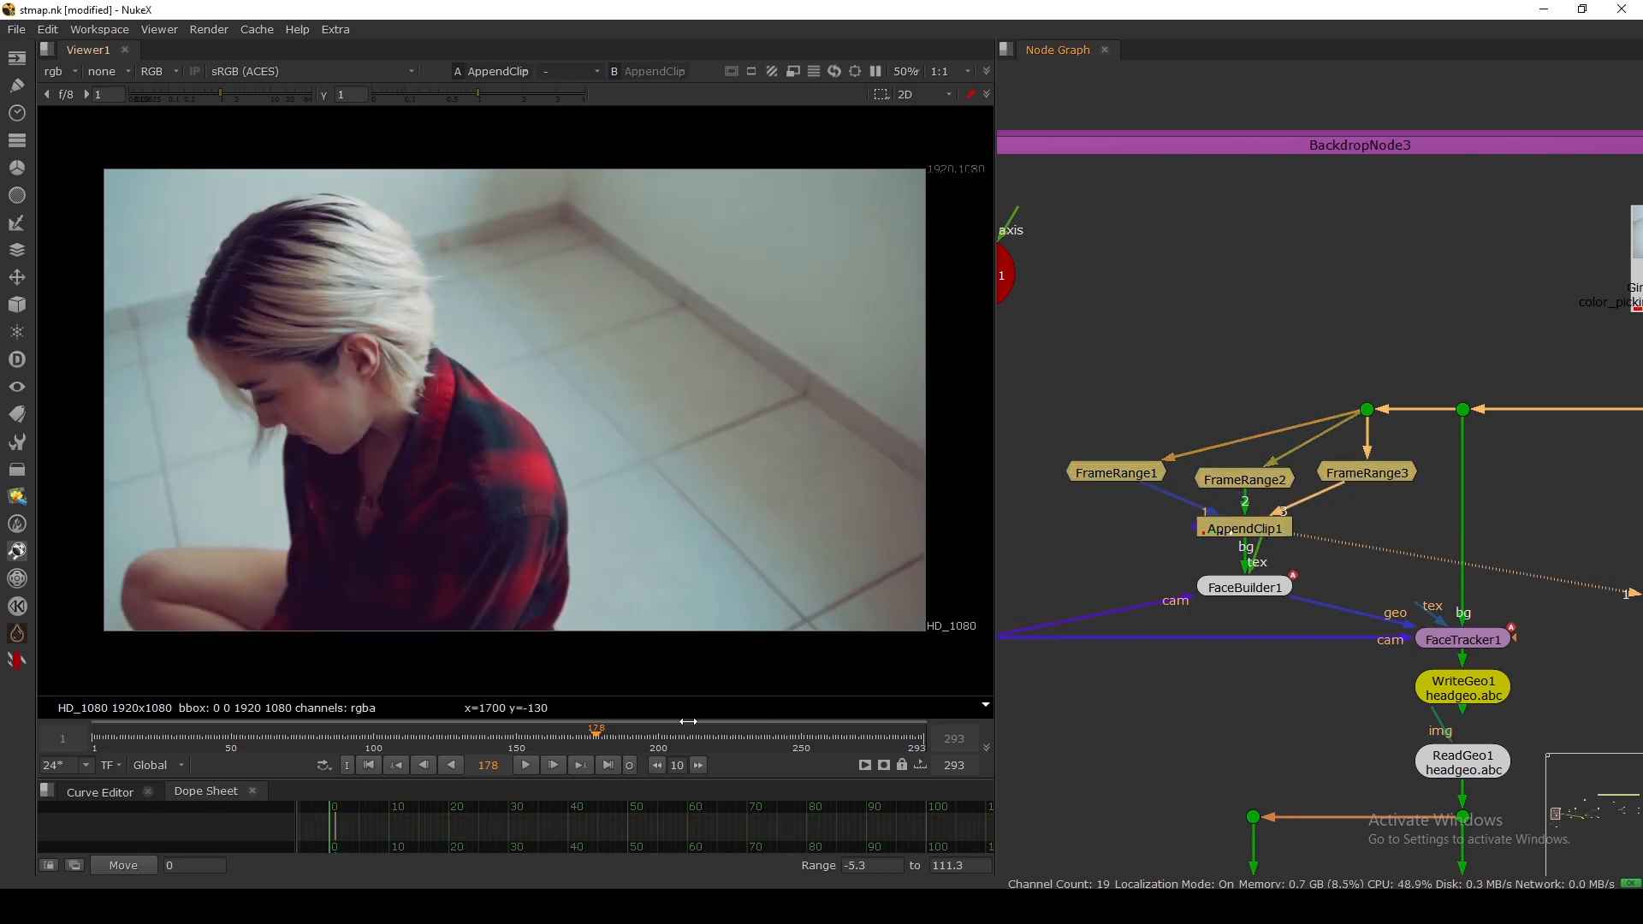
# Step: Go to the first frame and step back and forth through AppendClip1's appended frames
pyautogui.click(369, 765)
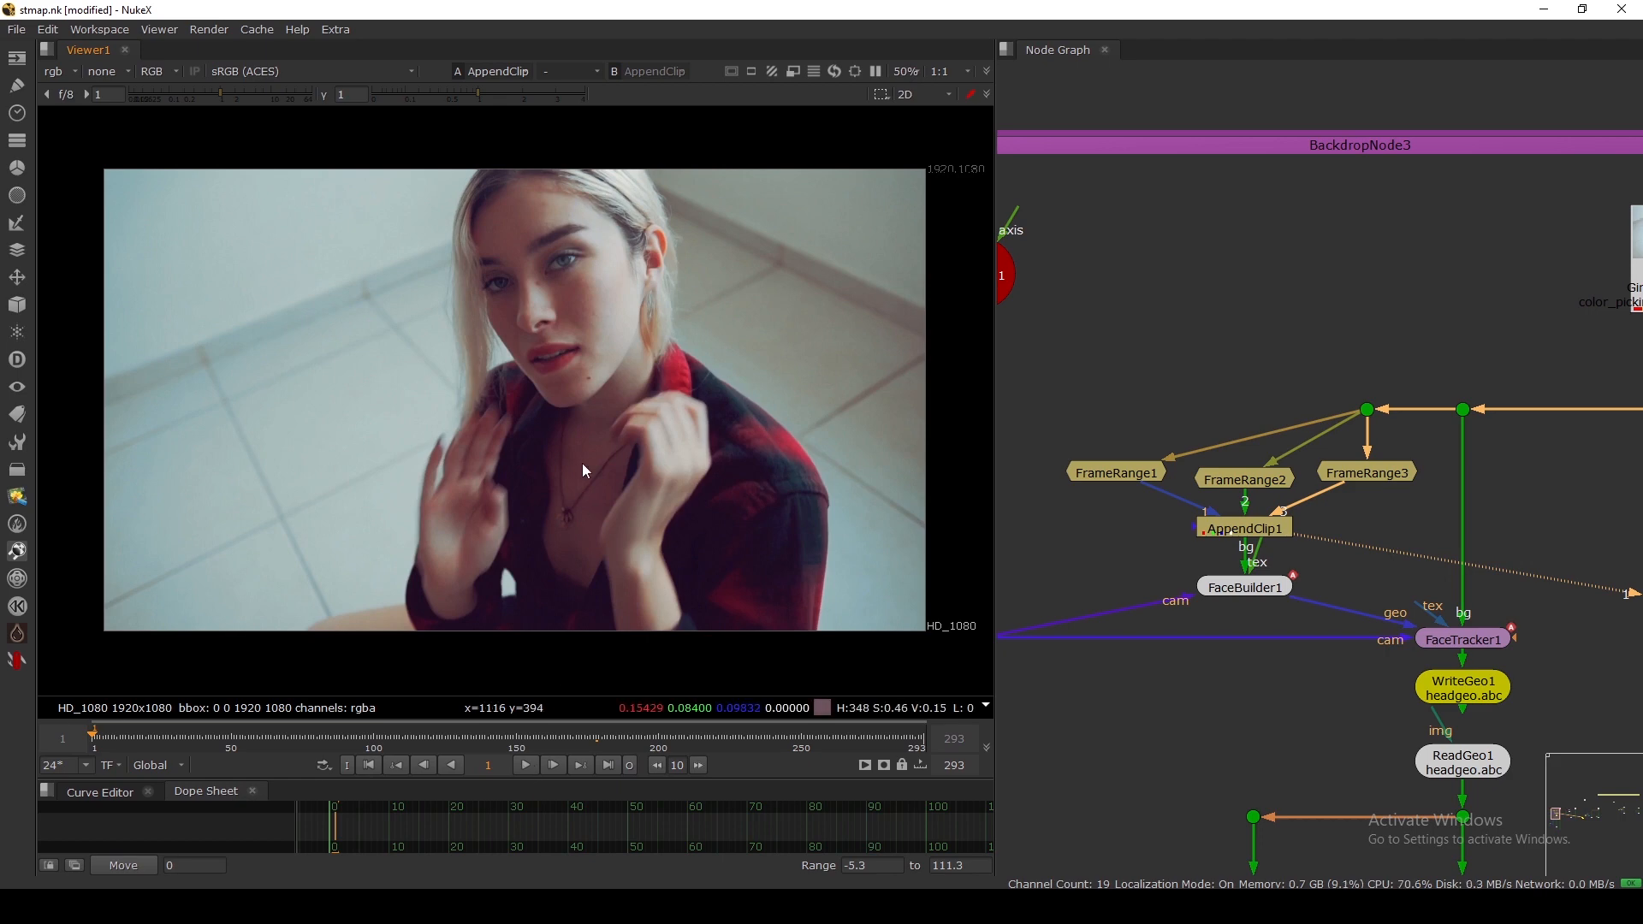
pyautogui.press('Right')
pyautogui.press('Right')
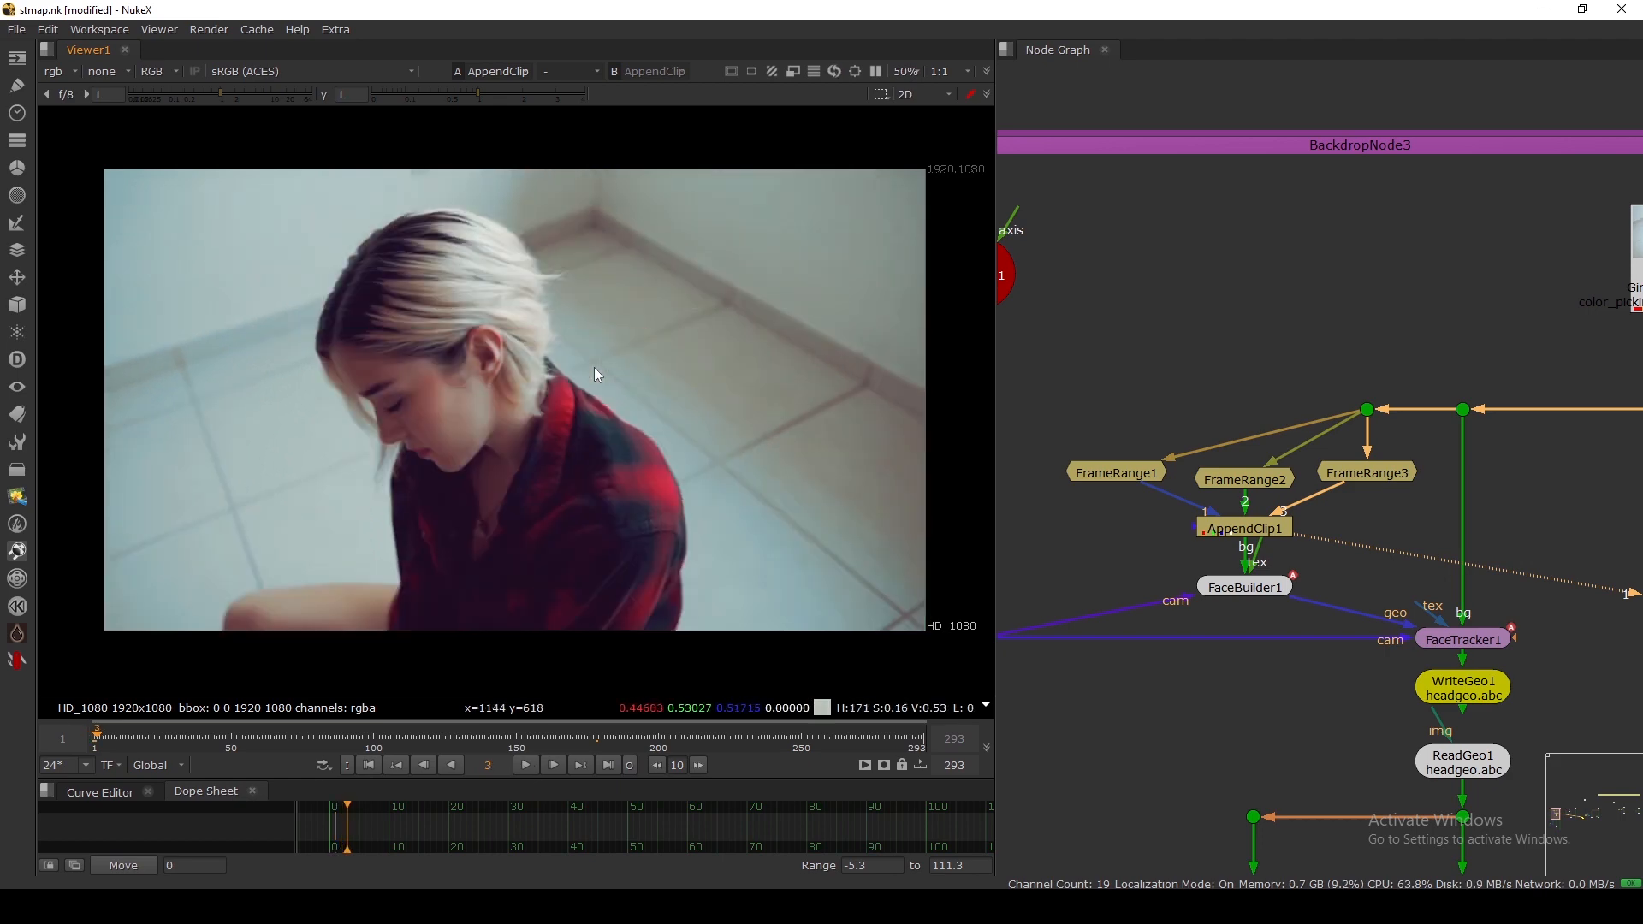
pyautogui.press('Left')
pyautogui.press('Left')
pyautogui.press('Left')
pyautogui.press('Left')
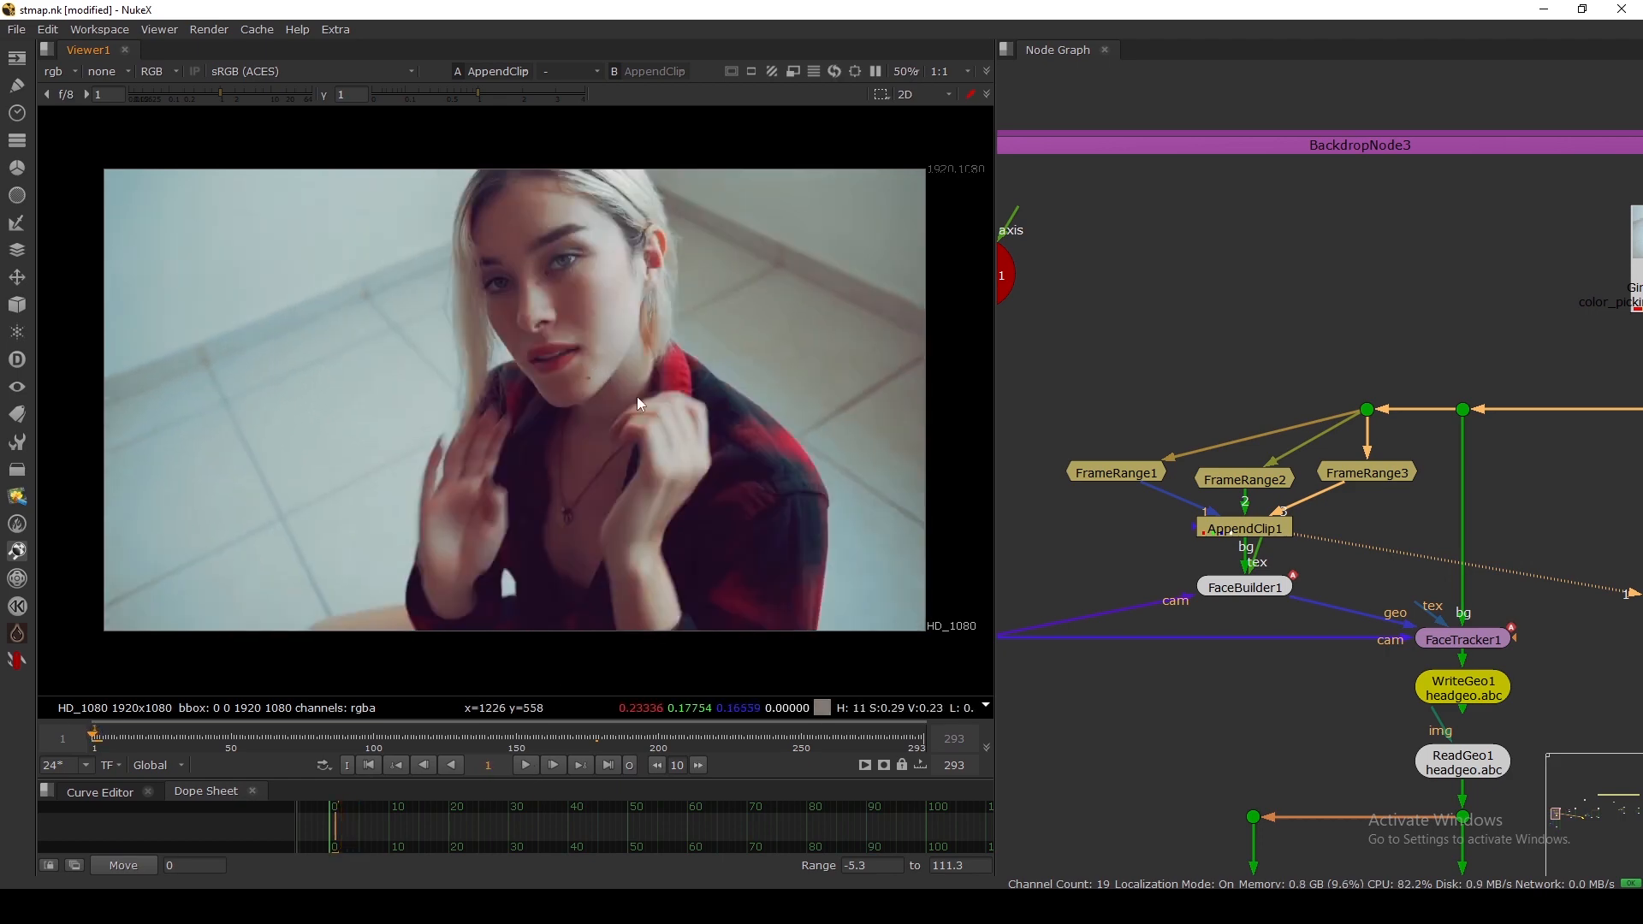
pyautogui.press('Right')
pyautogui.press('Right')
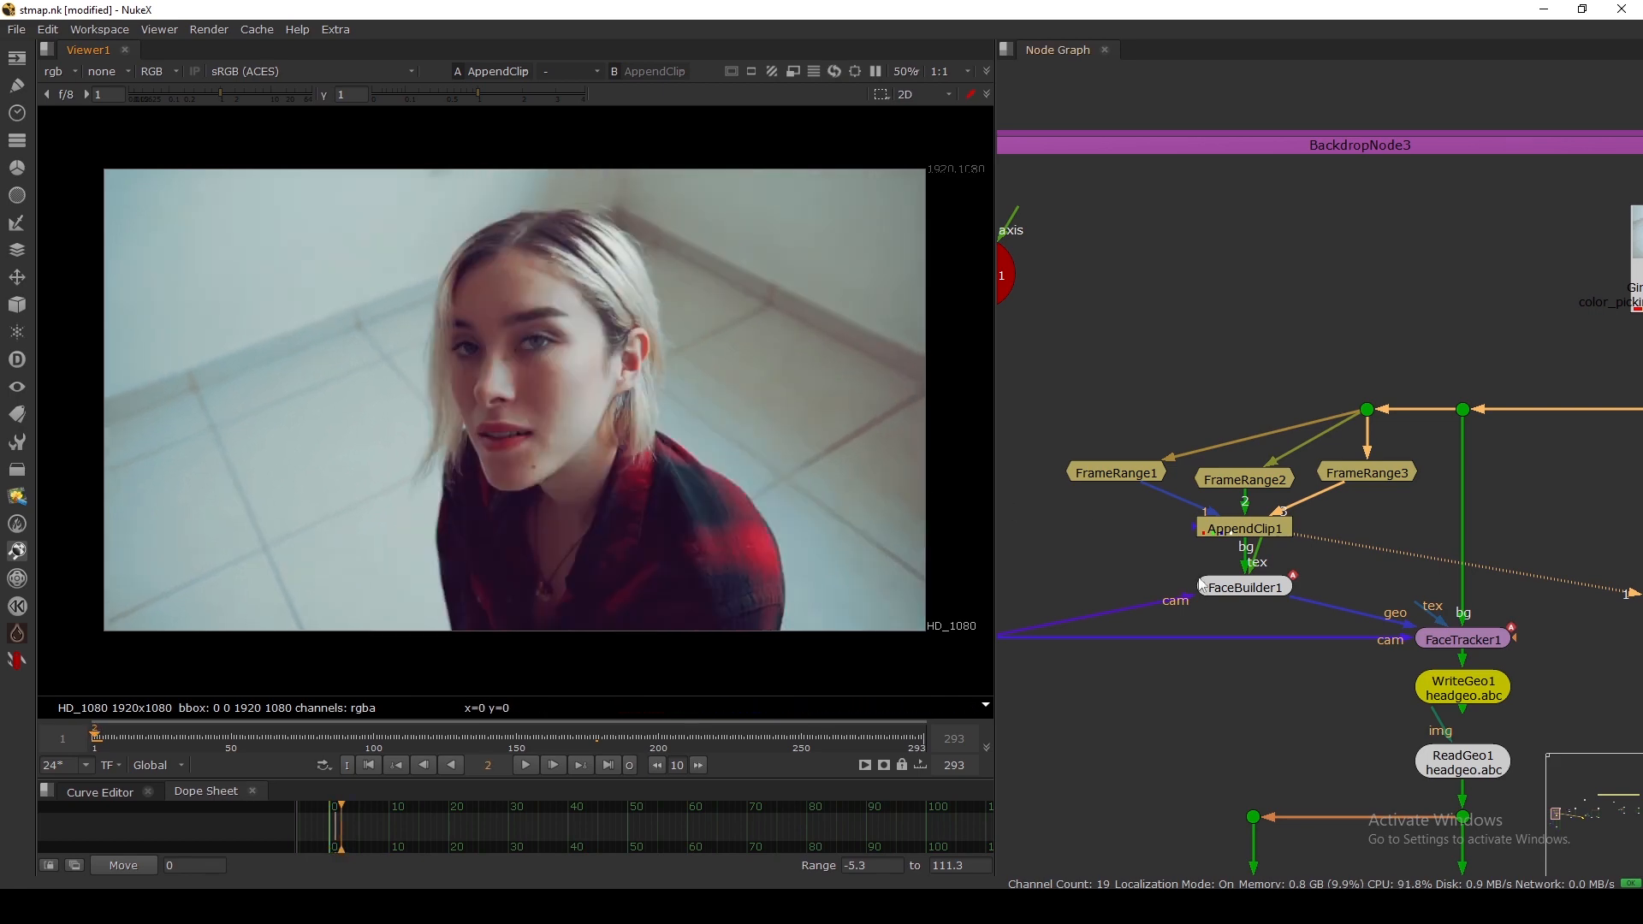
# Step: Open FaceBuilder1's properties and examine the face mesh pinned to the woman's face at keyframe 1
pyautogui.click(1236, 589)
pyautogui.doubleClick(1236, 589)
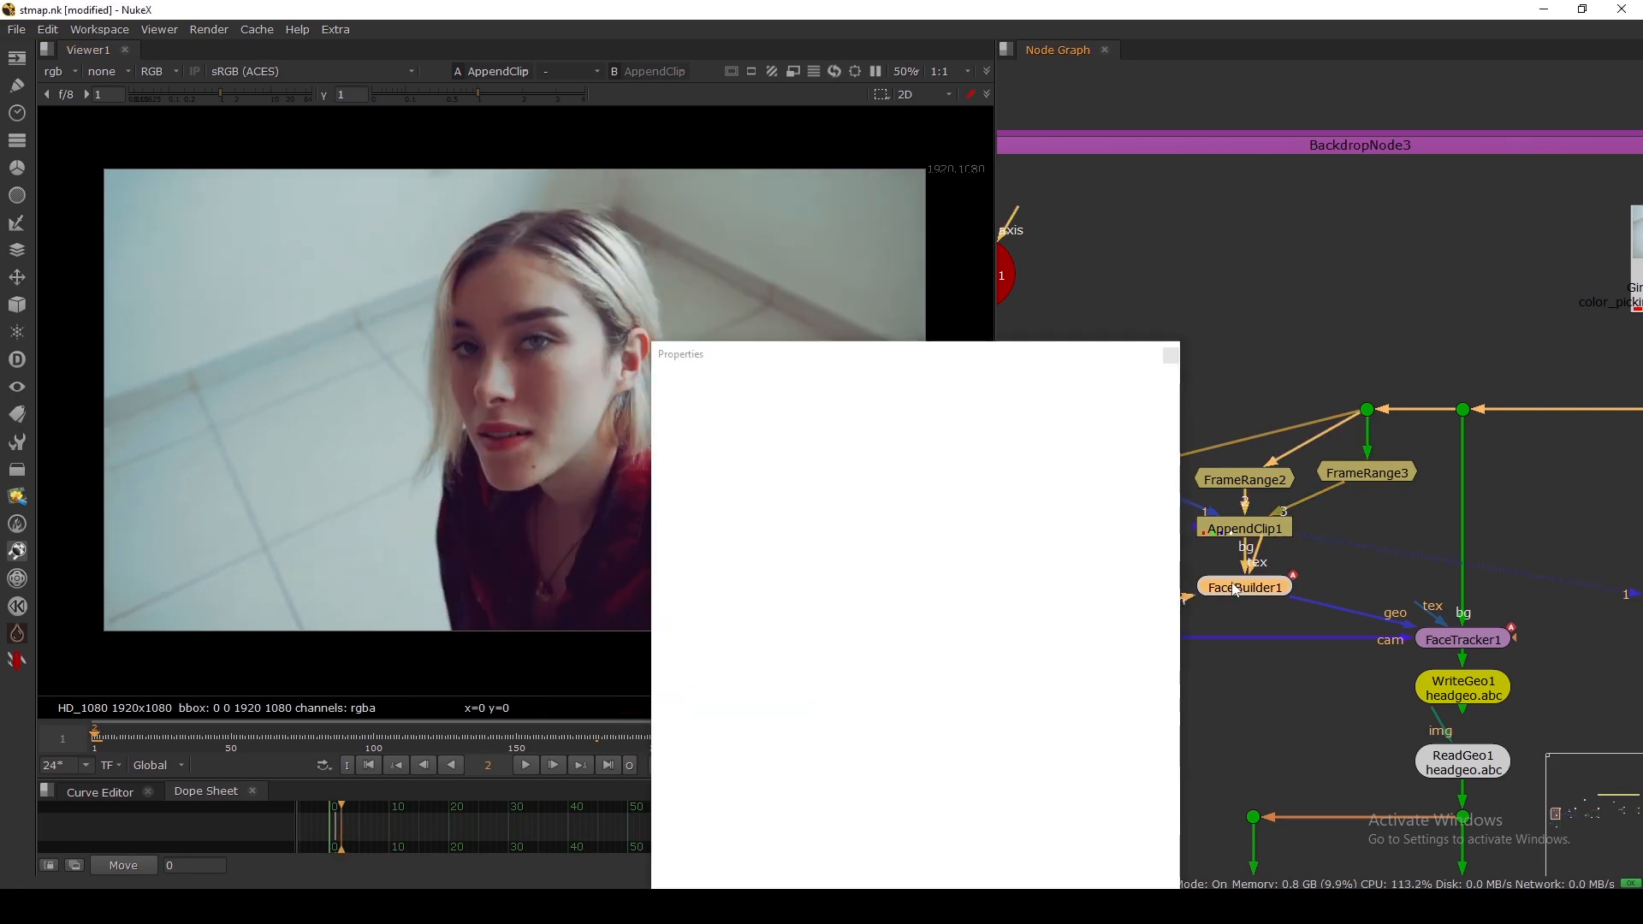
pyautogui.moveTo(907, 355); pyautogui.dragTo(1178, 93)
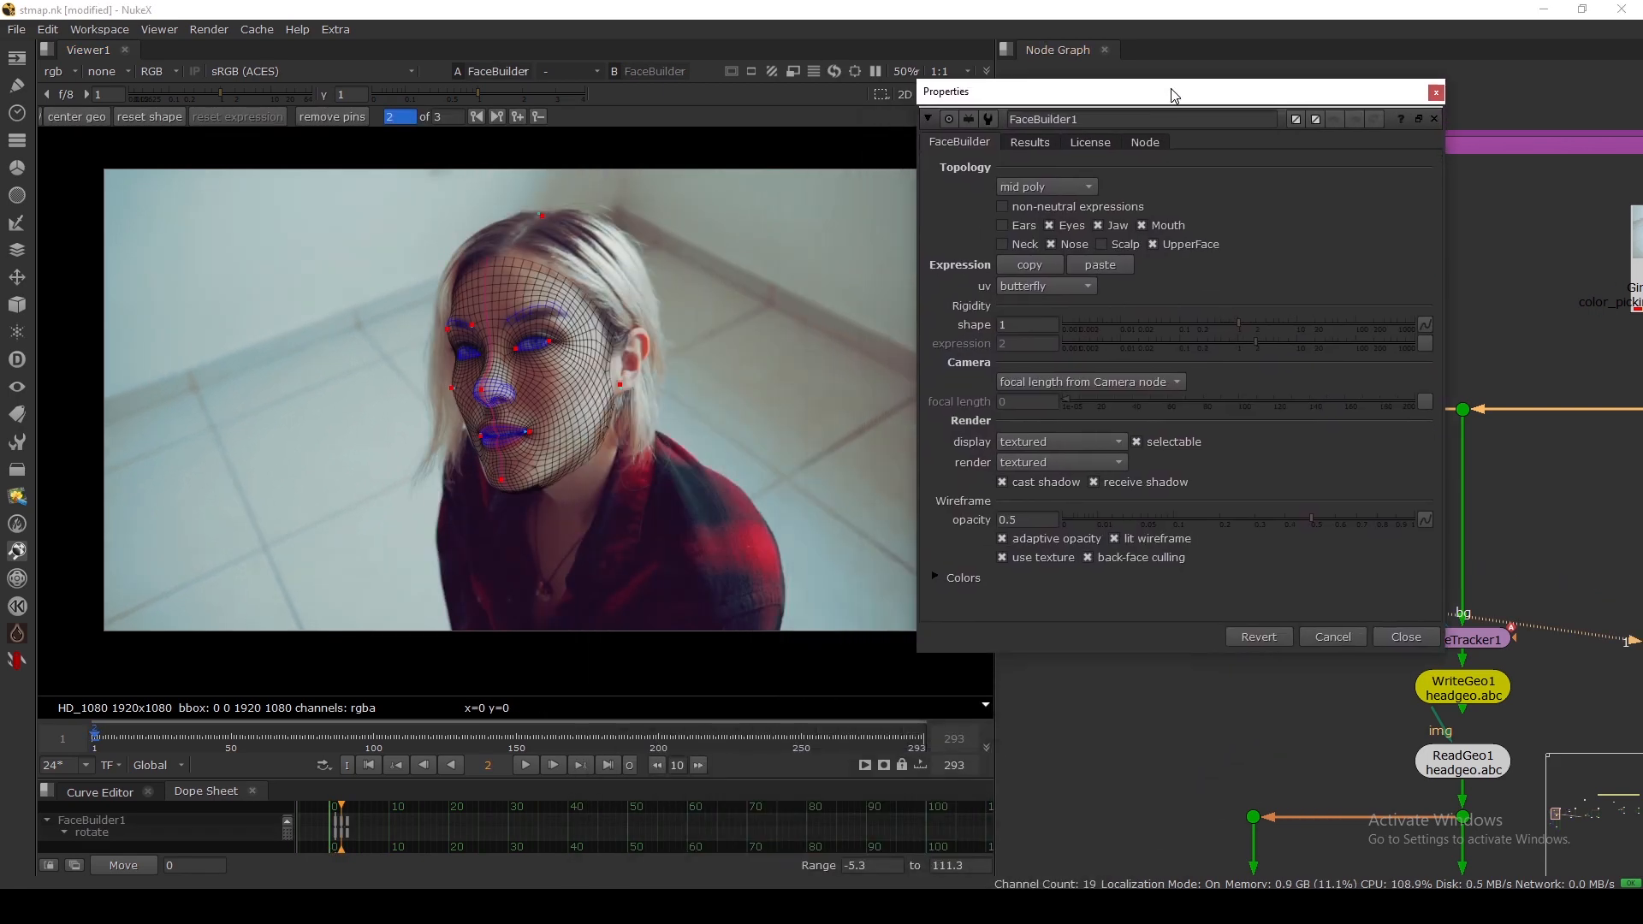
pyautogui.press('Left')
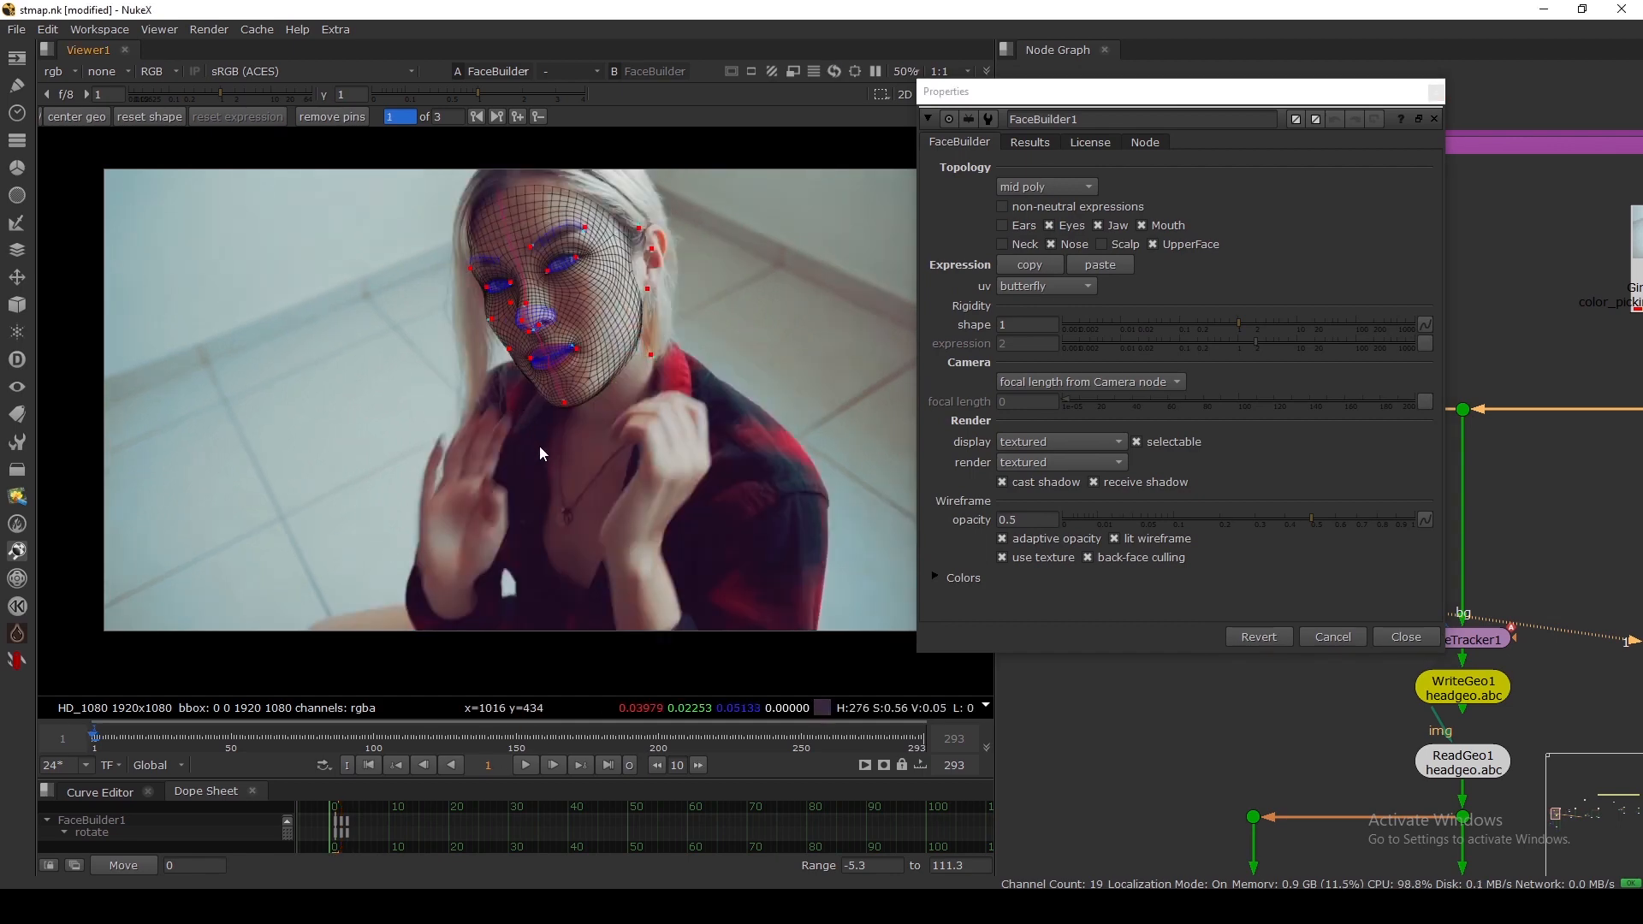
pyautogui.scroll(3, 539, 445)
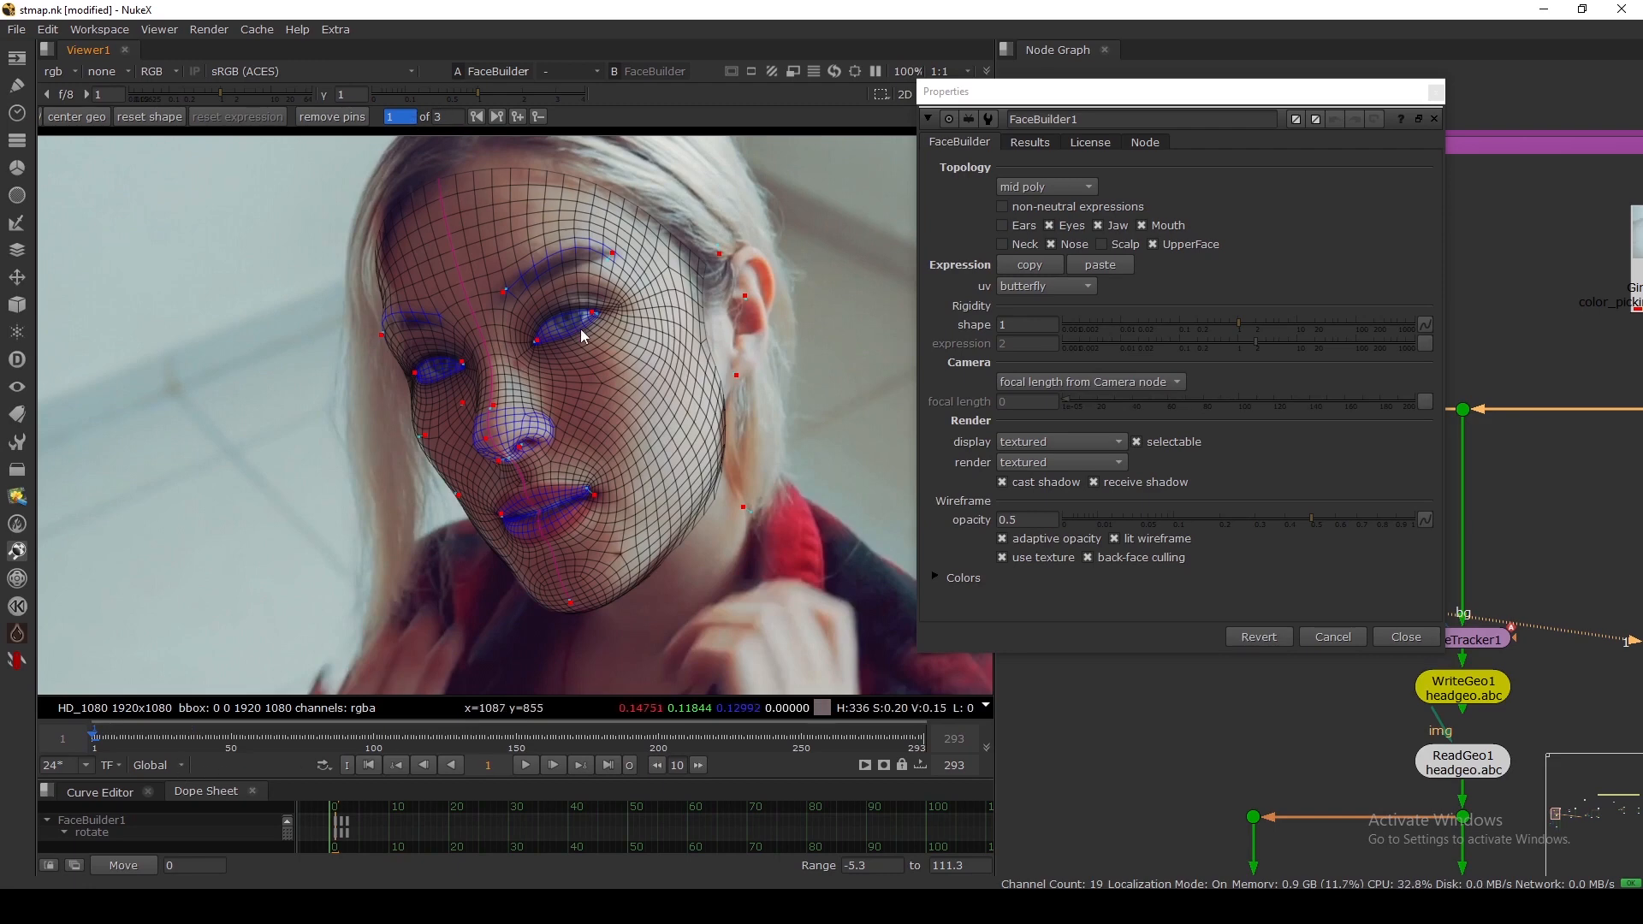
# Step: Step to FaceBuilder1's following keyframes to examine how the face mesh is pinned at each one
pyautogui.press('Right')
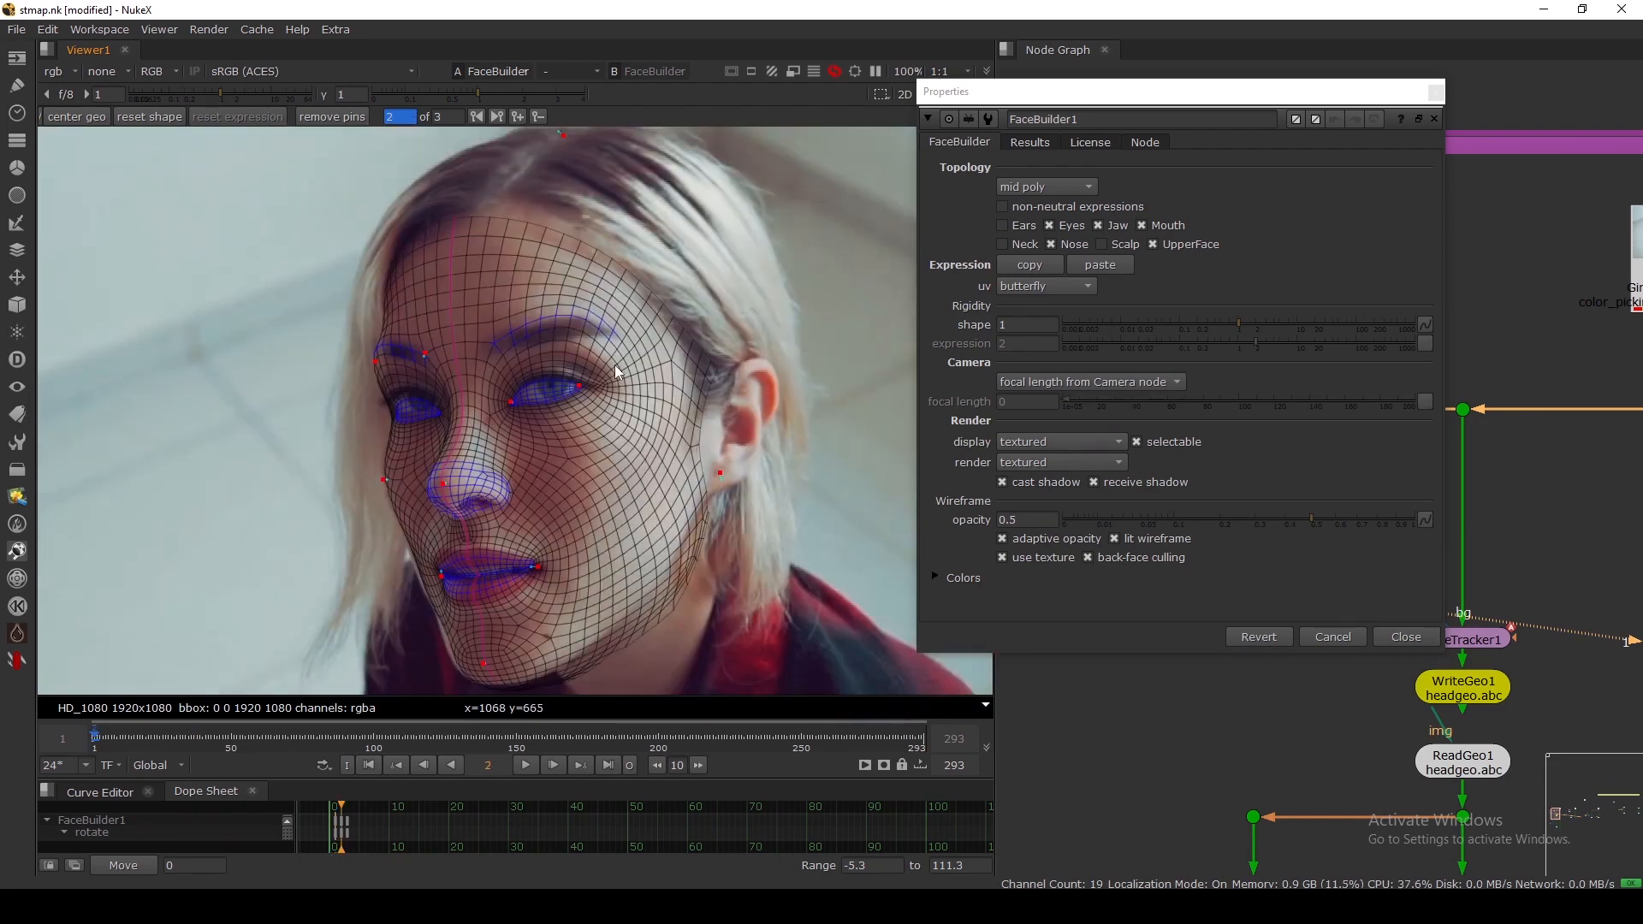
pyautogui.press('Right')
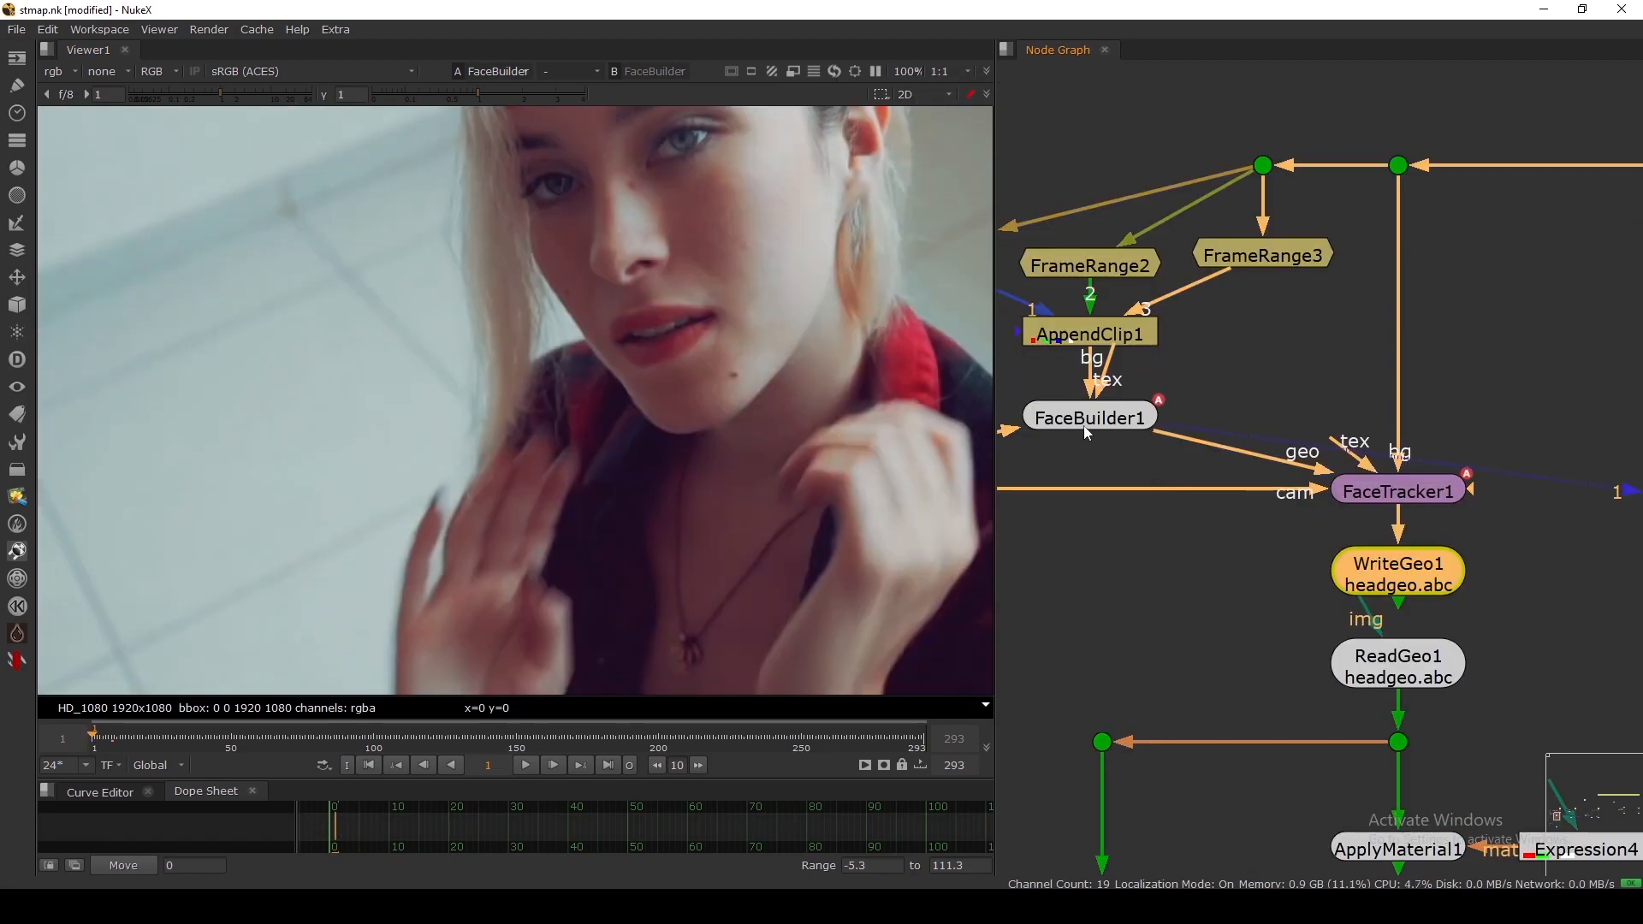
# Step: Reopen FaceBuilder1's properties, skip the KeenTools update notice, and choose FaceTracker as the export type in its results
pyautogui.click(1085, 428)
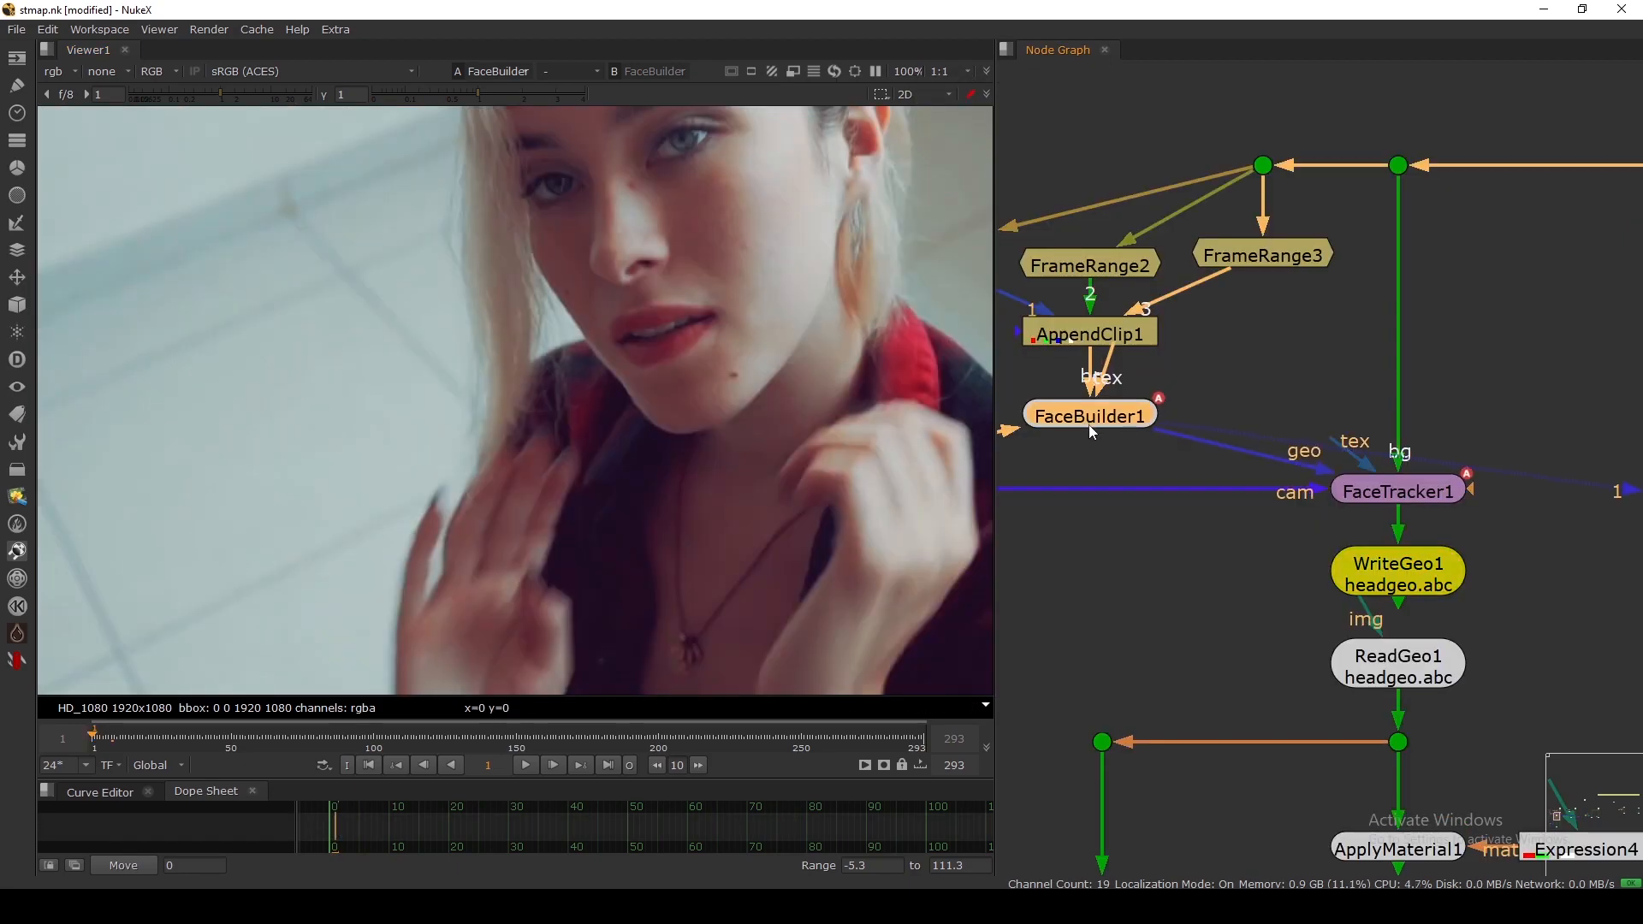
pyautogui.doubleClick(1097, 427)
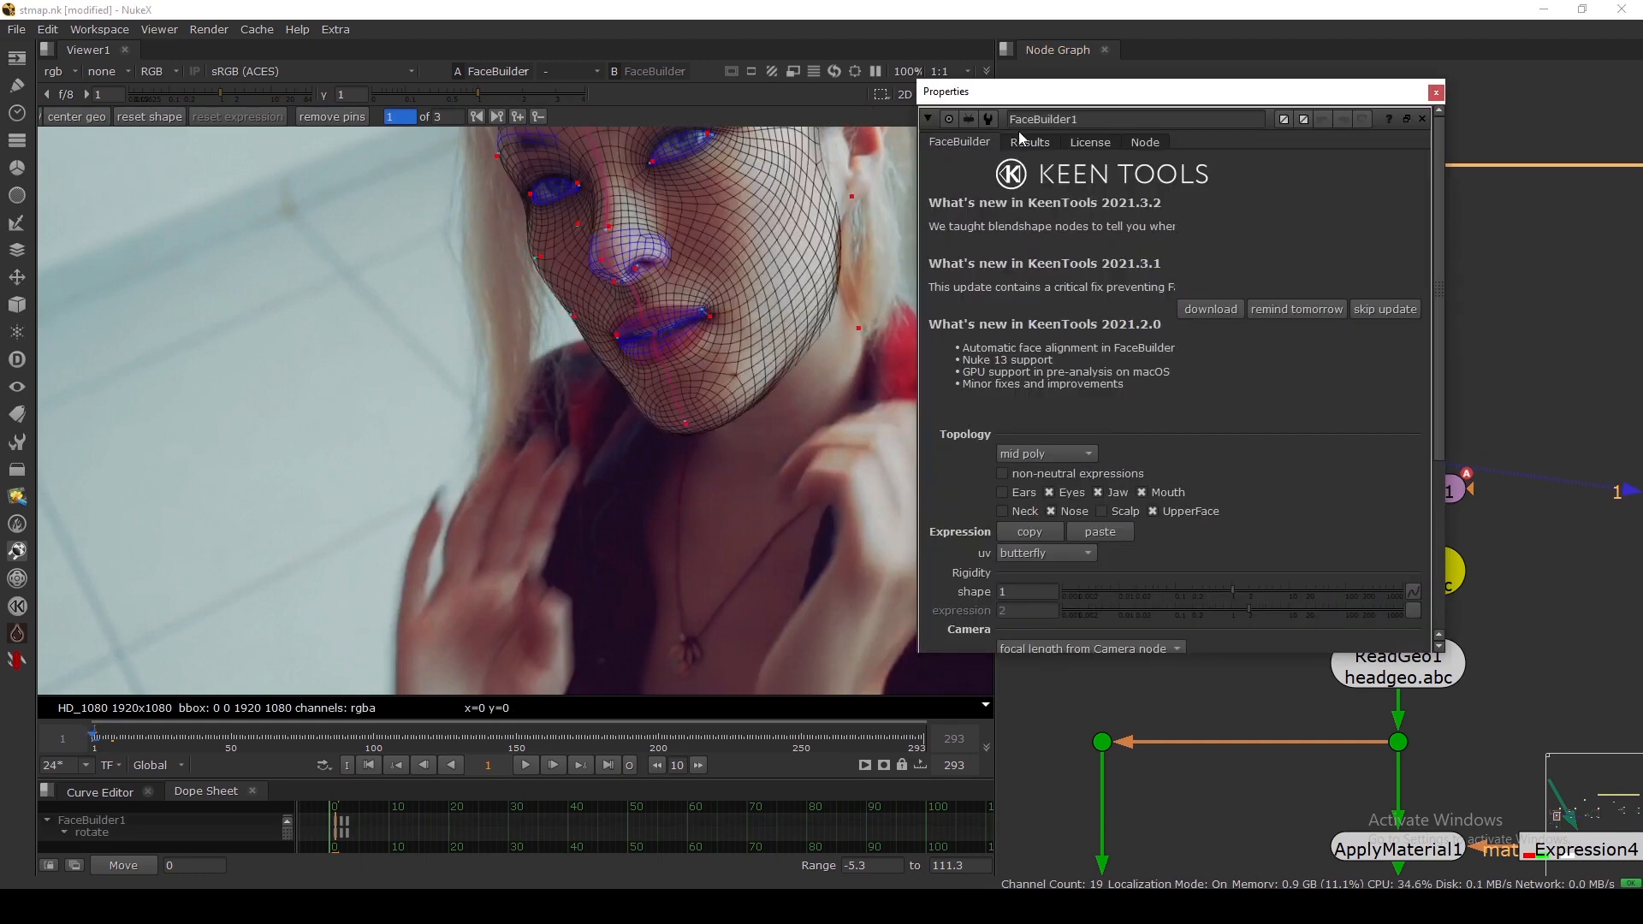
pyautogui.click(1384, 309)
pyautogui.click(1083, 146)
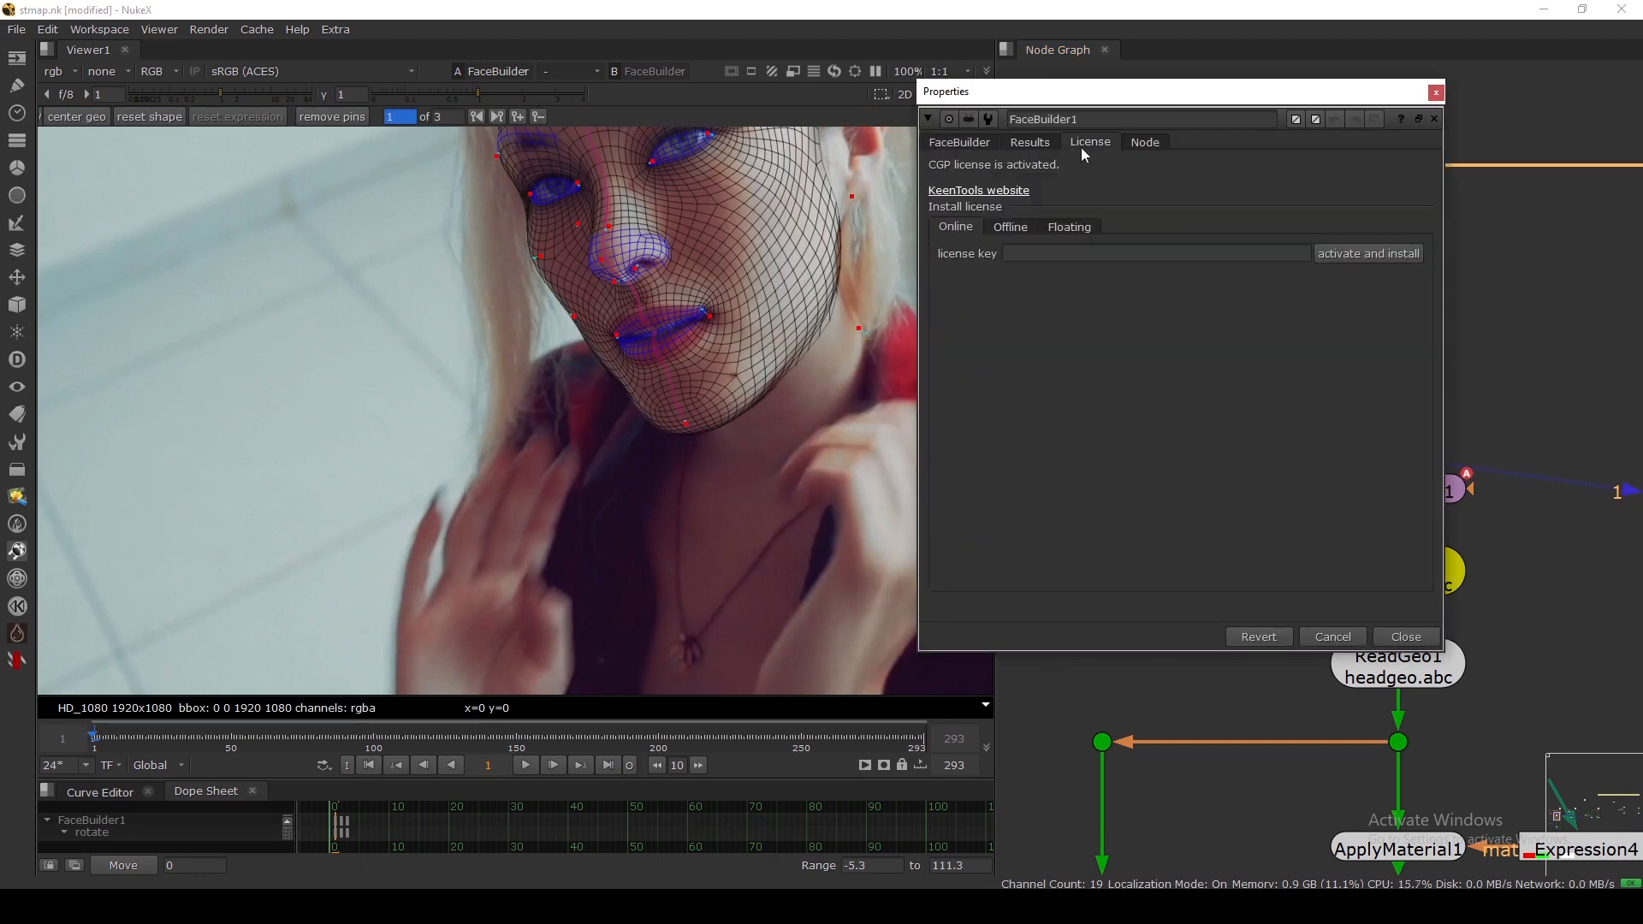
pyautogui.click(1041, 145)
pyautogui.click(1082, 576)
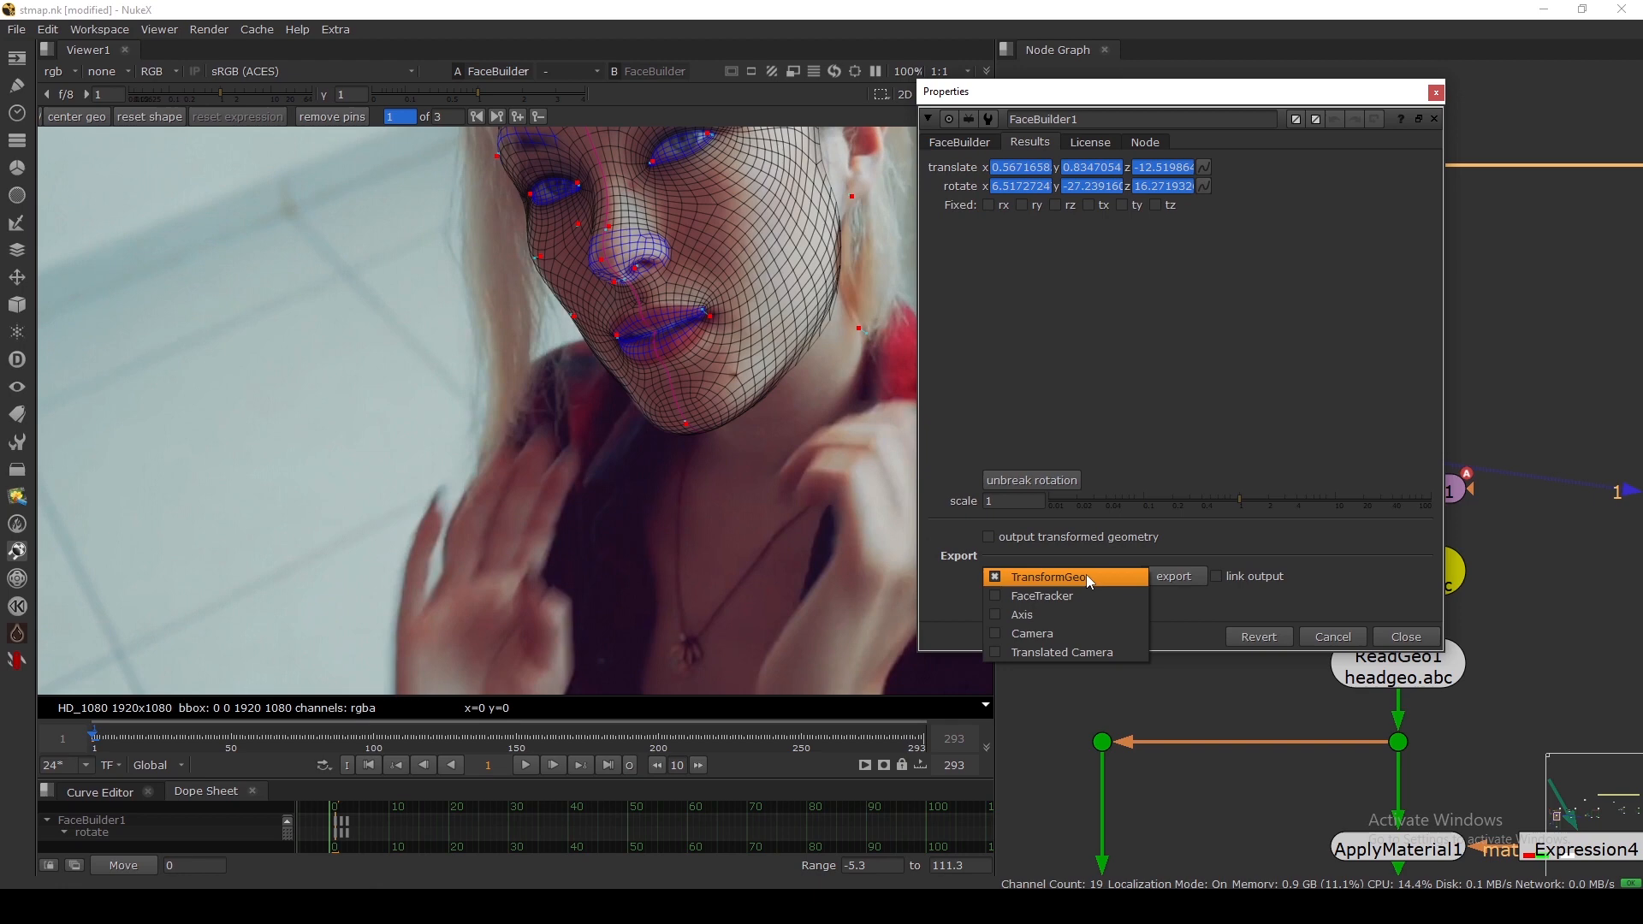
pyautogui.click(1046, 593)
pyautogui.click(1385, 636)
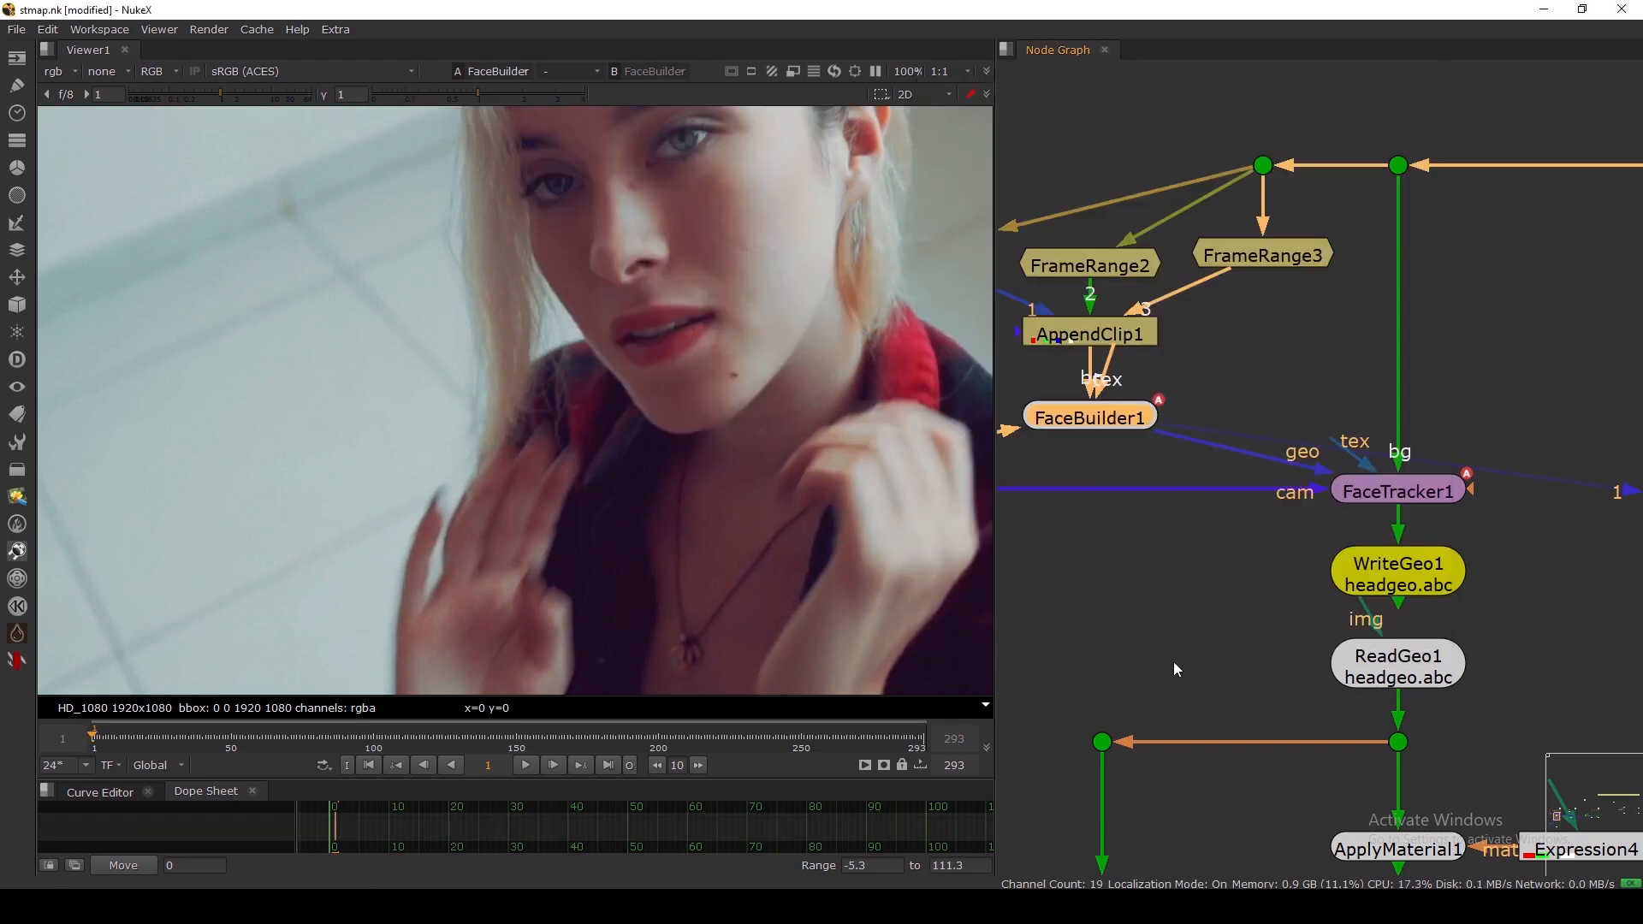
# Step: Show FaceTracker1 in the viewer with the whole frame fitted and open its properties beside the image
pyautogui.click(1393, 495)
pyautogui.doubleClick(1393, 494)
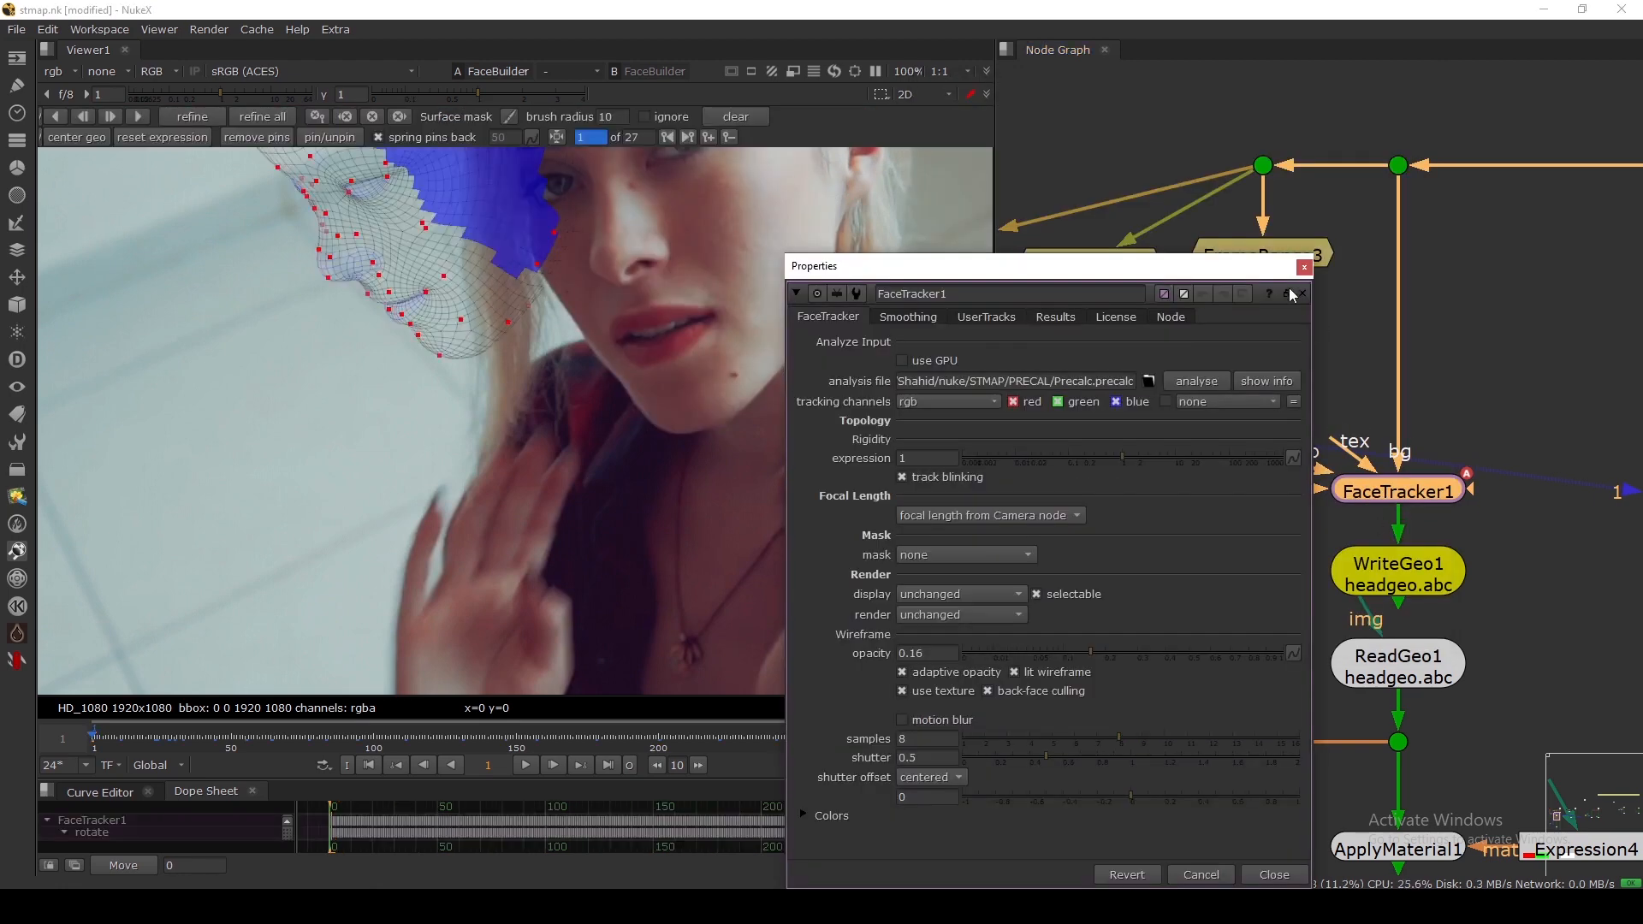
pyautogui.click(1304, 267)
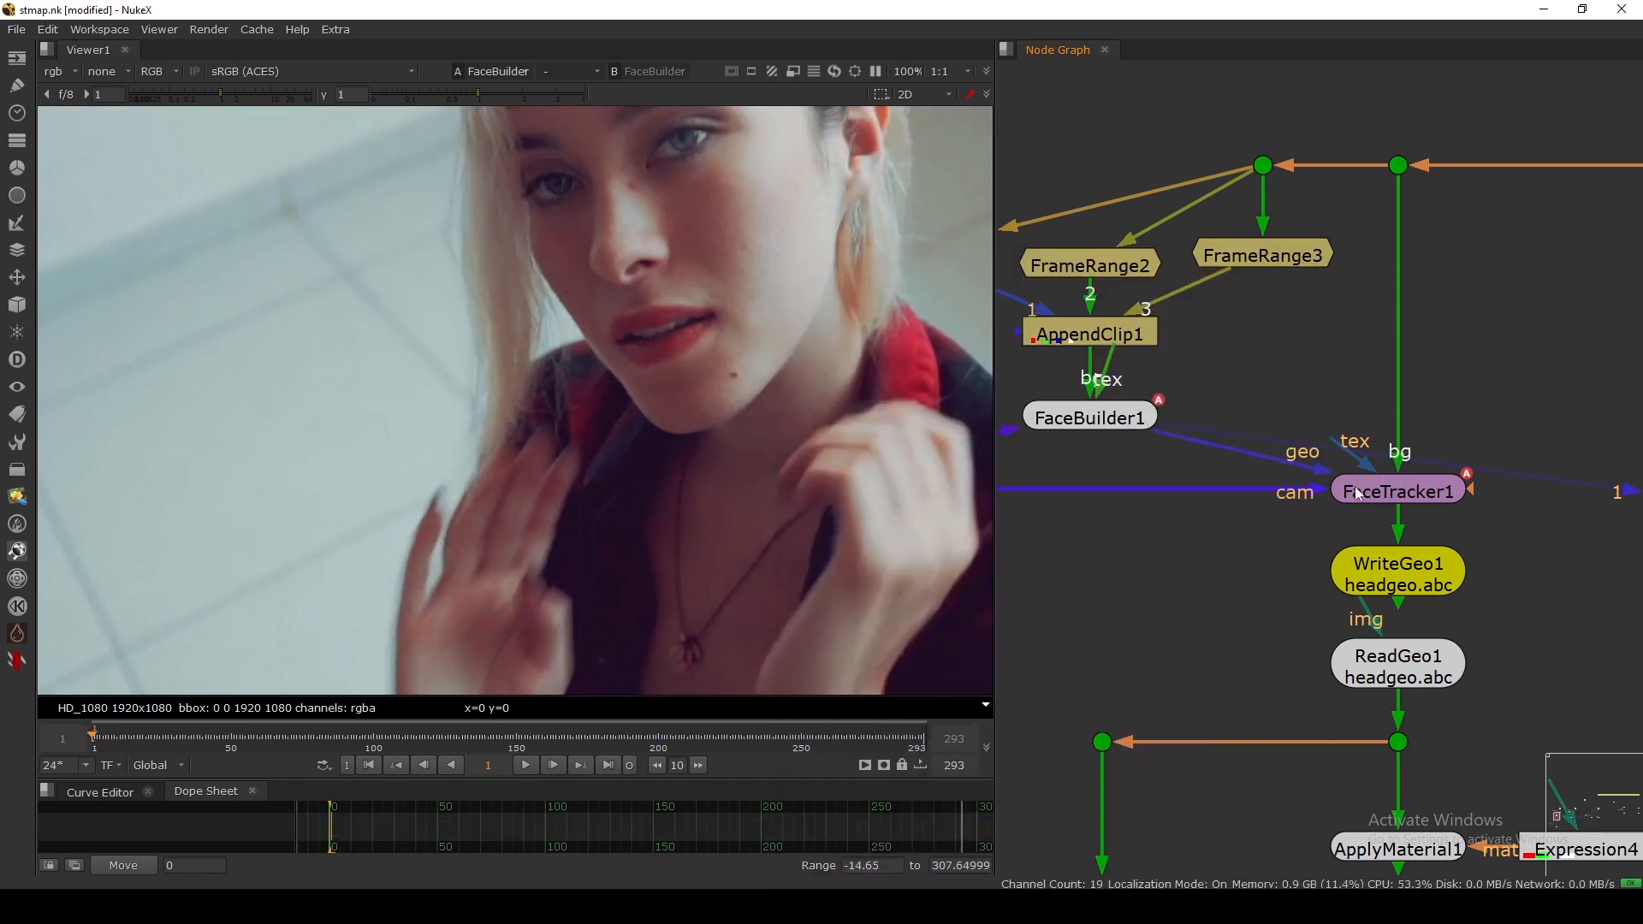
pyautogui.click(1400, 491)
pyautogui.press('1')
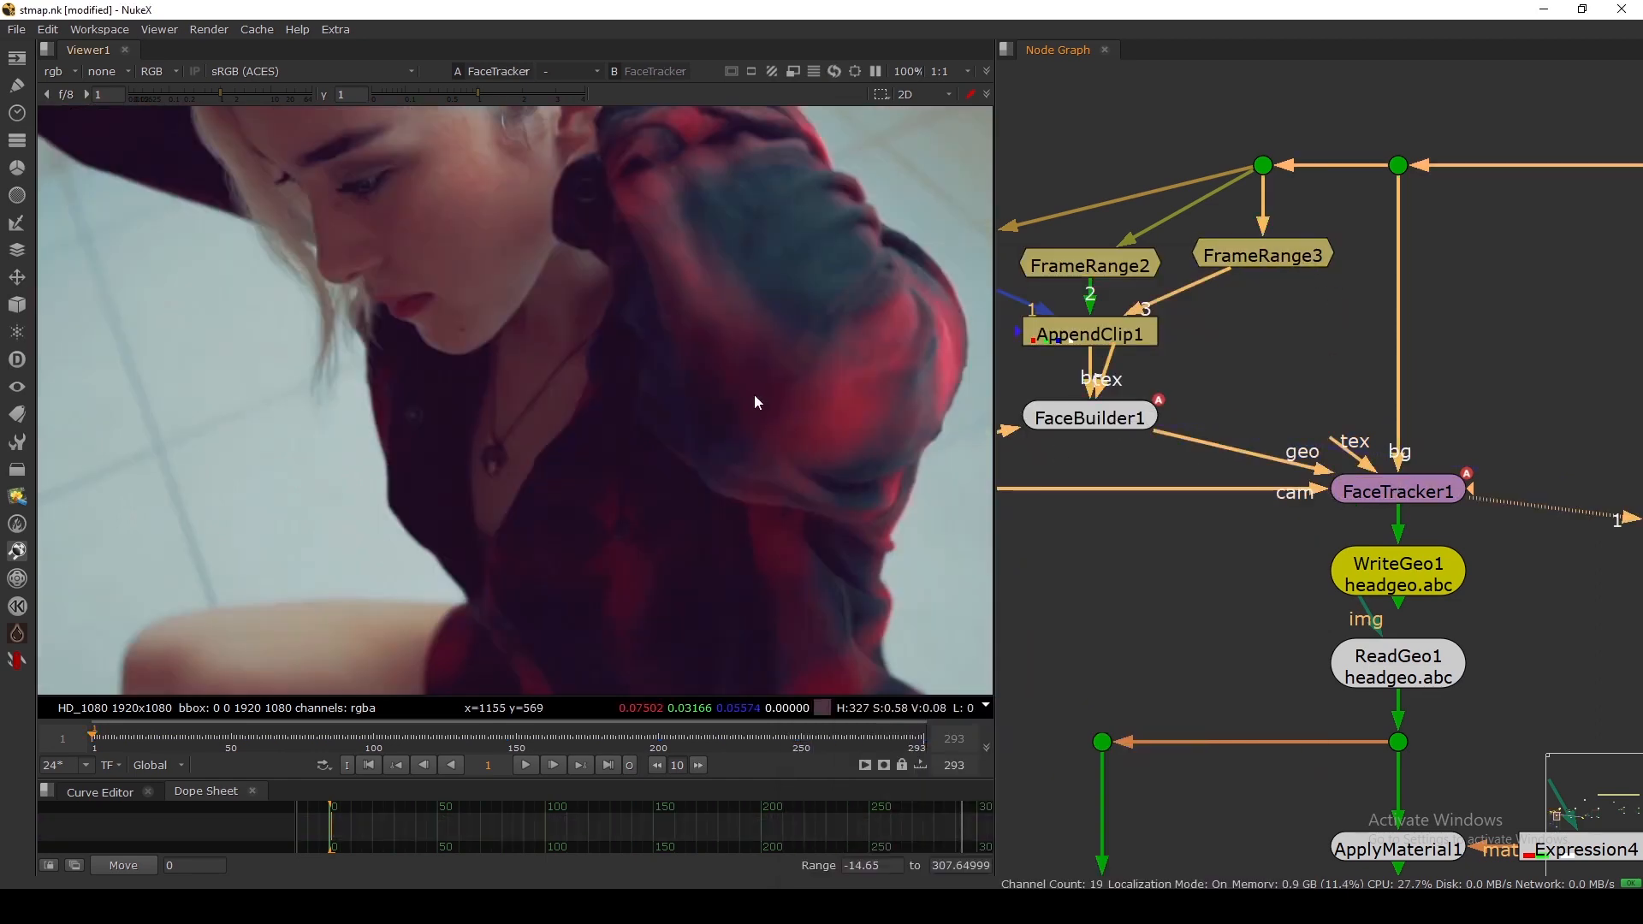
pyautogui.press('f')
pyautogui.click(1362, 491)
pyautogui.doubleClick(1364, 494)
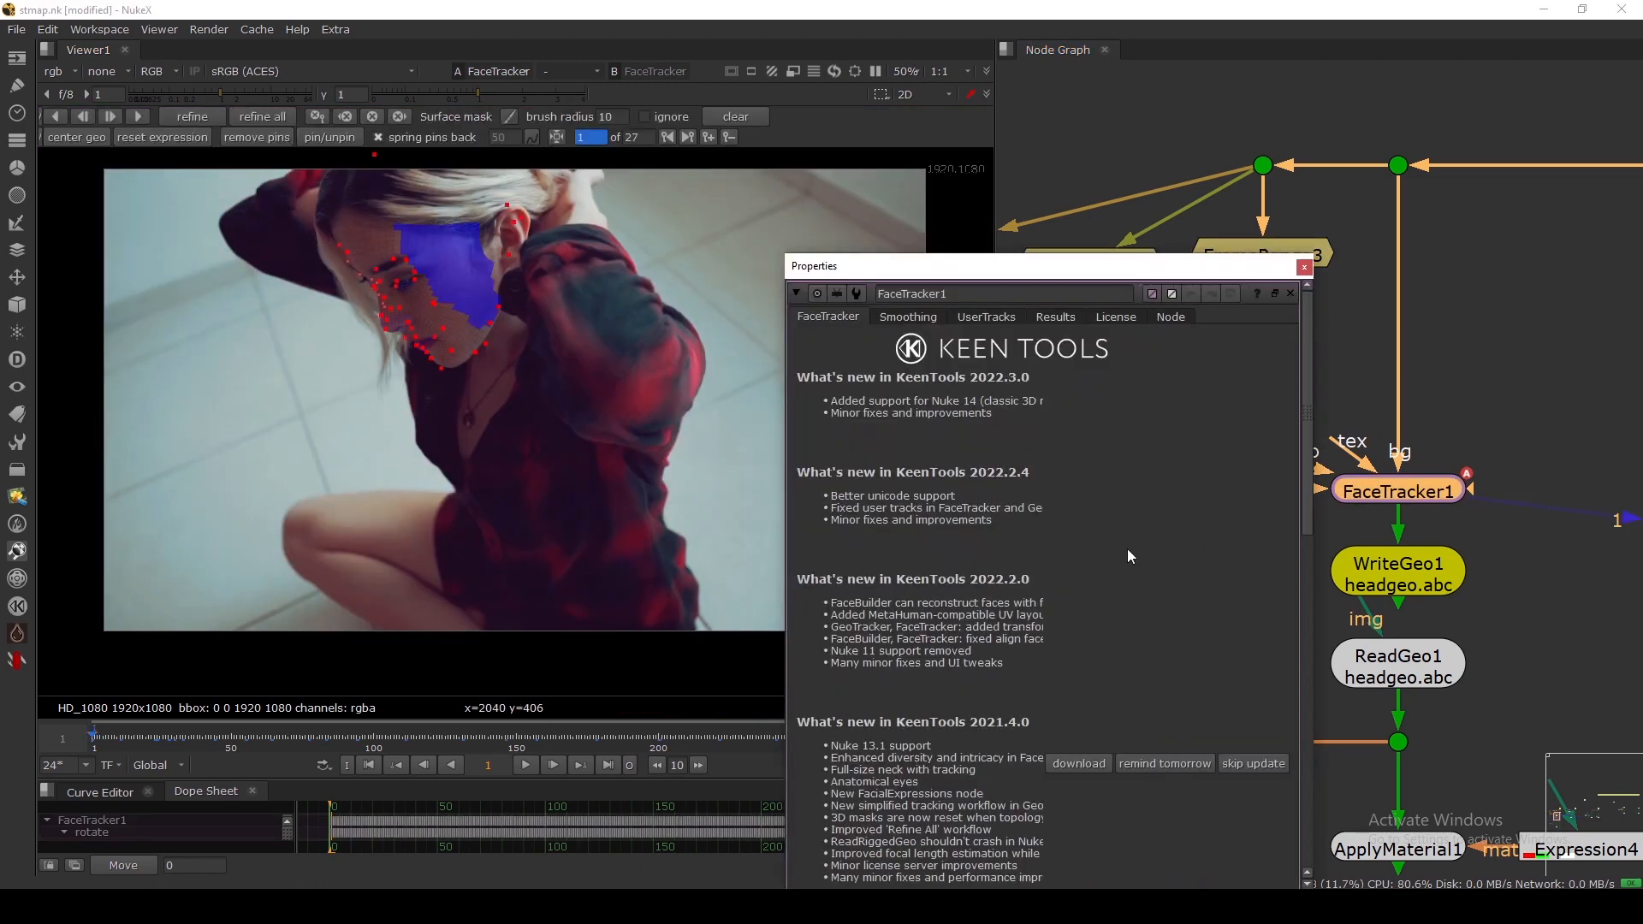
pyautogui.moveTo(893, 280); pyautogui.dragTo(1074, 167)
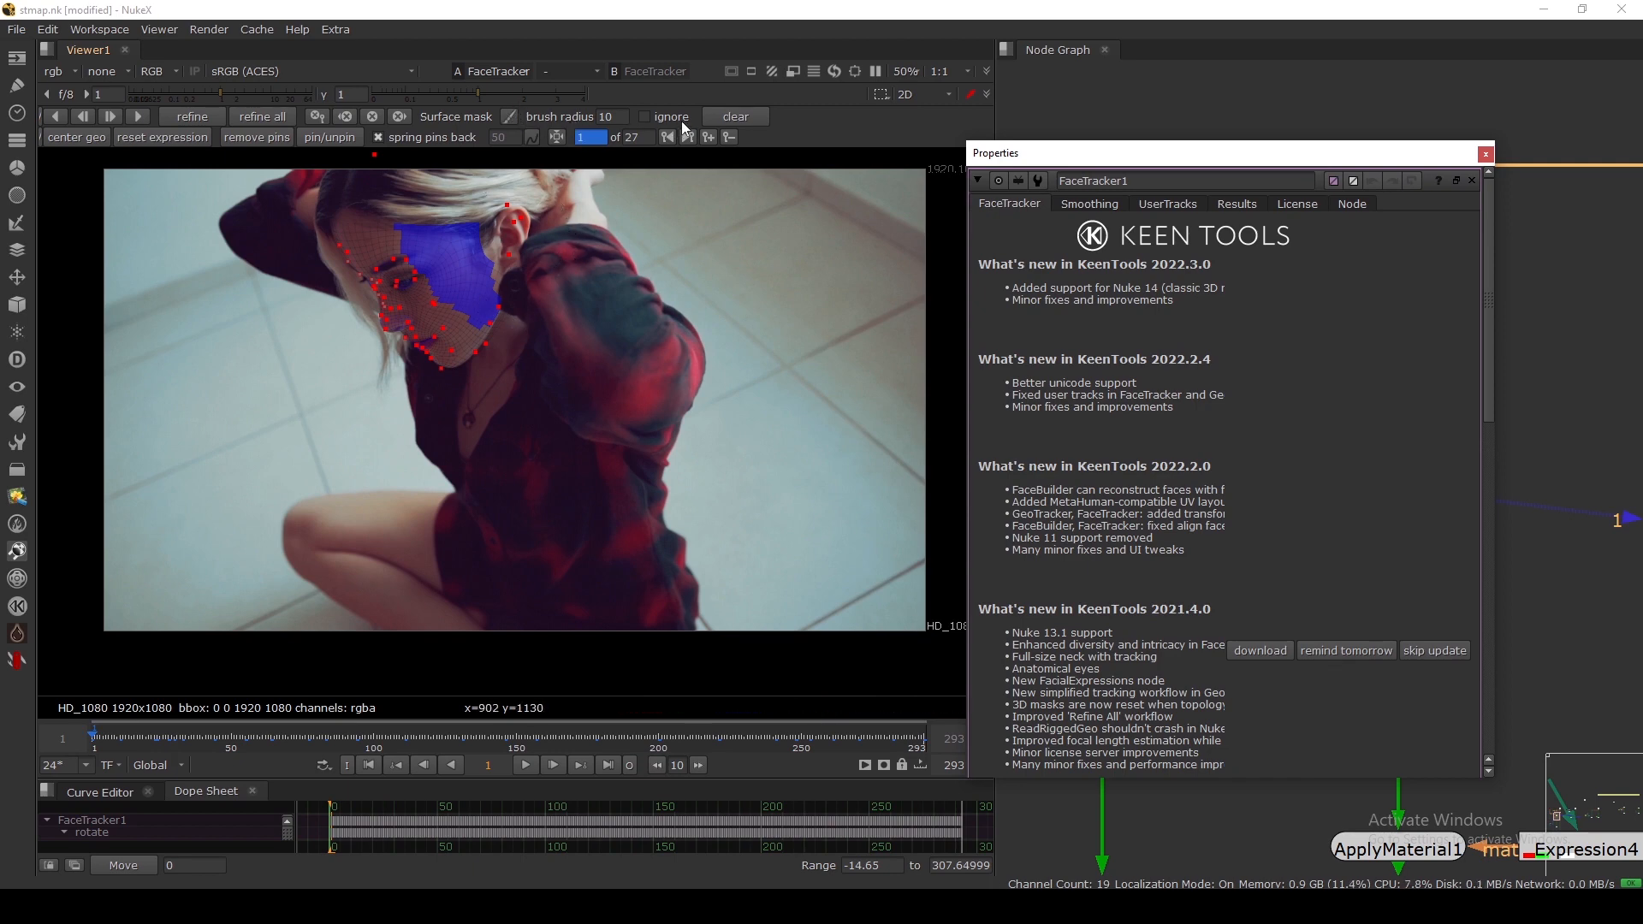
# Step: Clear FaceTracker1's surface mask from the face and activate the mask brush on the first frame
pyautogui.click(732, 117)
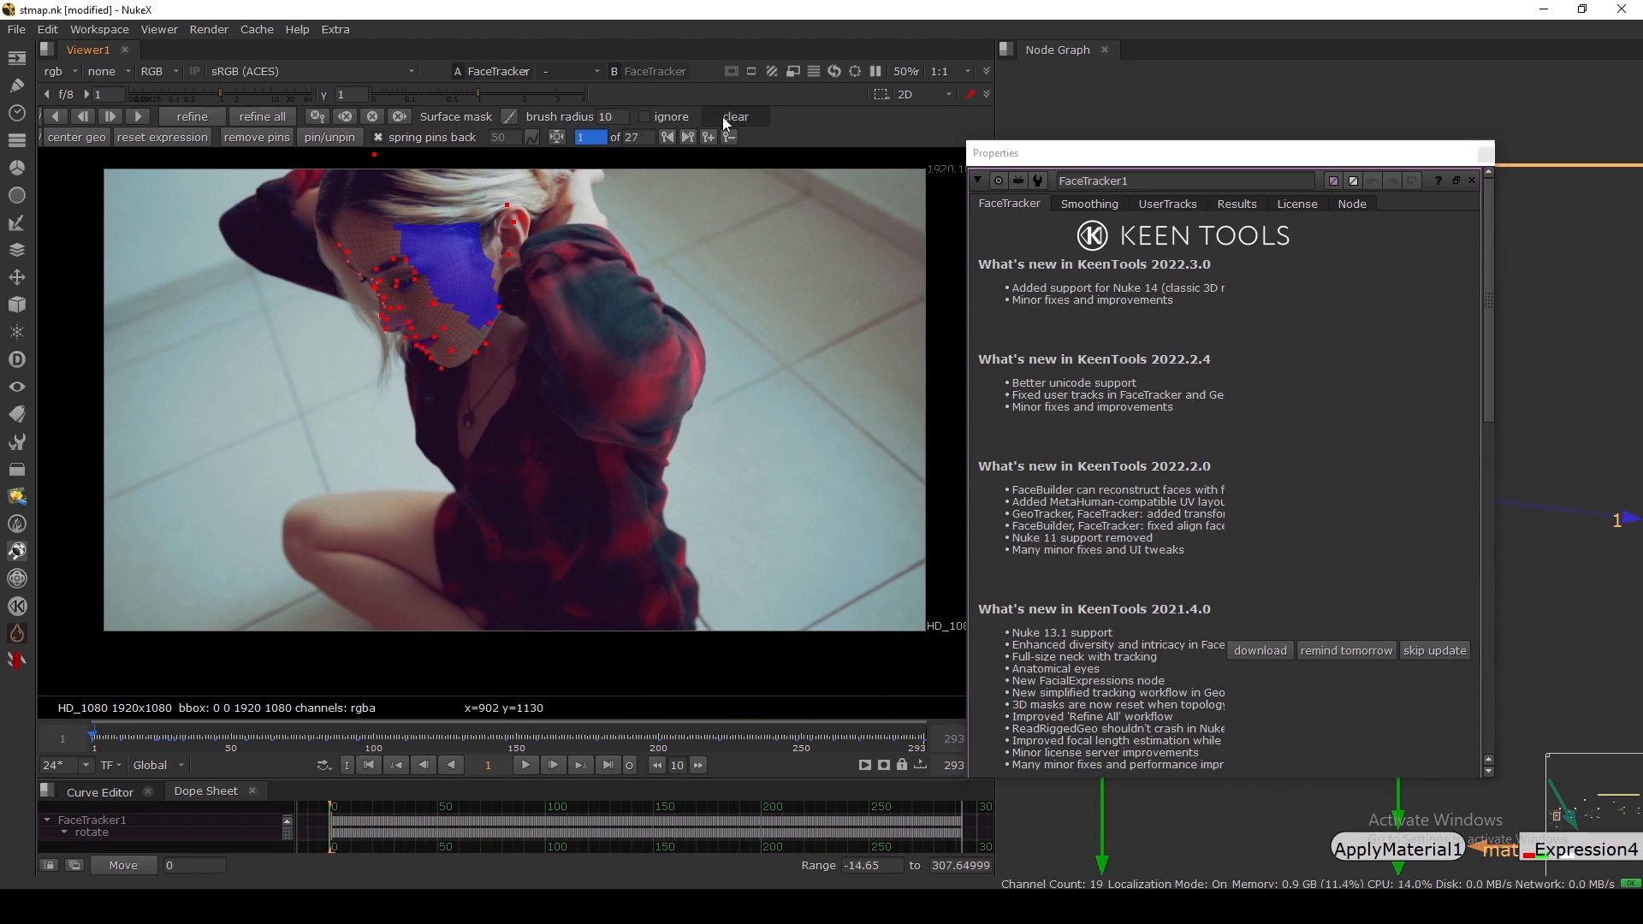
pyautogui.click(507, 120)
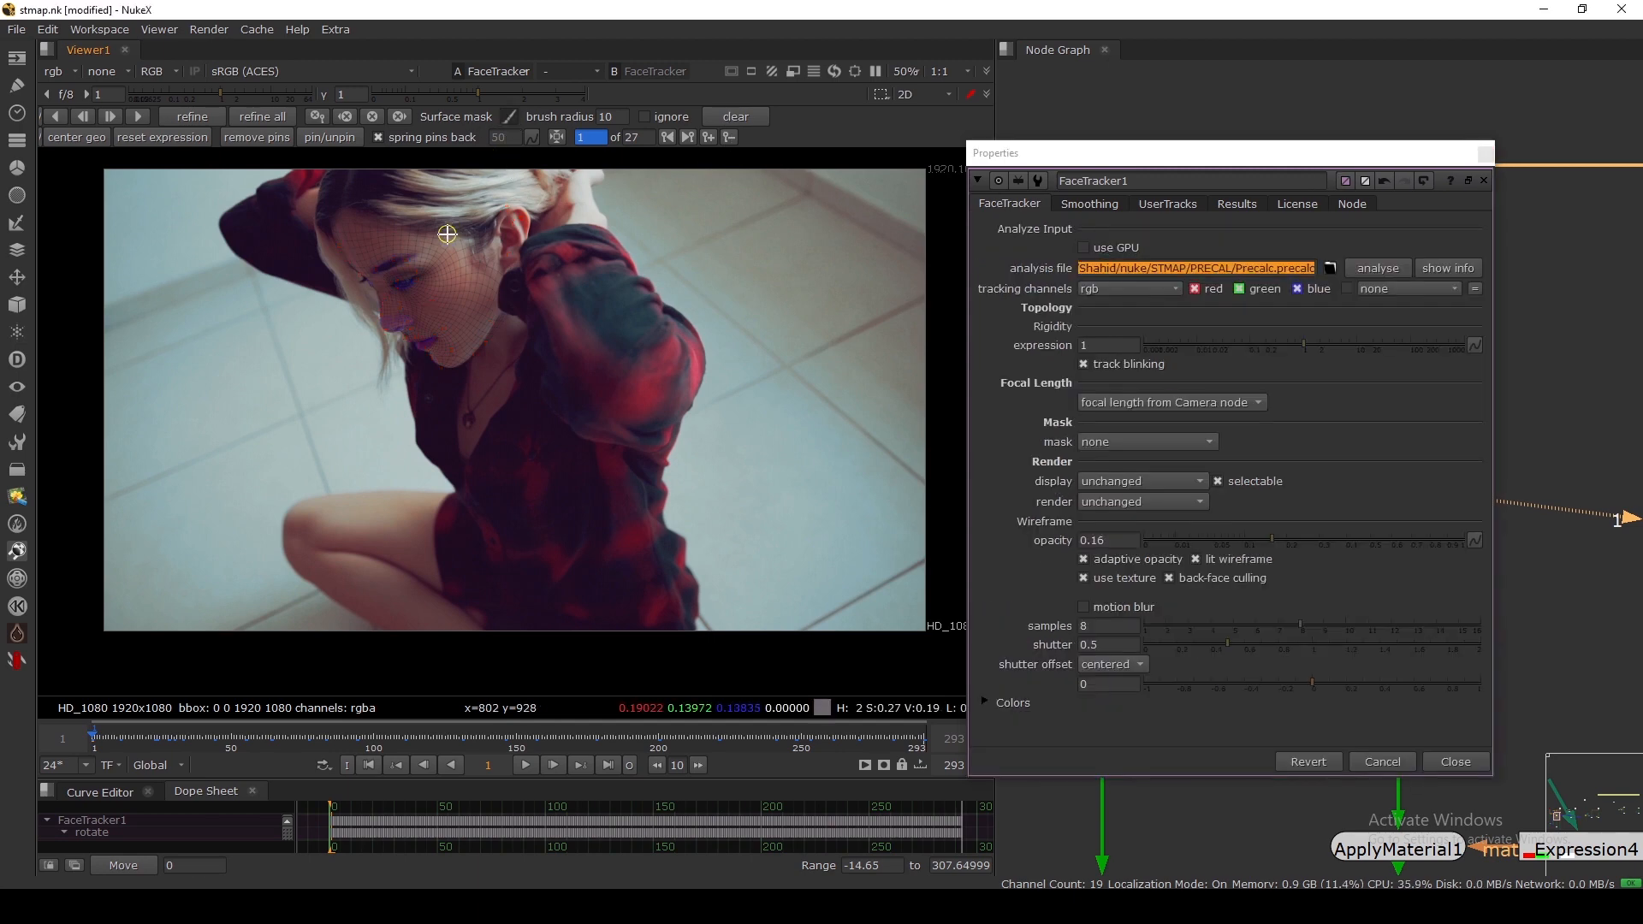
pyautogui.moveTo(446, 234)
pyautogui.mouseDown()
pyautogui.moveTo(505, 304)
pyautogui.moveTo(424, 224)
pyautogui.moveTo(486, 317)
pyautogui.mouseUp()
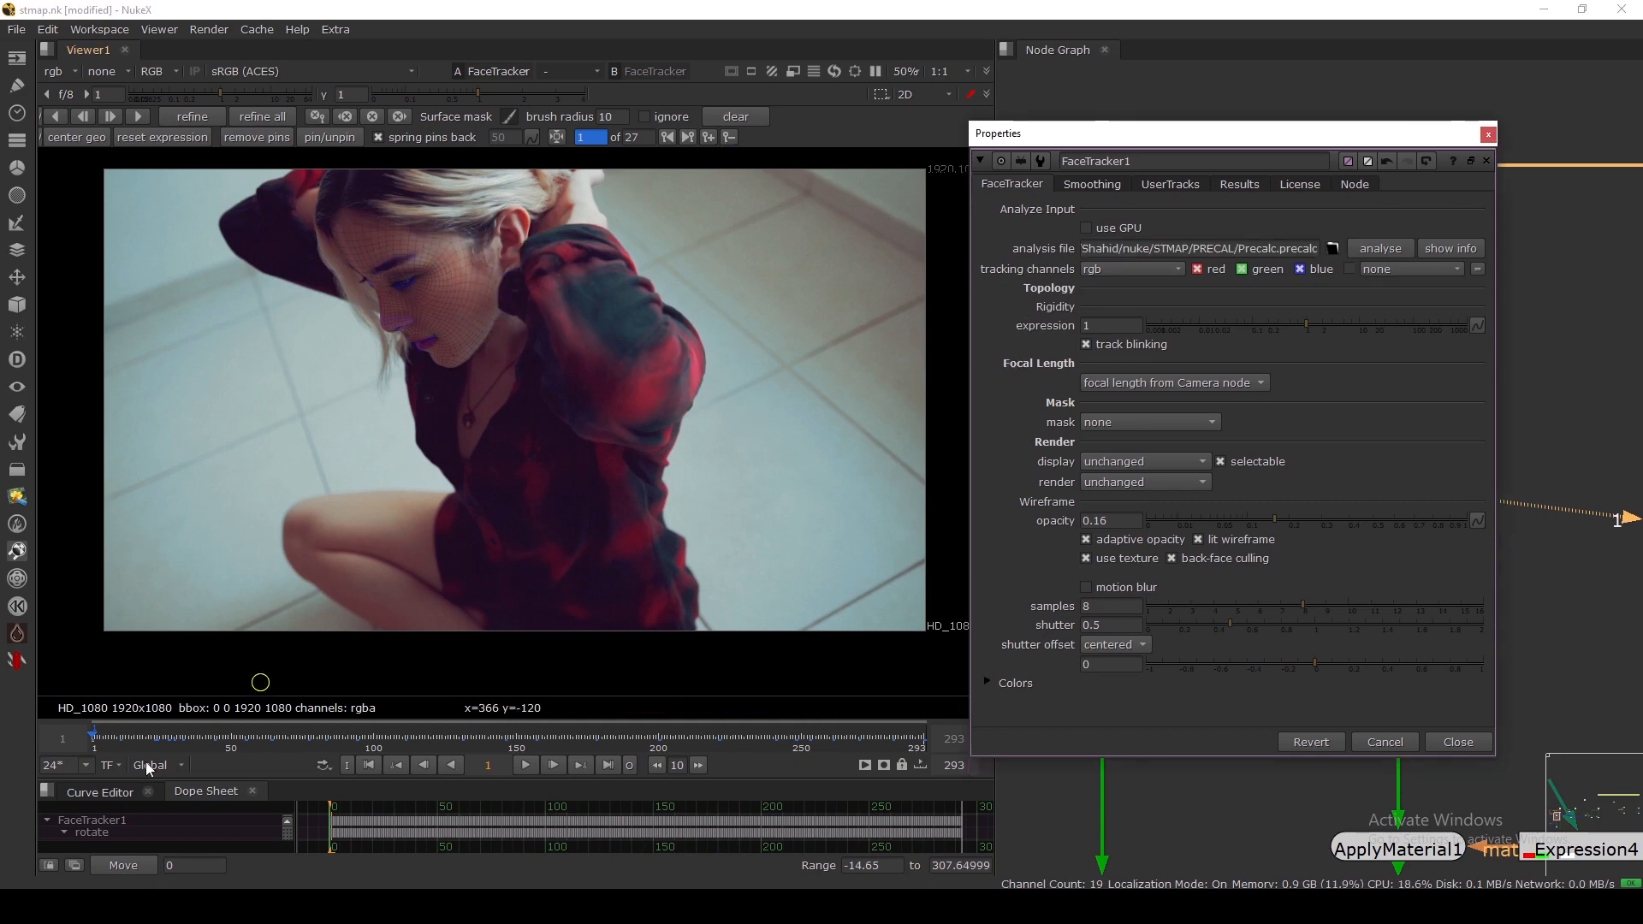
pyautogui.moveTo(99, 736); pyautogui.dragTo(129, 737)
pyautogui.click(364, 768)
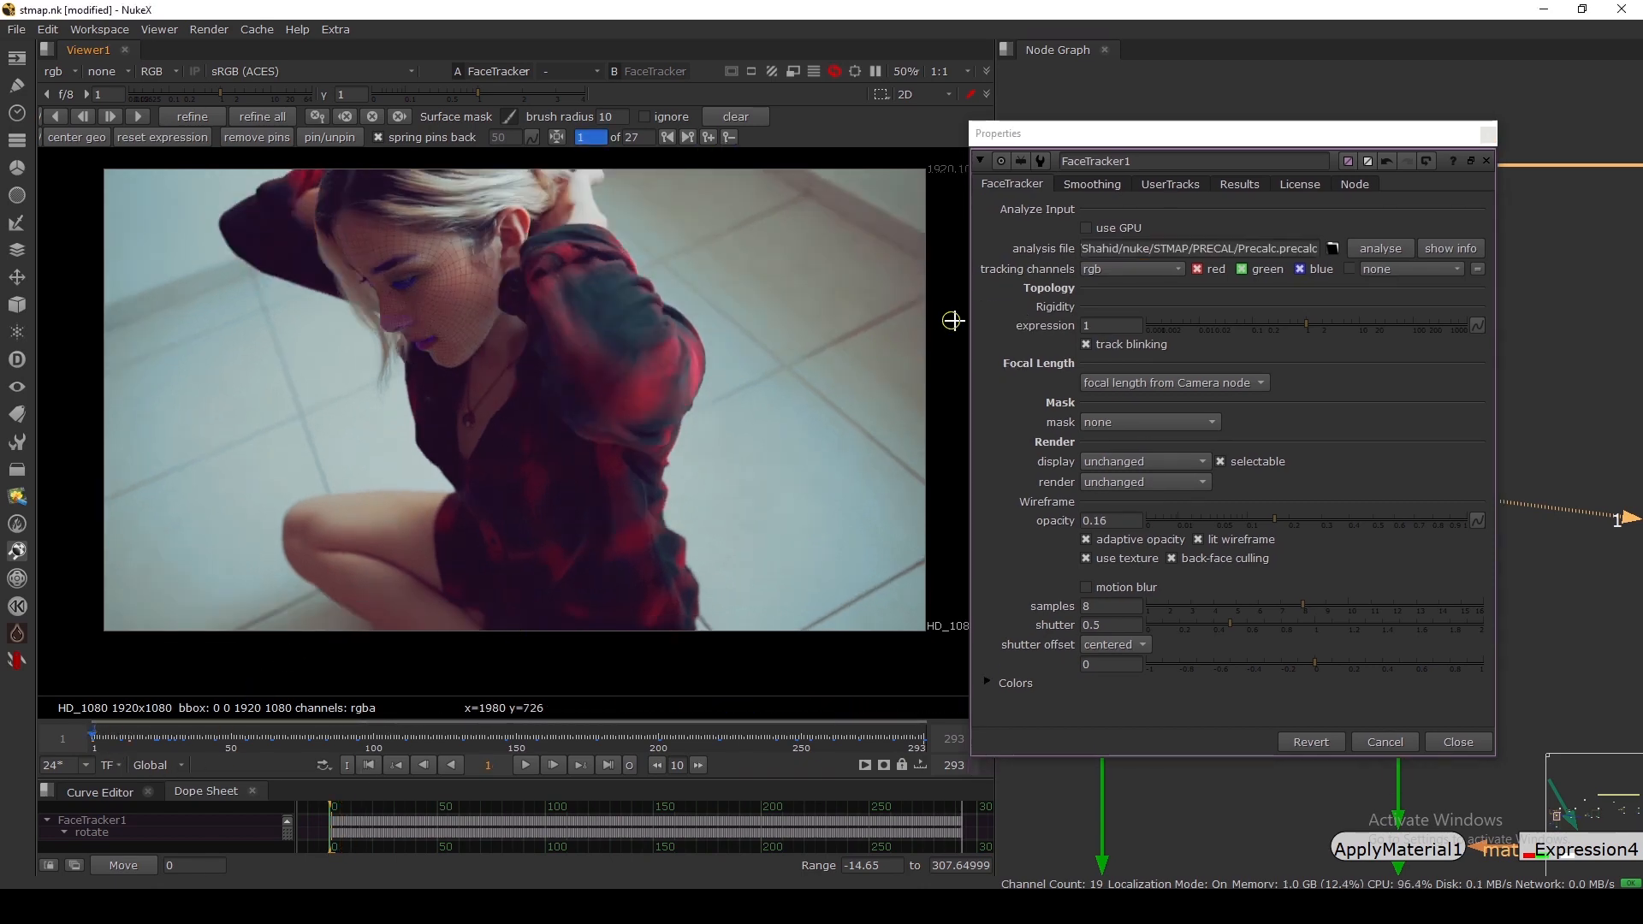
# Step: Examine FaceTracker1's place in the node graph and the analysis file path in its properties
pyautogui.moveTo(1230, 142); pyautogui.dragTo(793, 115)
pyautogui.click(1398, 495)
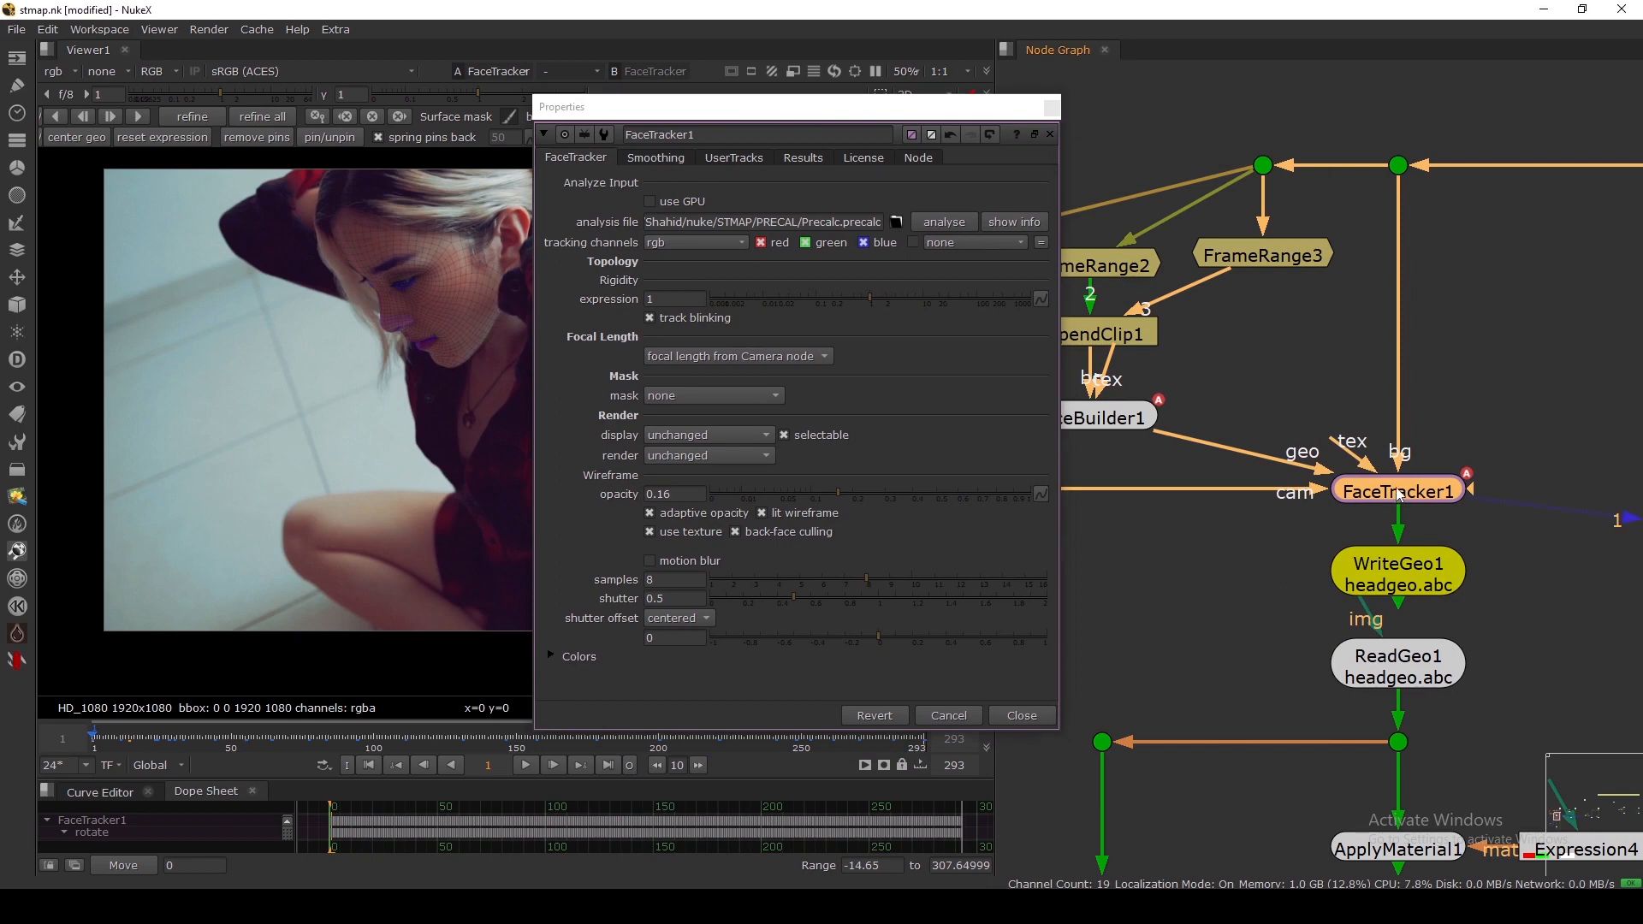
pyautogui.click(1487, 393)
pyautogui.click(1407, 567)
pyautogui.moveTo(1403, 491); pyautogui.dragTo(1404, 498)
pyautogui.moveTo(583, 245); pyautogui.dragTo(819, 272)
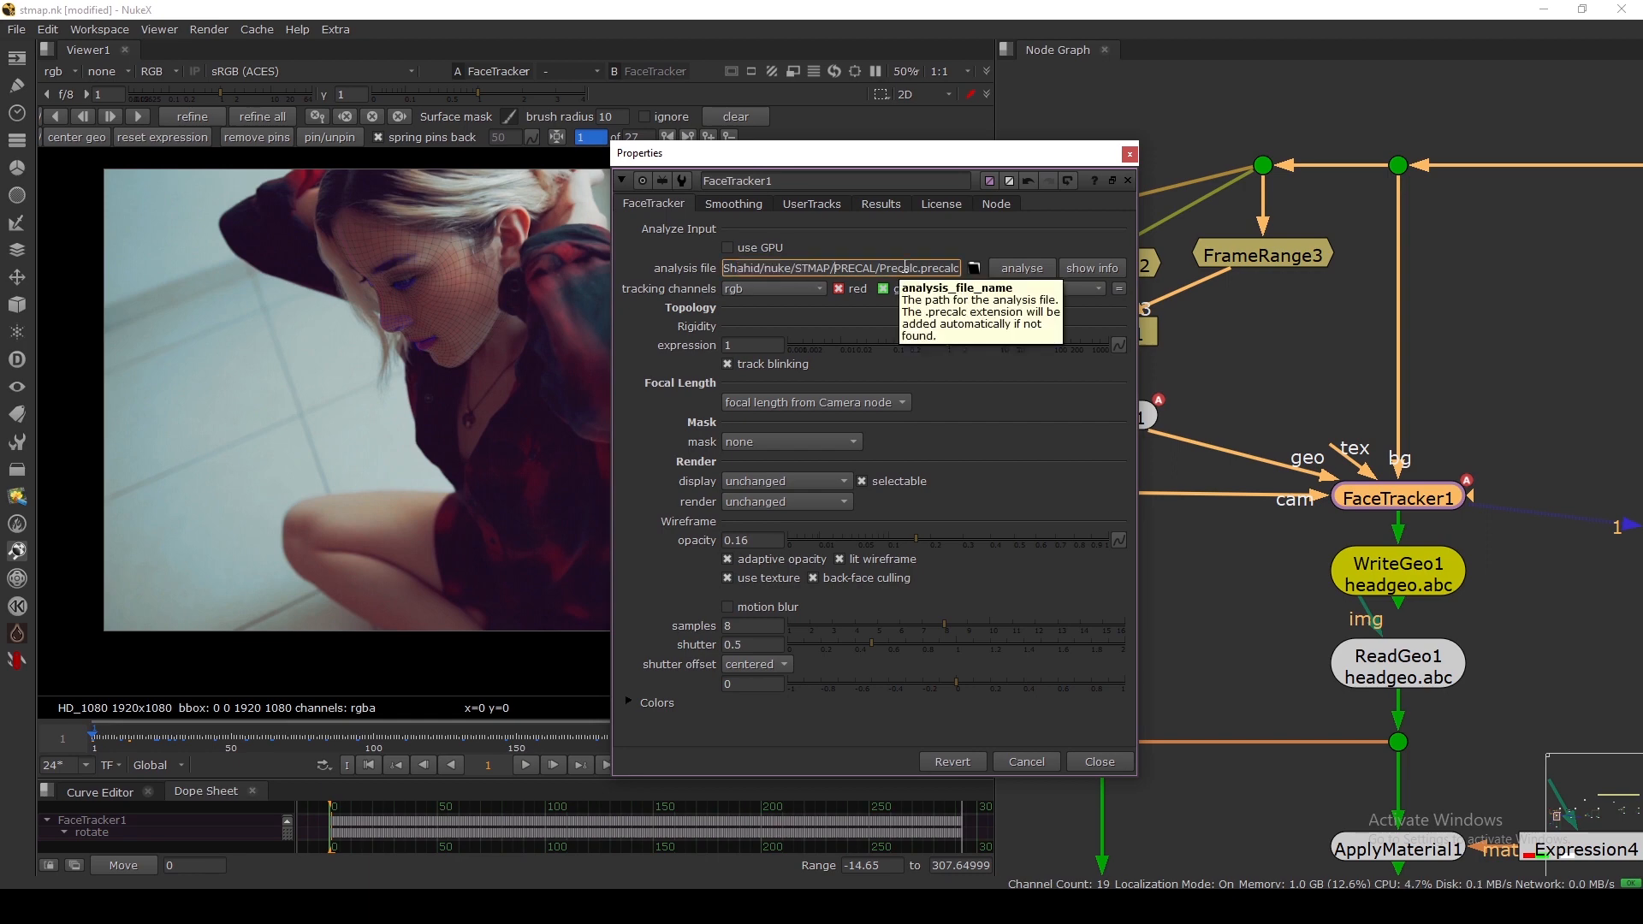
pyautogui.click(684, 309)
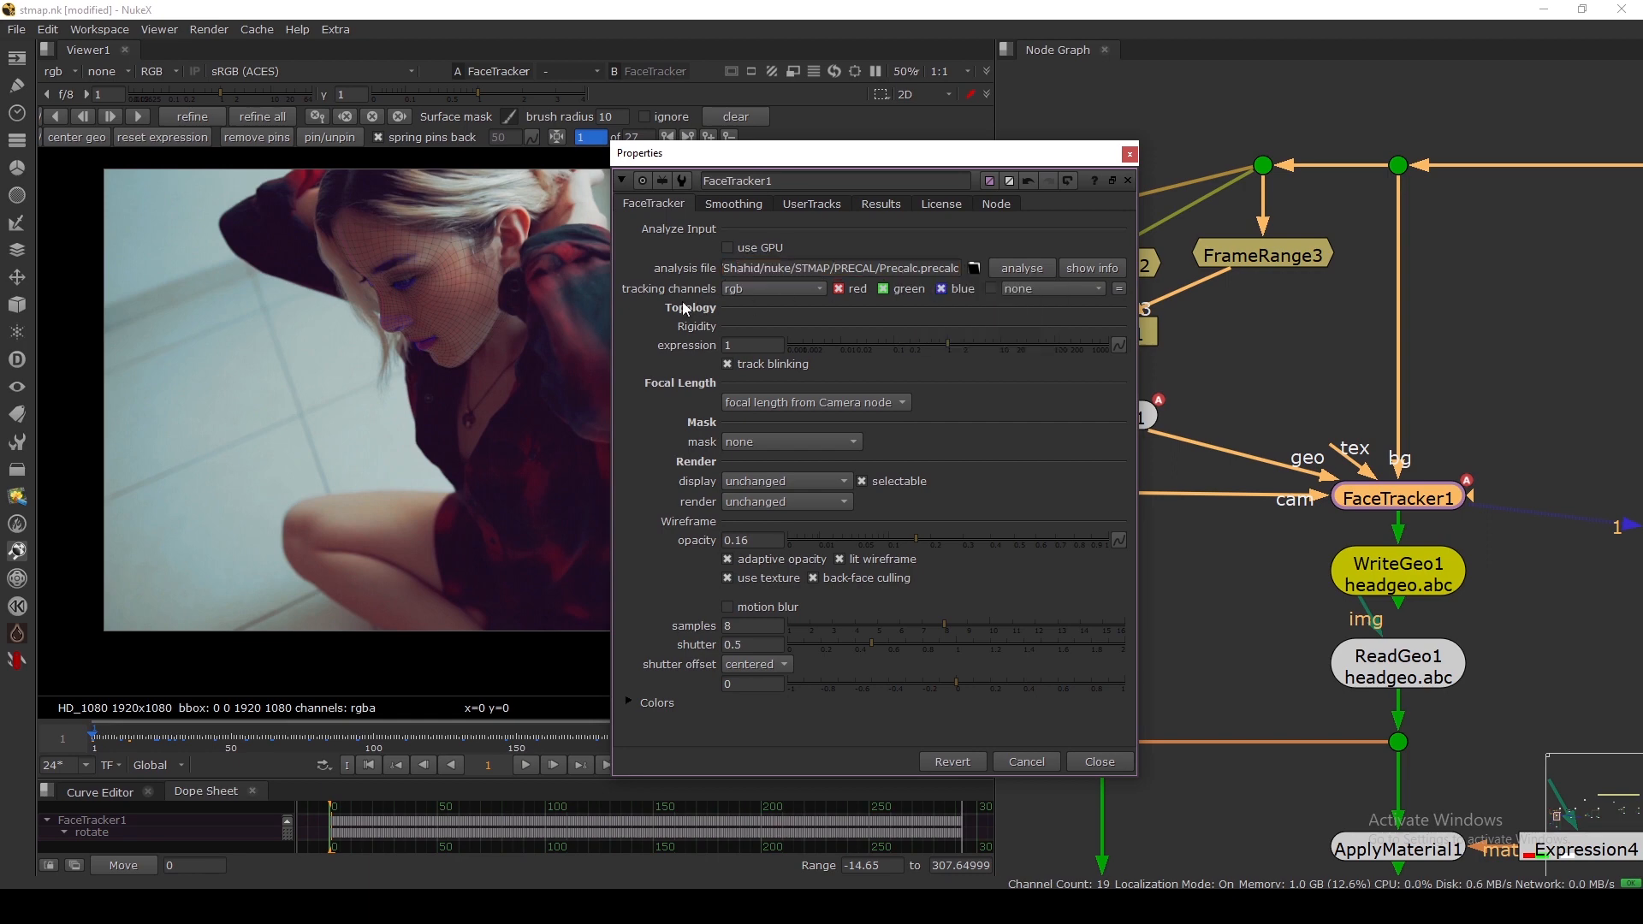
pyautogui.moveTo(924, 159); pyautogui.dragTo(904, 162)
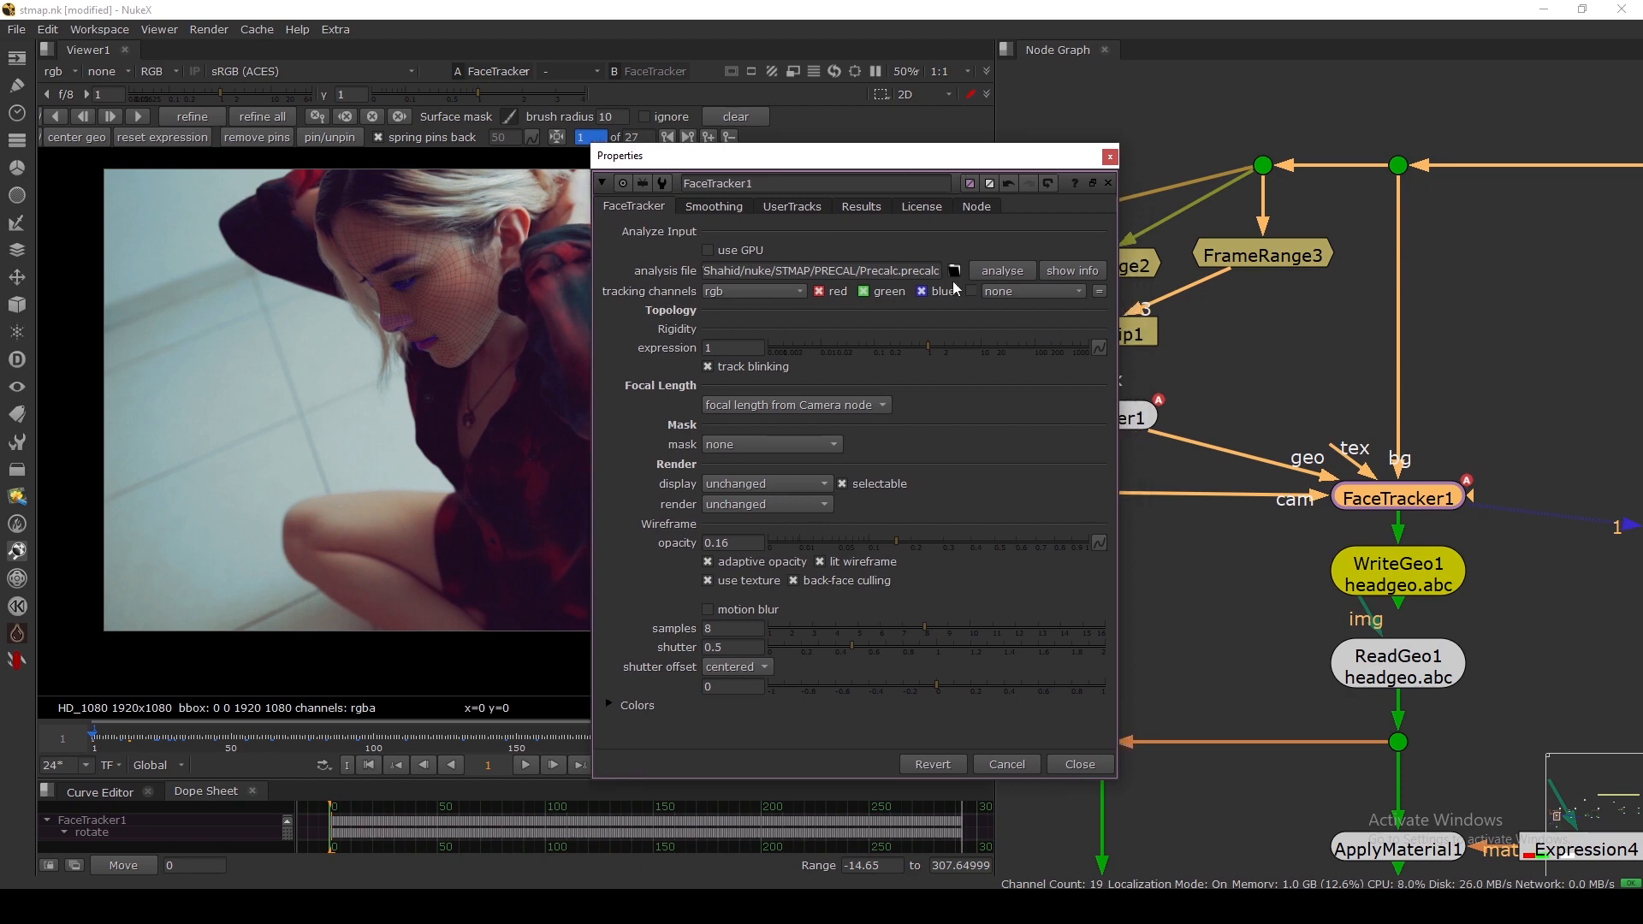
# Step: Check how FaceTracker1's analysis is started without running it, and inspect the PRECAL/Precalc.precalc part of the file path
pyautogui.click(1002, 271)
pyautogui.click(892, 468)
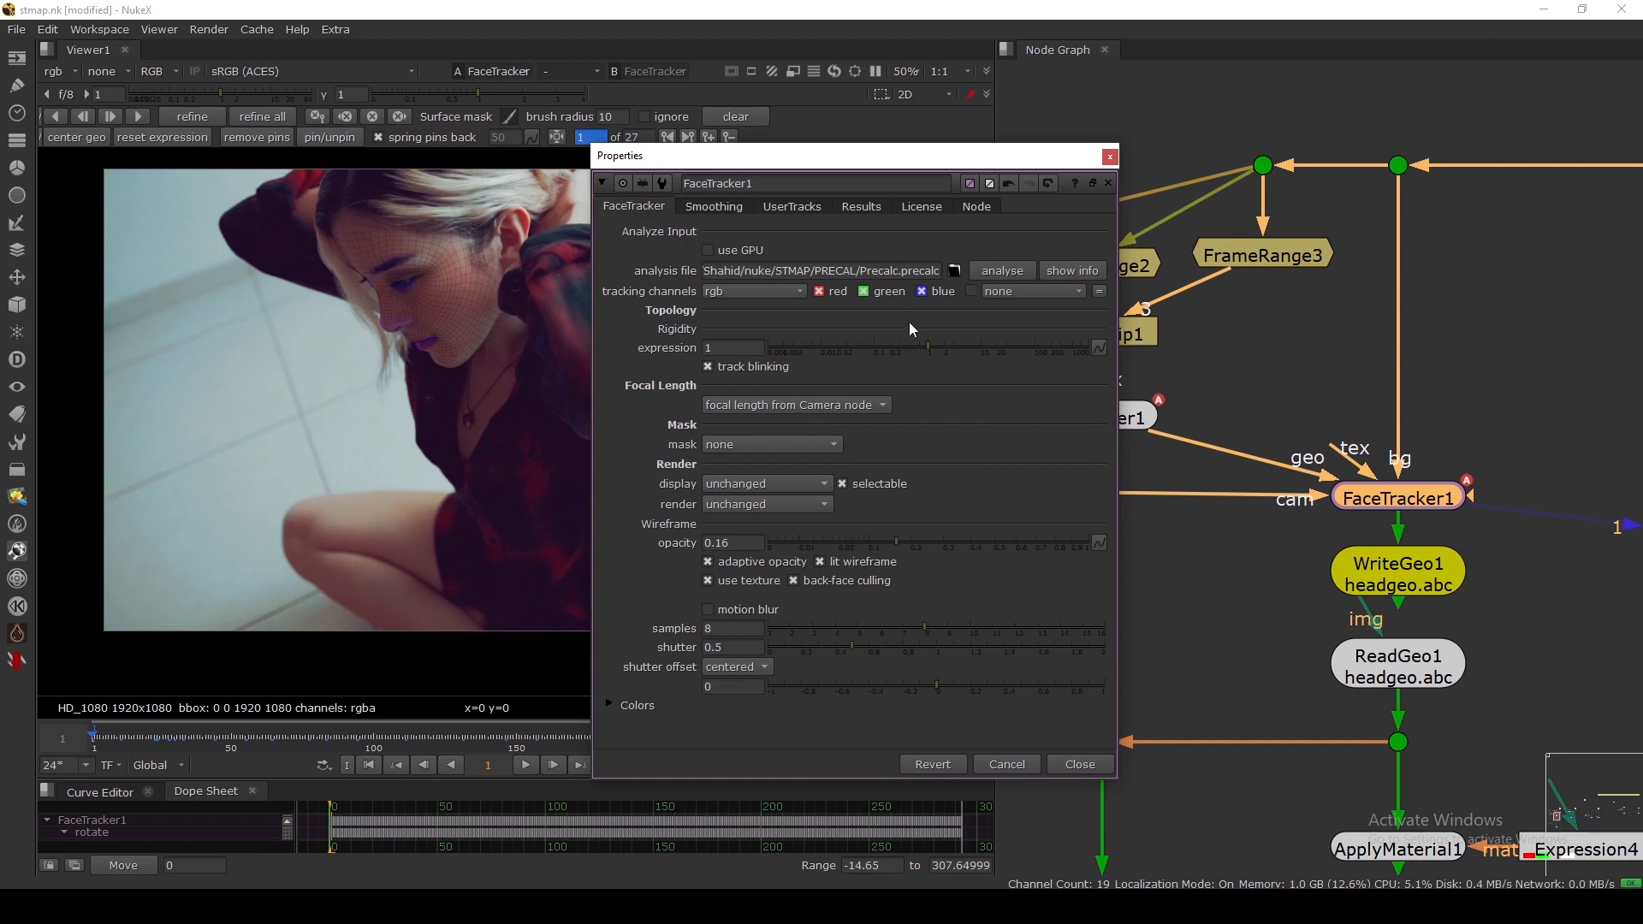
pyautogui.moveTo(886, 270); pyautogui.dragTo(823, 271)
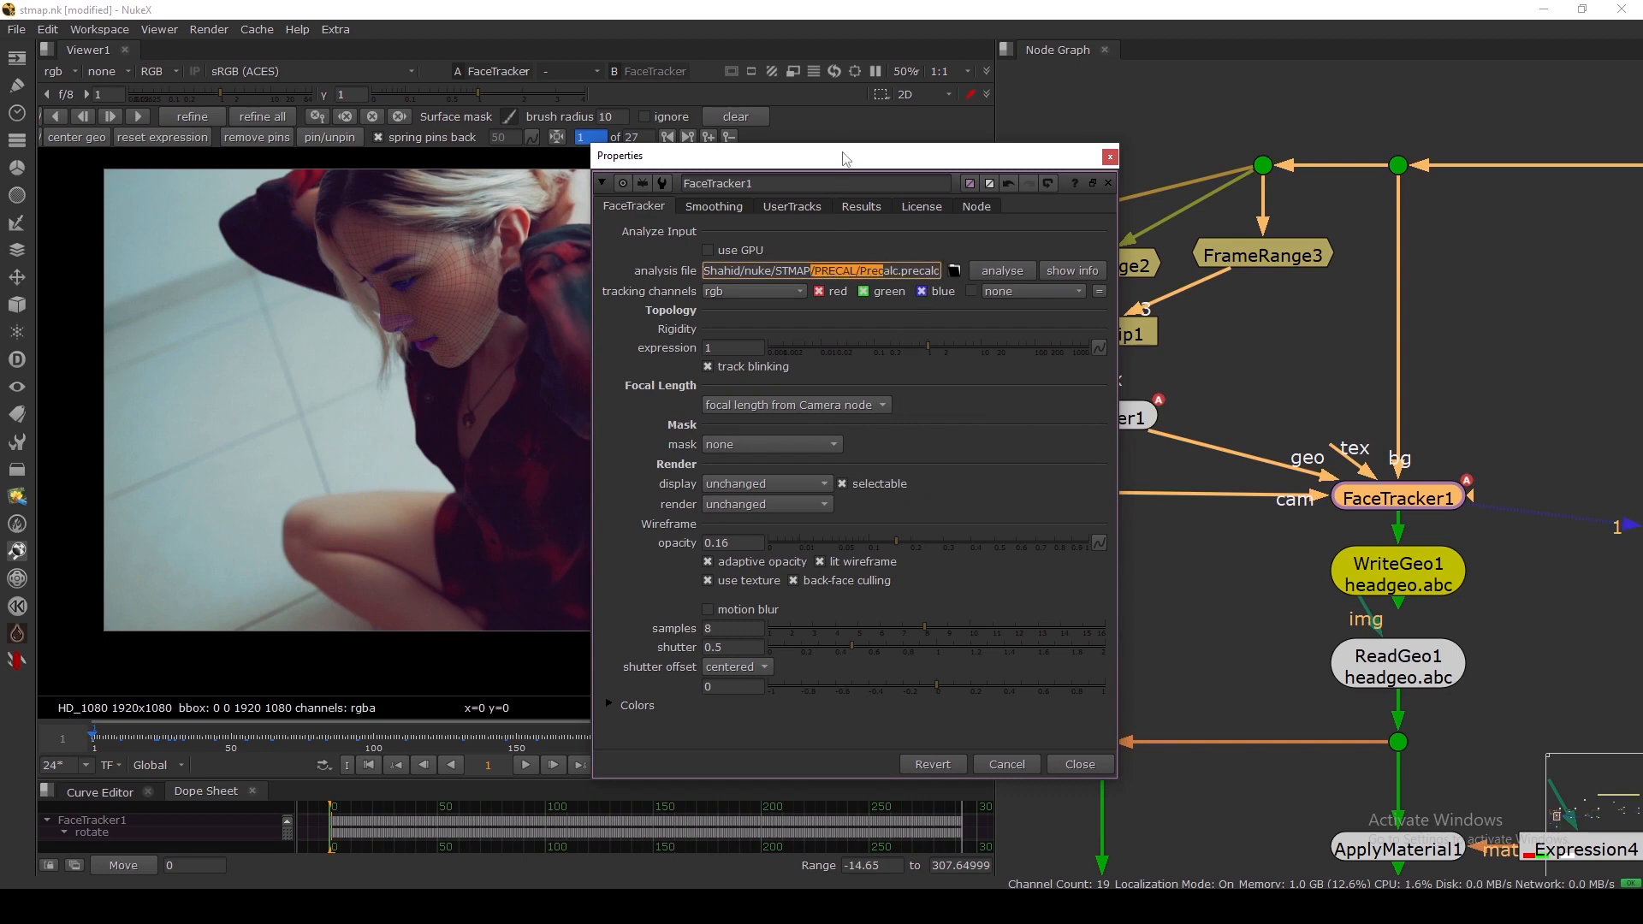
pyautogui.moveTo(845, 158); pyautogui.dragTo(1094, 97)
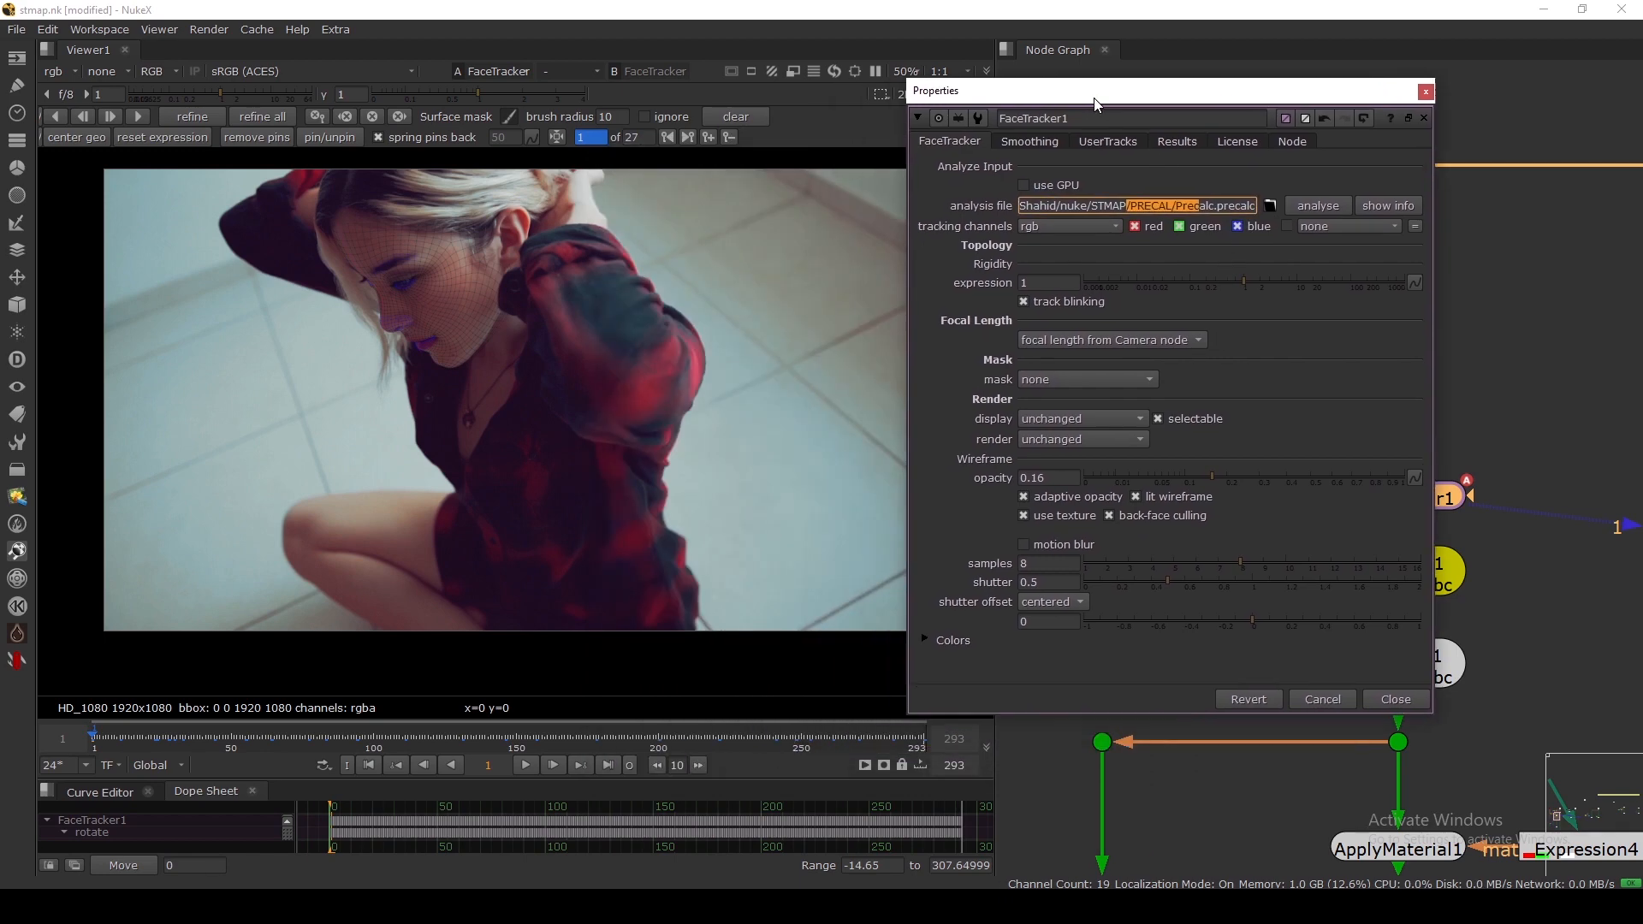
# Step: Play the shot and jump ahead in 10-frame increments to examine FaceTracker1's mesh, then return to the first frame
pyautogui.click(525, 766)
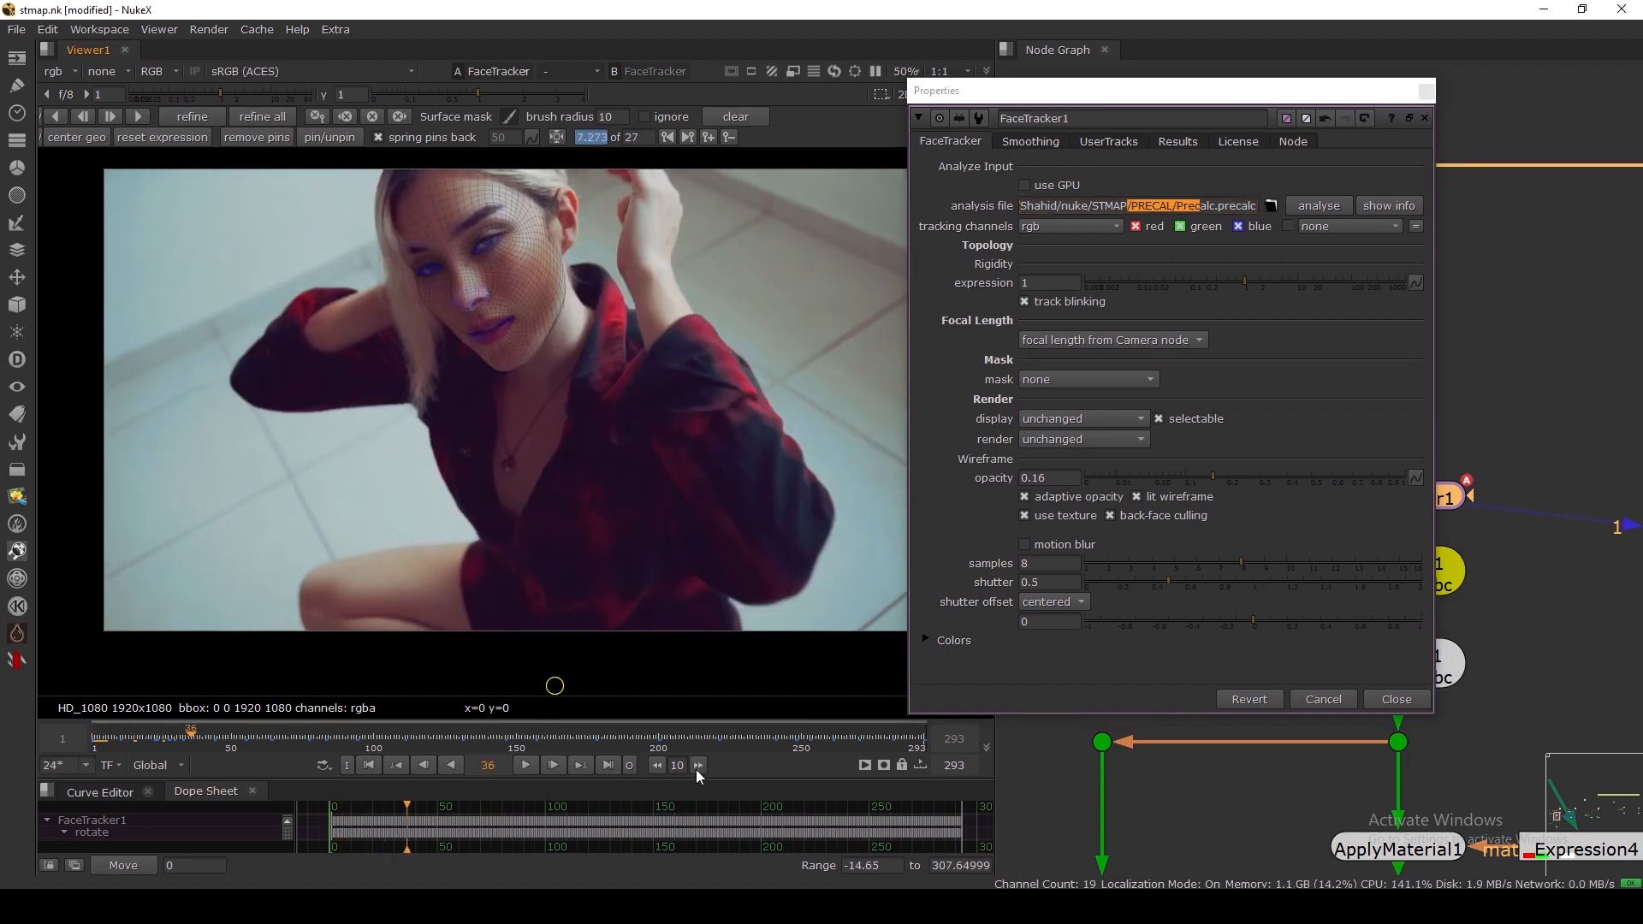
pyautogui.scroll(2, 573, 477)
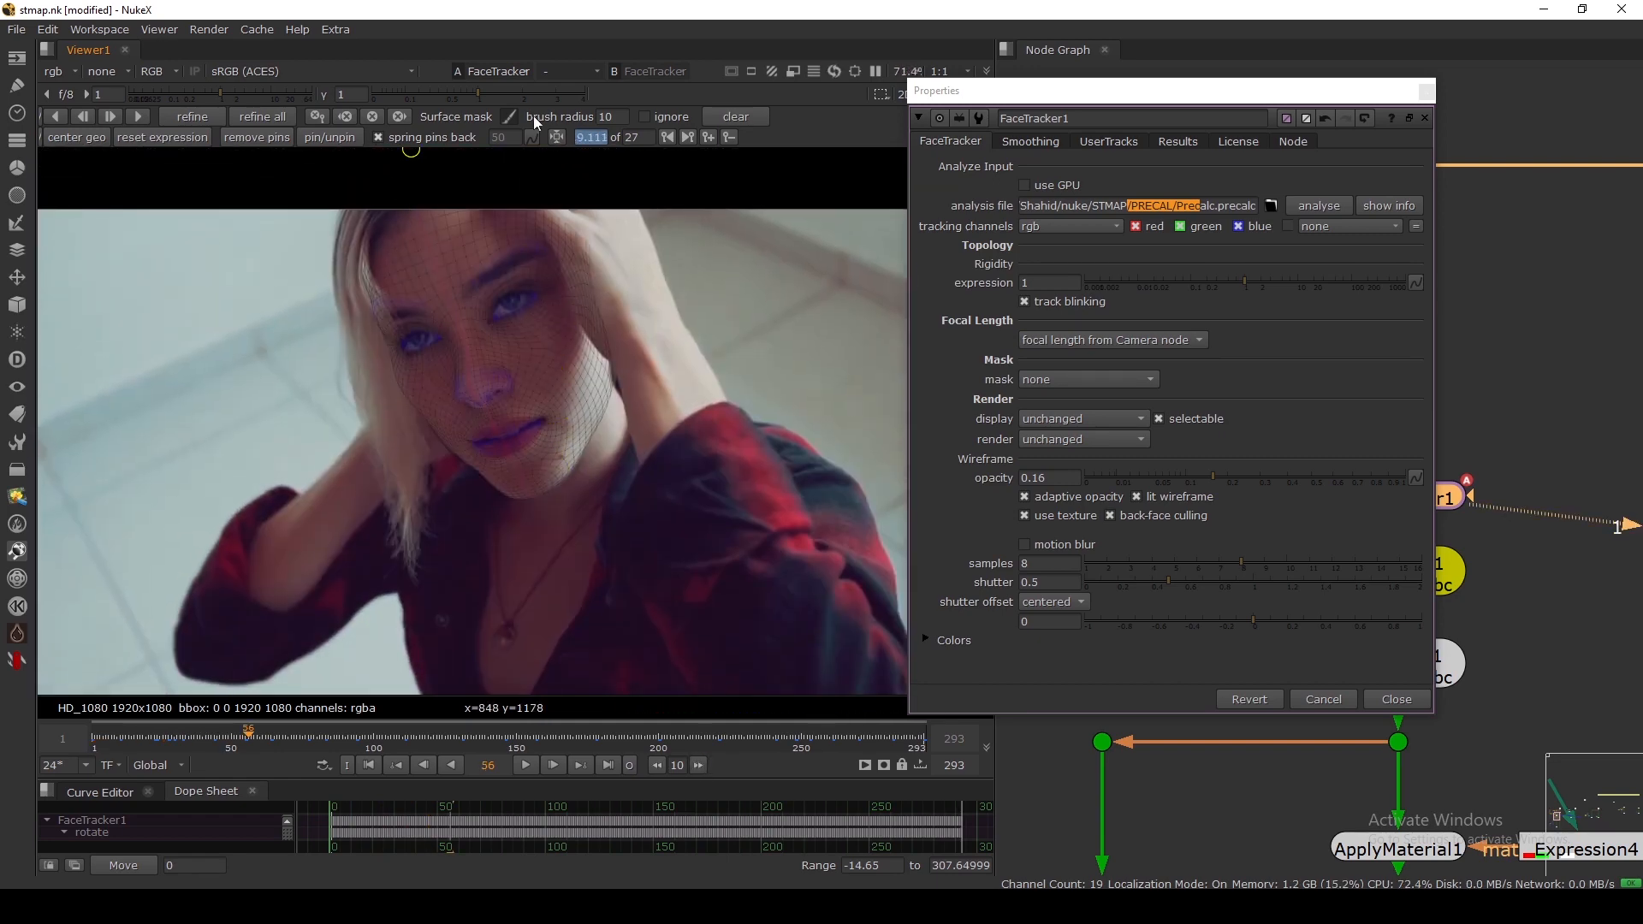
pyautogui.click(698, 766)
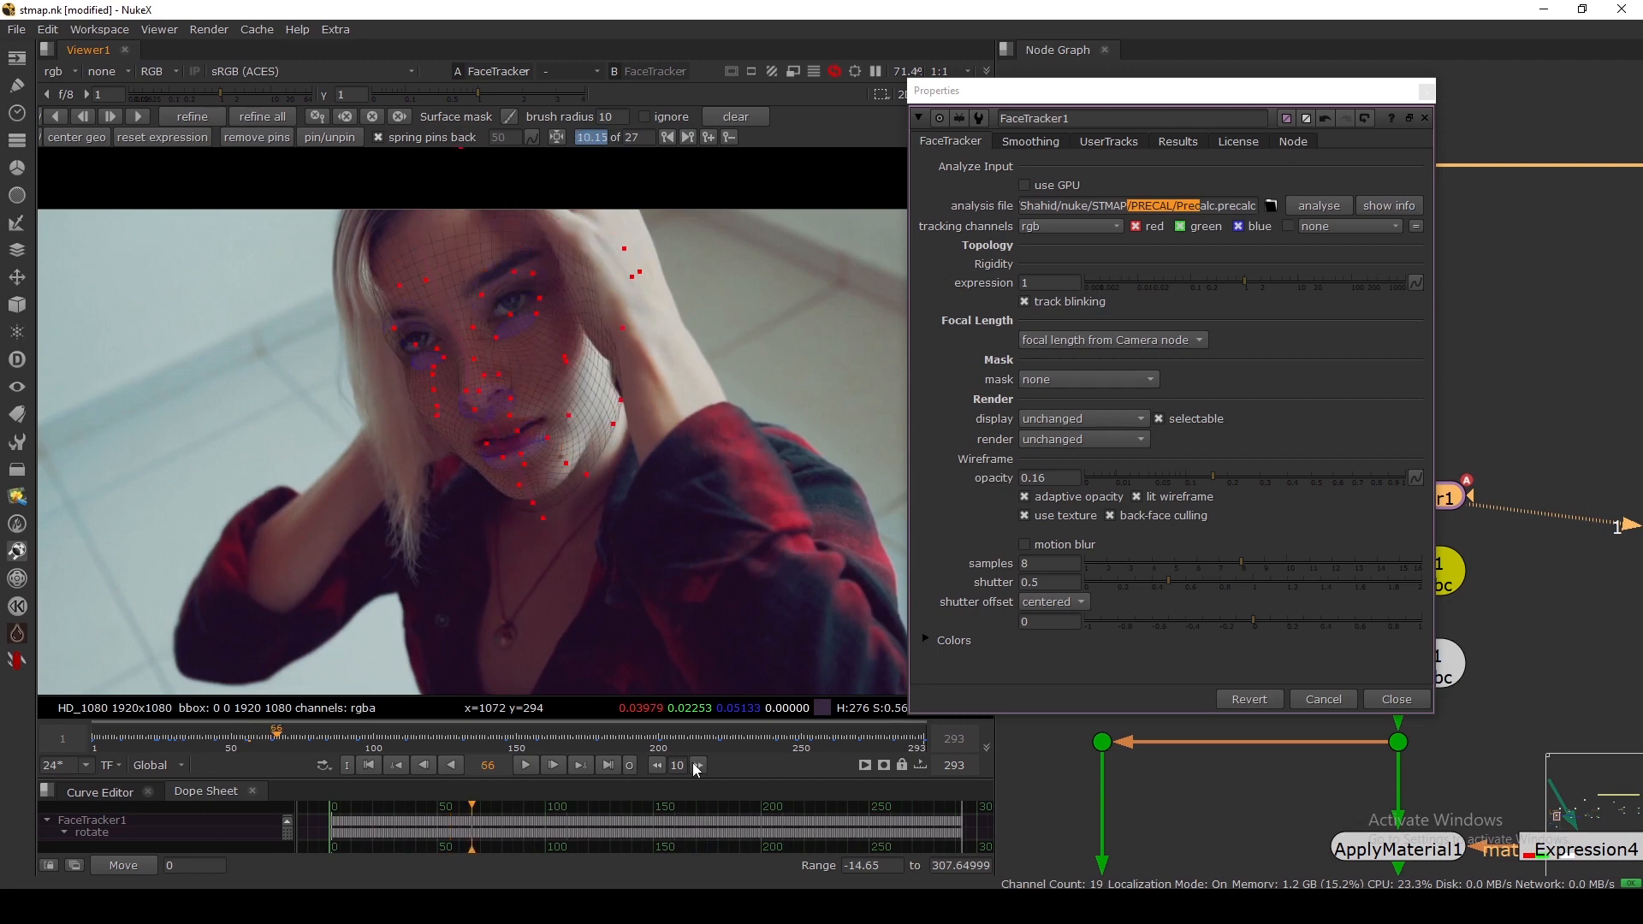
pyautogui.click(695, 766)
pyautogui.click(695, 766)
pyautogui.click(695, 767)
pyautogui.click(1393, 703)
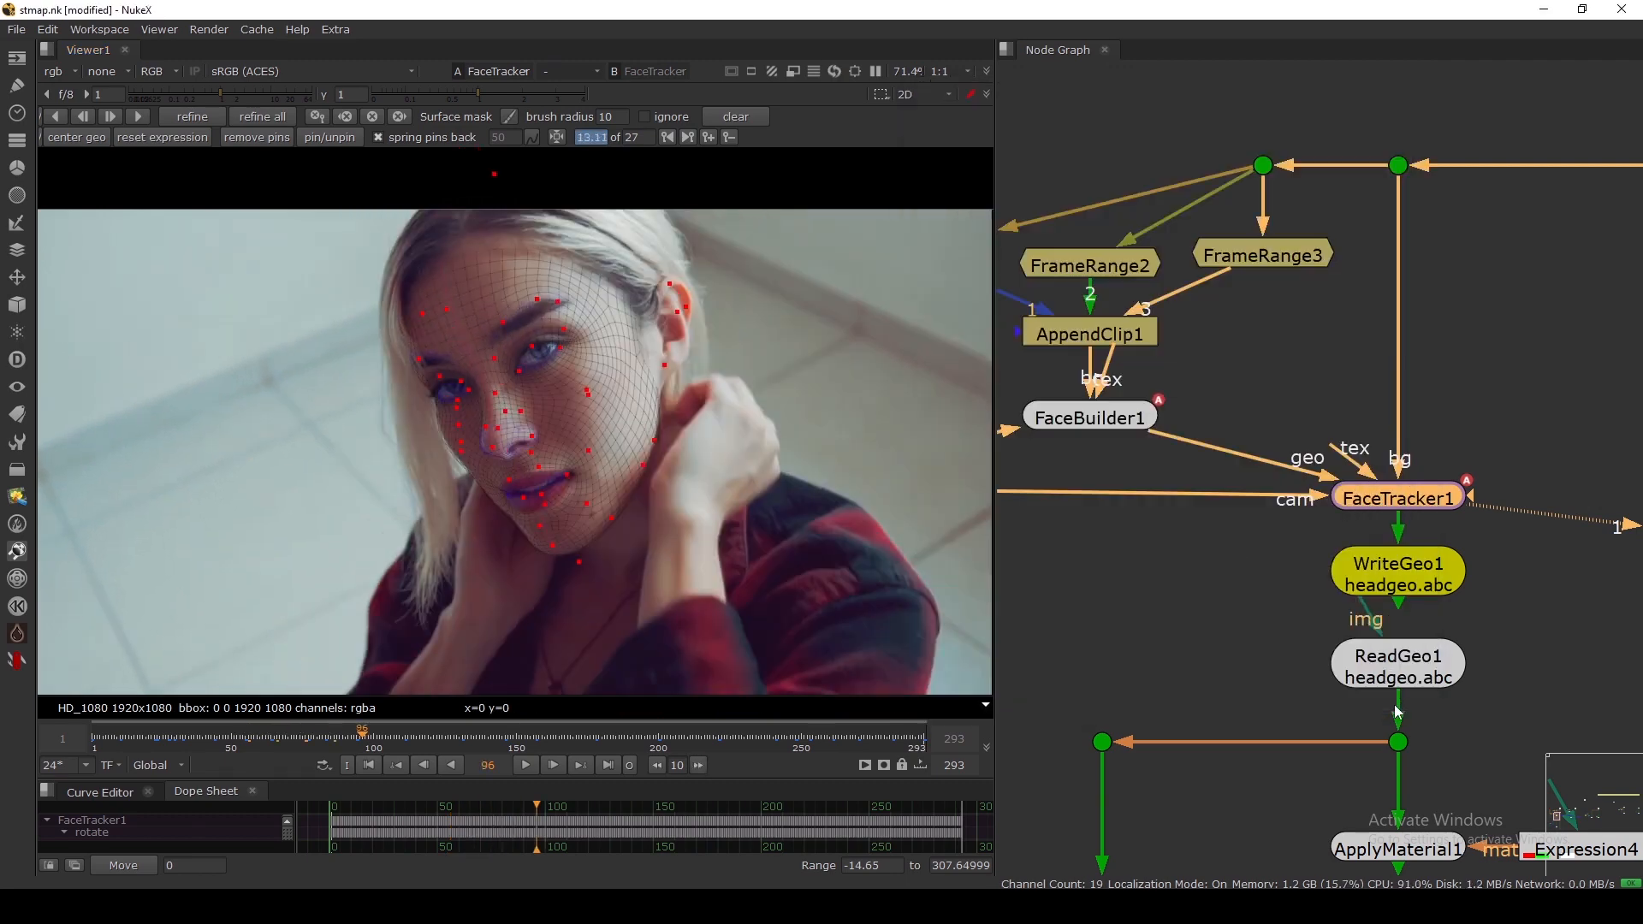
pyautogui.click(368, 765)
# Step: Add a new KeenTools FaceTracker node in an empty area of the node graph near the face-tracking nodes
pyautogui.scroll(-3, 1284, 527)
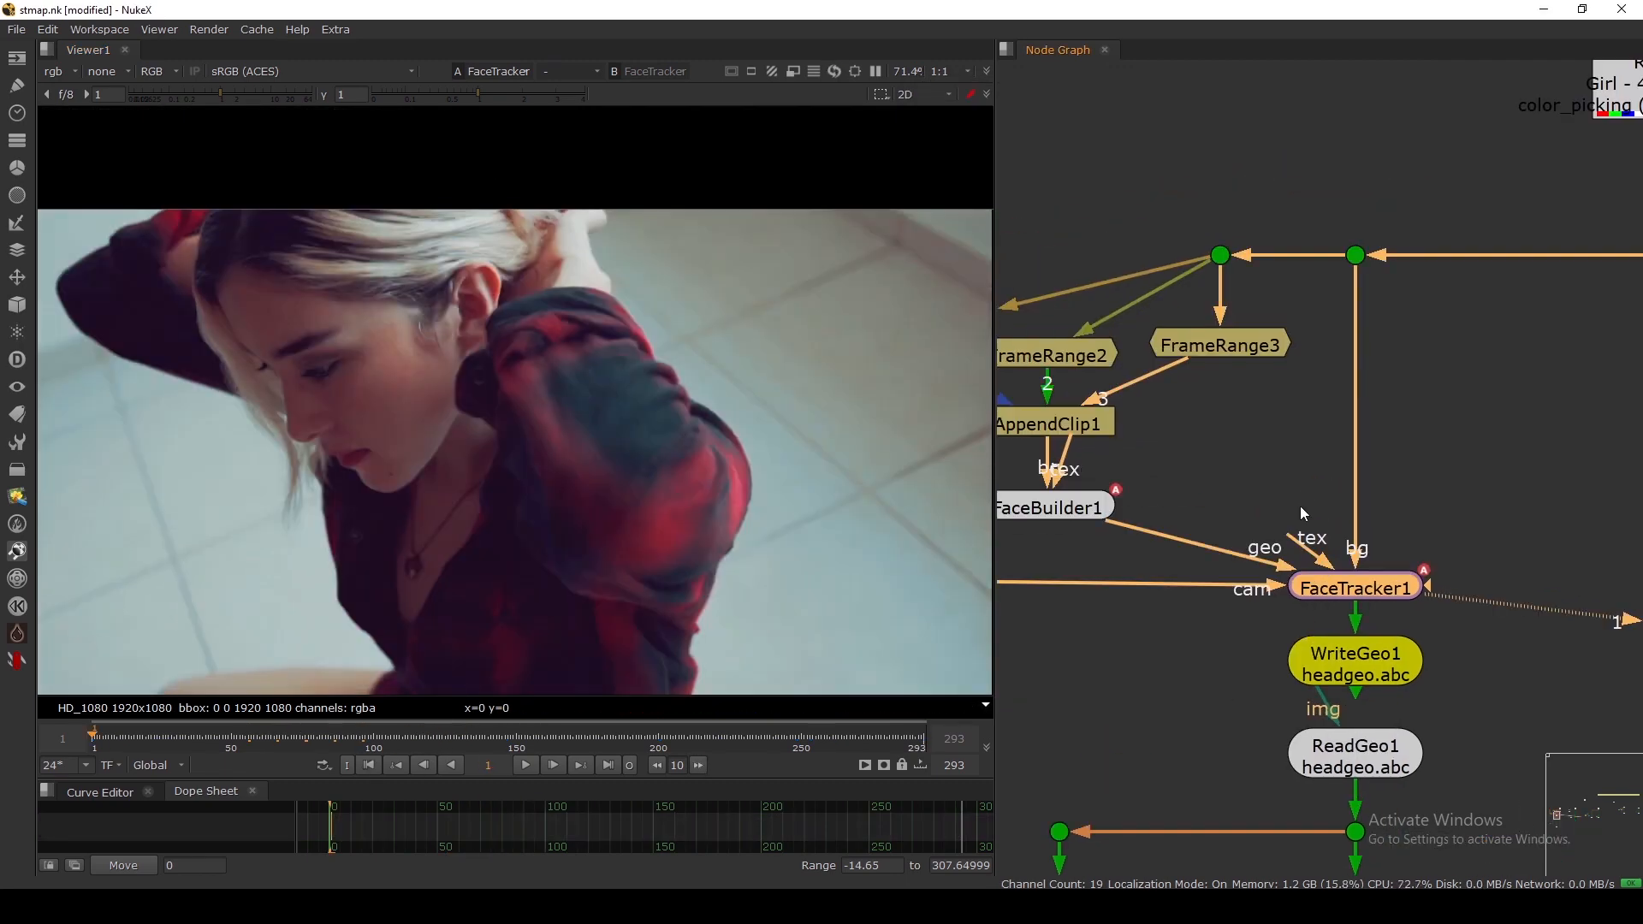
pyautogui.click(1445, 485)
pyautogui.press('Tab')
pyautogui.write('FACE')
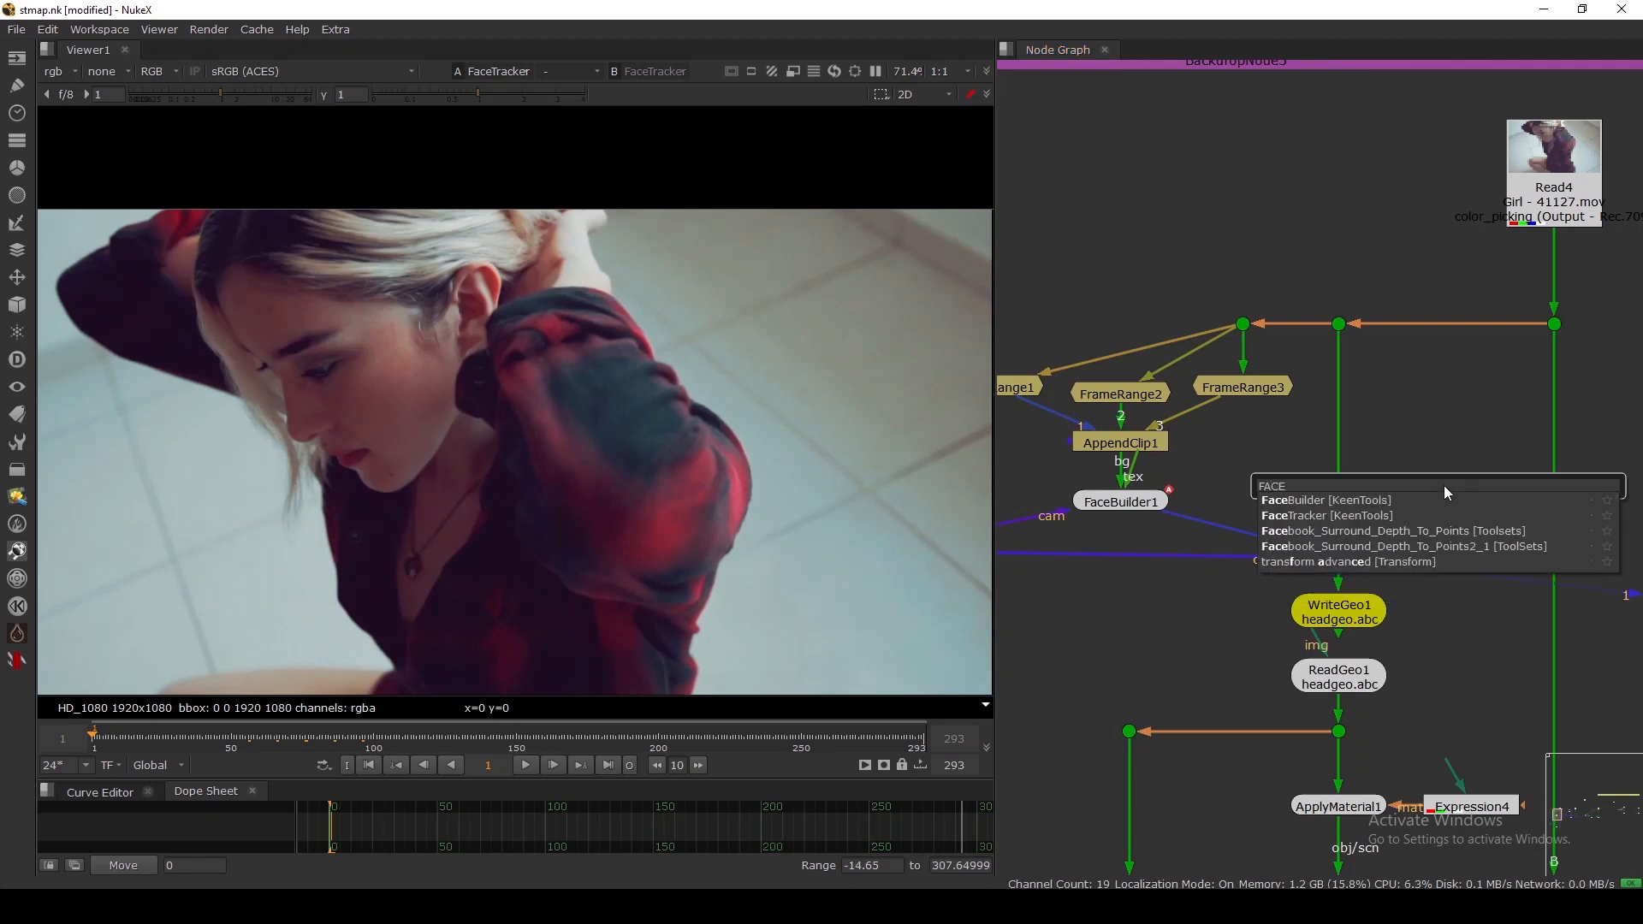
pyautogui.press('Down')
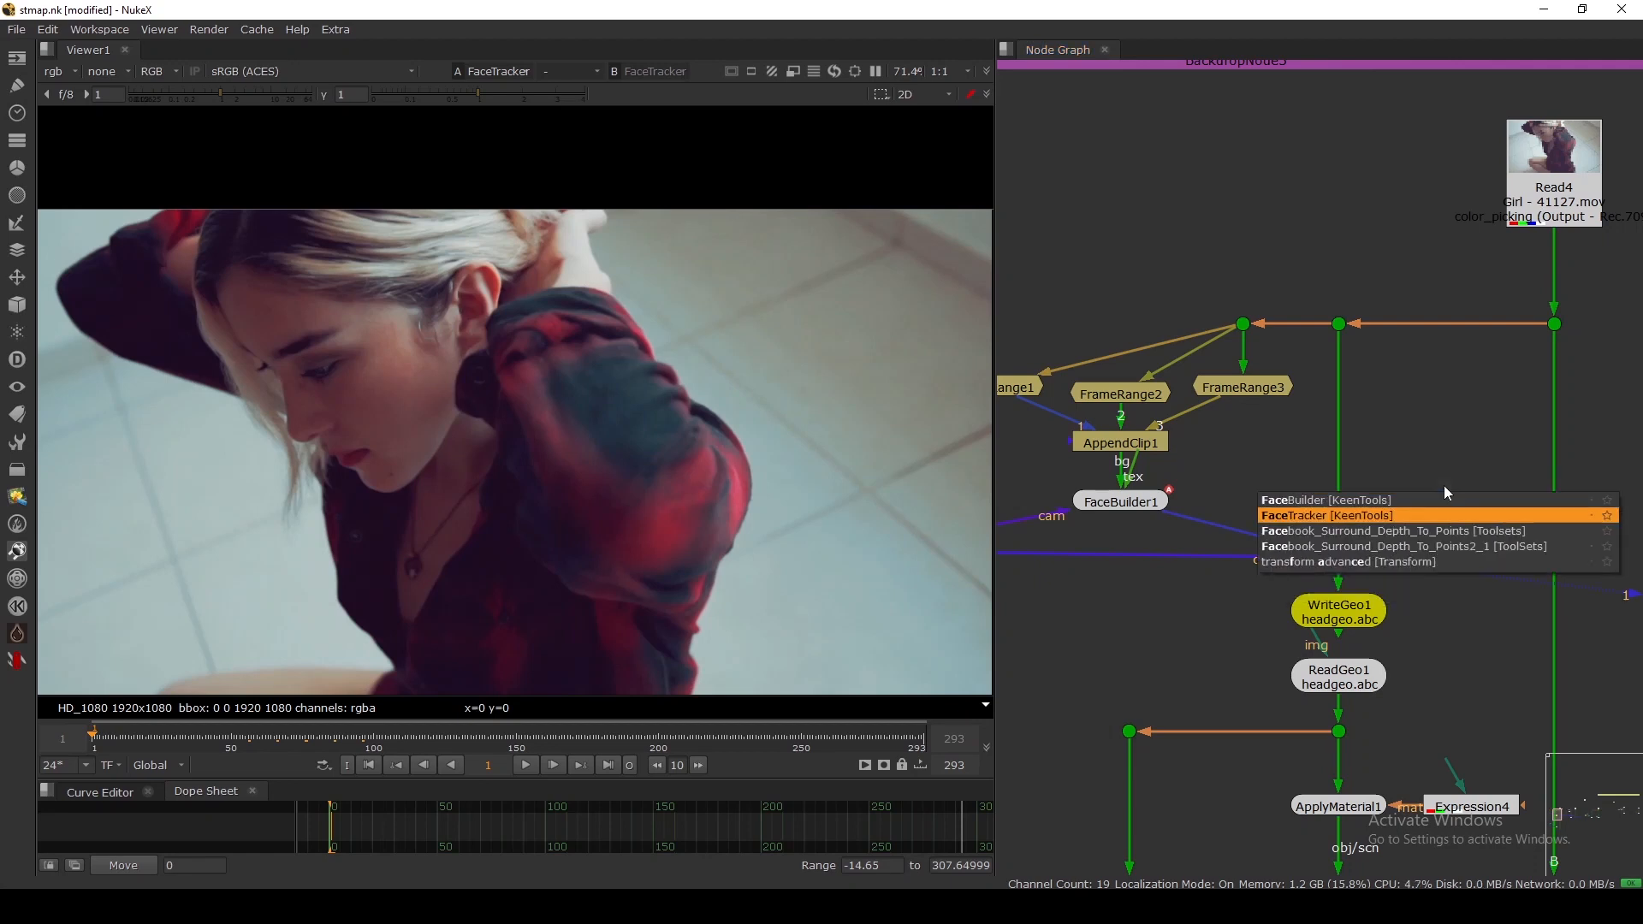
pyautogui.press('Return')
# Step: Connect the new FaceTracker's bg input to the Read4 footage, geo to FaceBuilder1 and cam to Camera1
pyautogui.moveTo(1444, 487); pyautogui.dragTo(1376, 339)
pyautogui.scroll(1, 1376, 338)
pyautogui.moveTo(1302, 589); pyautogui.dragTo(1030, 505)
# Step: Open FaceTracker2's properties and center its face geometry in the image at frame 71
pyautogui.doubleClick(1348, 603)
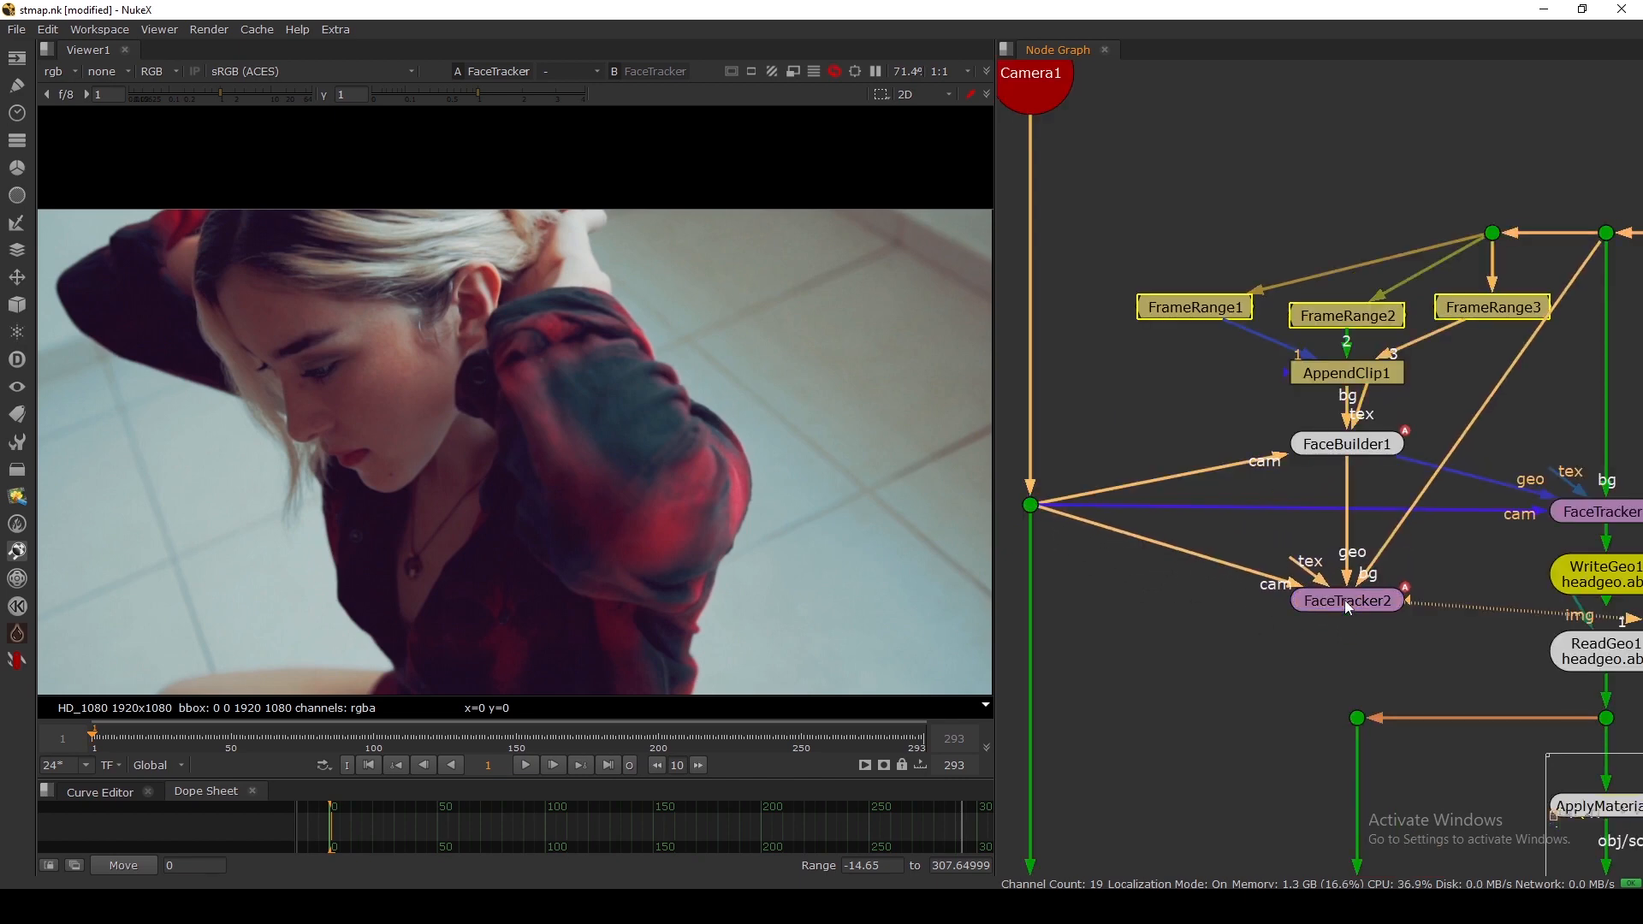
pyautogui.moveTo(933, 278); pyautogui.dragTo(1105, 155)
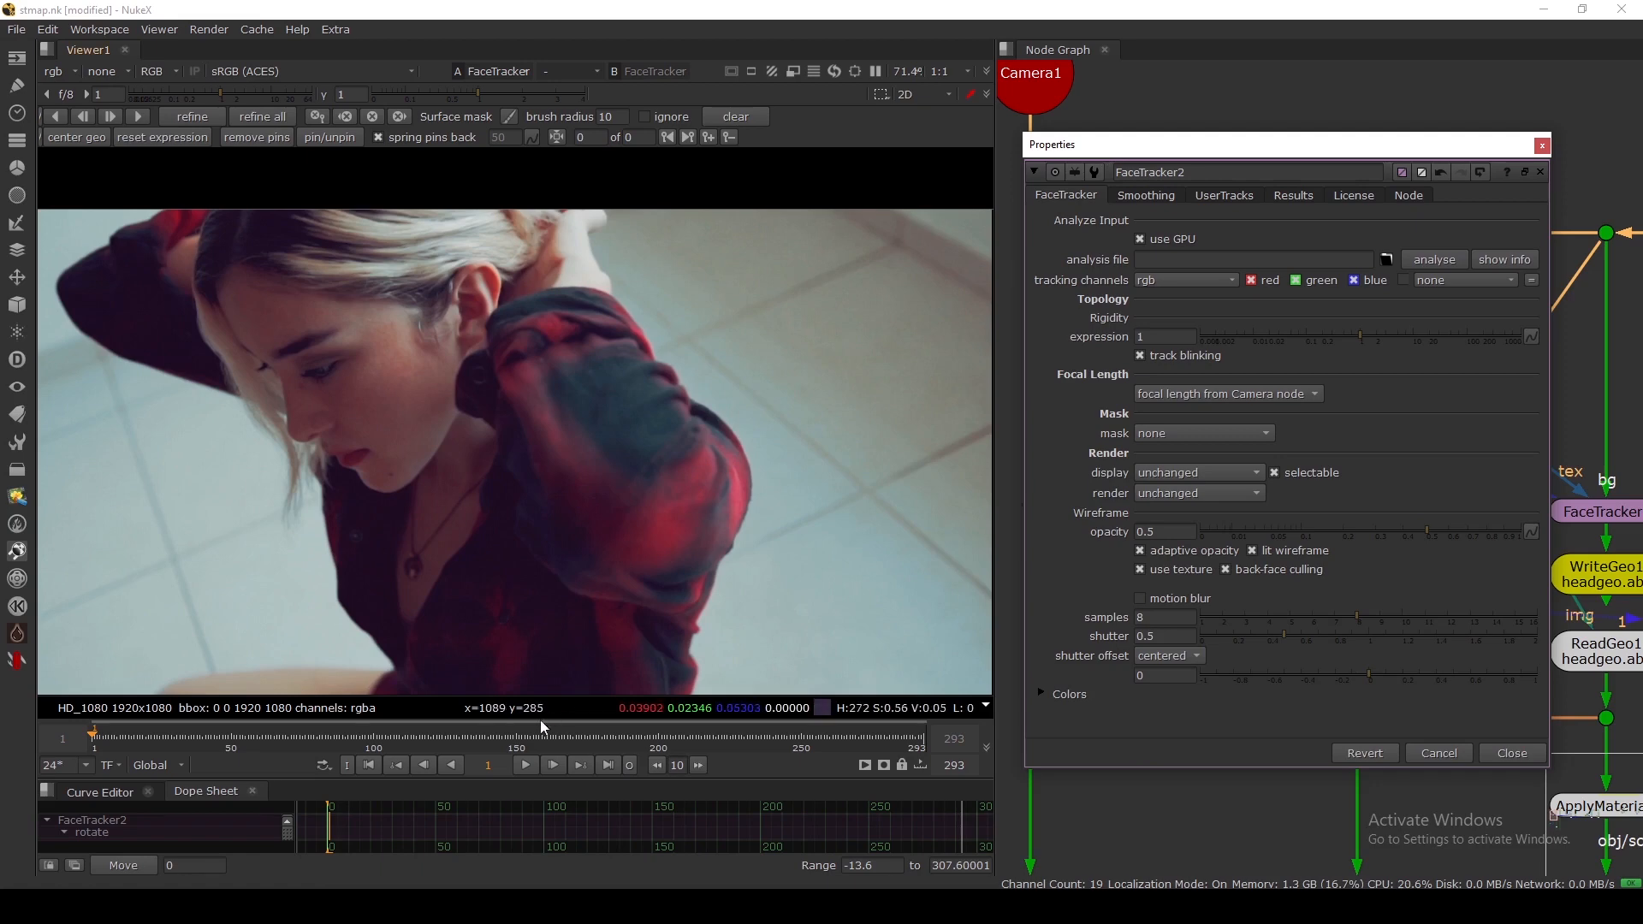
pyautogui.click(237, 738)
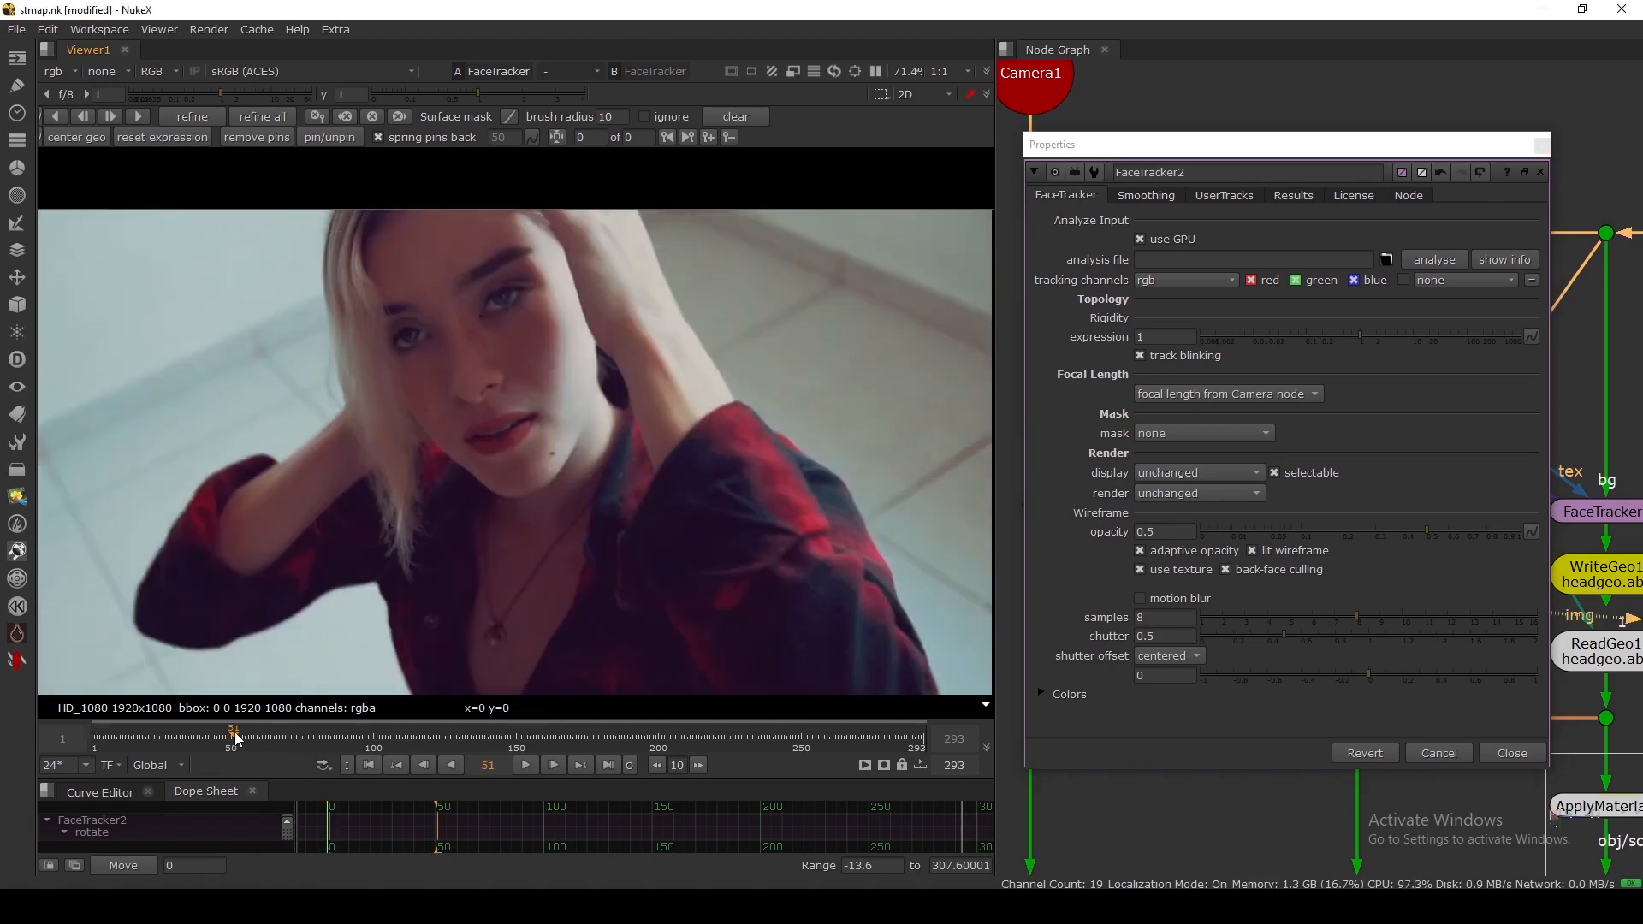
pyautogui.click(291, 739)
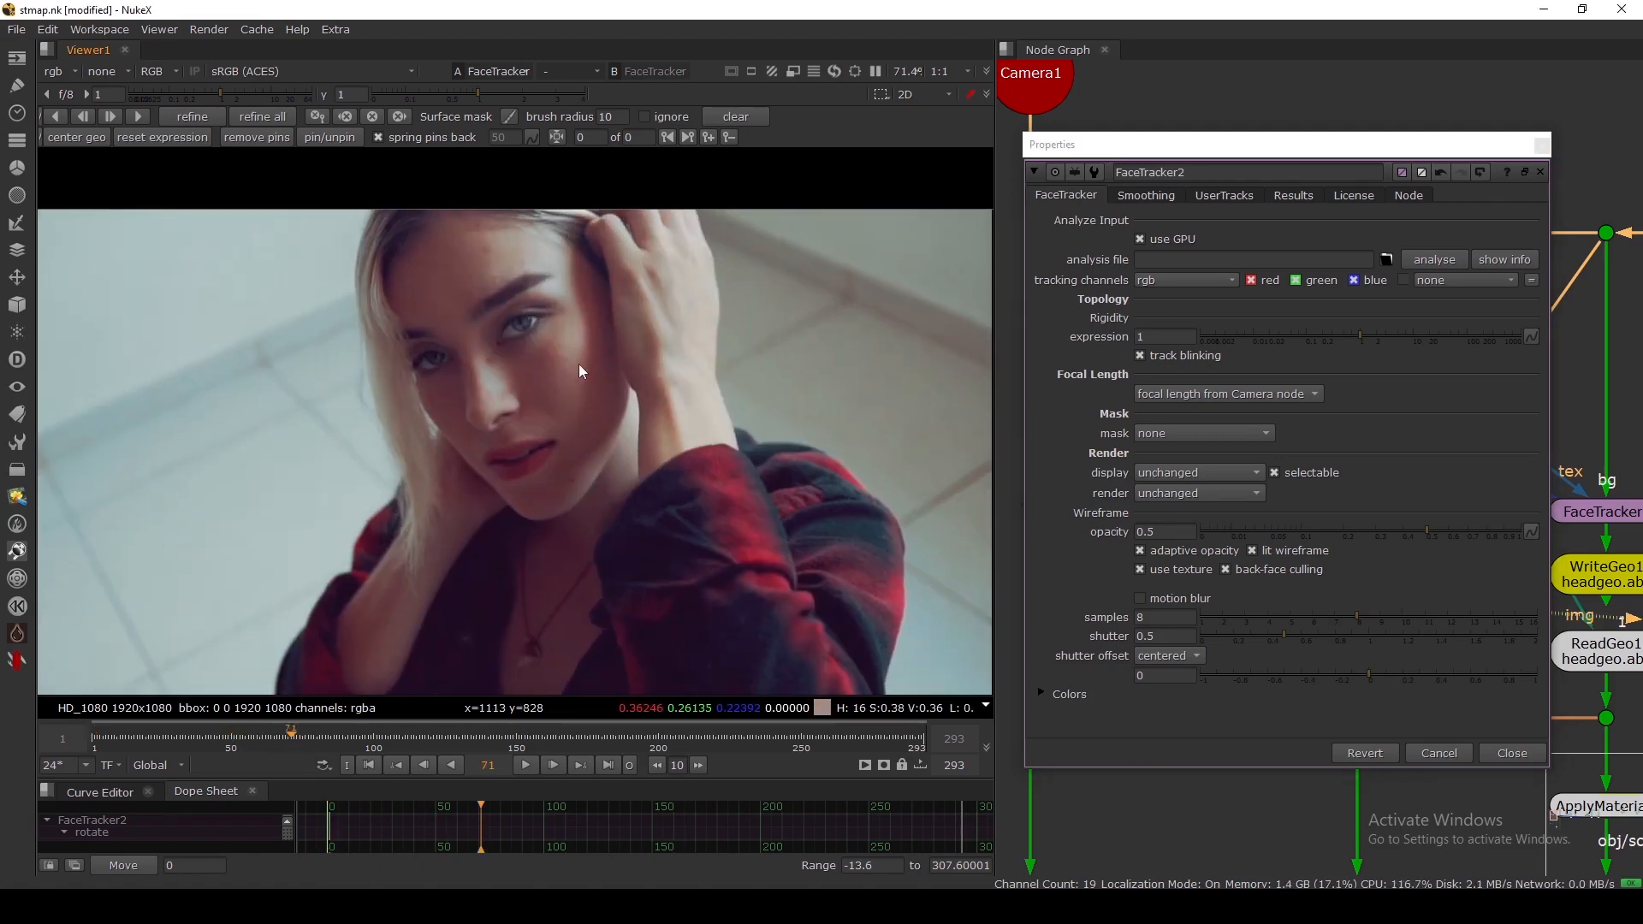
pyautogui.click(84, 136)
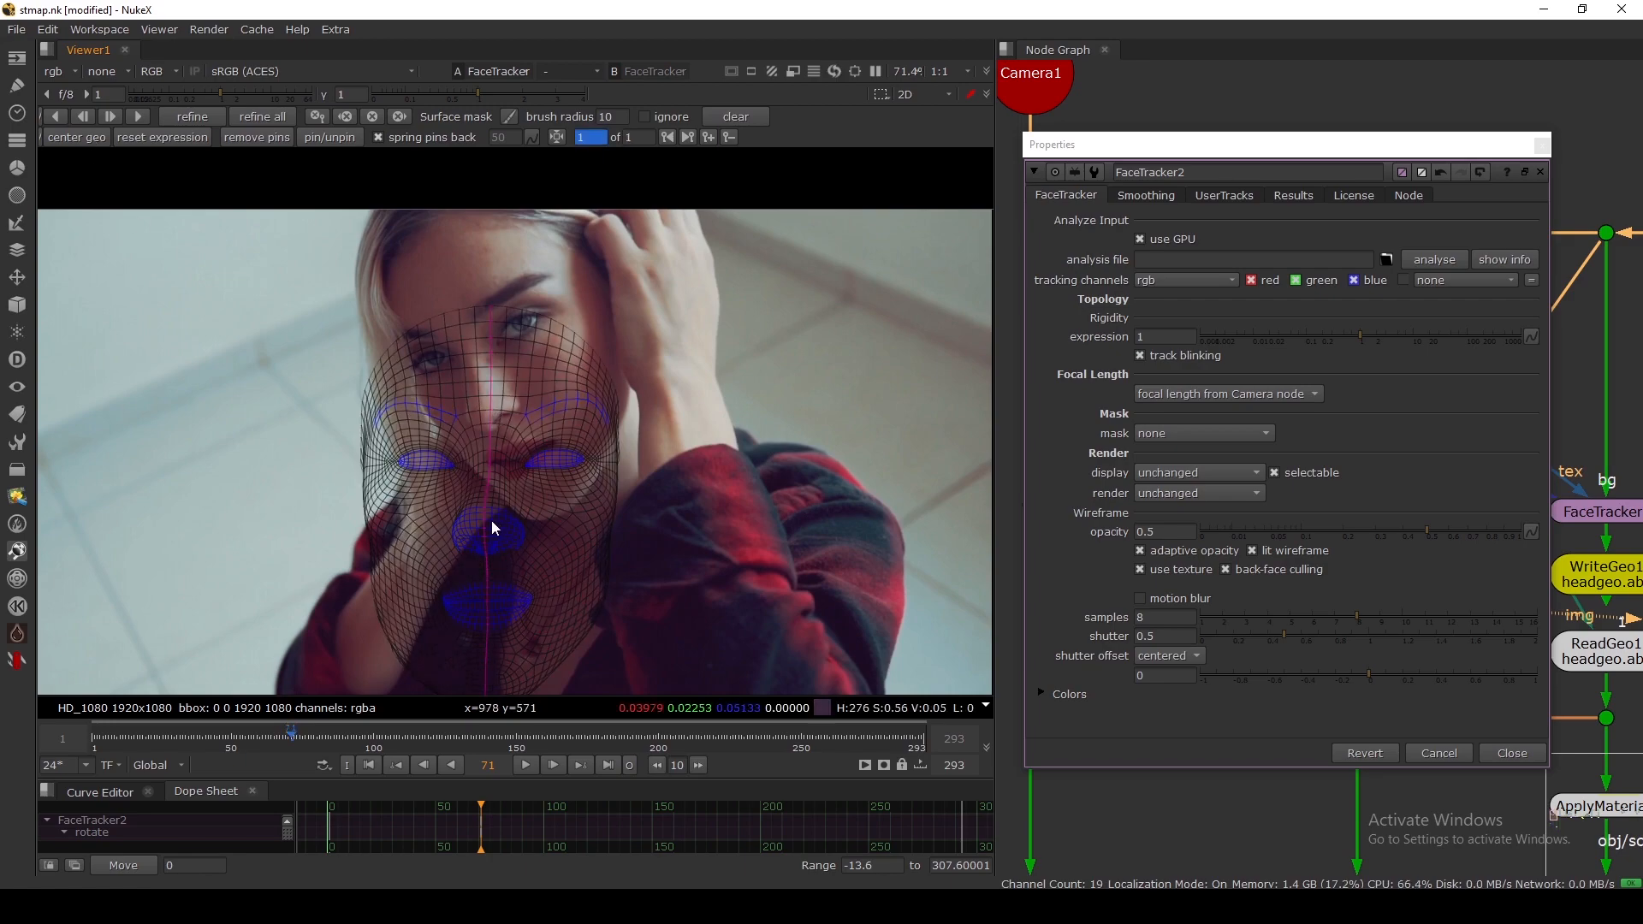
# Step: Pin FaceTracker2's mesh to the face at frame 71, aligning the eyes, eyebrows, nose, mouth and jaw with the footage
pyautogui.moveTo(485, 527); pyautogui.dragTo(539, 416)
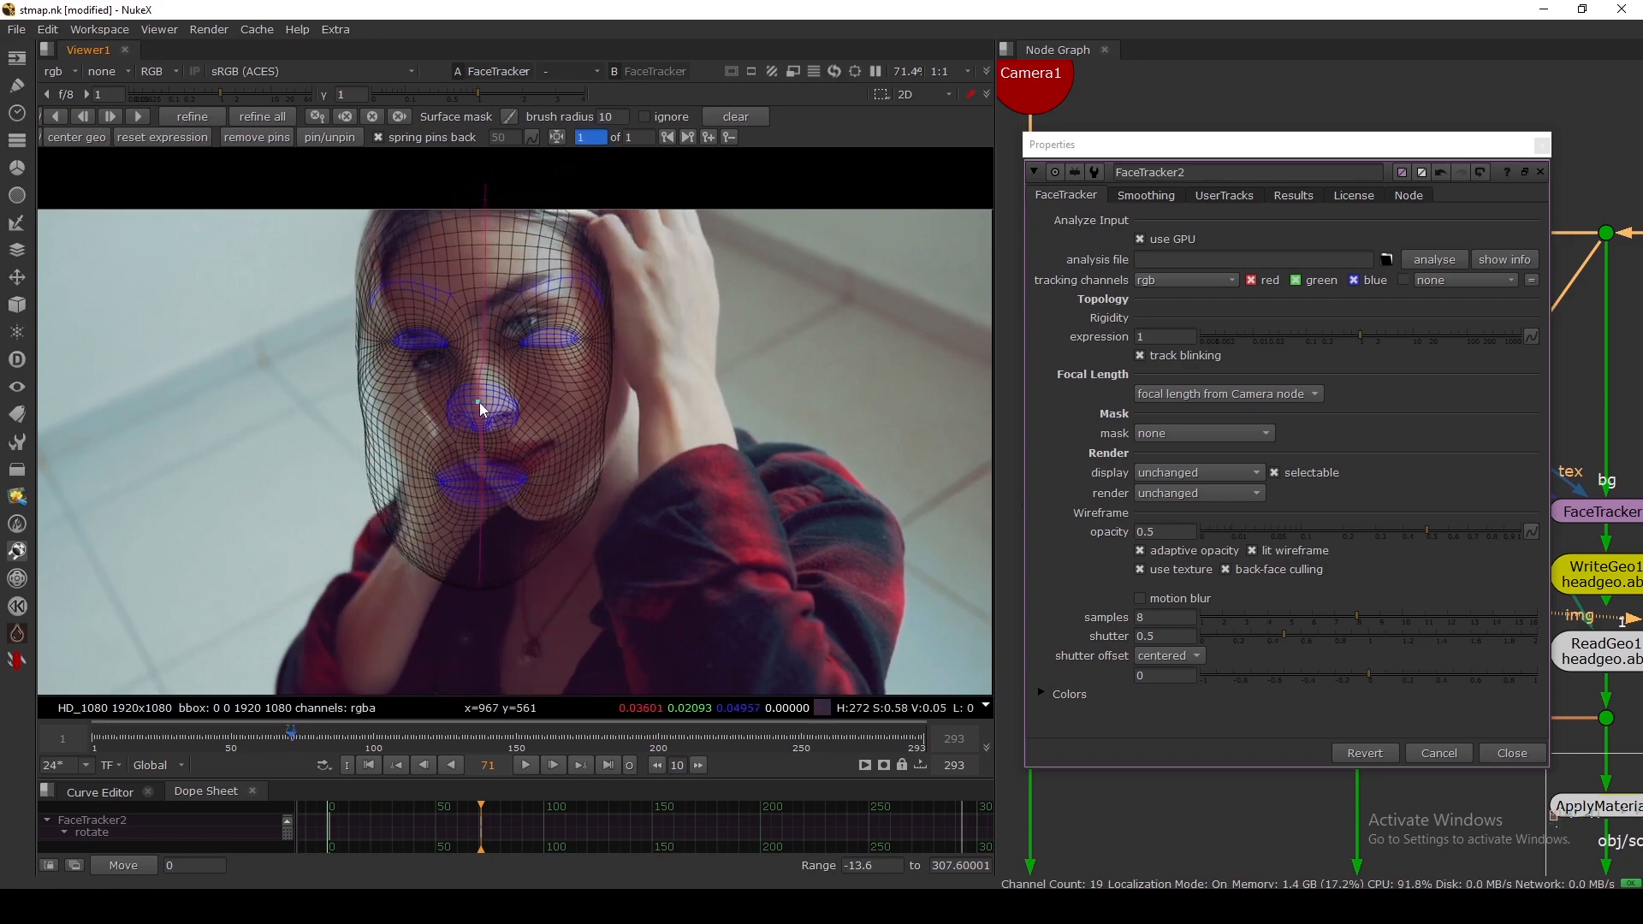
pyautogui.scroll(5, 527, 358)
pyautogui.scroll(-5, 538, 363)
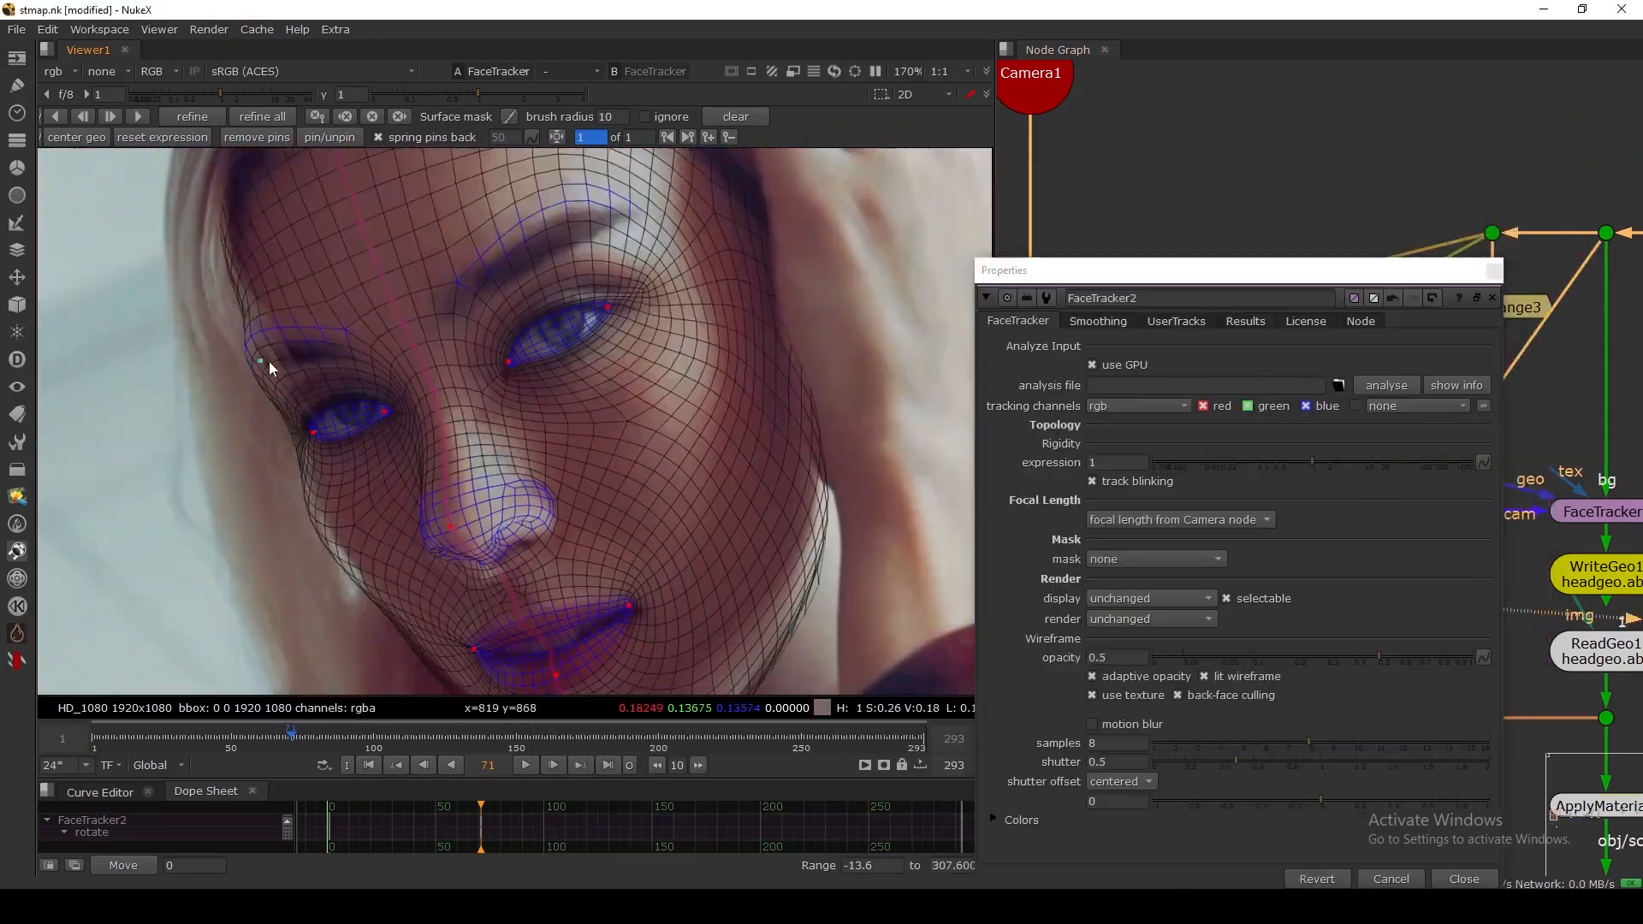
pyautogui.scroll(-3, 366, 470)
pyautogui.scroll(6, 351, 442)
pyautogui.scroll(-5, 358, 518)
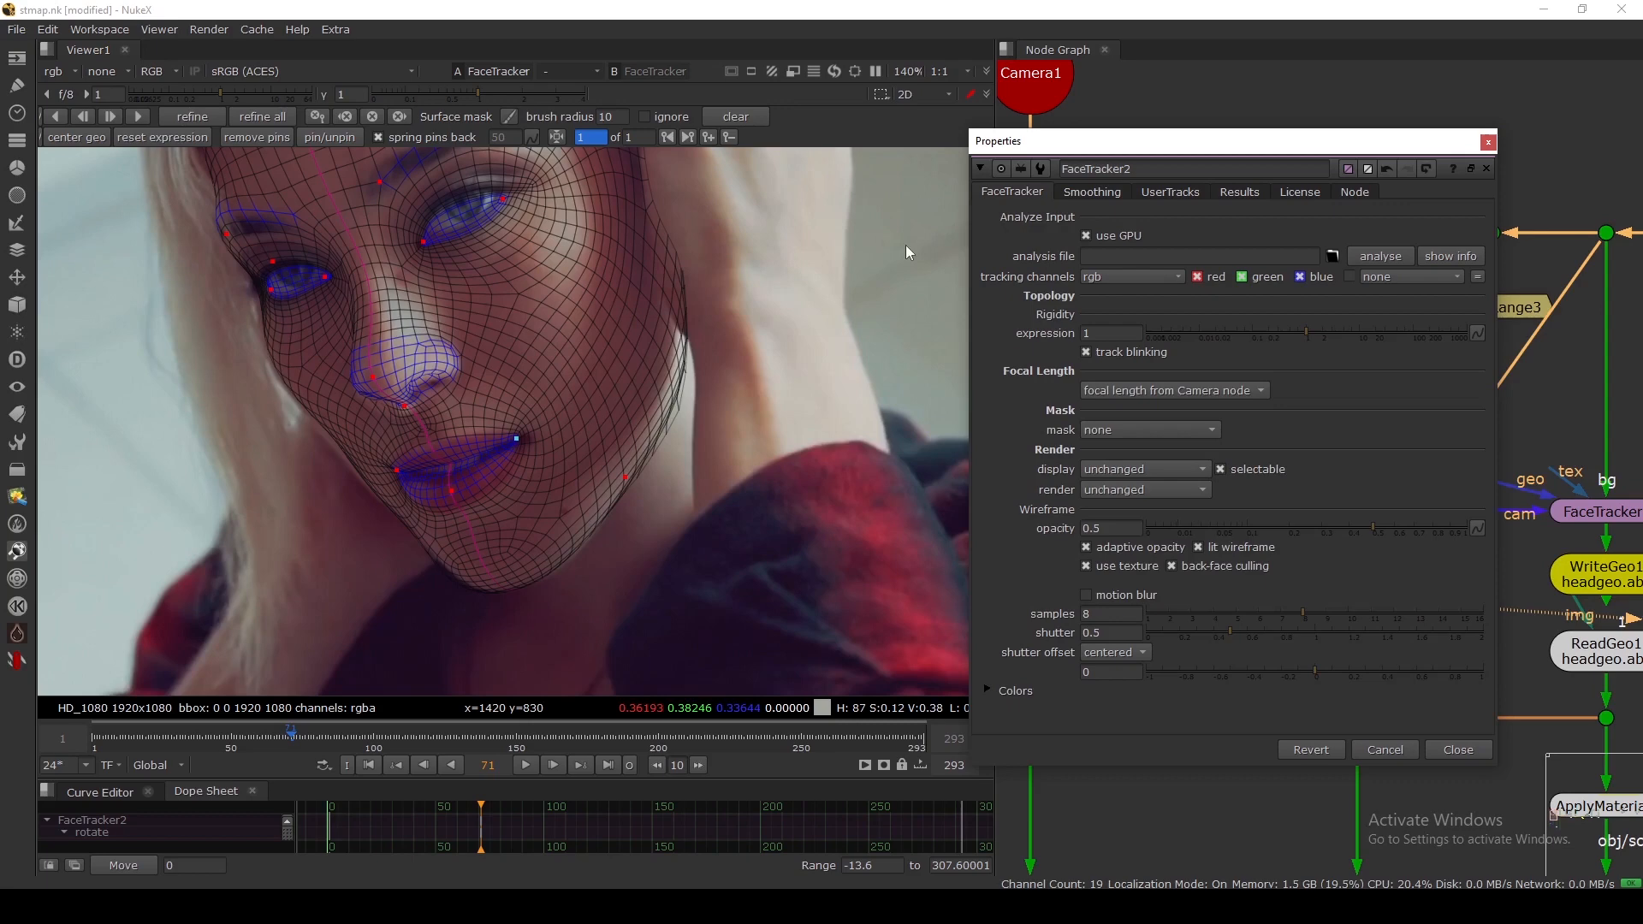
pyautogui.scroll(-3, 657, 311)
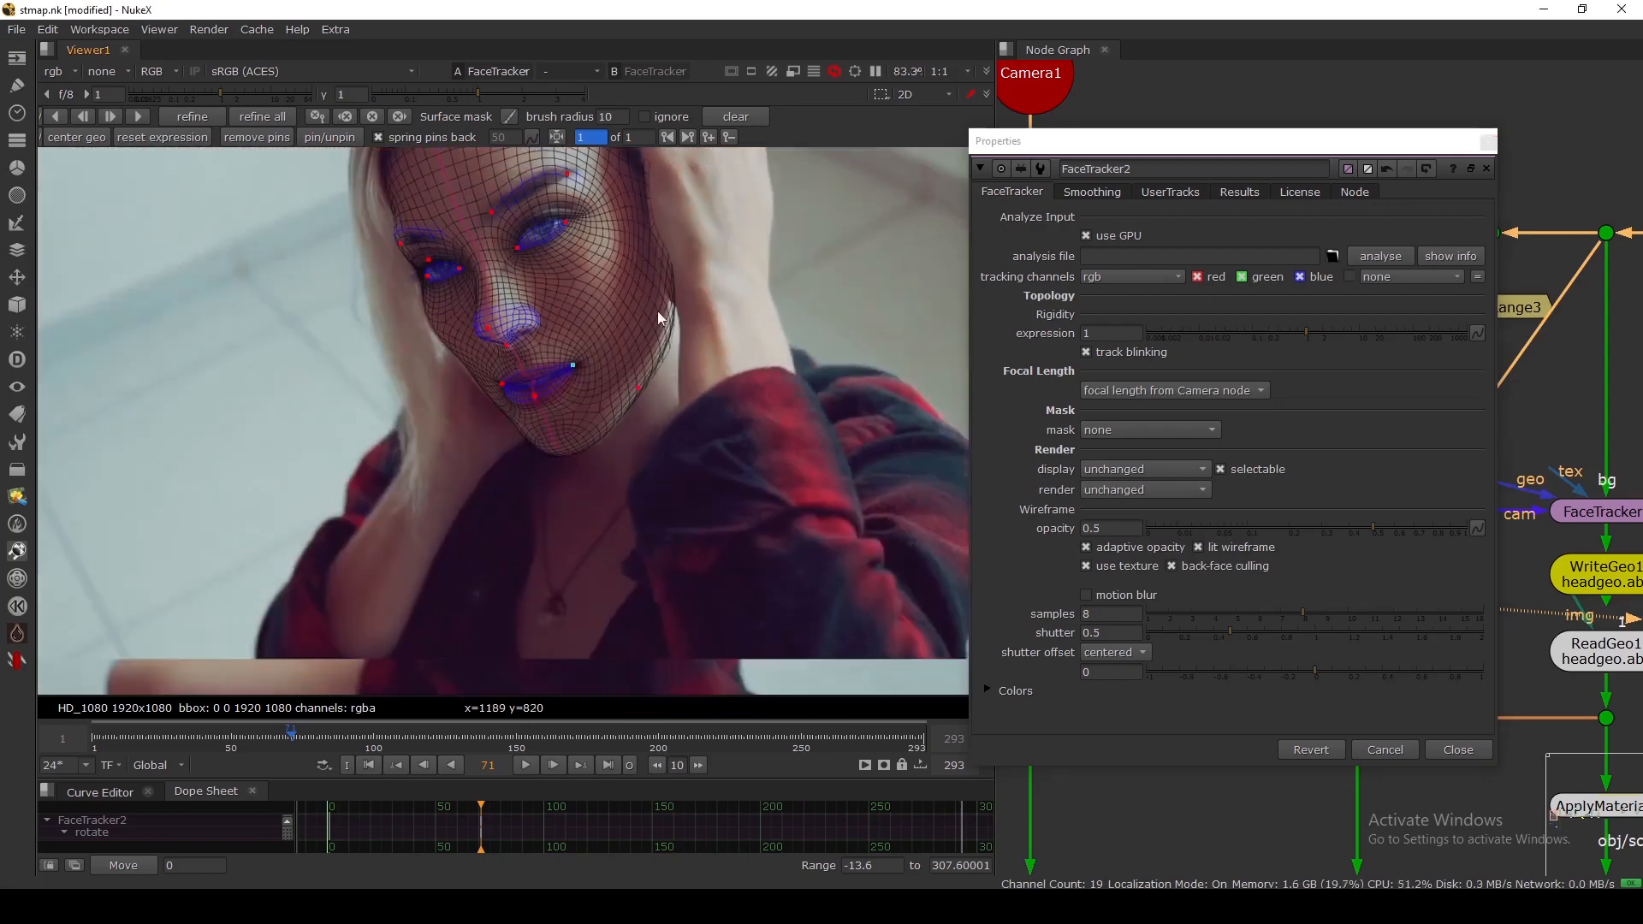
# Step: Try to track the face forward, and set FaceTracker2's analysis file to E:/nuke/STMAP/PRECAL/Precalc.precalc
pyautogui.click(109, 117)
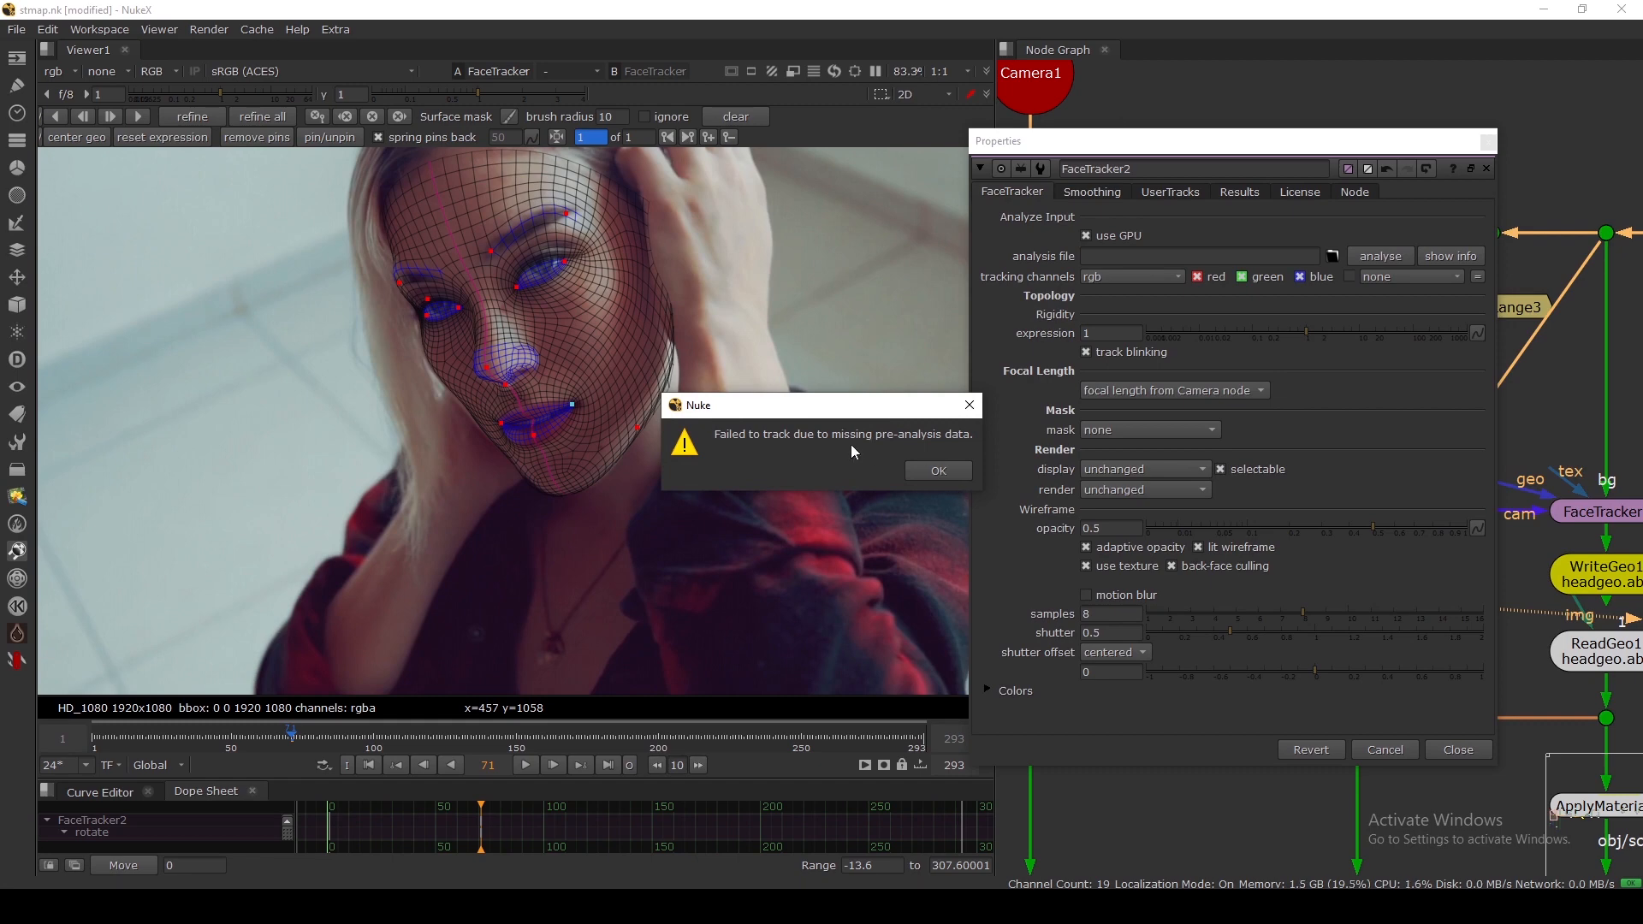
pyautogui.click(938, 471)
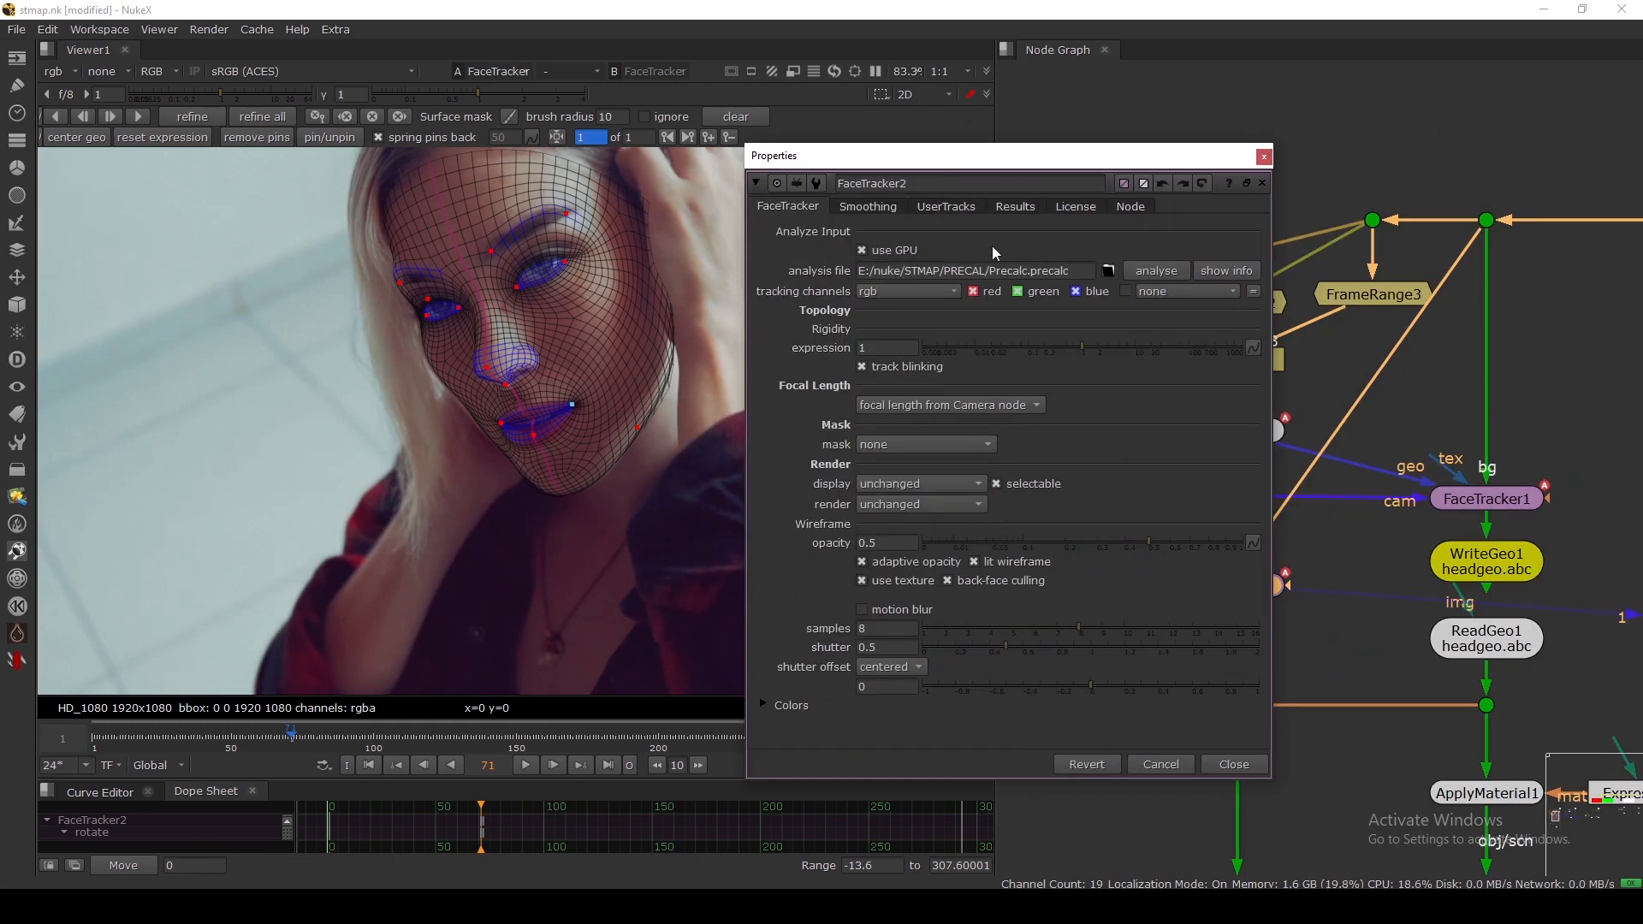
pyautogui.moveTo(950, 167); pyautogui.dragTo(1041, 154)
pyautogui.moveTo(1181, 258); pyautogui.dragTo(945, 268)
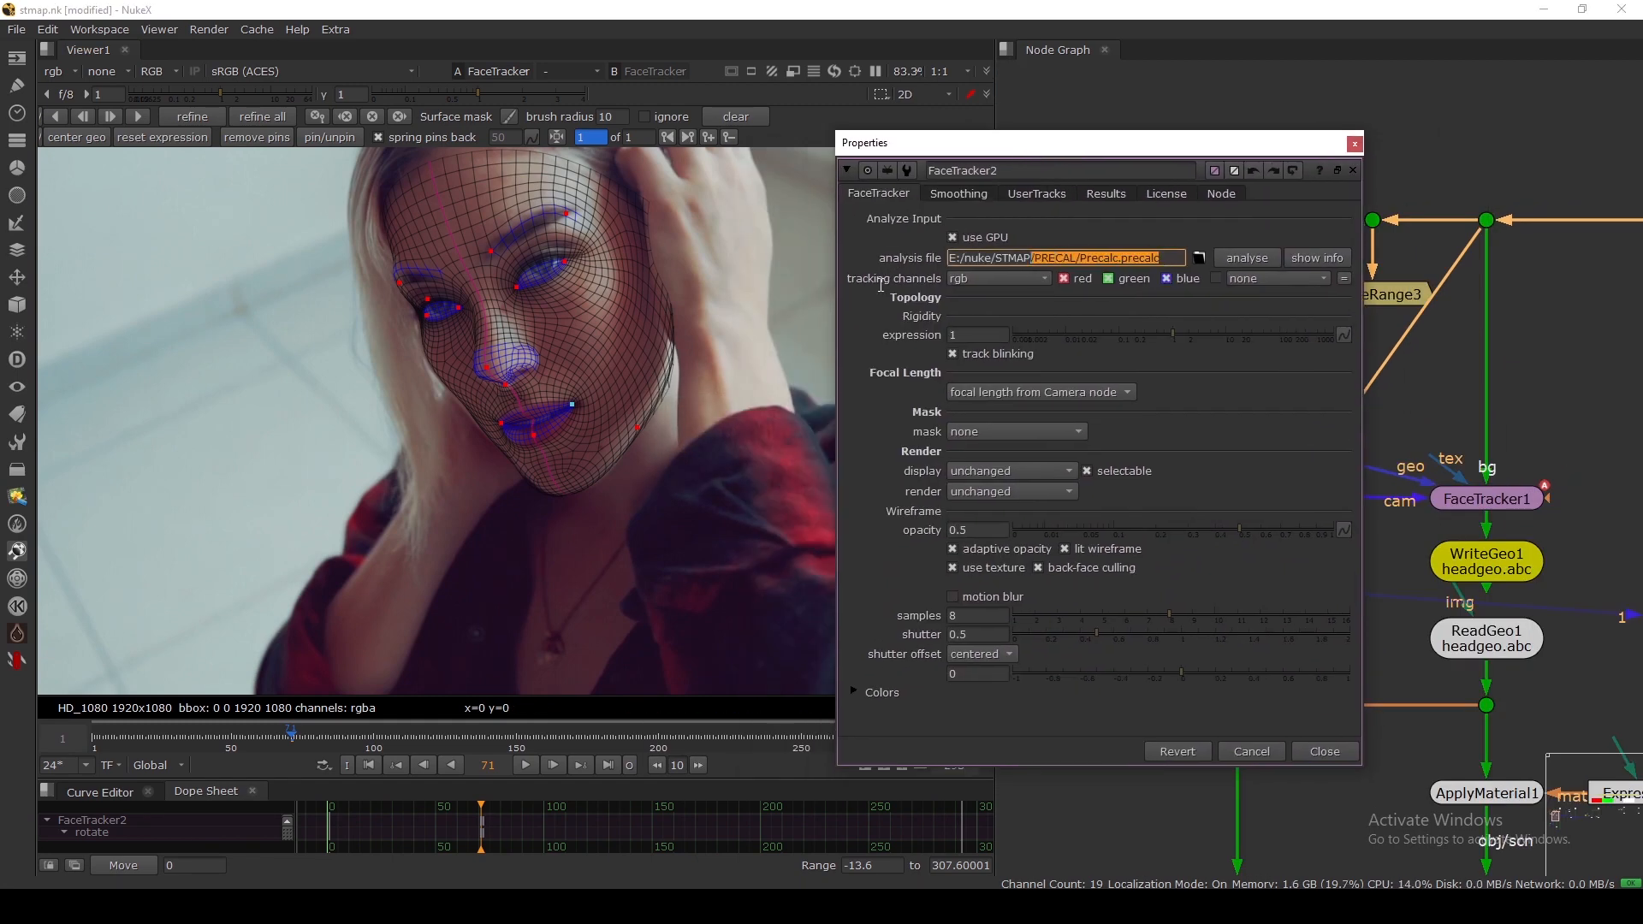
pyautogui.moveTo(924, 141); pyautogui.dragTo(1037, 131)
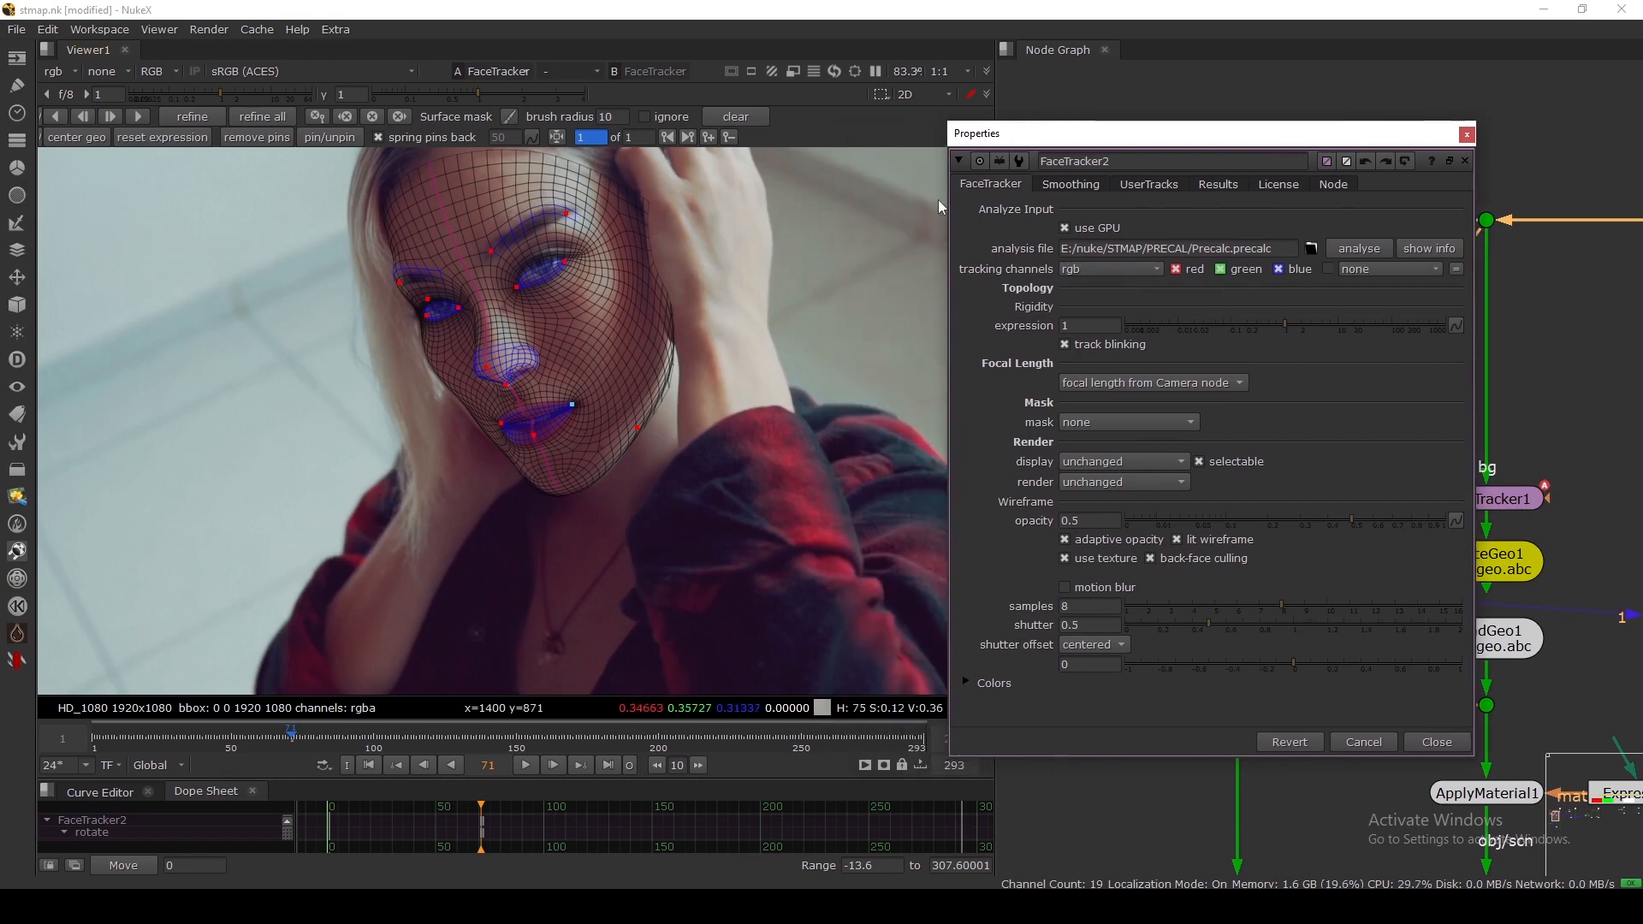
# Step: Add a pin on the upper eyelid of the more visible eye and fit the mesh's eyelid to the footage
pyautogui.scroll(5, 534, 275)
pyautogui.scroll(3, 600, 274)
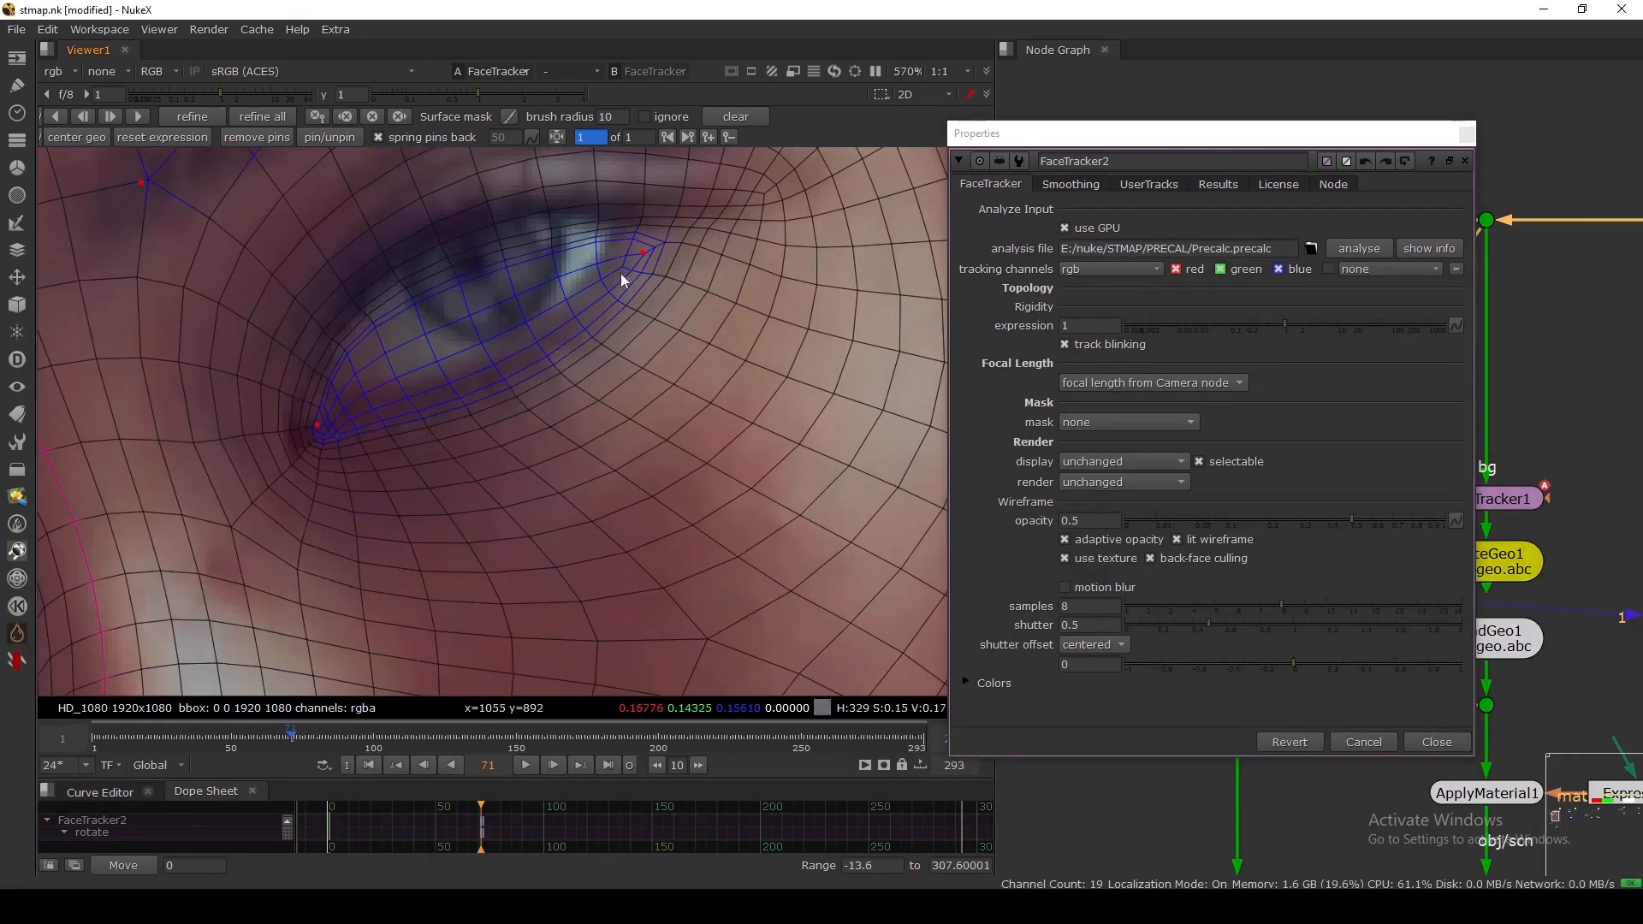
pyautogui.scroll(-5, 480, 242)
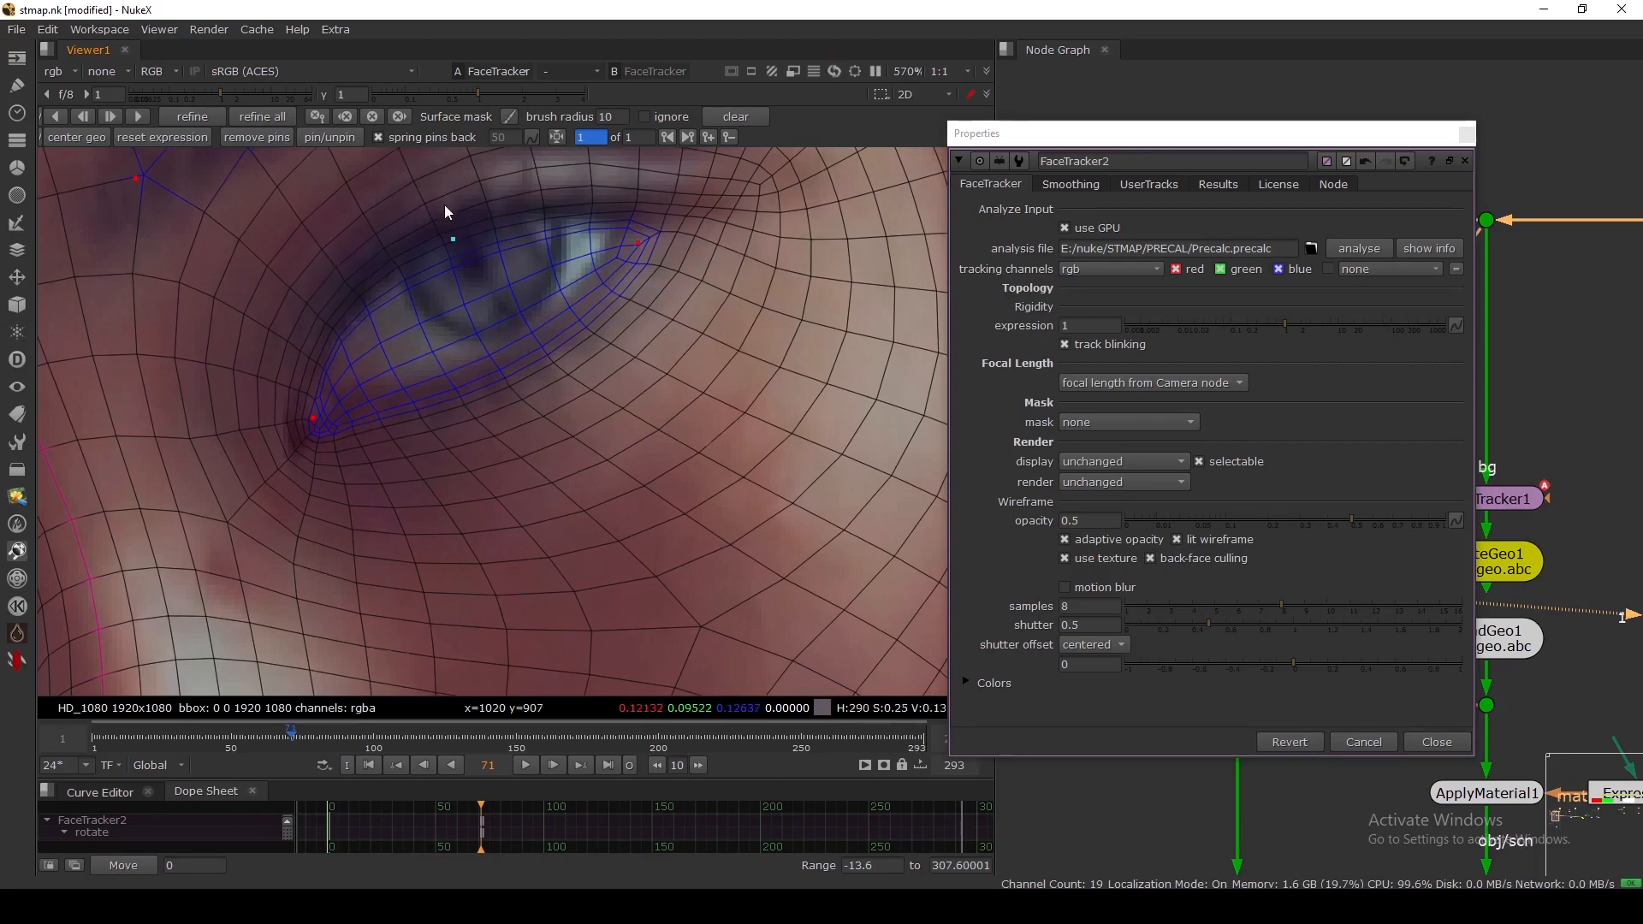
pyautogui.scroll(-3, 520, 291)
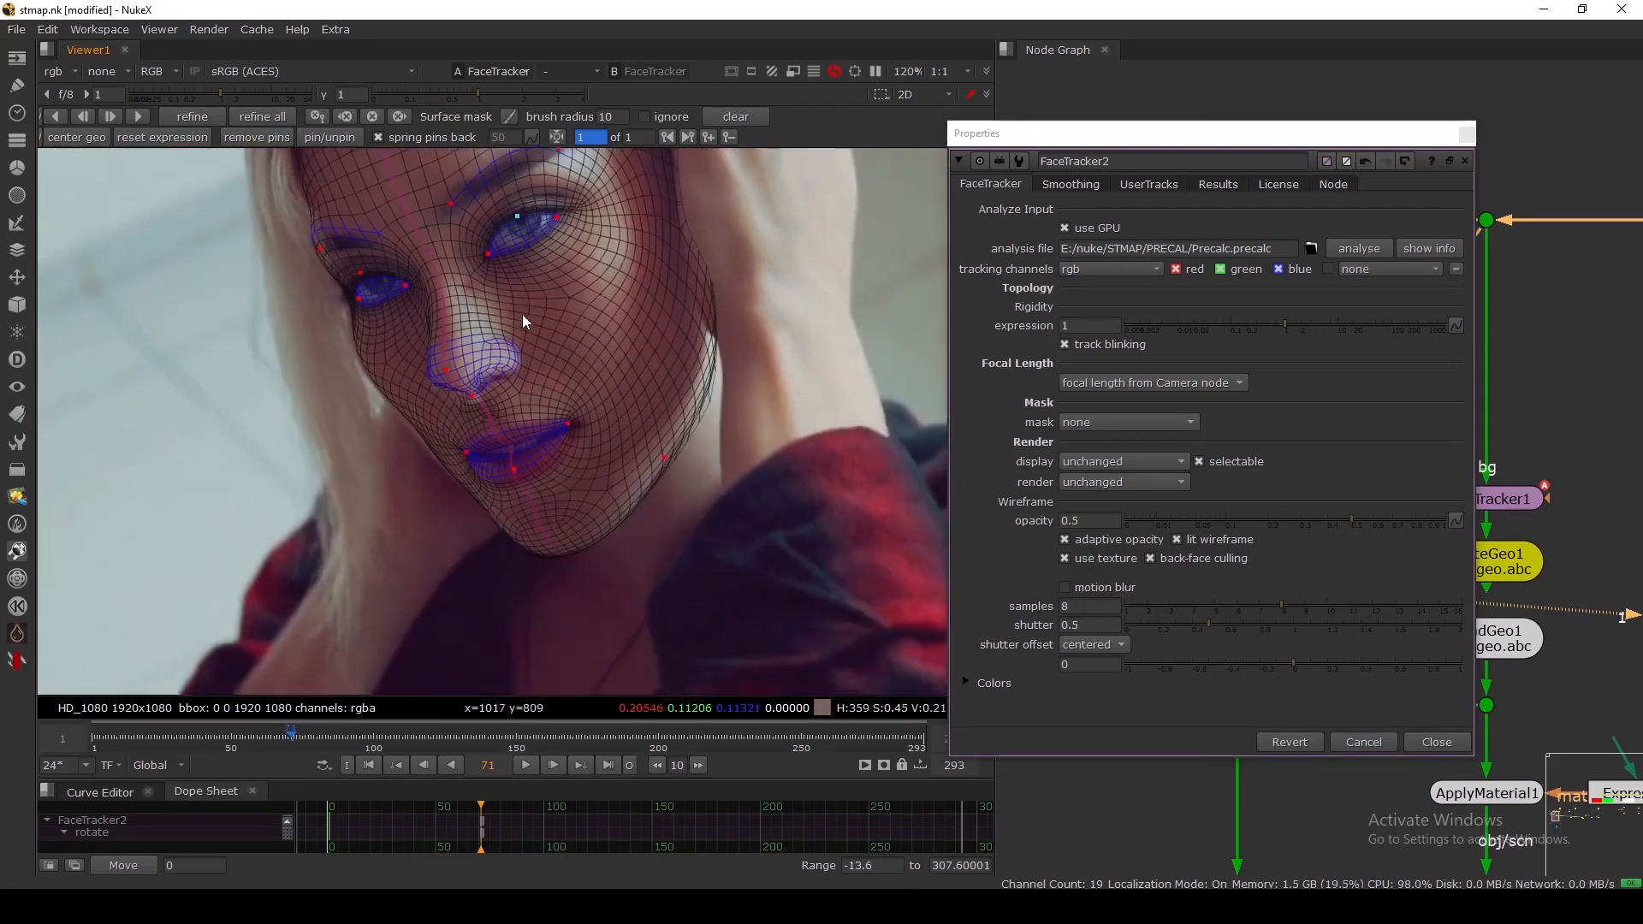
# Step: Track the face mesh forward frame by frame from frame 71 to frame 84
pyautogui.click(109, 117)
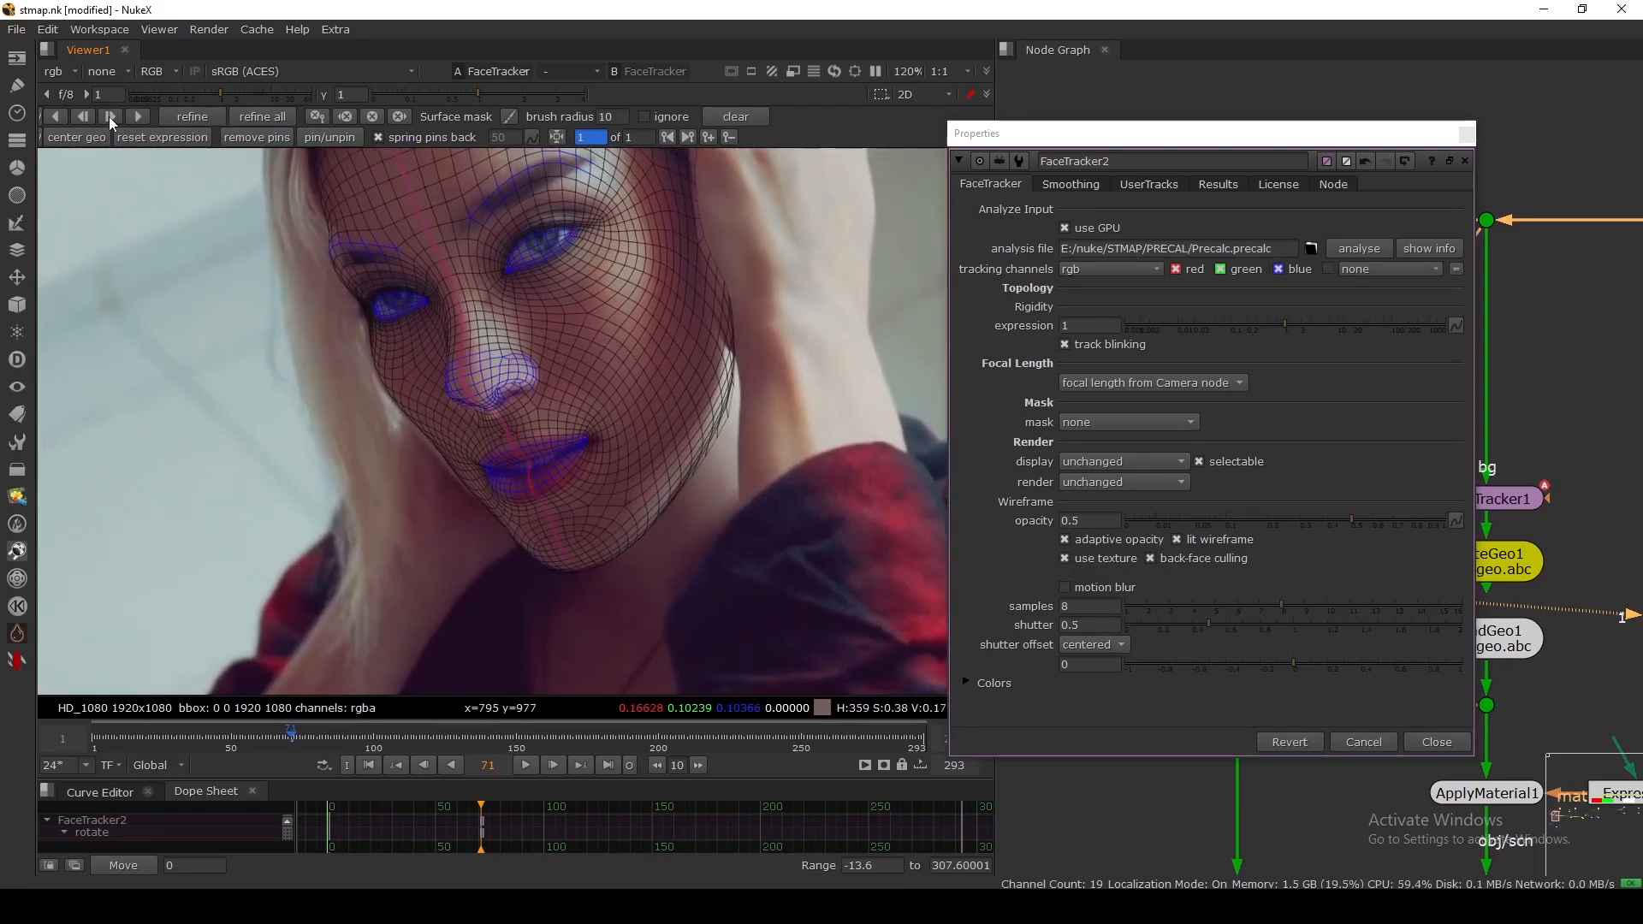
pyautogui.scroll(-3, 344, 265)
pyautogui.scroll(2, 223, 260)
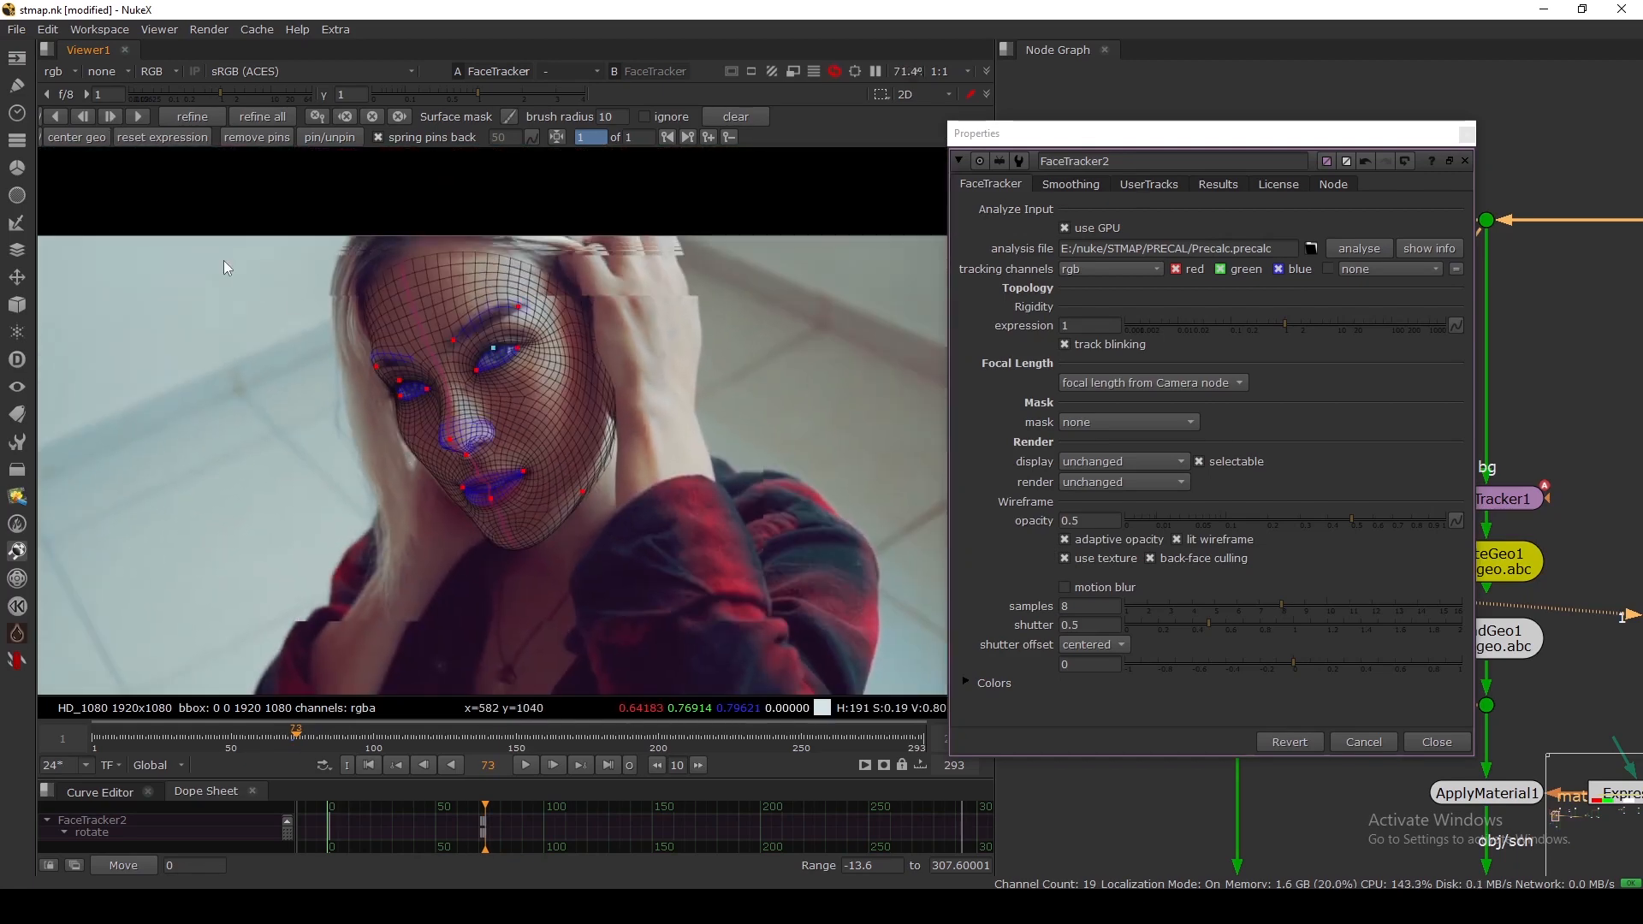
pyautogui.click(109, 116)
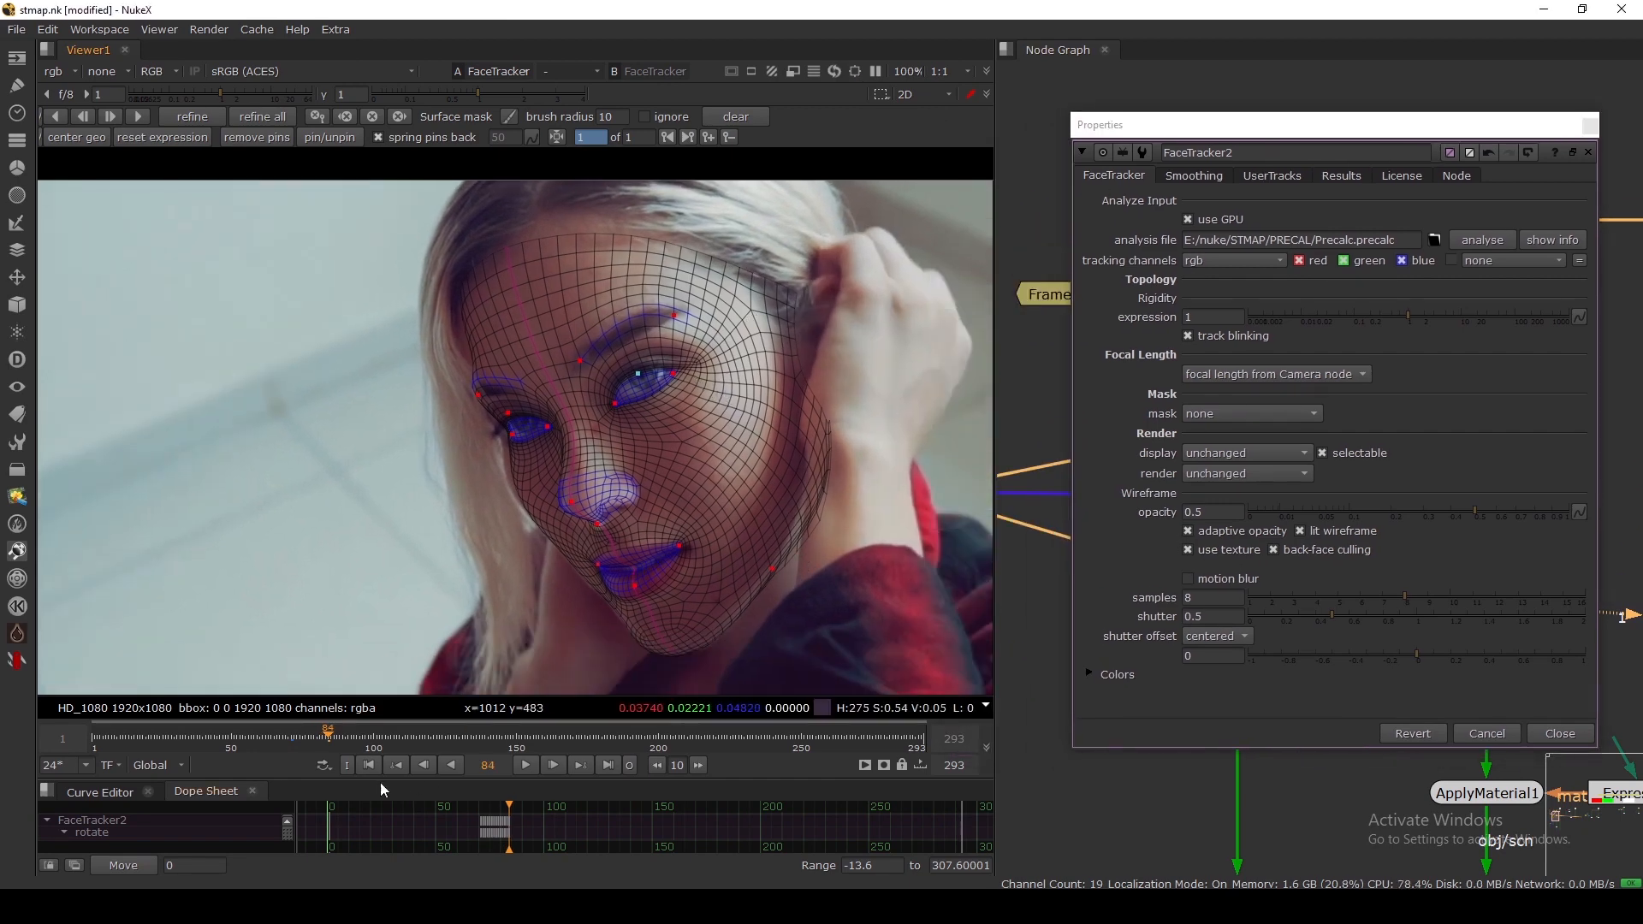
# Step: Return to frame 71 and paint a surface mask down the side of the face beside the raised hand, from temple to jaw
pyautogui.click(292, 746)
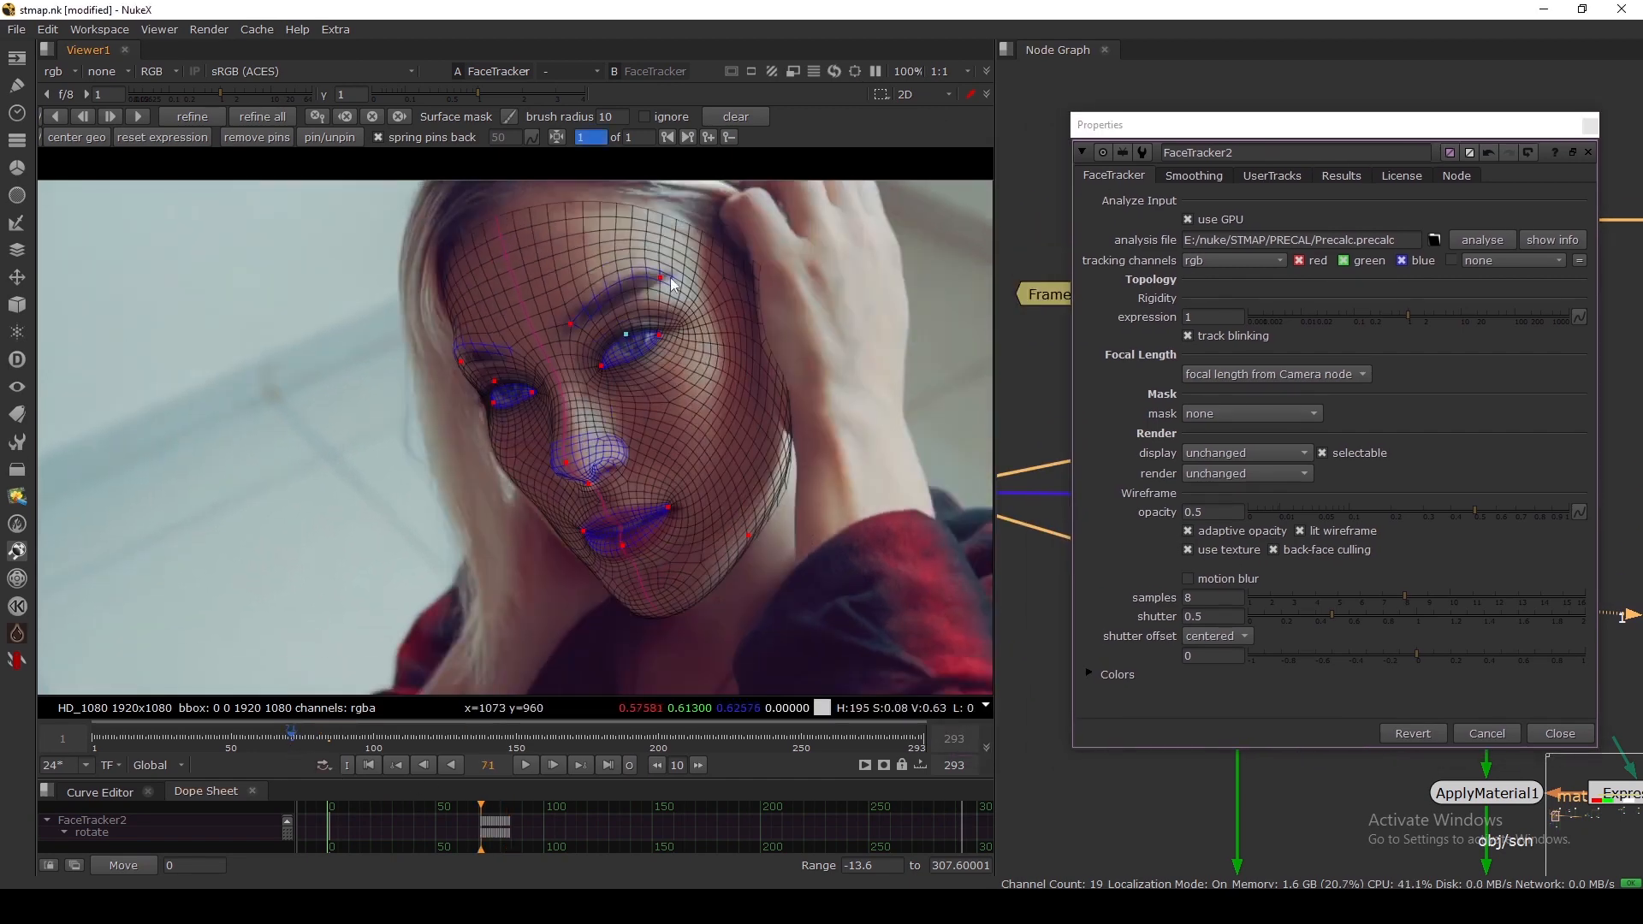
pyautogui.moveTo(712, 235); pyautogui.dragTo(760, 308)
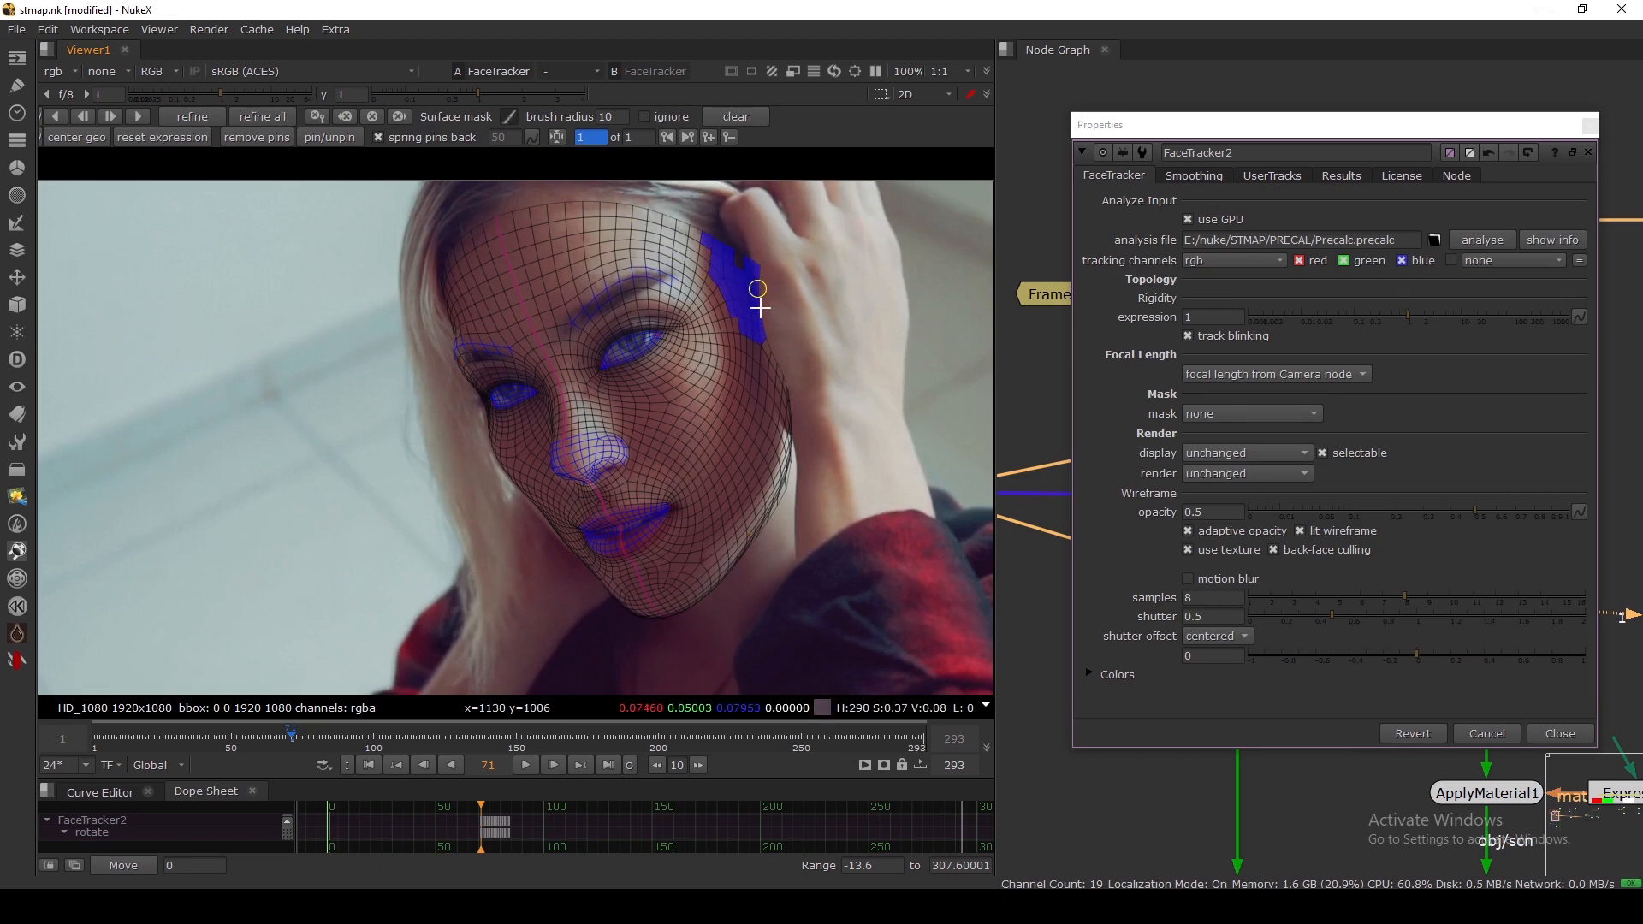
pyautogui.moveTo(780, 441)
pyautogui.mouseDown()
pyautogui.moveTo(792, 472)
pyautogui.moveTo(701, 253)
pyautogui.moveTo(764, 451)
pyautogui.mouseUp()
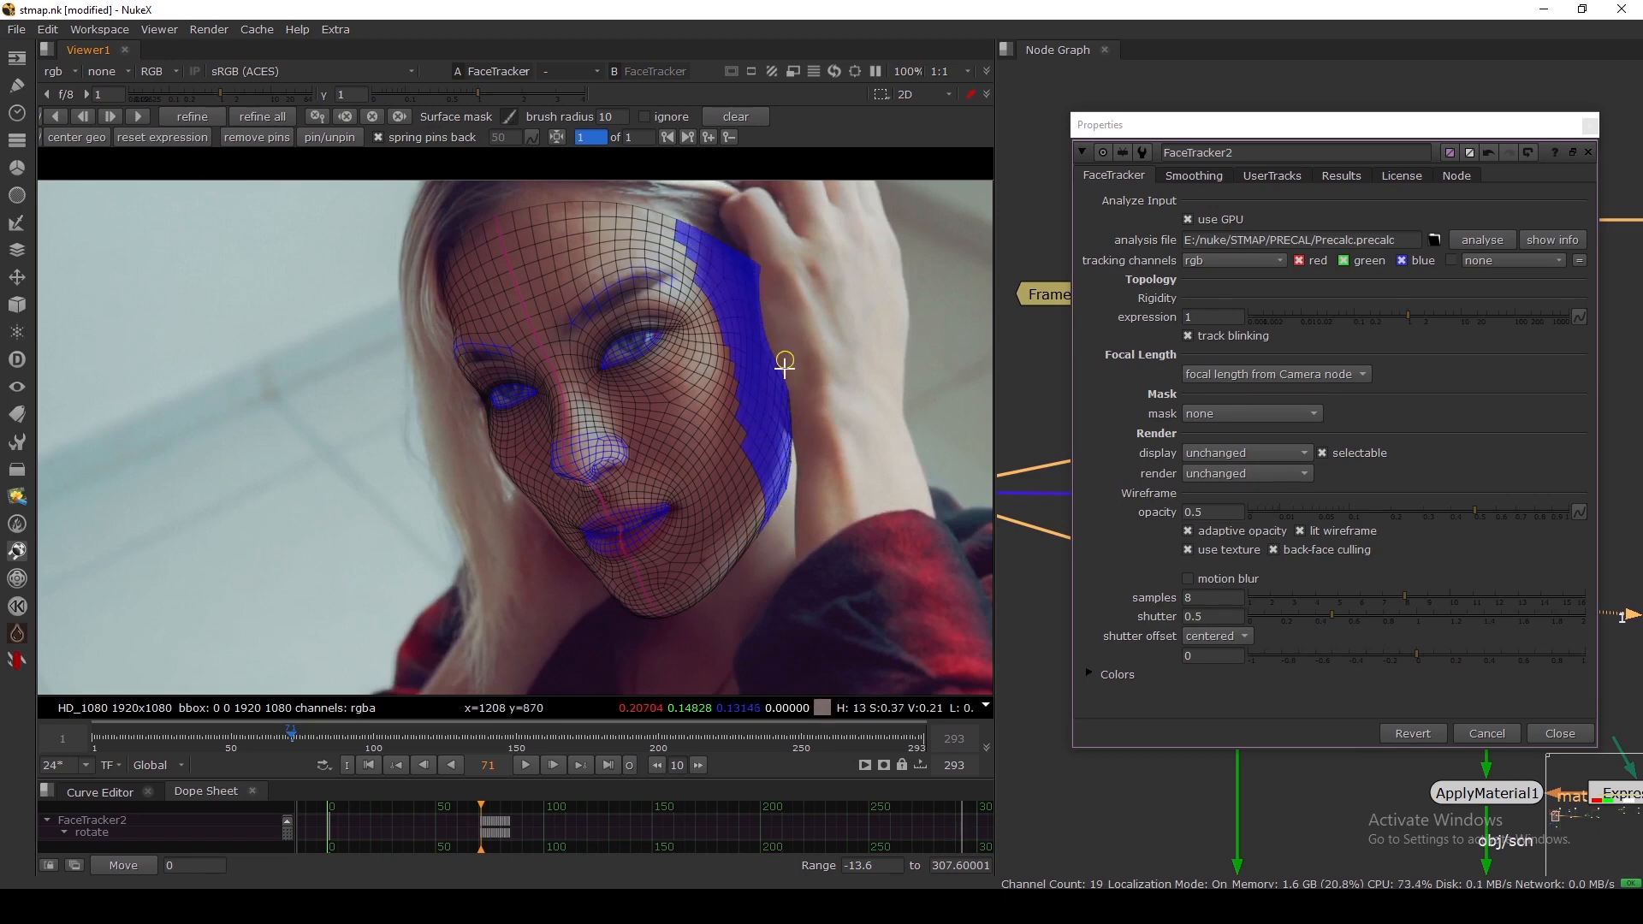
# Step: Track the masked face mesh forward frame by frame from frame 71 to frame 100
pyautogui.click(110, 116)
pyautogui.click(109, 116)
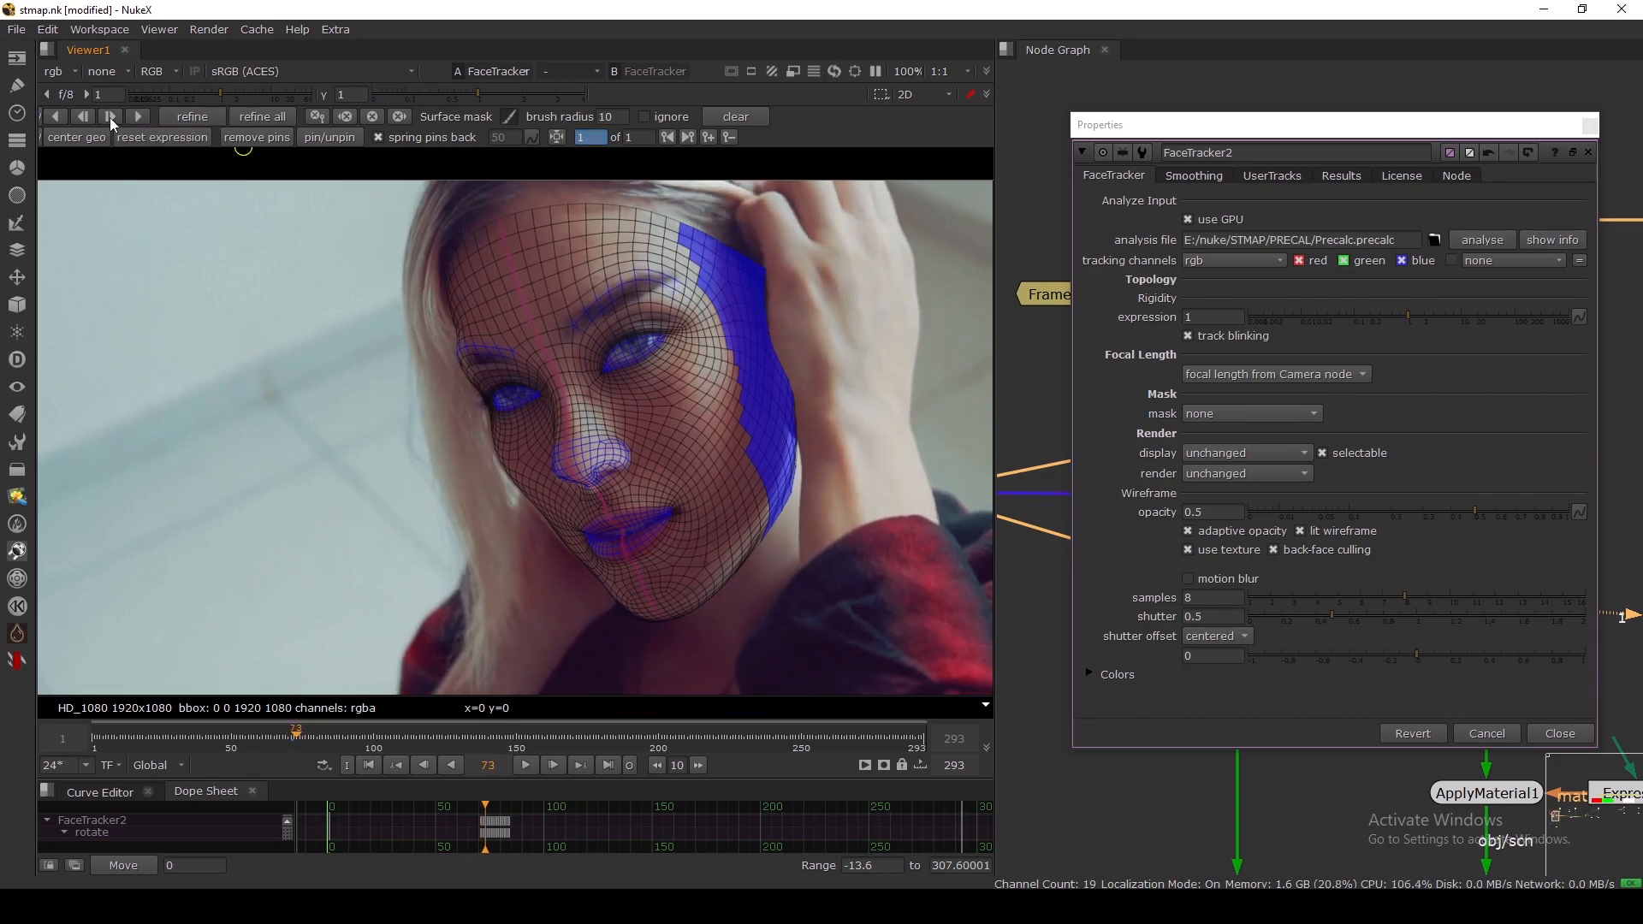
pyautogui.click(110, 117)
pyautogui.click(109, 117)
pyautogui.click(109, 116)
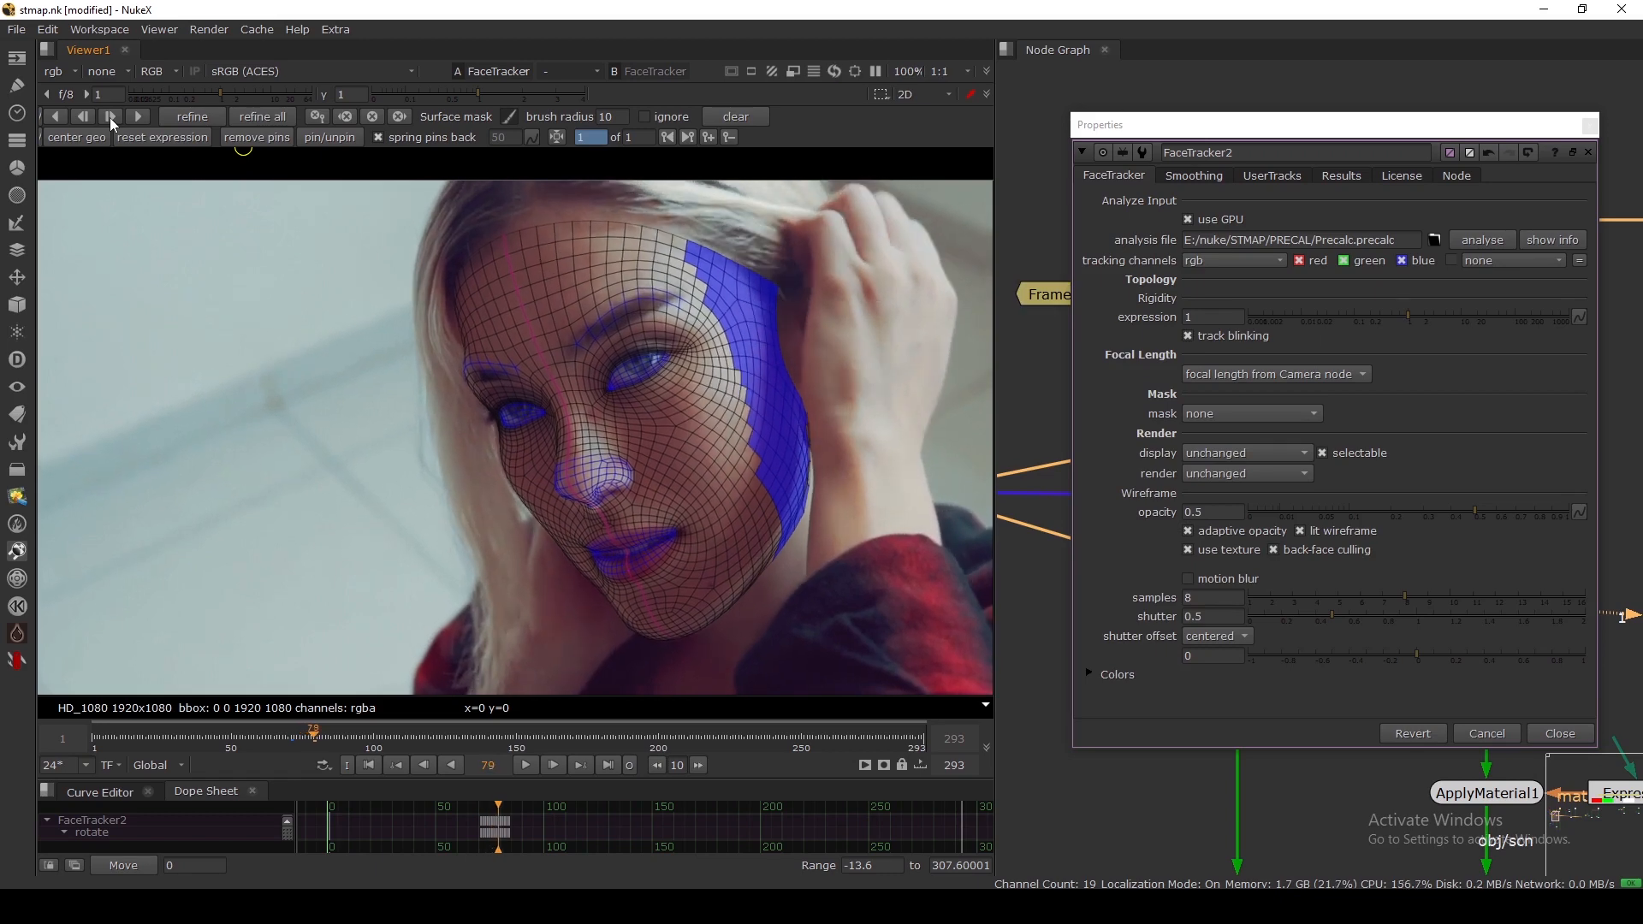
pyautogui.click(109, 116)
pyautogui.click(109, 116)
pyautogui.click(110, 117)
pyautogui.click(109, 117)
pyautogui.click(109, 117)
pyautogui.click(109, 117)
pyautogui.click(110, 116)
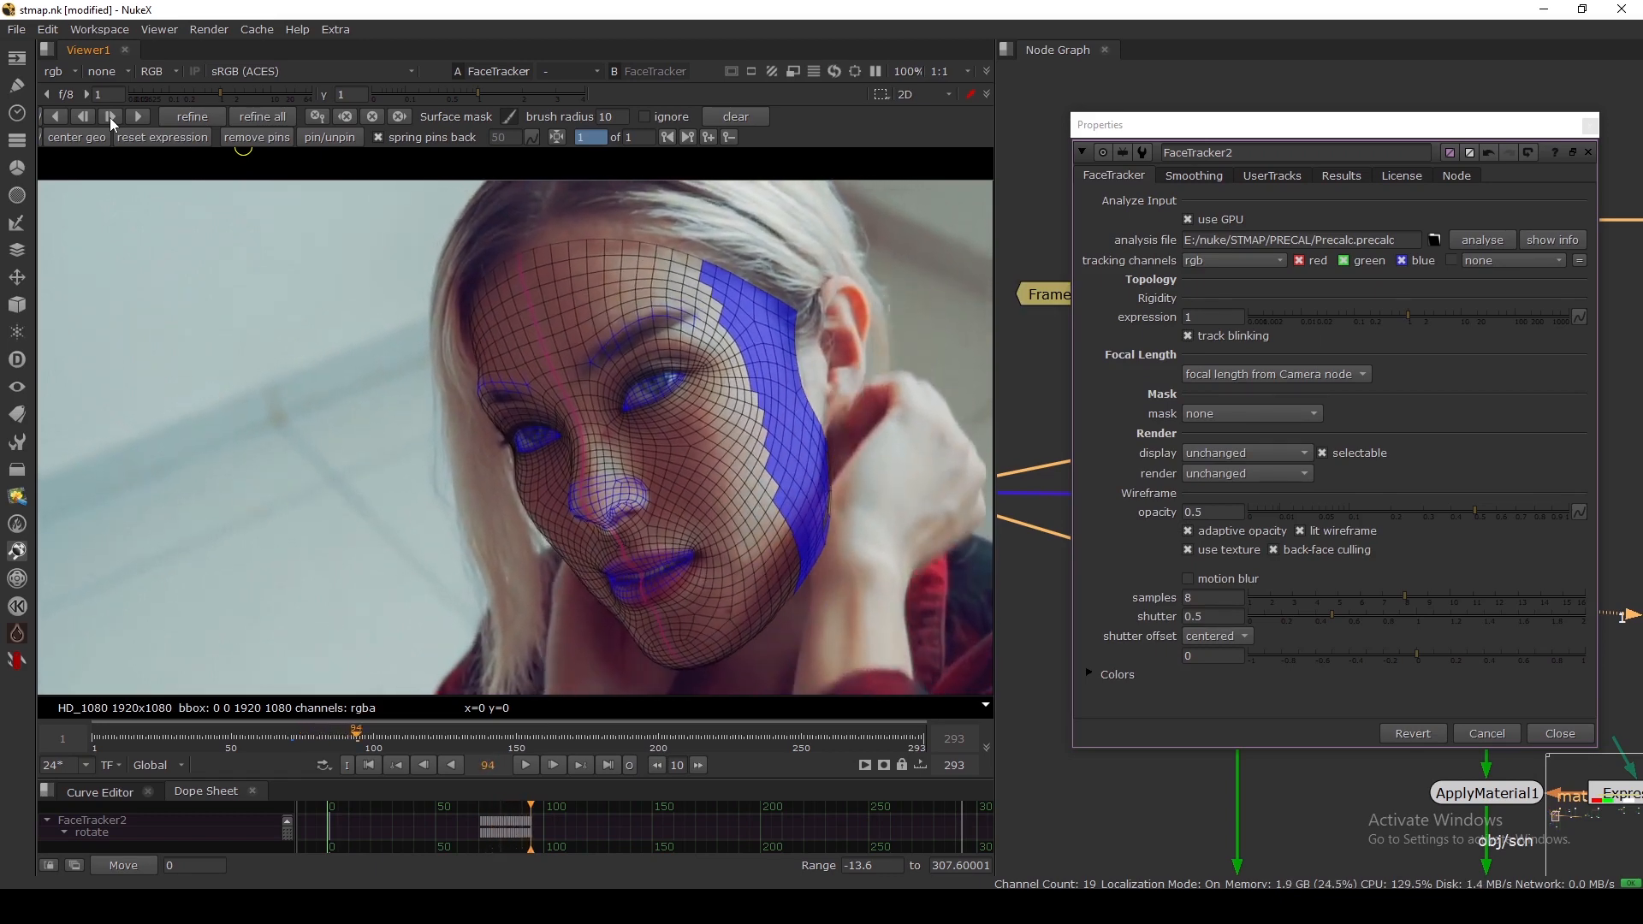
pyautogui.click(110, 116)
pyautogui.click(109, 116)
pyautogui.click(109, 117)
pyautogui.click(110, 116)
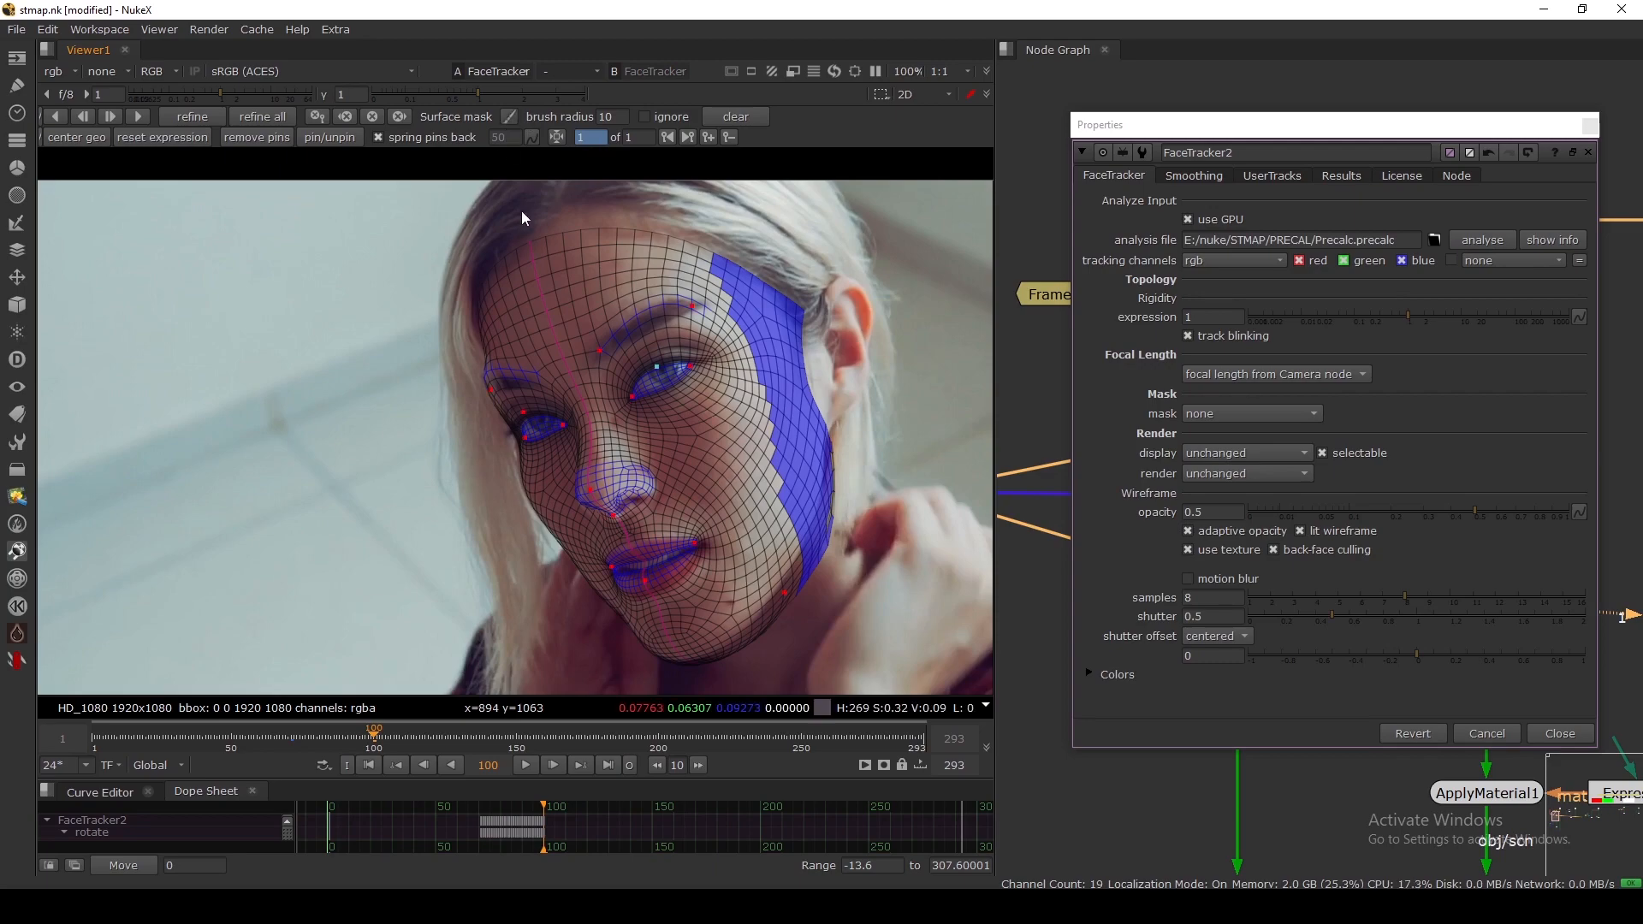
# Step: Move the mouth-corner pin nearest the masked cheek onto the actual corner of the lips at frame 100
pyautogui.scroll(5, 598, 363)
pyautogui.scroll(3, 651, 385)
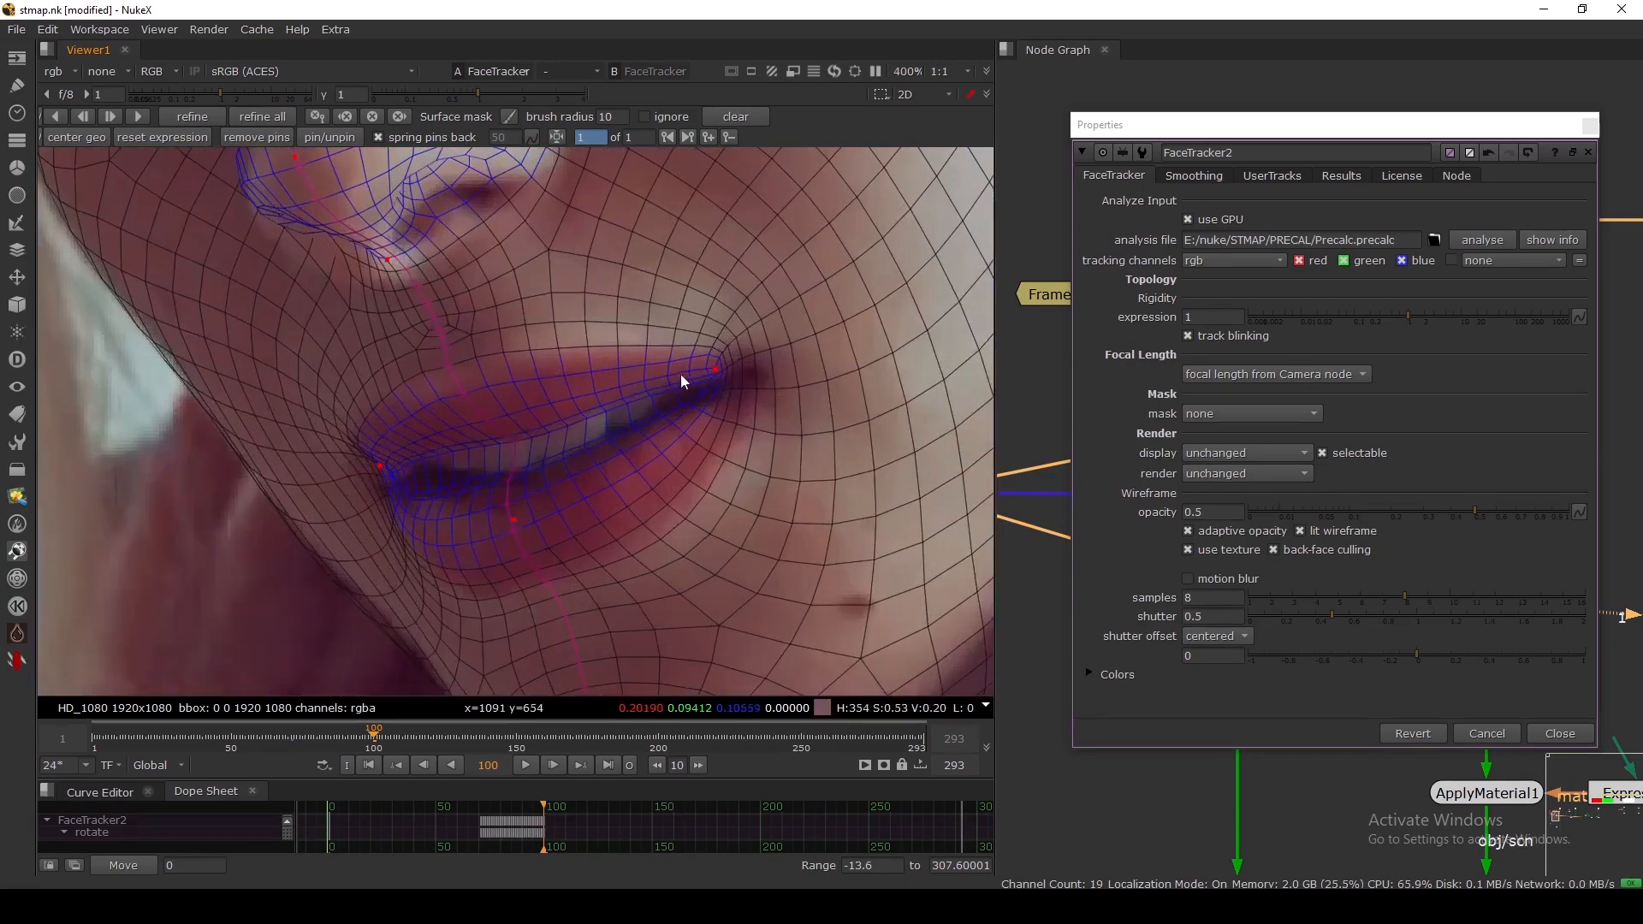
pyautogui.moveTo(718, 372); pyautogui.dragTo(731, 393)
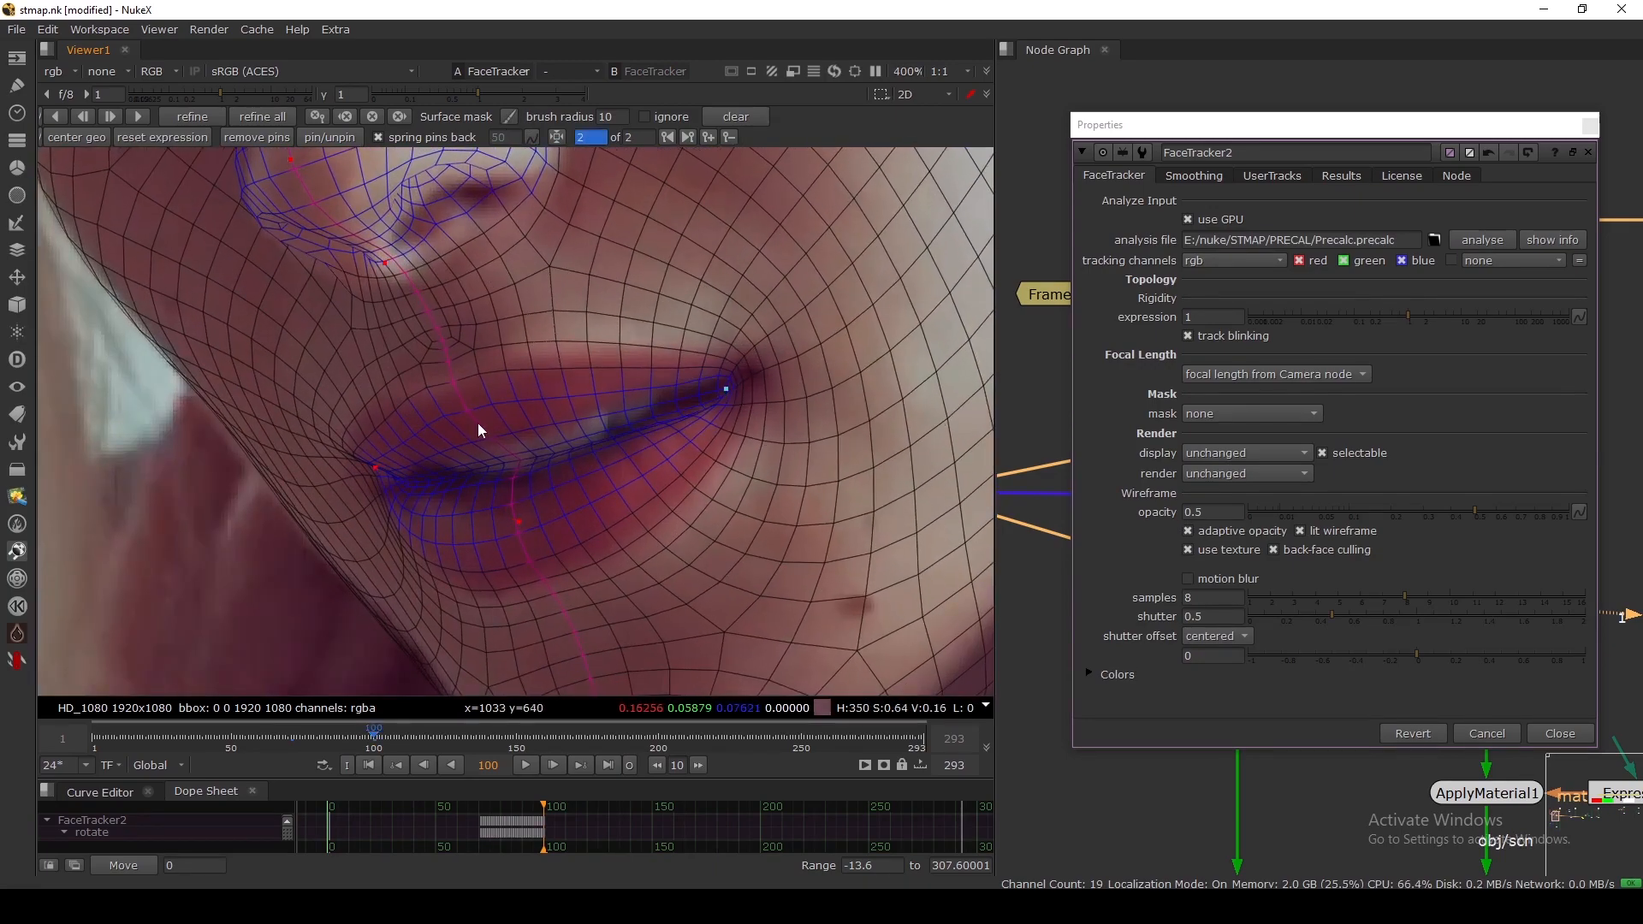
# Step: Reposition the face mesh pins on the lips and nose at frame 100 to match the footage
pyautogui.click(465, 404)
pyautogui.moveTo(519, 522); pyautogui.dragTo(535, 535)
pyautogui.scroll(-1, 467, 363)
pyautogui.moveTo(466, 363); pyautogui.dragTo(484, 445, button='middle')
pyautogui.moveTo(360, 383); pyautogui.dragTo(362, 394)
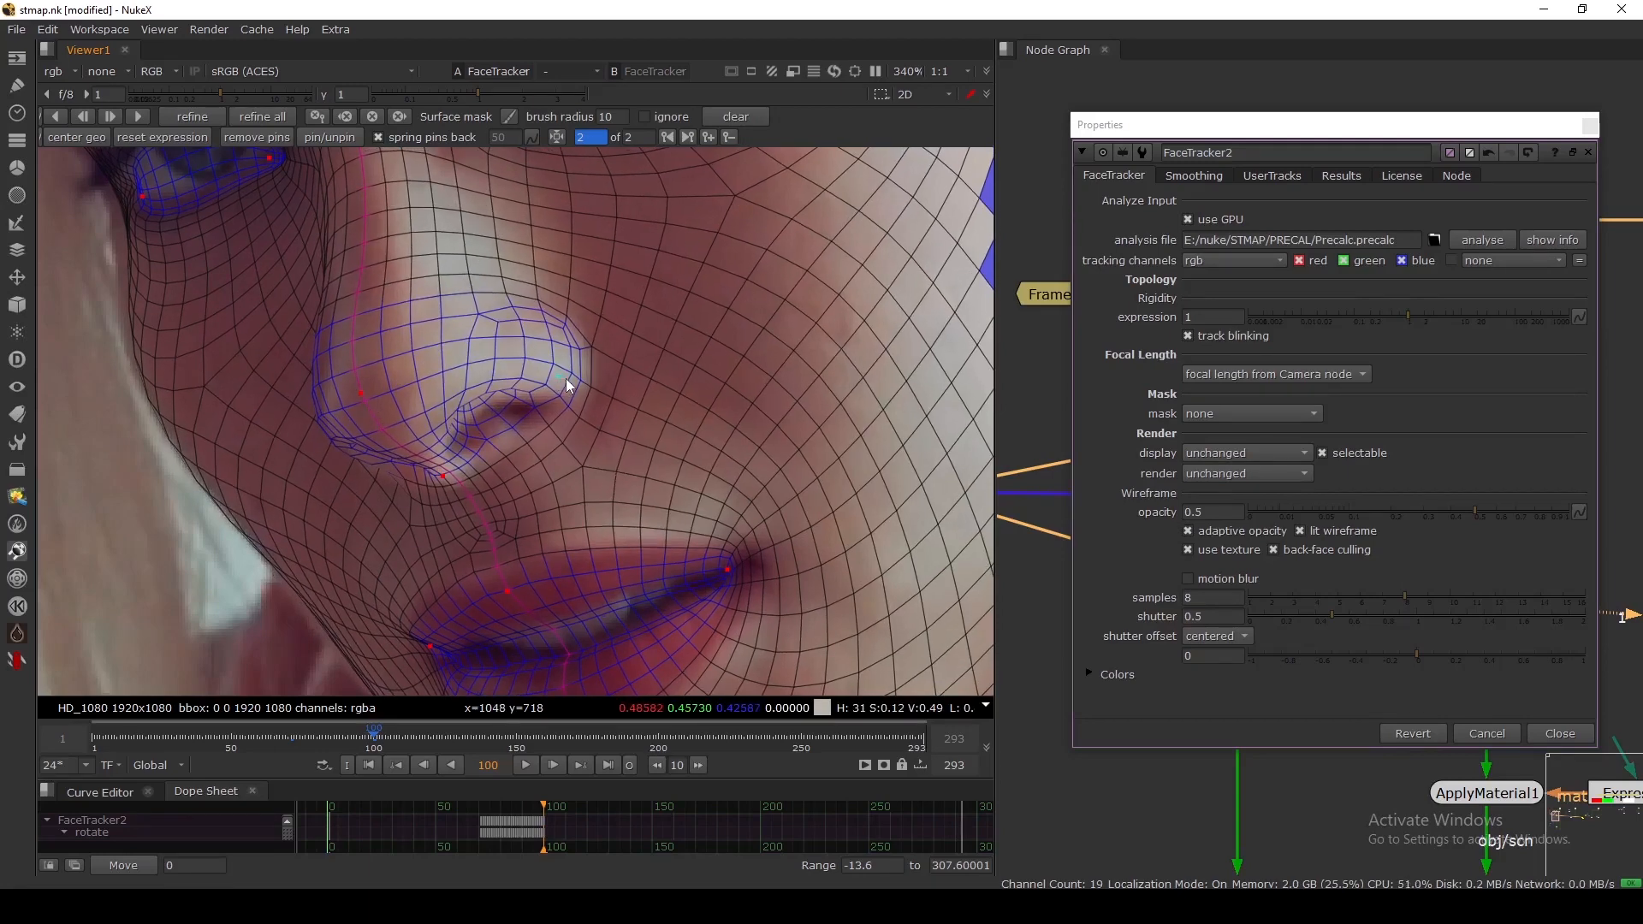
# Step: Fit the face mesh at frame 100 by placing and adjusting pins at the nostril, upper eyelid, jawline and chin
pyautogui.scroll(-2, 513, 394)
pyautogui.scroll(1, 575, 334)
pyautogui.scroll(2, 575, 341)
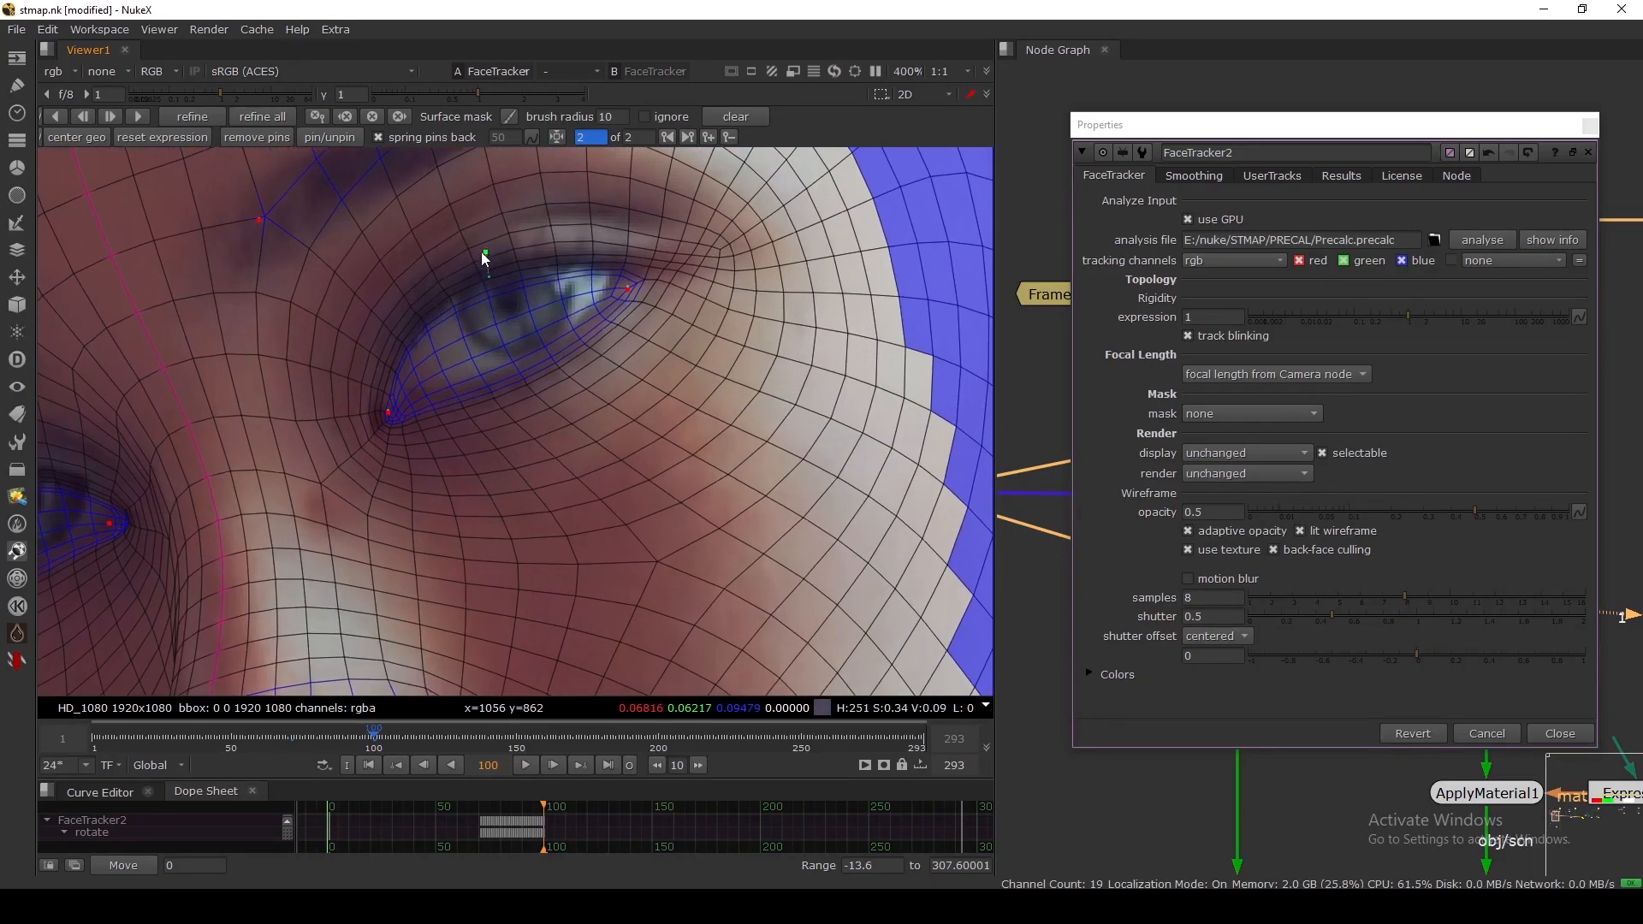
pyautogui.scroll(-3, 481, 251)
pyautogui.scroll(2, 330, 403)
pyautogui.scroll(-4, 387, 410)
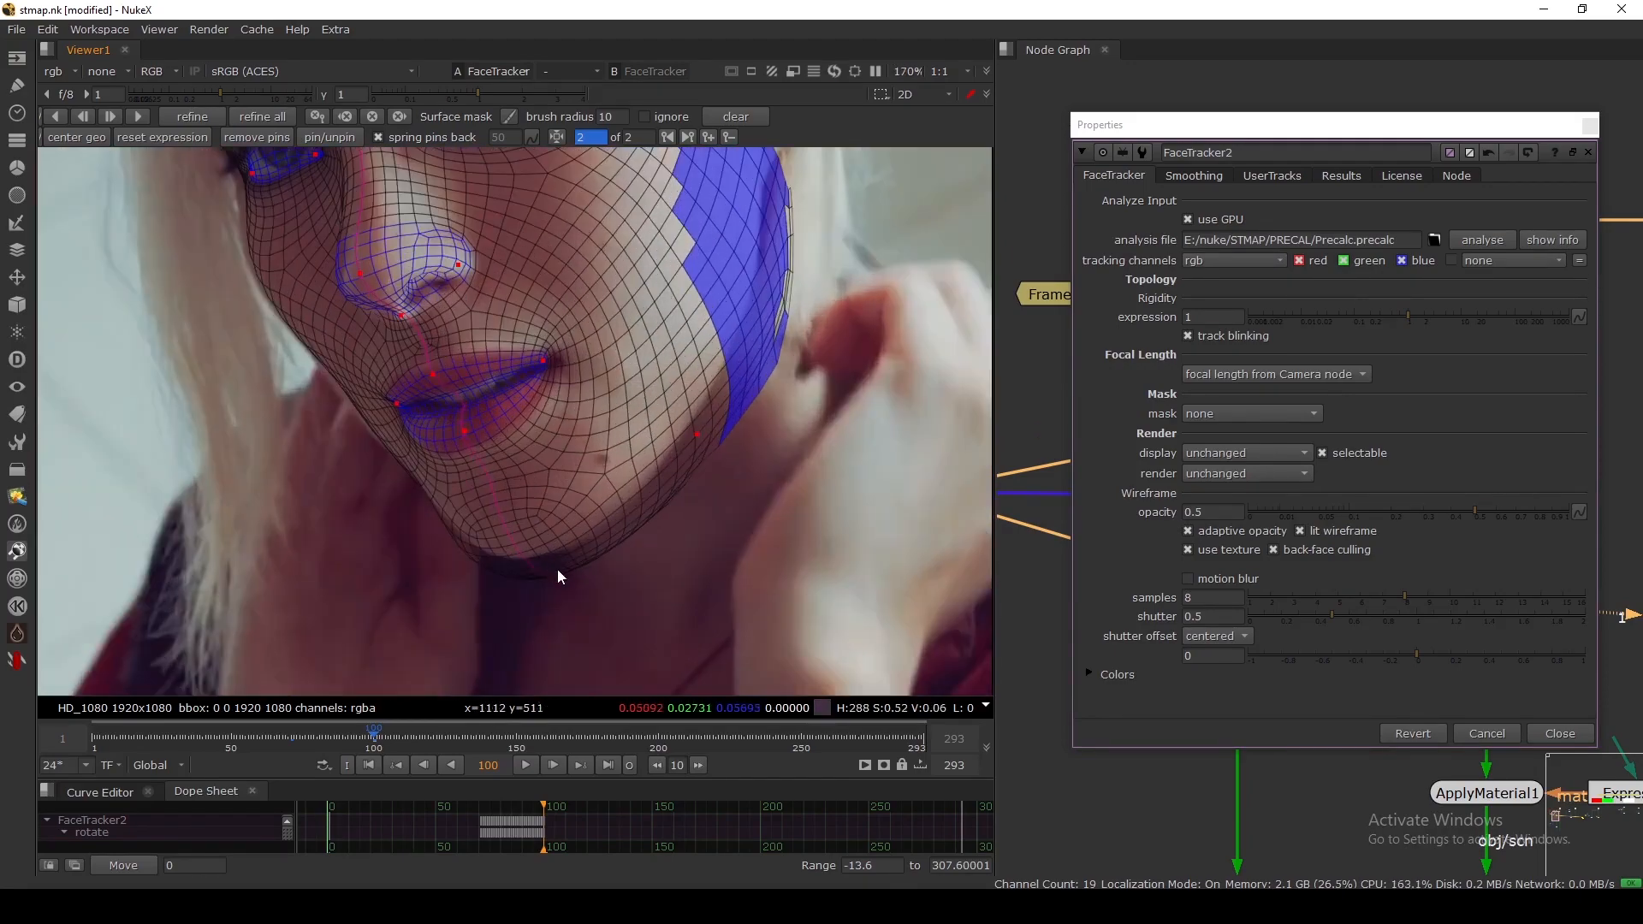
pyautogui.moveTo(669, 362); pyautogui.dragTo(671, 454, button='middle')
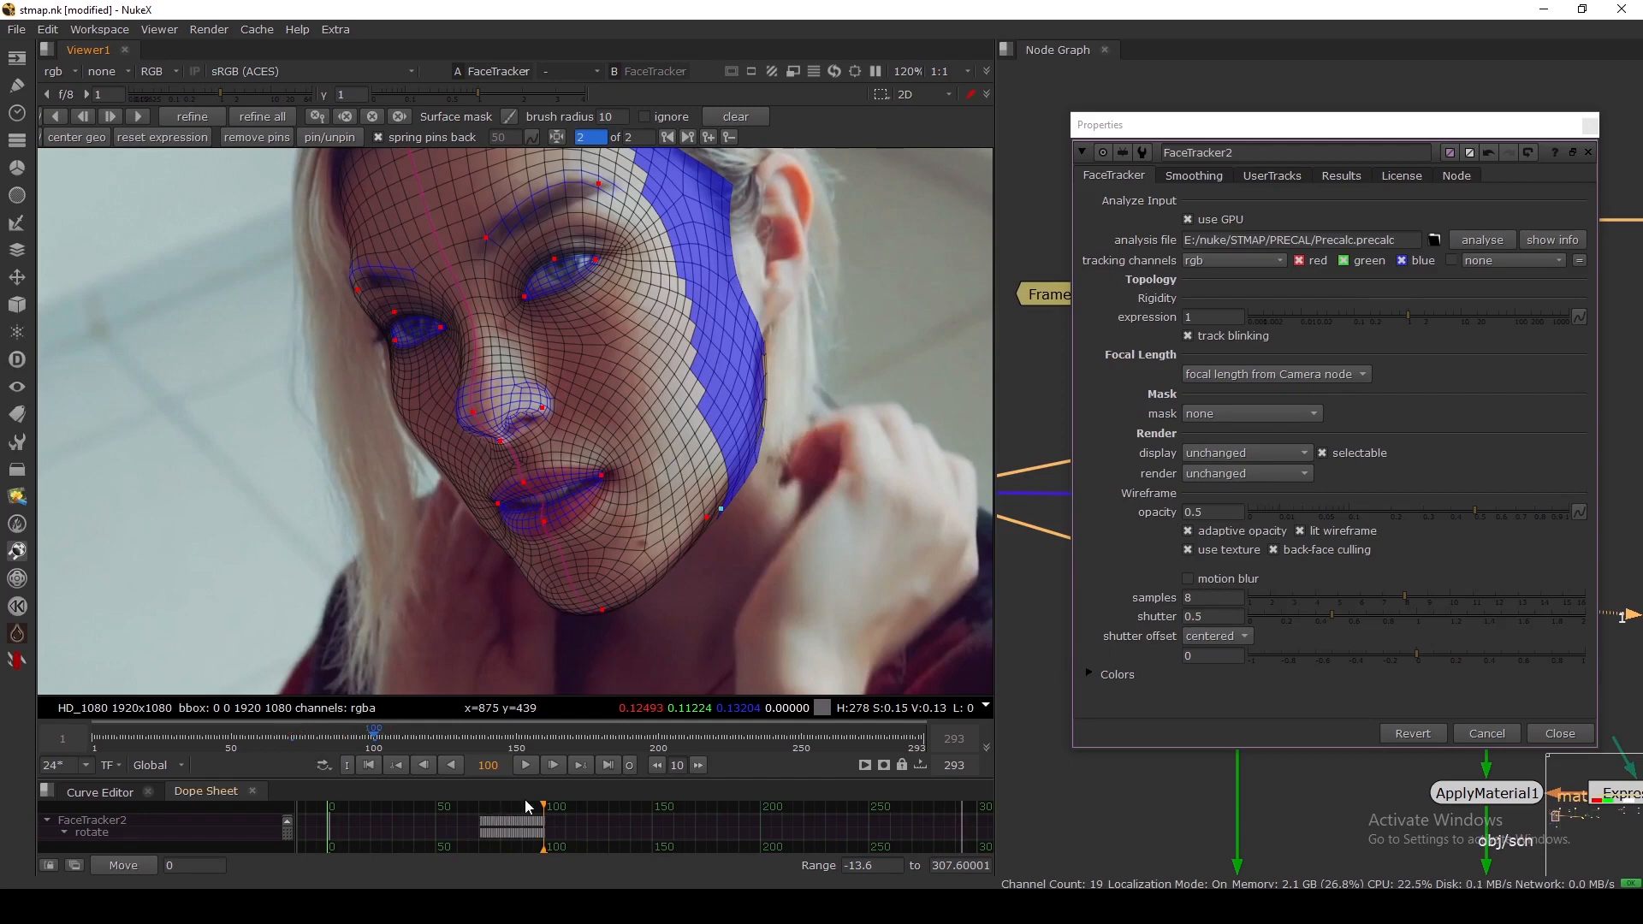
# Step: Examine the FaceTracker2 rotate and translate keyframes in a temporarily enlarged Dope Sheet
pyautogui.moveTo(531, 779); pyautogui.dragTo(514, 688)
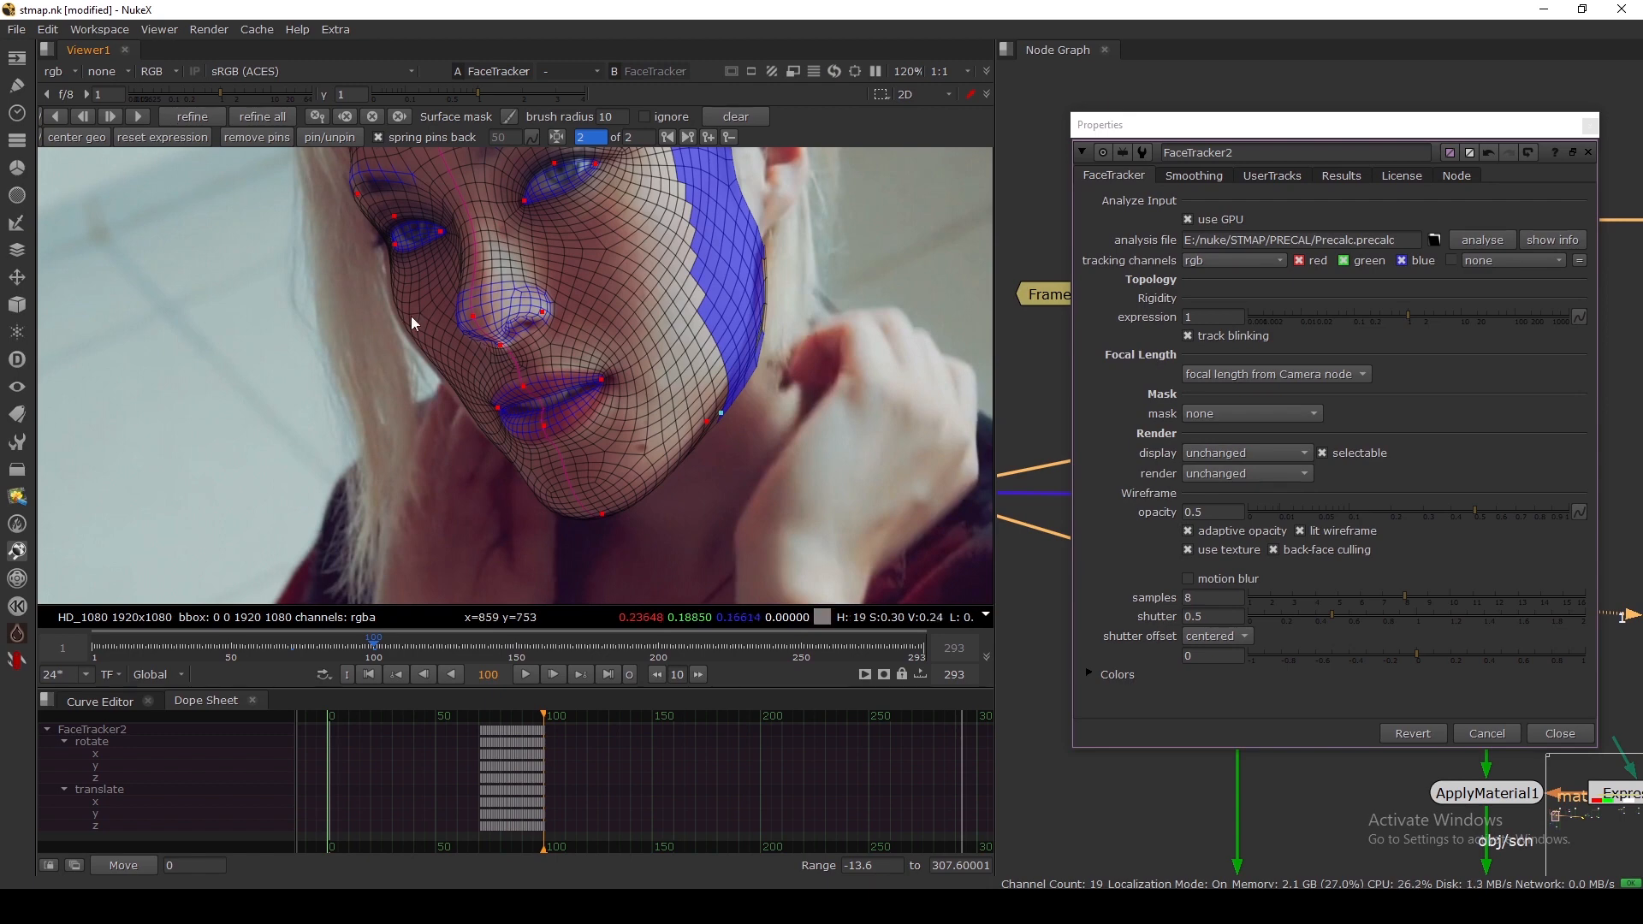
pyautogui.moveTo(473, 388); pyautogui.dragTo(480, 465, button='middle')
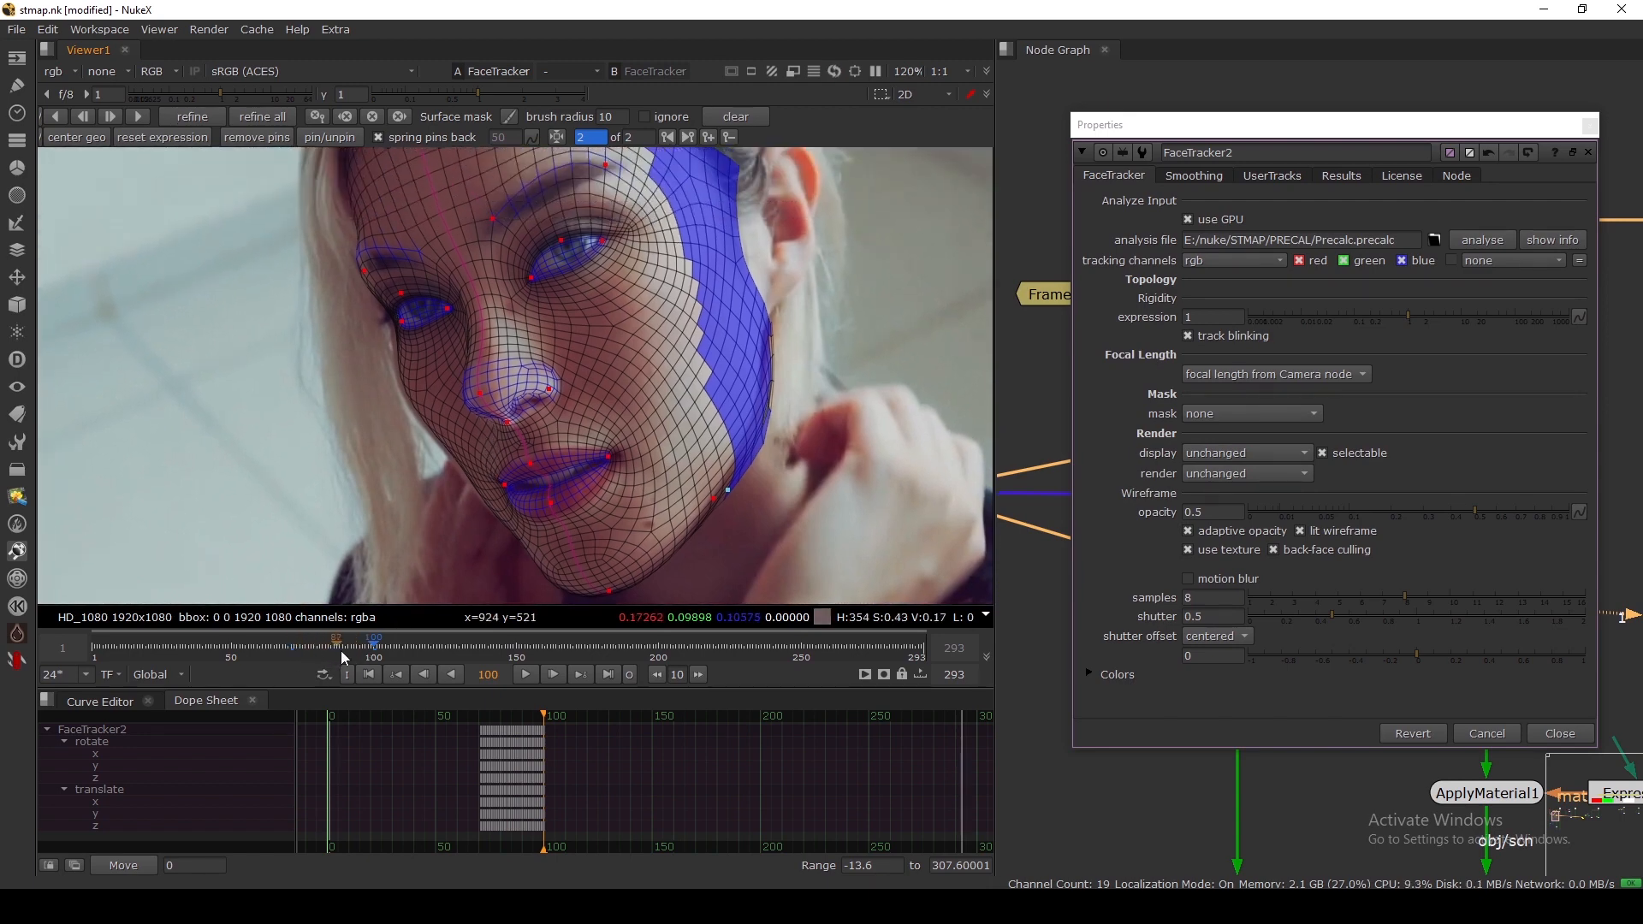
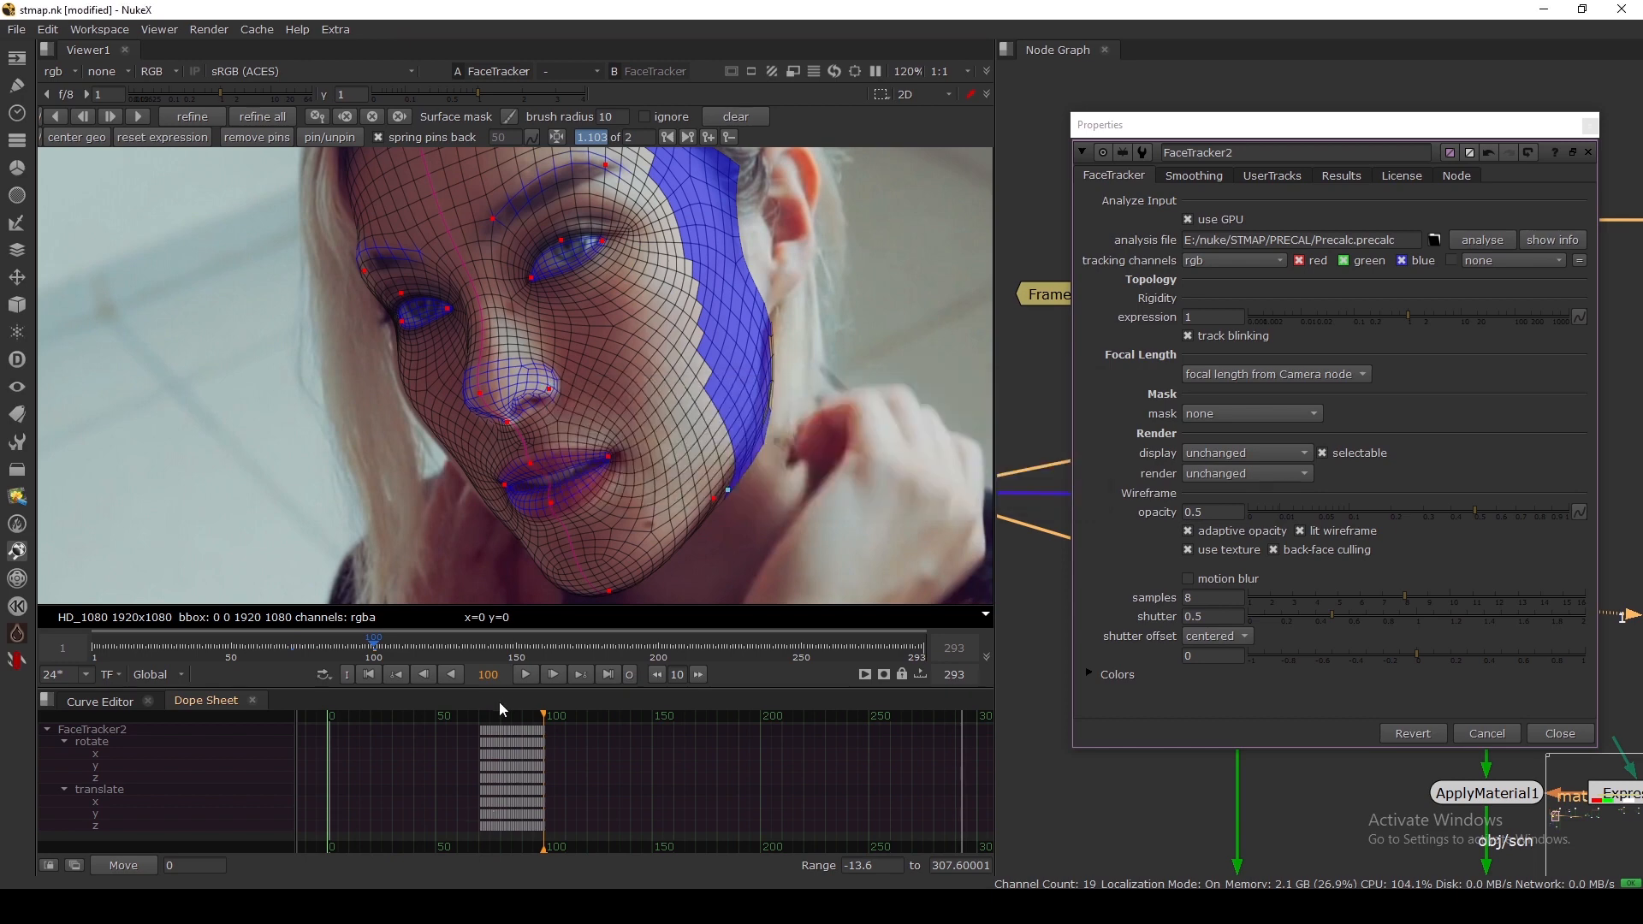
pyautogui.moveTo(503, 687); pyautogui.dragTo(503, 775)
# Step: Go to frame 86 and move the lower and upper lip pins so the face mesh follows the mouth
pyautogui.click(332, 734)
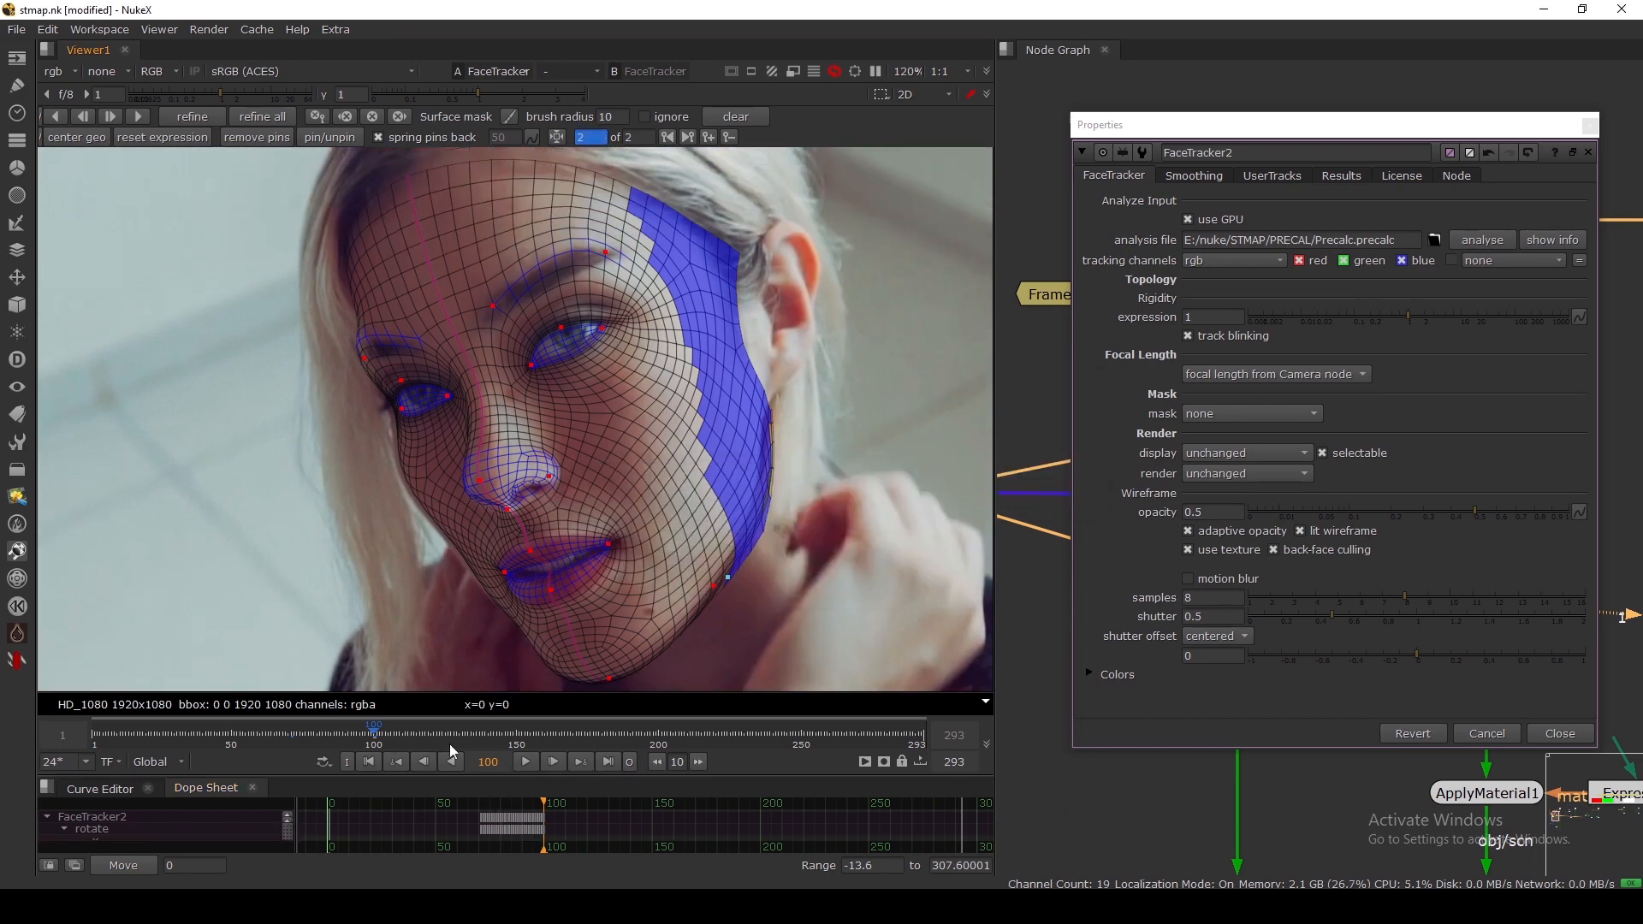
pyautogui.moveTo(331, 732)
pyautogui.mouseDown()
pyautogui.moveTo(306, 731)
pyautogui.moveTo(336, 745)
pyautogui.mouseUp()
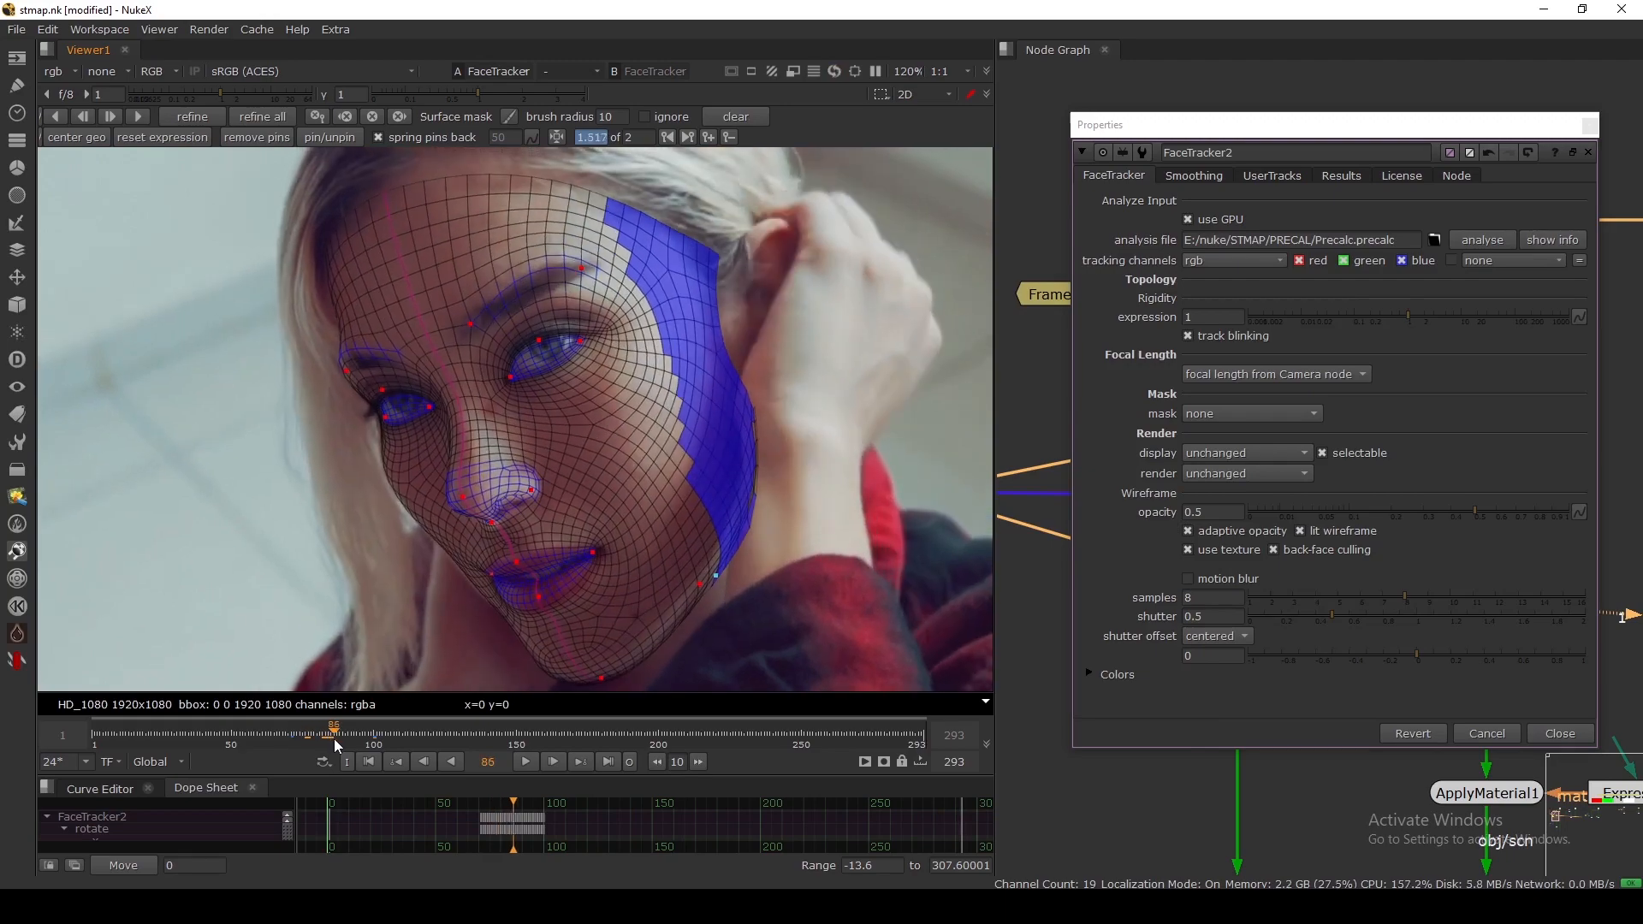
pyautogui.scroll(3, 502, 506)
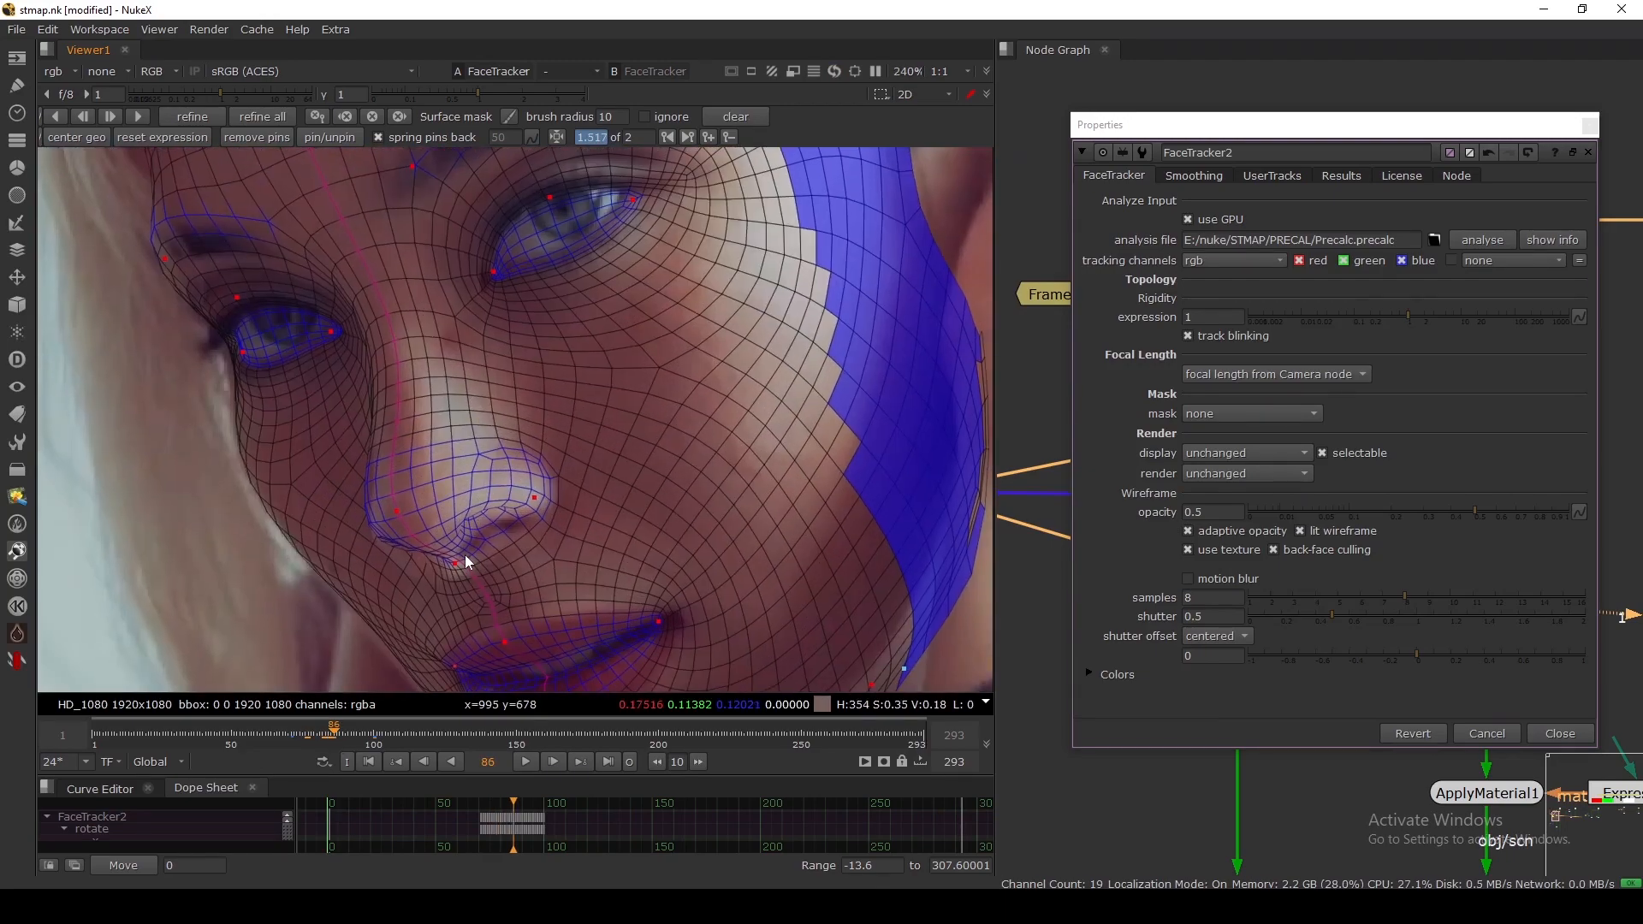
pyautogui.scroll(3, 510, 385)
pyautogui.scroll(-5, 476, 377)
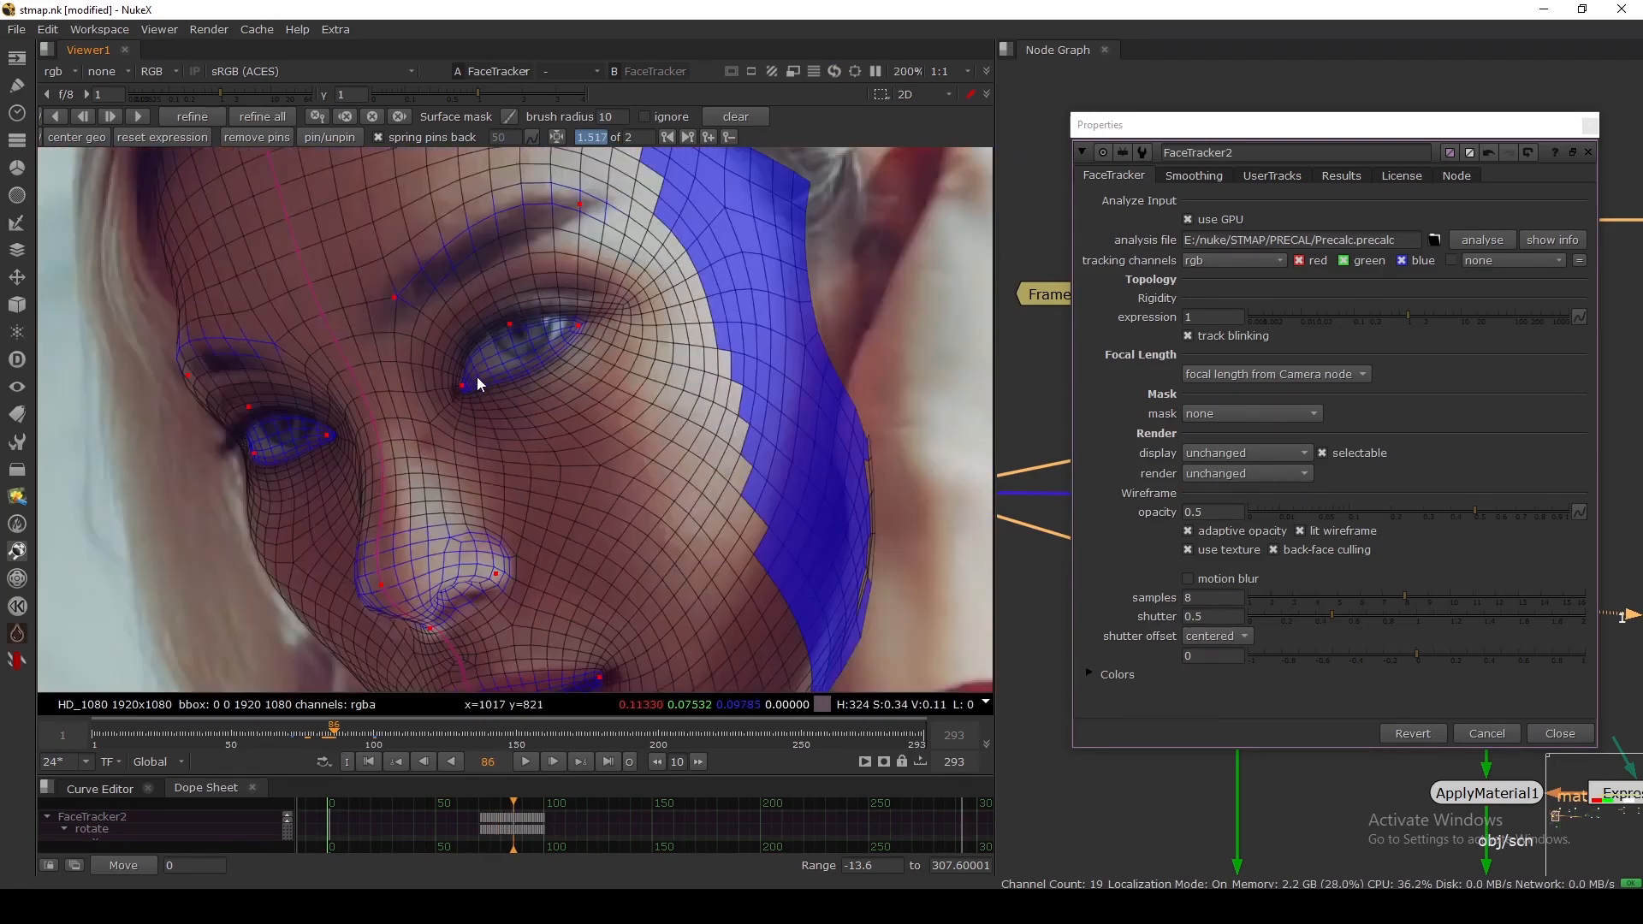
pyautogui.scroll(2, 510, 354)
pyautogui.moveTo(524, 380); pyautogui.dragTo(479, 240, button='middle')
pyautogui.scroll(2, 520, 511)
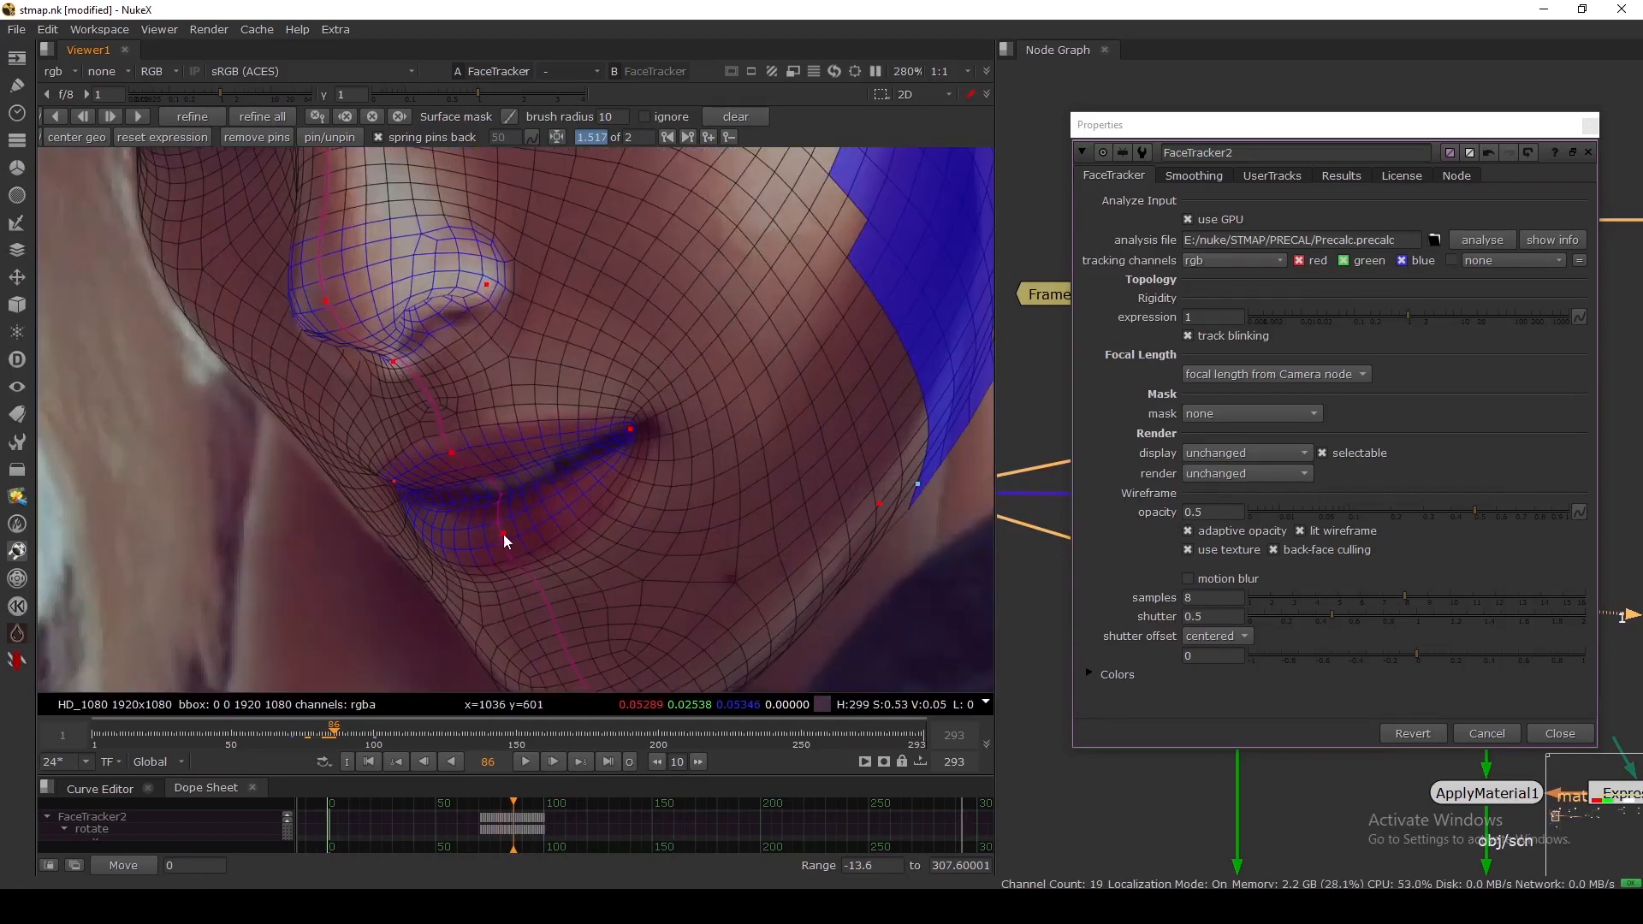
pyautogui.moveTo(503, 534); pyautogui.dragTo(508, 546)
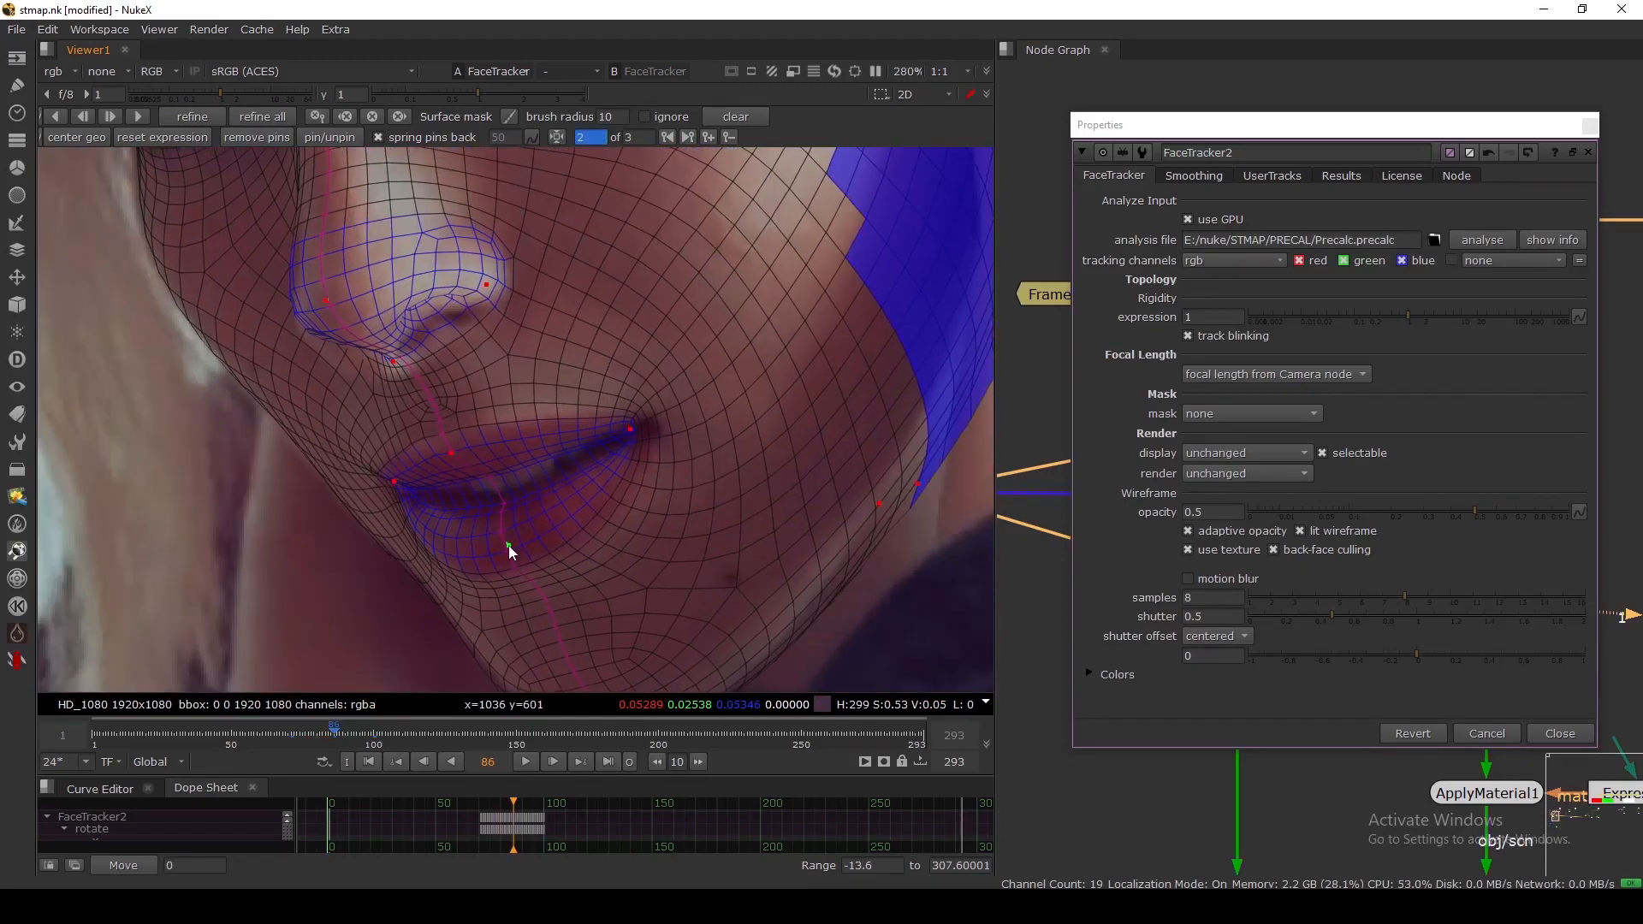
pyautogui.click(449, 452)
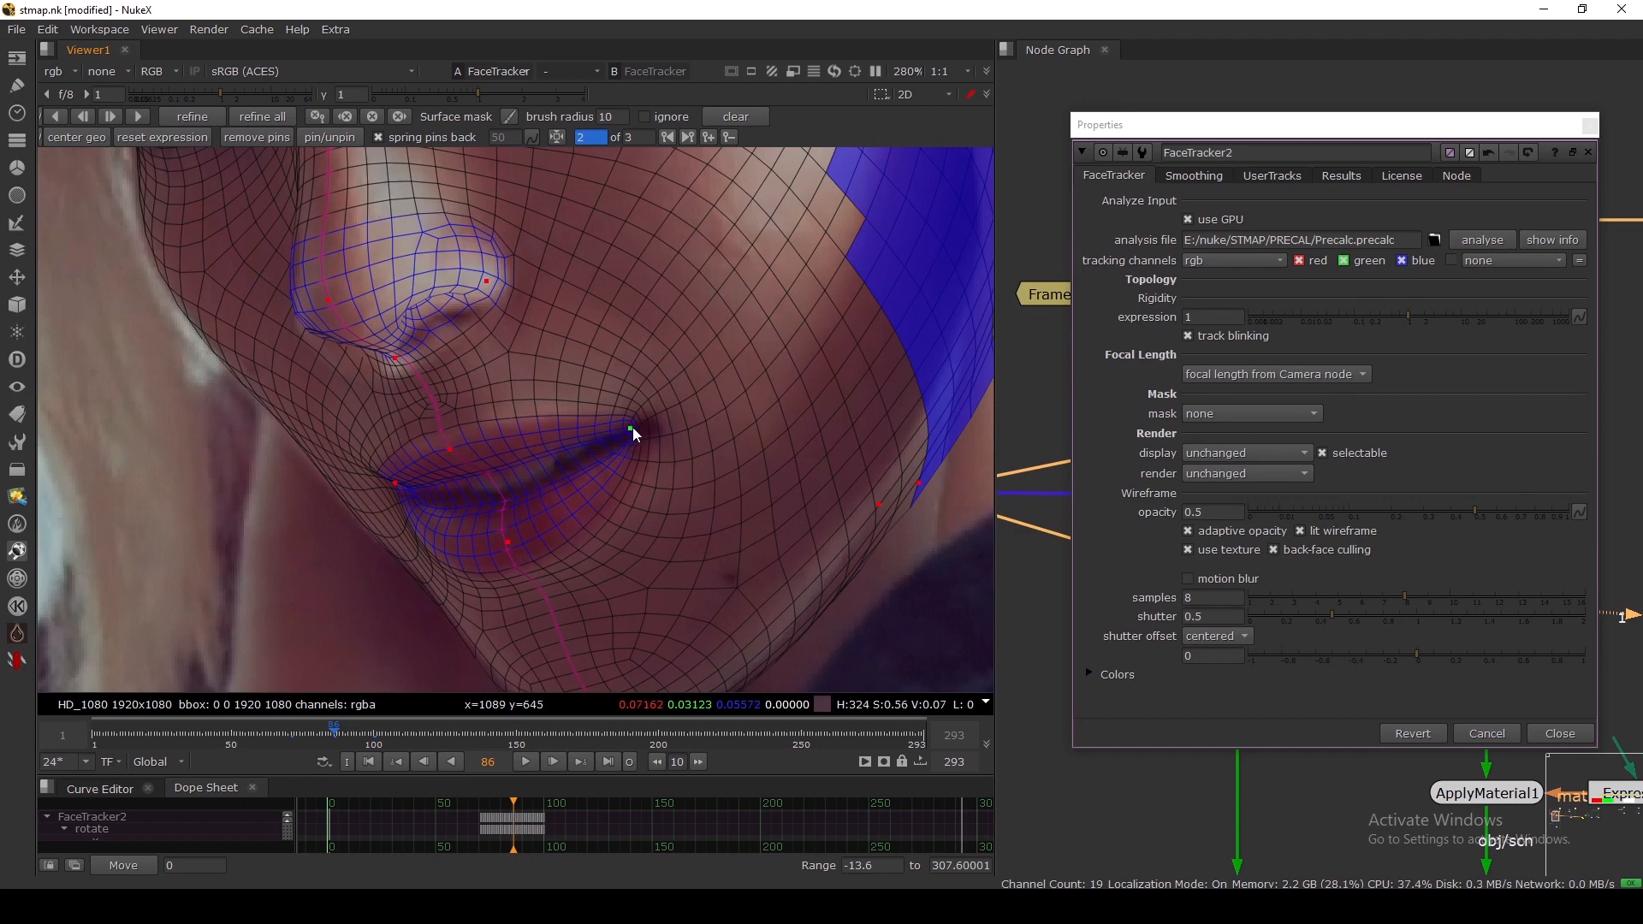
# Step: Correct the mouth corner and chin pins at frame 86, and refine the face track
pyautogui.moveTo(631, 429); pyautogui.dragTo(637, 432)
pyautogui.scroll(-3, 637, 430)
pyautogui.scroll(3, 684, 563)
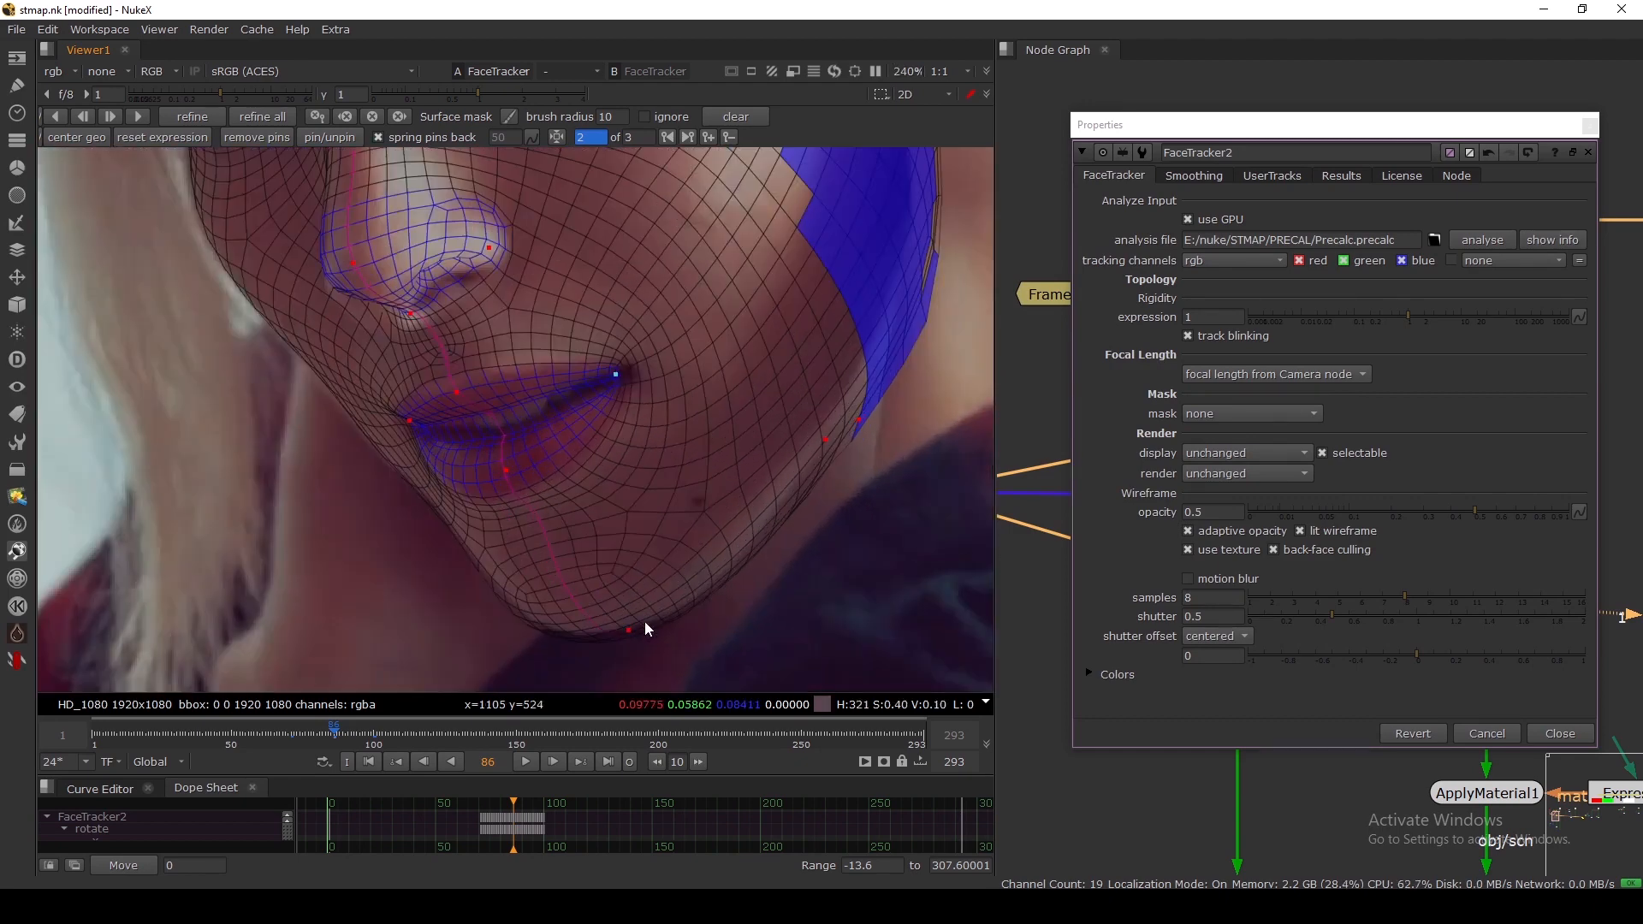
pyautogui.scroll(-3, 624, 624)
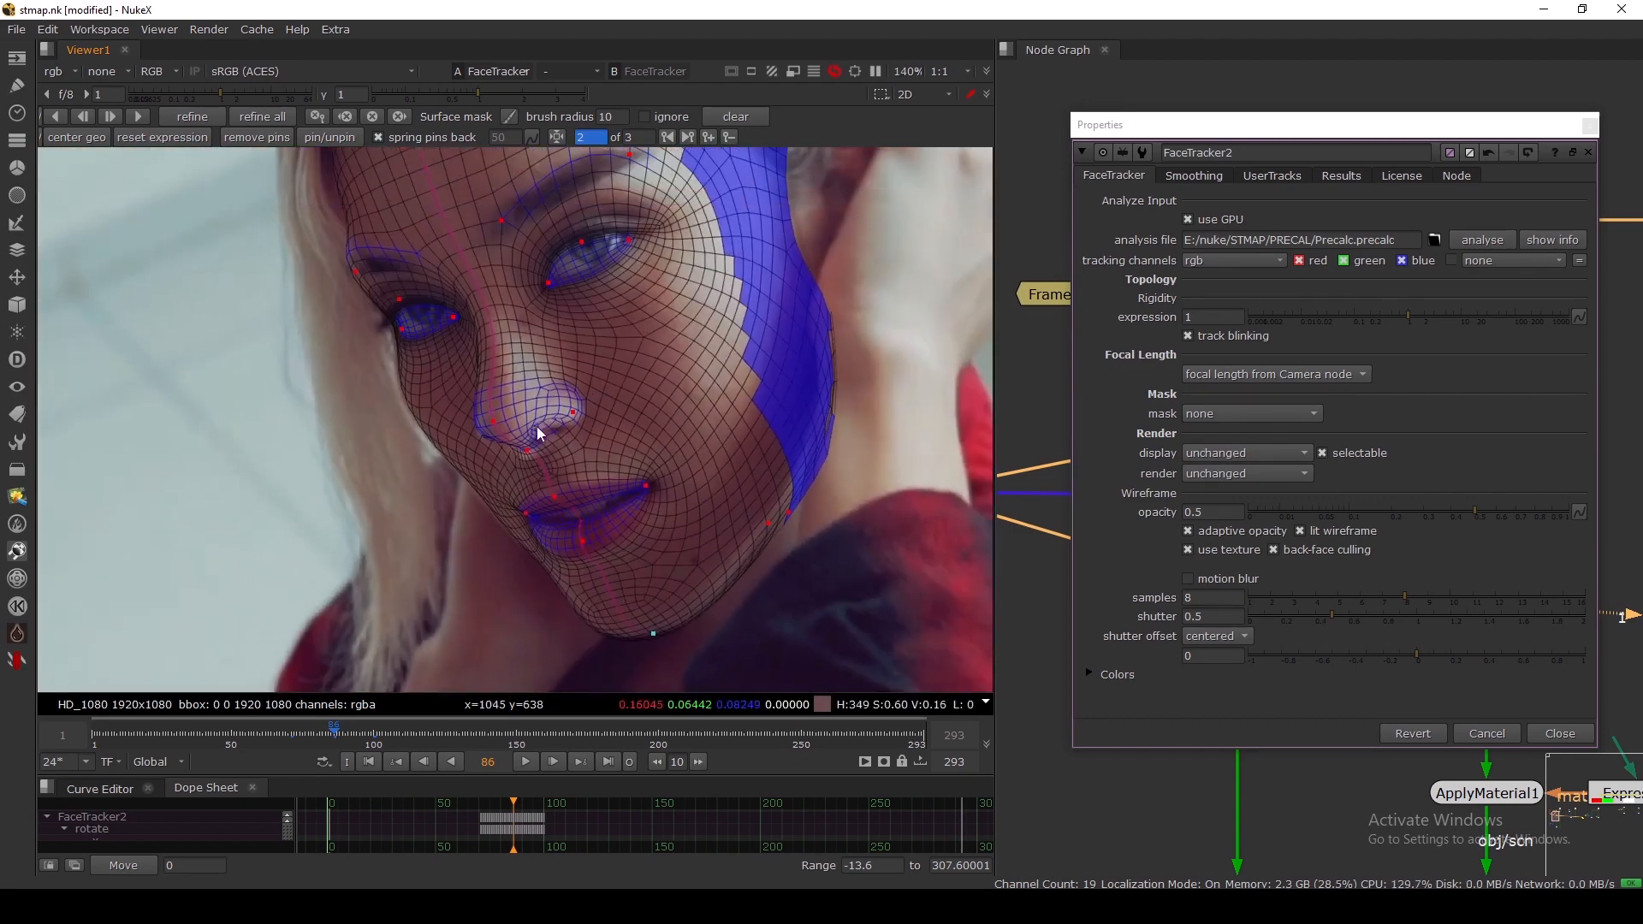
pyautogui.click(198, 119)
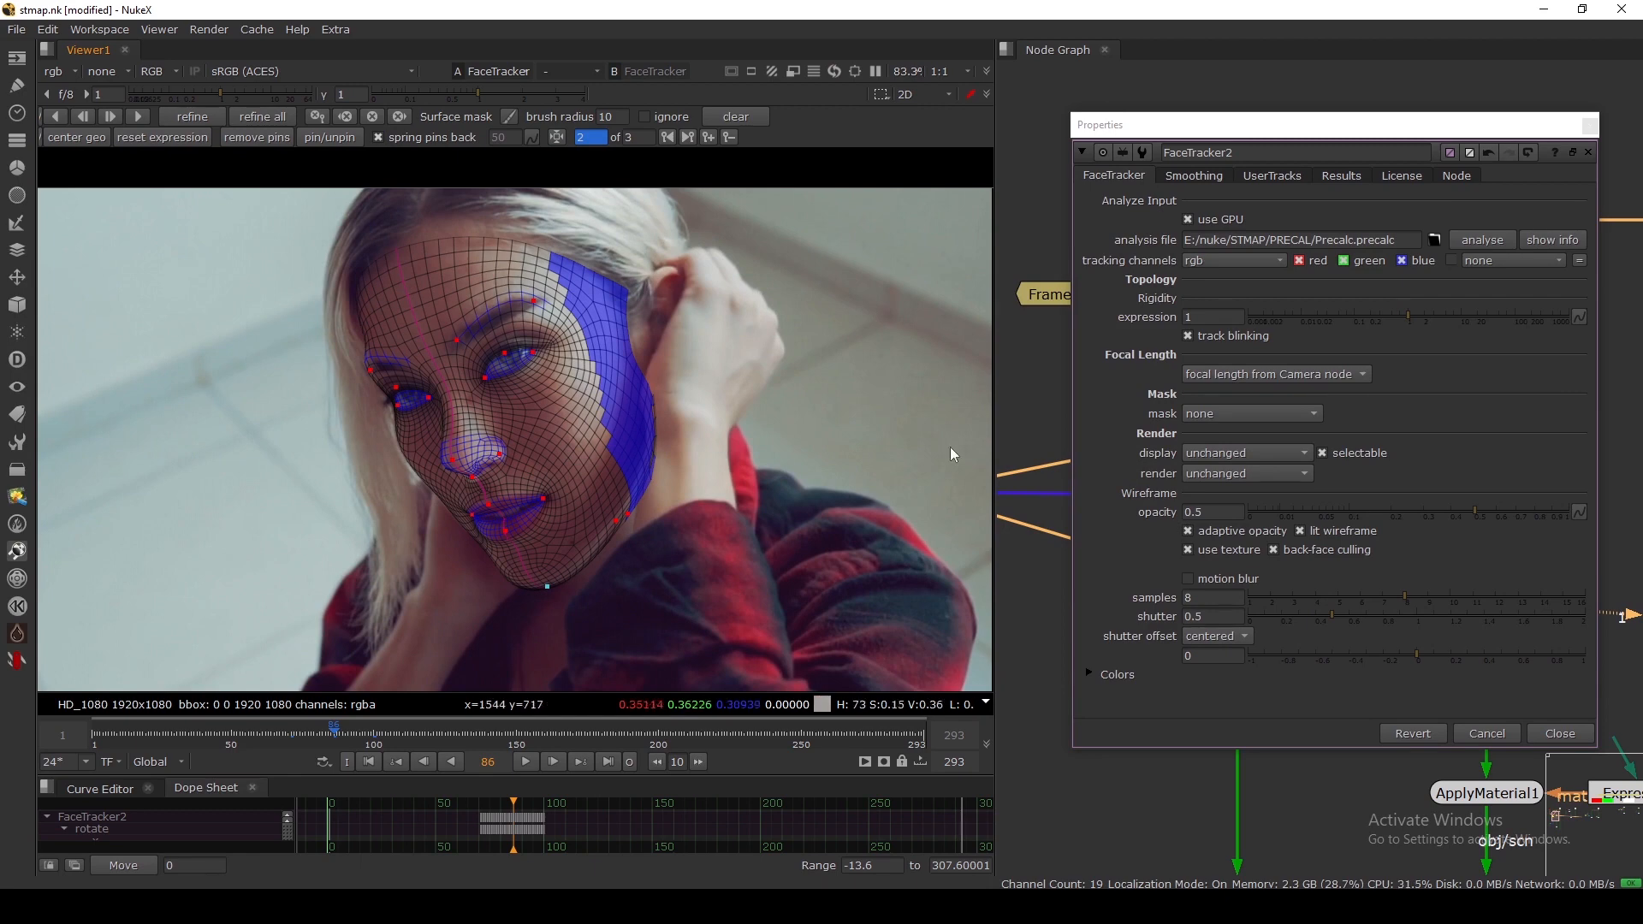
# Step: Close the FaceTracker2 properties and move its node slightly up in the node graph
pyautogui.moveTo(1268, 129); pyautogui.dragTo(968, 114)
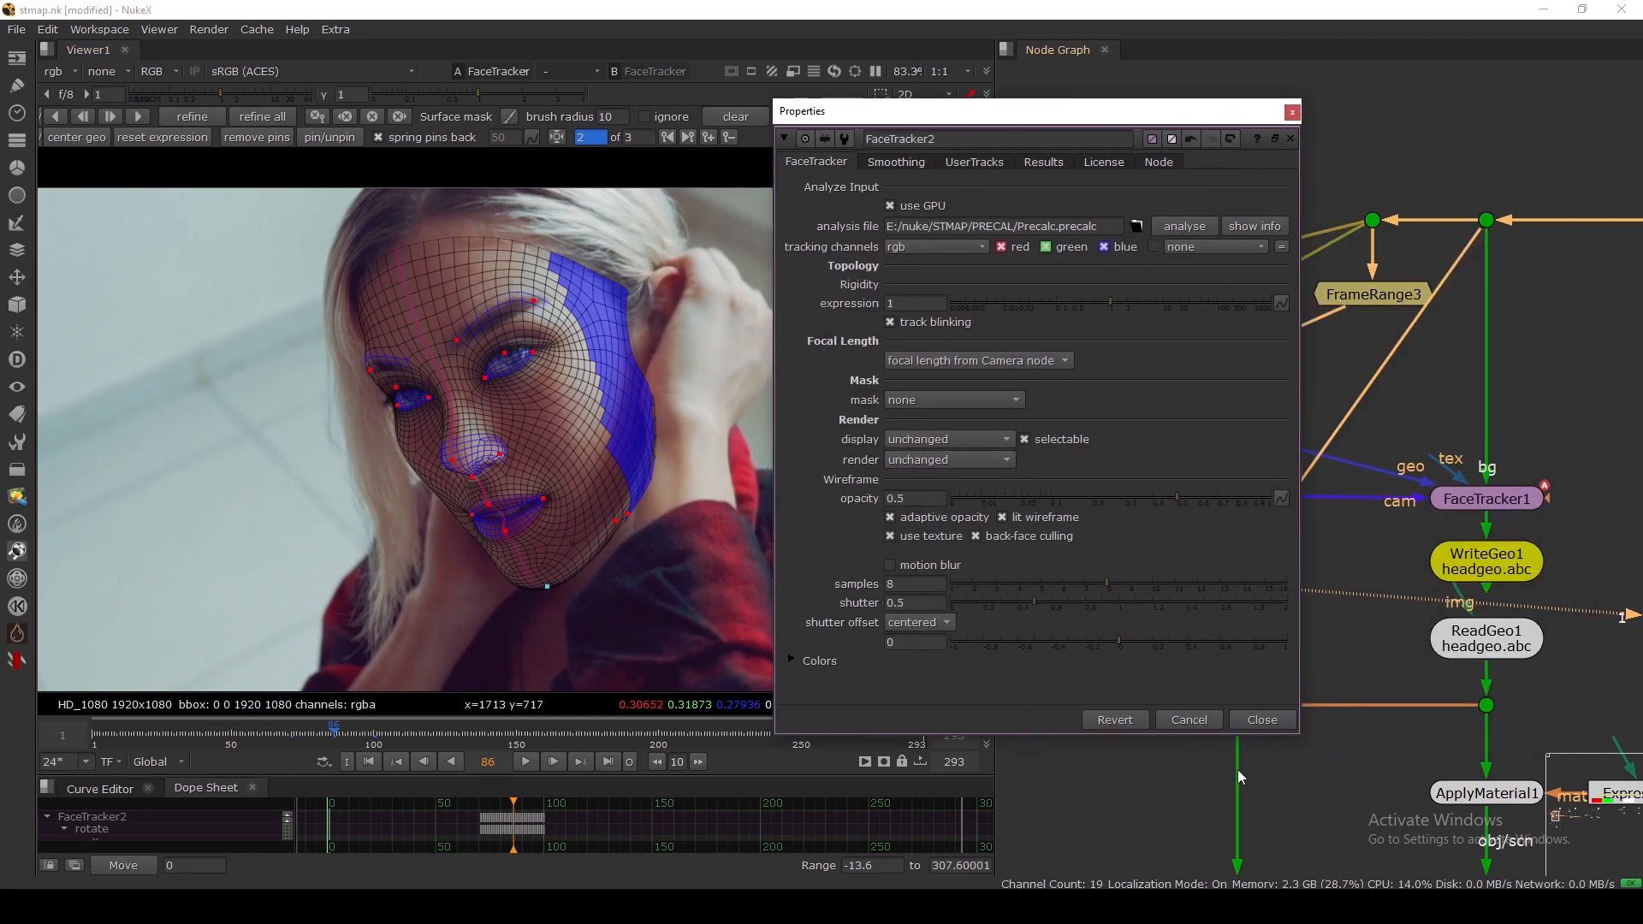
pyautogui.click(1260, 721)
pyautogui.moveTo(1307, 592); pyautogui.dragTo(1277, 612, button='middle')
pyautogui.moveTo(1196, 607); pyautogui.dragTo(1195, 581)
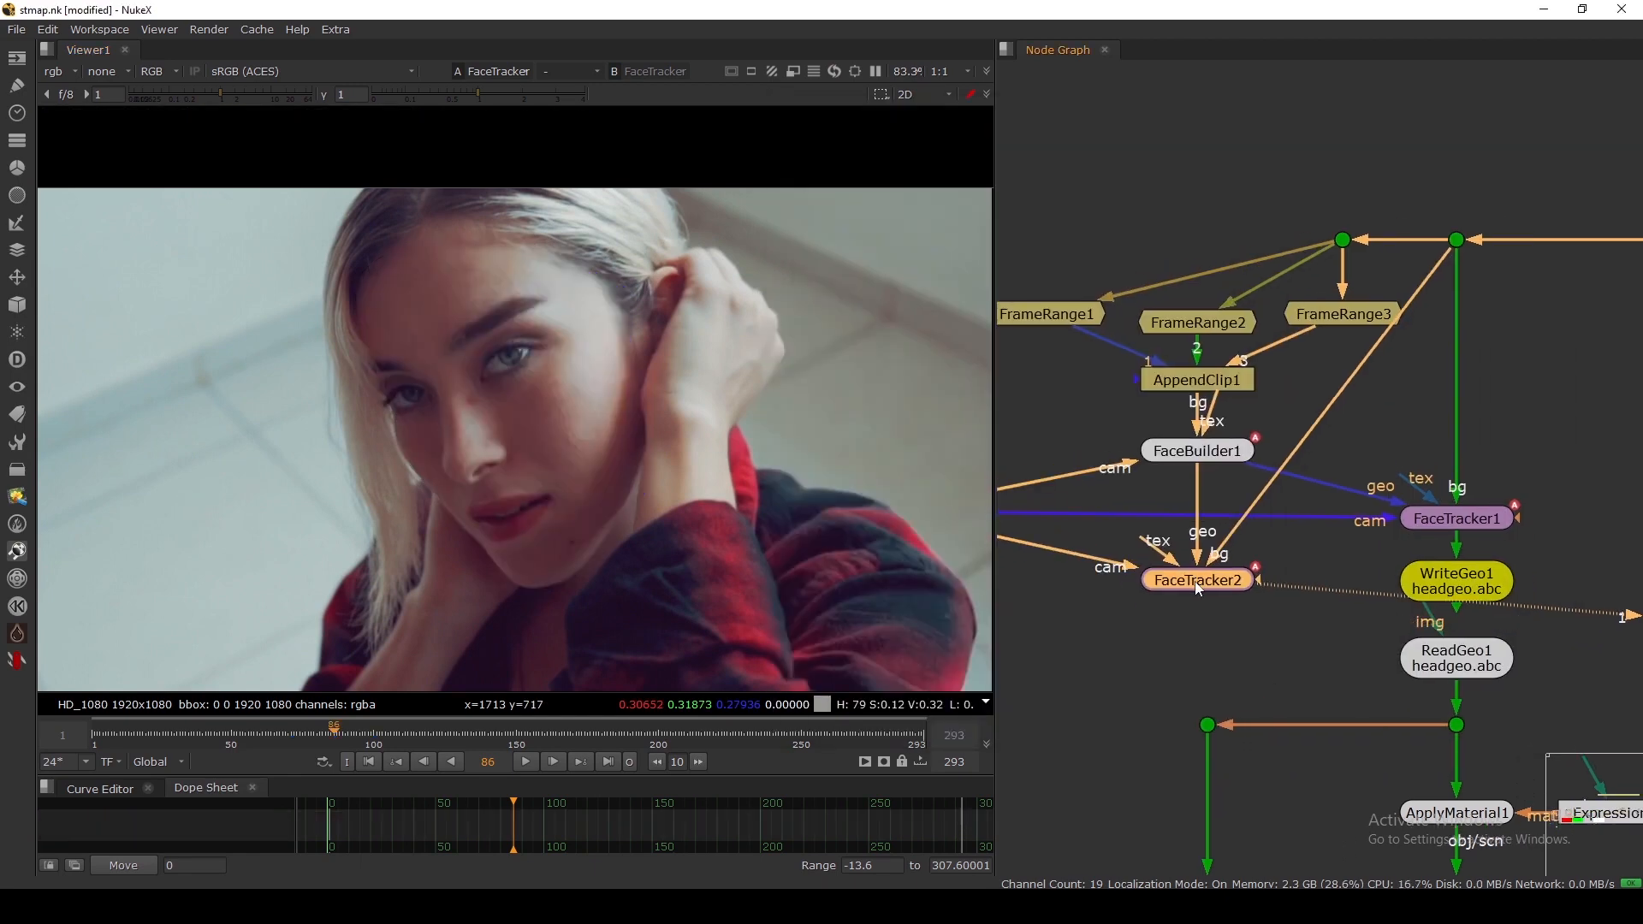
# Step: Reopen the FaceTracker2 properties and examine the tracked face mesh in the 3D view, scrubbing to frame 75
pyautogui.doubleClick(1198, 581)
pyautogui.press('Tab')
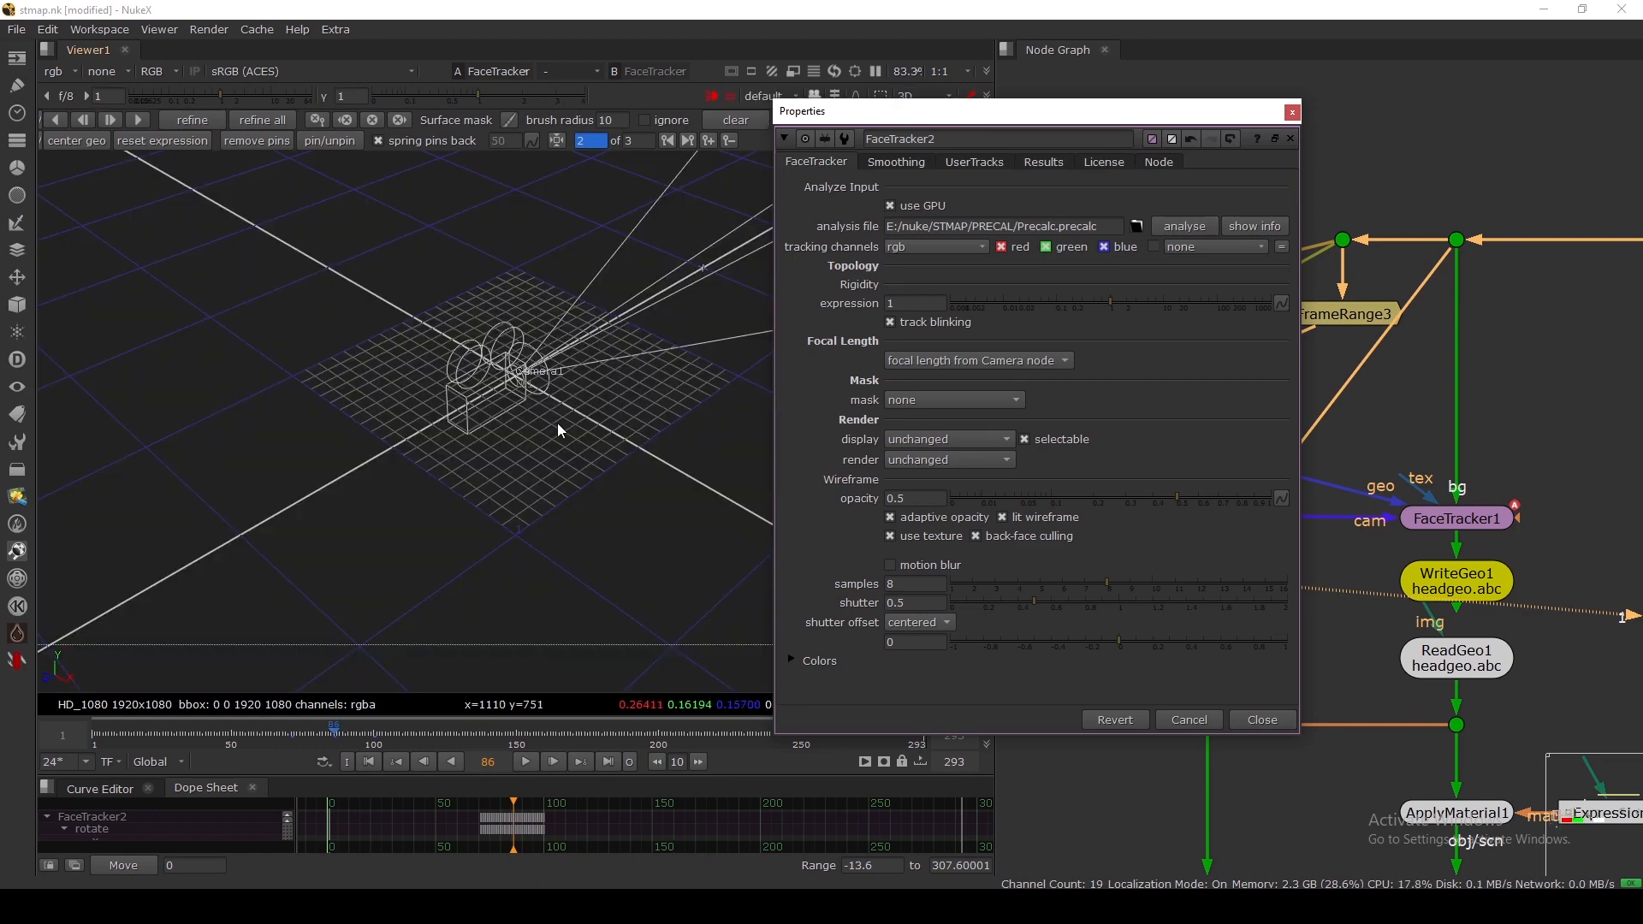
pyautogui.press('f')
pyautogui.scroll(-3, 557, 423)
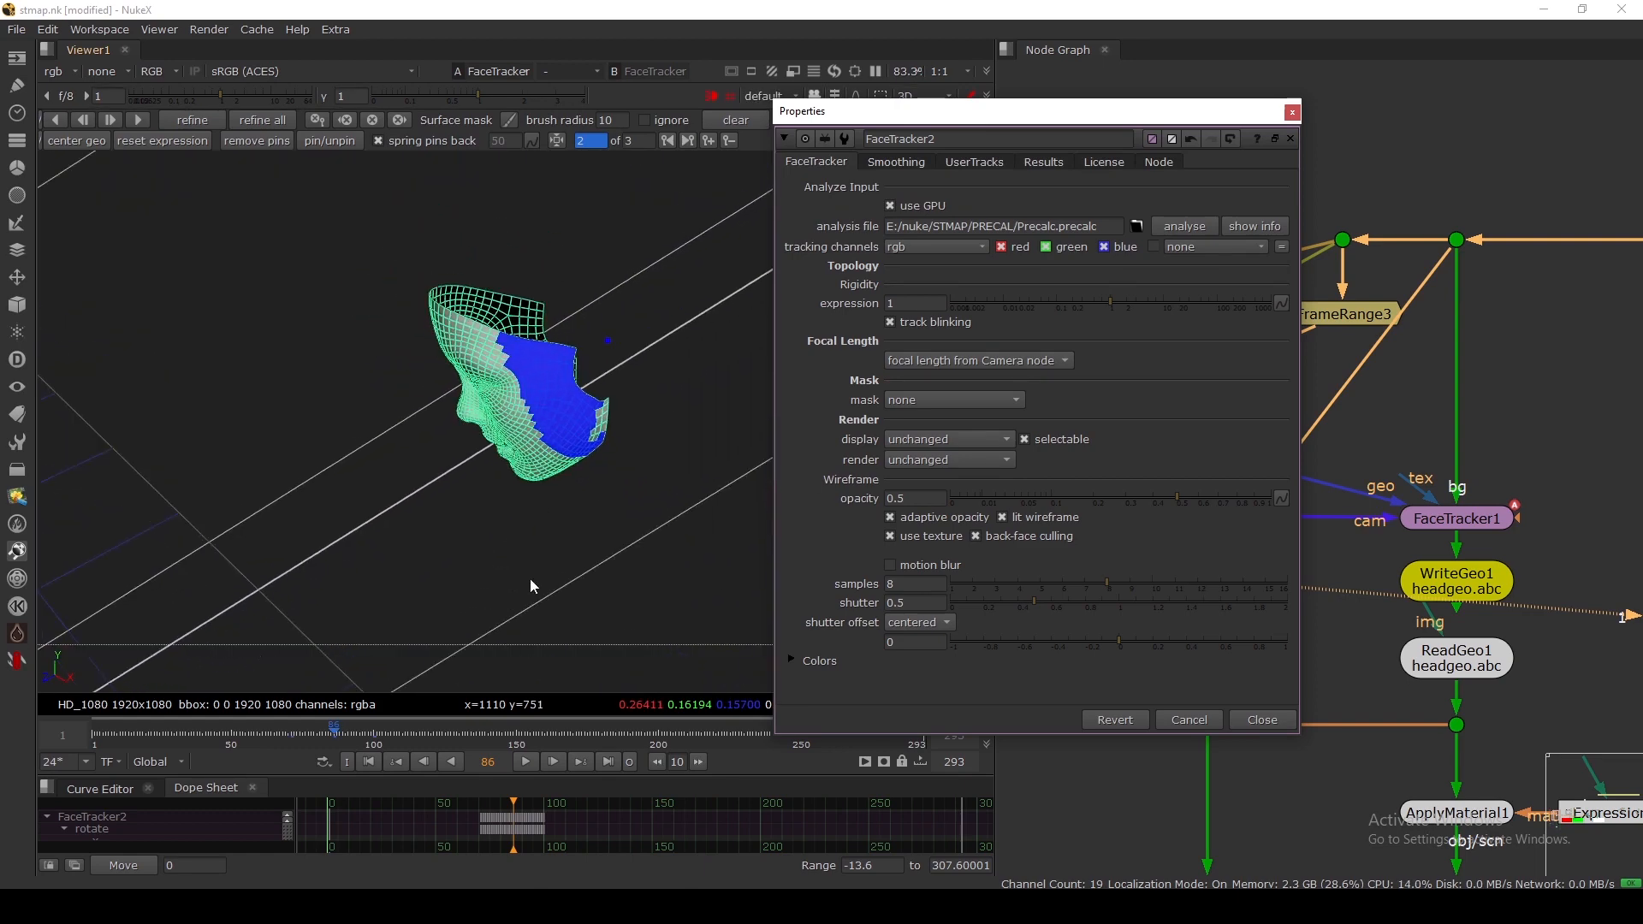
pyautogui.moveTo(378, 728); pyautogui.dragTo(301, 736)
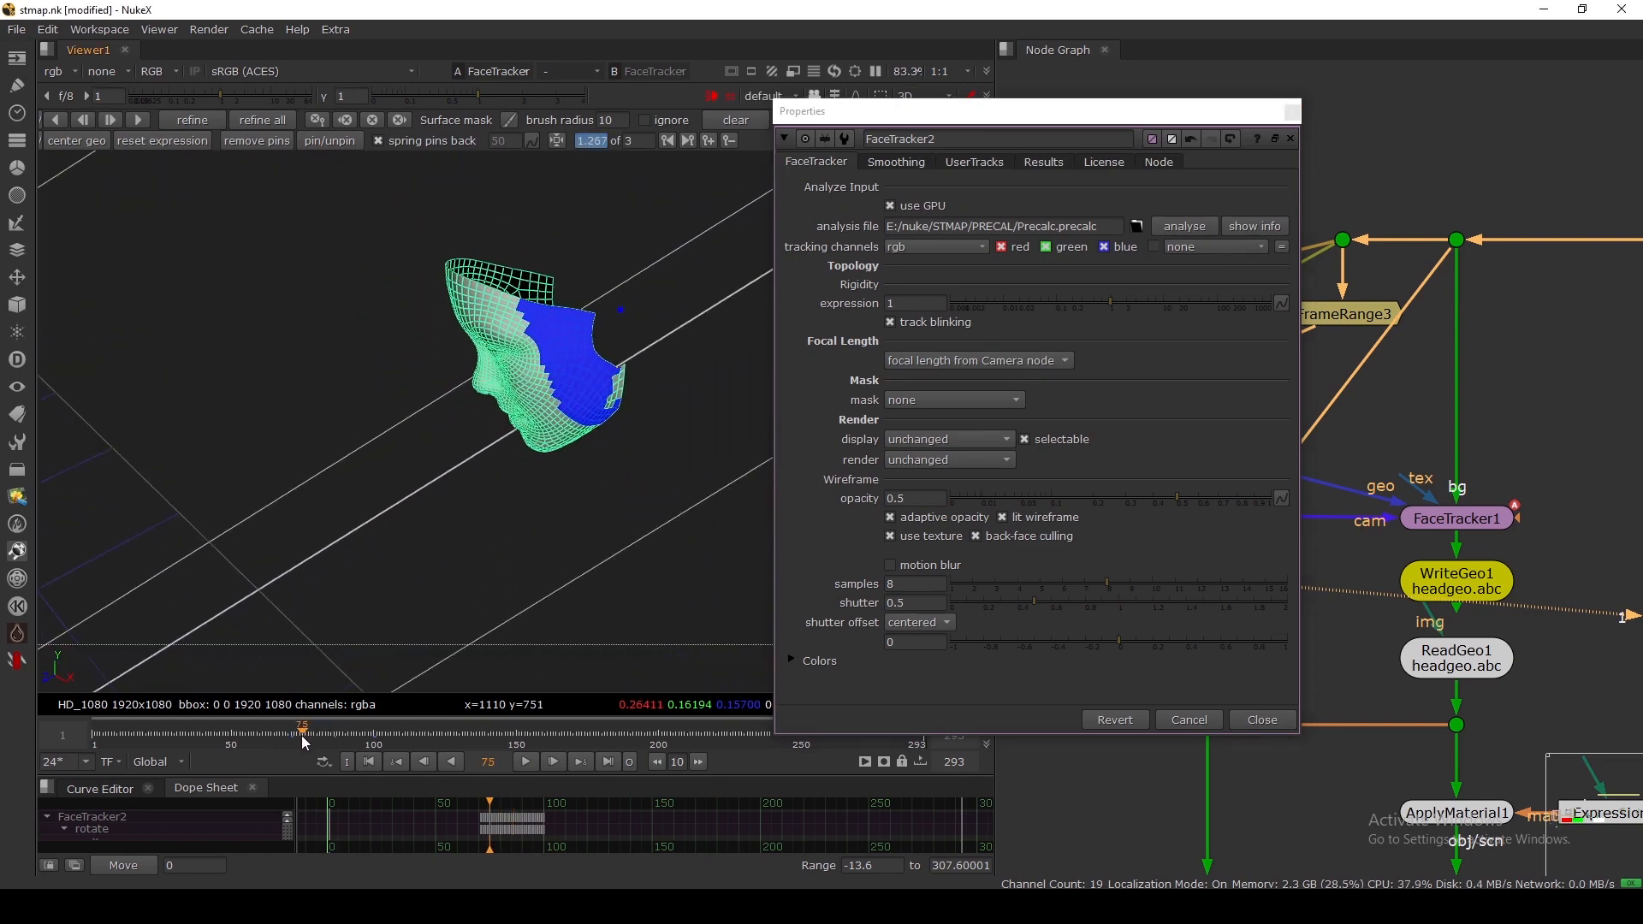
pyautogui.keyDown('ctrl'); pyautogui.moveTo(488, 526); pyautogui.dragTo(702, 209); pyautogui.keyUp('ctrl')
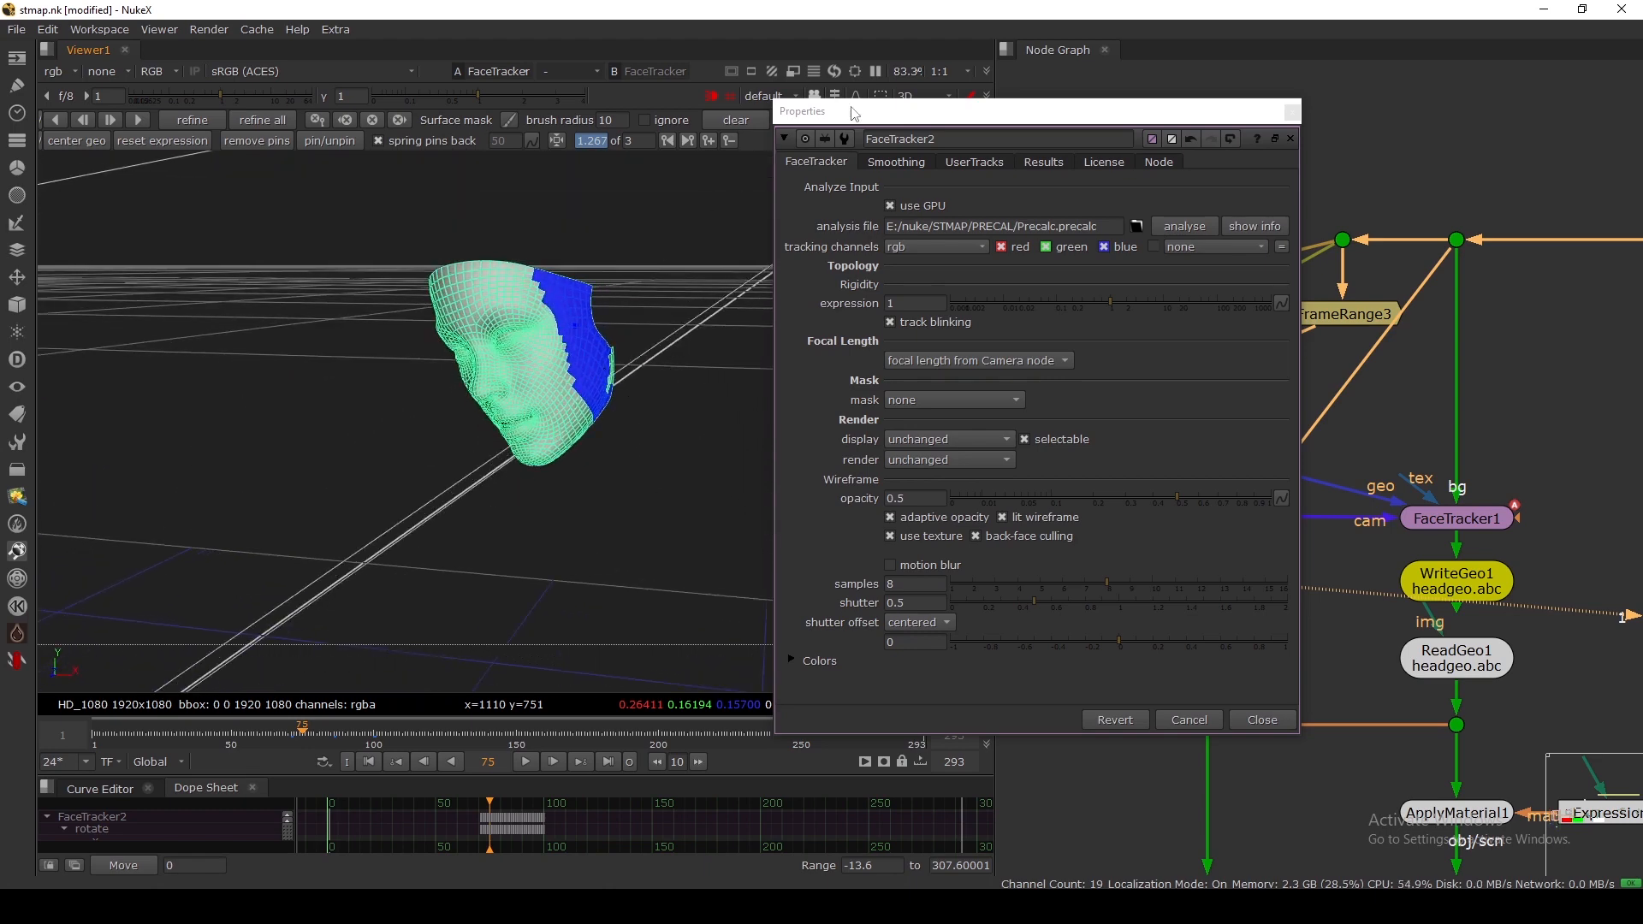
# Step: Look through Camera1 in the 3D view and scrub to frame 85 to check the mesh motion within the frame
pyautogui.moveTo(853, 112); pyautogui.dragTo(1047, 118)
pyautogui.click(767, 96)
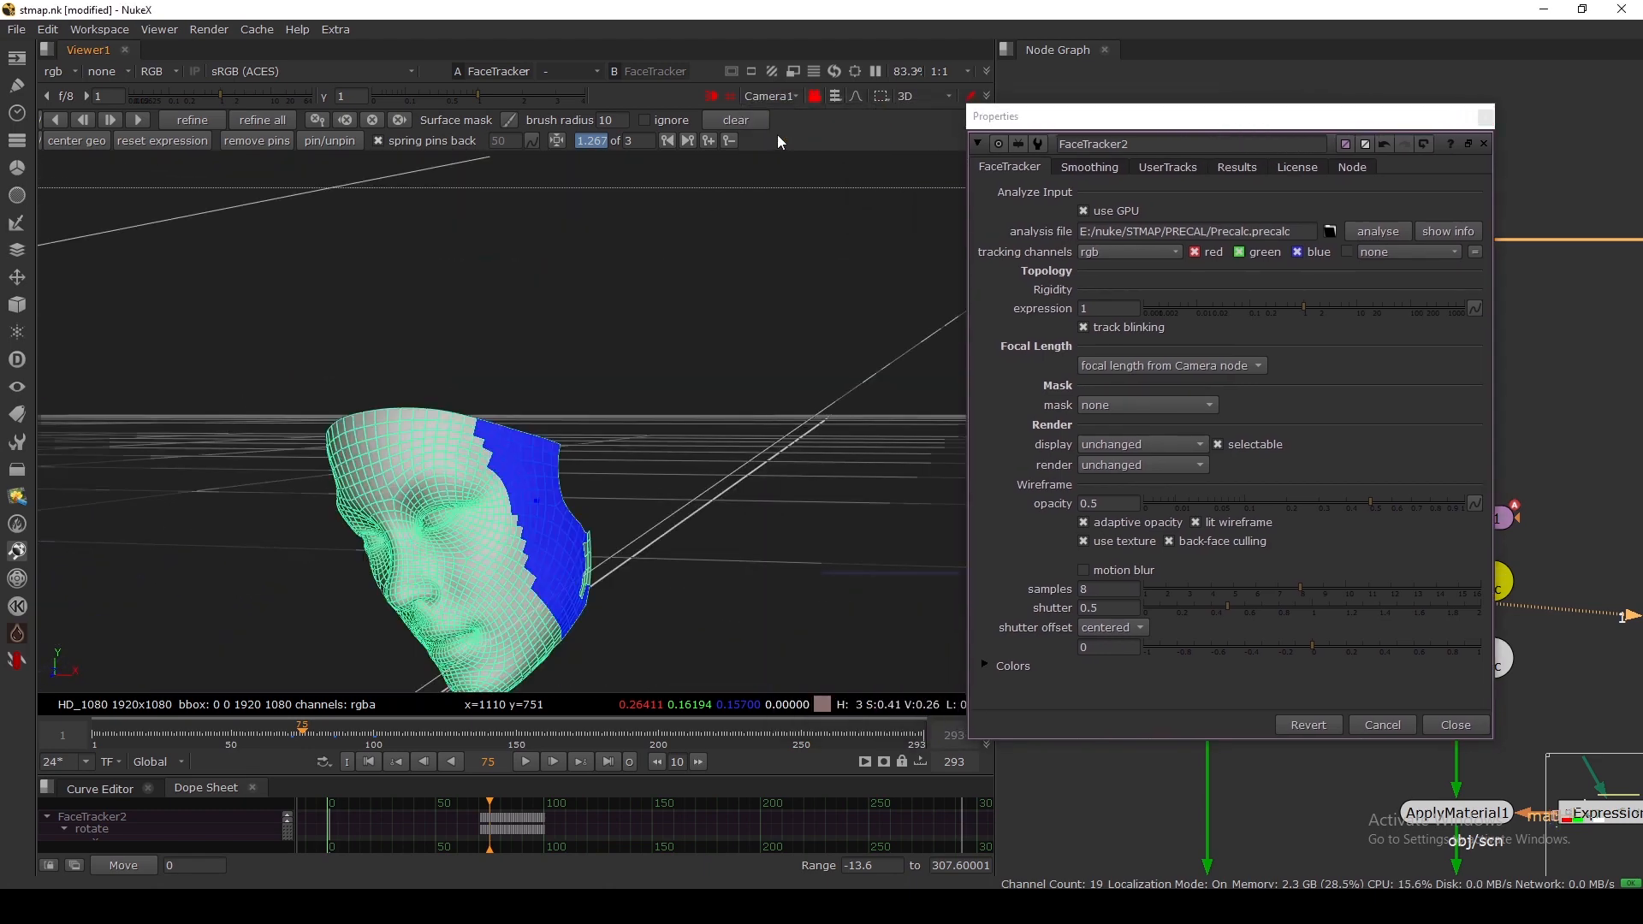
pyautogui.click(777, 135)
pyautogui.scroll(-3, 561, 532)
pyautogui.scroll(2, 561, 539)
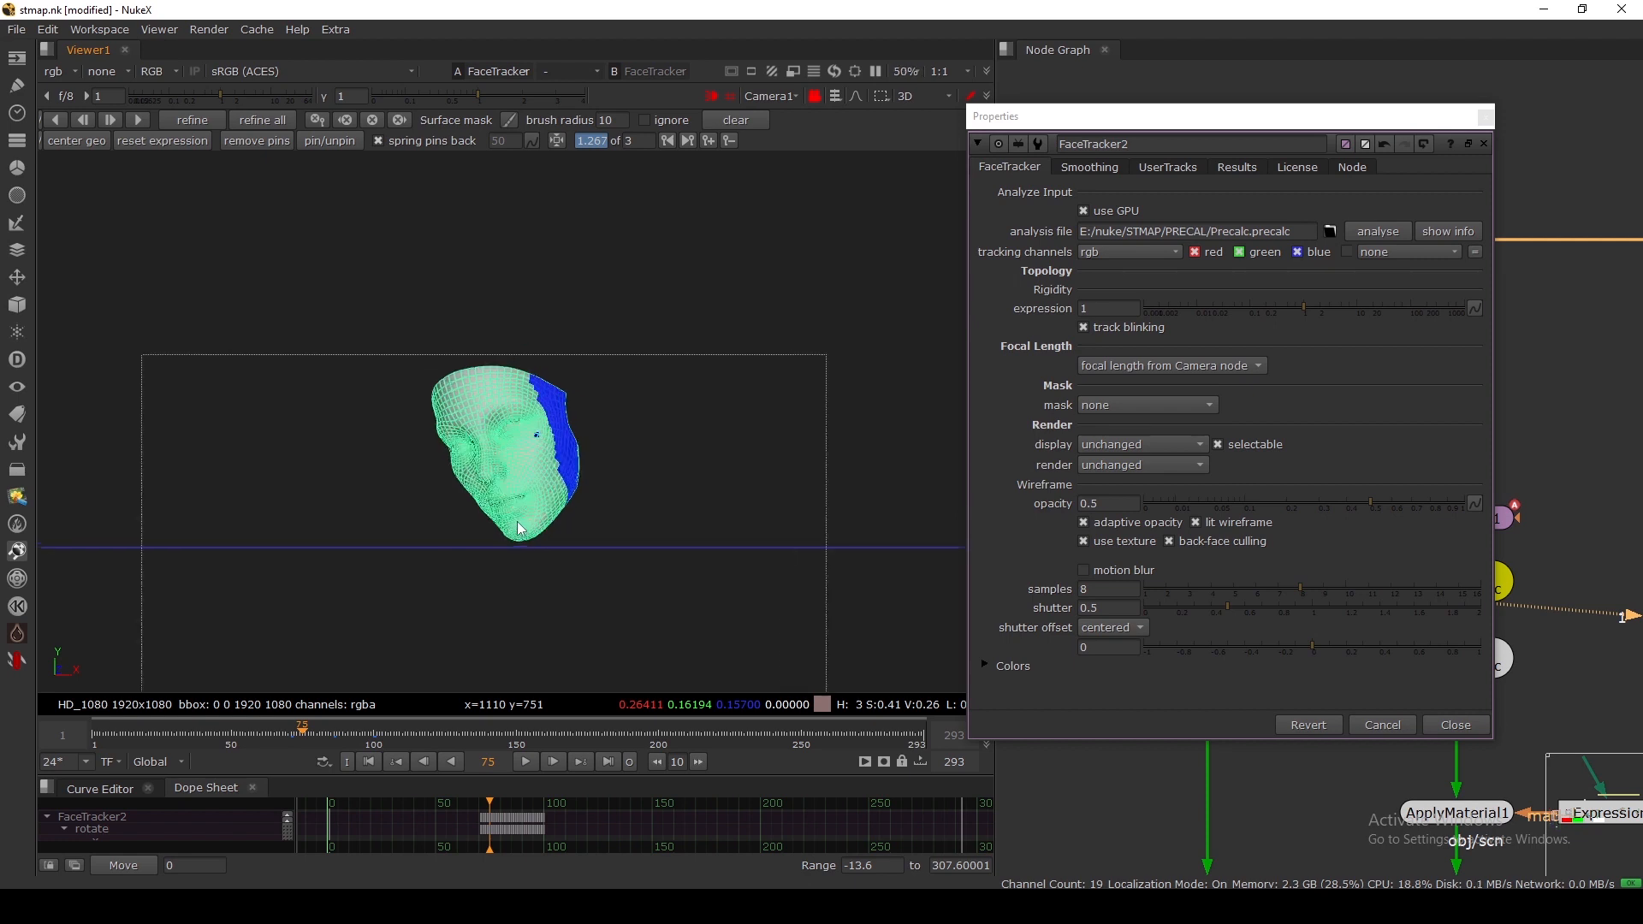
pyautogui.moveTo(563, 542); pyautogui.dragTo(563, 394, button='middle')
pyautogui.scroll(-2, 565, 395)
pyautogui.moveTo(295, 736); pyautogui.dragTo(331, 743)
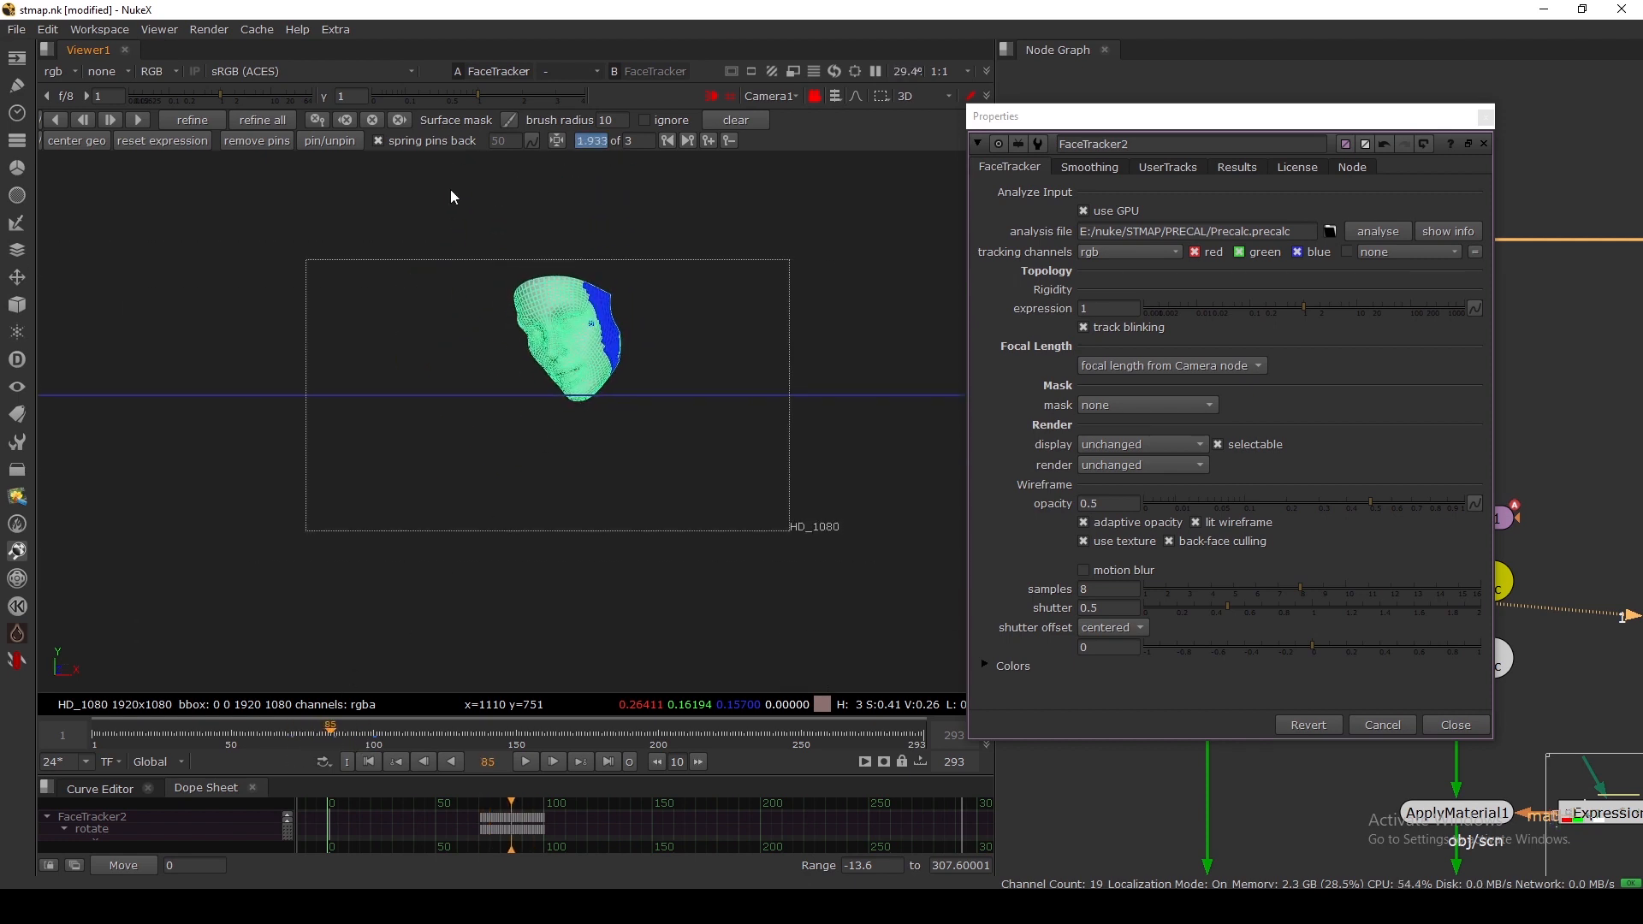
# Step: Return the 3D view to the default camera and close the FaceTracker2 properties
pyautogui.press('f')
pyautogui.click(792, 97)
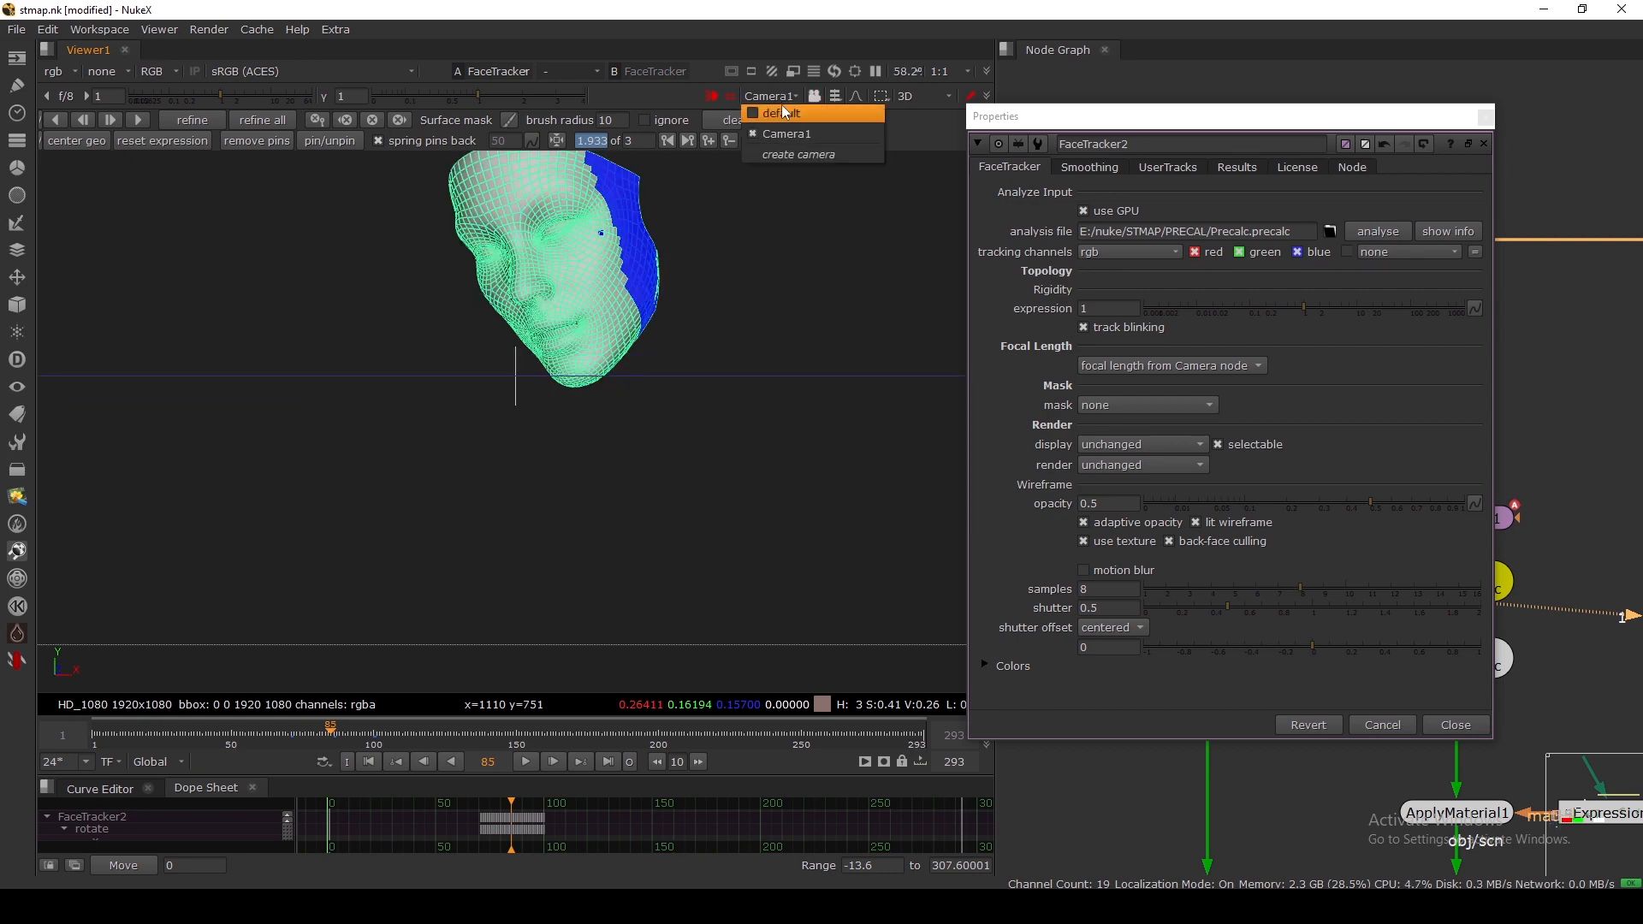
pyautogui.click(804, 120)
pyautogui.click(1487, 117)
# Step: Move the FaceTracker2 node out of BackdropNode3 into the empty area beside it
pyautogui.scroll(-10, 1449, 356)
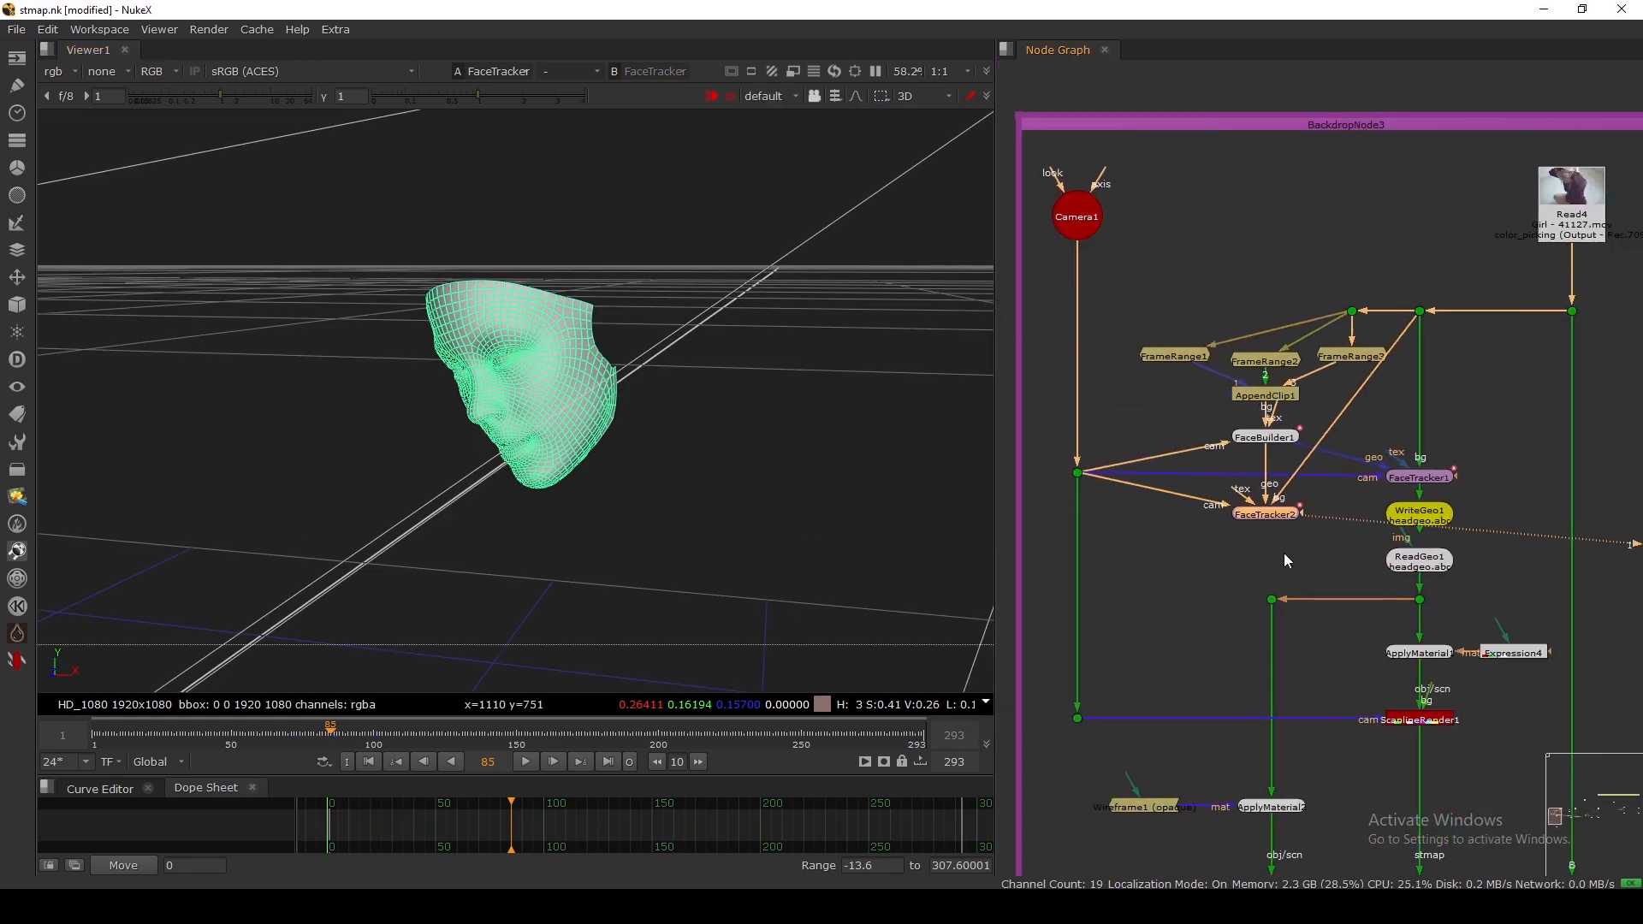
pyautogui.moveTo(1185, 552); pyautogui.dragTo(1065, 569)
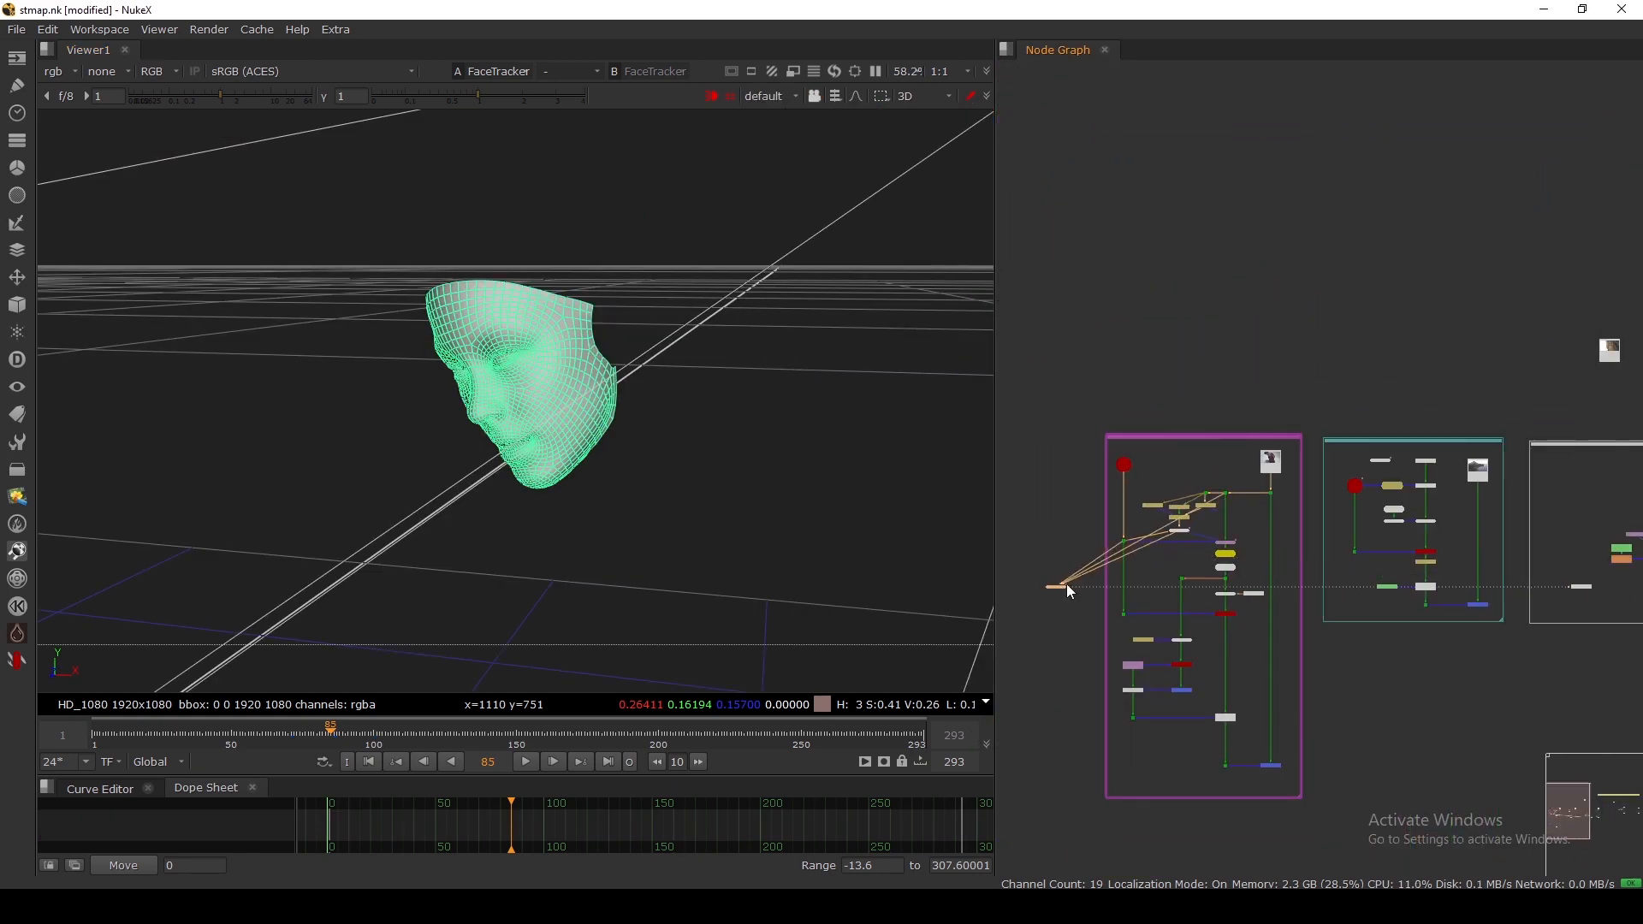
pyautogui.scroll(8, 1174, 551)
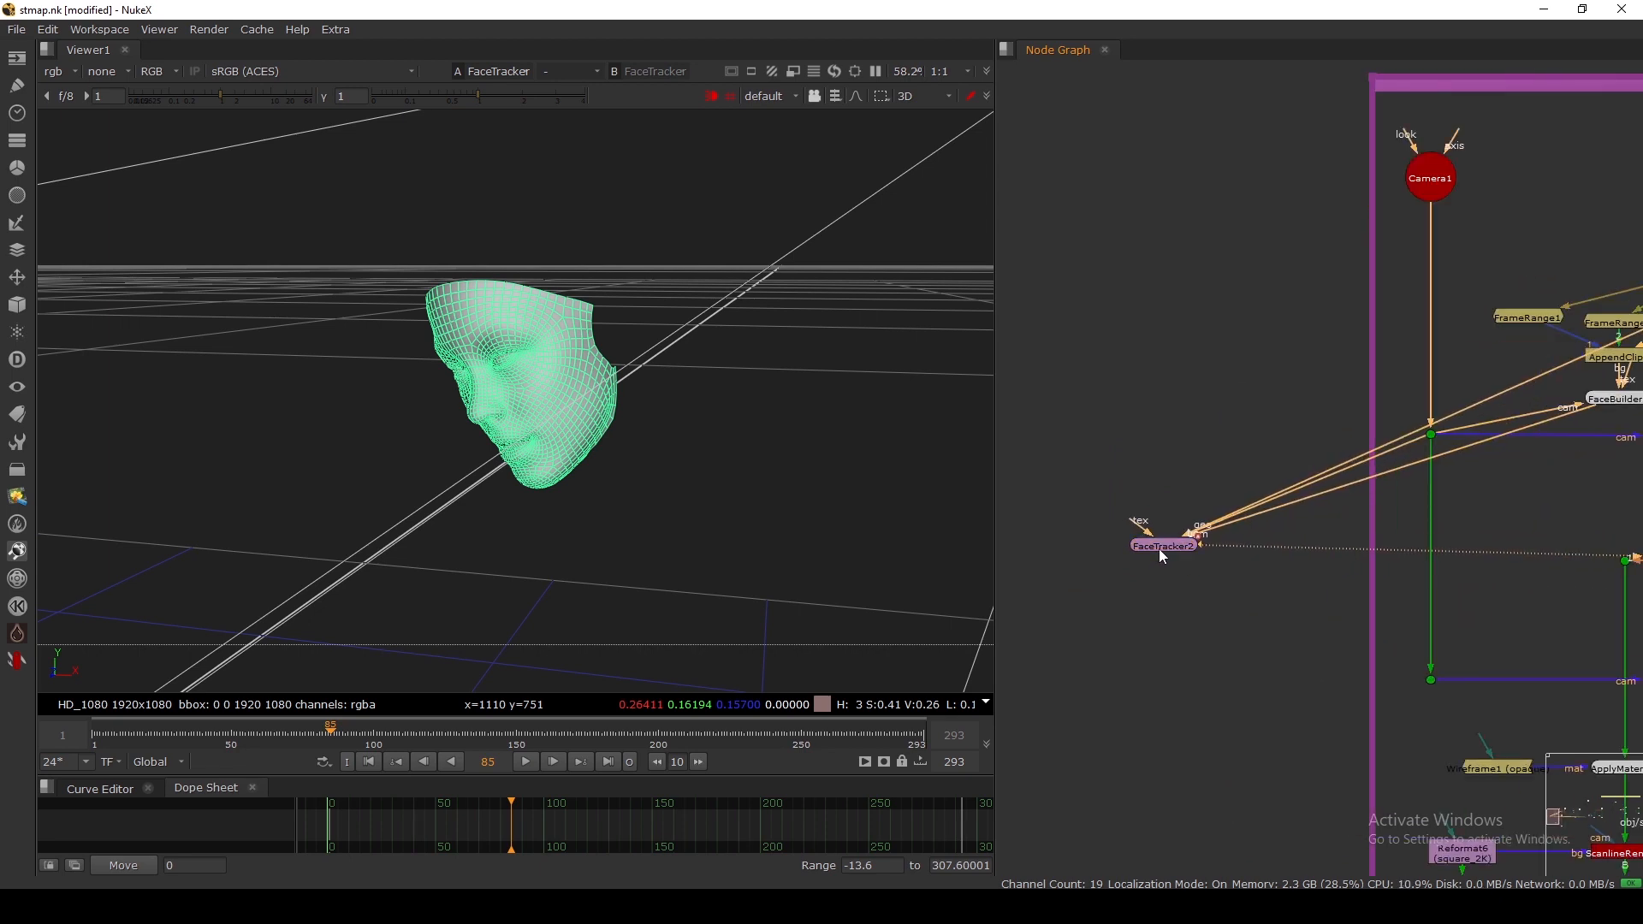
# Step: Add a Scene node connected to FaceTracker2, place it just below, and close its properties
pyautogui.press('Tab')
pyautogui.write('scene')
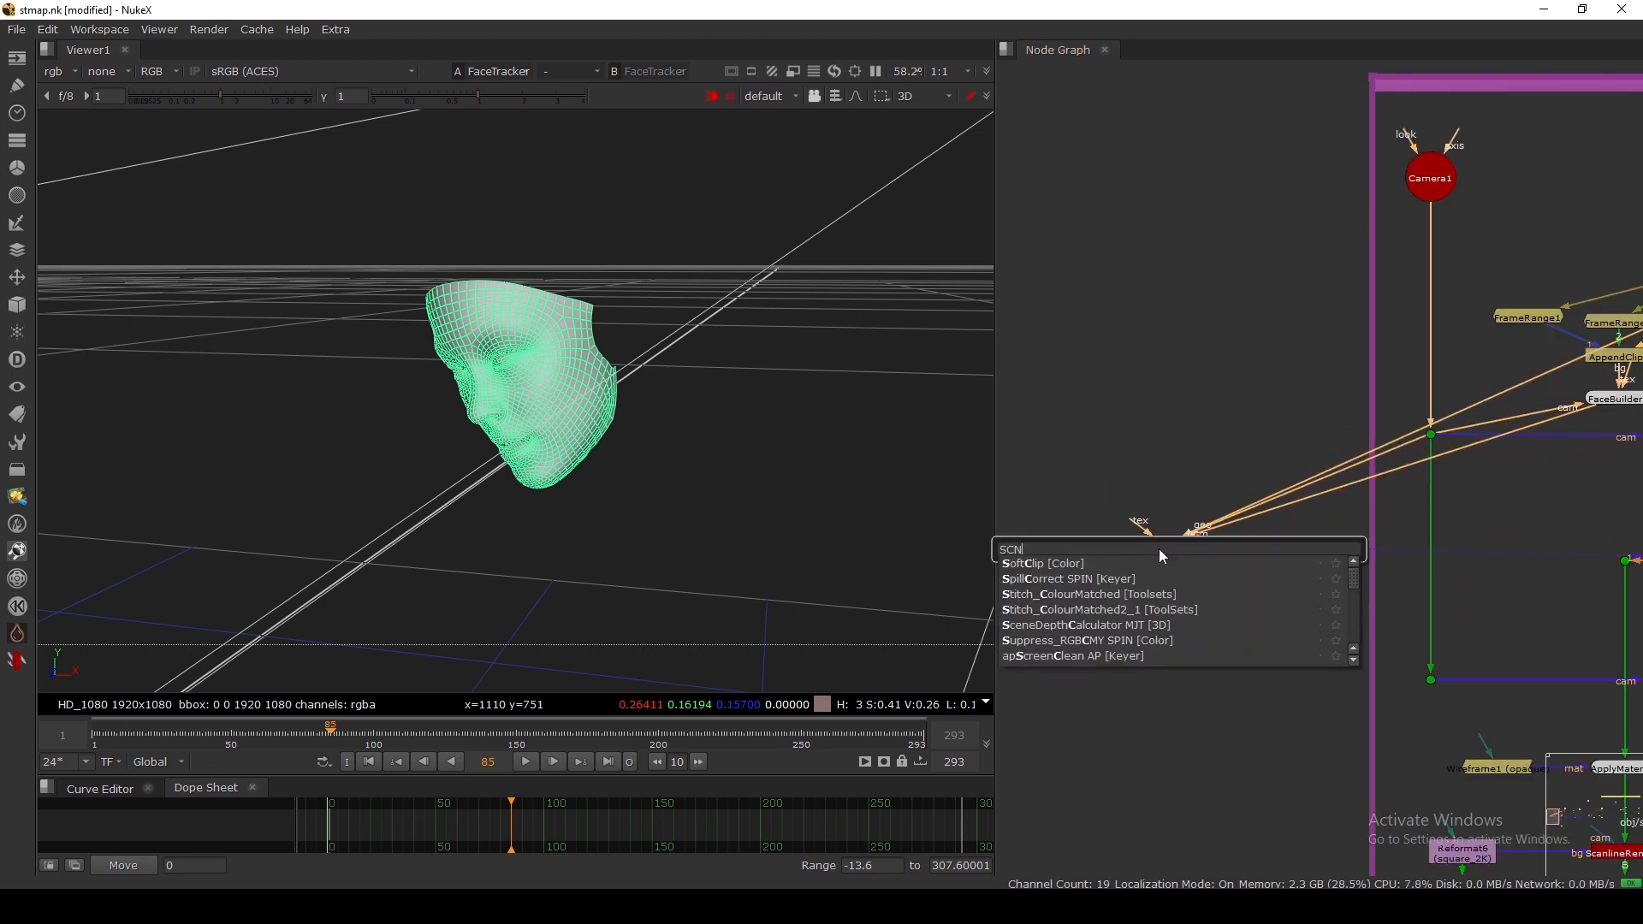
pyautogui.press('Return')
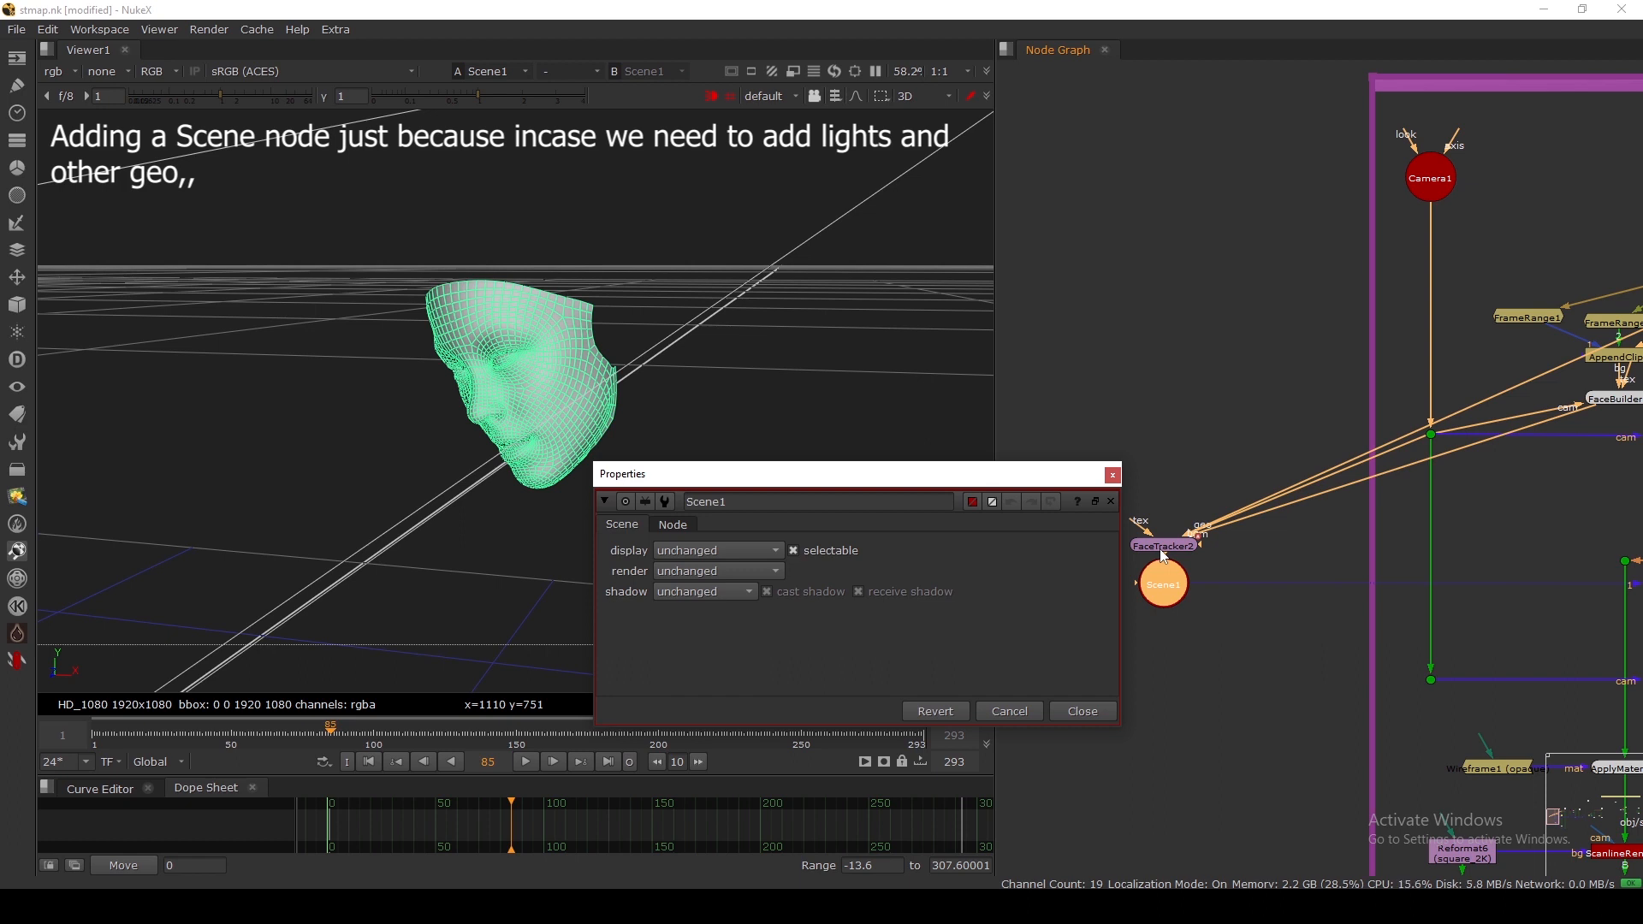
pyautogui.moveTo(1160, 565); pyautogui.dragTo(1161, 581)
pyautogui.click(1146, 510)
pyautogui.click(1112, 476)
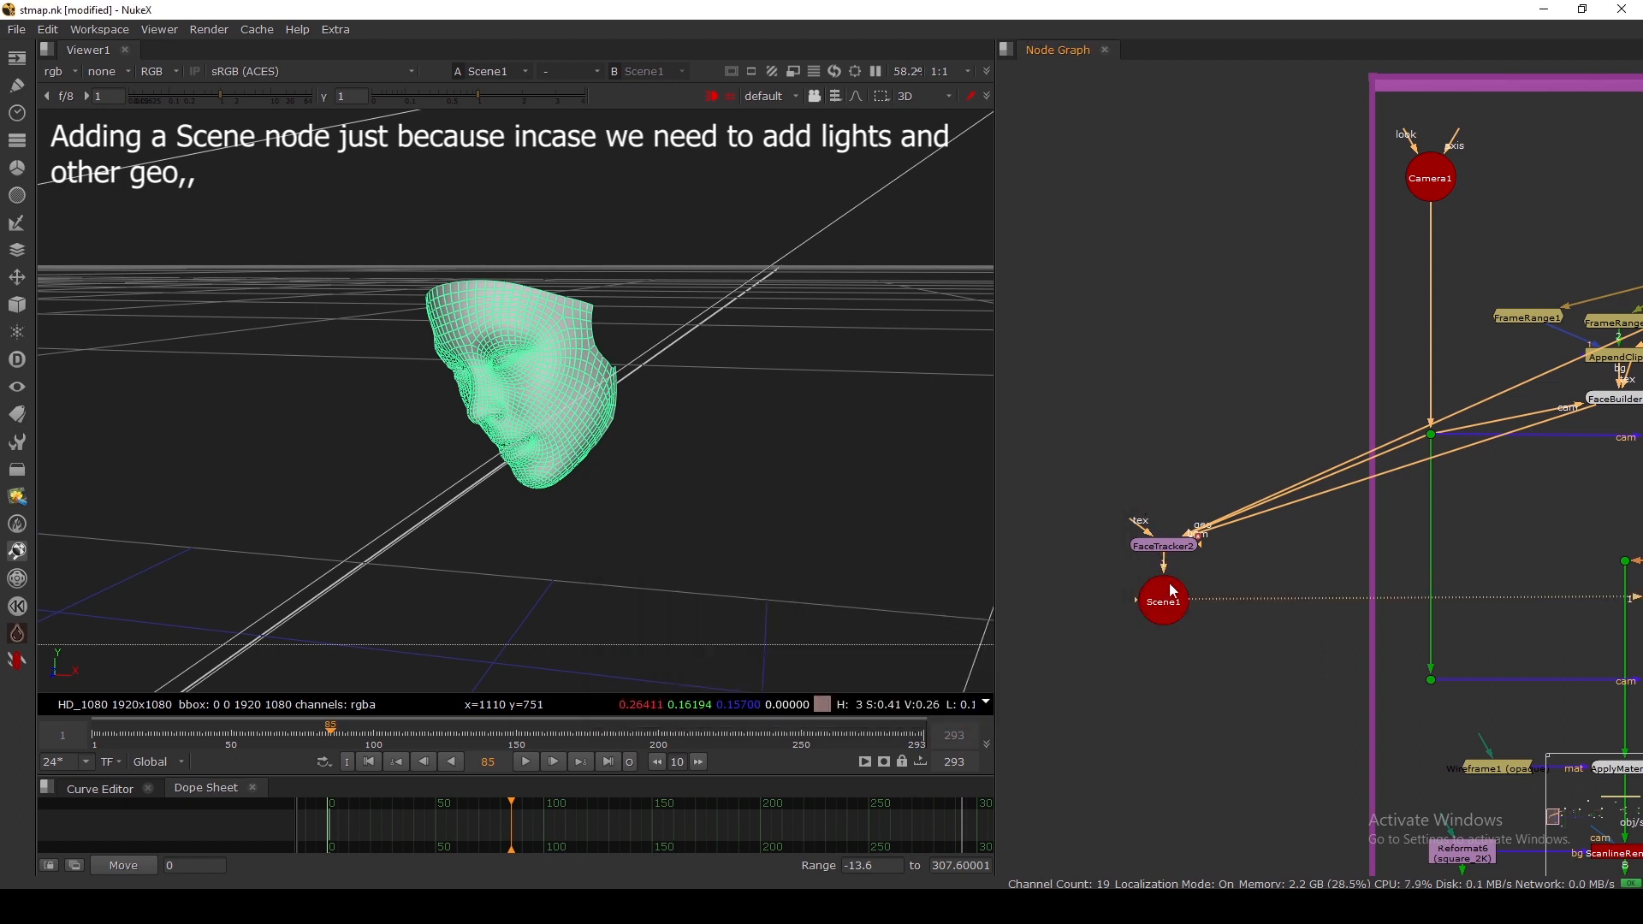
# Step: Add a ScanlineRender node beside the Scene node
pyautogui.press('Tab')
pyautogui.write('SCANLI')
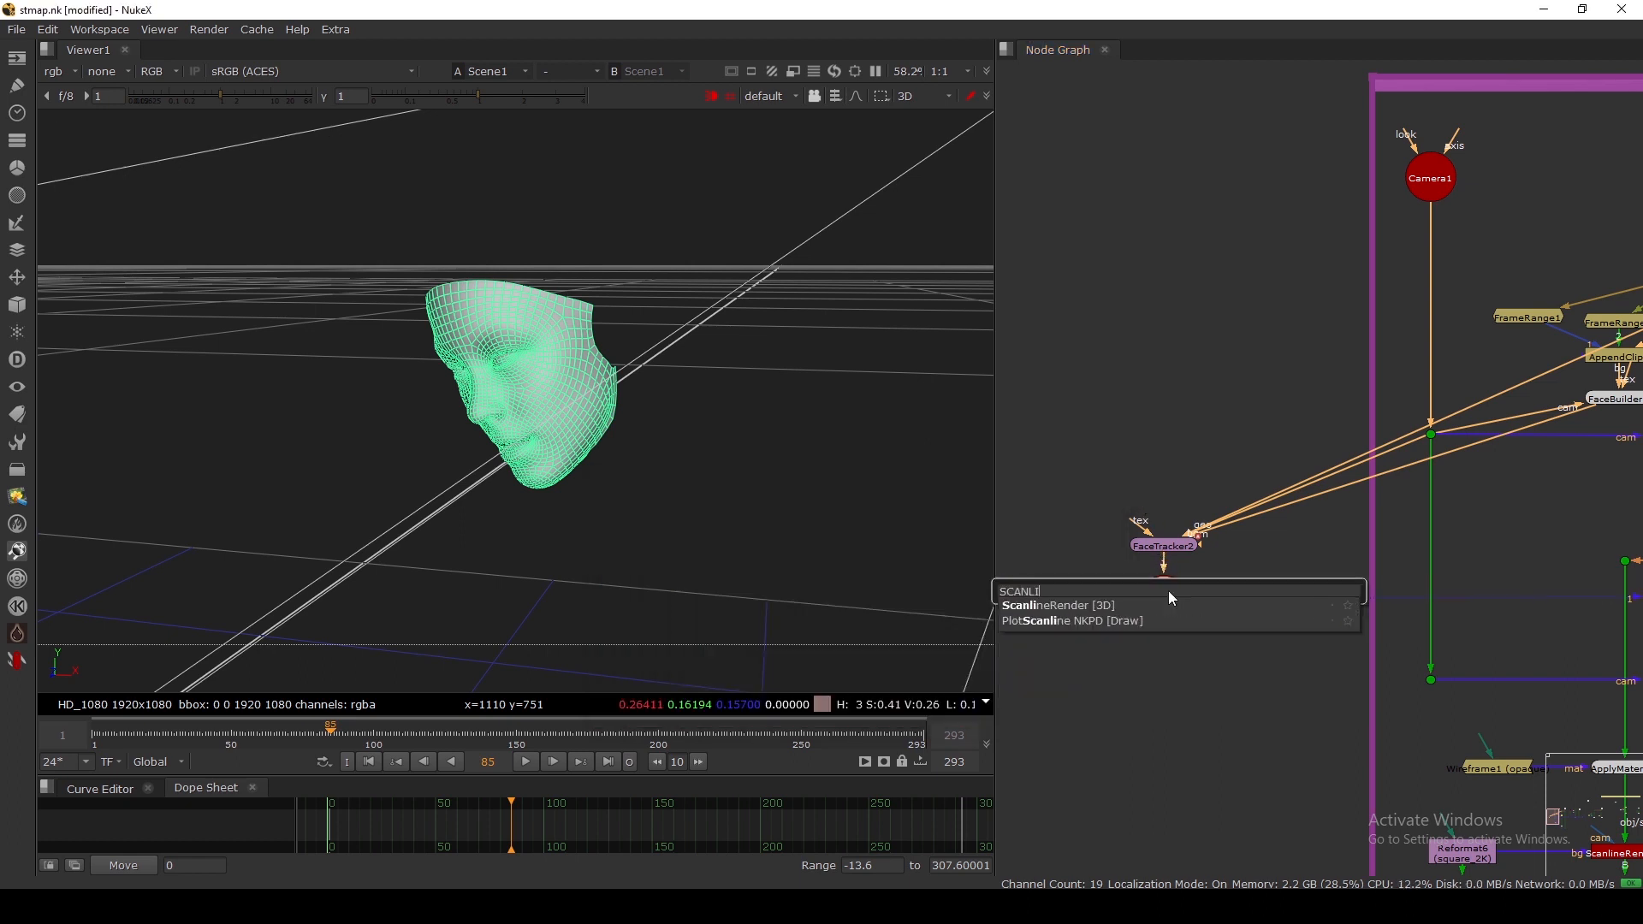
pyautogui.press('Down')
pyautogui.press('Return')
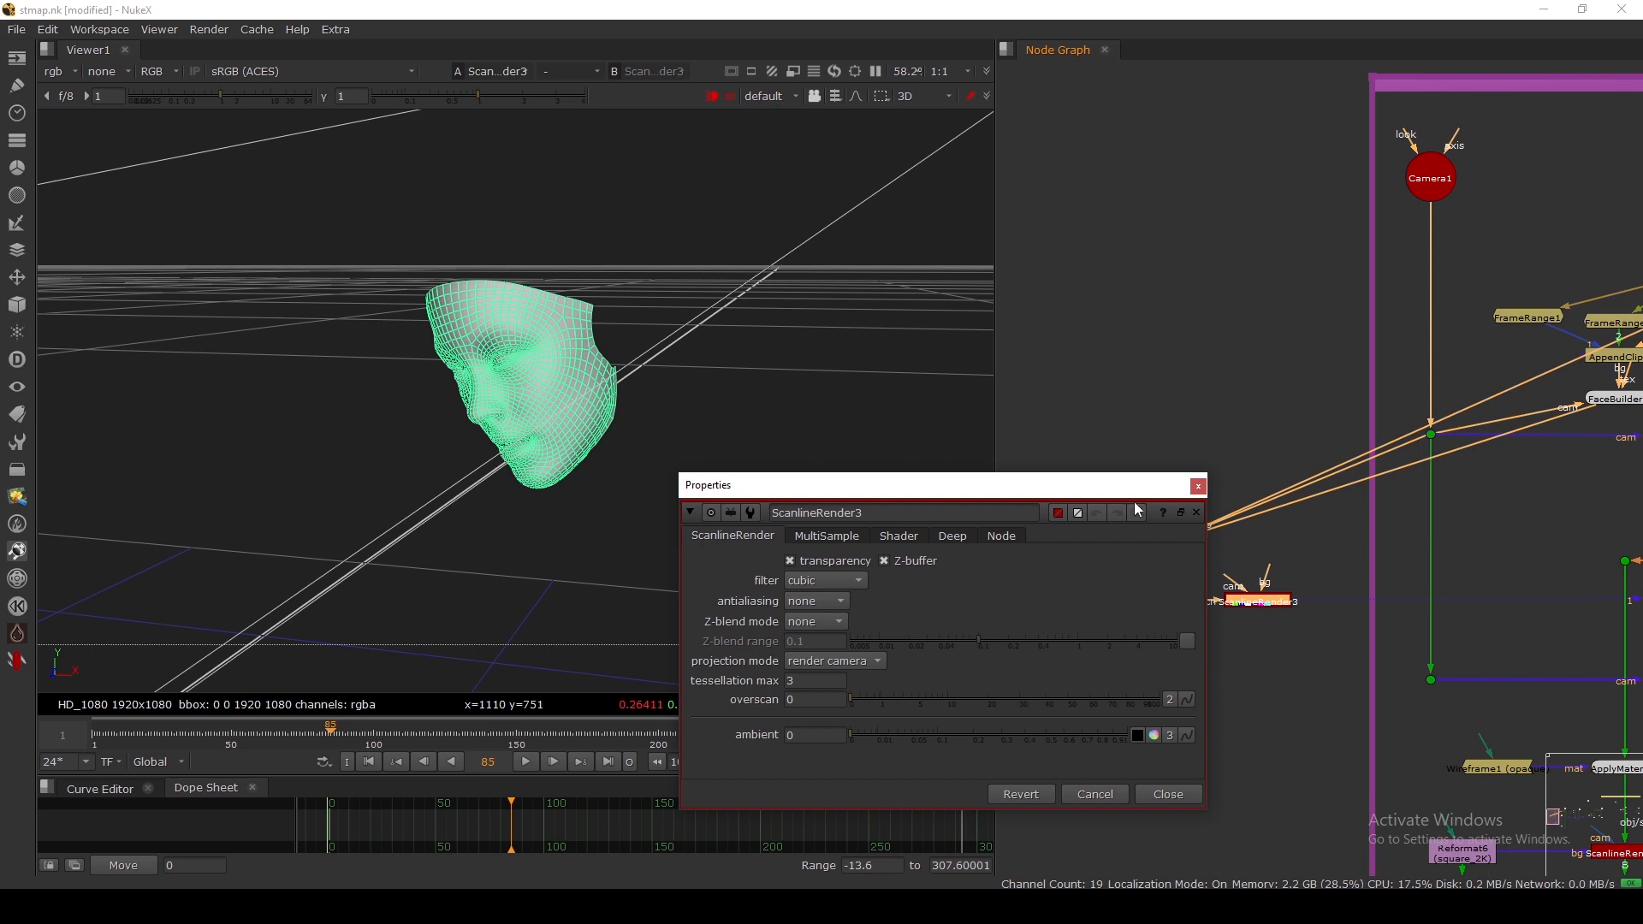
# Step: Close the ScanlineRender3 properties, connect its camera input to the Camera1 branch, and position the node below Scene1
pyautogui.click(1186, 511)
pyautogui.moveTo(1228, 589); pyautogui.dragTo(1431, 681)
pyautogui.moveTo(1183, 751); pyautogui.dragTo(1264, 607, button='middle')
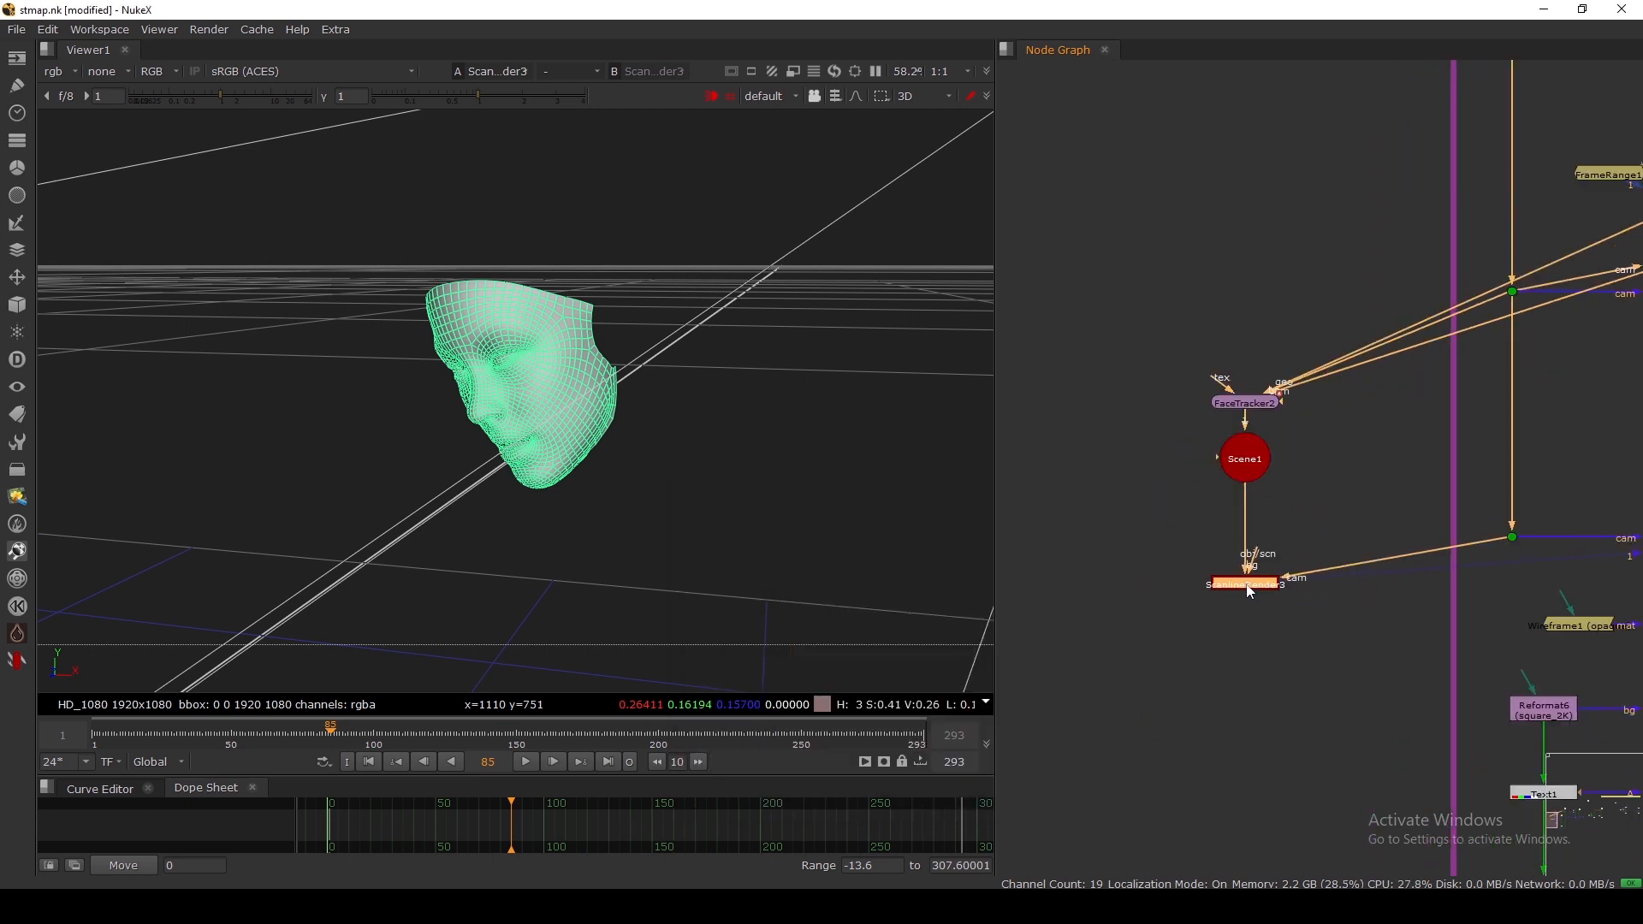
pyautogui.moveTo(1250, 590); pyautogui.dragTo(1250, 574)
# Step: Display the ScanlineRender3 output in the 2D viewer, checking the node's properties and closing them
pyautogui.press('1')
pyautogui.press('Tab')
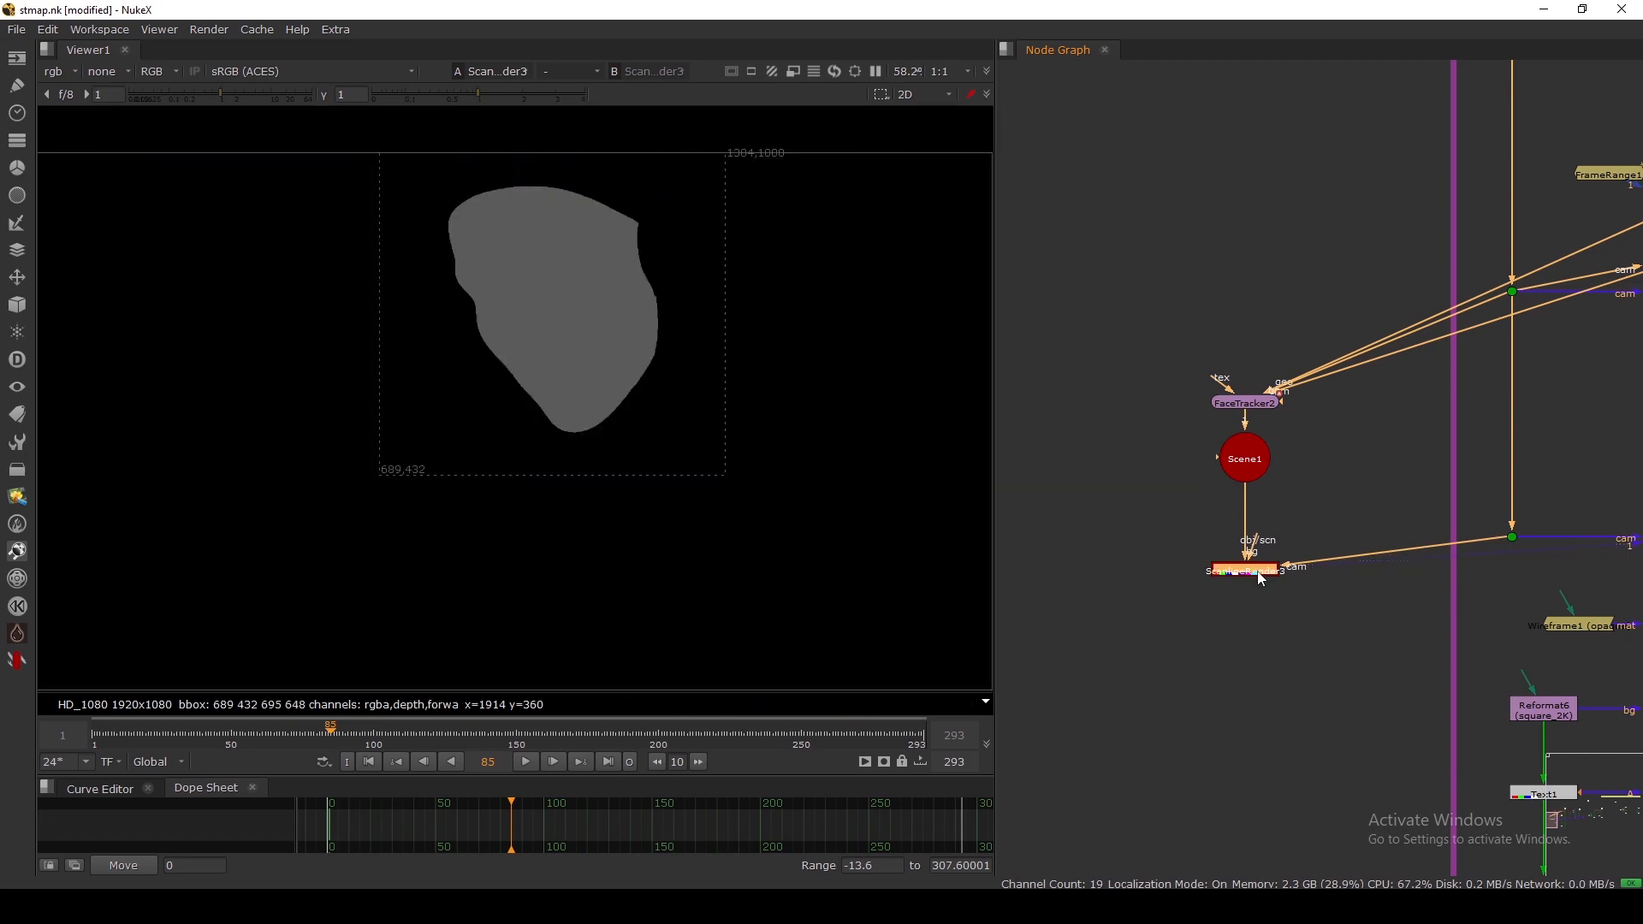
pyautogui.doubleClick(1261, 579)
pyautogui.moveTo(820, 501); pyautogui.dragTo(864, 371)
pyautogui.click(1205, 665)
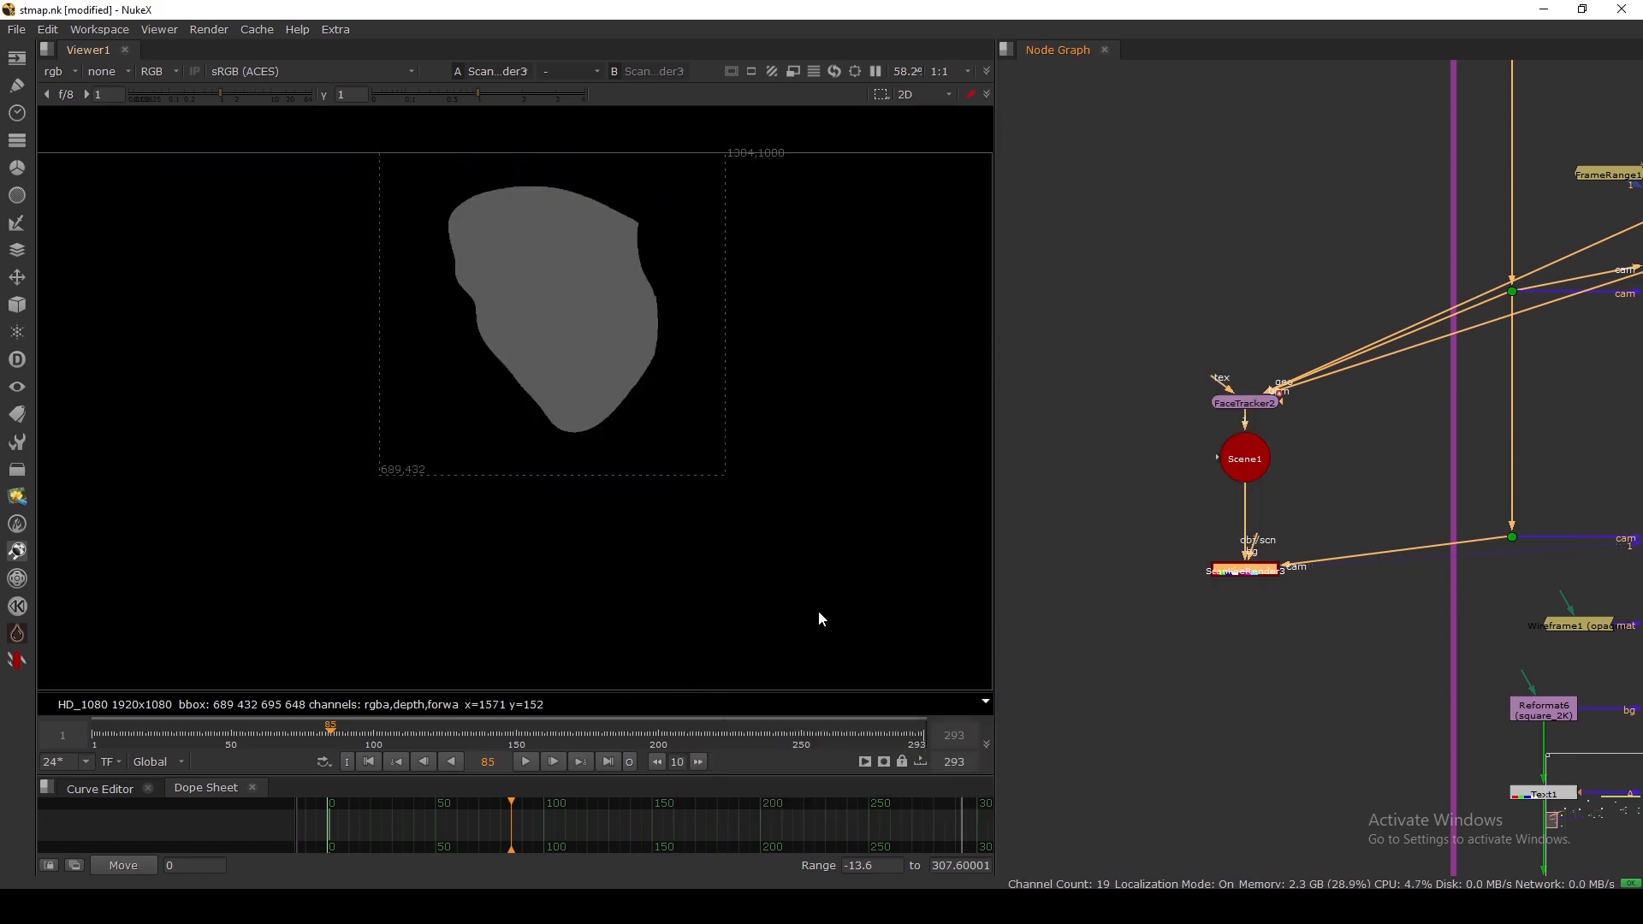
# Step: Limit the viewer playback range to the FaceTracker2 keyframes, frames 71 to 100, and play back the render
pyautogui.doubleClick(1245, 403)
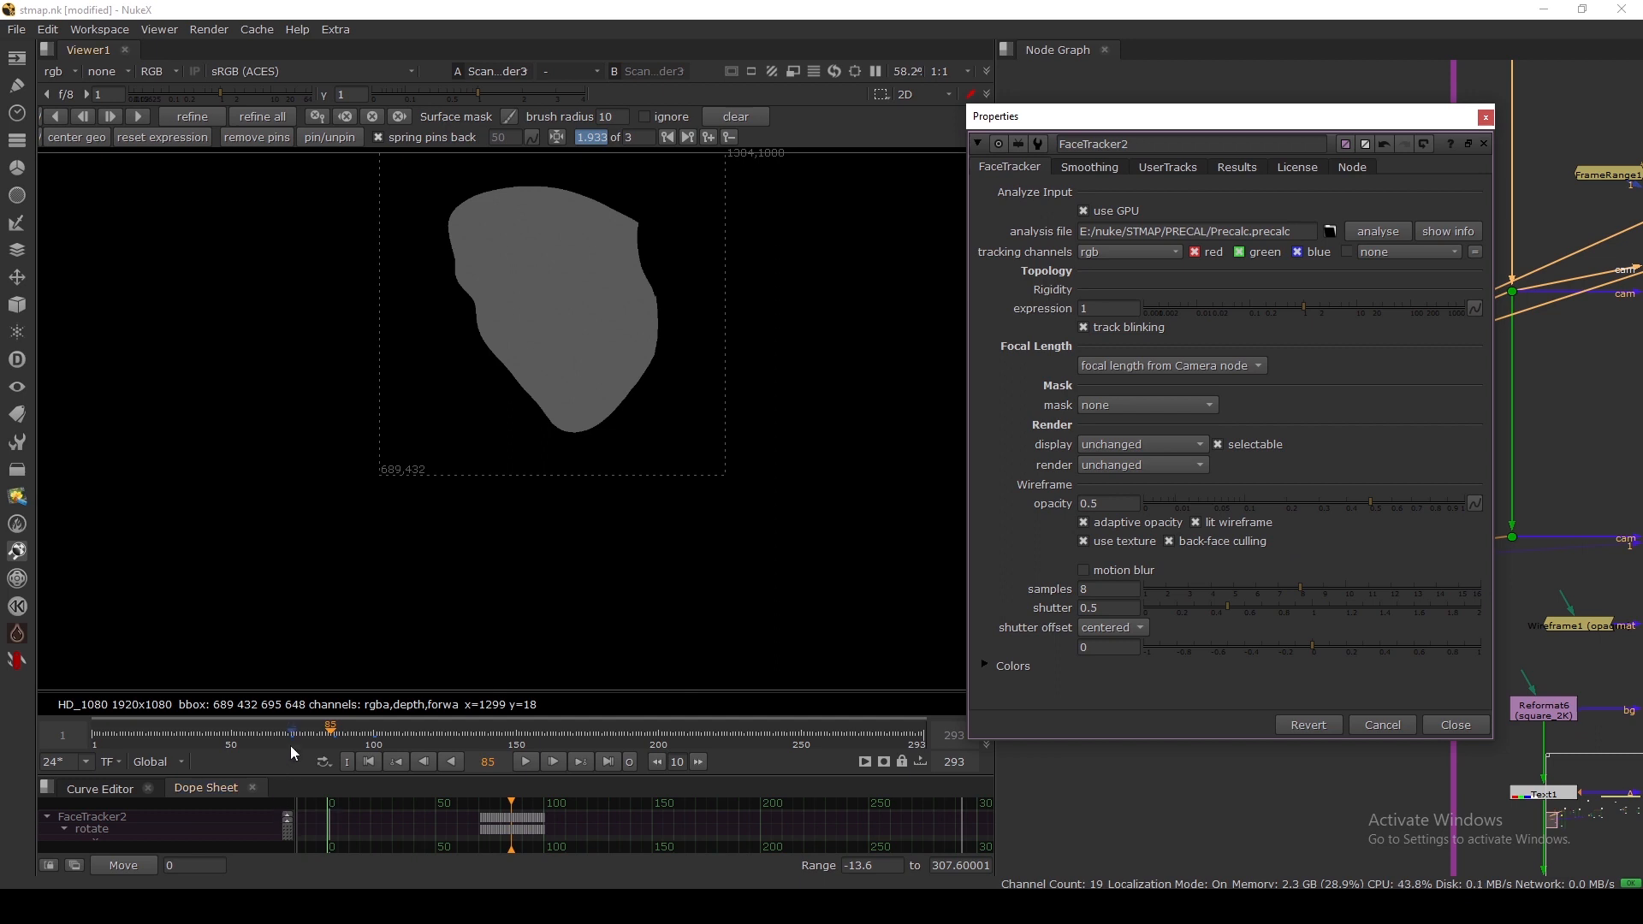
pyautogui.click(290, 742)
pyautogui.click(346, 761)
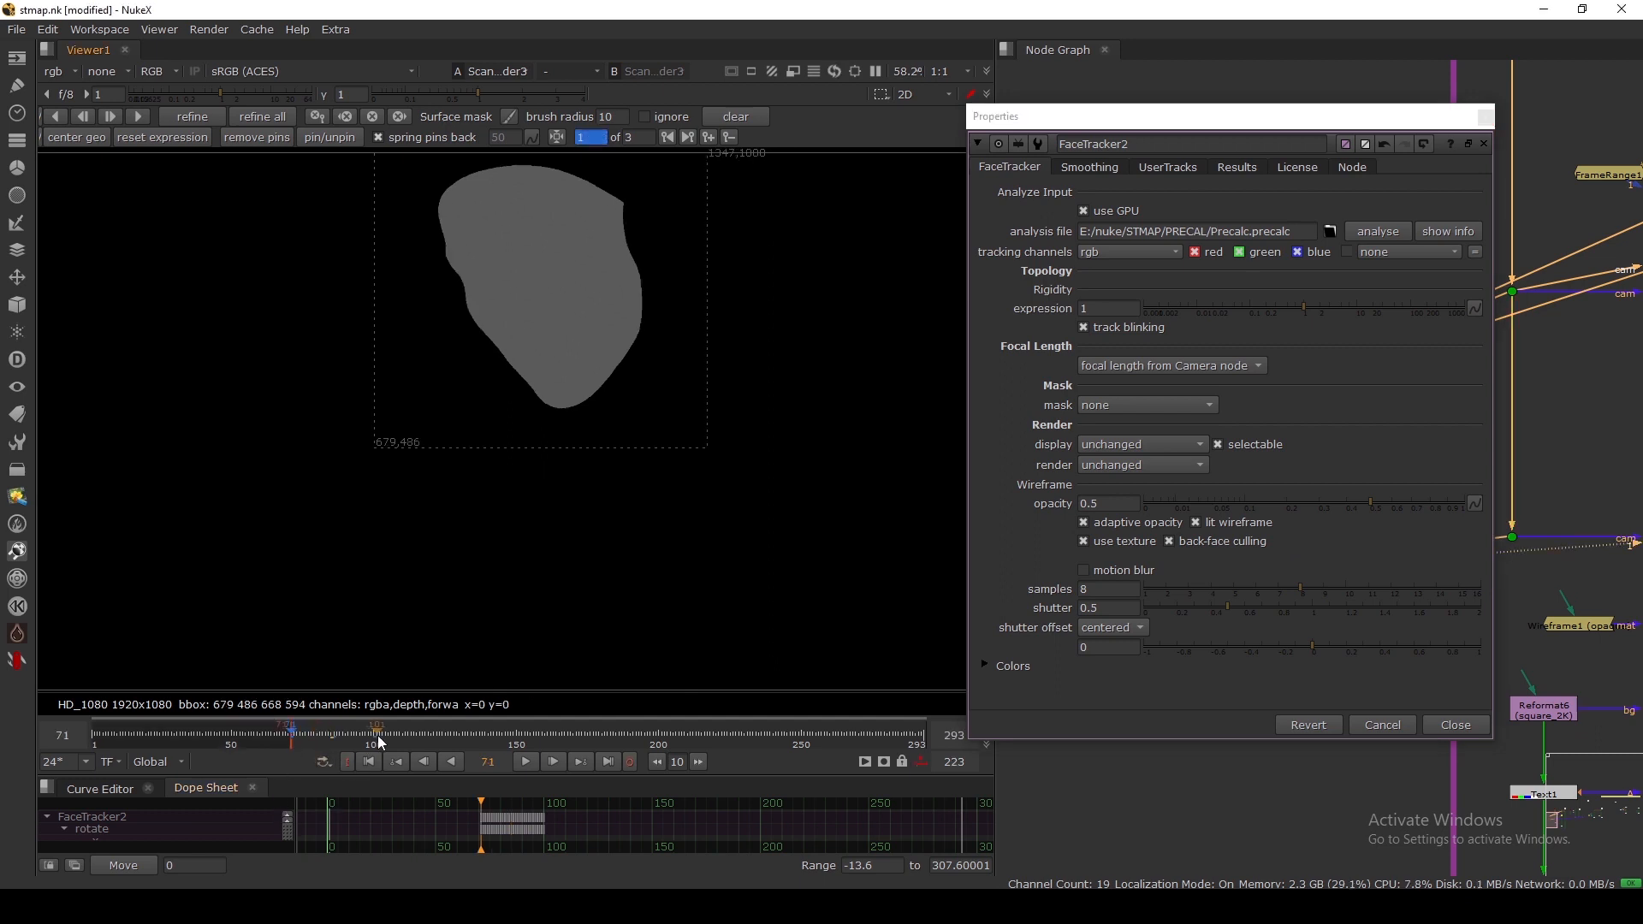
pyautogui.click(628, 764)
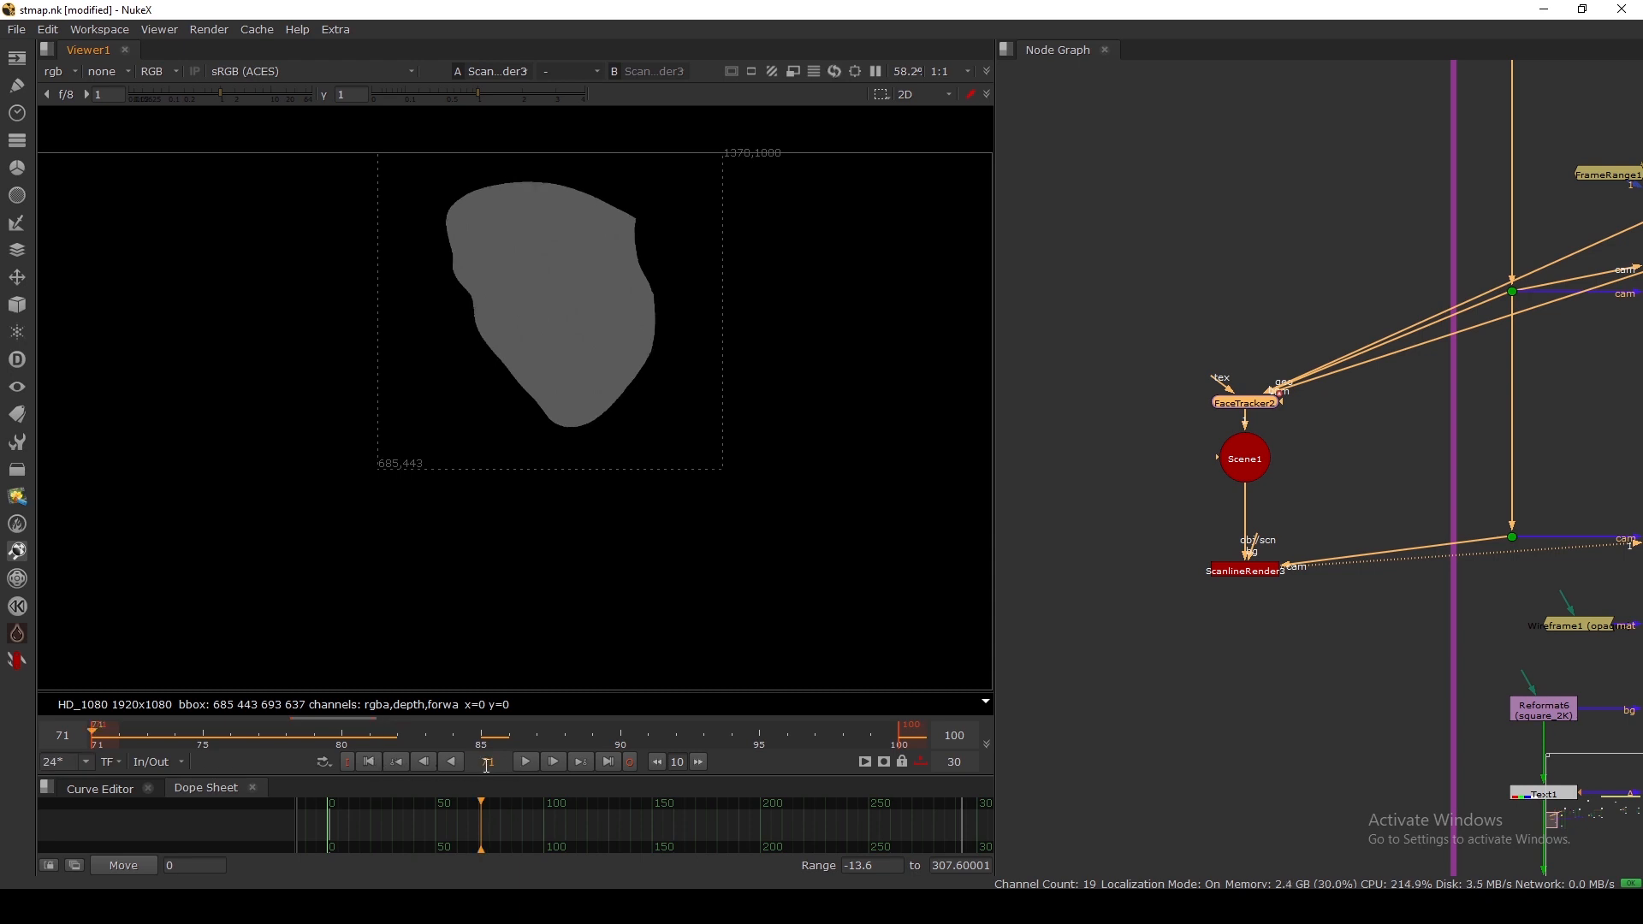
pyautogui.click(525, 761)
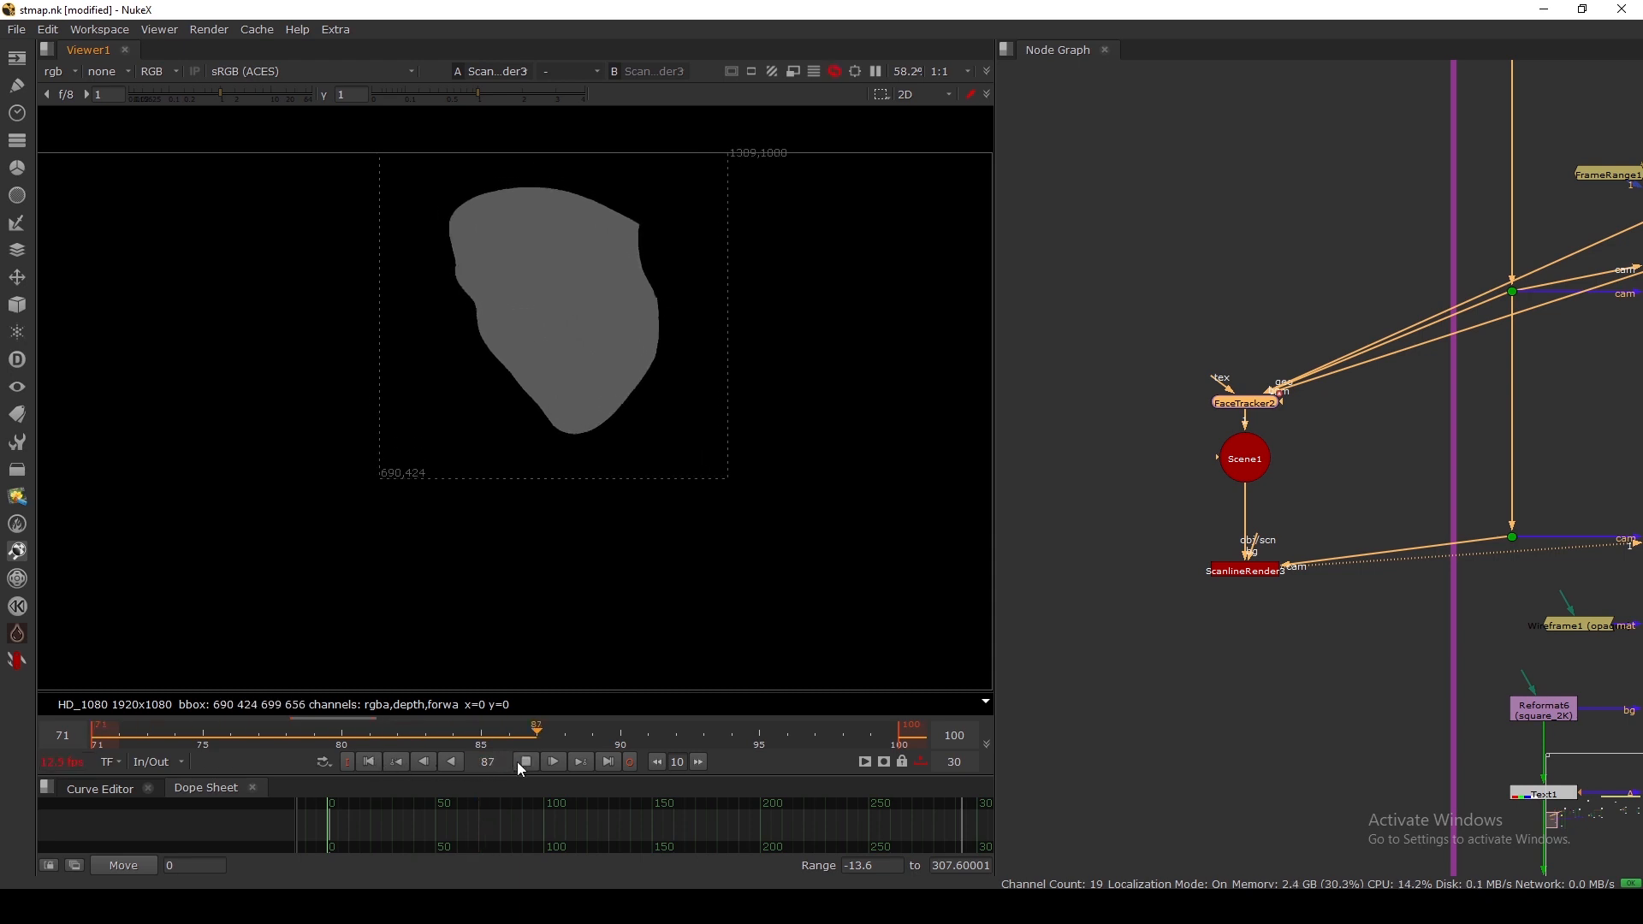
# Step: Move the FaceTracker2 node further up to open space above Scene1
pyautogui.moveTo(1245, 403); pyautogui.dragTo(1241, 317)
pyautogui.click(1215, 370)
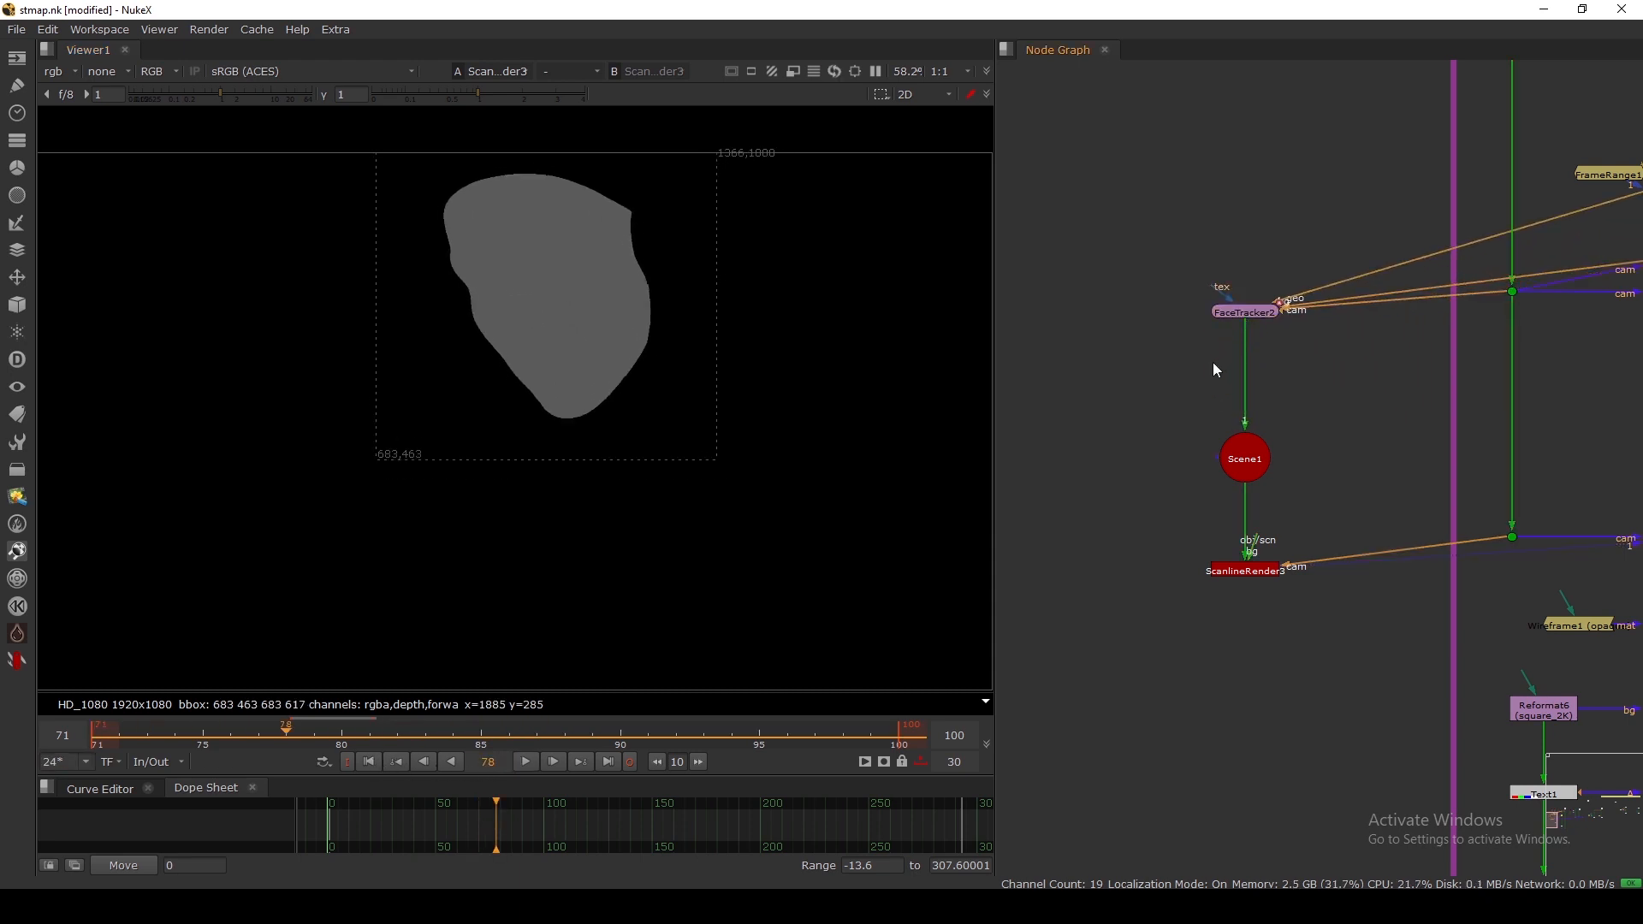
# Step: Examine the WriteGeo1 and ReadGeo1 headgeo.abc nodes below FaceTracker1 in BackdropNode3
pyautogui.scroll(-3, 1216, 367)
pyautogui.moveTo(1361, 356); pyautogui.dragTo(1121, 478, button='middle')
pyautogui.scroll(5, 1121, 477)
pyautogui.moveTo(1571, 412); pyautogui.dragTo(1361, 446, button='middle')
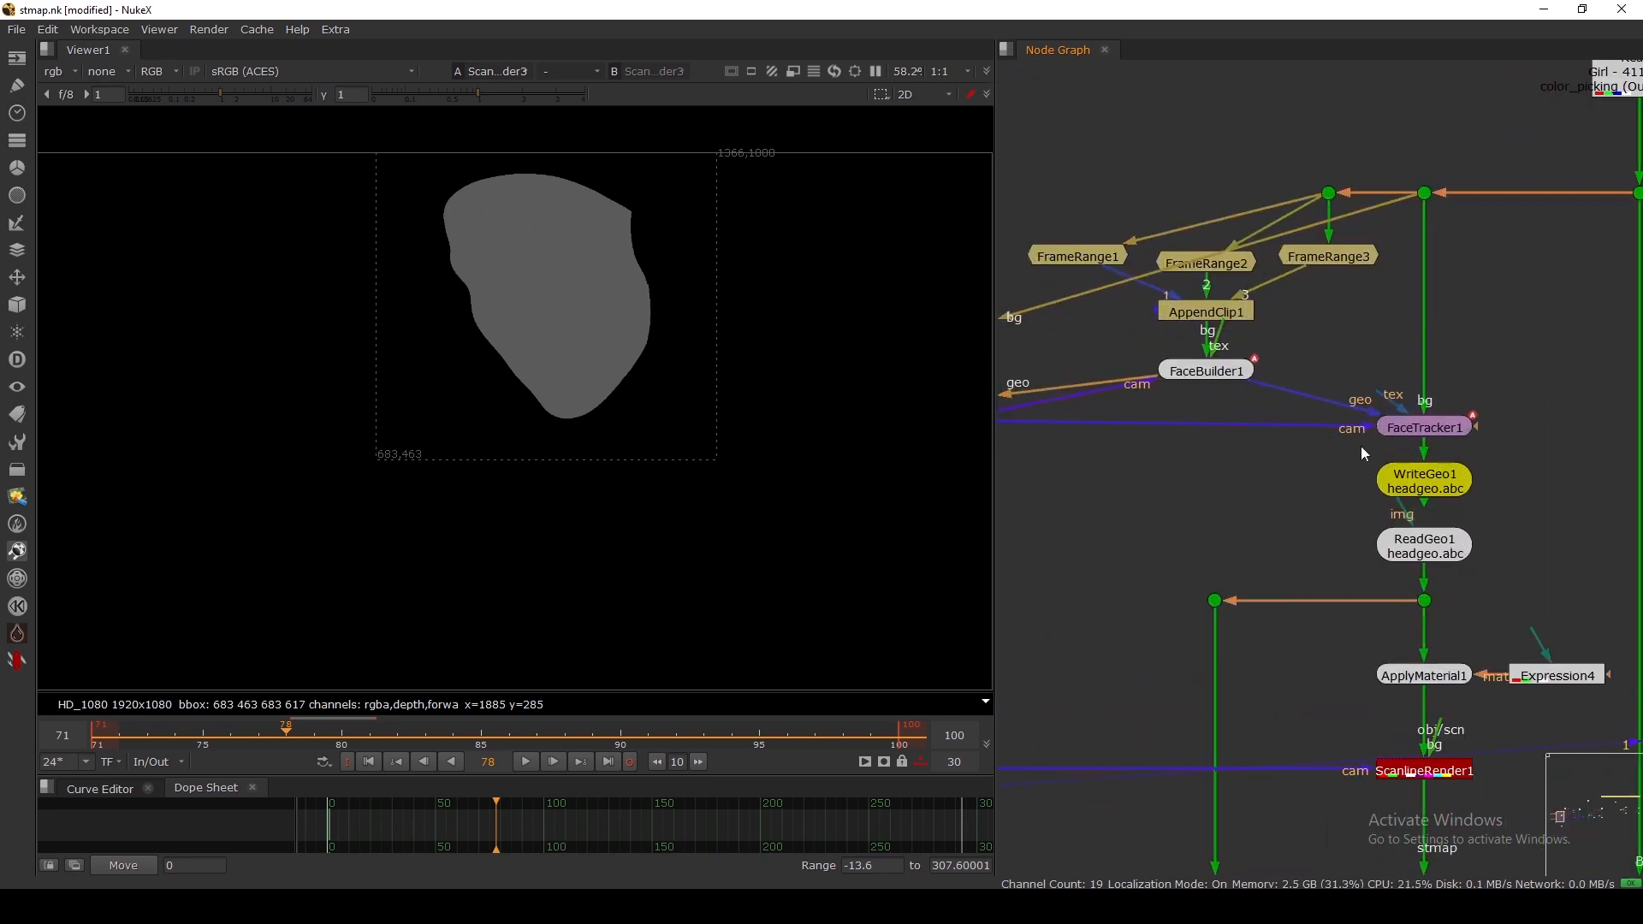
pyautogui.click(1421, 478)
pyautogui.scroll(-4, 1428, 467)
pyautogui.moveTo(1279, 492); pyautogui.dragTo(1325, 490, button='middle')
pyautogui.scroll(2, 1387, 490)
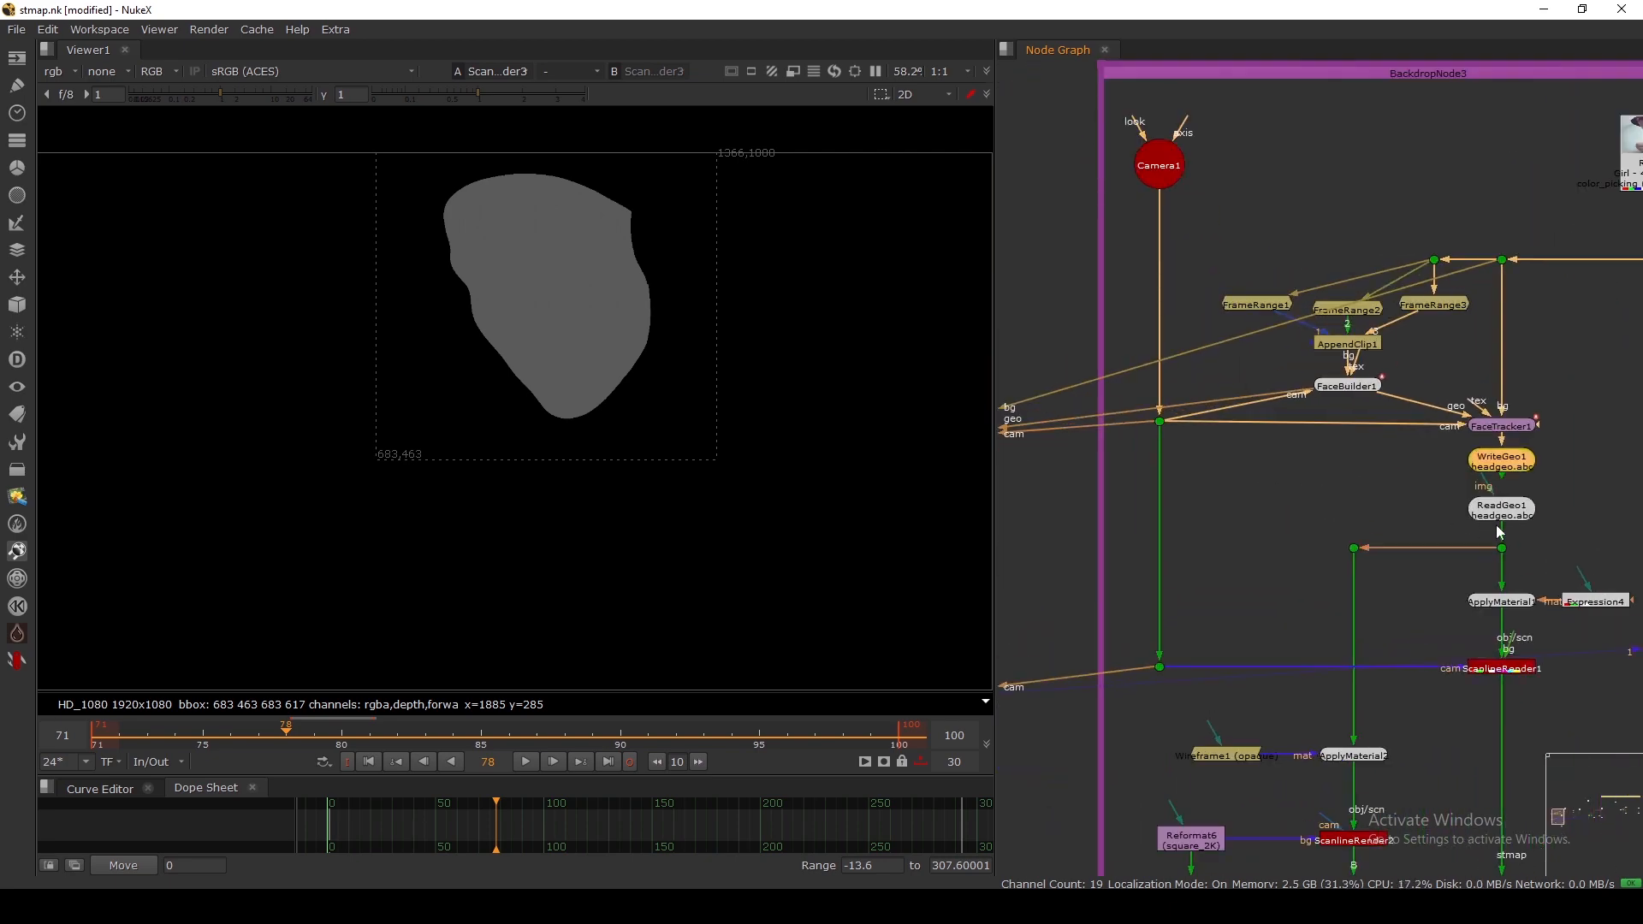
pyautogui.click(1500, 516)
pyautogui.moveTo(1462, 514); pyautogui.dragTo(1214, 517, button='middle')
pyautogui.scroll(3, 1213, 517)
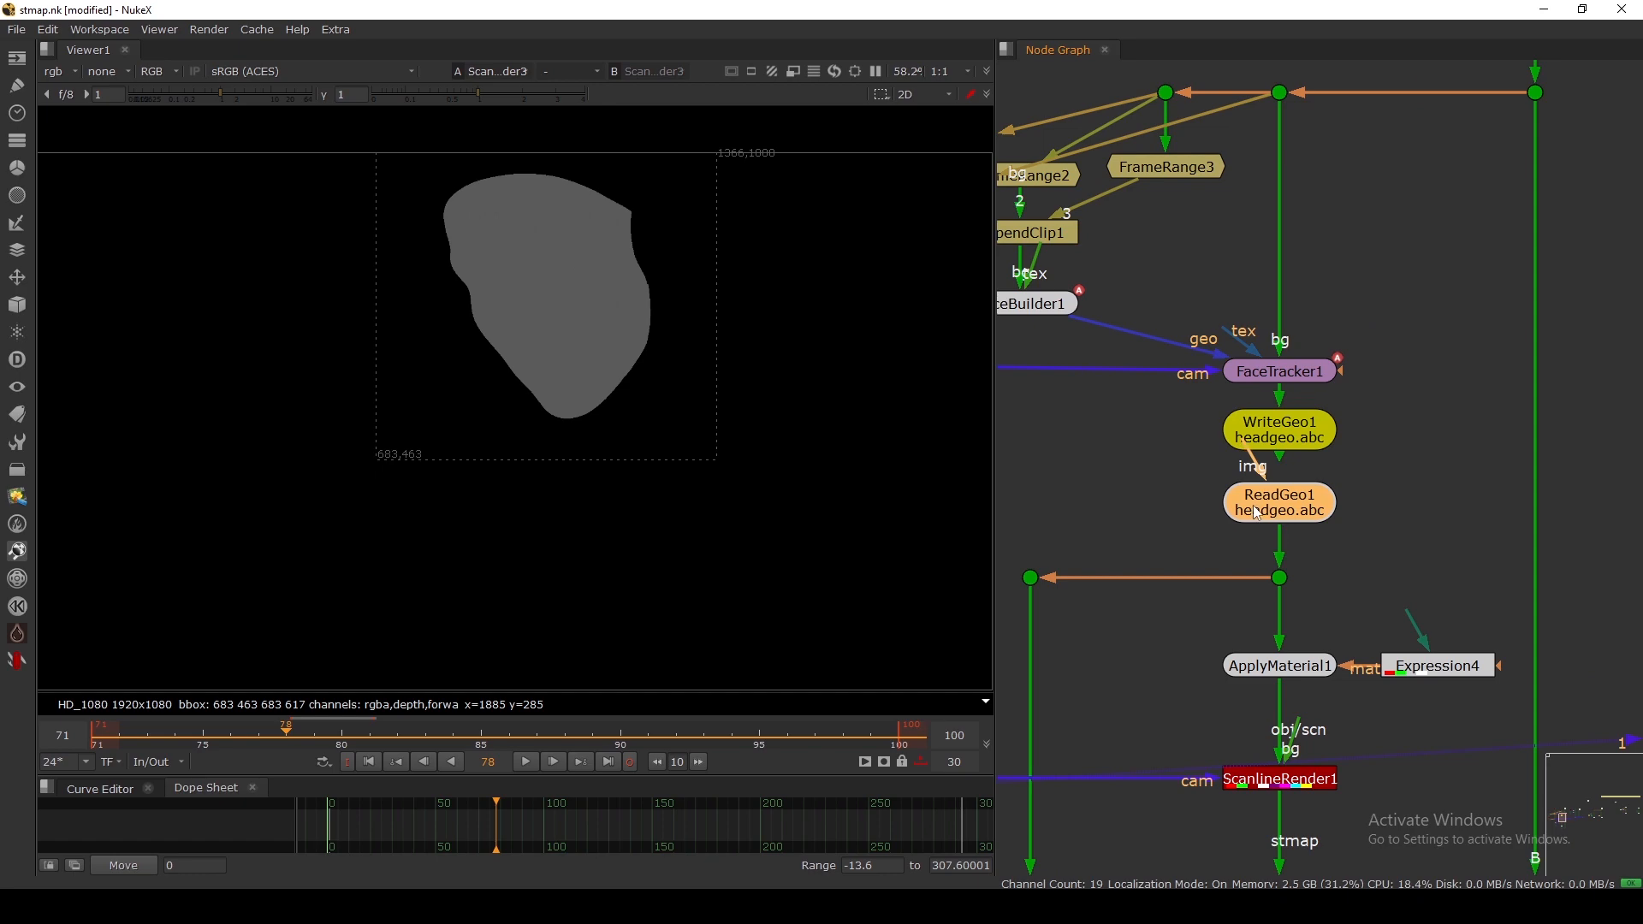
pyautogui.press('f')
pyautogui.scroll(5, 1197, 501)
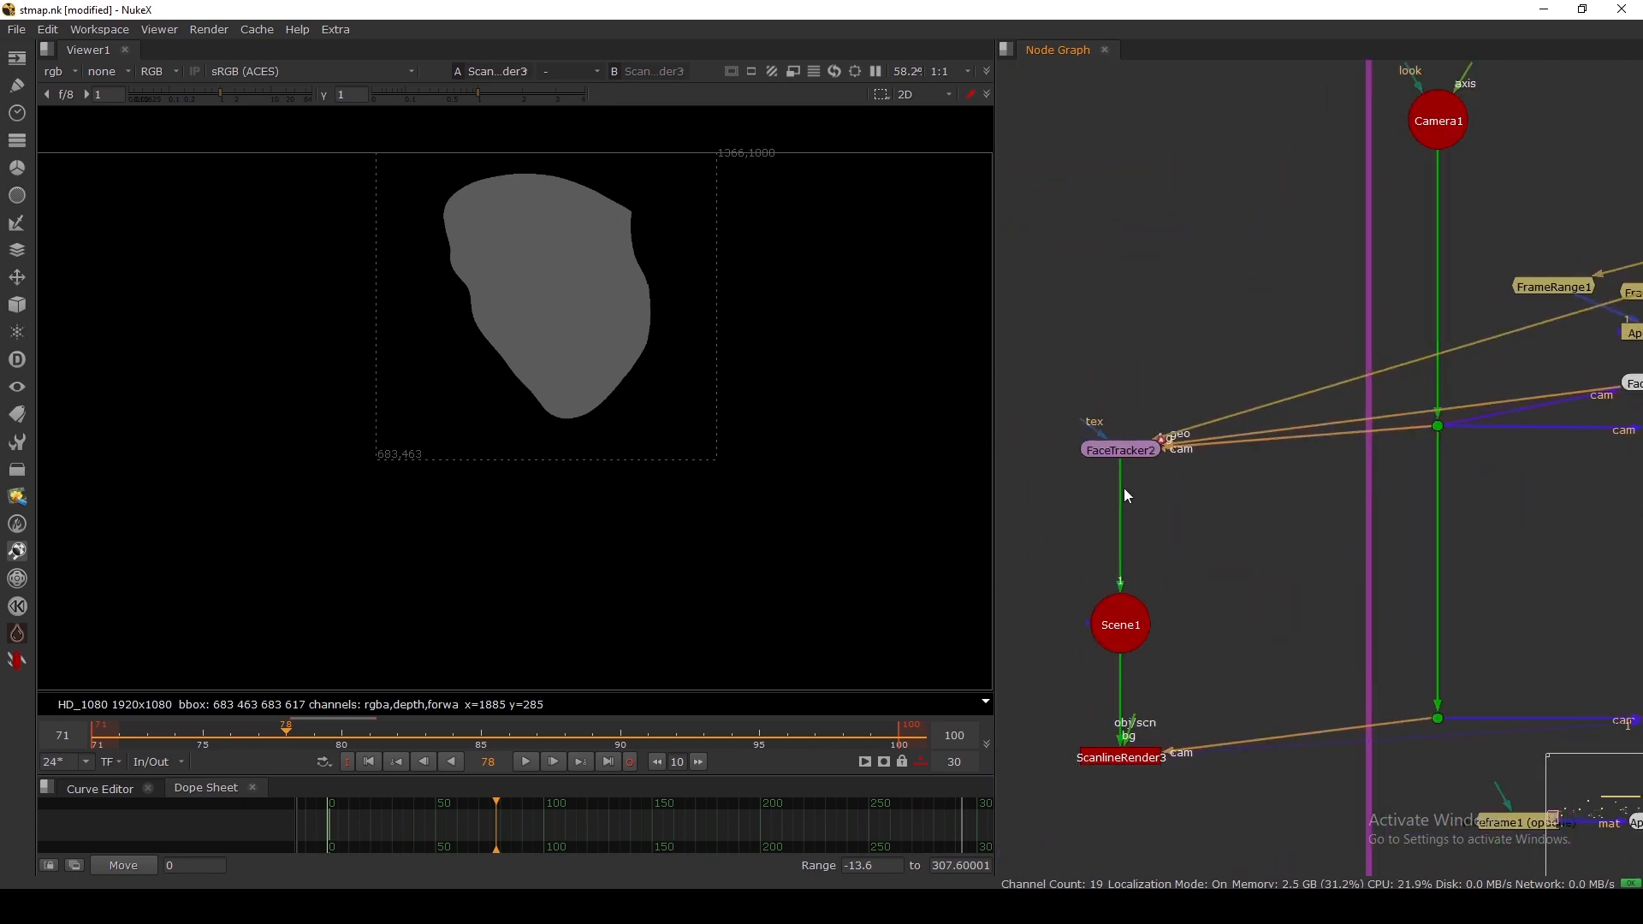
# Step: Insert an ApplyMaterial node between FaceTracker2 and Scene1 and close its properties
pyautogui.press('Tab')
pyautogui.write('APP')
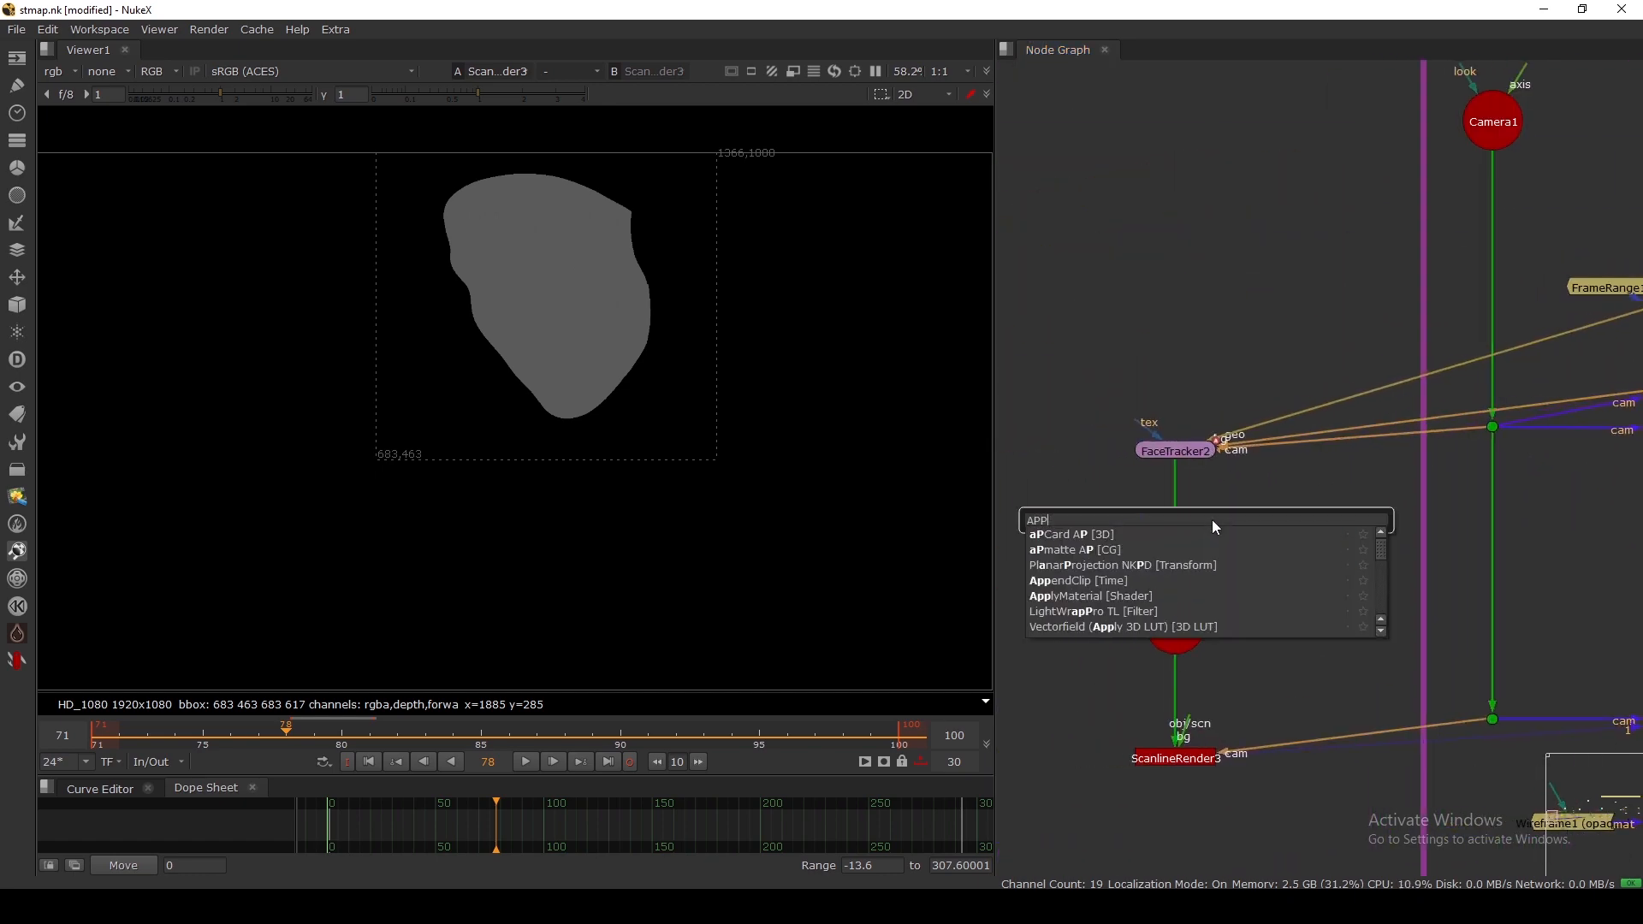
pyautogui.write('LY')
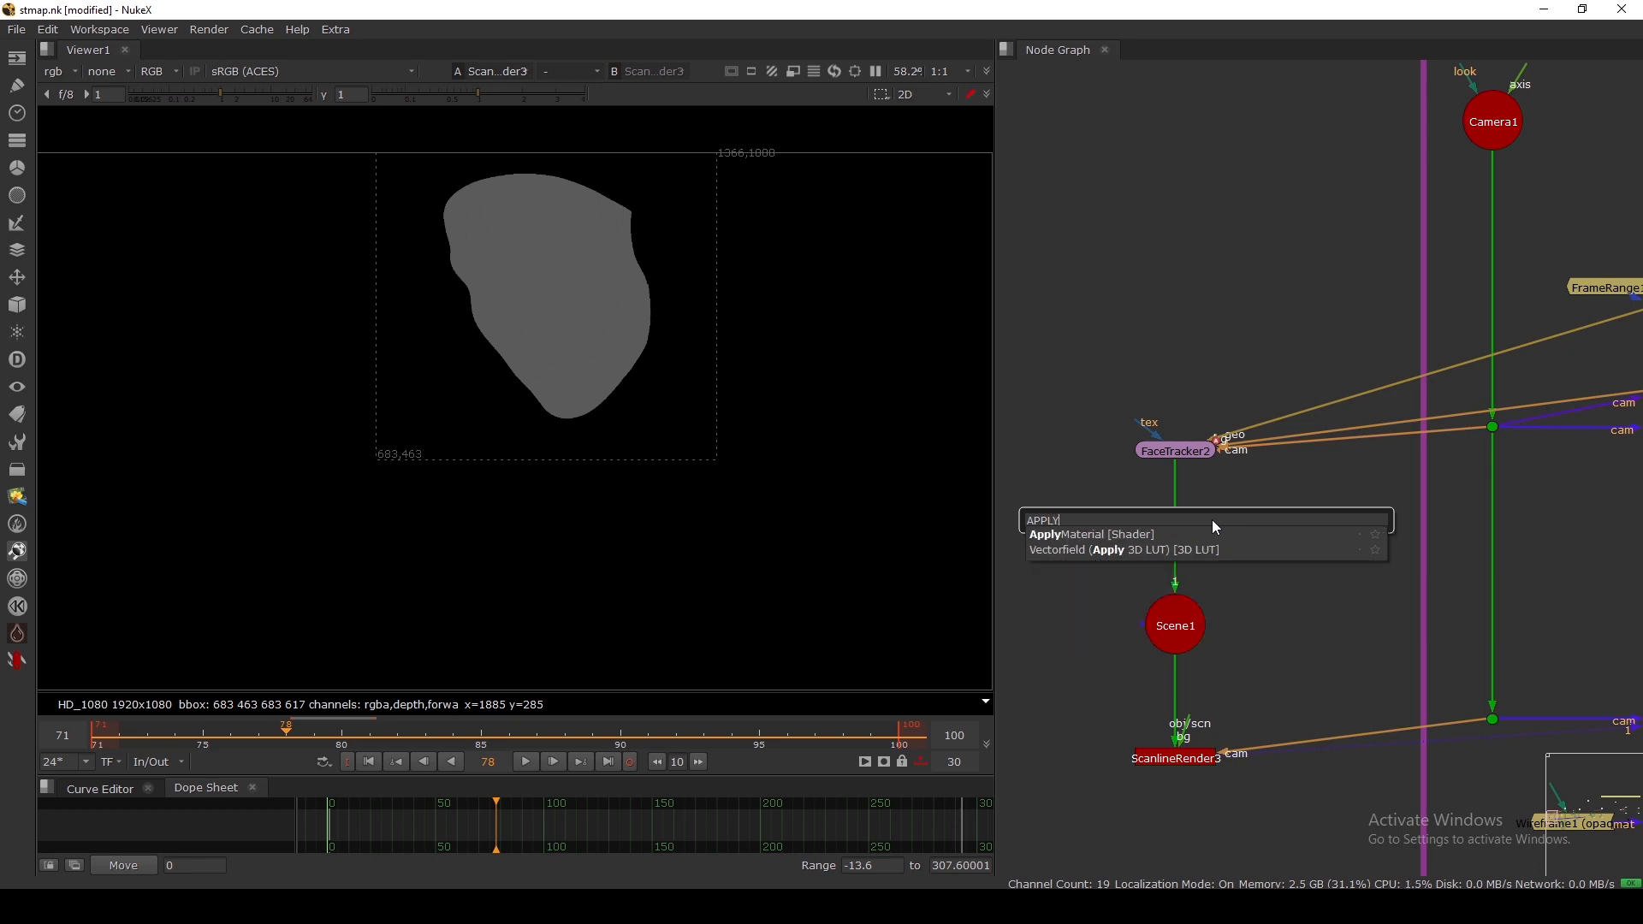
pyautogui.press('Return')
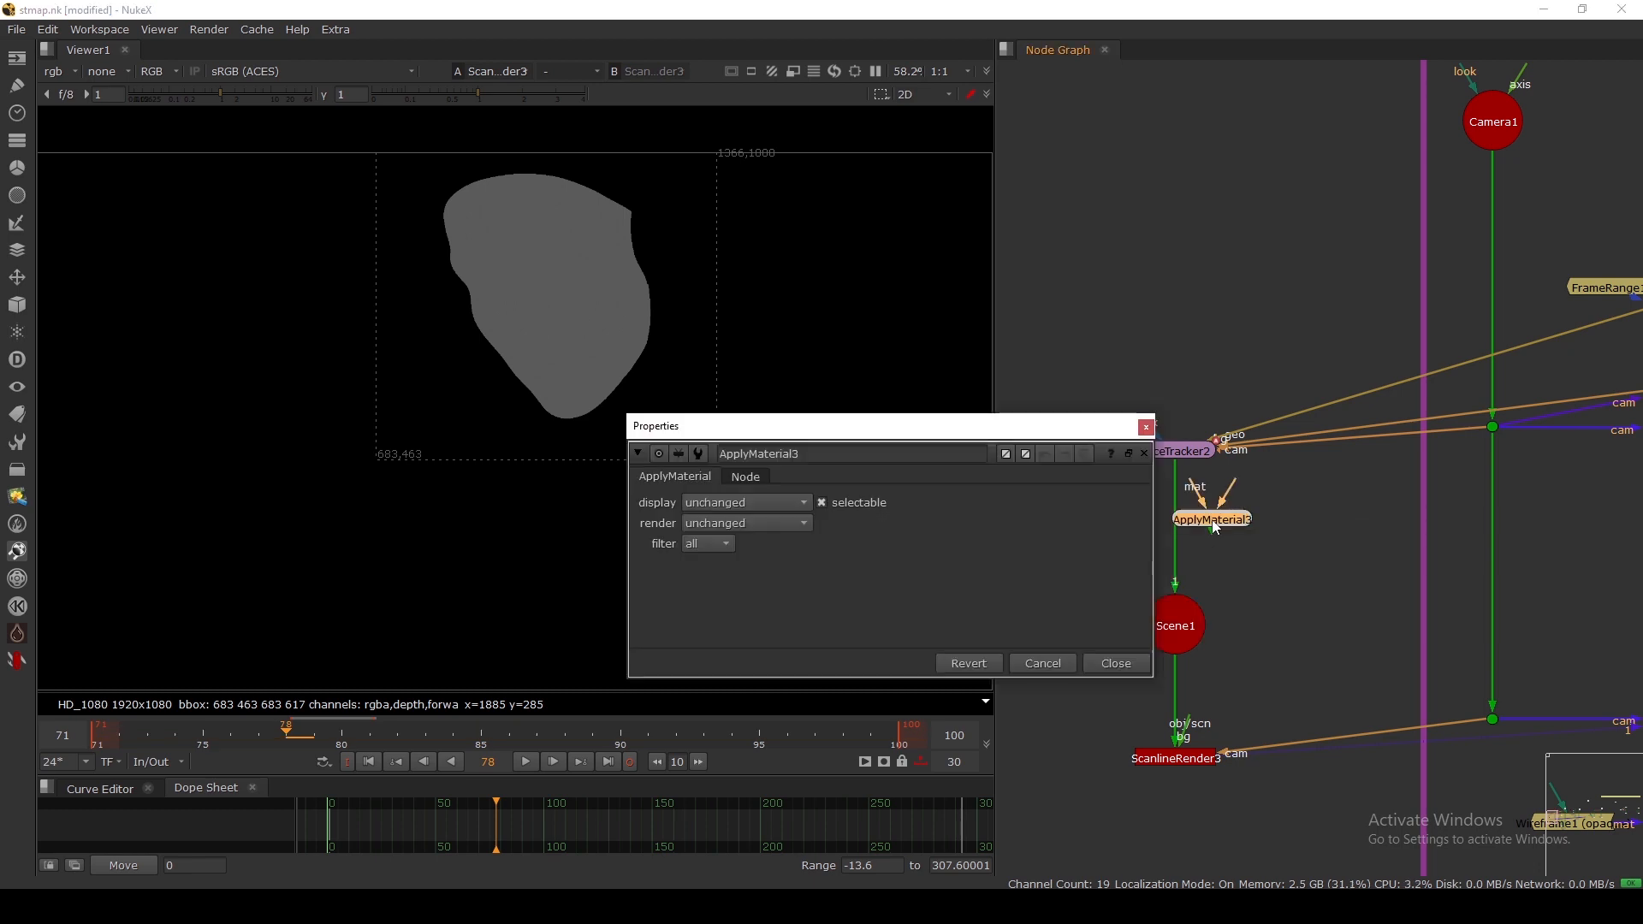
pyautogui.click(1146, 426)
pyautogui.moveTo(1076, 483); pyautogui.dragTo(1115, 489, button='middle')
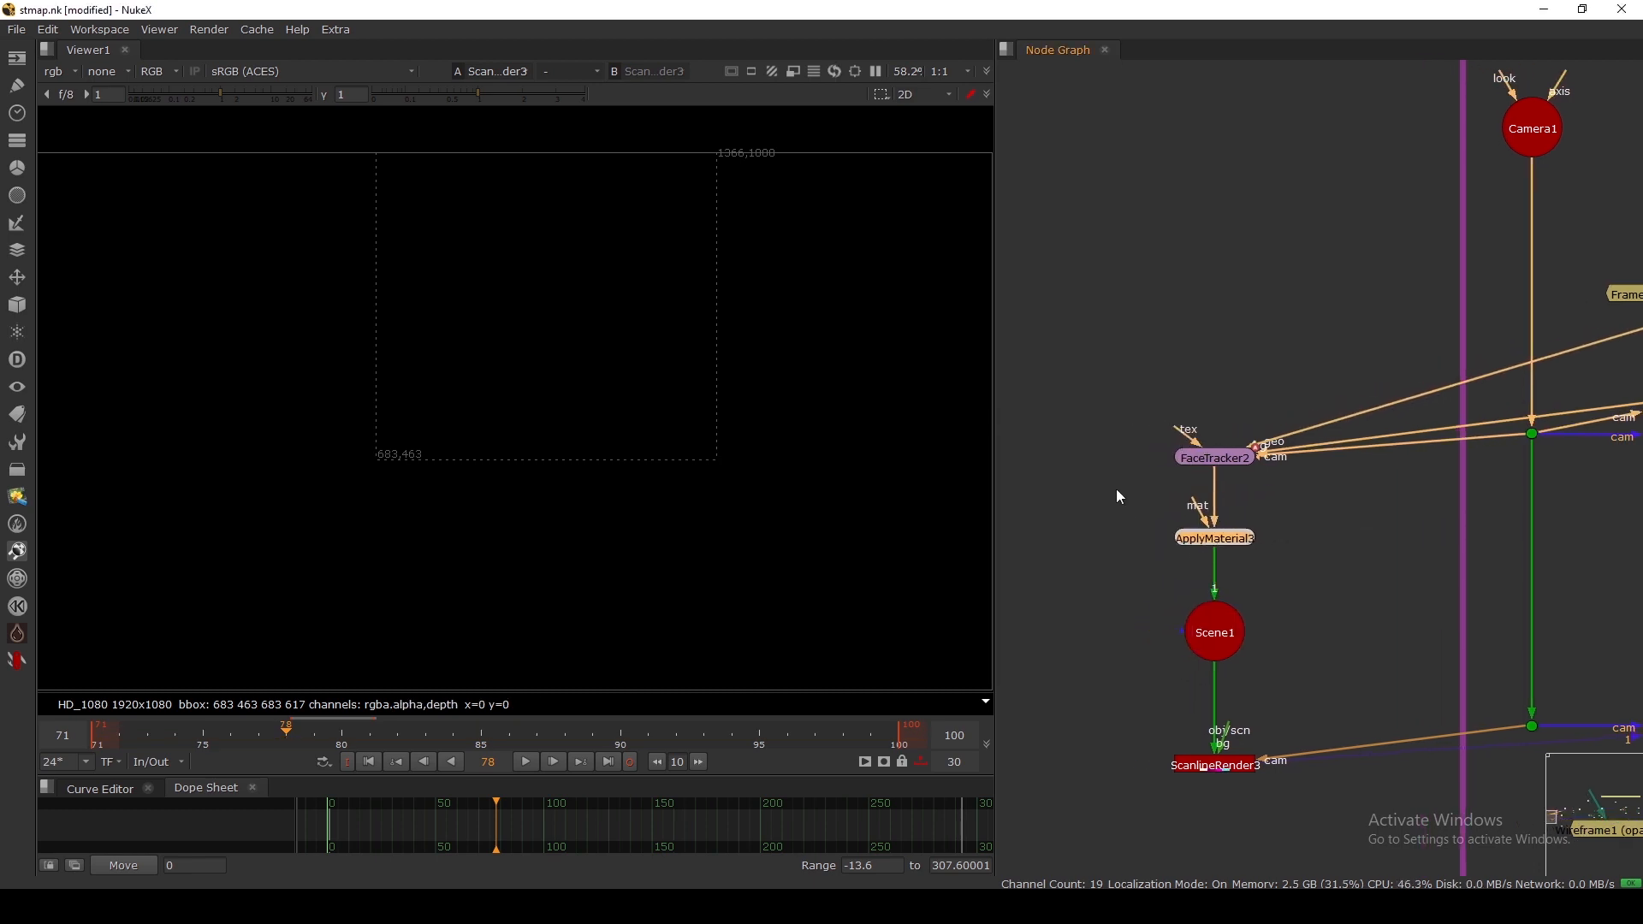
# Step: Add a Wireframe shader node, connect it to ApplyMaterial3's mat input, and close its properties
pyautogui.press('Tab')
pyautogui.write('Wiref')
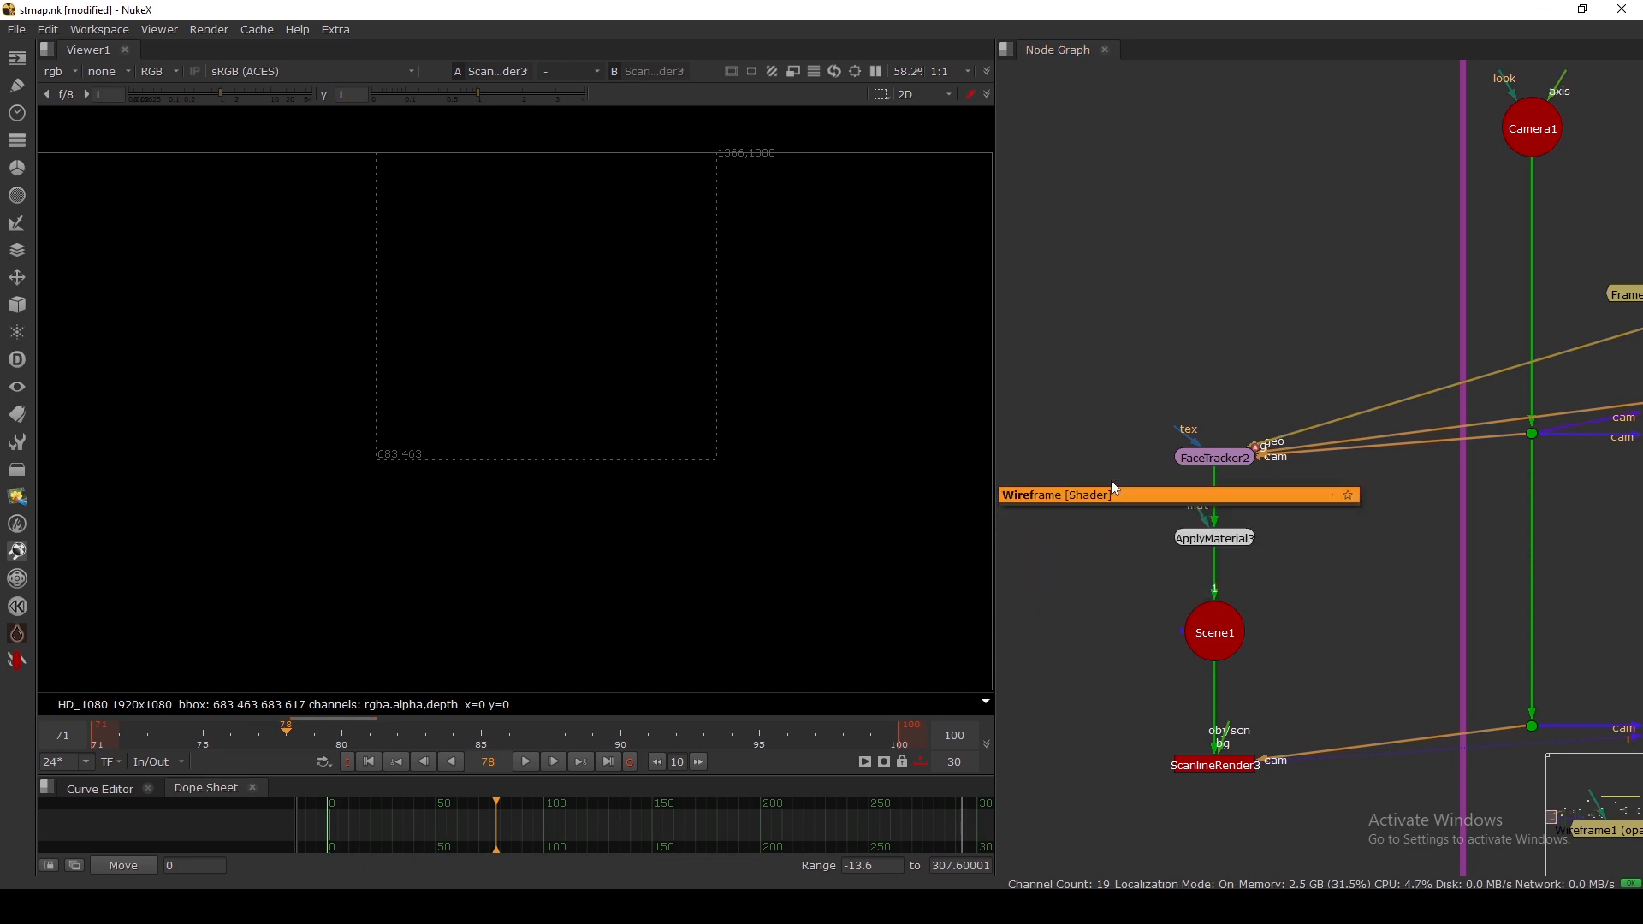
pyautogui.press('Return')
pyautogui.moveTo(1200, 515); pyautogui.dragTo(1112, 480)
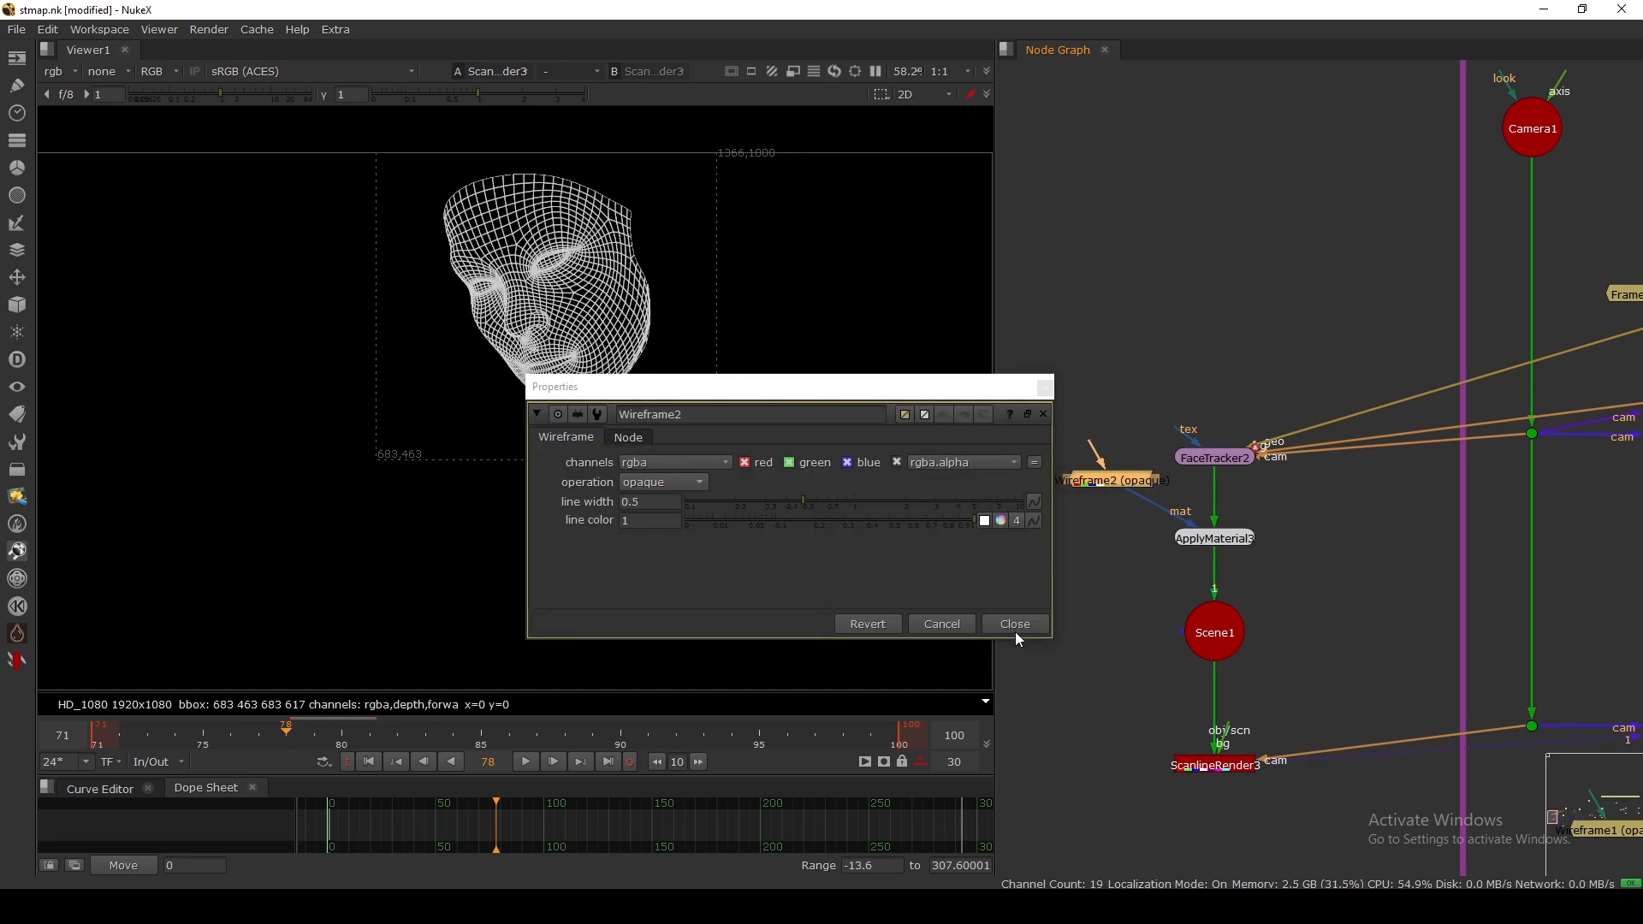
pyautogui.click(1015, 625)
# Step: Set the Wireframe2 operation to see through and close its properties
pyautogui.doubleClick(1109, 481)
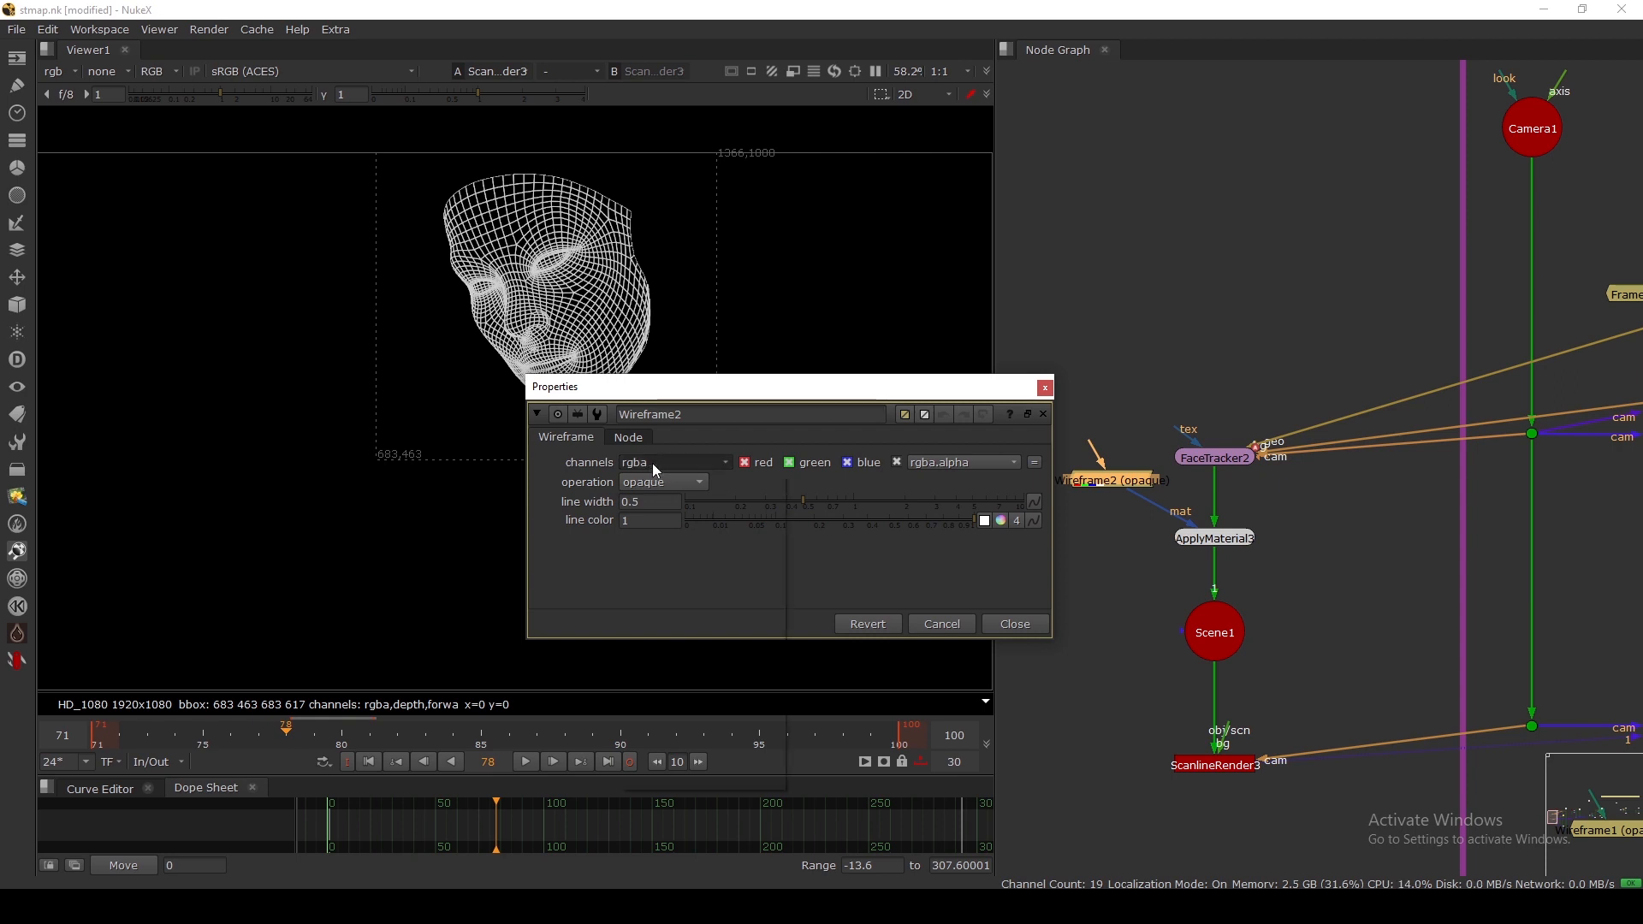
pyautogui.click(653, 485)
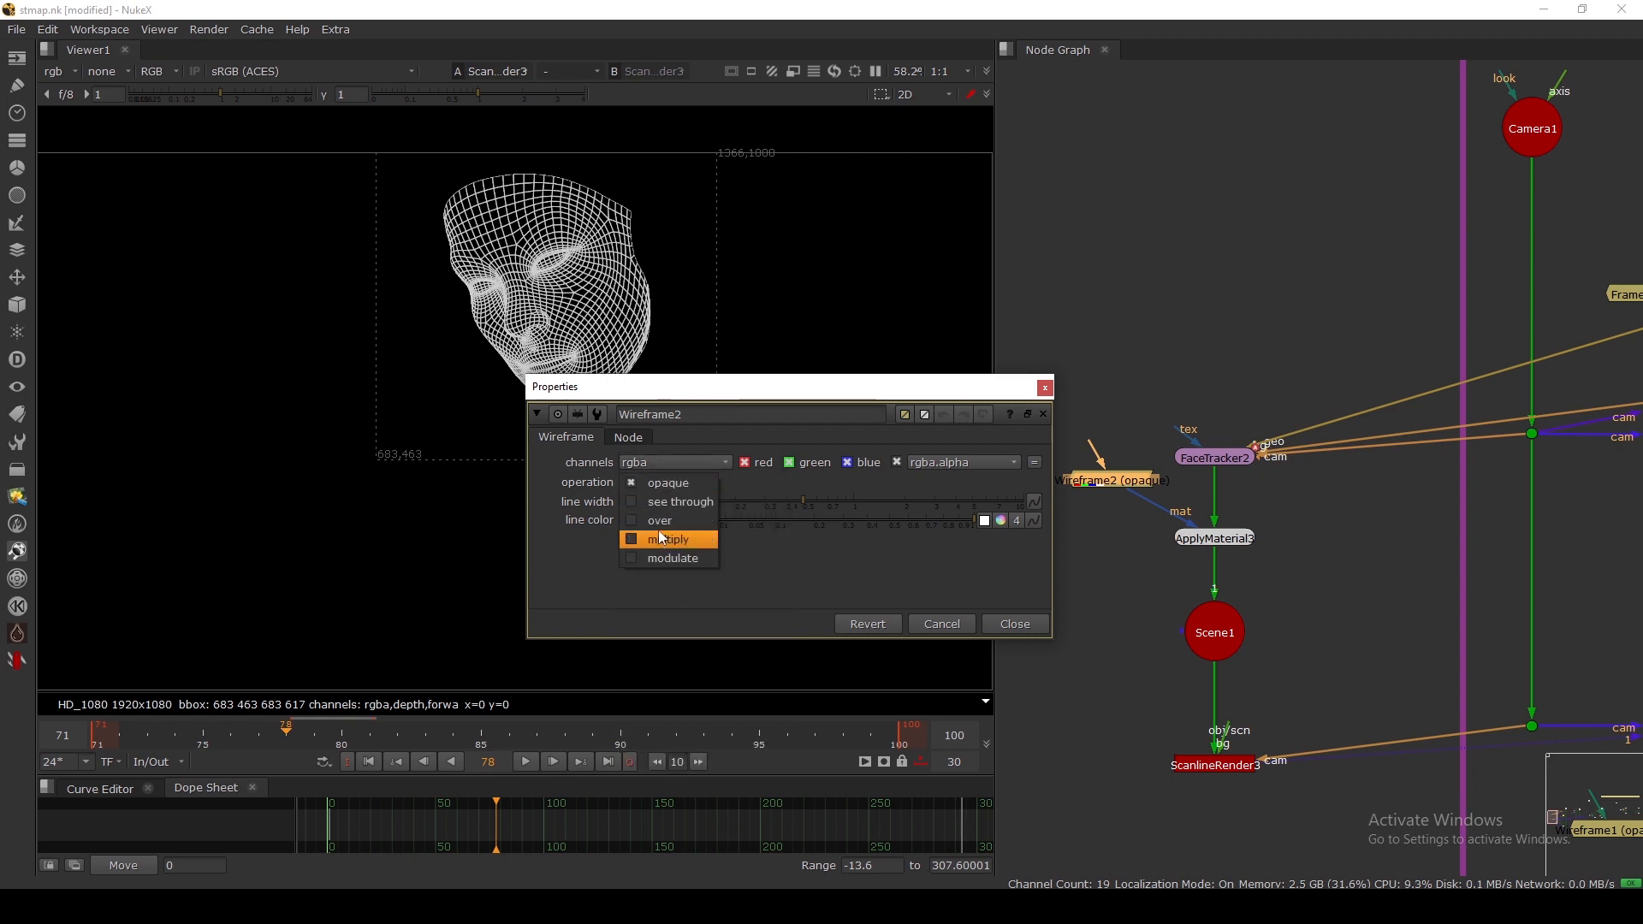
pyautogui.click(669, 505)
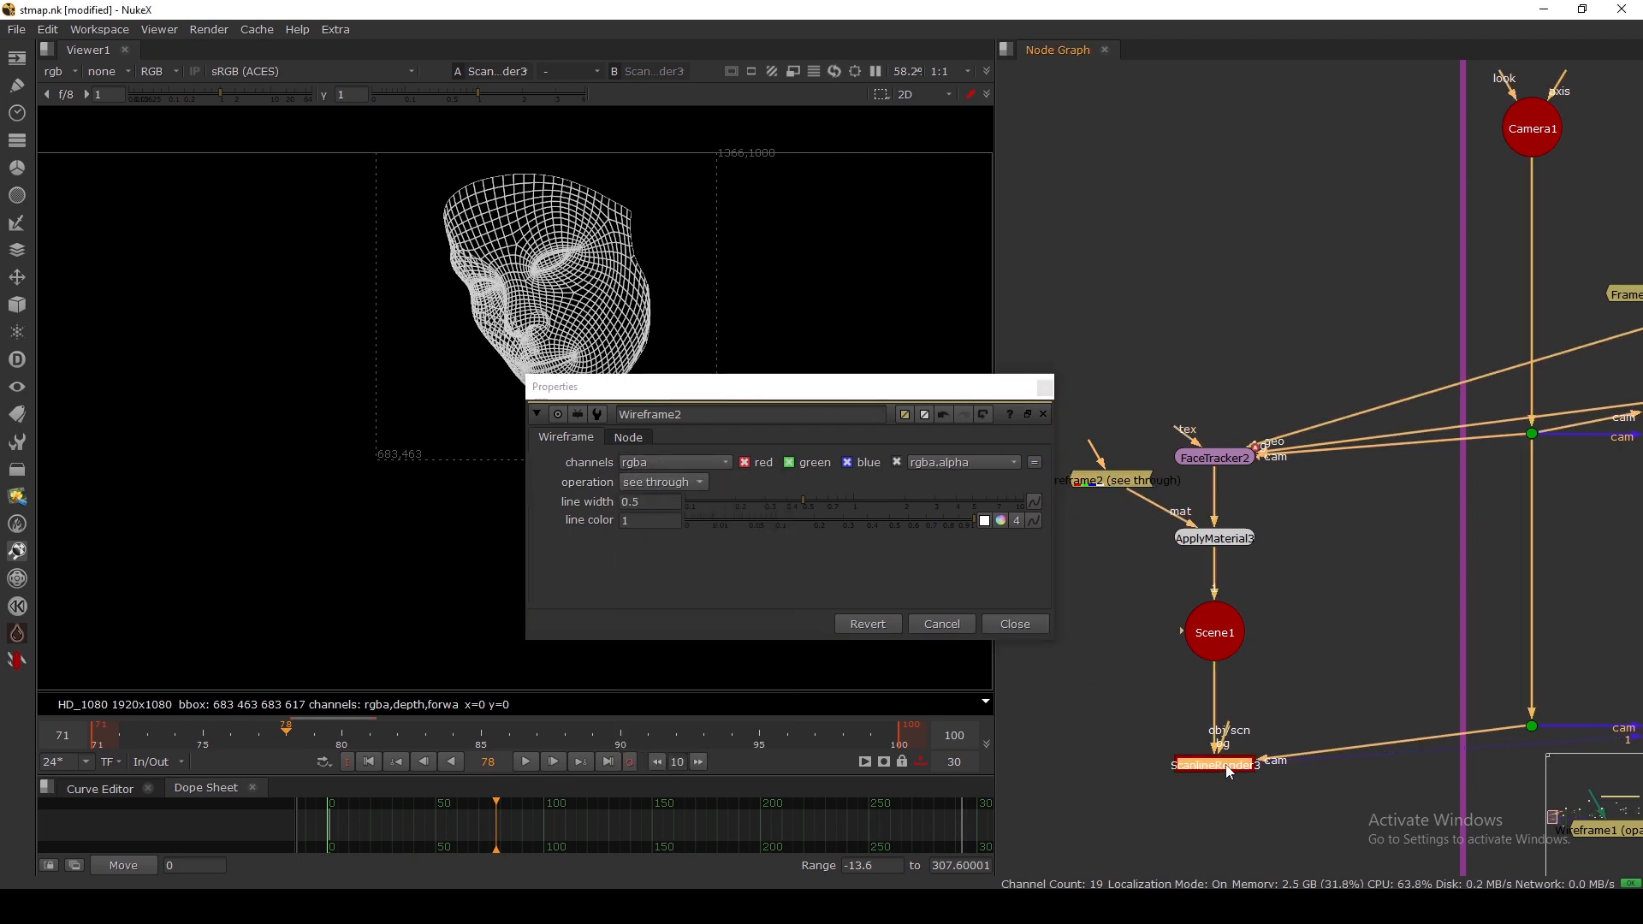
pyautogui.click(1016, 624)
# Step: Connect ScanlineRender3's background input to the Read4 footage branch and frame the composite on the woman's face
pyautogui.moveTo(1331, 664); pyautogui.dragTo(1483, 541)
pyautogui.press('f')
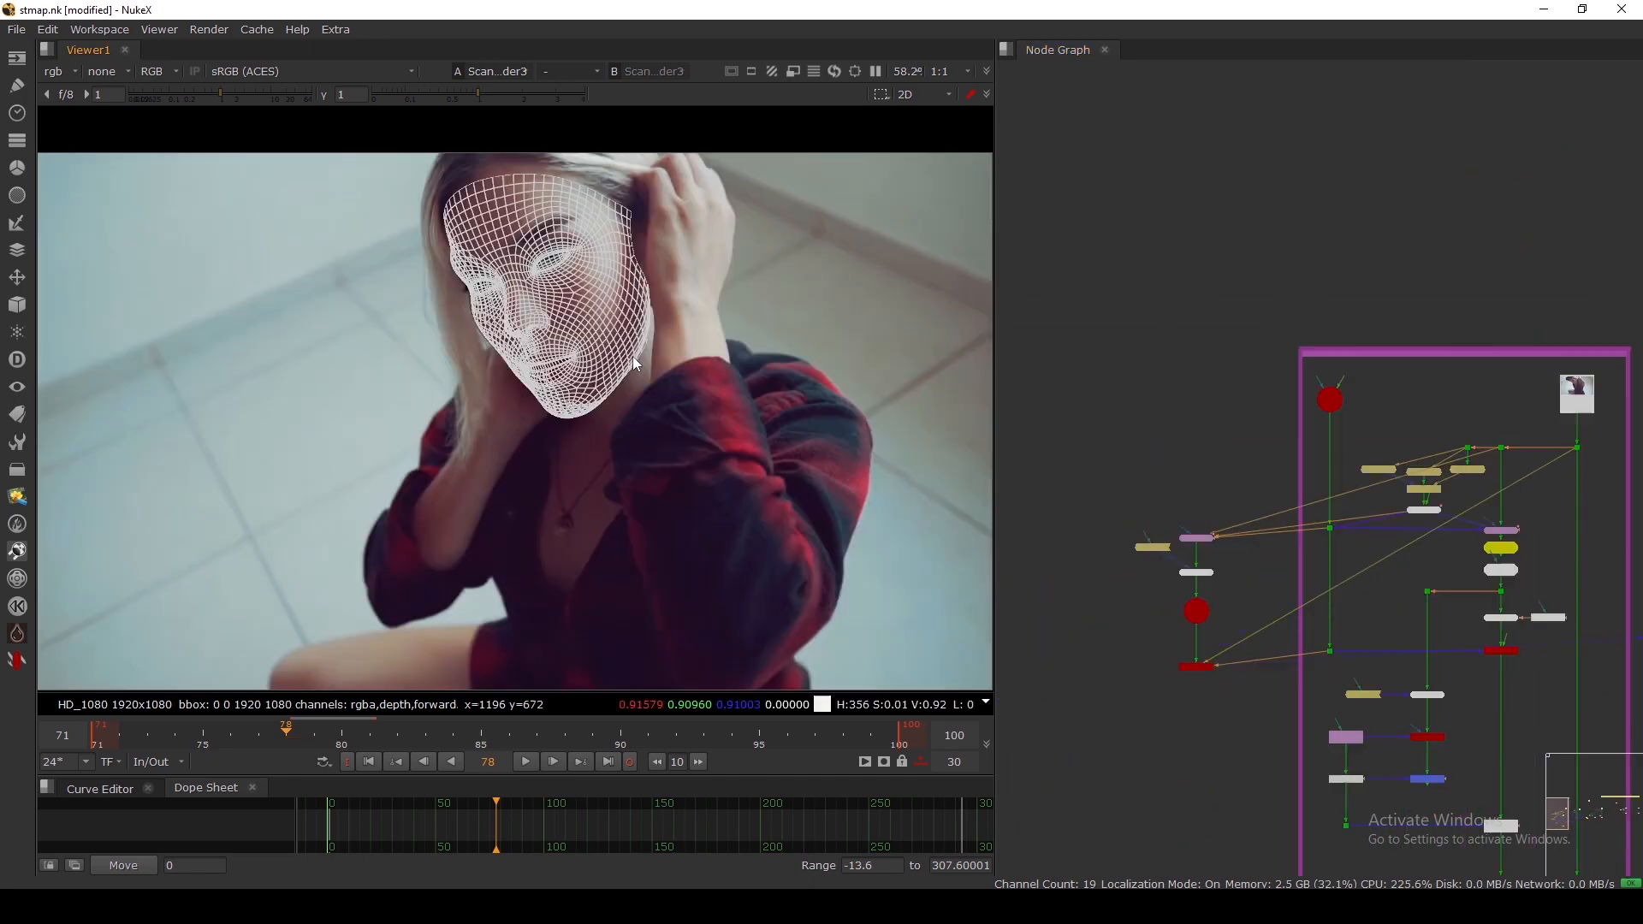
pyautogui.scroll(-1, 513, 599)
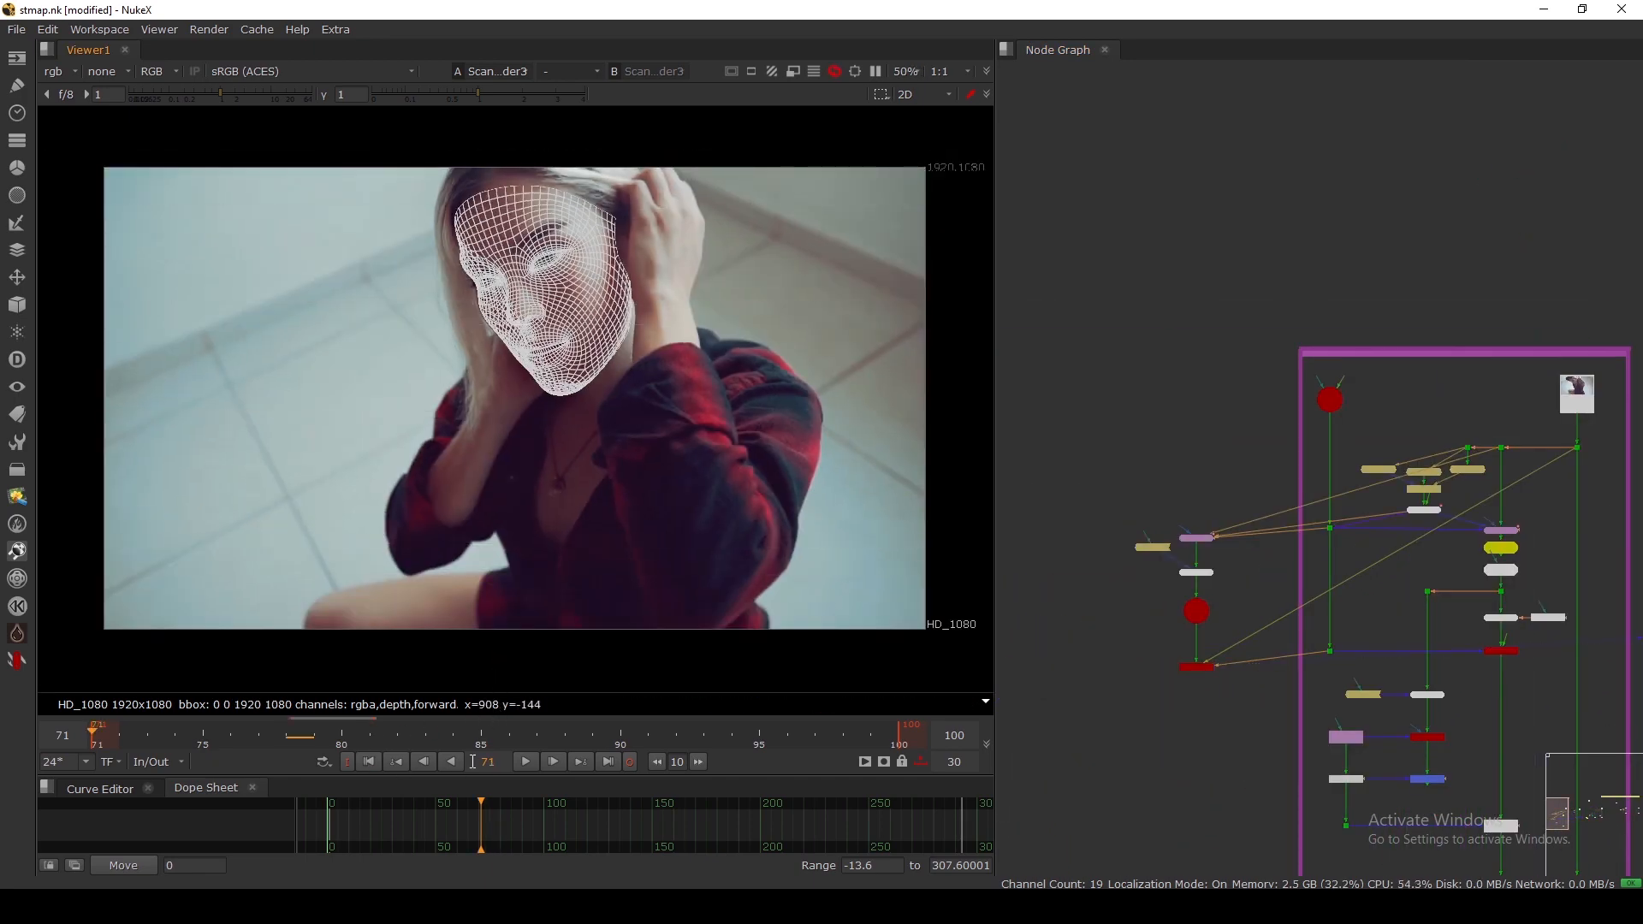
pyautogui.scroll(4, 524, 575)
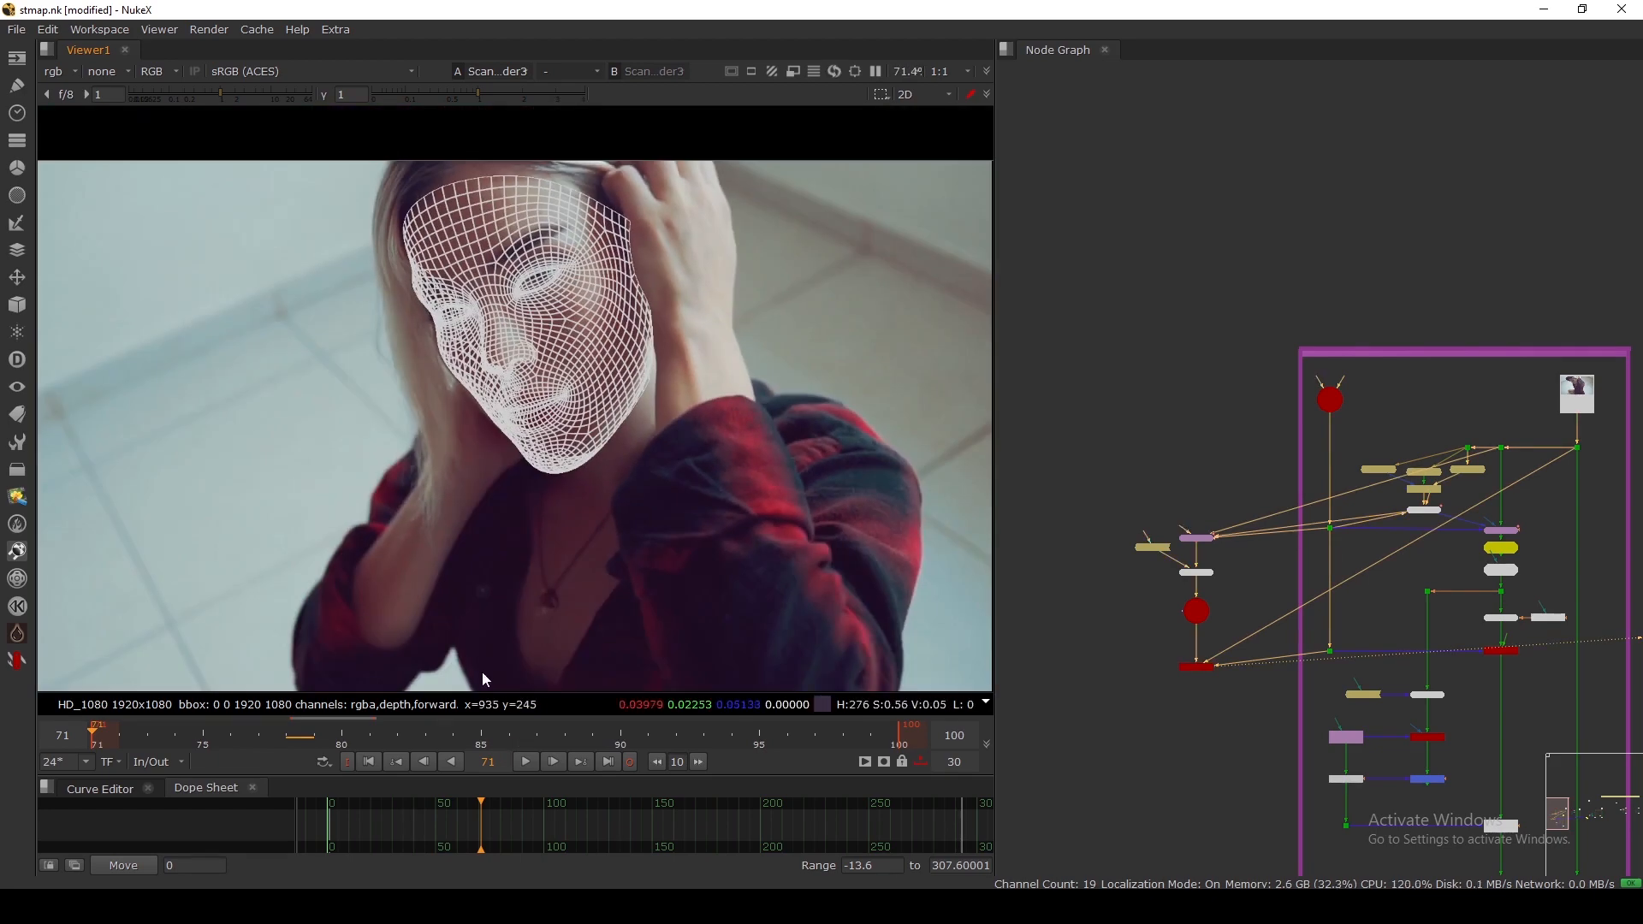
# Step: Play back and scrub the wireframe over the footage to check how the mesh follows the woman's face
pyautogui.click(524, 762)
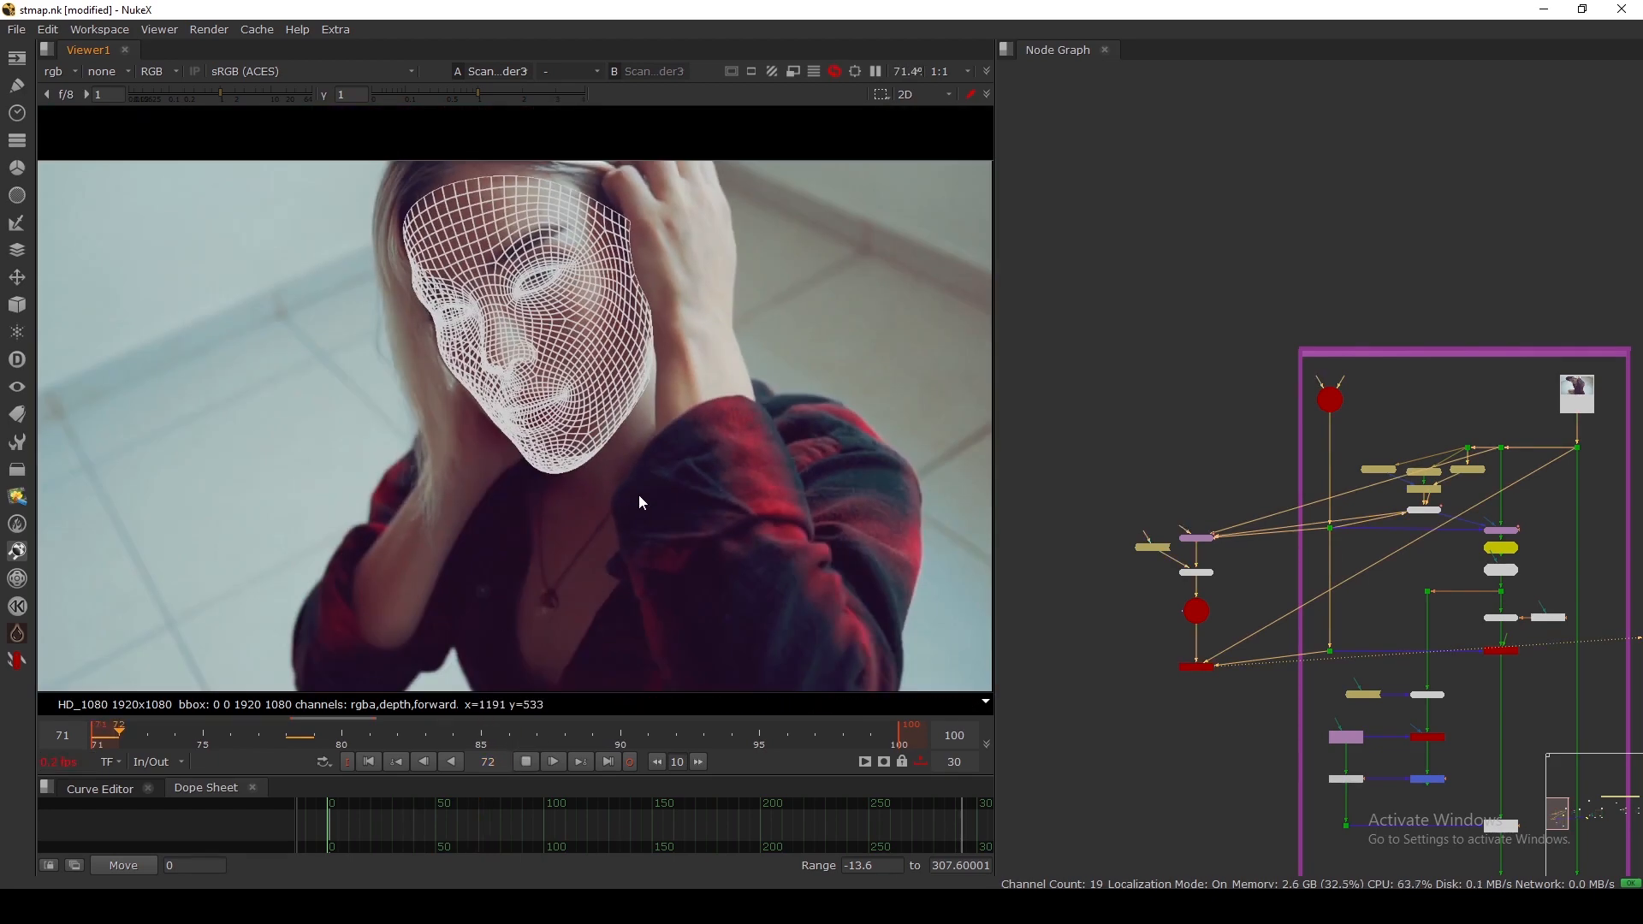
pyautogui.doubleClick(1152, 546)
pyautogui.click(1091, 504)
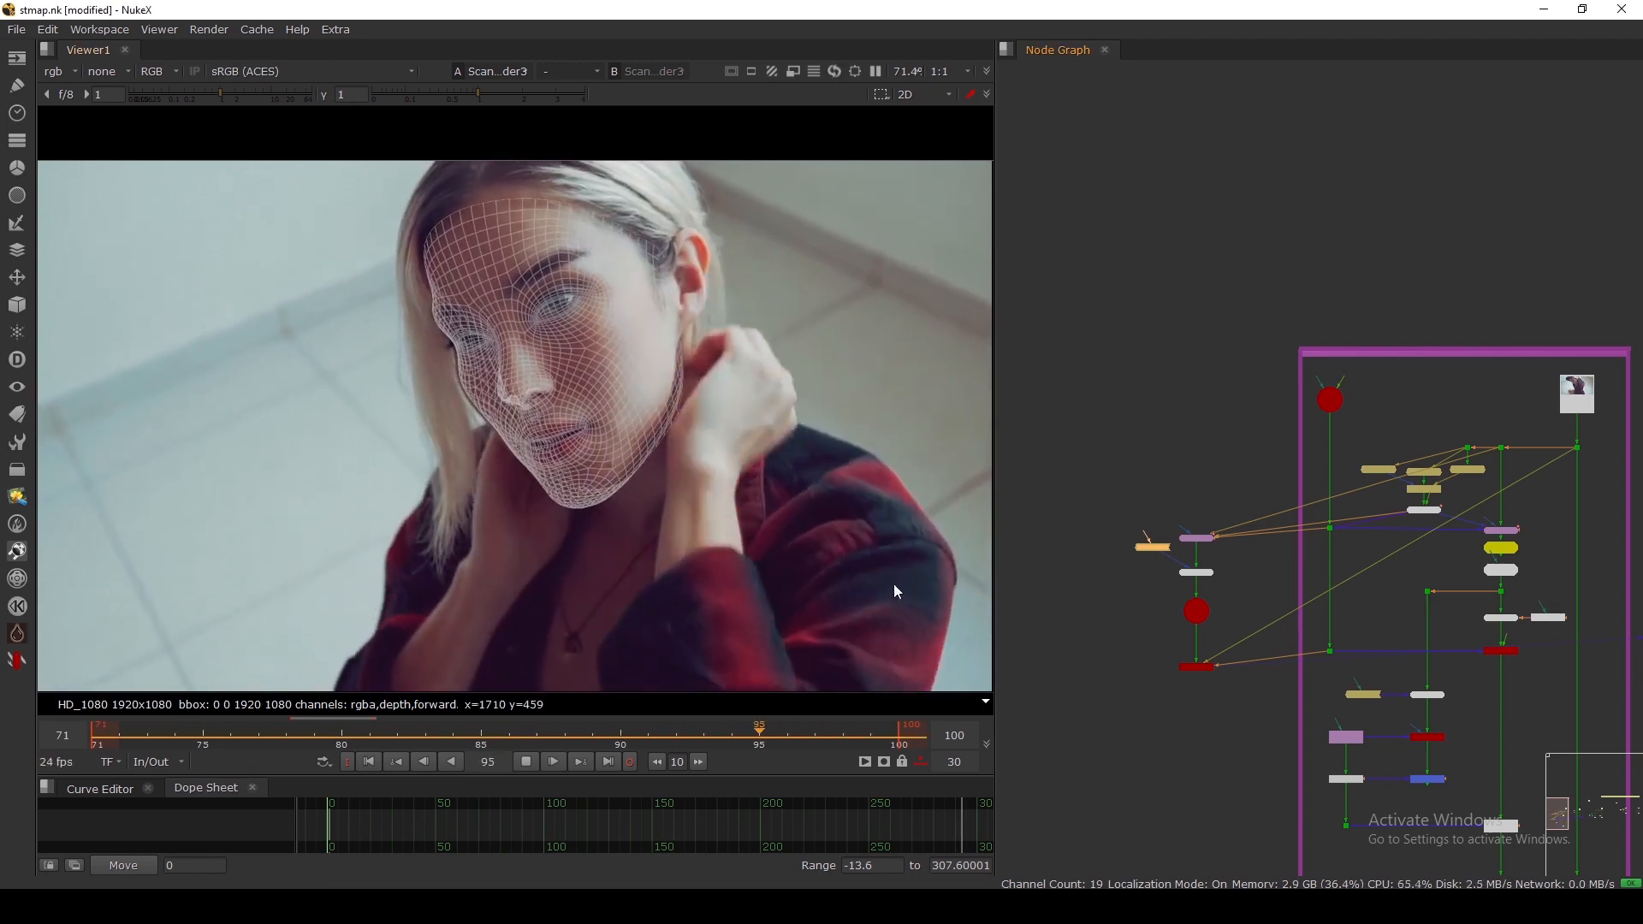
pyautogui.click(526, 762)
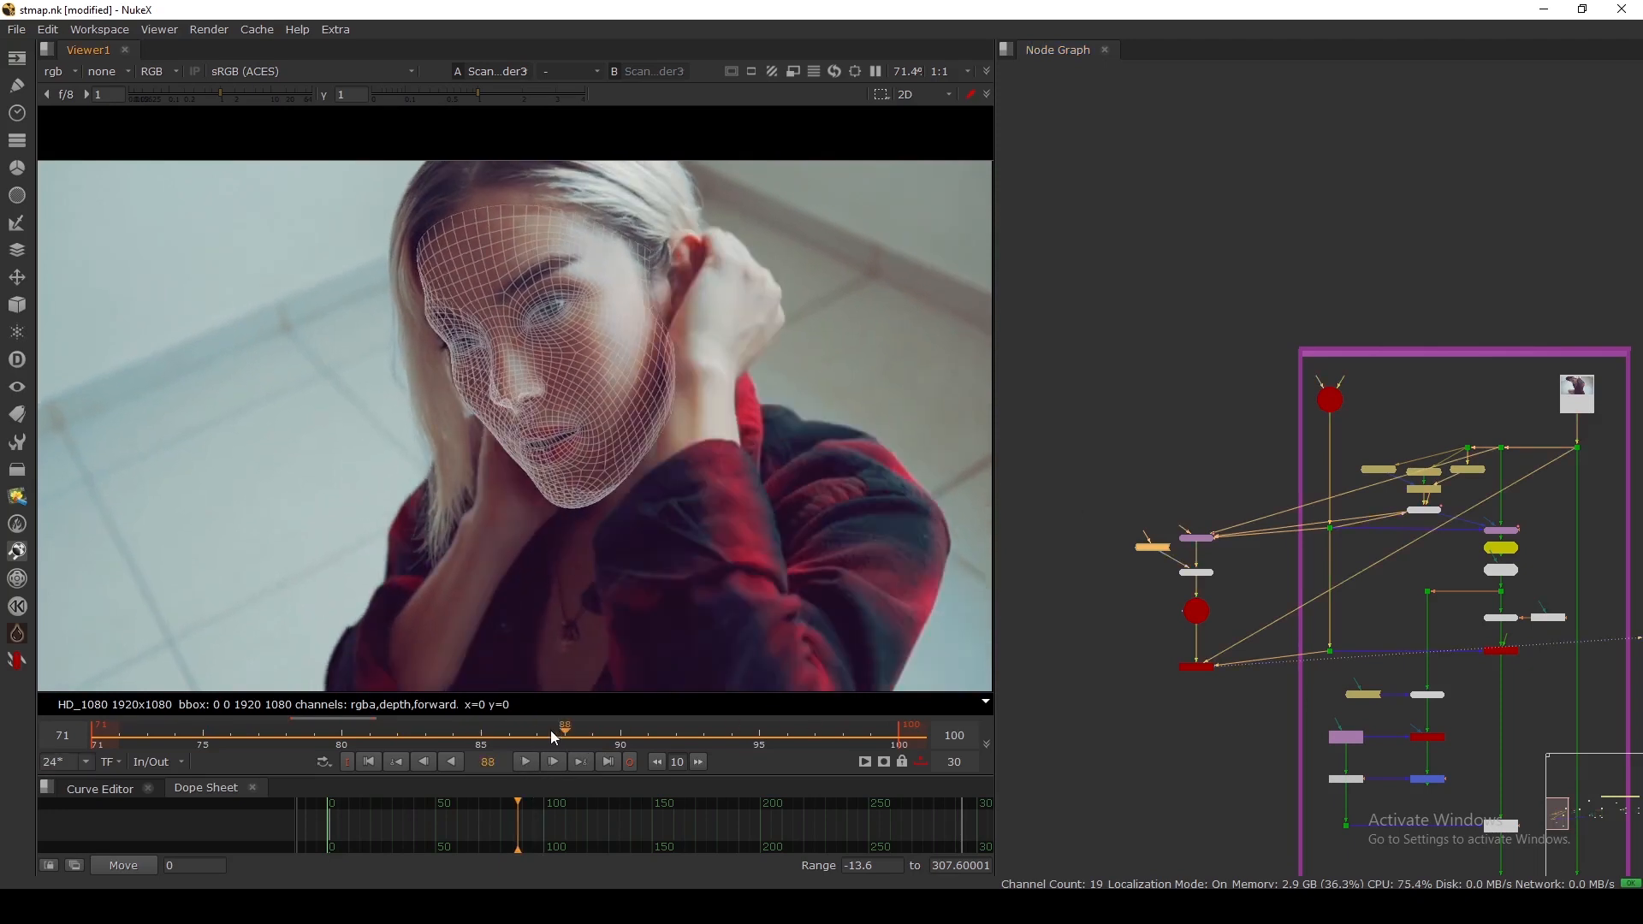
pyautogui.click(376, 736)
pyautogui.moveTo(377, 736); pyautogui.dragTo(510, 735)
# Step: Review the node tree in BackdropNode3 down to the STMap4 node
pyautogui.scroll(-2, 1106, 684)
pyautogui.click(1107, 682)
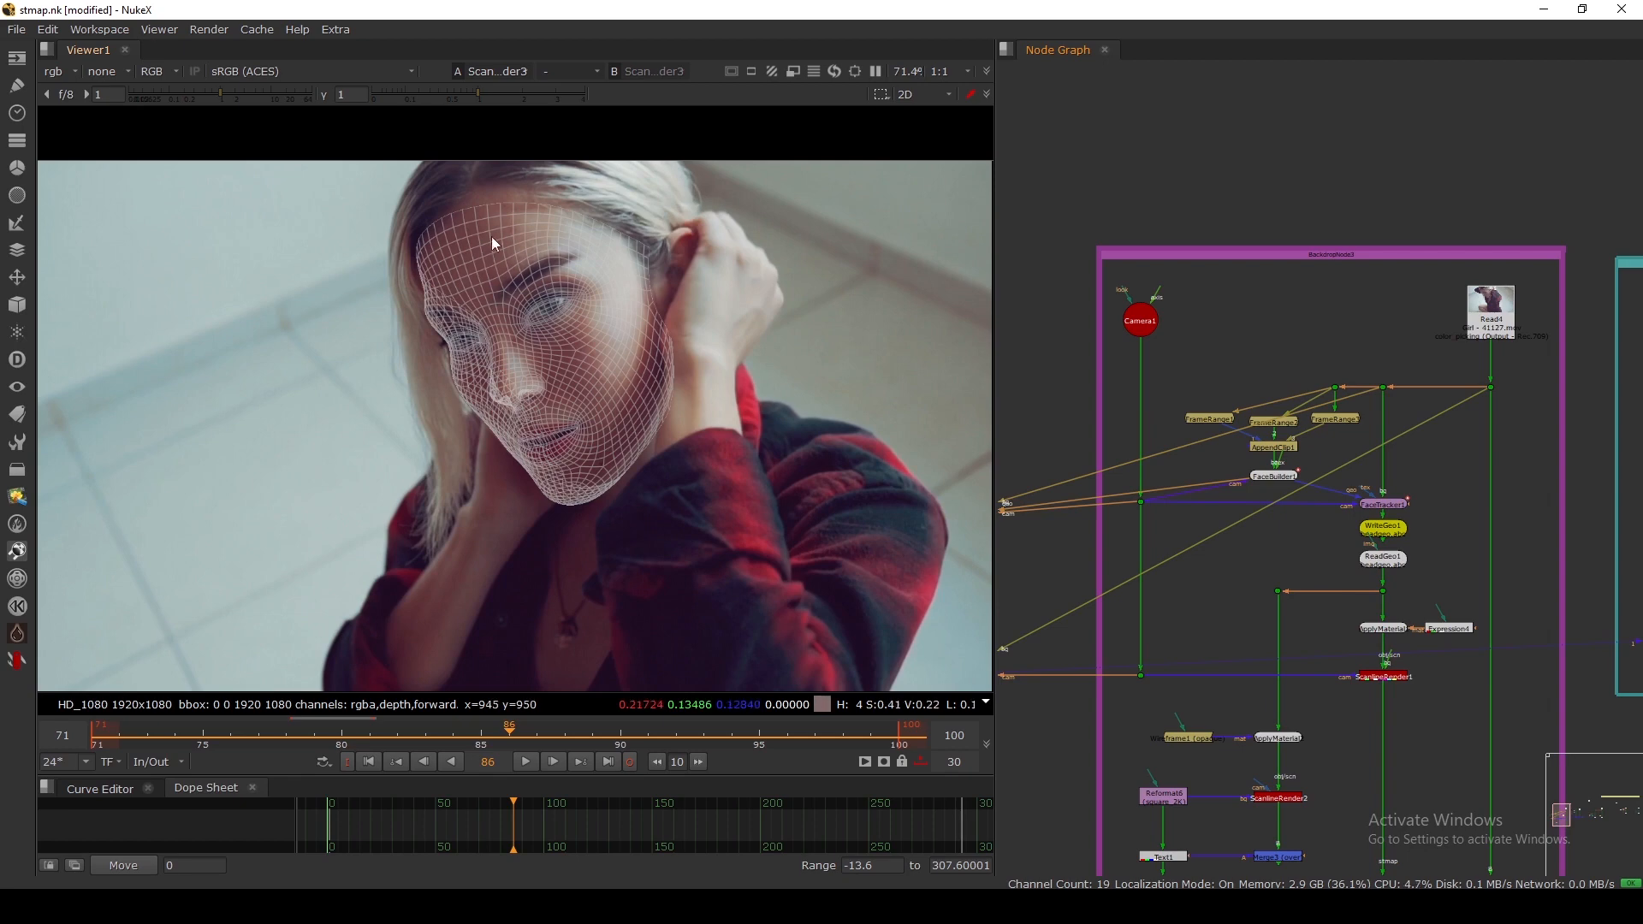
pyautogui.moveTo(1304, 522); pyautogui.dragTo(1257, 426, button='middle')
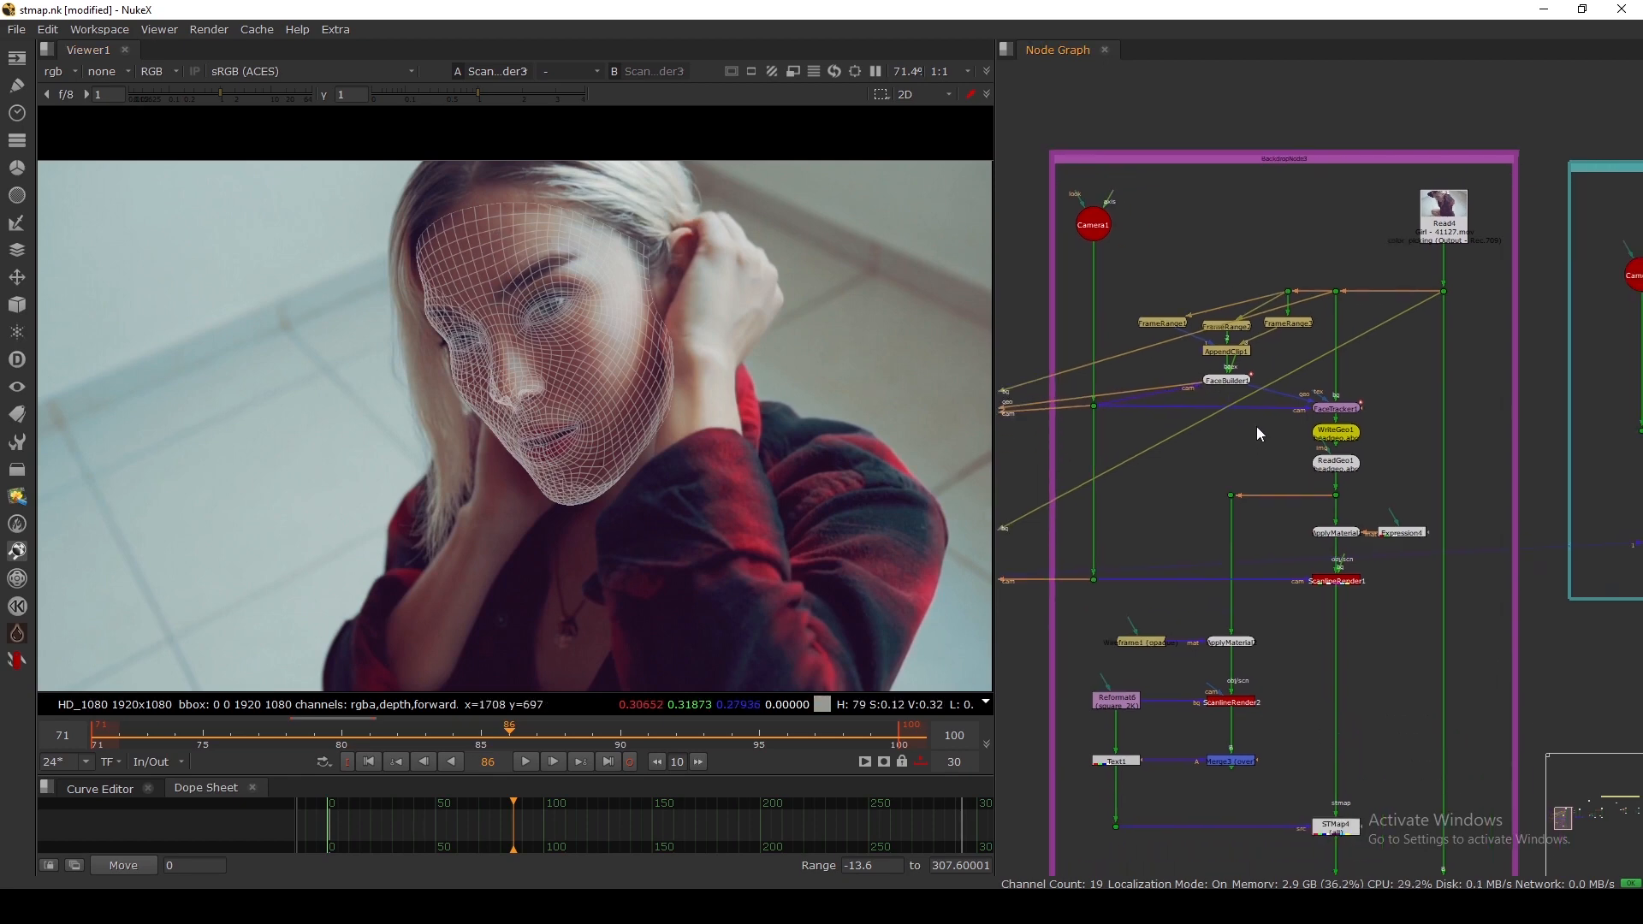
pyautogui.scroll(3, 1303, 507)
pyautogui.scroll(-3, 1303, 510)
pyautogui.moveTo(1289, 587); pyautogui.dragTo(1324, 485, button='middle')
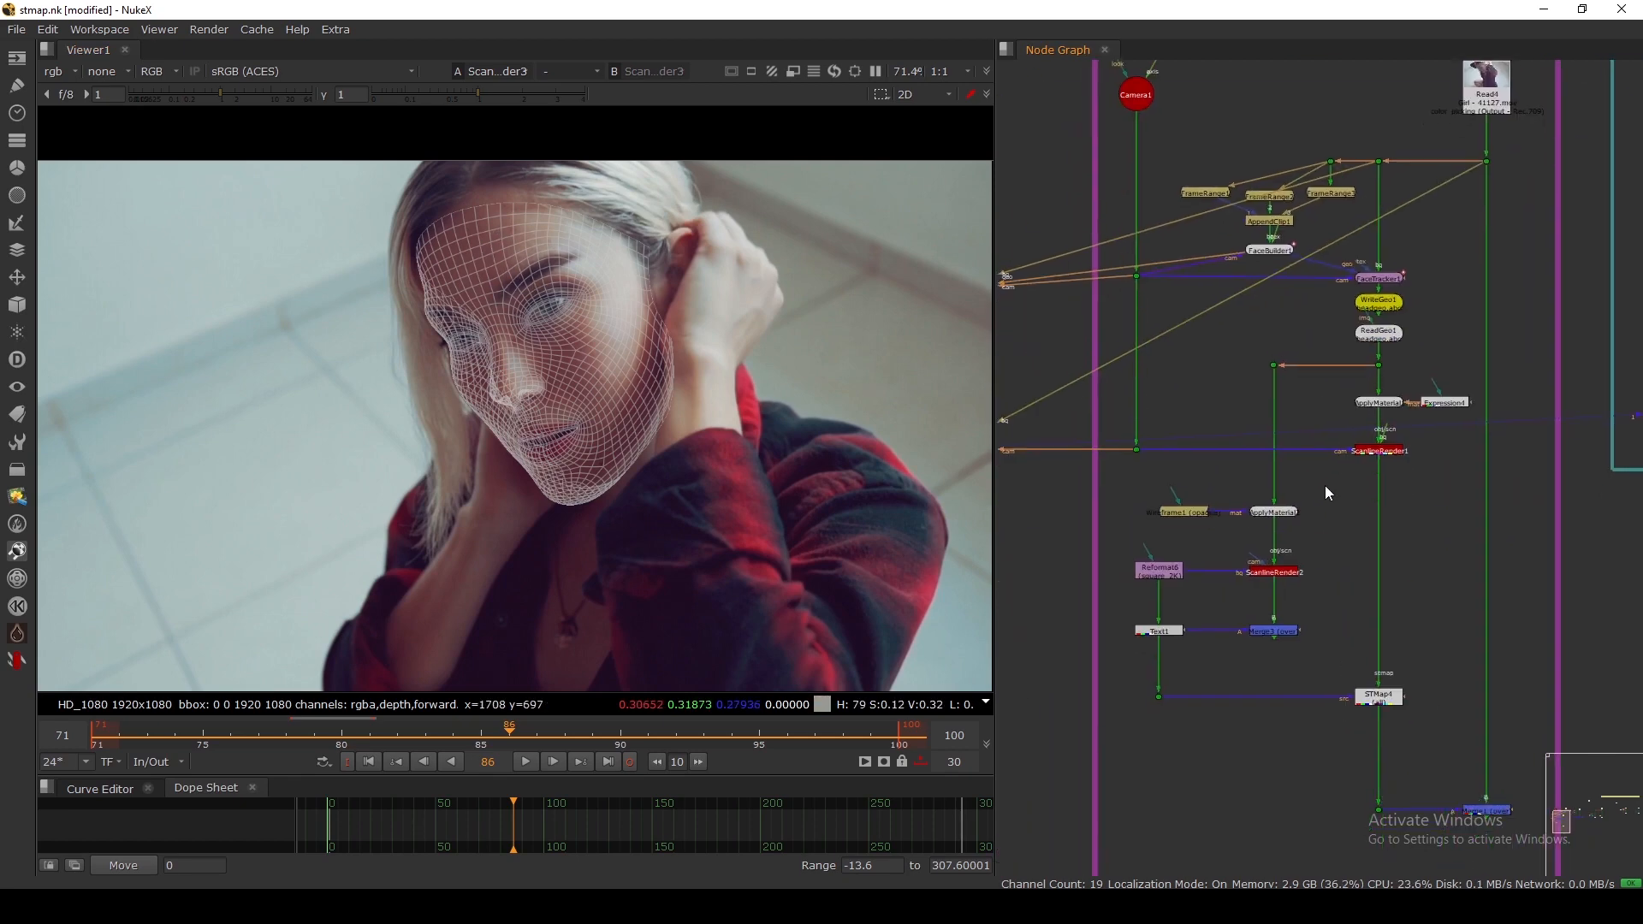
pyautogui.moveTo(1425, 672); pyautogui.dragTo(1325, 725)
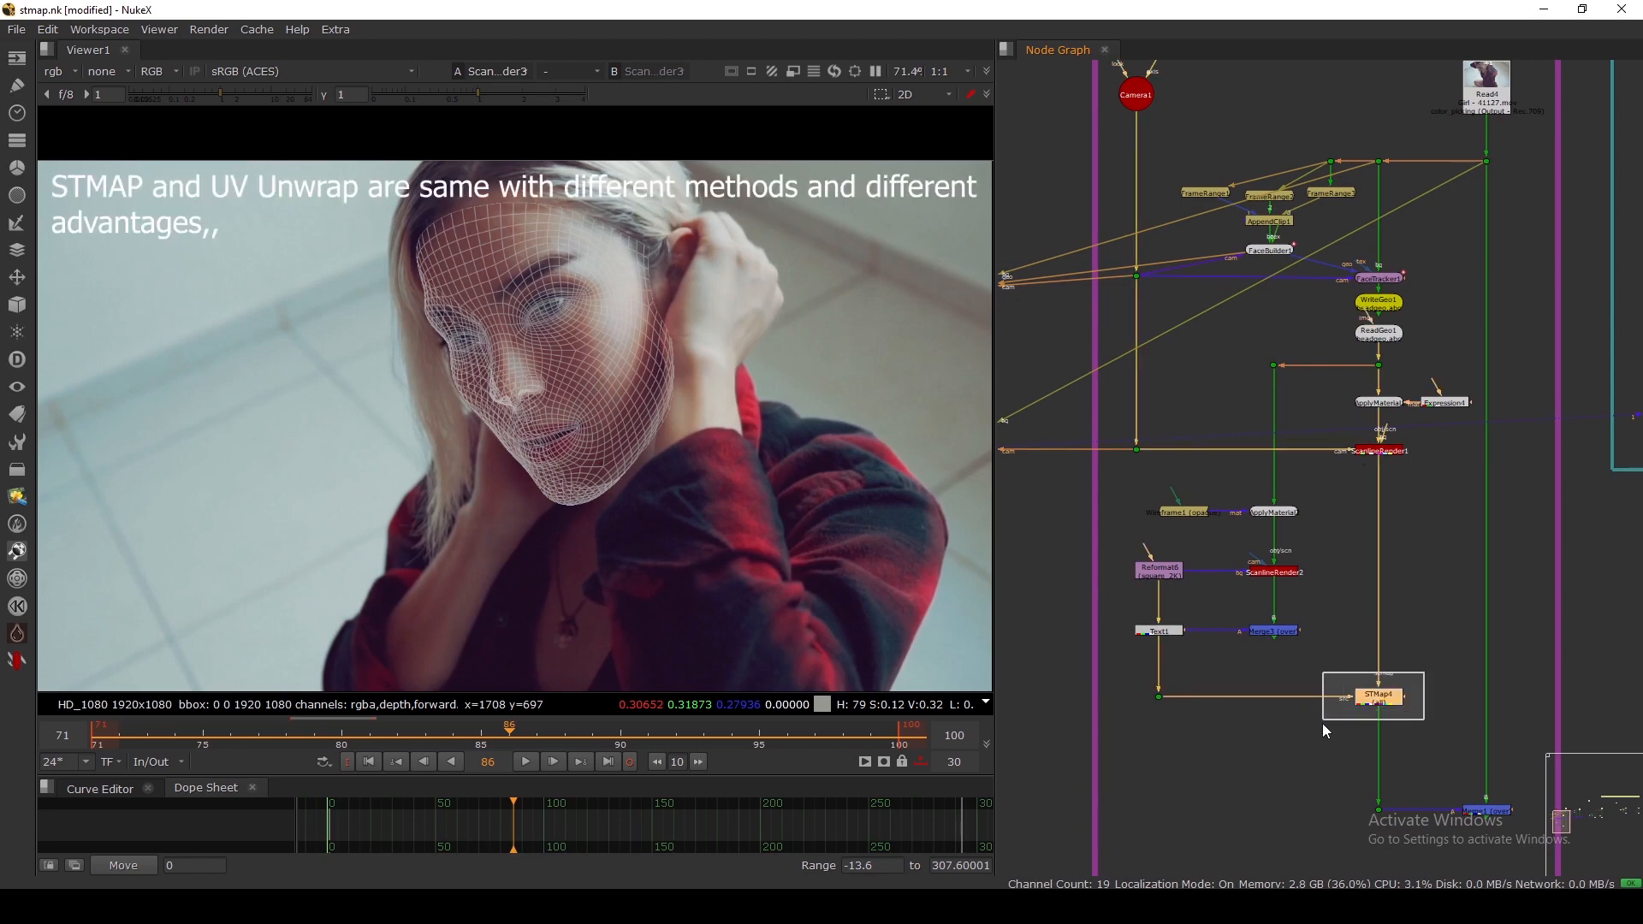
pyautogui.scroll(-3, 1128, 548)
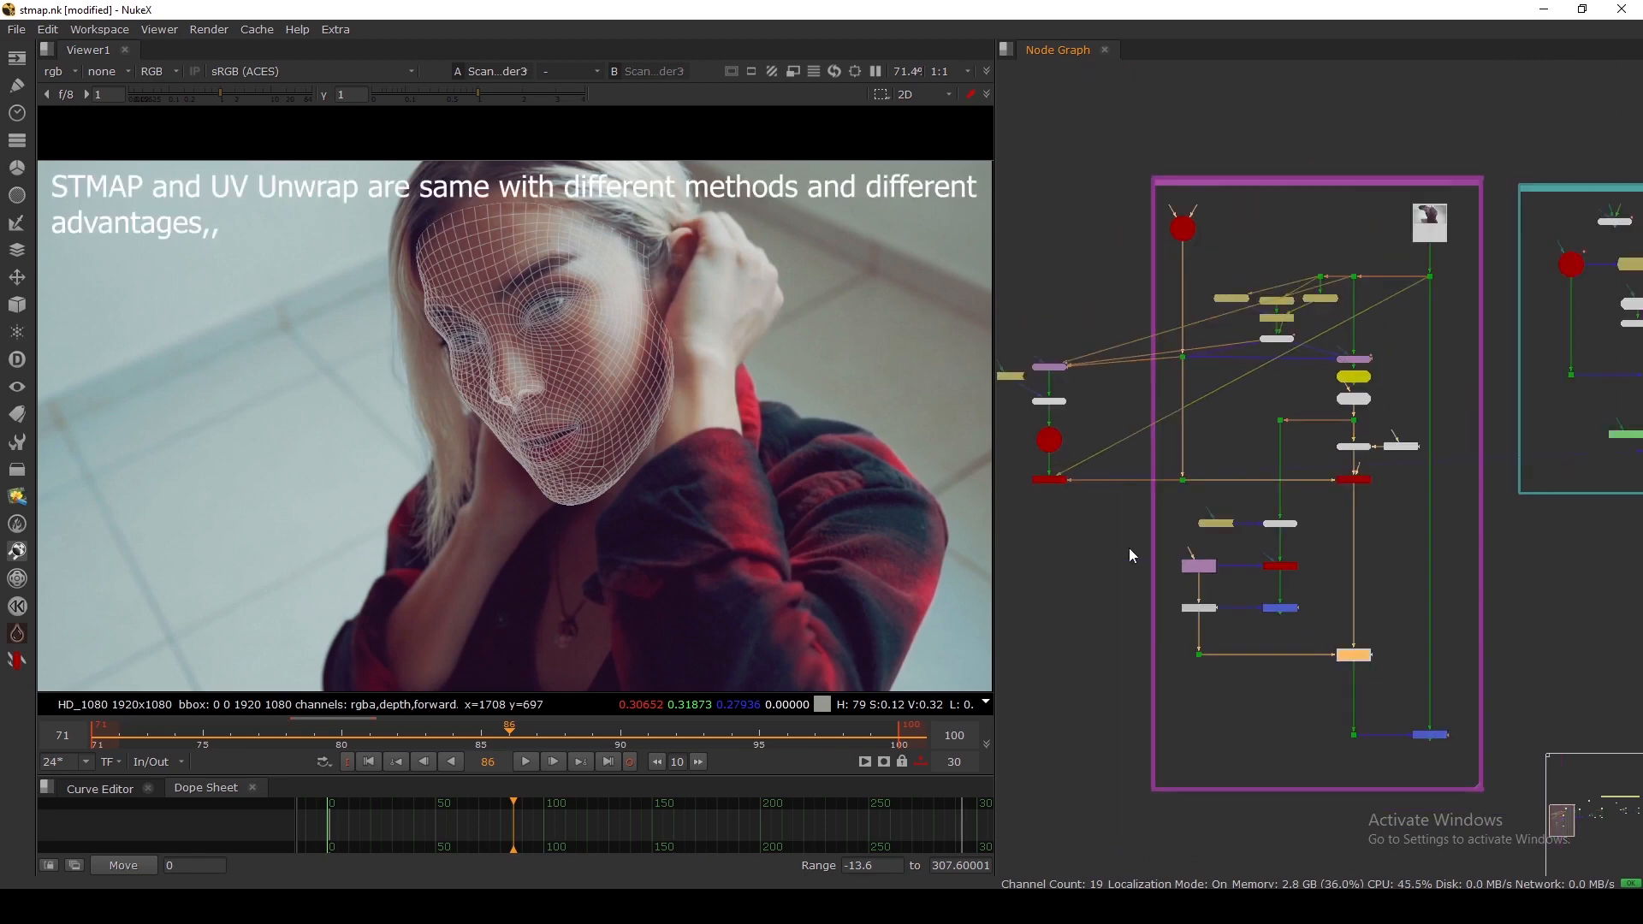
pyautogui.scroll(3, 1138, 482)
# Step: Disconnect the footage from ScanlineRender3's background input so only the wireframe is rendered
pyautogui.click(1140, 487)
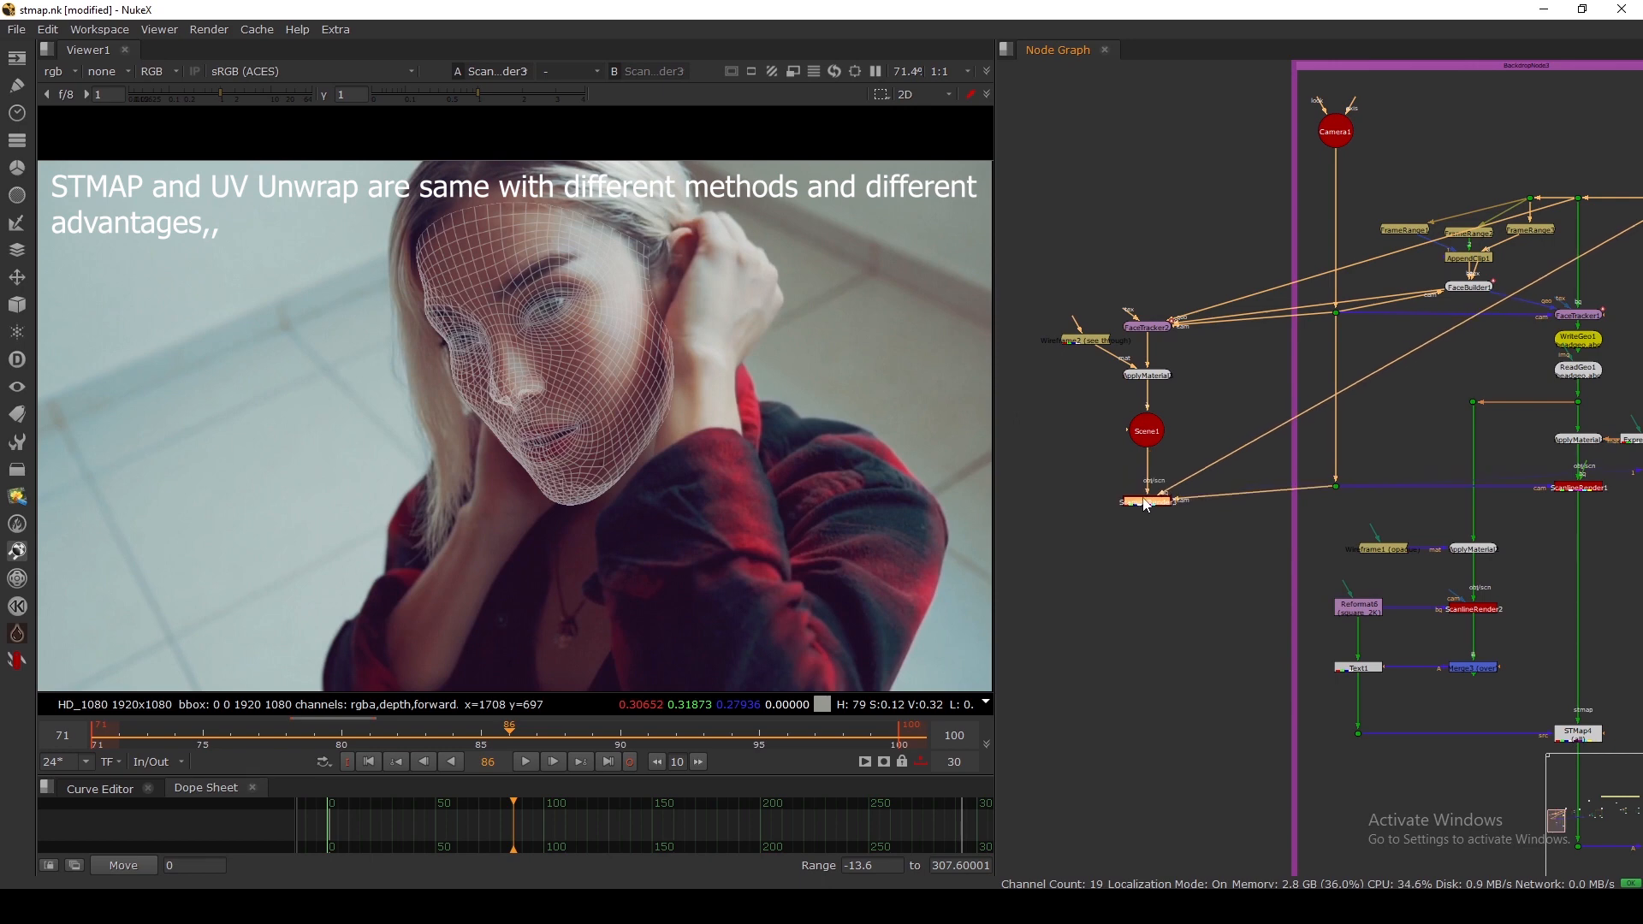
pyautogui.scroll(2, 1145, 486)
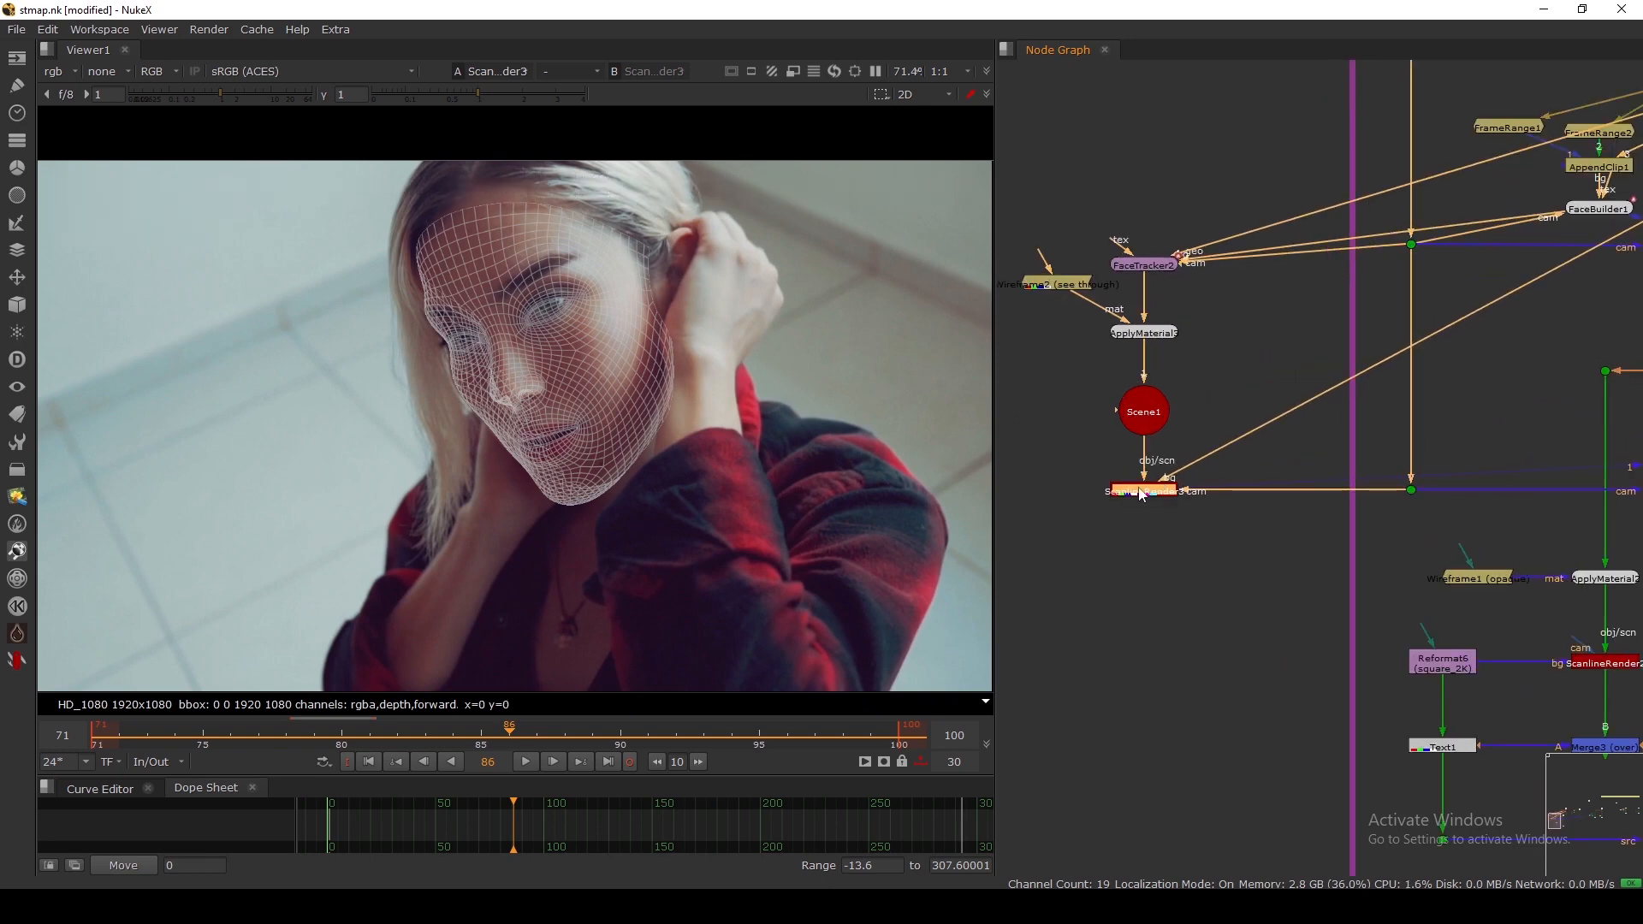
pyautogui.doubleClick(1177, 488)
pyautogui.click(1245, 356)
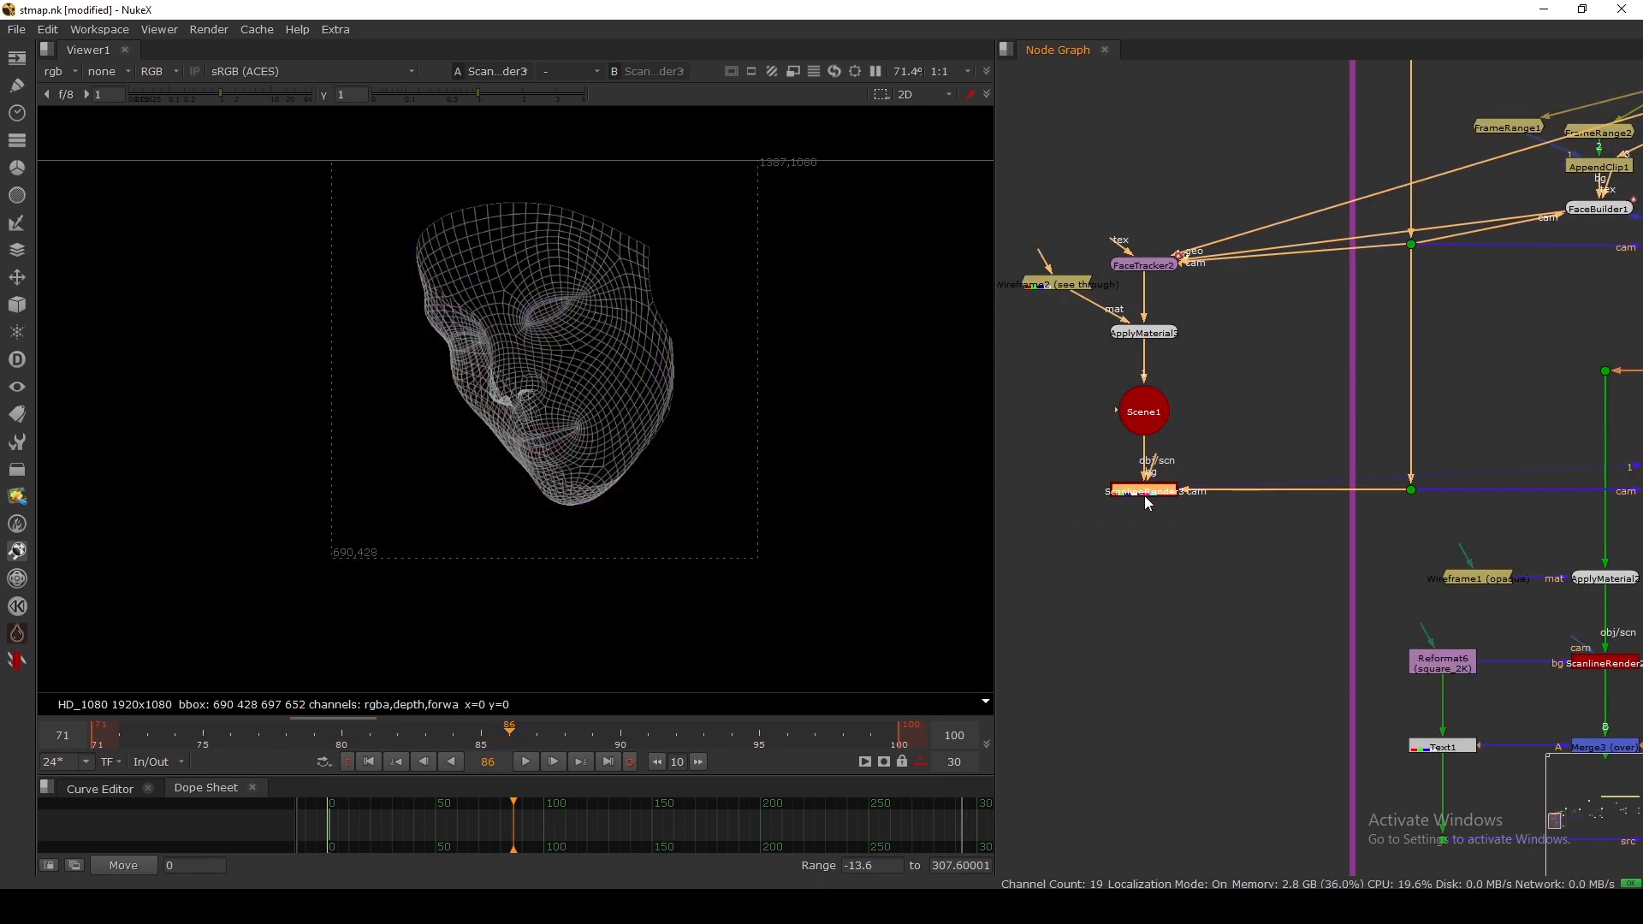
# Step: Set ScanlineRender3's projection mode to uv and check the unwrapped wireframe
pyautogui.doubleClick(1143, 495)
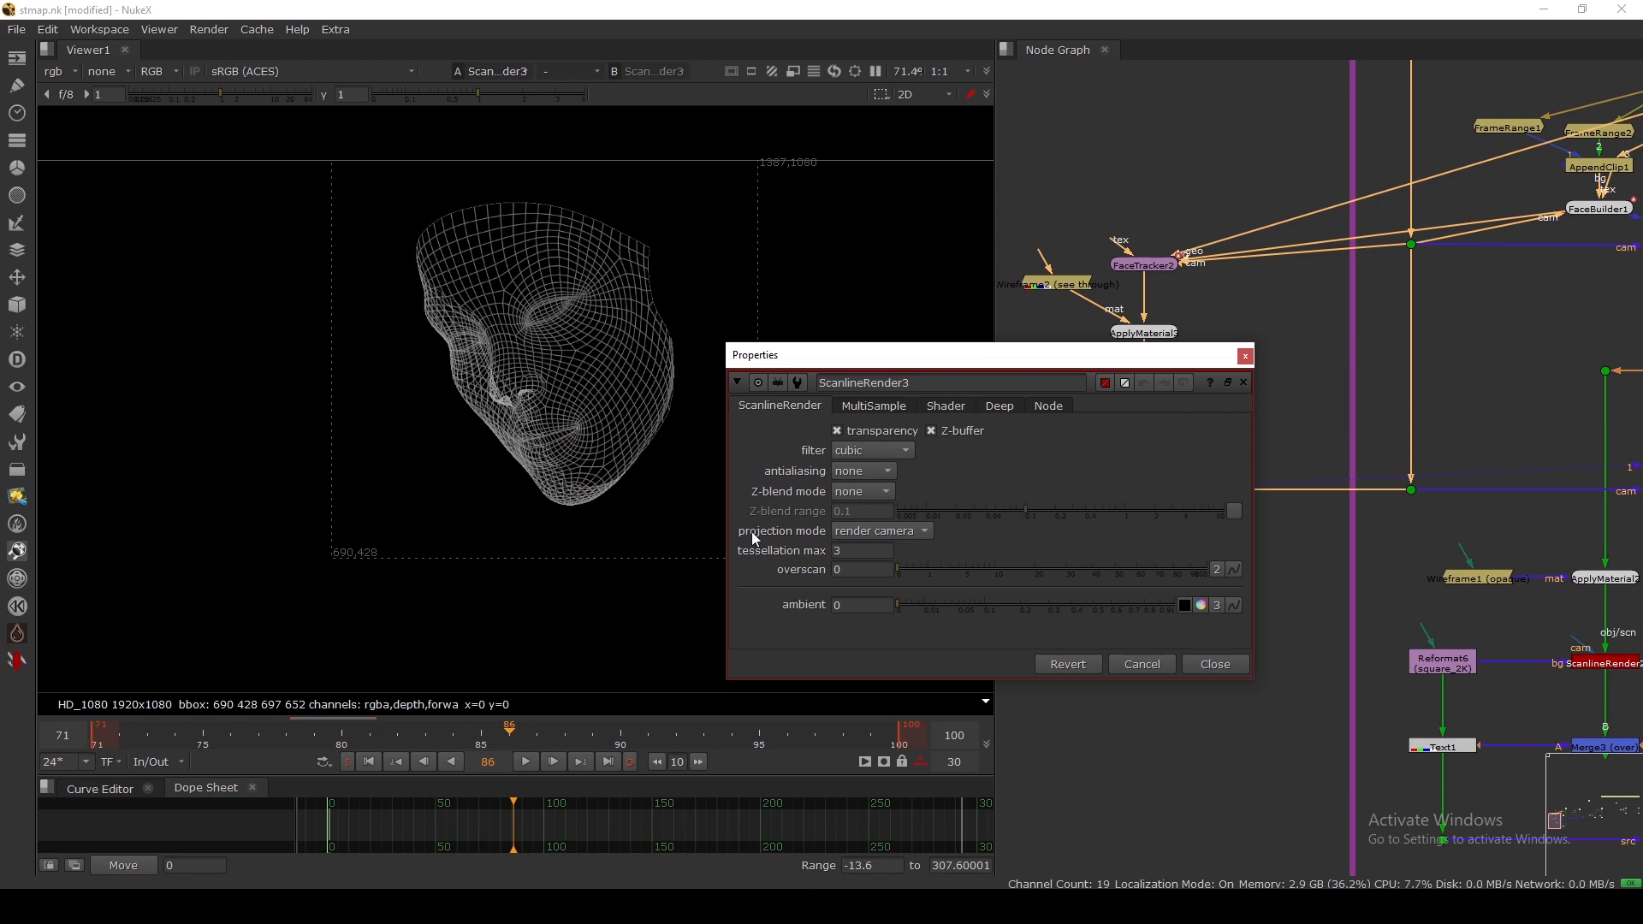
pyautogui.click(863, 531)
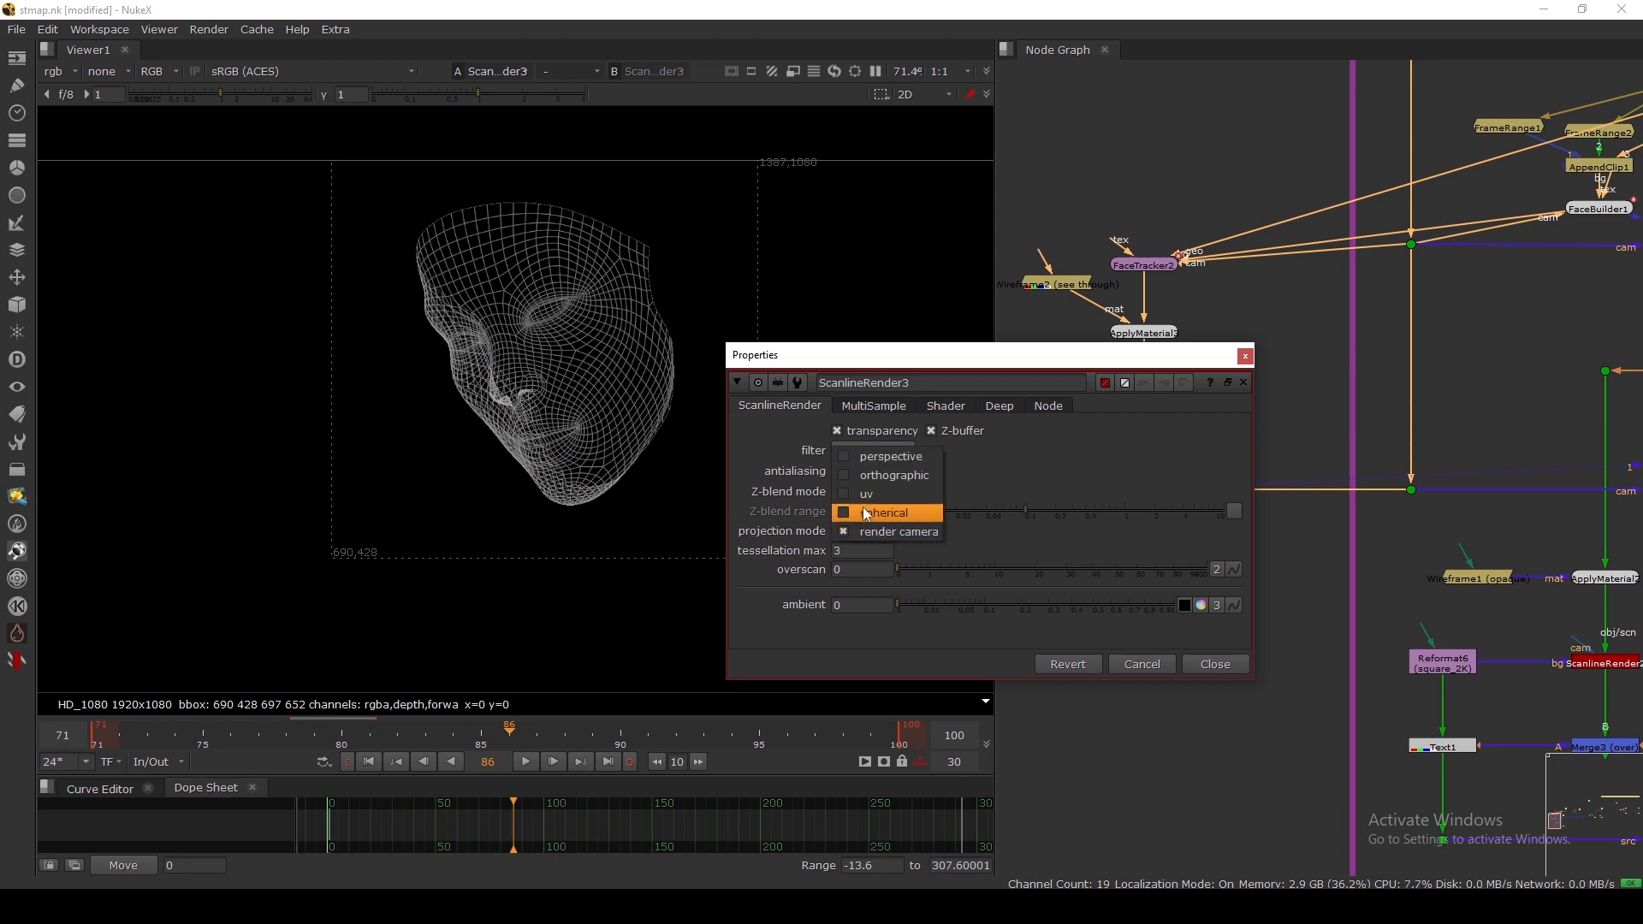
pyautogui.click(865, 491)
pyautogui.click(1209, 666)
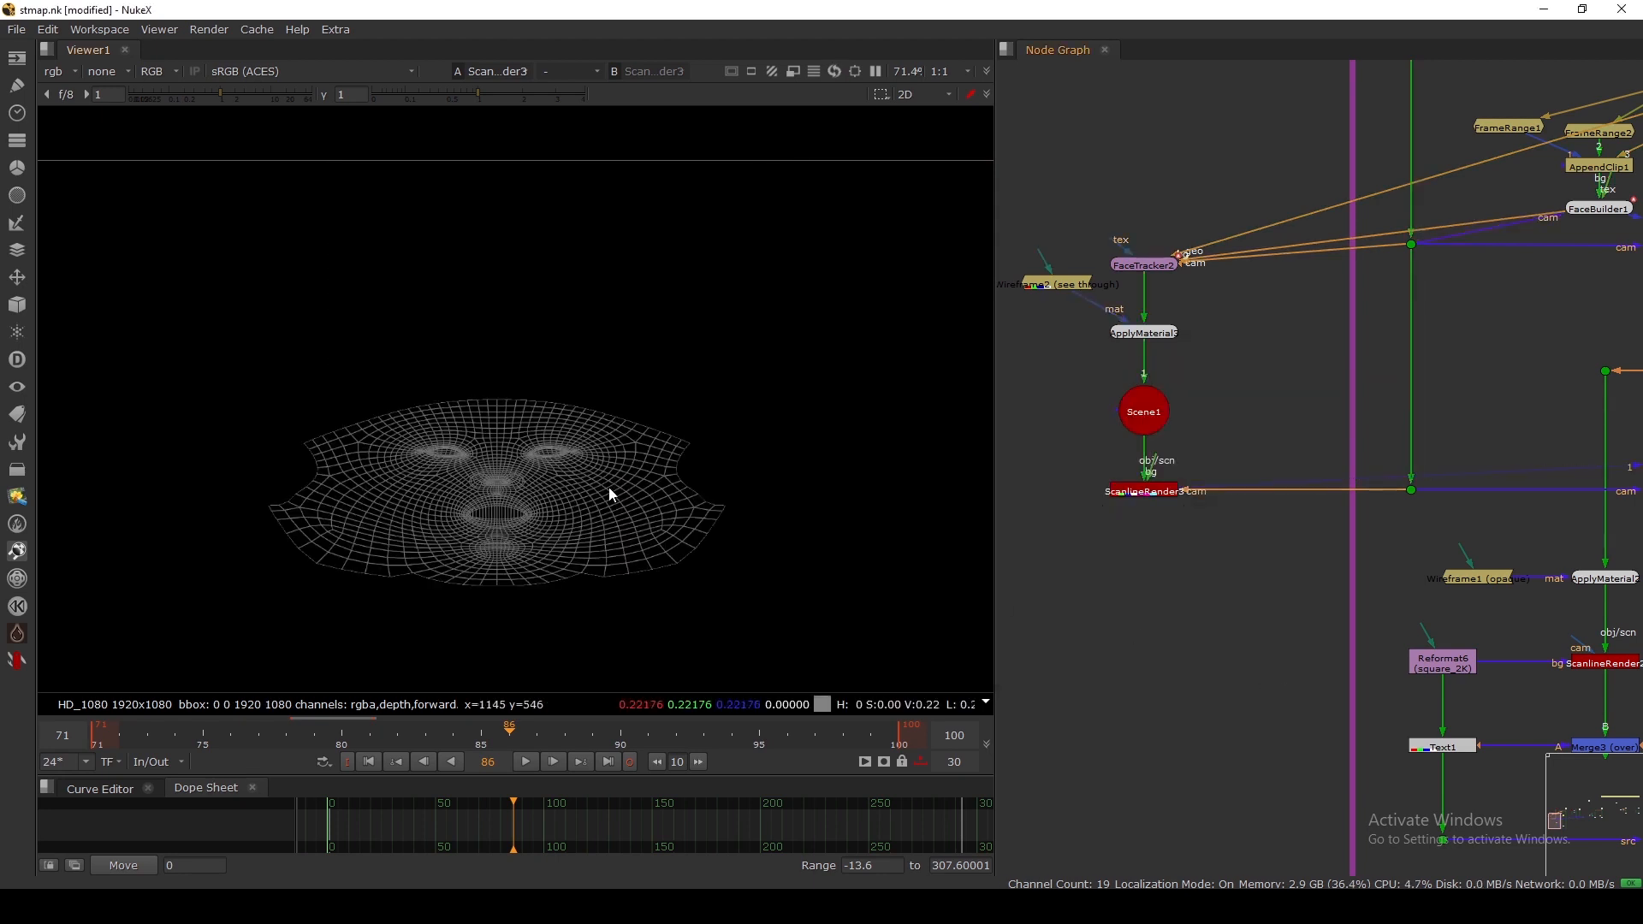
pyautogui.scroll(-2, 608, 490)
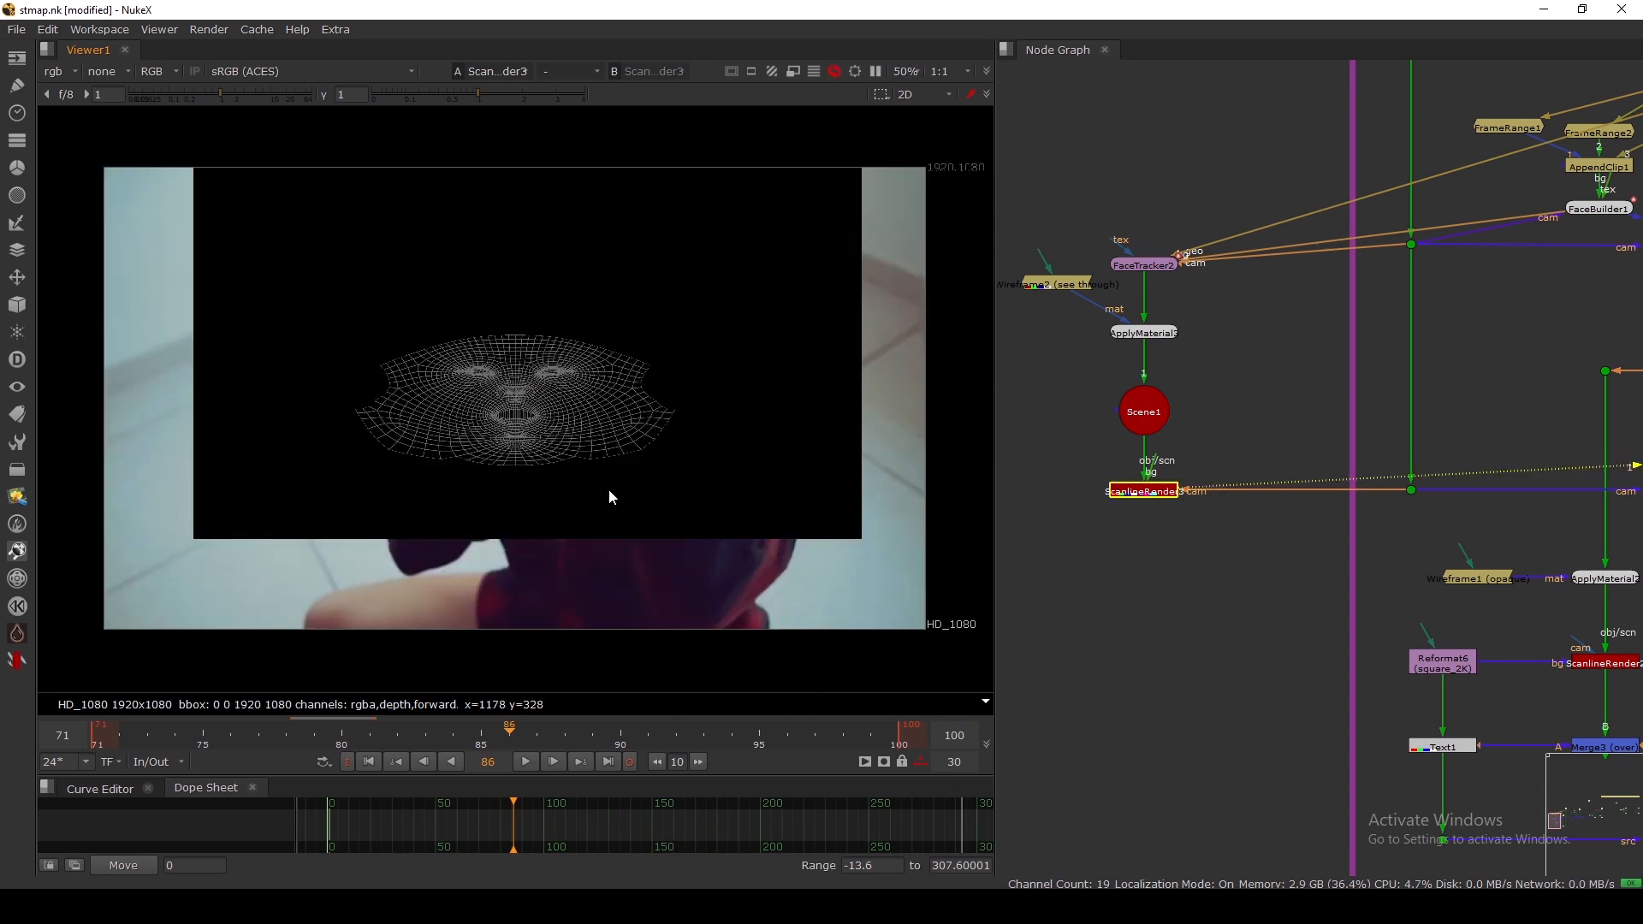
# Step: Disconnect the camera from ScanlineRender3, add a Reformat node and connect it to the render's background input
pyautogui.click(1191, 493)
pyautogui.press('Tab')
pyautogui.write('reformat')
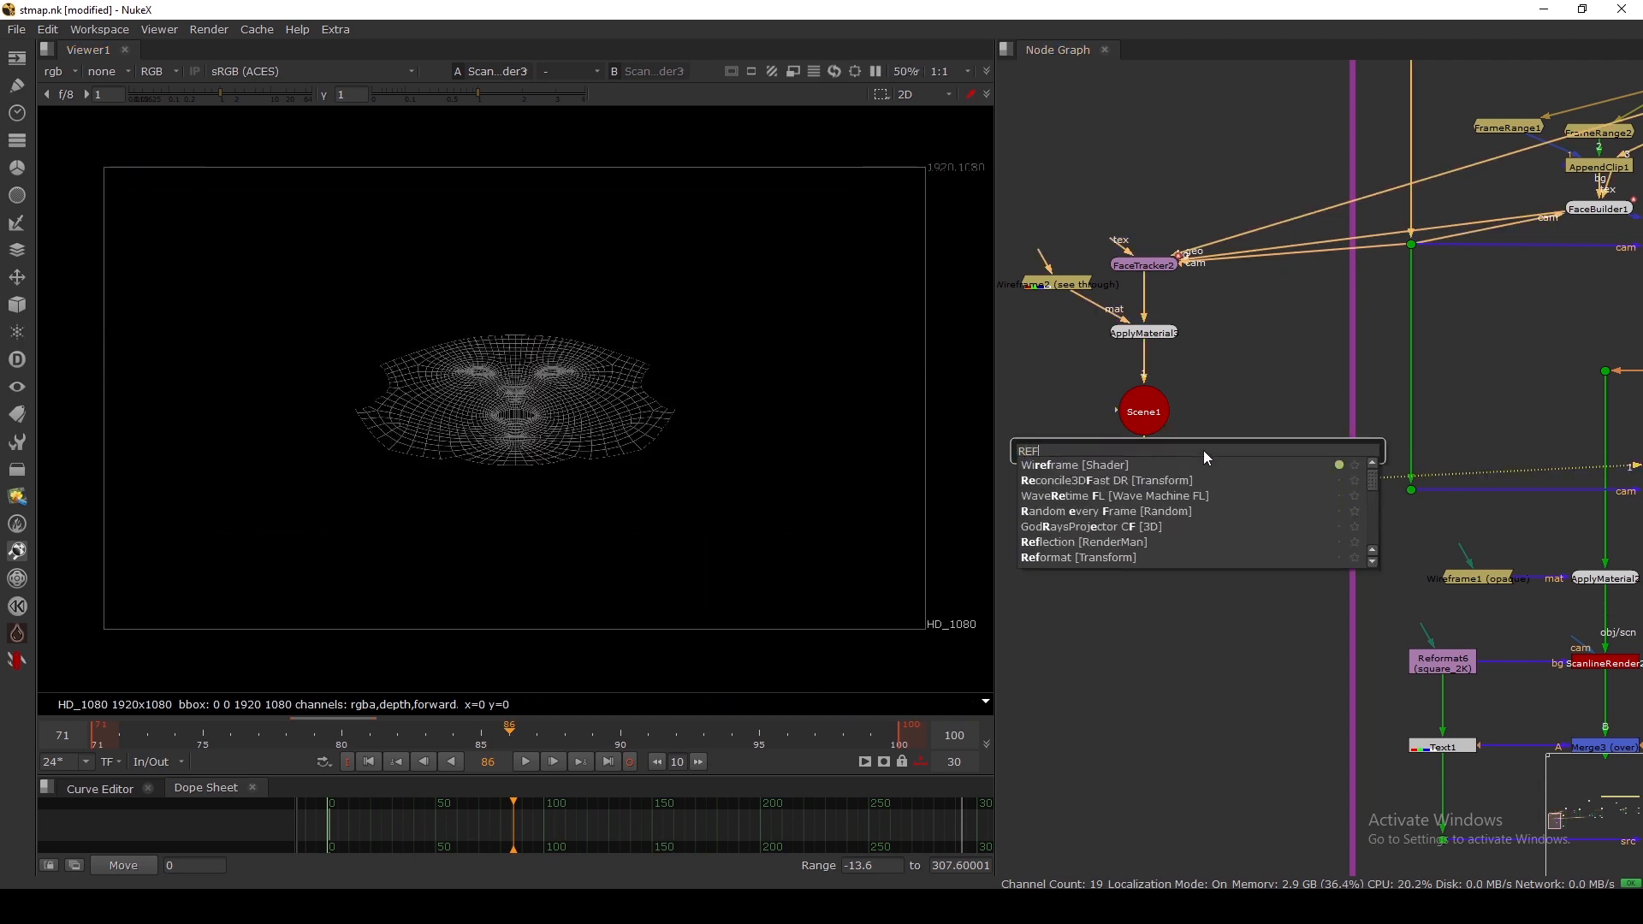
pyautogui.press('Return')
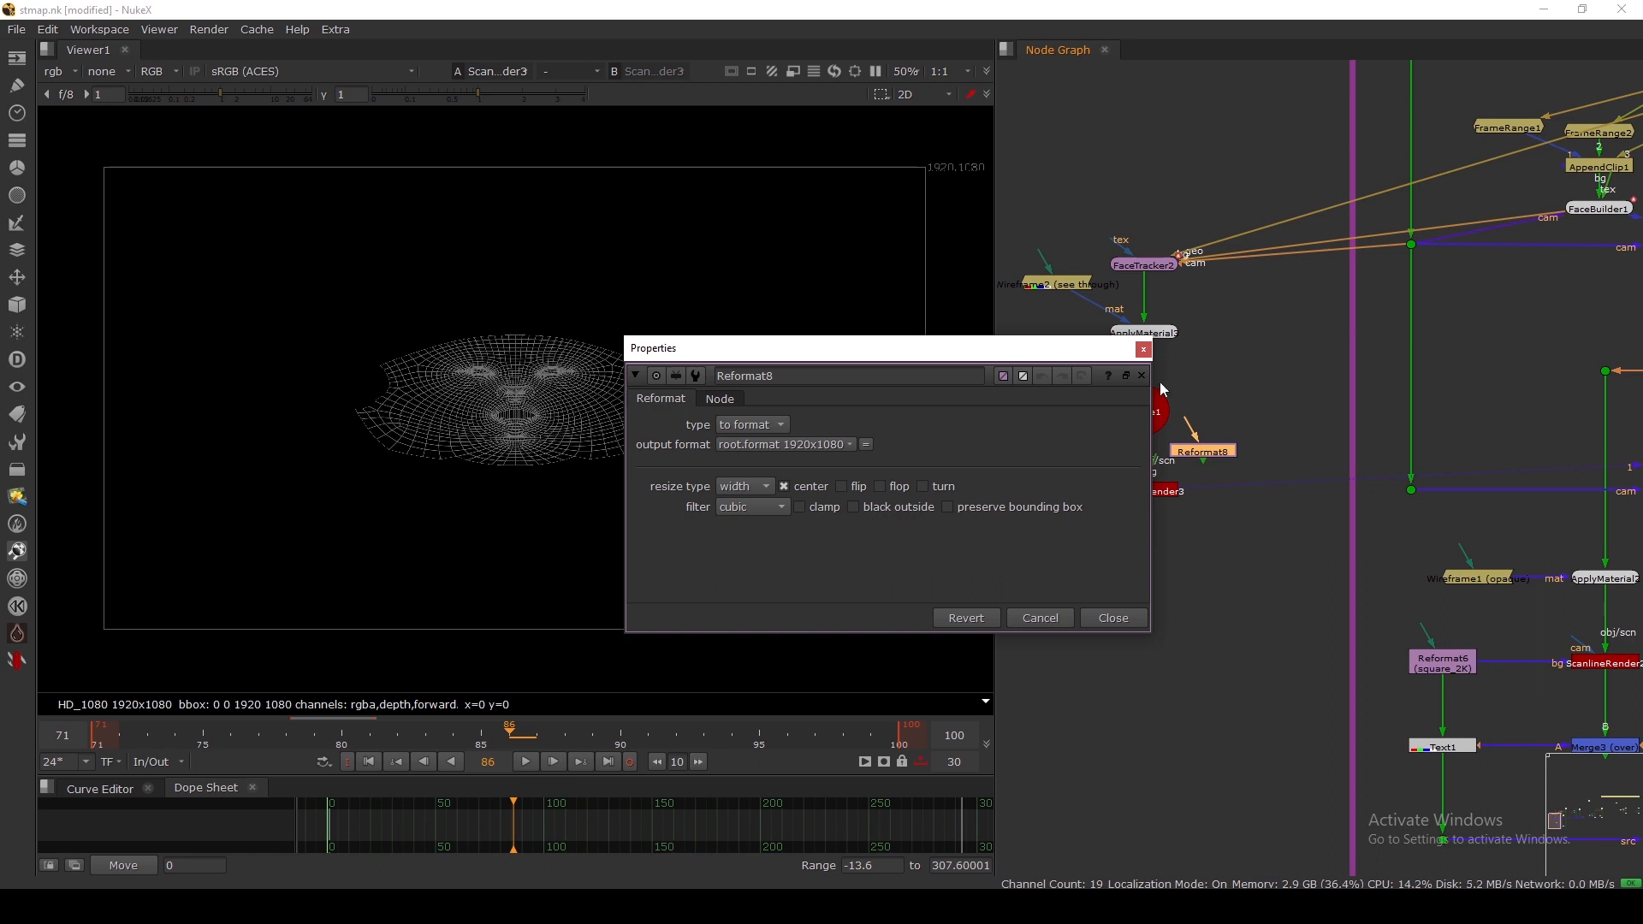
pyautogui.click(1143, 352)
pyautogui.scroll(1, 1196, 456)
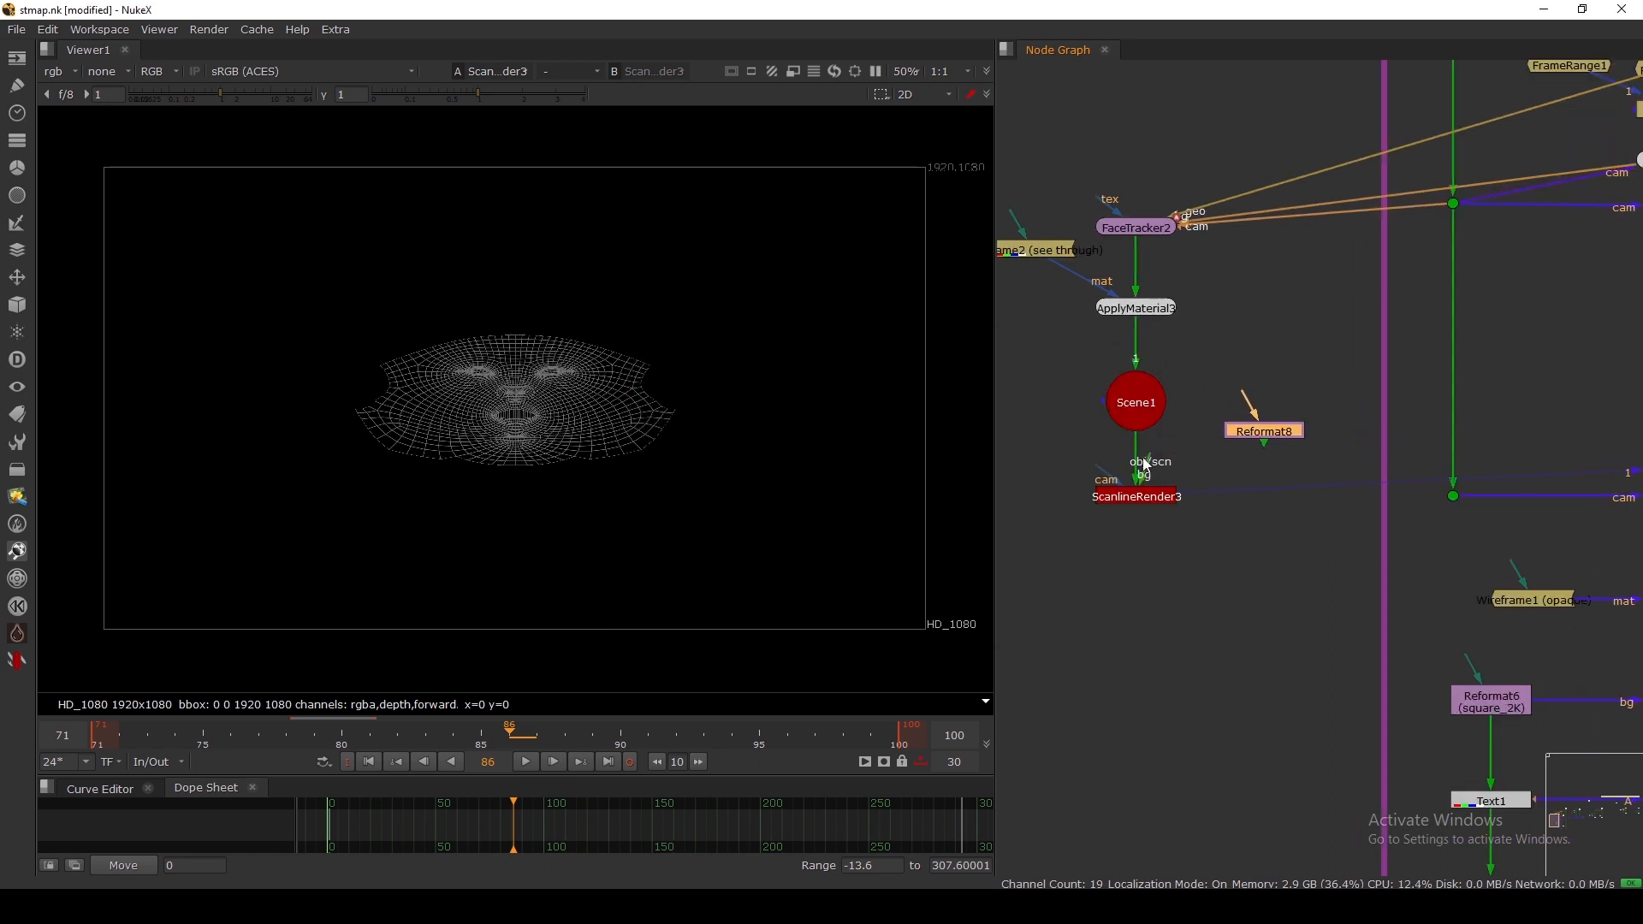
pyautogui.moveTo(1222, 450); pyautogui.dragTo(1262, 433)
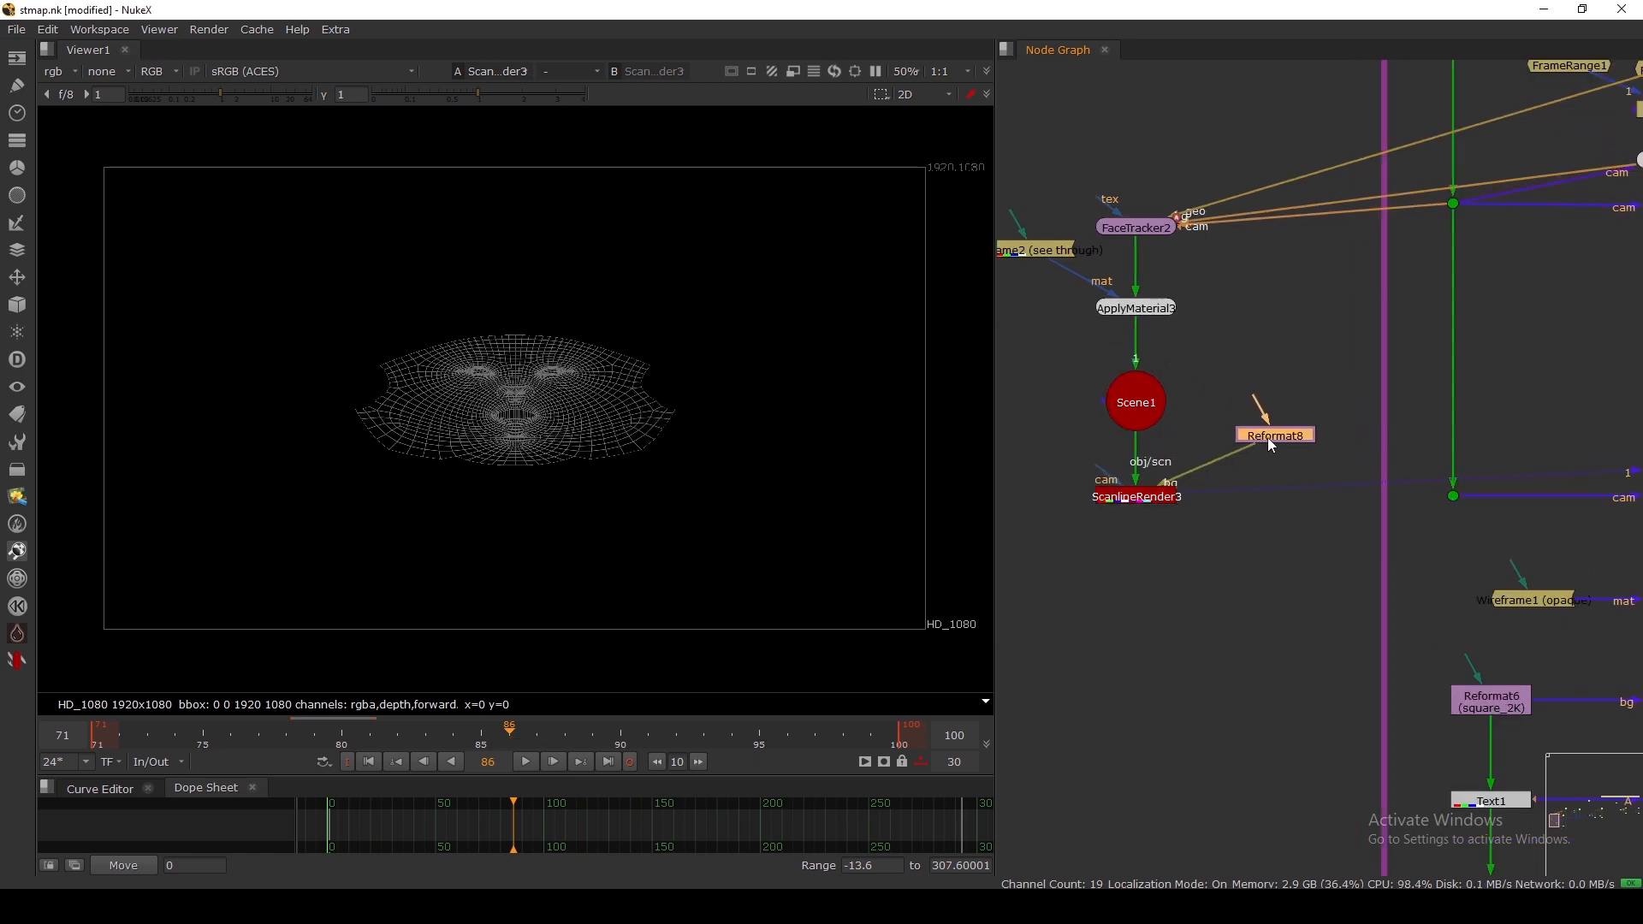
# Step: Set Reformat8's output format to square_2K and frame the square UV render
pyautogui.doubleClick(1260, 434)
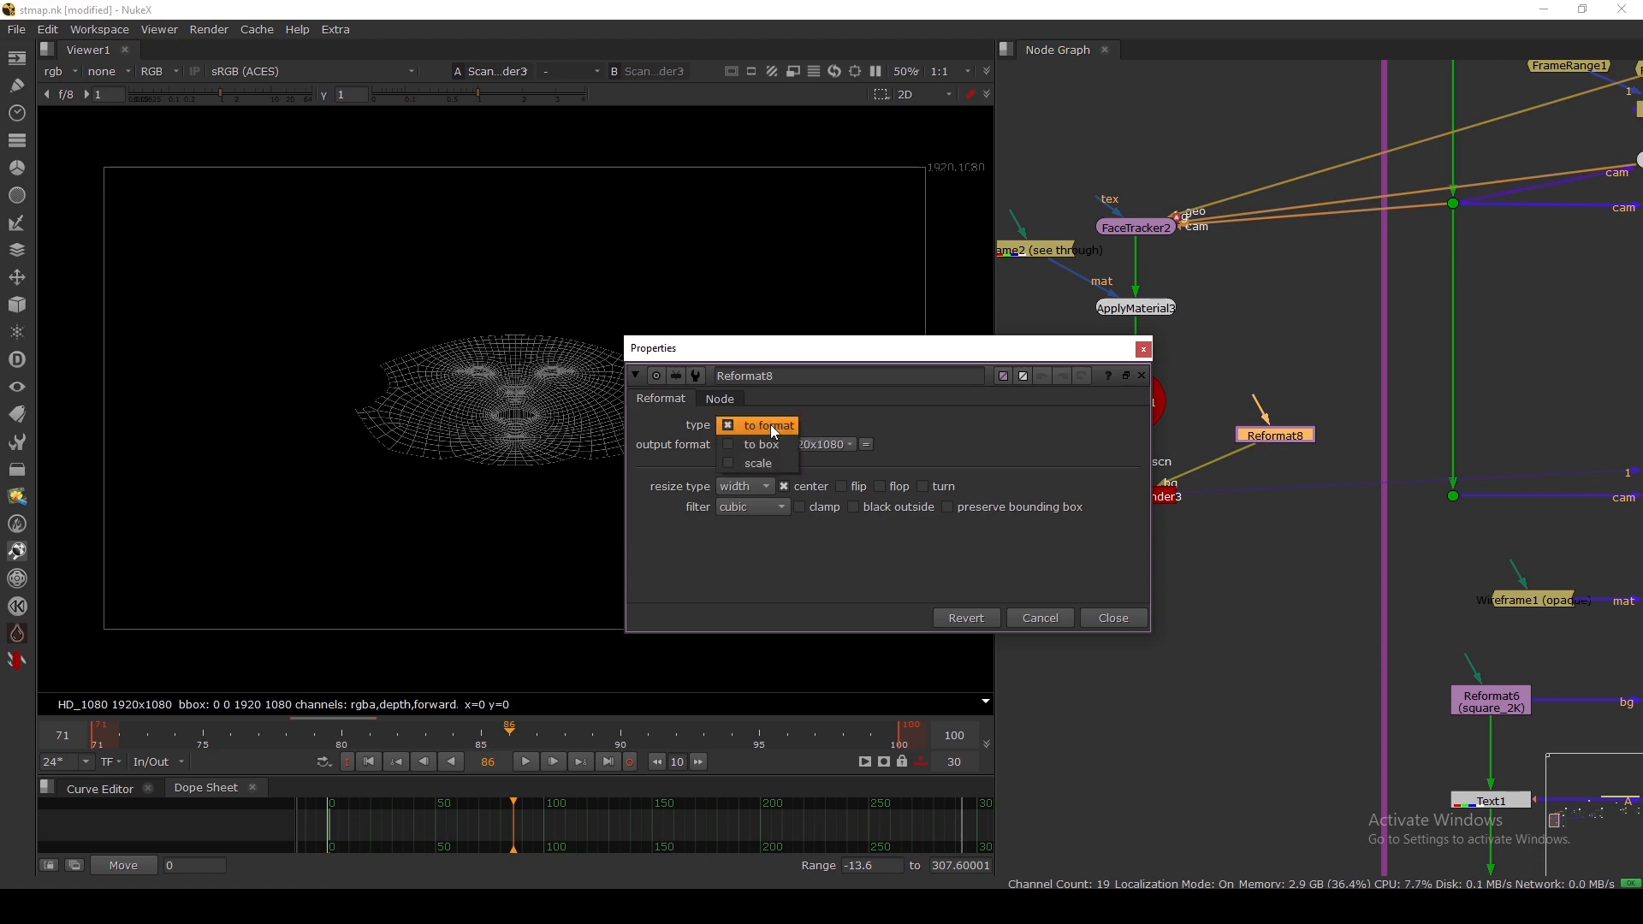
pyautogui.click(780, 440)
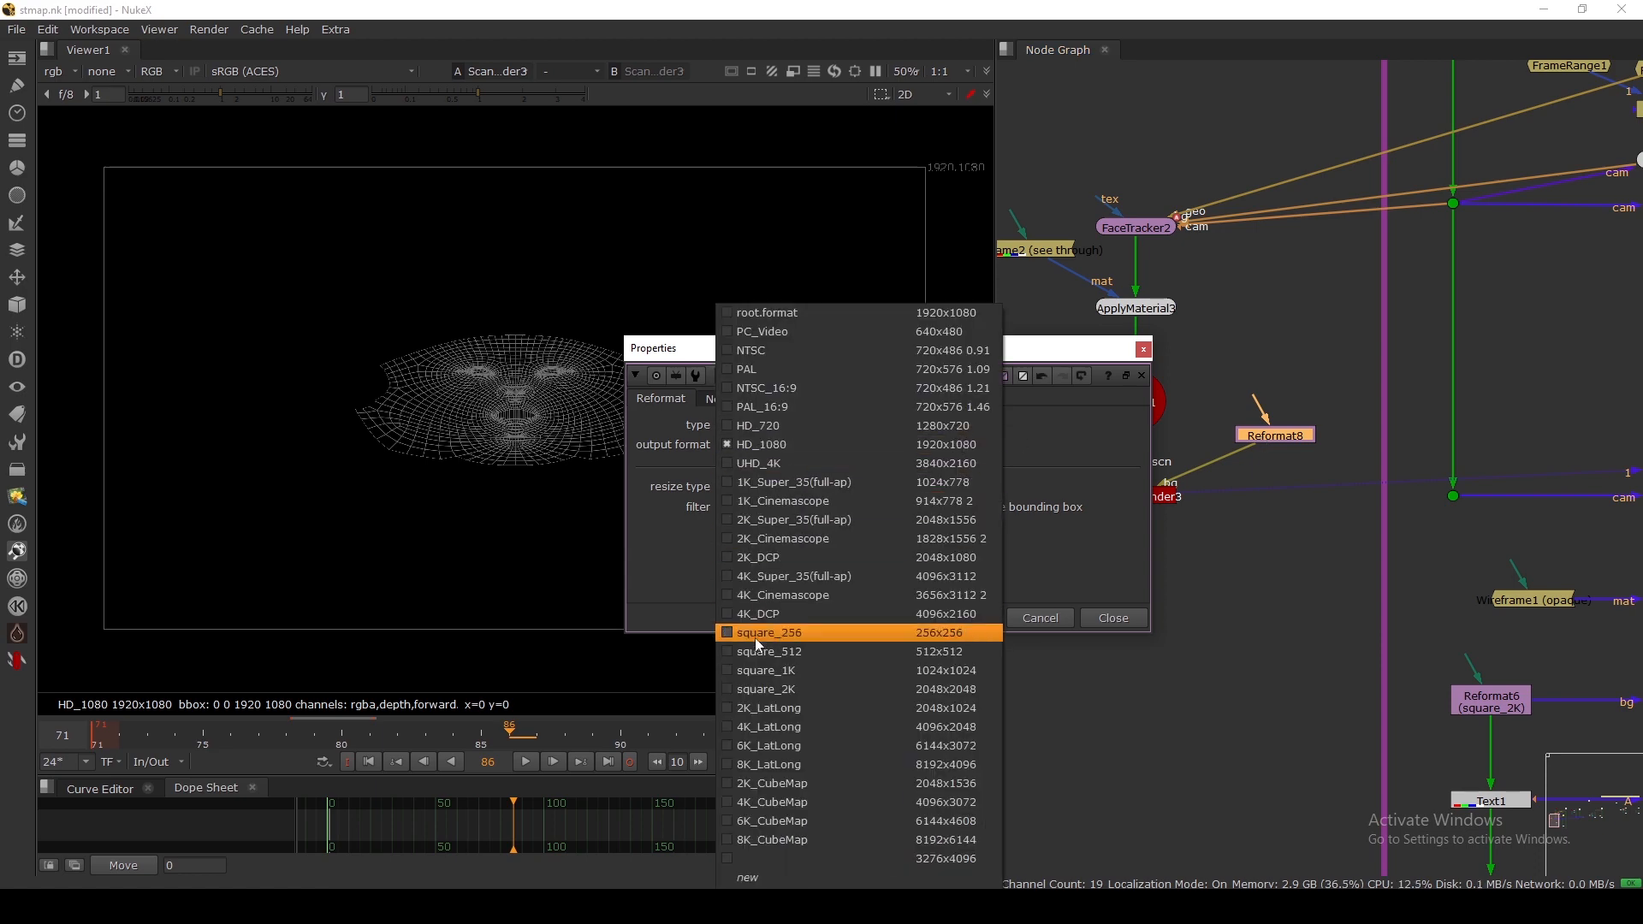
pyautogui.click(761, 689)
pyautogui.click(1092, 615)
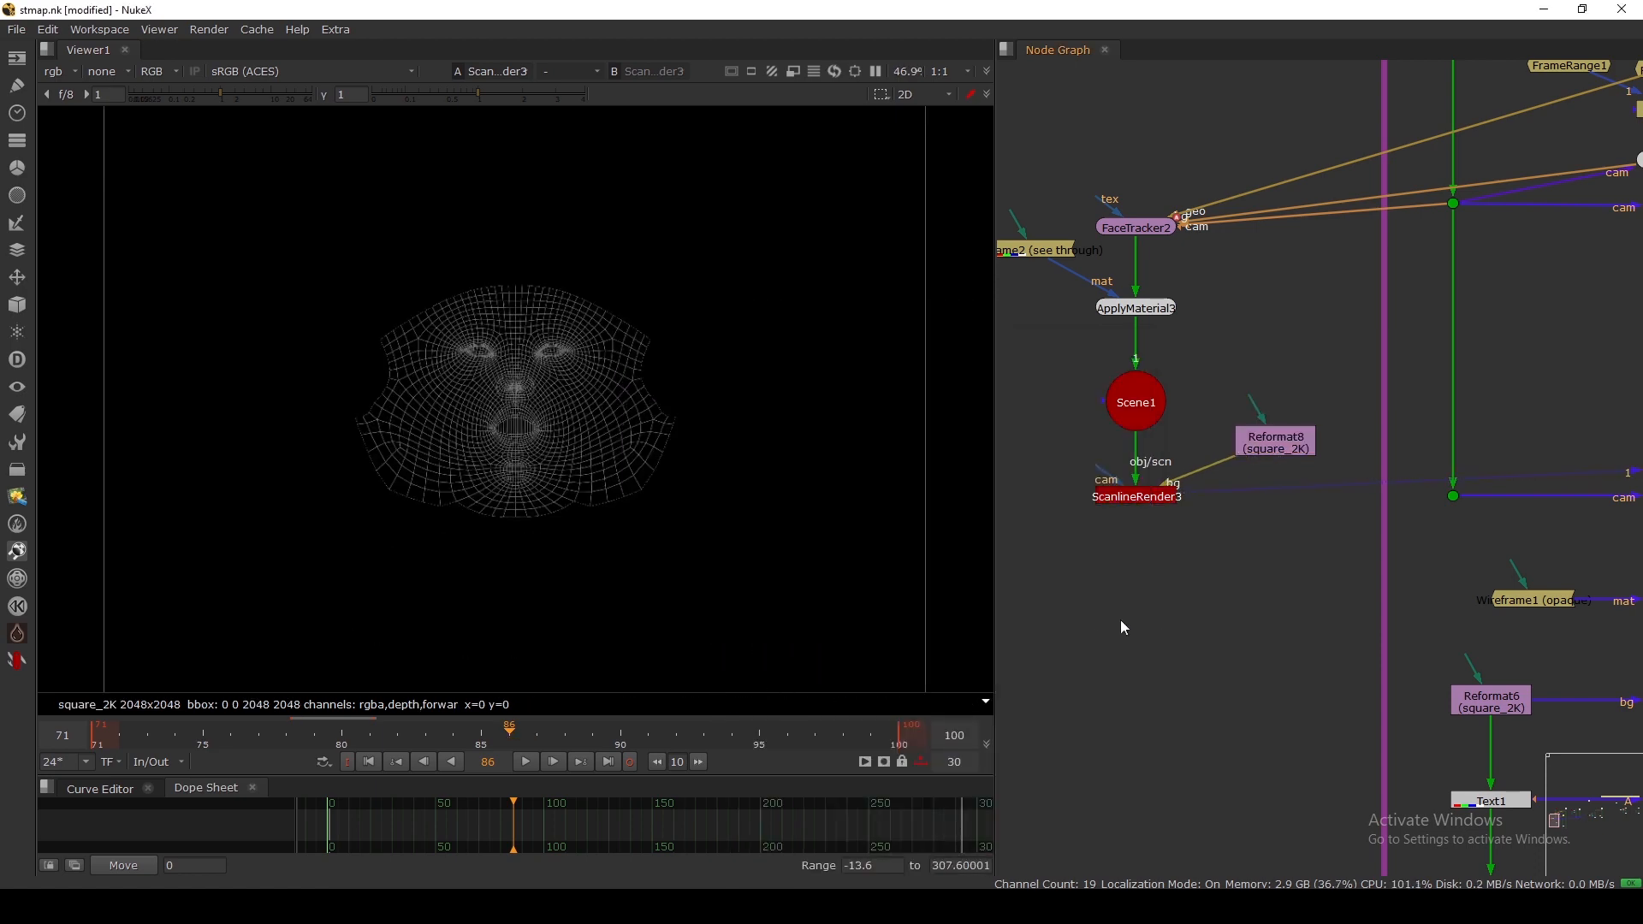
pyautogui.press('f')
pyautogui.moveTo(400, 340); pyautogui.dragTo(687, 512)
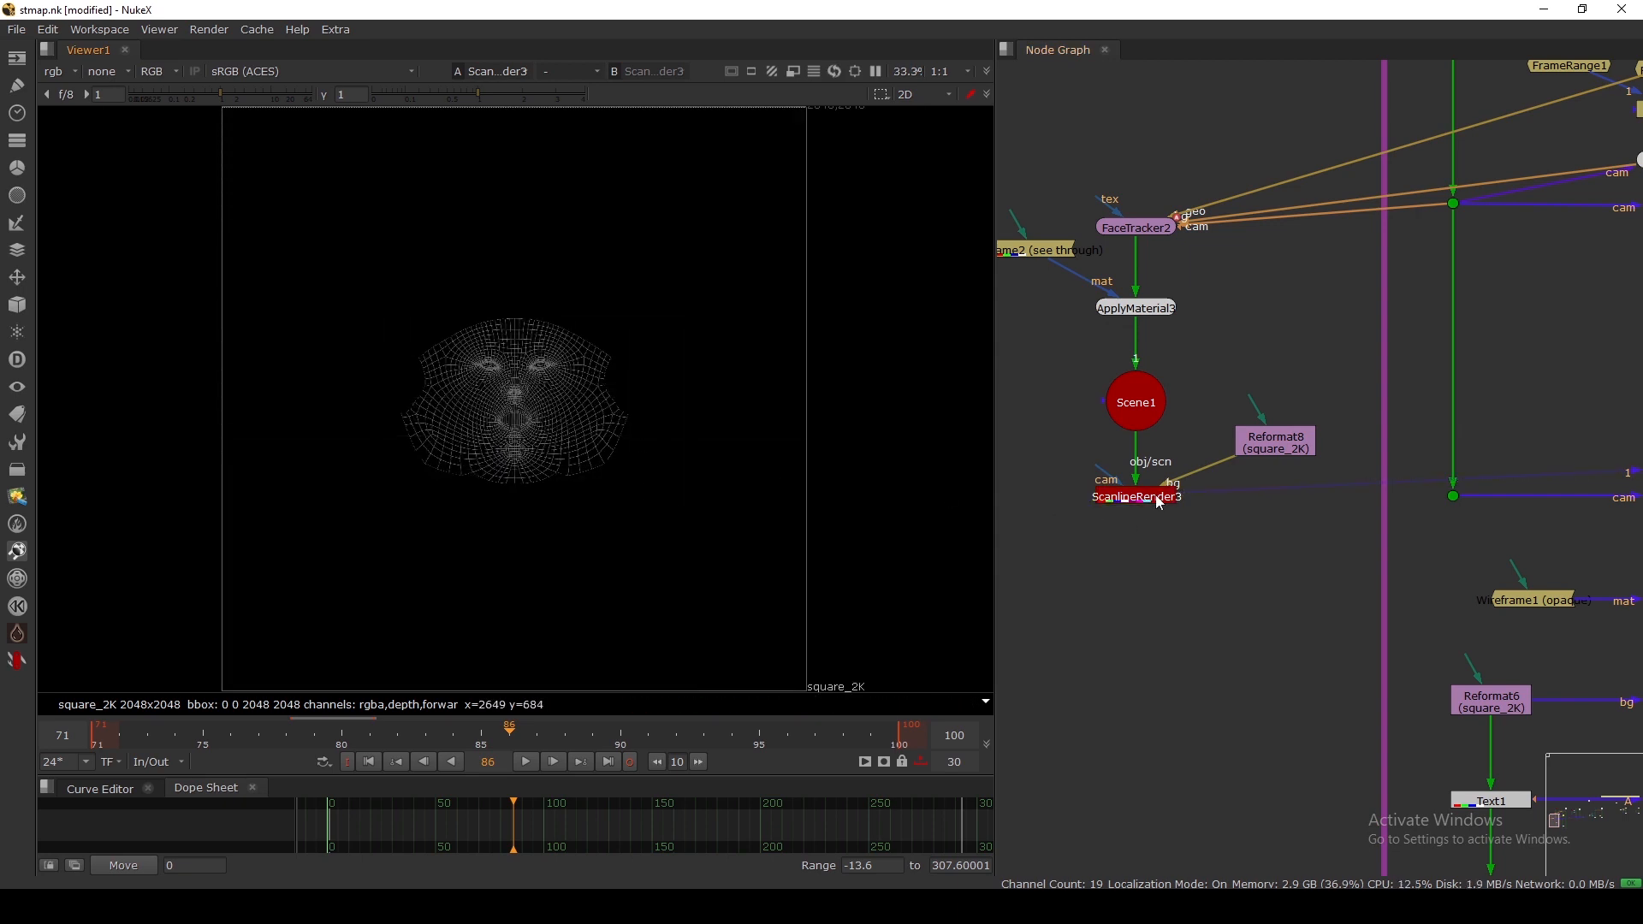
# Step: Replace Wireframe2 with the footage as the direct material input of ApplyMaterial3
pyautogui.moveTo(1146, 396); pyautogui.dragTo(1178, 581, button='middle')
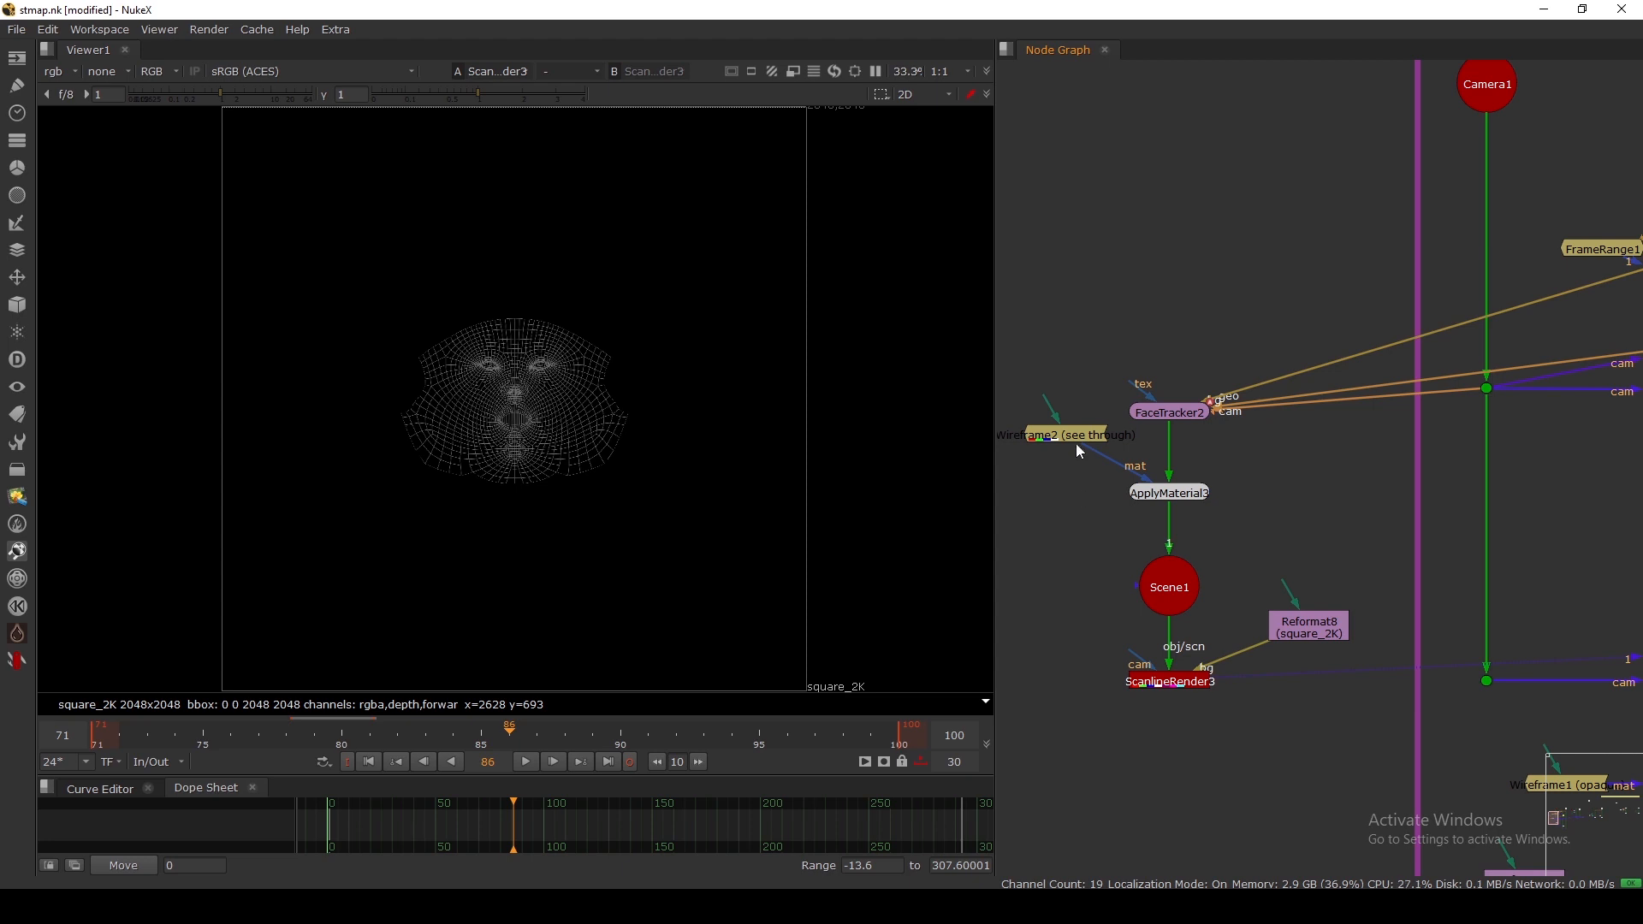
pyautogui.moveTo(1077, 445); pyautogui.dragTo(1052, 440)
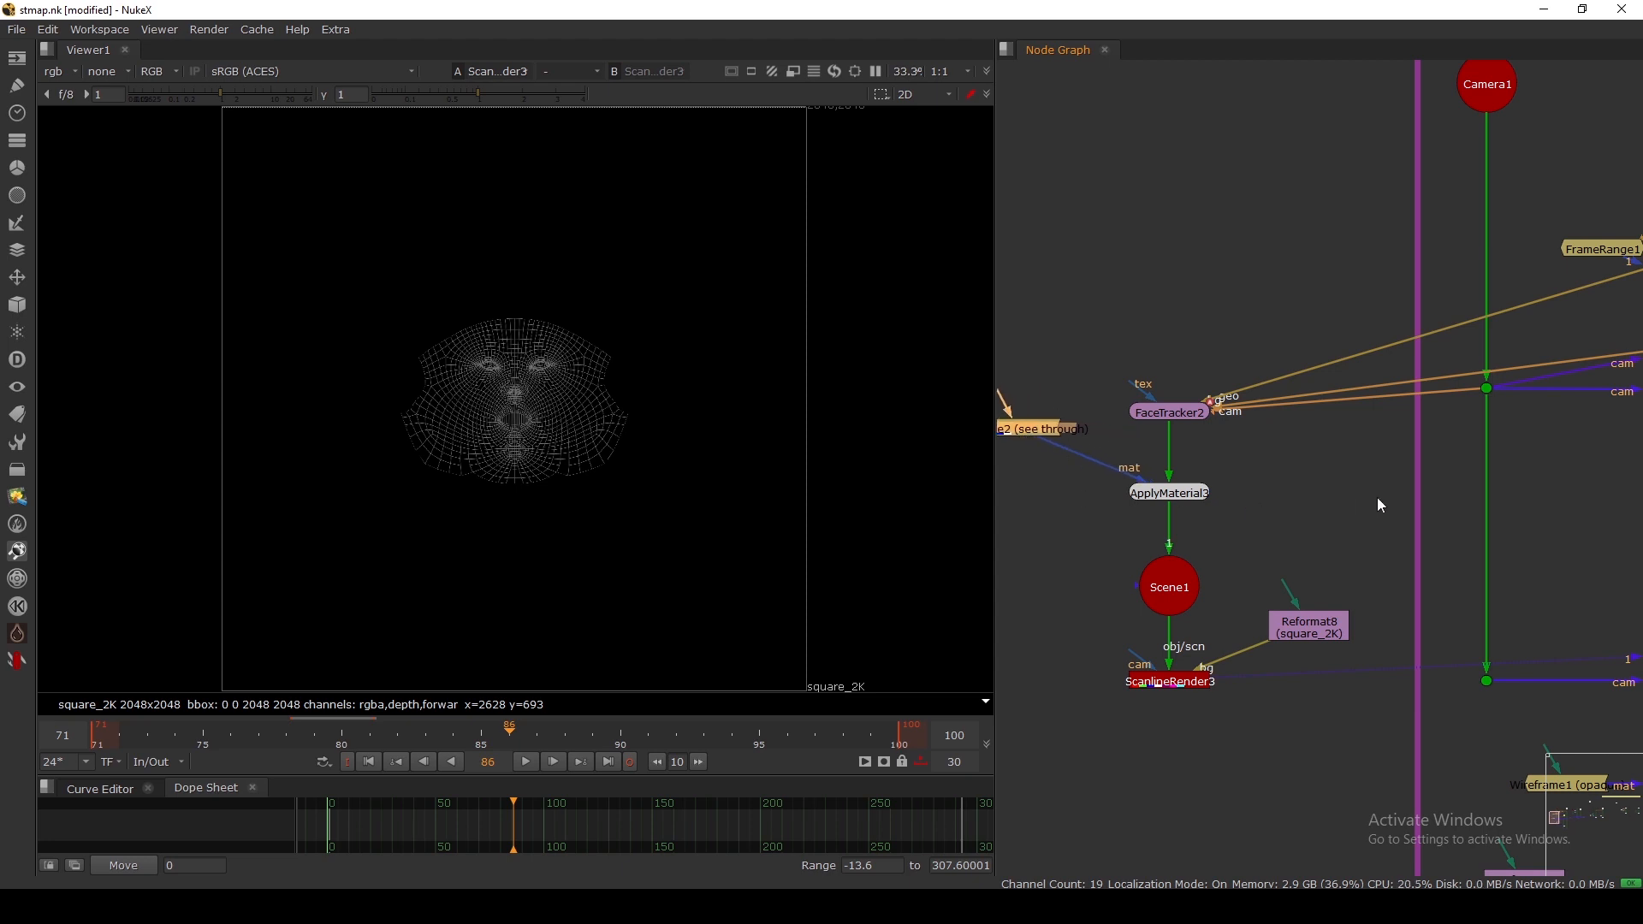
pyautogui.hotkey('ctrl', 'shift', 'x')
pyautogui.moveTo(1147, 460); pyautogui.dragTo(1532, 455)
pyautogui.scroll(-5, 1001, 633)
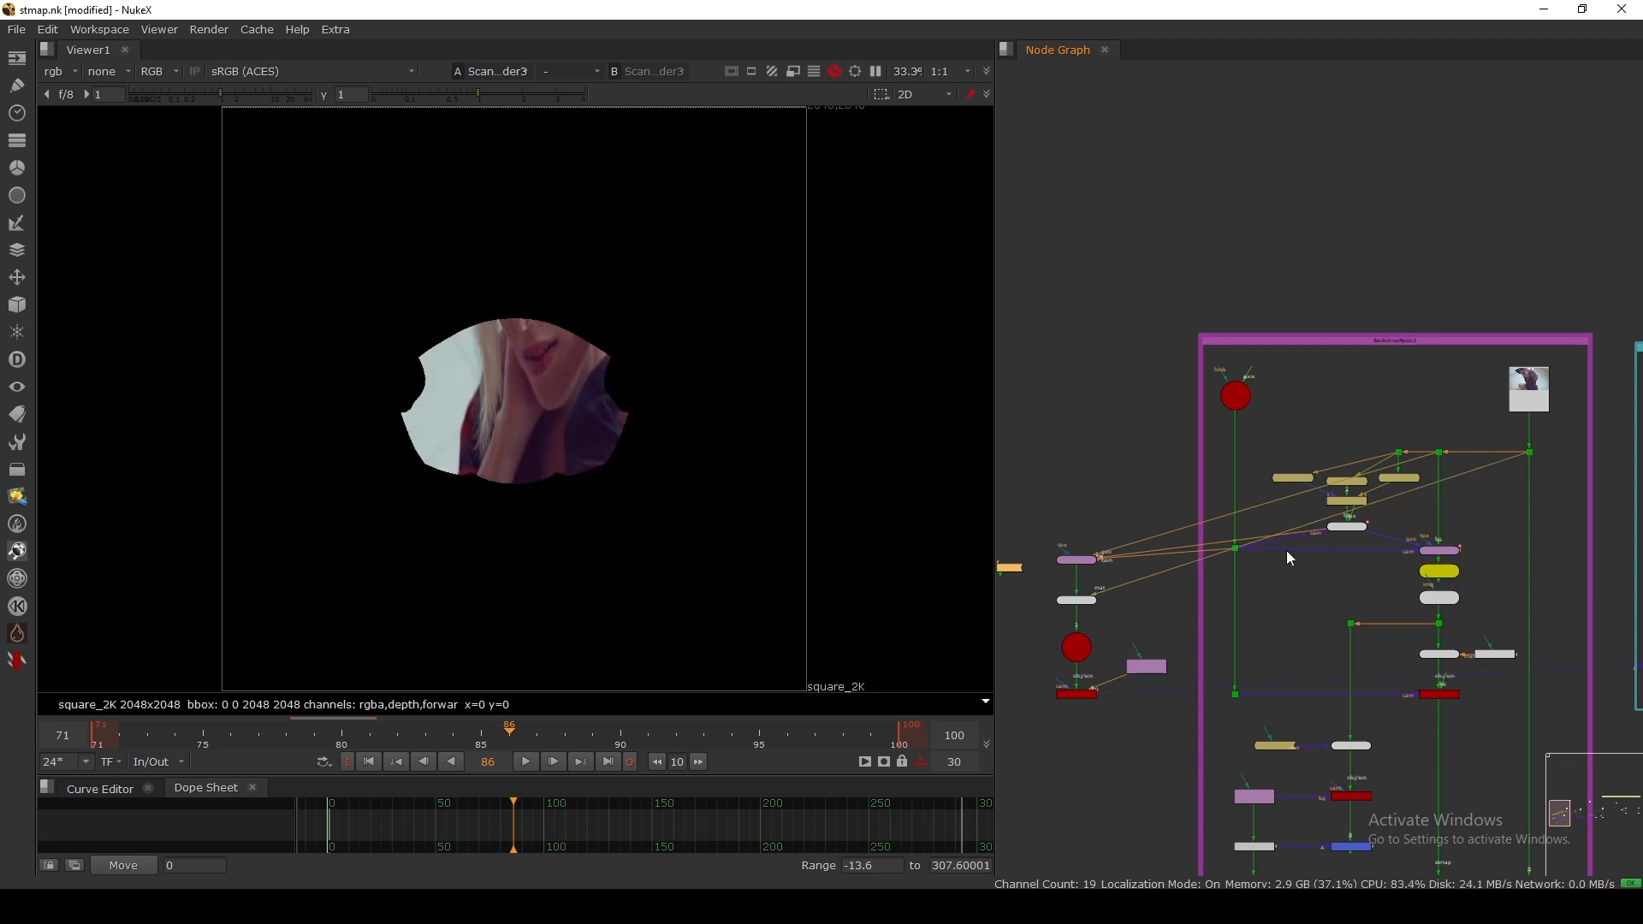
pyautogui.scroll(2, 1215, 554)
pyautogui.scroll(2, 1193, 551)
pyautogui.moveTo(1131, 589); pyautogui.dragTo(1203, 561, button='middle')
# Step: Delete ApplyMaterial3 and add an unconnected Project3D node beside the FaceTracker2 branch
pyautogui.click(1181, 558)
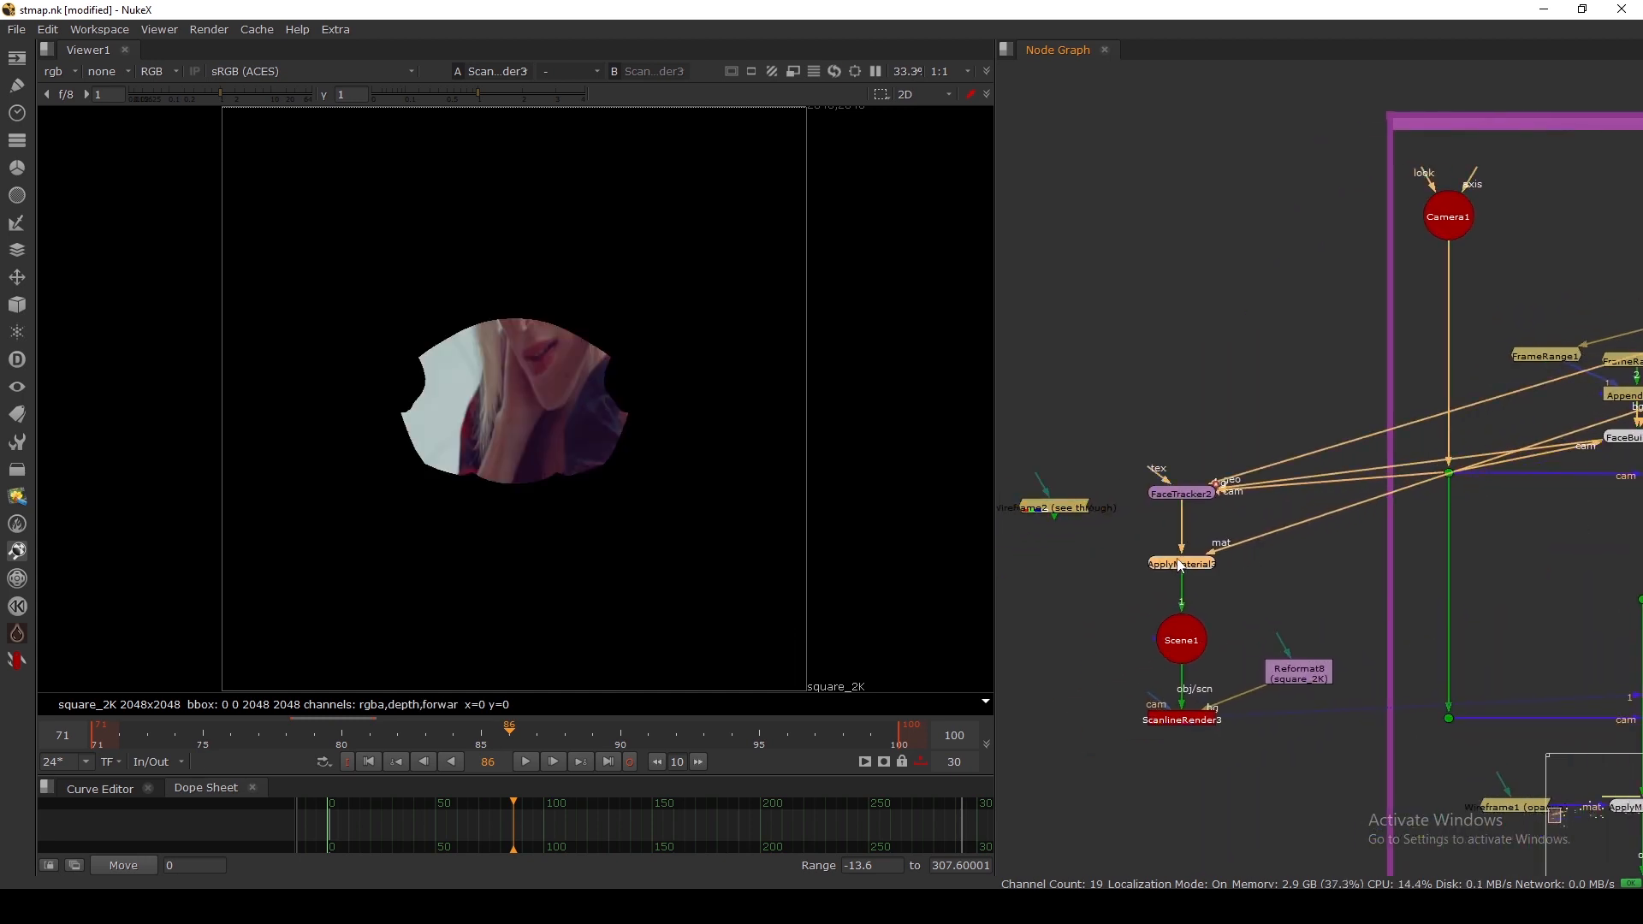
pyautogui.press('Delete')
pyautogui.press('Tab')
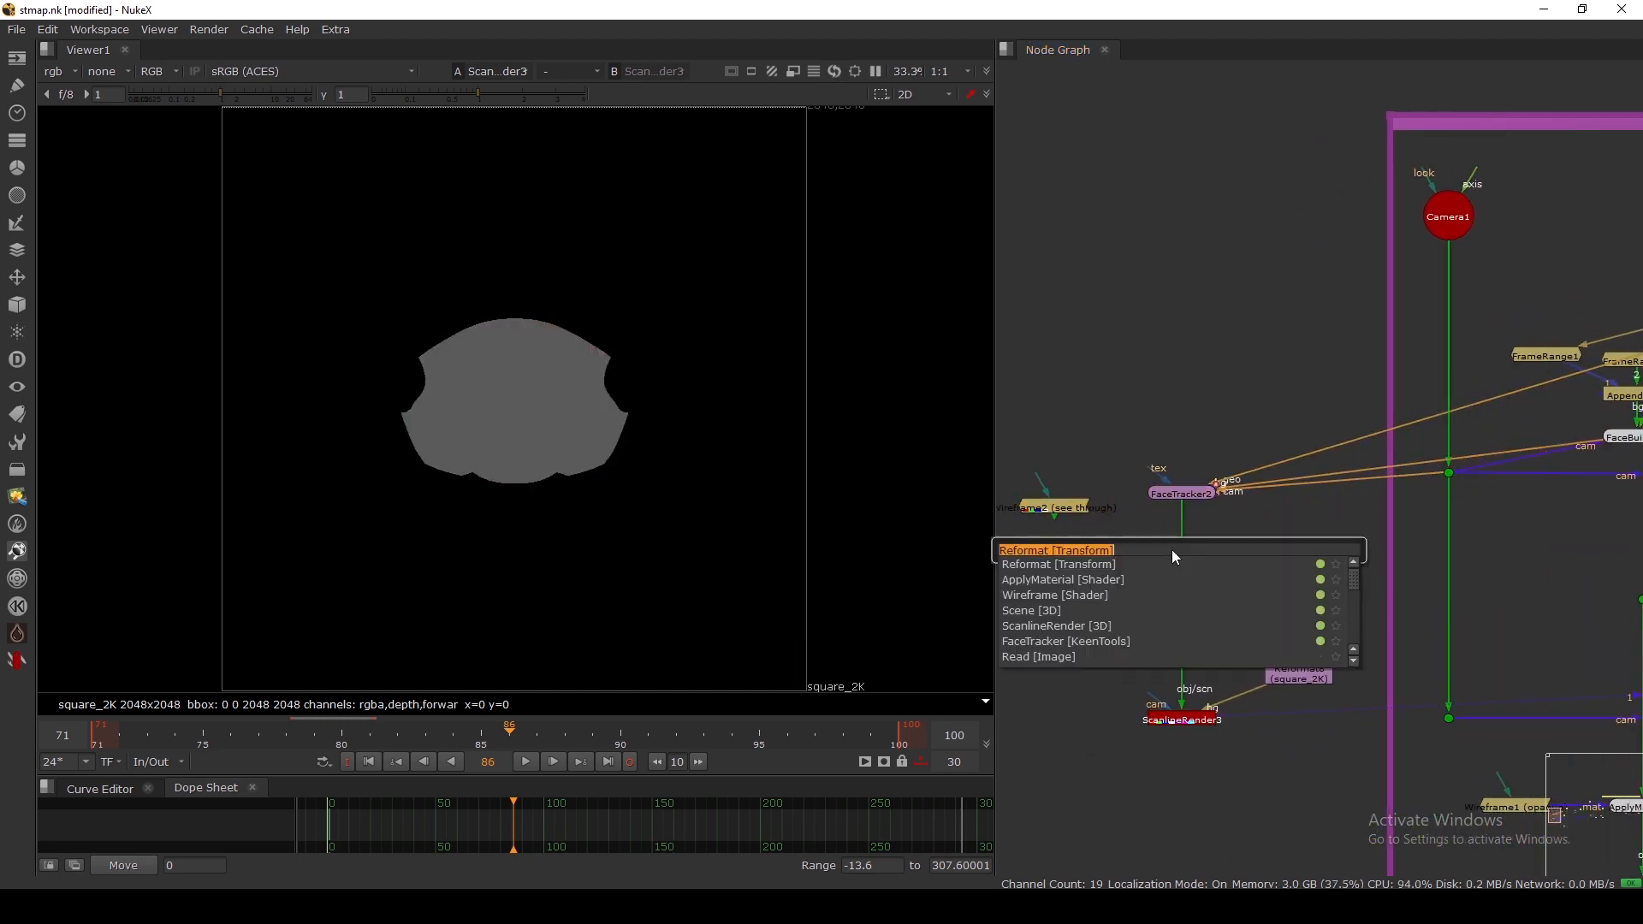
pyautogui.write('PRO')
pyautogui.press('Down')
pyautogui.press('Down')
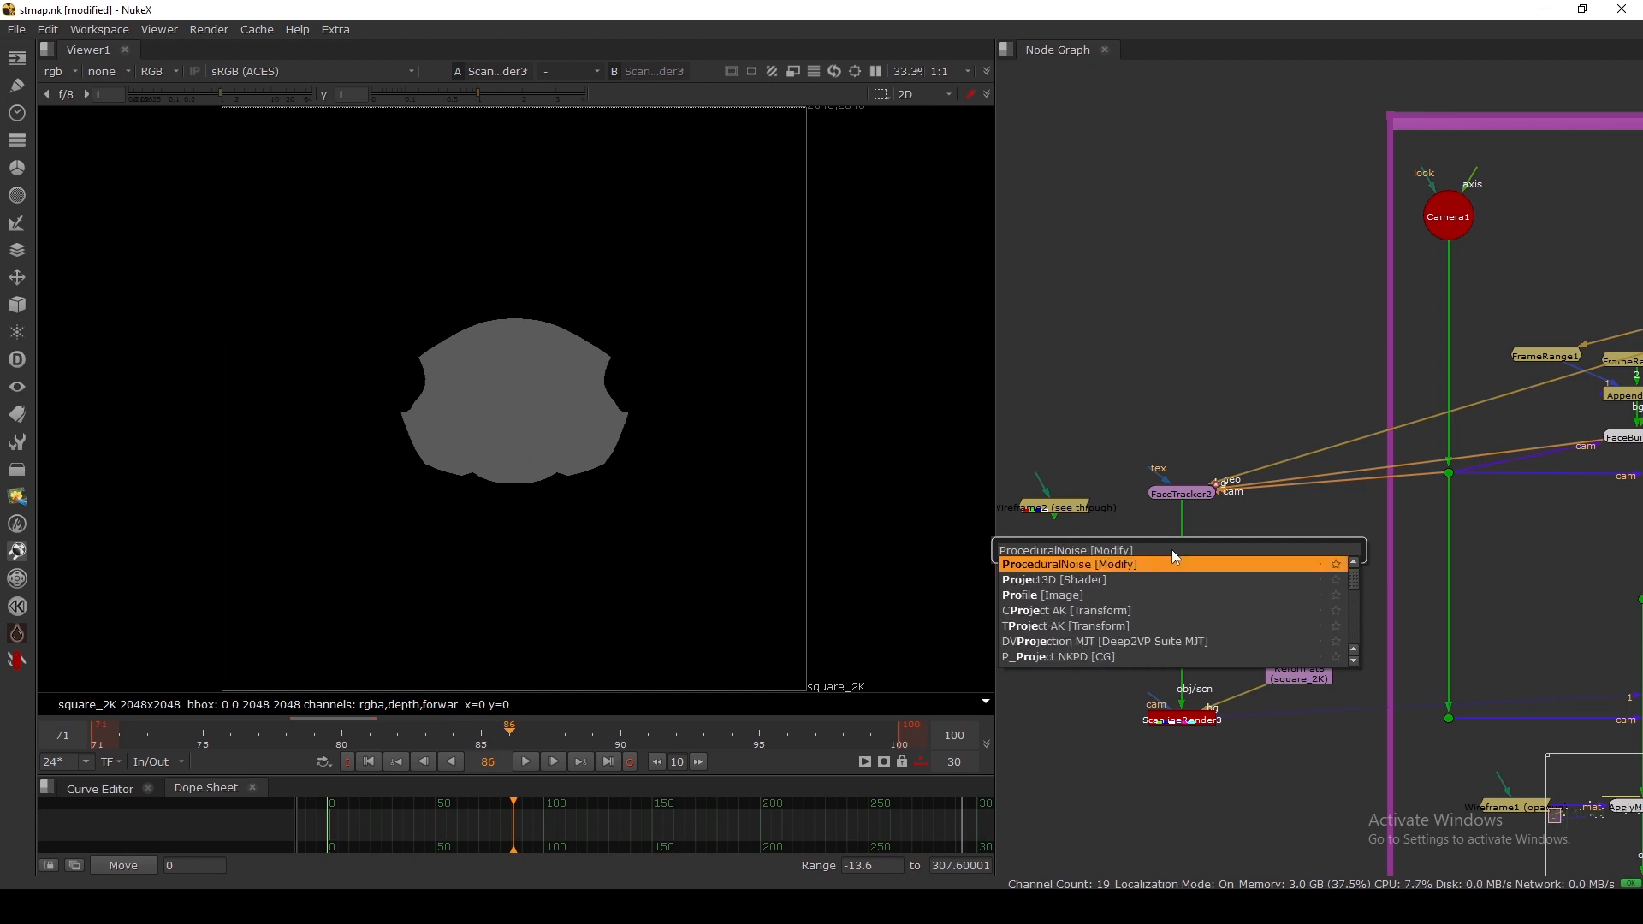
pyautogui.press('Return')
# Step: Connect Project3D1's cam input to Camera1 and its image input to the footage
pyautogui.moveTo(1175, 557); pyautogui.dragTo(1216, 581)
pyautogui.moveTo(1216, 561); pyautogui.dragTo(1316, 386)
pyautogui.moveTo(1230, 565); pyautogui.dragTo(1319, 559)
pyautogui.moveTo(1439, 528); pyautogui.dragTo(1614, 460)
pyautogui.scroll(-3, 1614, 462)
pyautogui.moveTo(1424, 550); pyautogui.dragTo(1476, 516, button='middle')
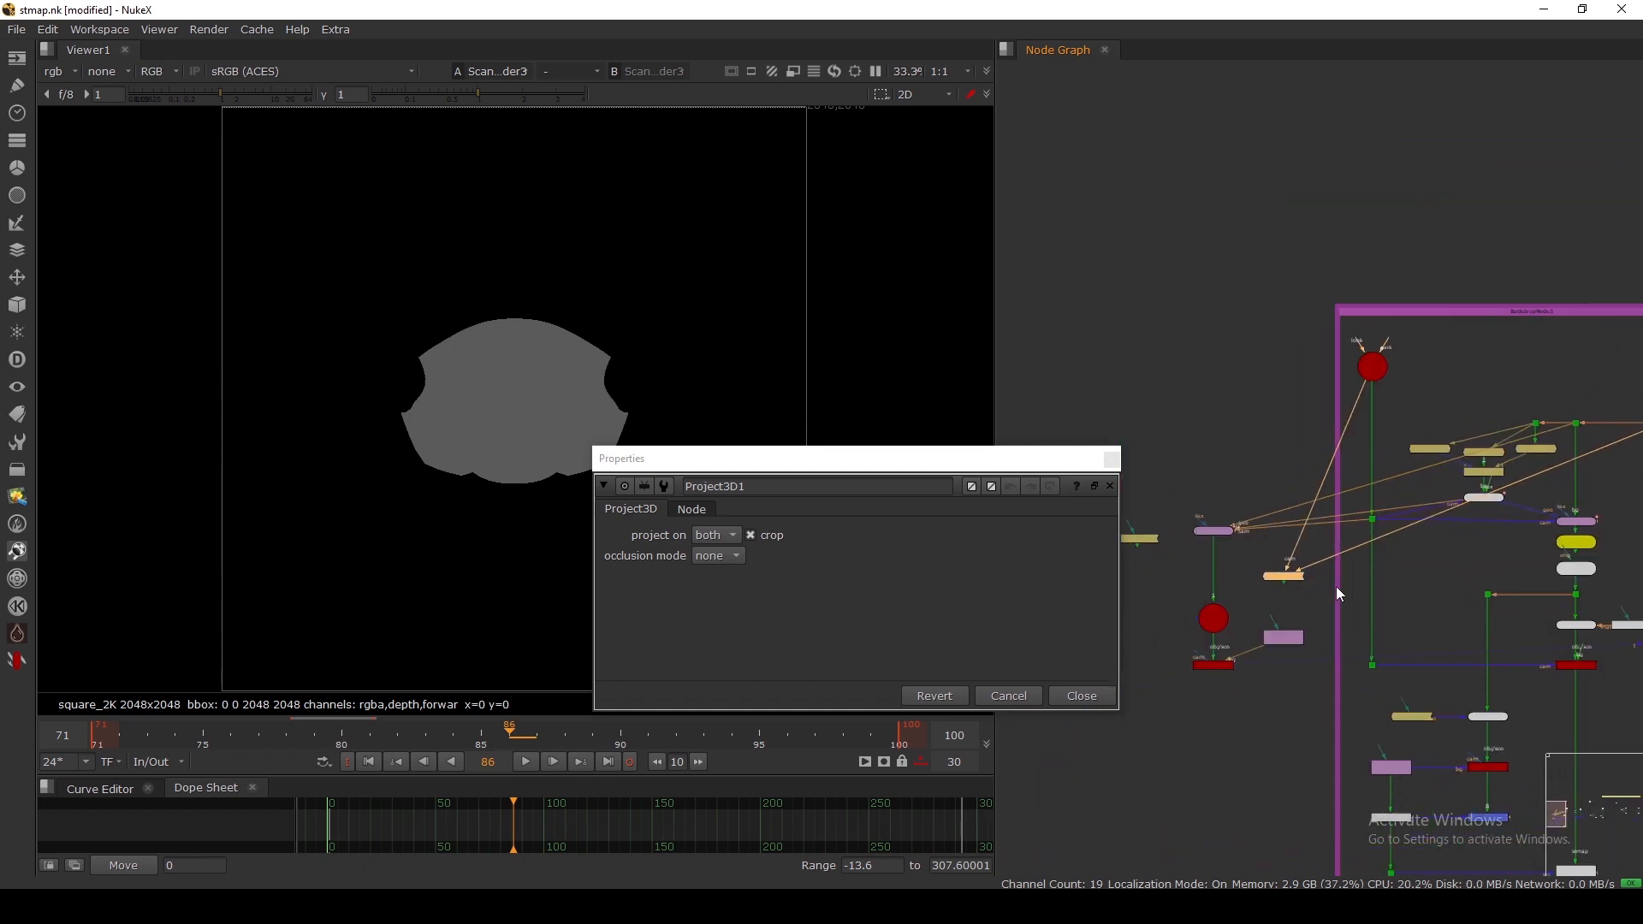
# Step: Copy the existing ApplyMaterial node from the backdrop's tree and insert it between FaceTracker2 and Scene1
pyautogui.moveTo(1562, 623); pyautogui.dragTo(1397, 624, button='middle')
pyautogui.scroll(2, 1397, 625)
pyautogui.click(1402, 625)
pyautogui.scroll(-3, 1343, 603)
pyautogui.moveTo(1196, 584); pyautogui.dragTo(1362, 583, button='middle')
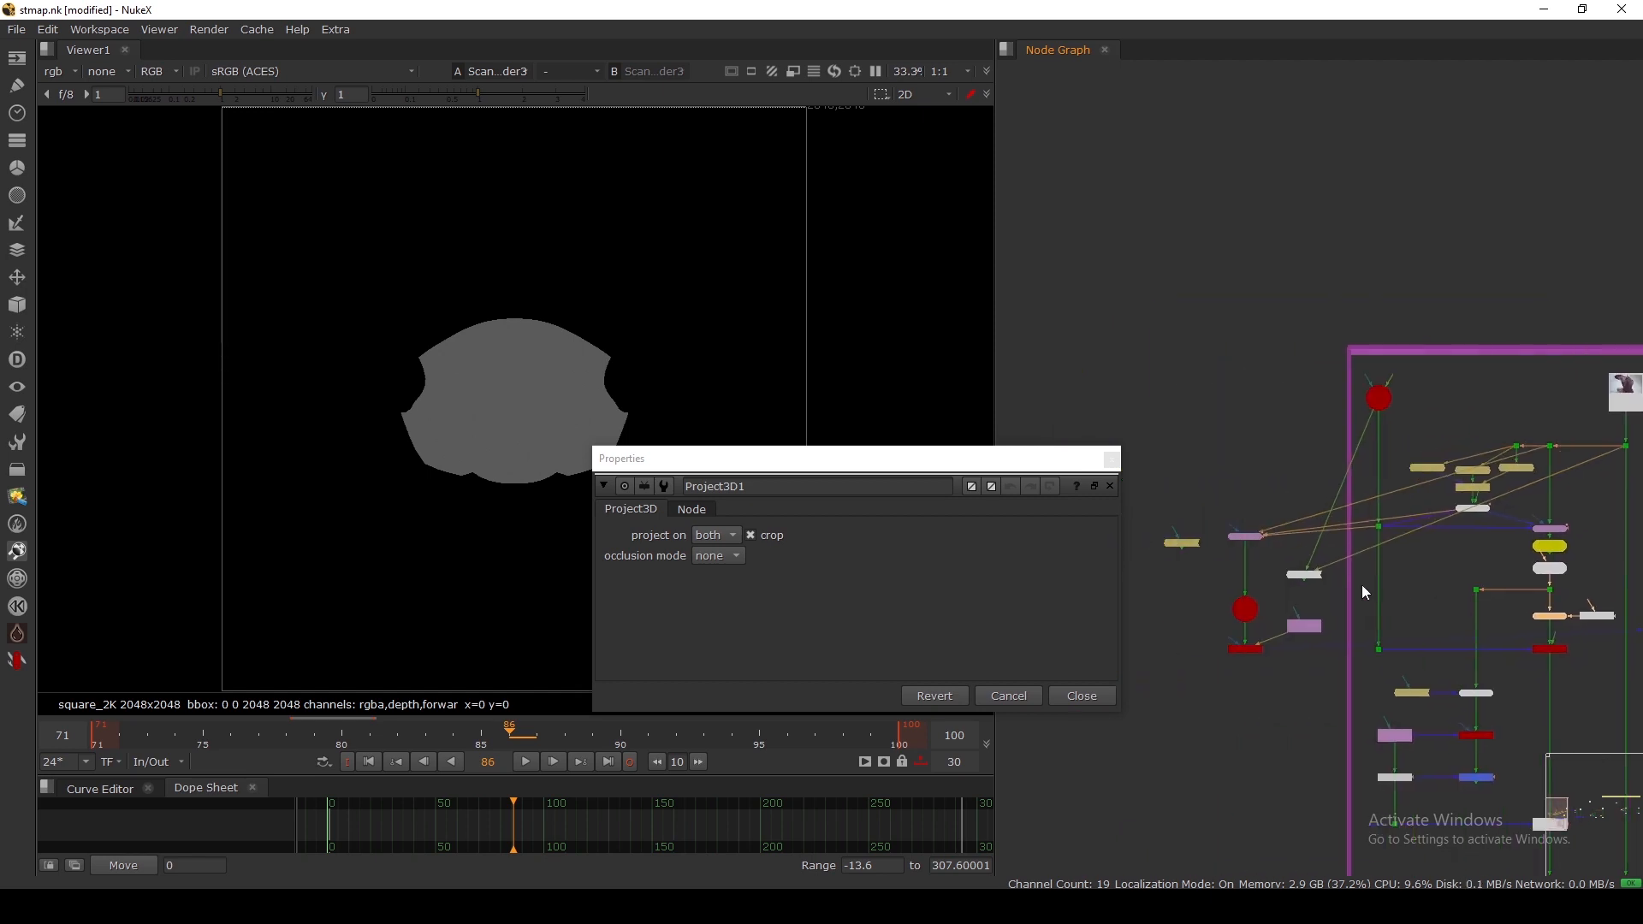
pyautogui.scroll(3, 1282, 563)
pyautogui.scroll(2, 1282, 562)
pyautogui.click(1229, 571)
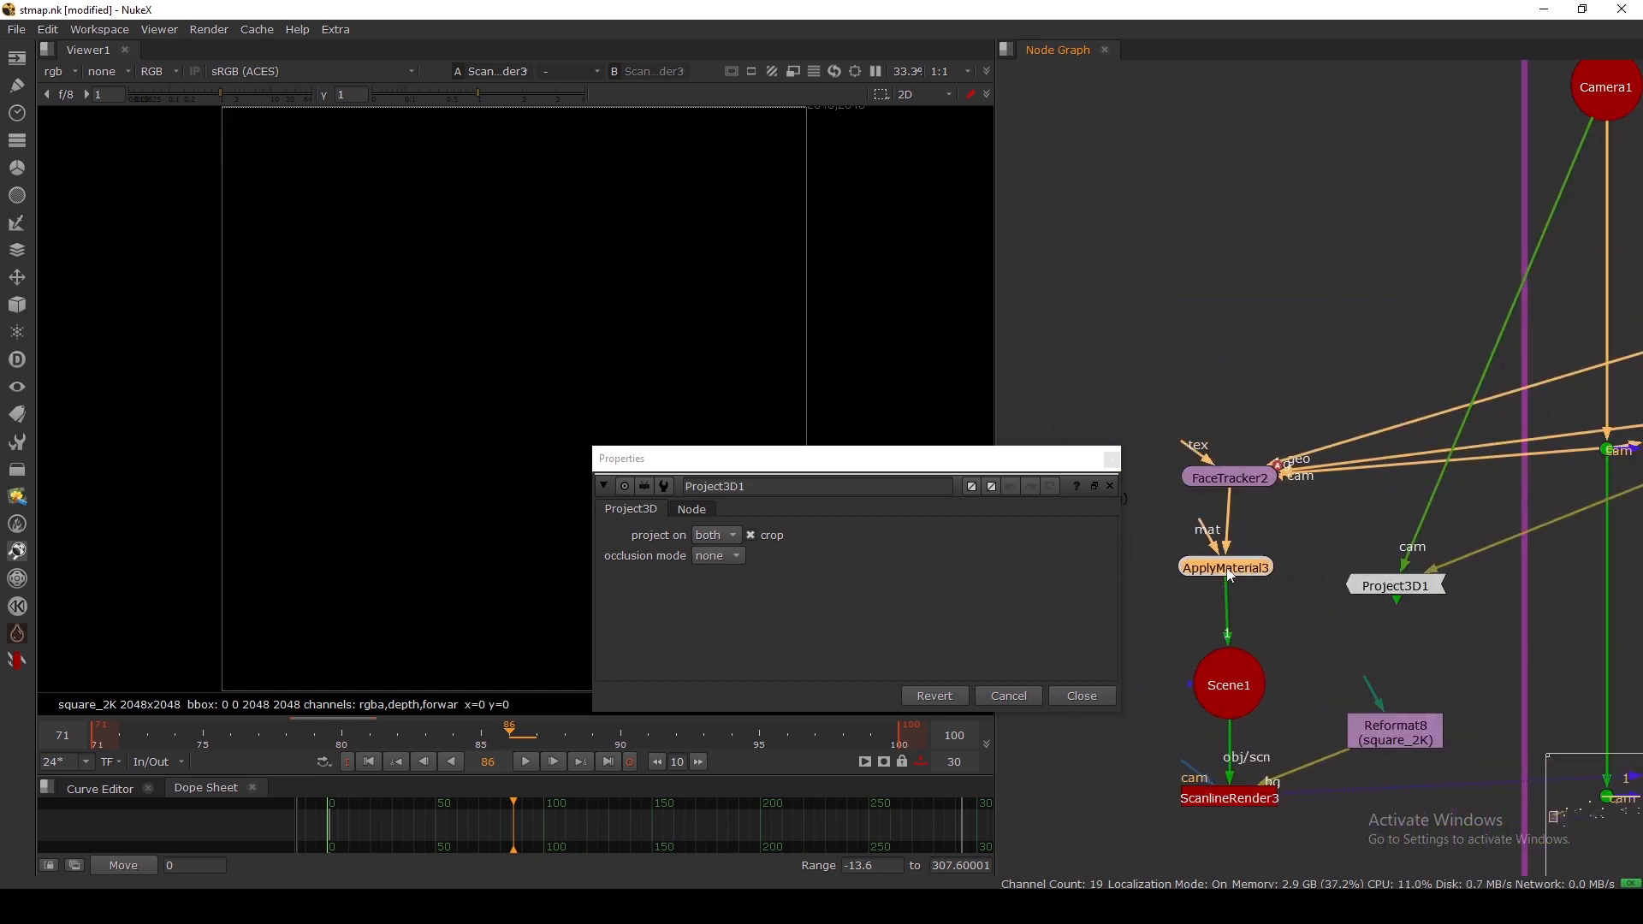
pyautogui.moveTo(1231, 573); pyautogui.dragTo(1234, 585)
# Step: Connect Project3D1 to ApplyMaterial3's mat input and close its properties
pyautogui.moveTo(1337, 579); pyautogui.dragTo(1386, 589)
pyautogui.moveTo(1387, 589); pyautogui.dragTo(1393, 577)
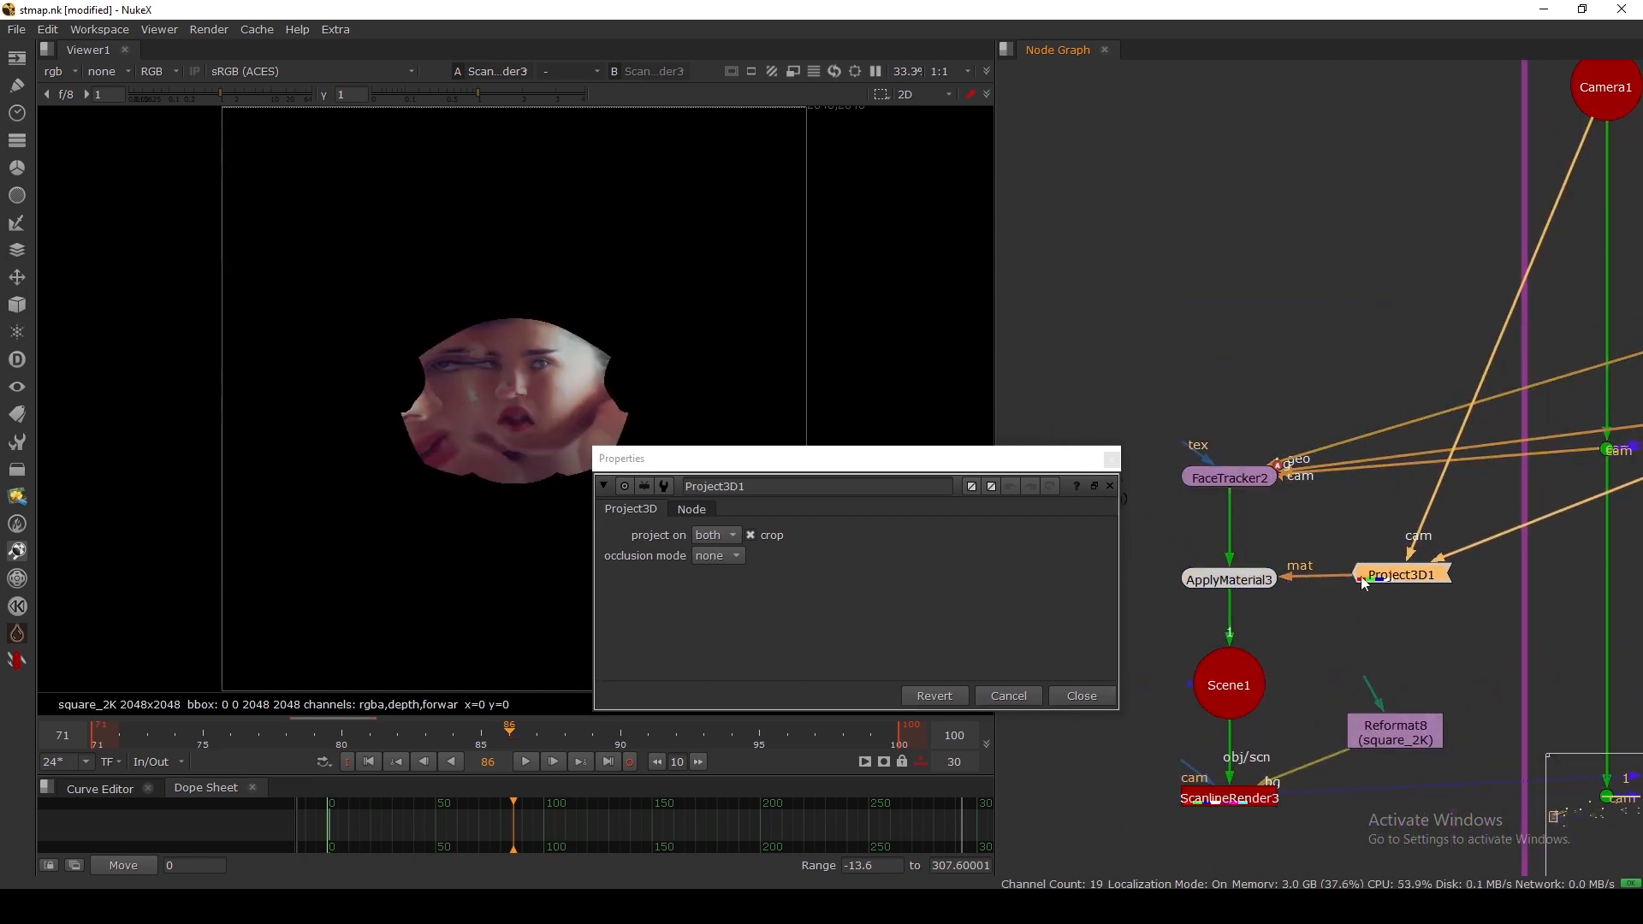
pyautogui.click(1111, 460)
# Step: View Project3D1's image and ApplyMaterial3's textured face geometry to check the projection in 3D
pyautogui.scroll(-5, 1145, 521)
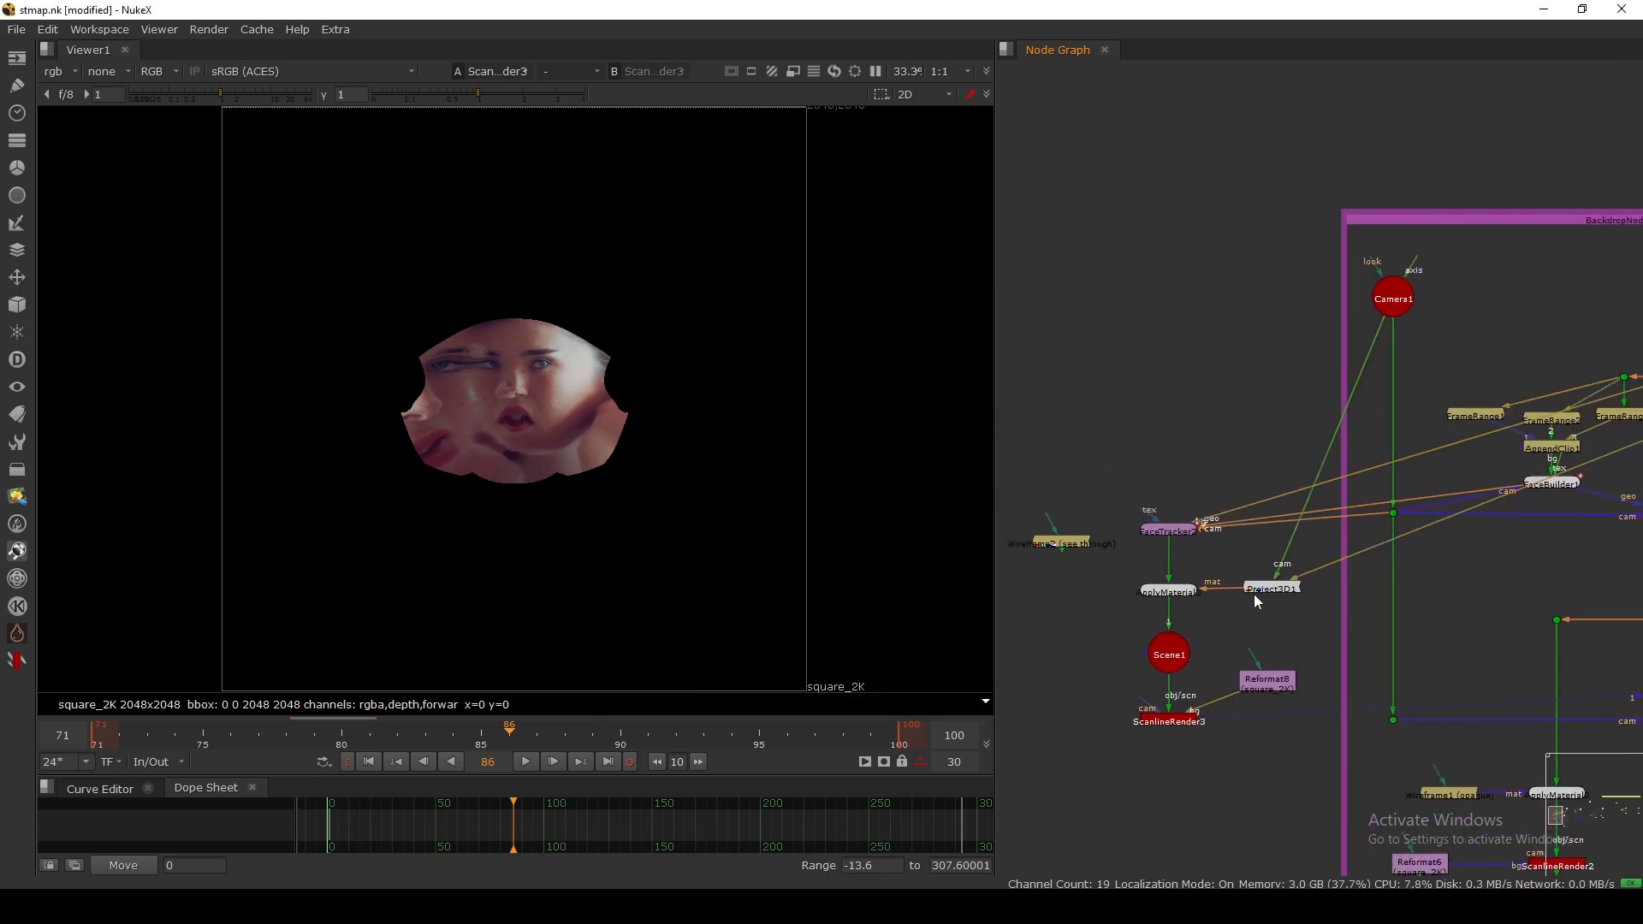
pyautogui.moveTo(1264, 592); pyautogui.dragTo(1258, 593)
pyautogui.press('1')
pyautogui.click(1170, 593)
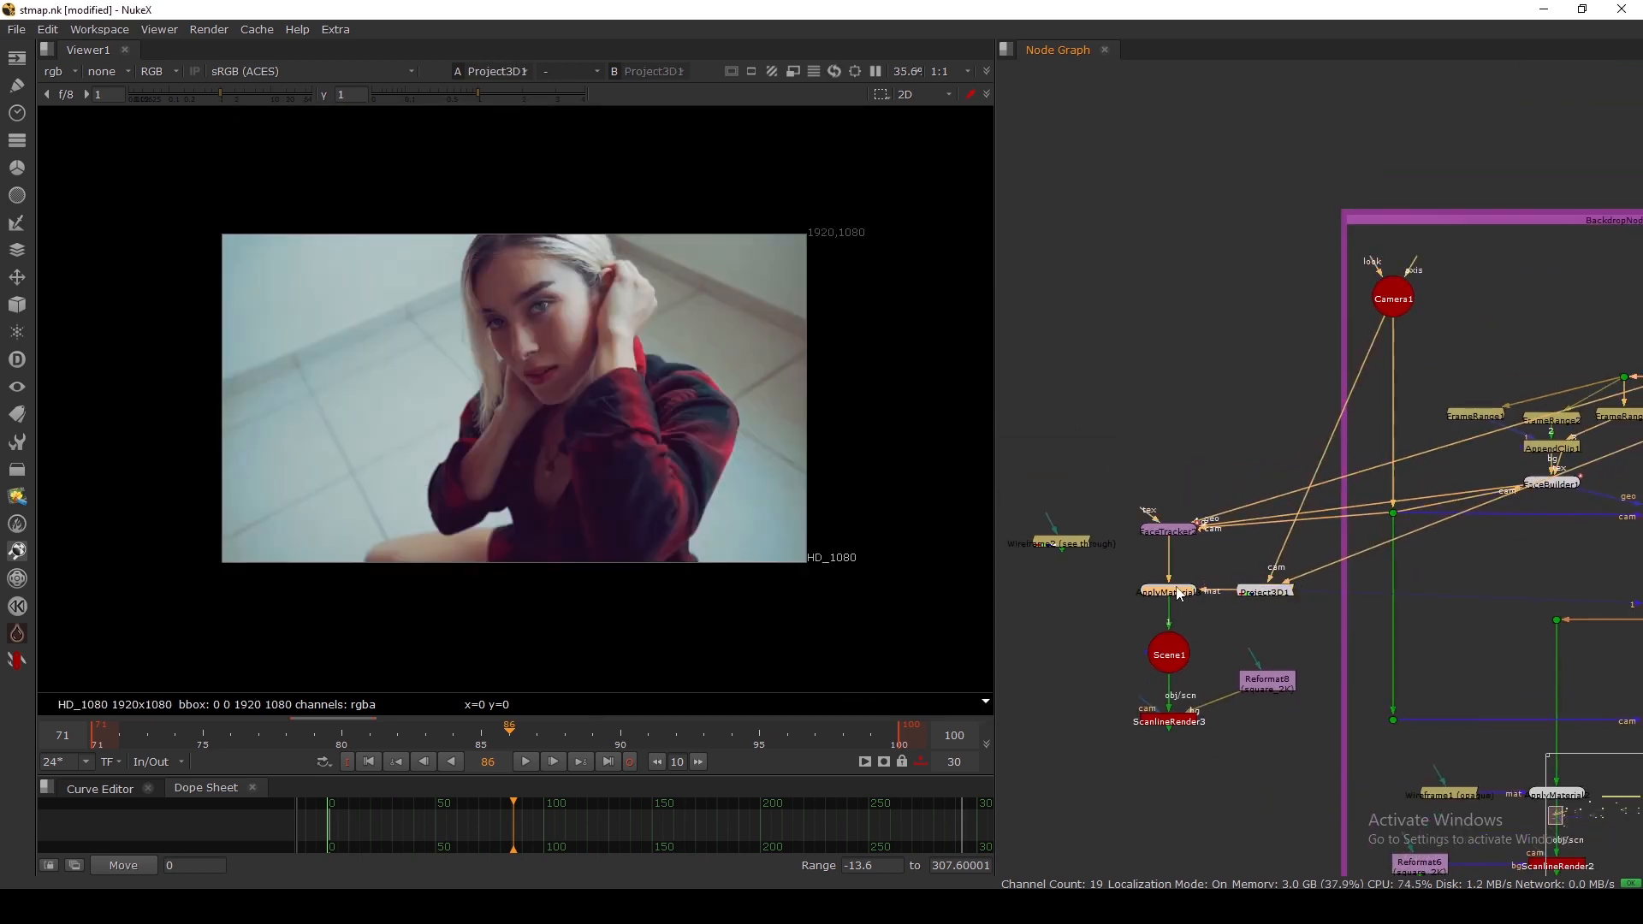
pyautogui.press('1')
pyautogui.click(730, 499)
pyautogui.keyDown('ctrl'); pyautogui.moveTo(730, 498); pyautogui.dragTo(502, 395); pyautogui.keyUp('ctrl')
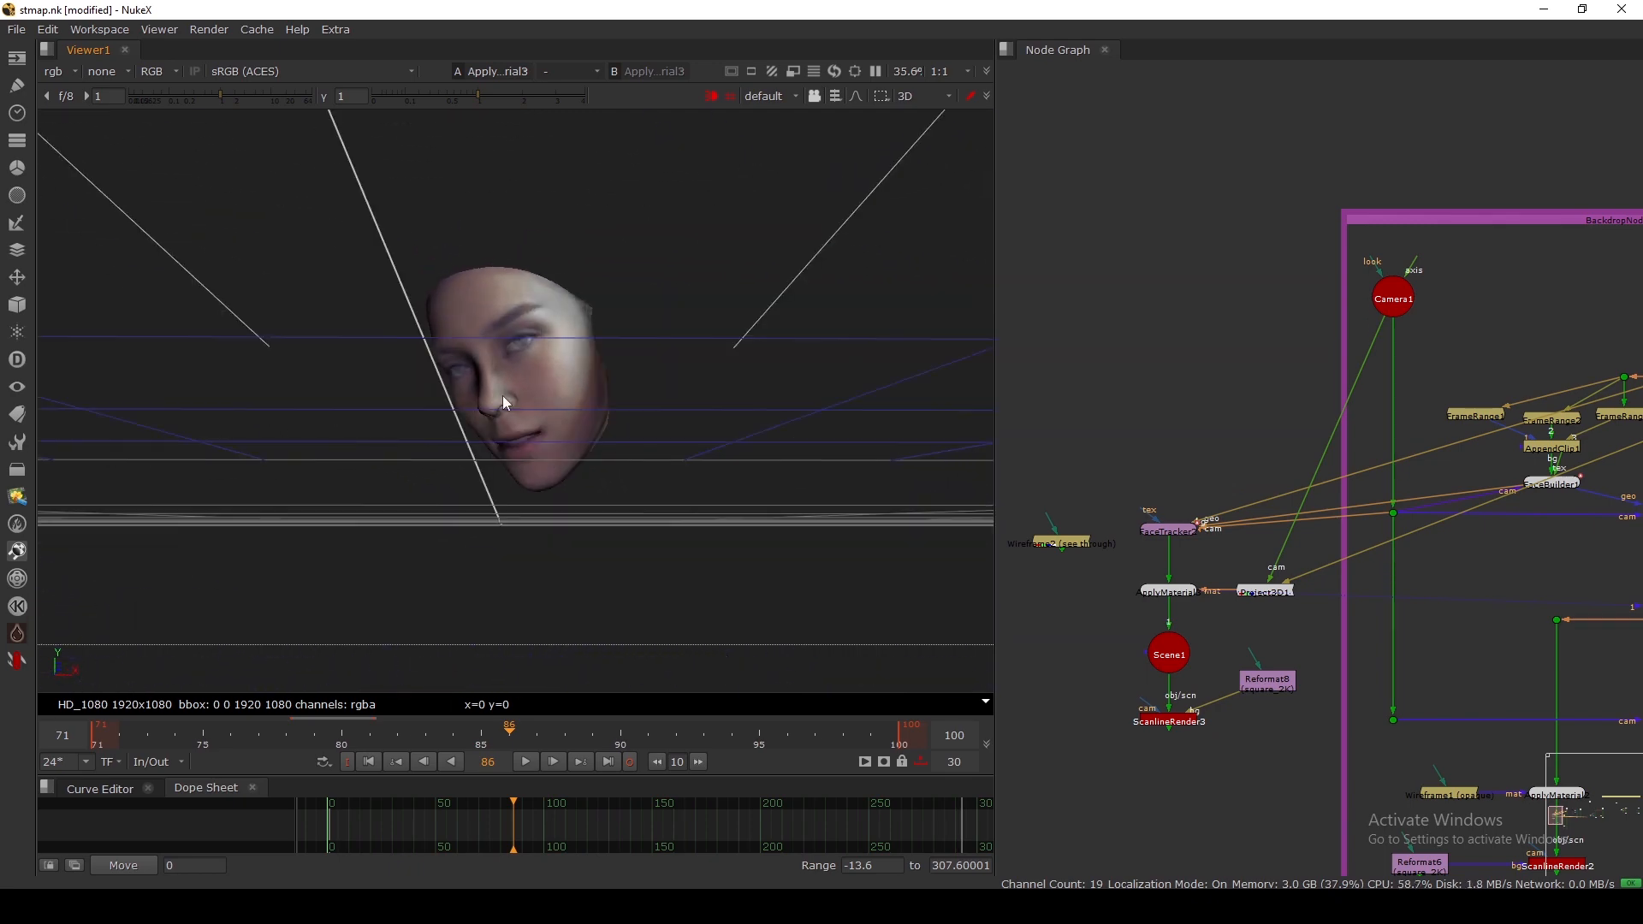
pyautogui.scroll(1, 1198, 696)
# Step: Inspect Scene1's projected face from another angle, and compare it with ScanlineRender3's unwrapped UV render
pyautogui.press('1')
pyautogui.click(1168, 727)
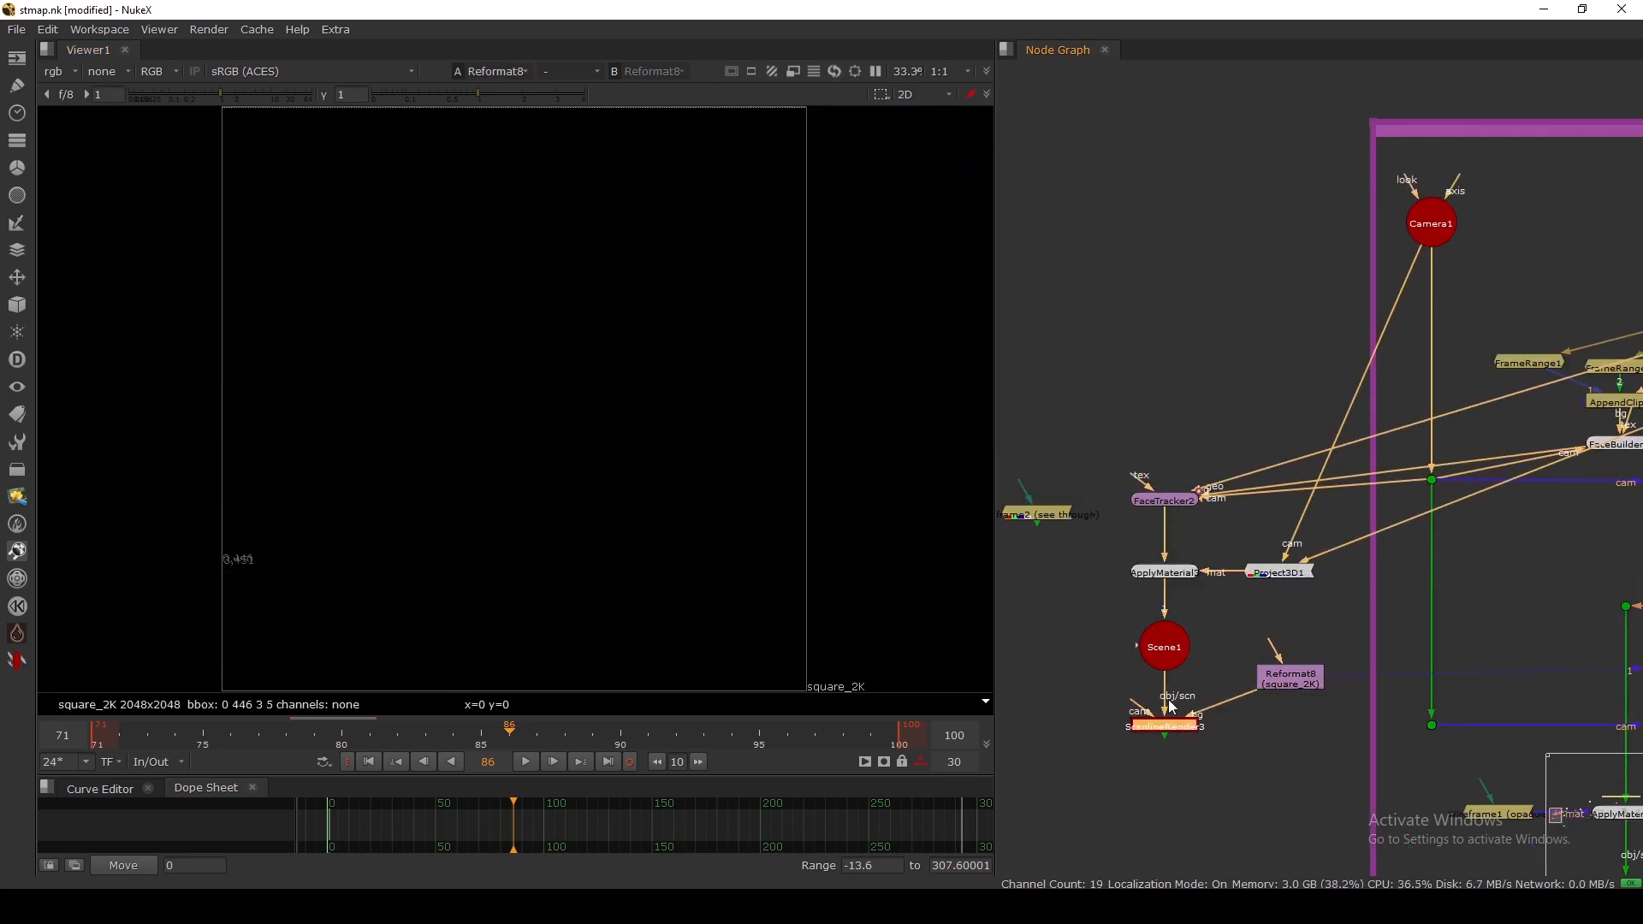
pyautogui.click(1162, 659)
pyautogui.press('1')
pyautogui.click(649, 516)
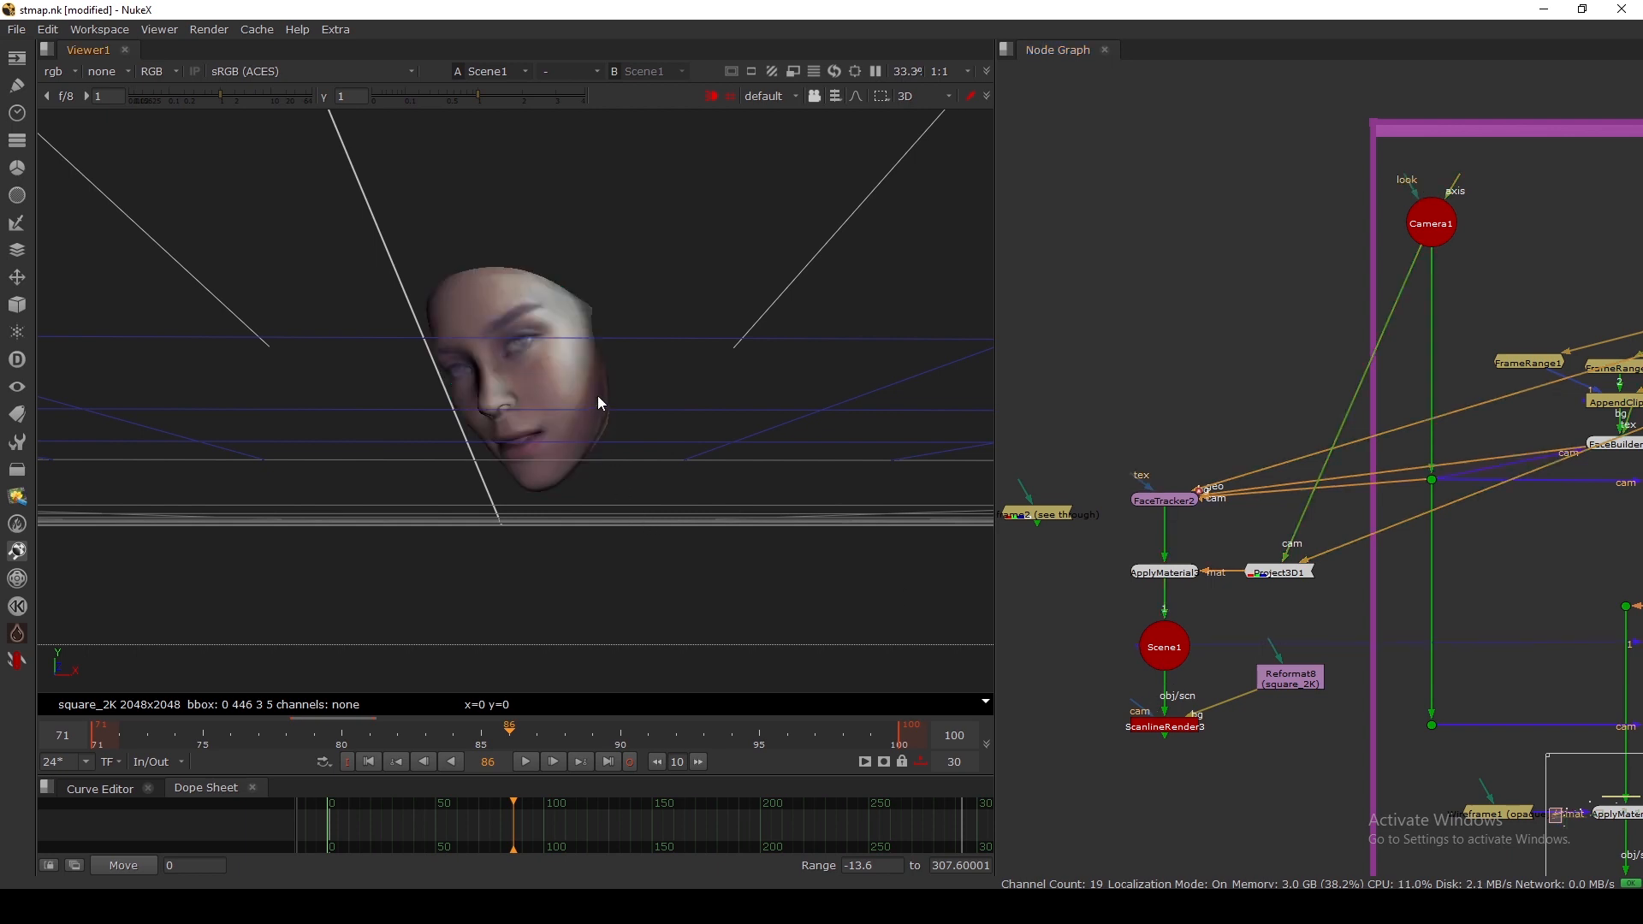
pyautogui.keyDown('ctrl'); pyautogui.moveTo(597, 395); pyautogui.dragTo(691, 485); pyautogui.keyUp('ctrl')
pyautogui.click(1169, 726)
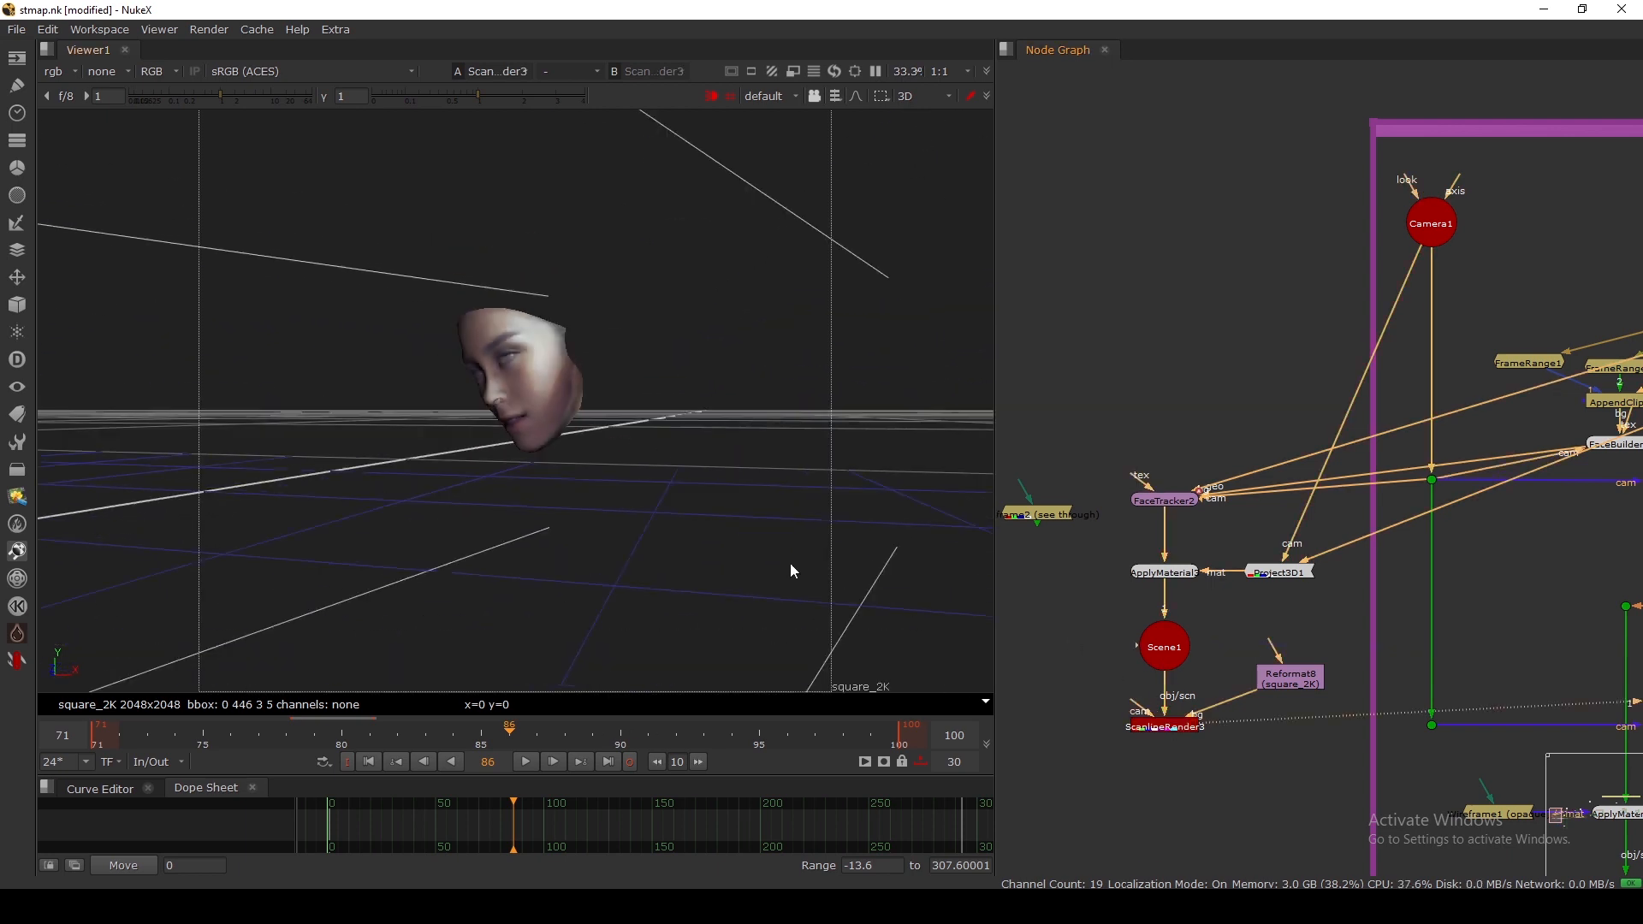
pyautogui.press('1')
pyautogui.scroll(3, 526, 419)
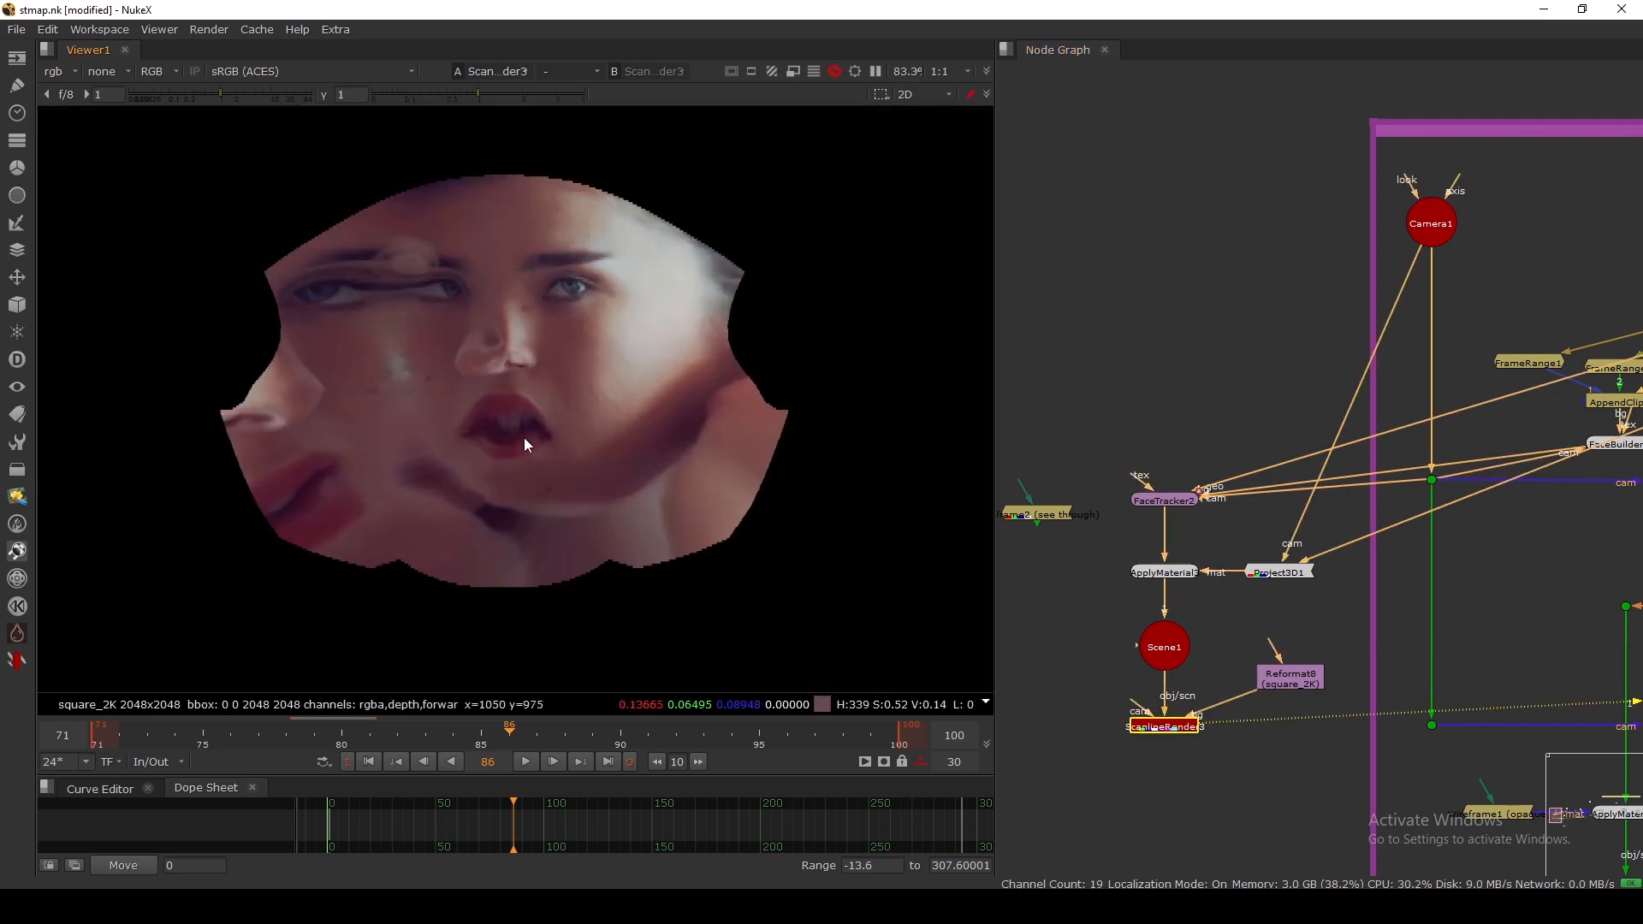
# Step: Set Project3D1's project on option to front, keeping crop enabled
pyautogui.doubleClick(1273, 573)
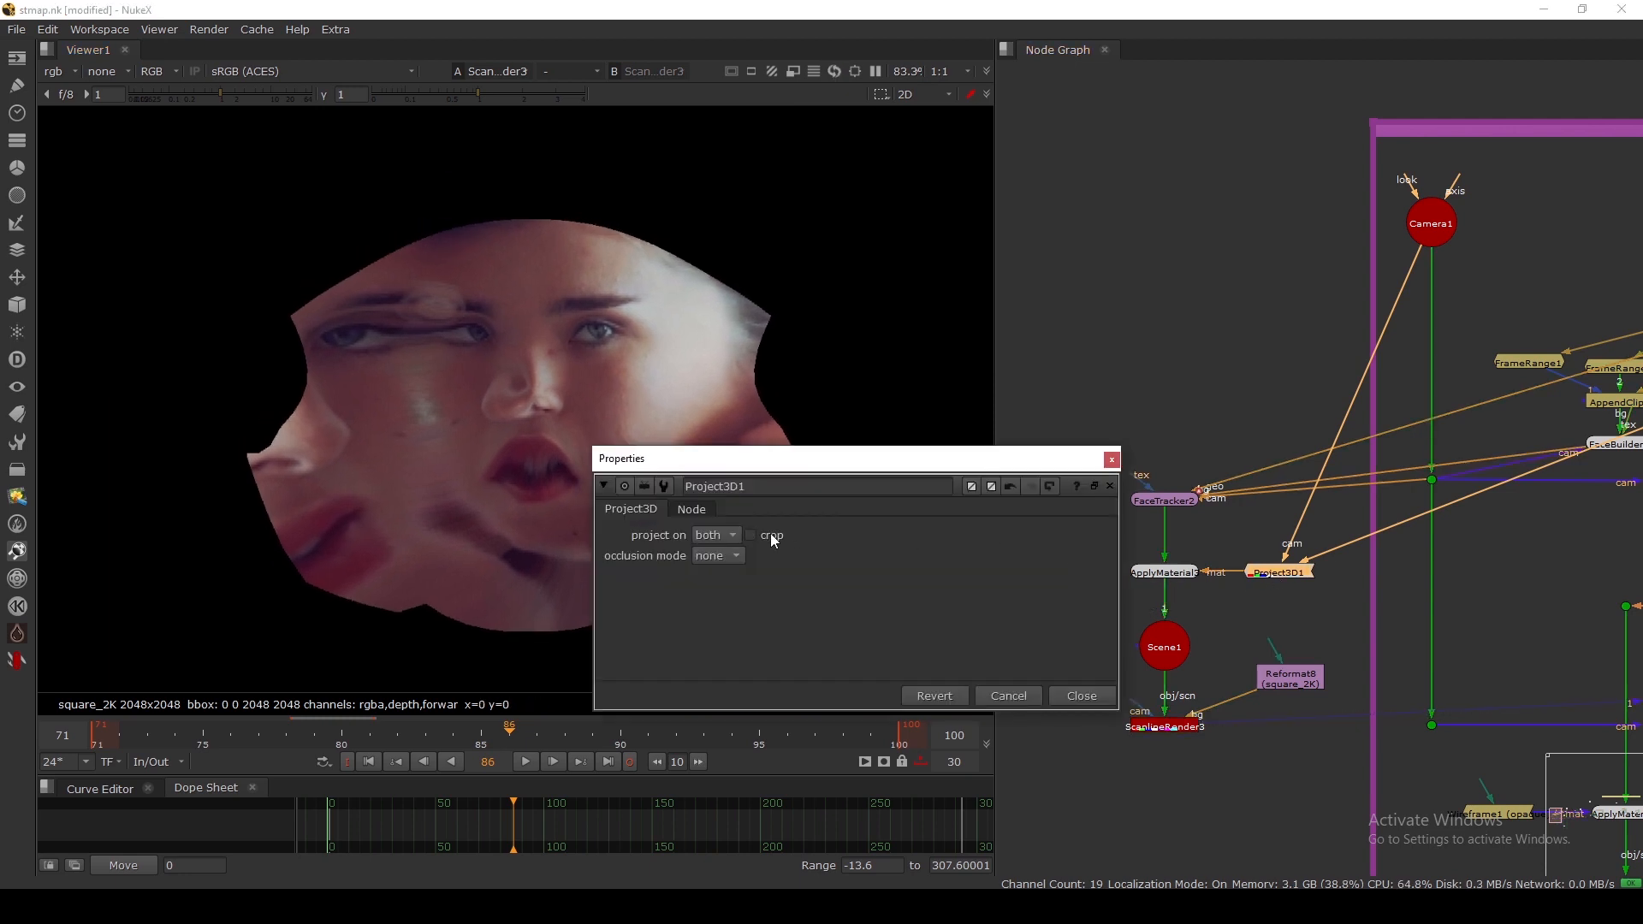
pyautogui.click(715, 535)
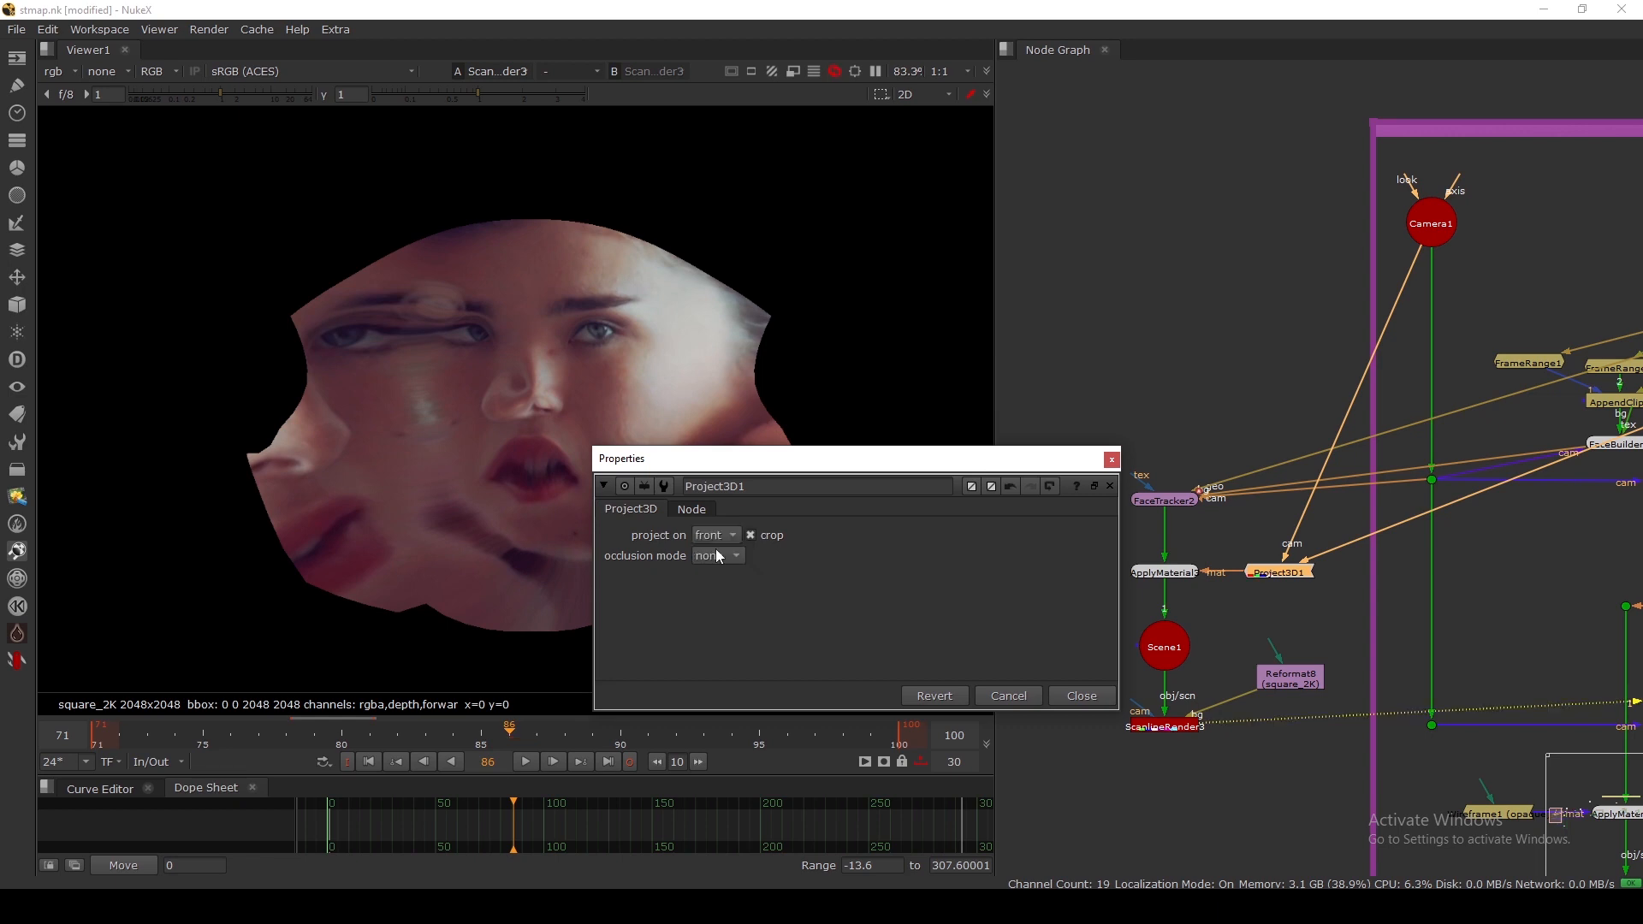
pyautogui.moveTo(748, 462); pyautogui.dragTo(815, 448)
pyautogui.click(816, 521)
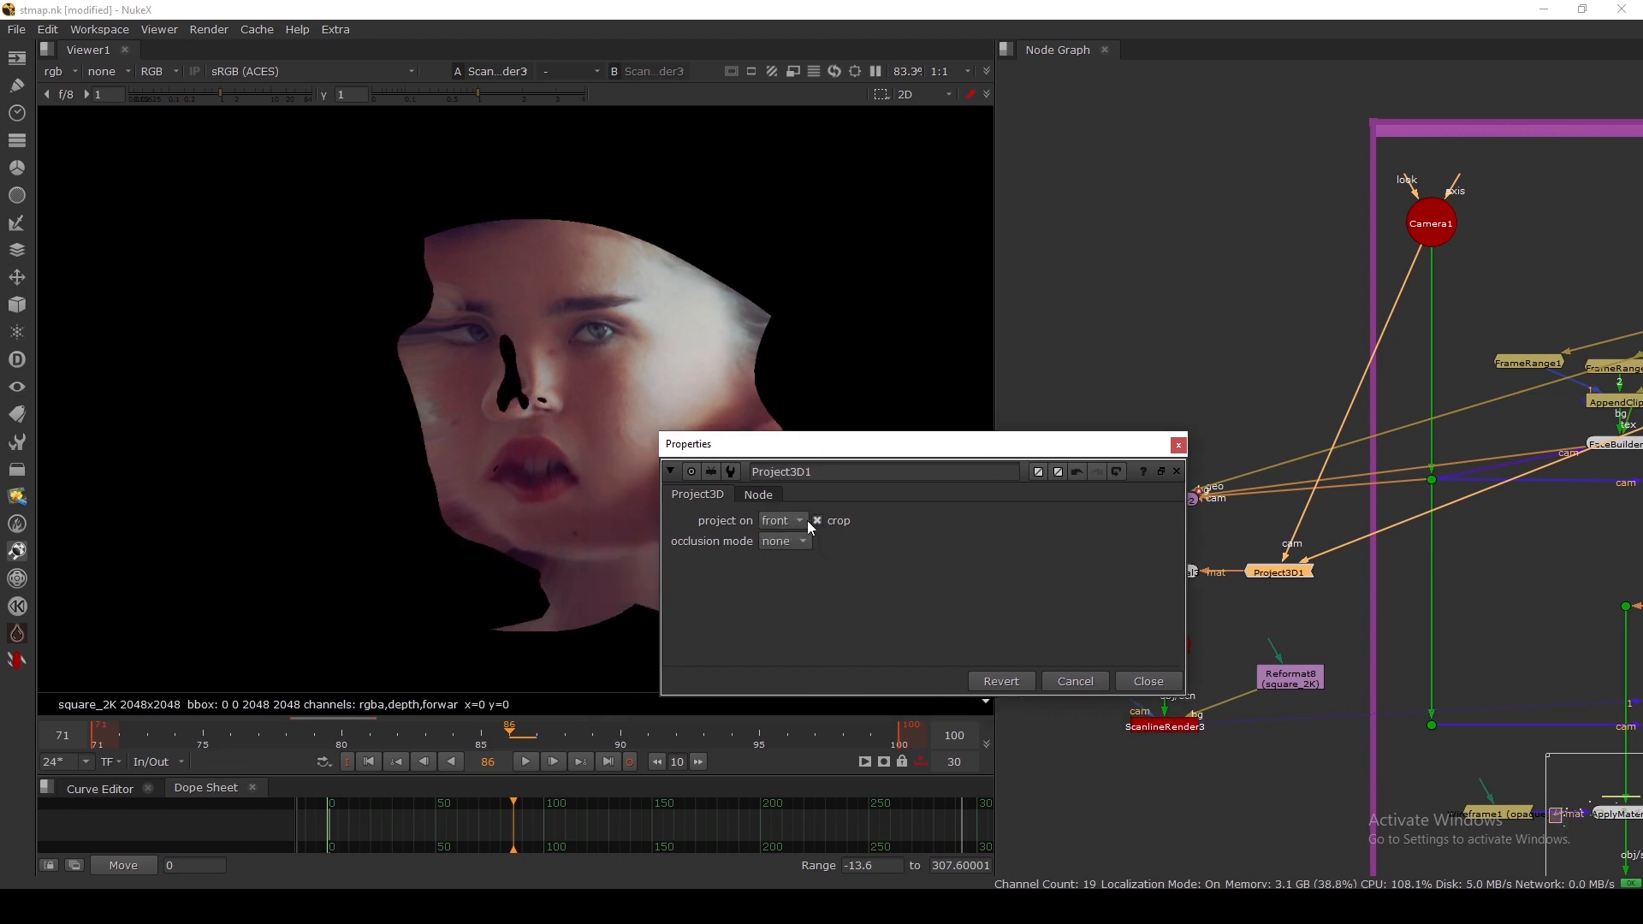
pyautogui.click(1145, 687)
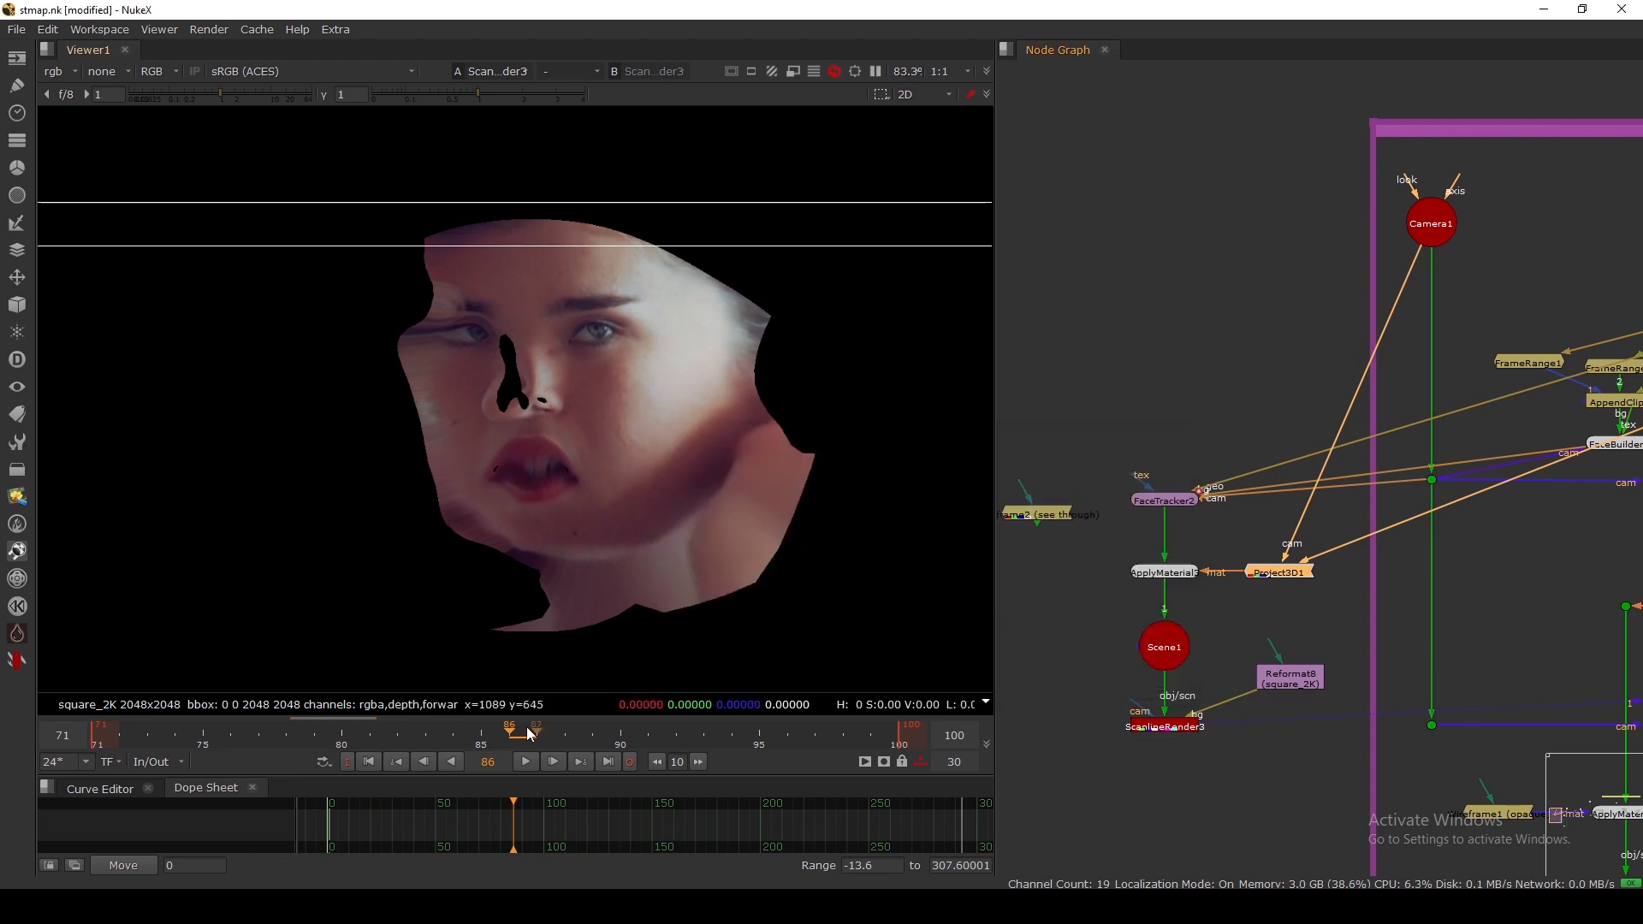
# Step: Play back the unwrapped face from the first frame to check how steady the projected texture is
pyautogui.click(372, 761)
pyautogui.click(524, 761)
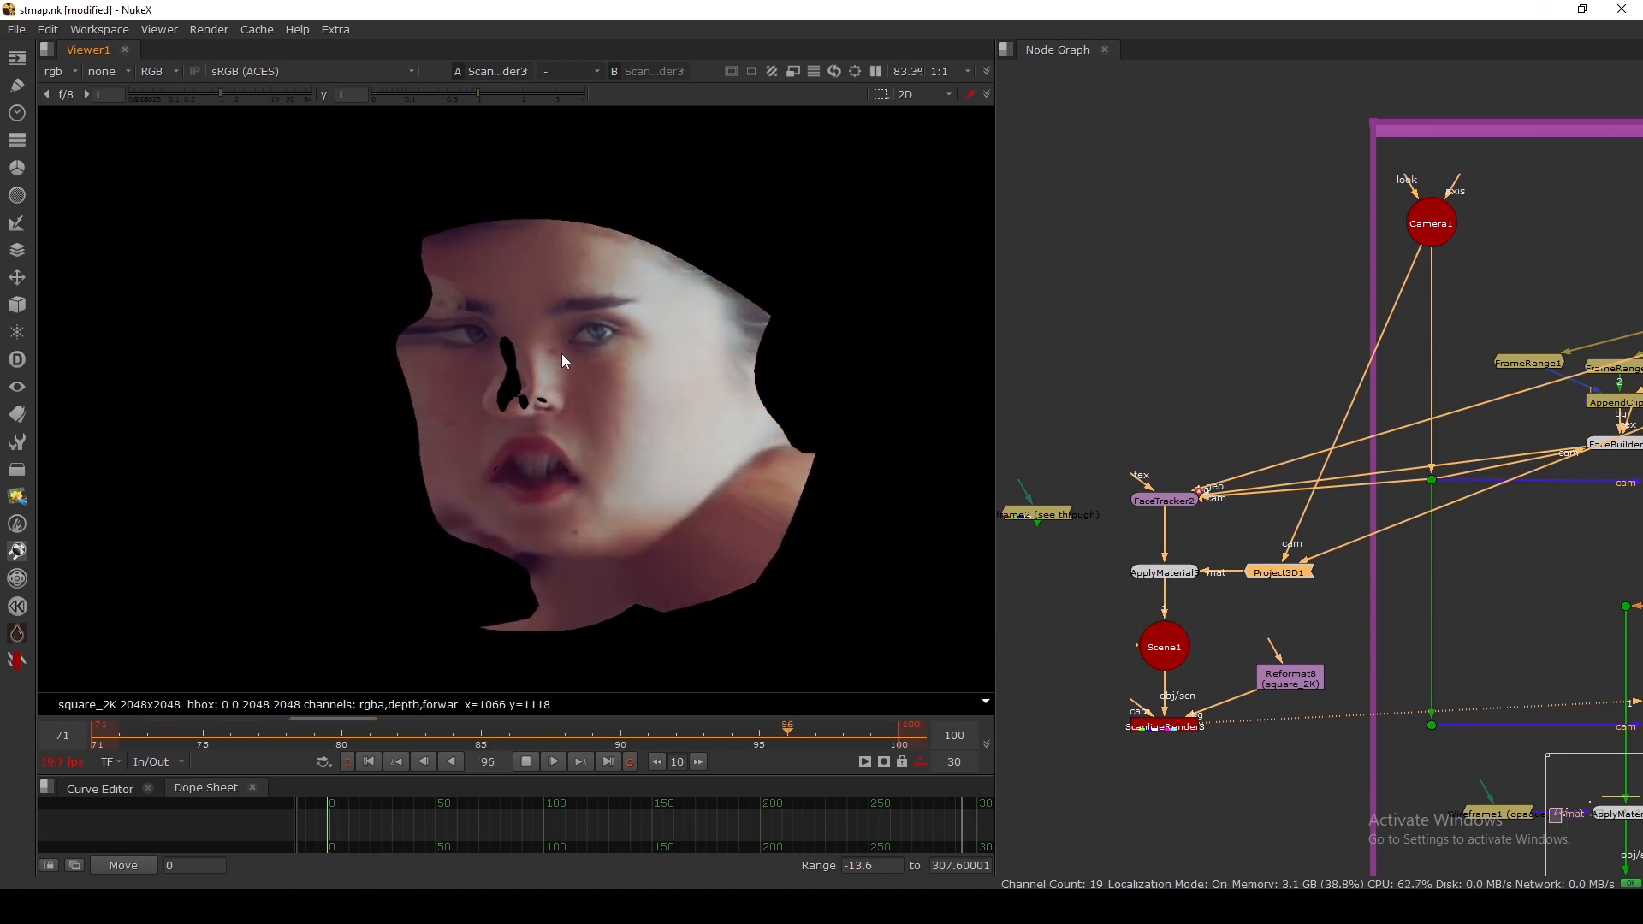
pyautogui.scroll(1, 562, 352)
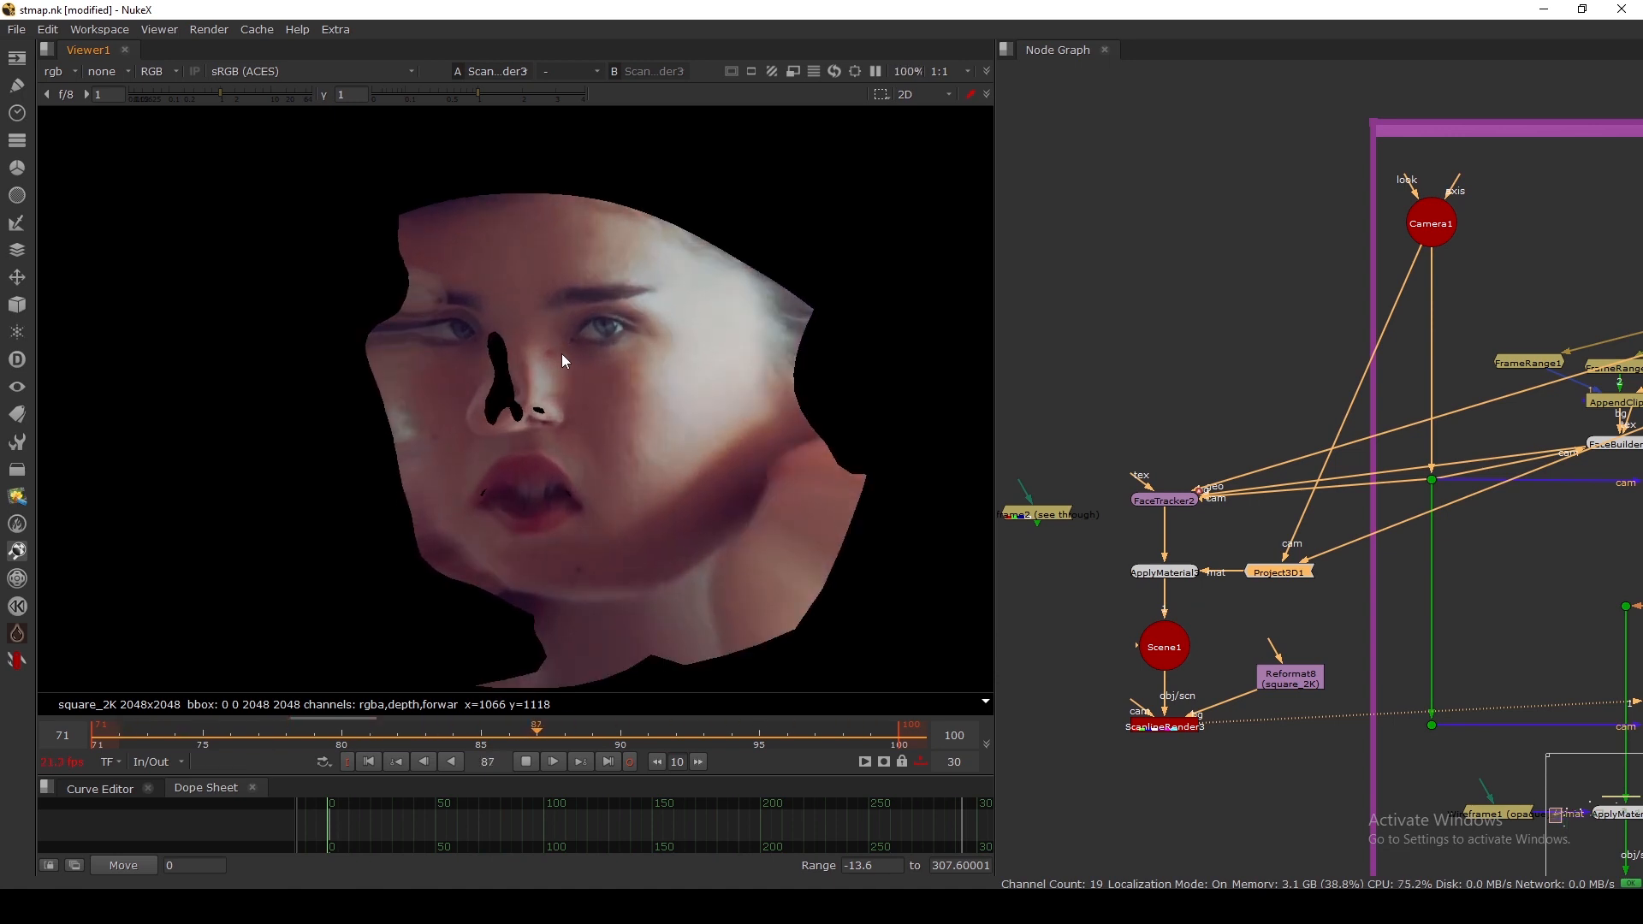
# Step: Stop the playback, return to the first frame and scrub to frame 78
pyautogui.click(525, 761)
pyautogui.click(369, 761)
pyautogui.moveTo(162, 733); pyautogui.dragTo(290, 741)
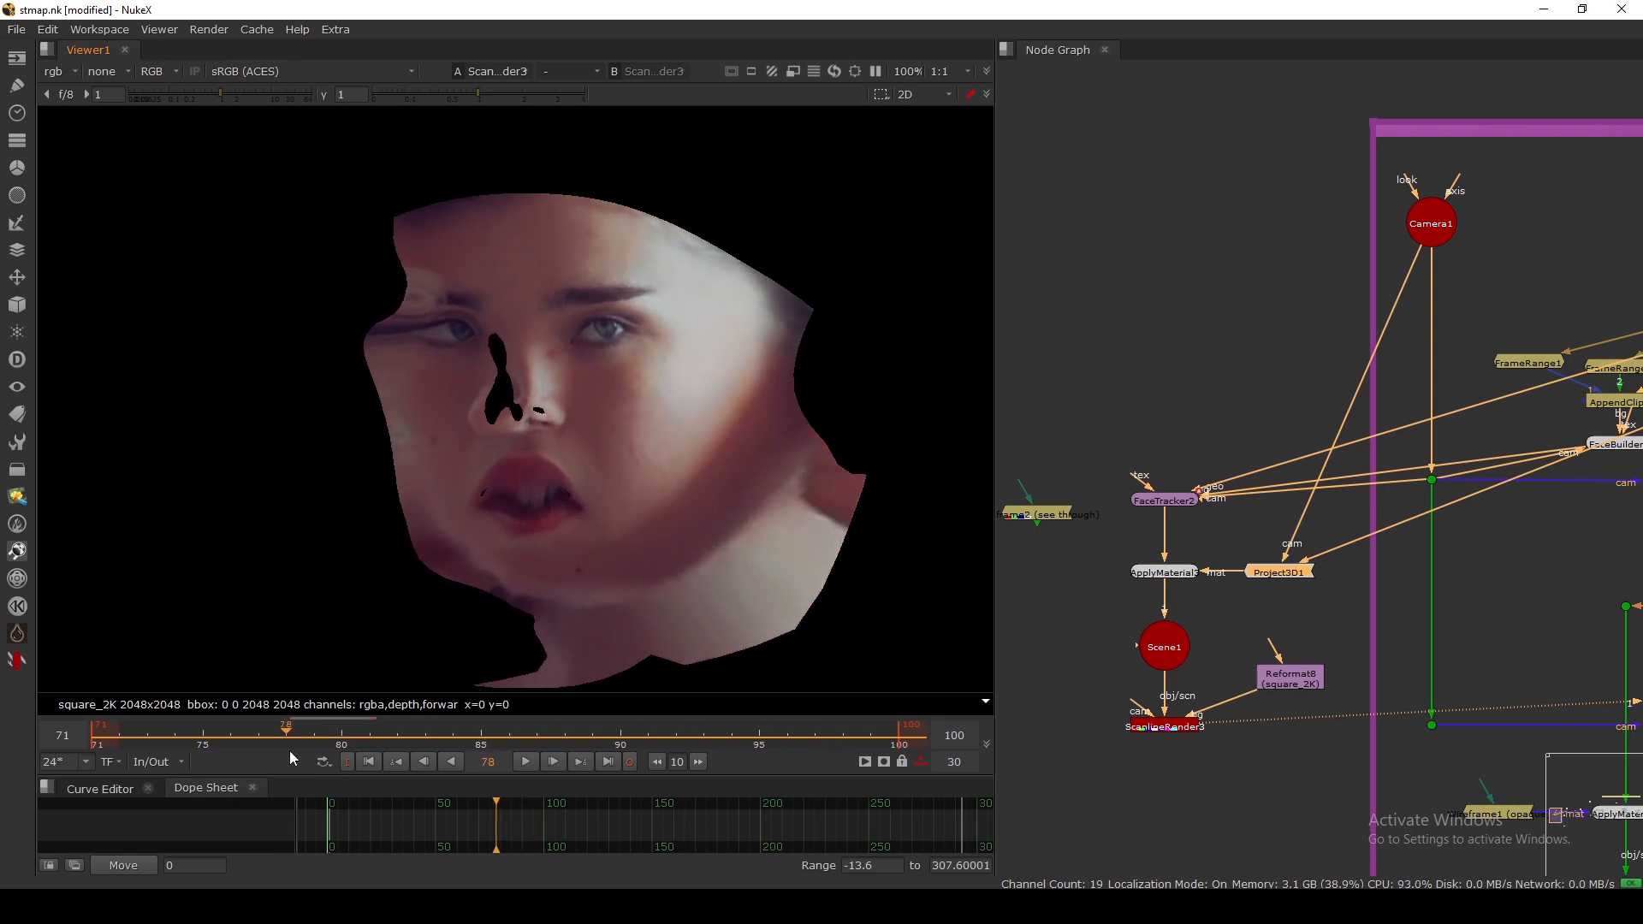
# Step: Move Reformat8 to the opposite side of Scene1, clearing space around ScanlineRender3
pyautogui.scroll(-3, 501, 505)
pyautogui.moveTo(1124, 710); pyautogui.dragTo(1149, 551, button='middle')
pyautogui.click(1315, 519)
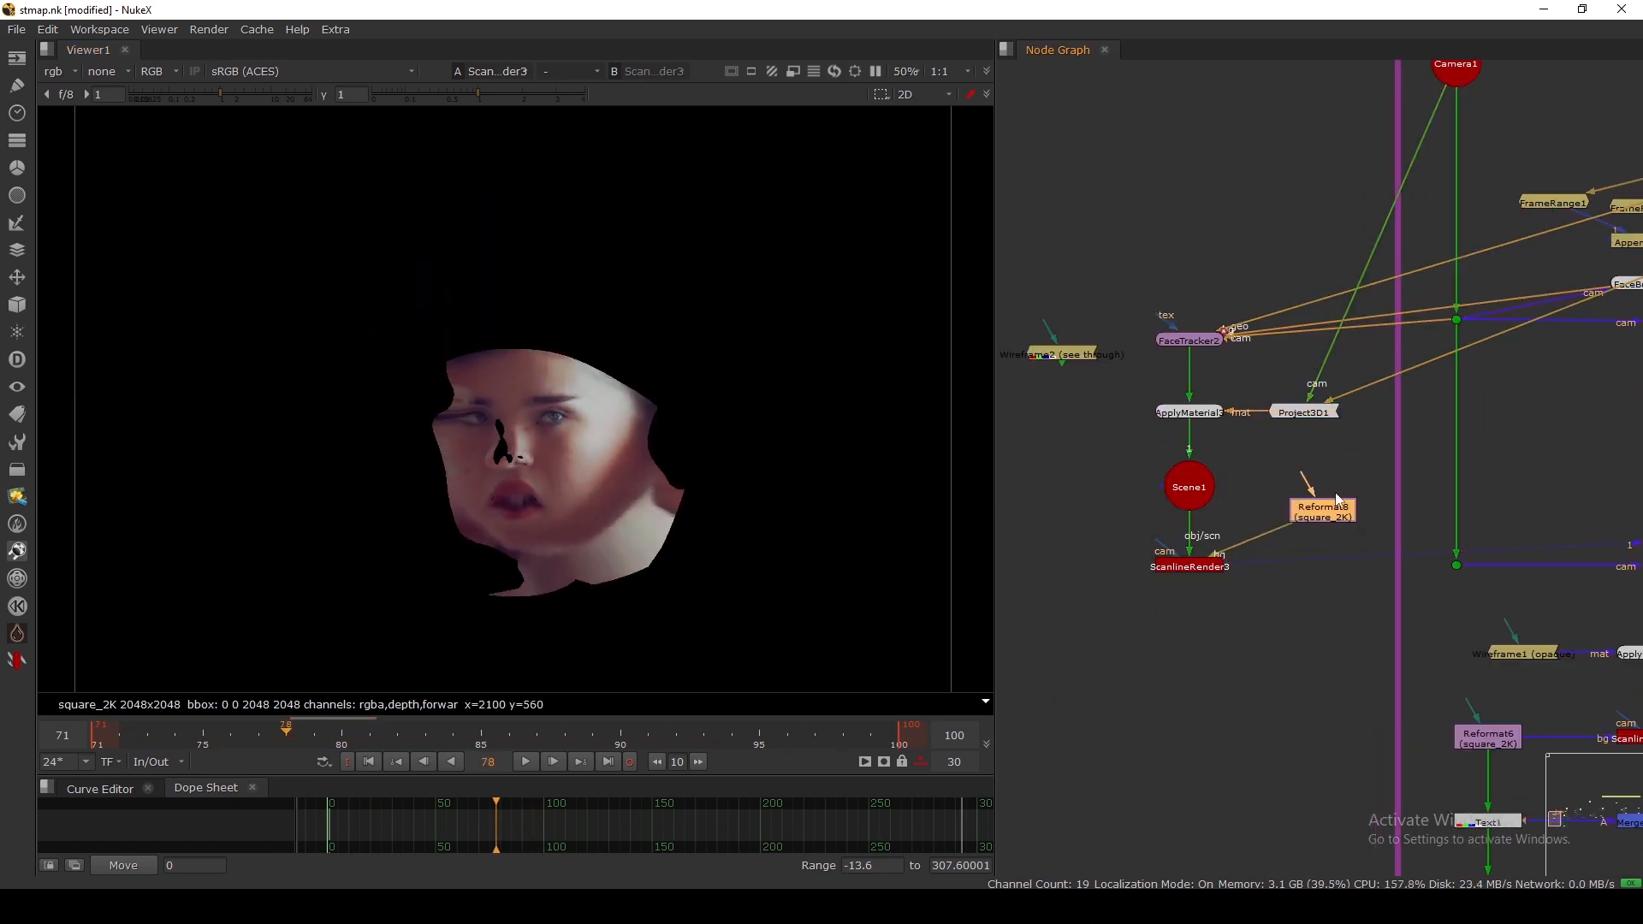
pyautogui.scroll(-4, 1340, 492)
pyautogui.moveTo(1329, 500); pyautogui.dragTo(1169, 518)
pyautogui.scroll(-2, 565, 471)
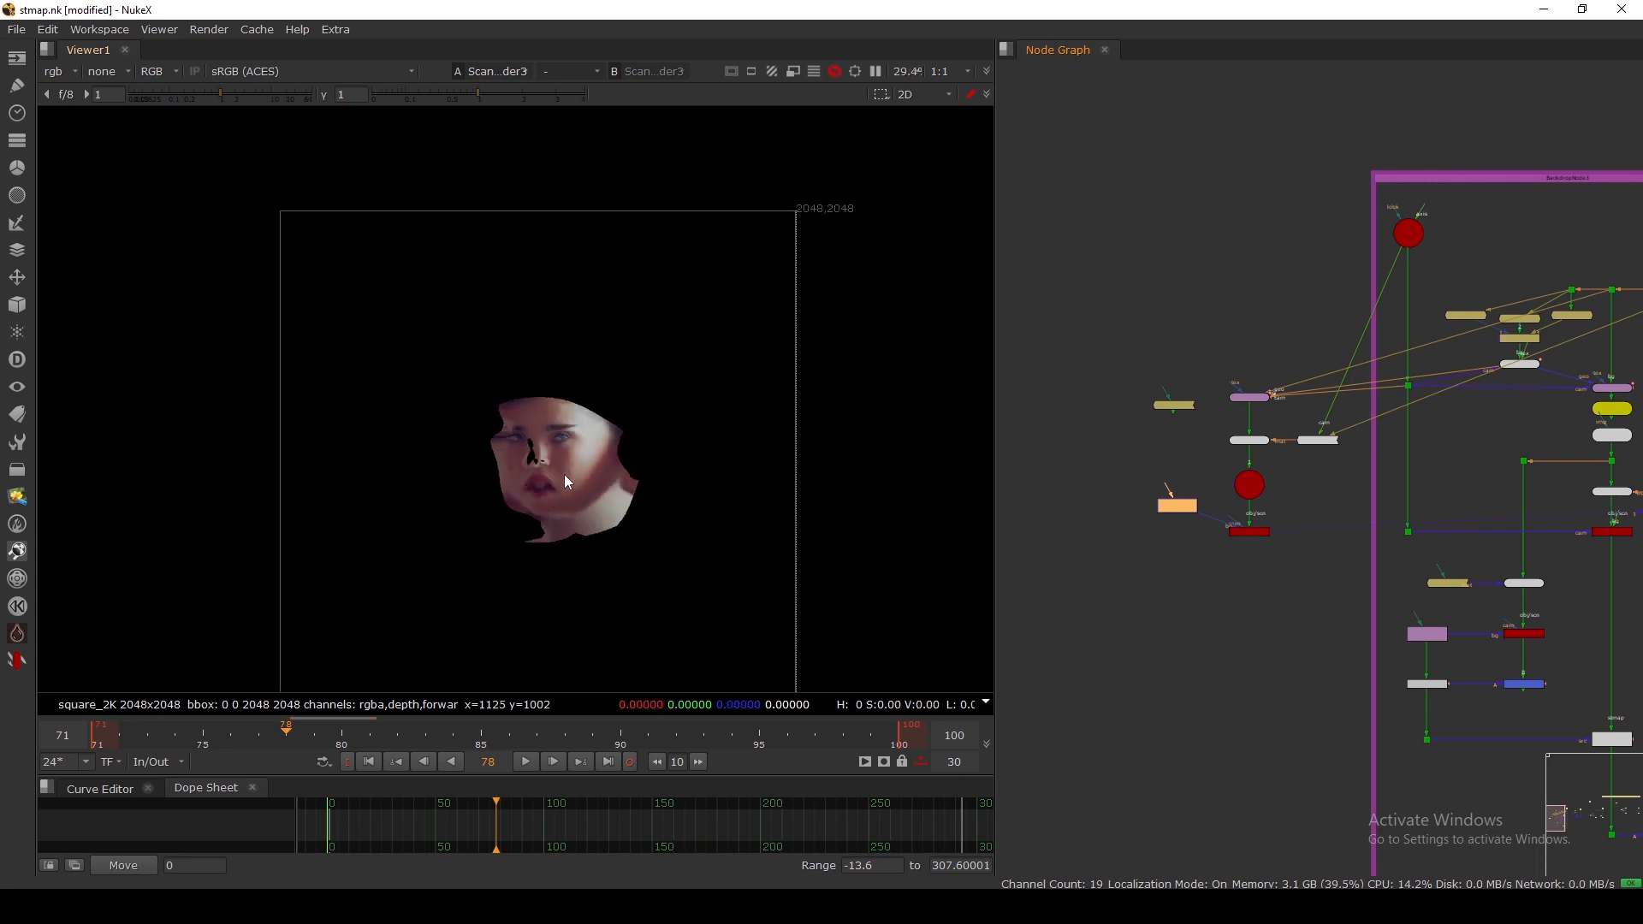
pyautogui.scroll(3, 1118, 535)
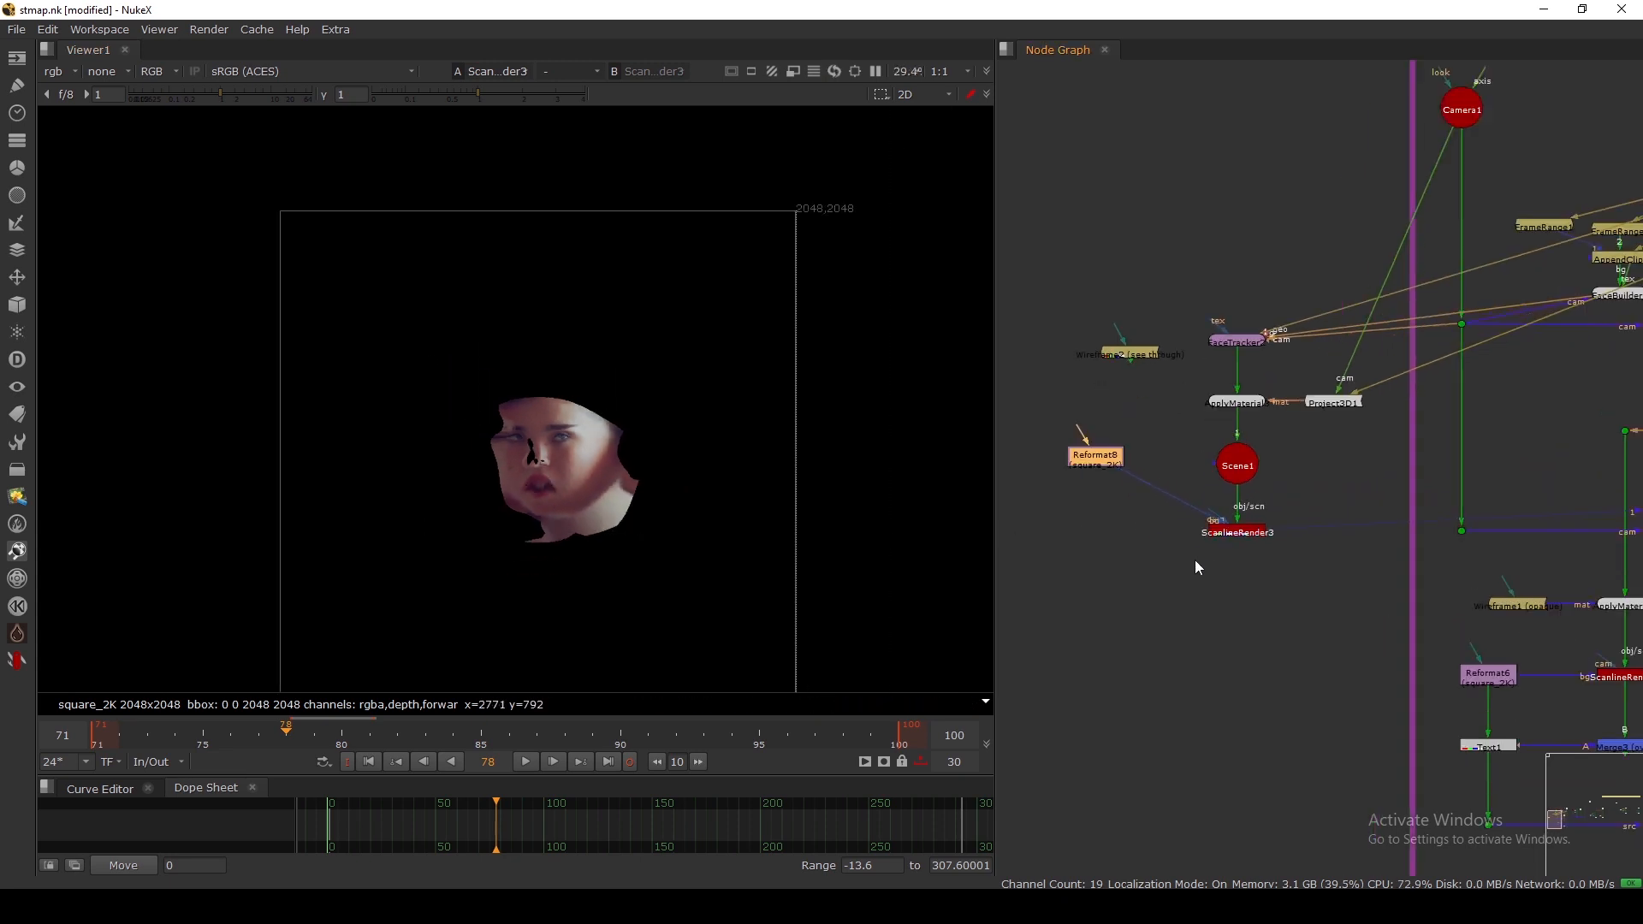
# Step: Add a RotoPaint node below ScanlineRender3, fed by its unwrapped face render, and view its output
pyautogui.press('o')
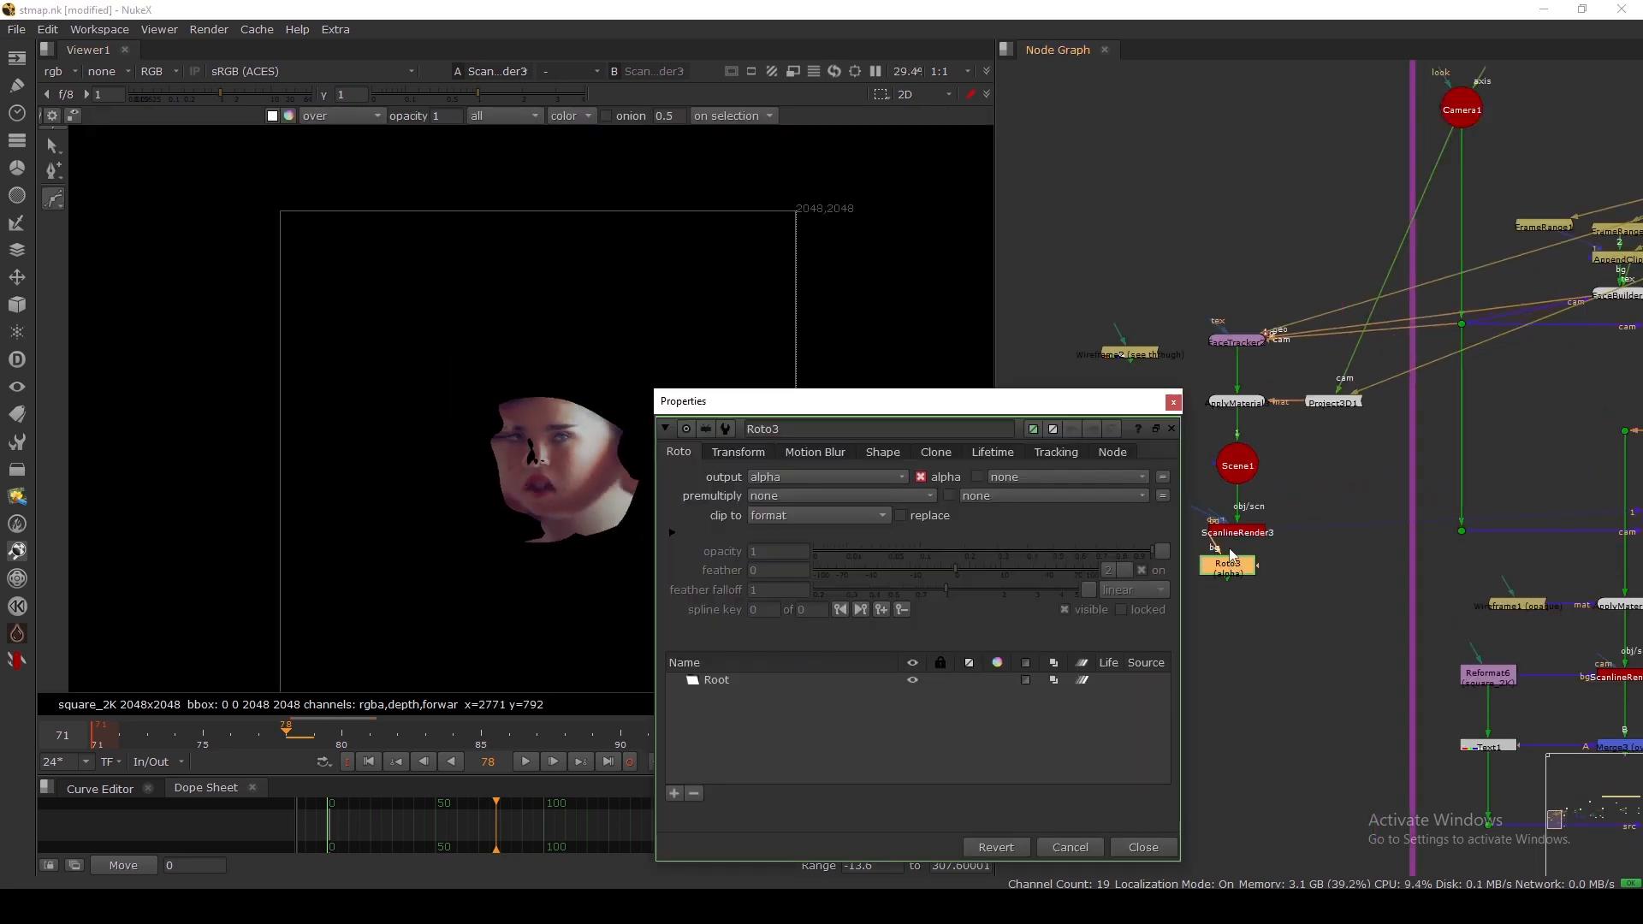
pyautogui.press('Delete')
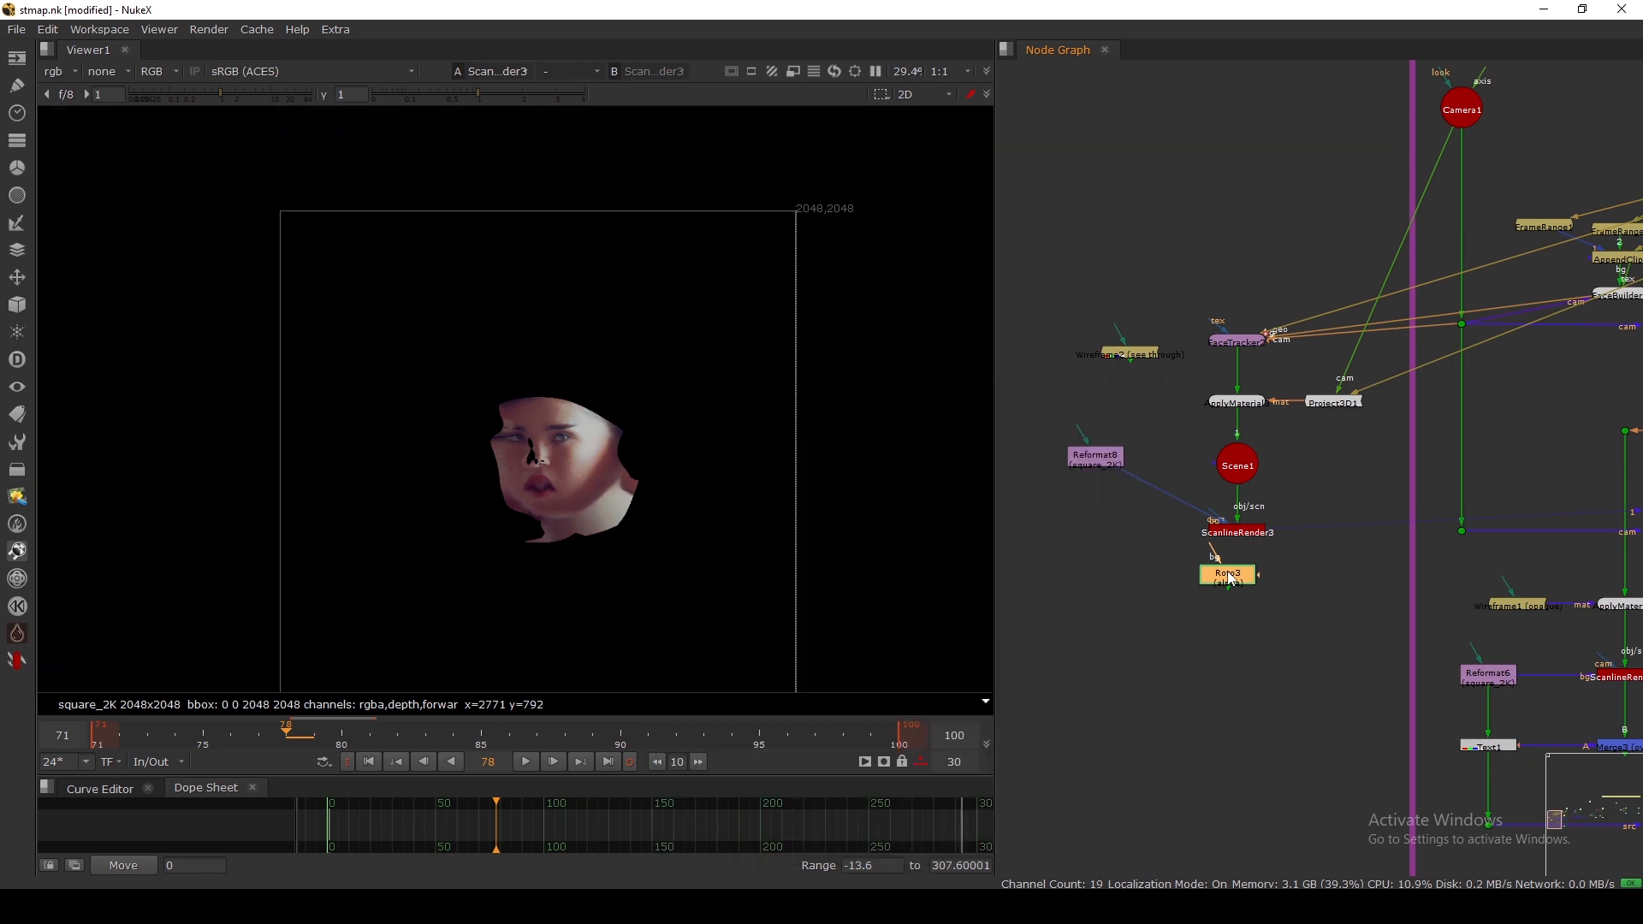
pyautogui.press('p')
pyautogui.scroll(2, 1225, 572)
pyautogui.moveTo(1218, 552); pyautogui.dragTo(1253, 572)
pyautogui.press('1')
pyautogui.moveTo(827, 411); pyautogui.dragTo(1046, 297)
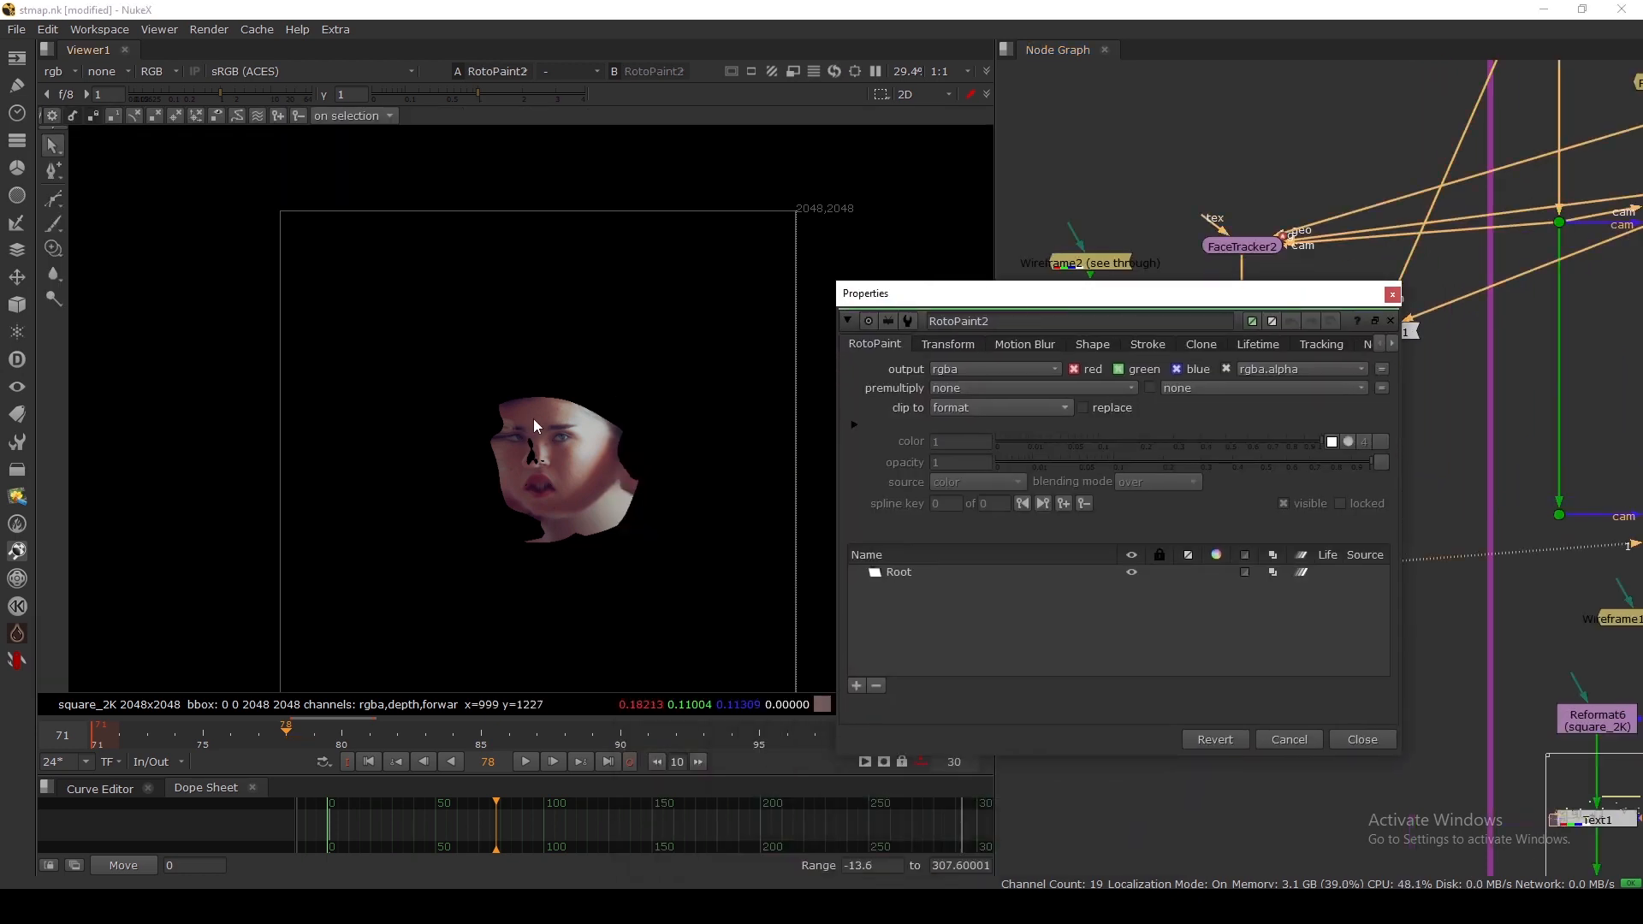
# Step: Paint three white brush strokes at size 22 on the unwrapped face: across the cheek, the forehead, and from beside the nose over the mouth
pyautogui.scroll(5, 590, 471)
pyautogui.rightClick(58, 238)
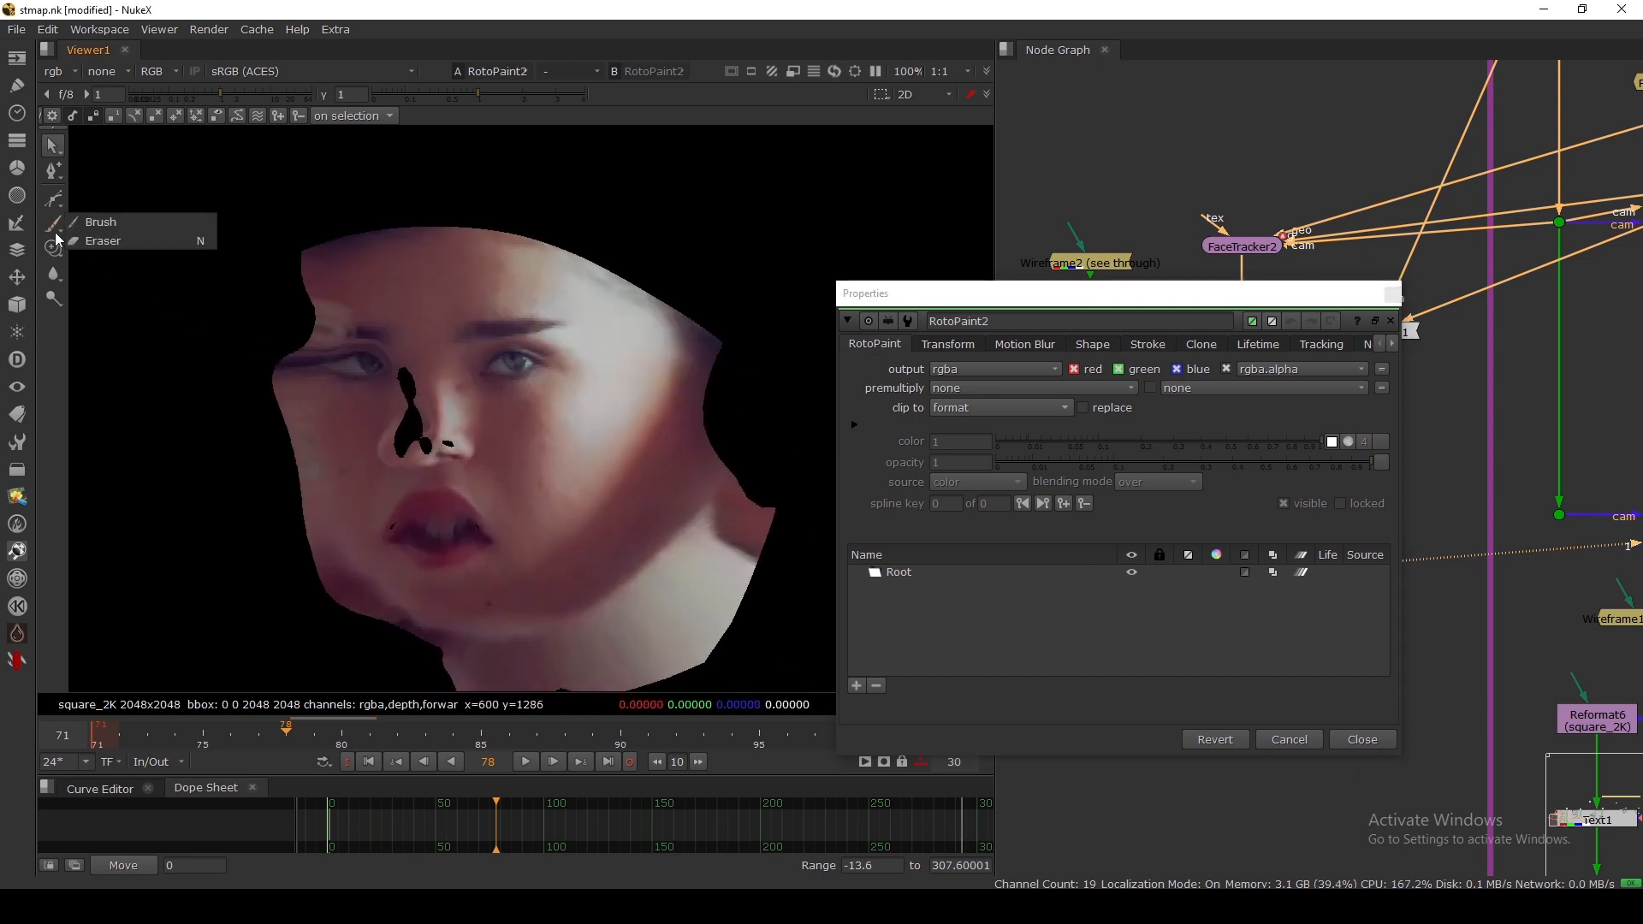
pyautogui.click(94, 219)
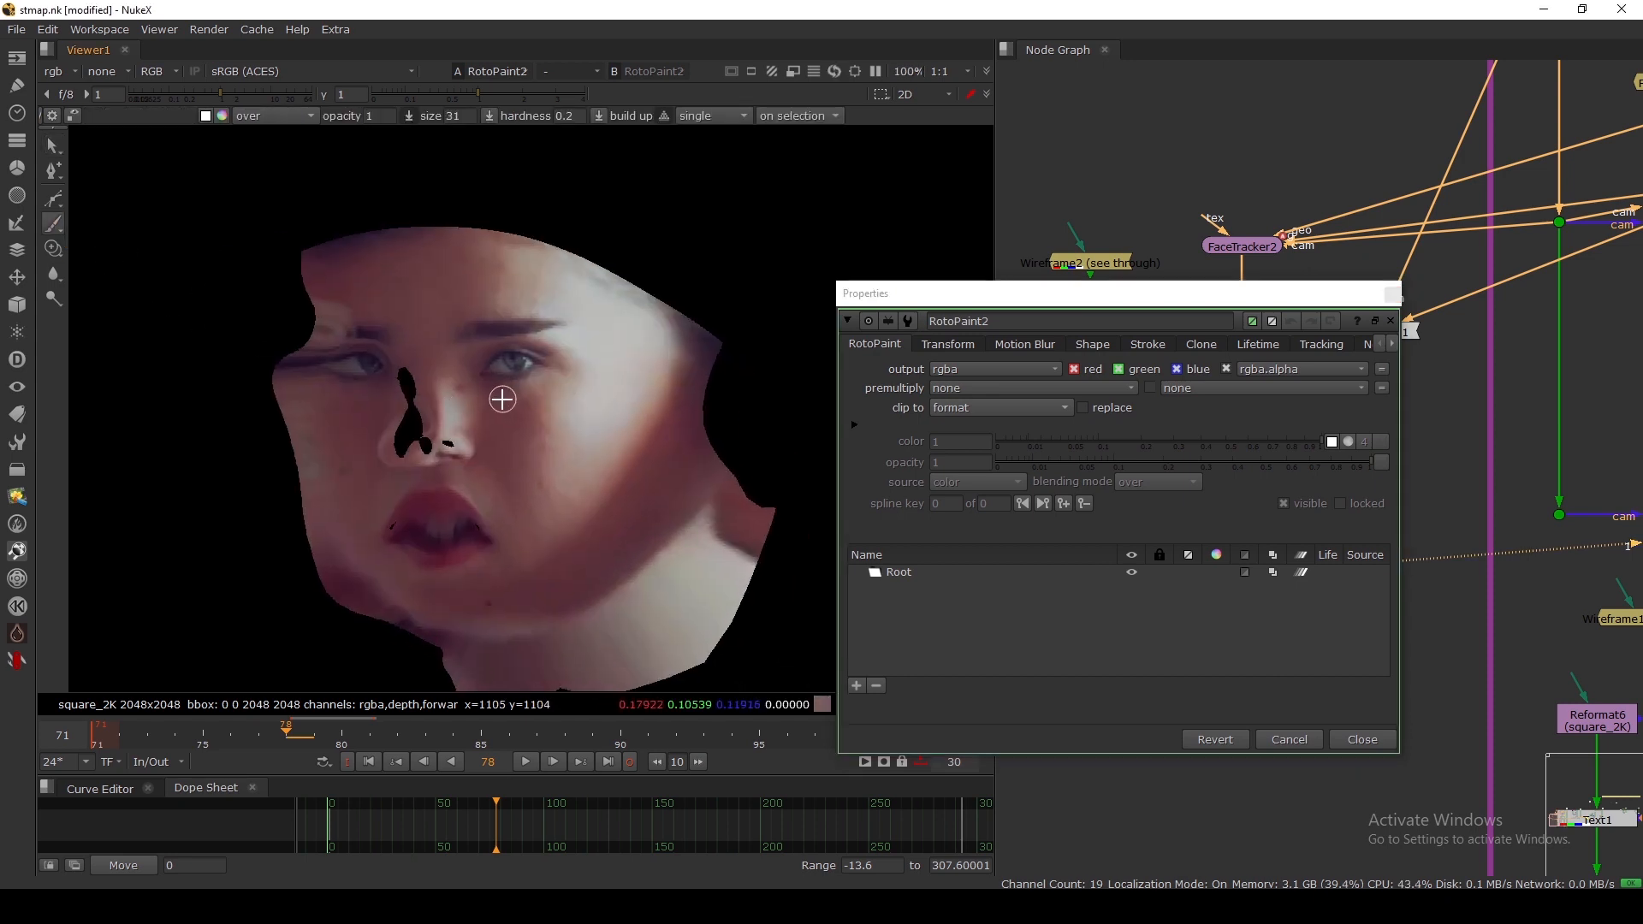
pyautogui.moveTo(522, 407); pyautogui.dragTo(519, 411)
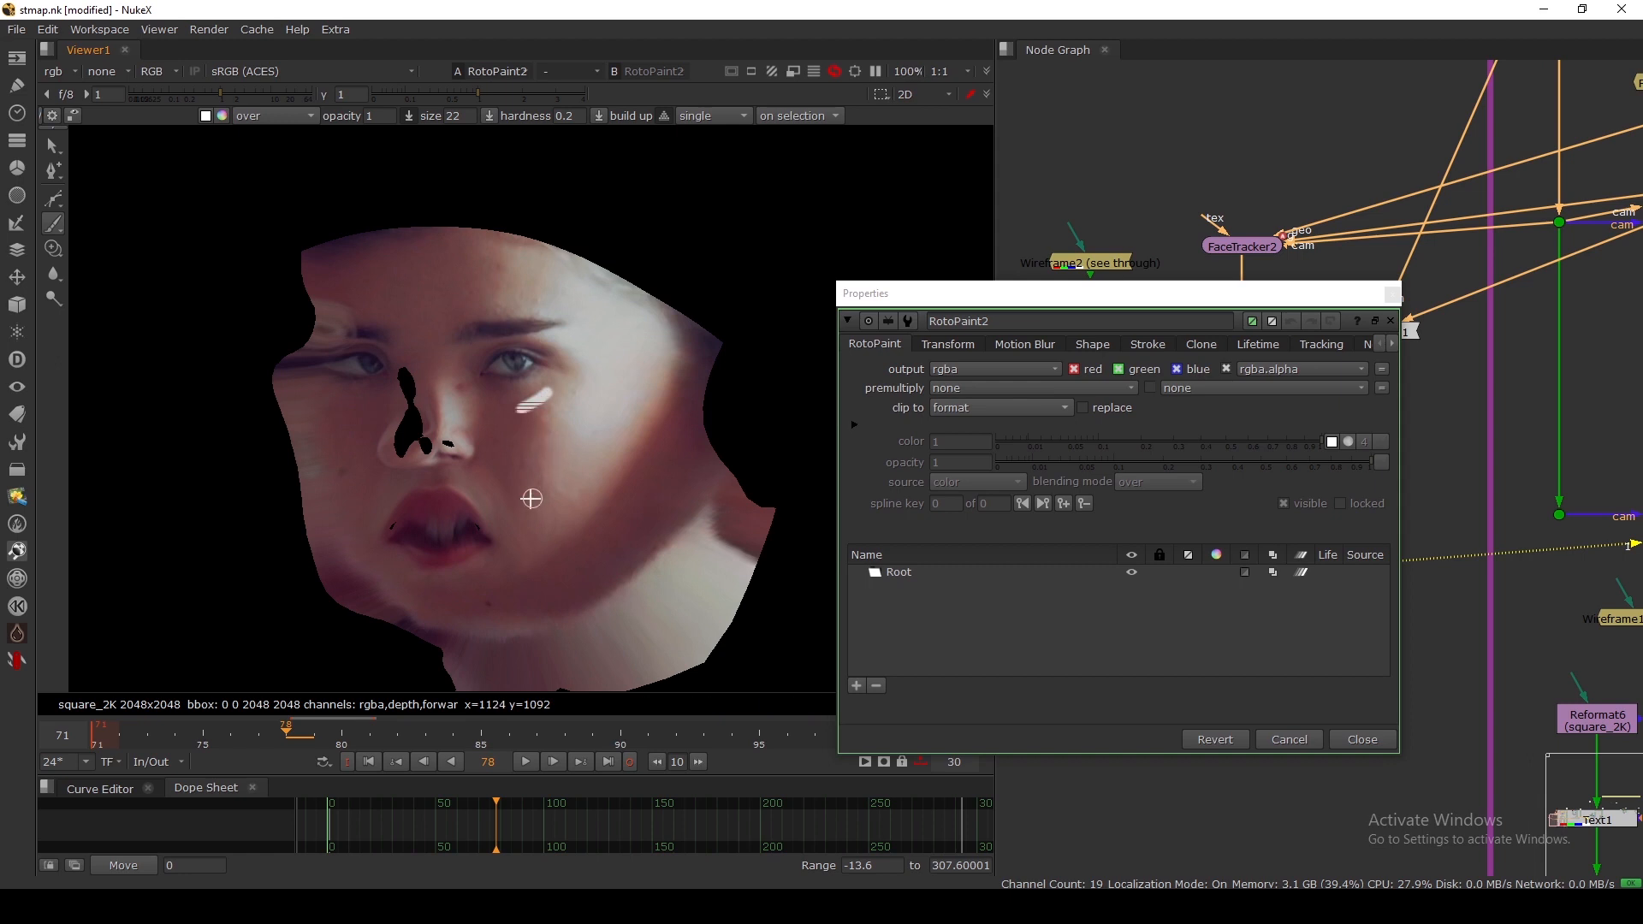
pyautogui.moveTo(444, 285); pyautogui.dragTo(519, 318)
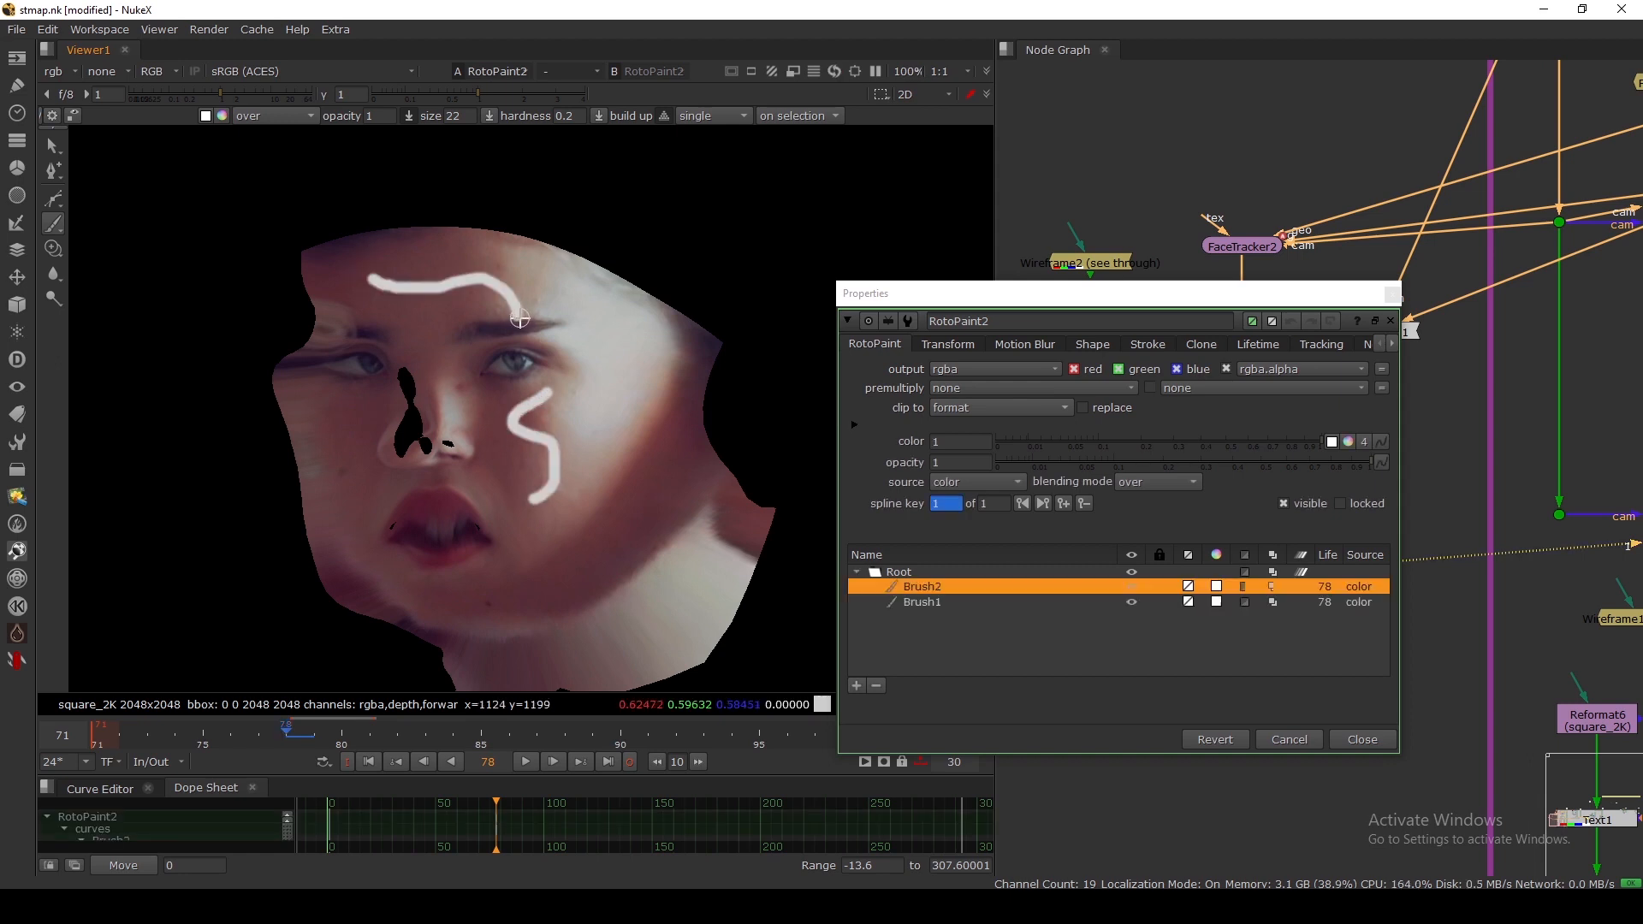
pyautogui.moveTo(361, 476); pyautogui.dragTo(532, 585)
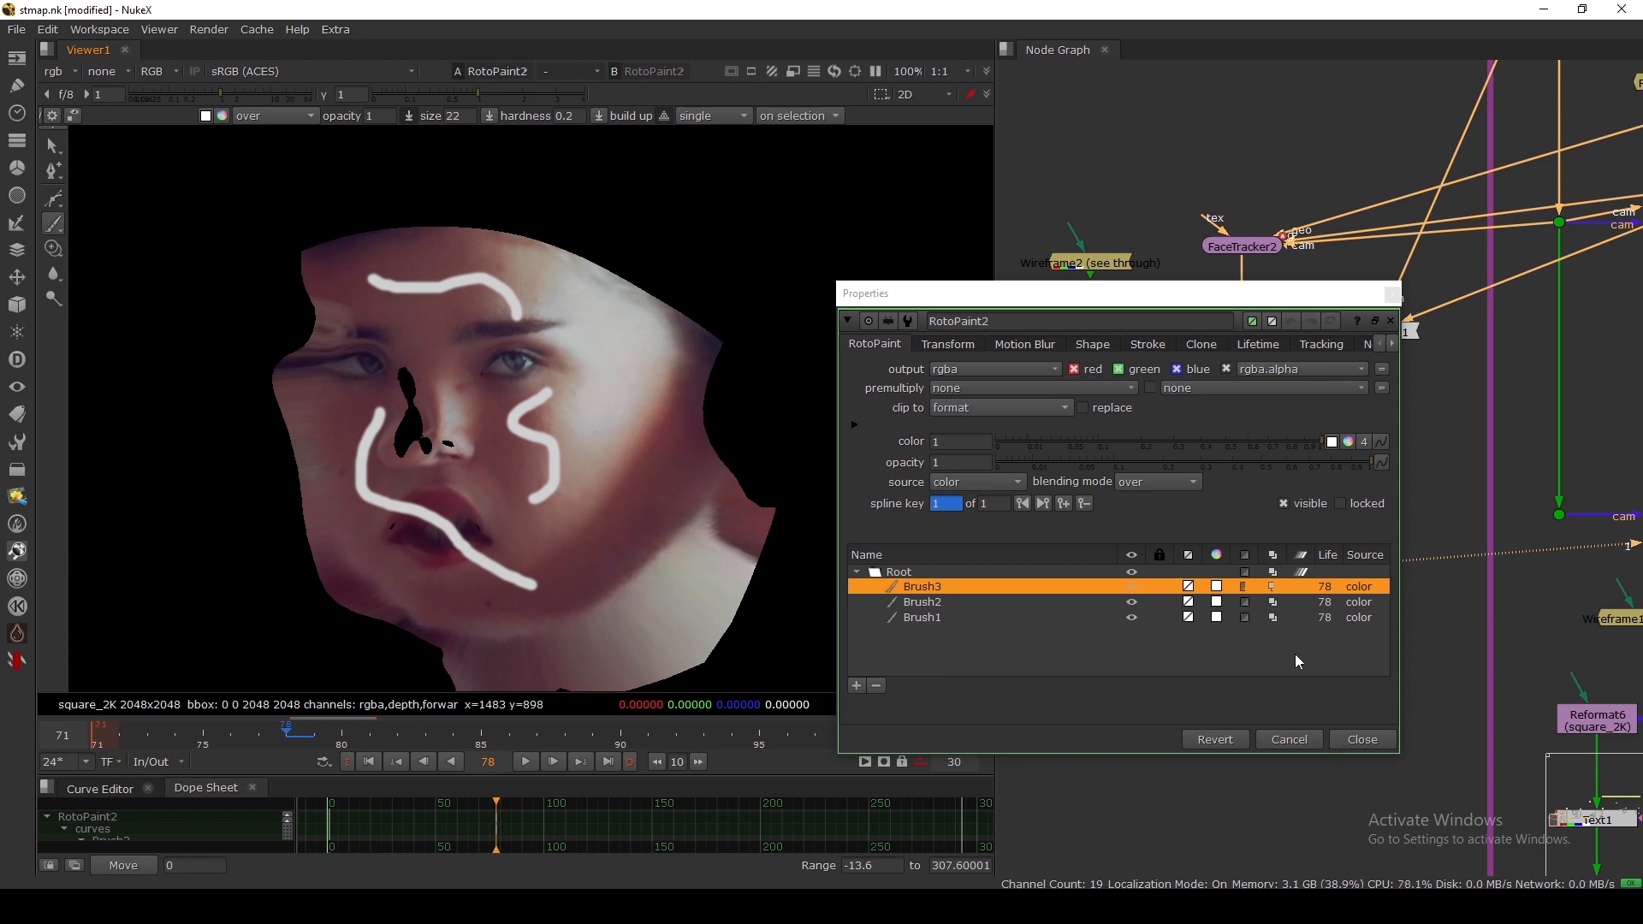
# Step: Set the lifetime of all three brush strokes in RotoPaint2 to all frames
pyautogui.keyDown('shift'); pyautogui.click(936, 617); pyautogui.keyUp('shift')
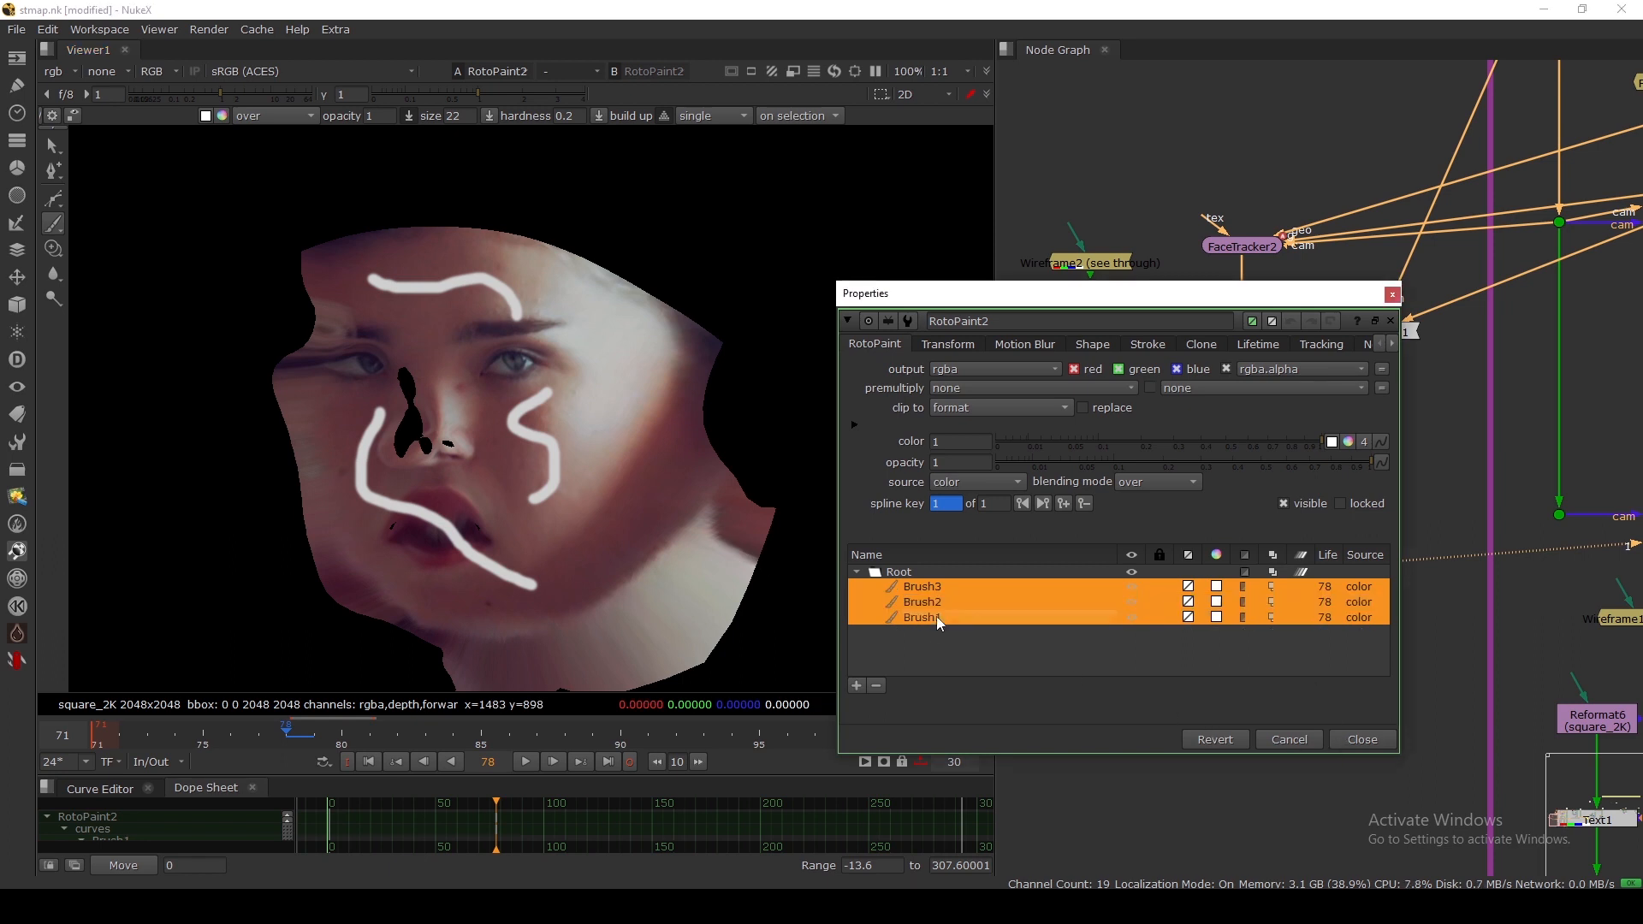
pyautogui.click(1149, 345)
pyautogui.click(1254, 344)
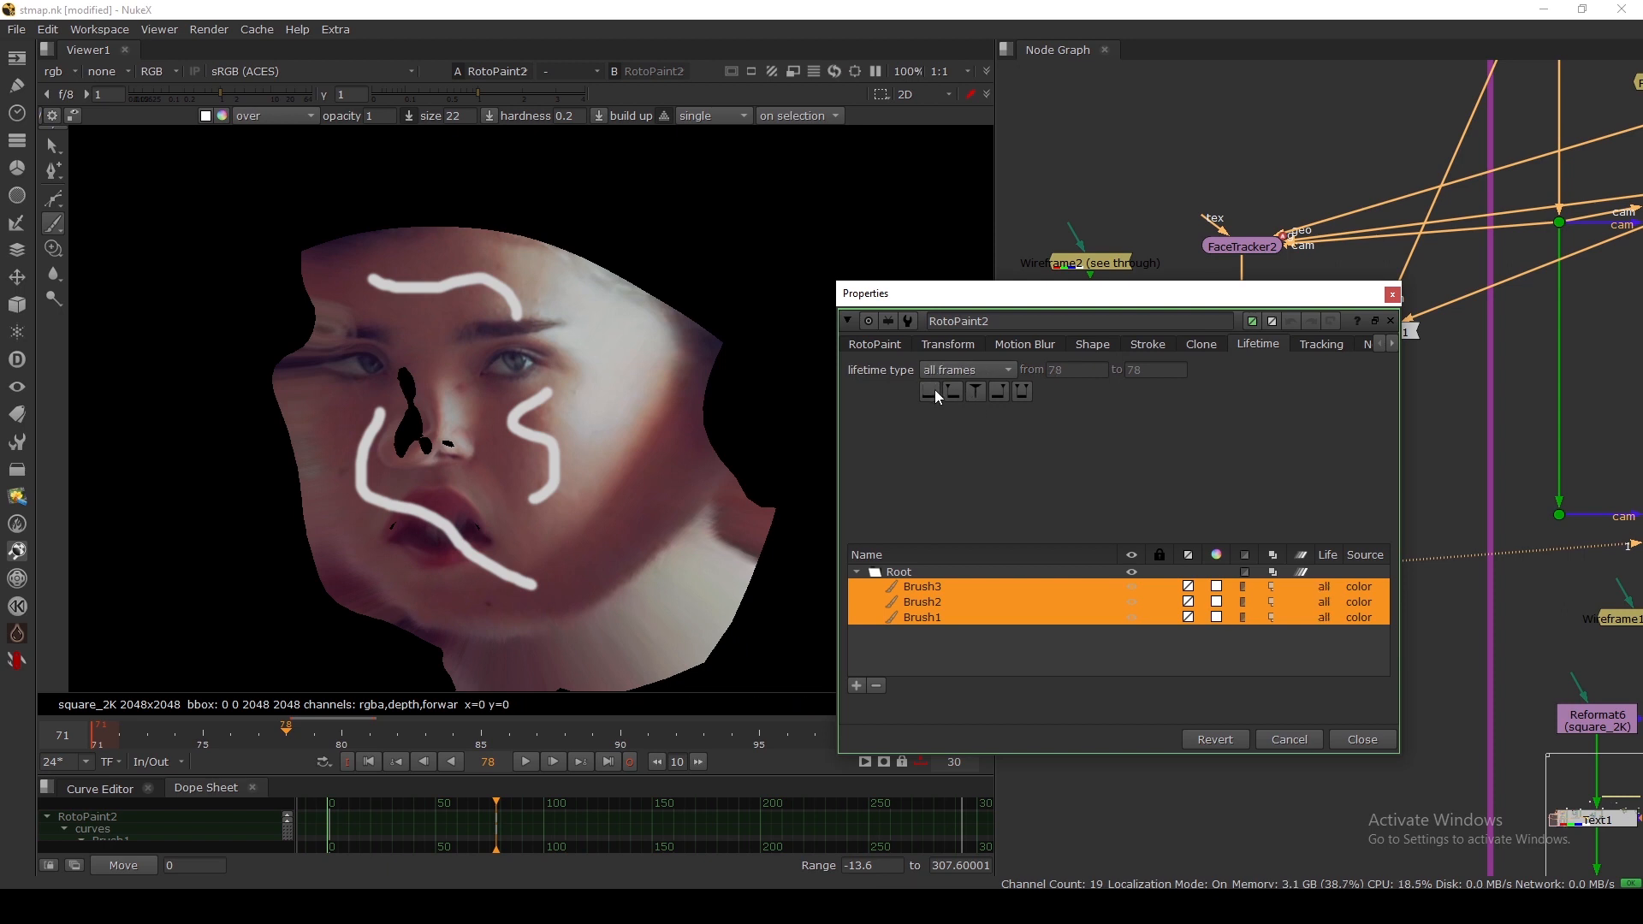
pyautogui.click(1362, 738)
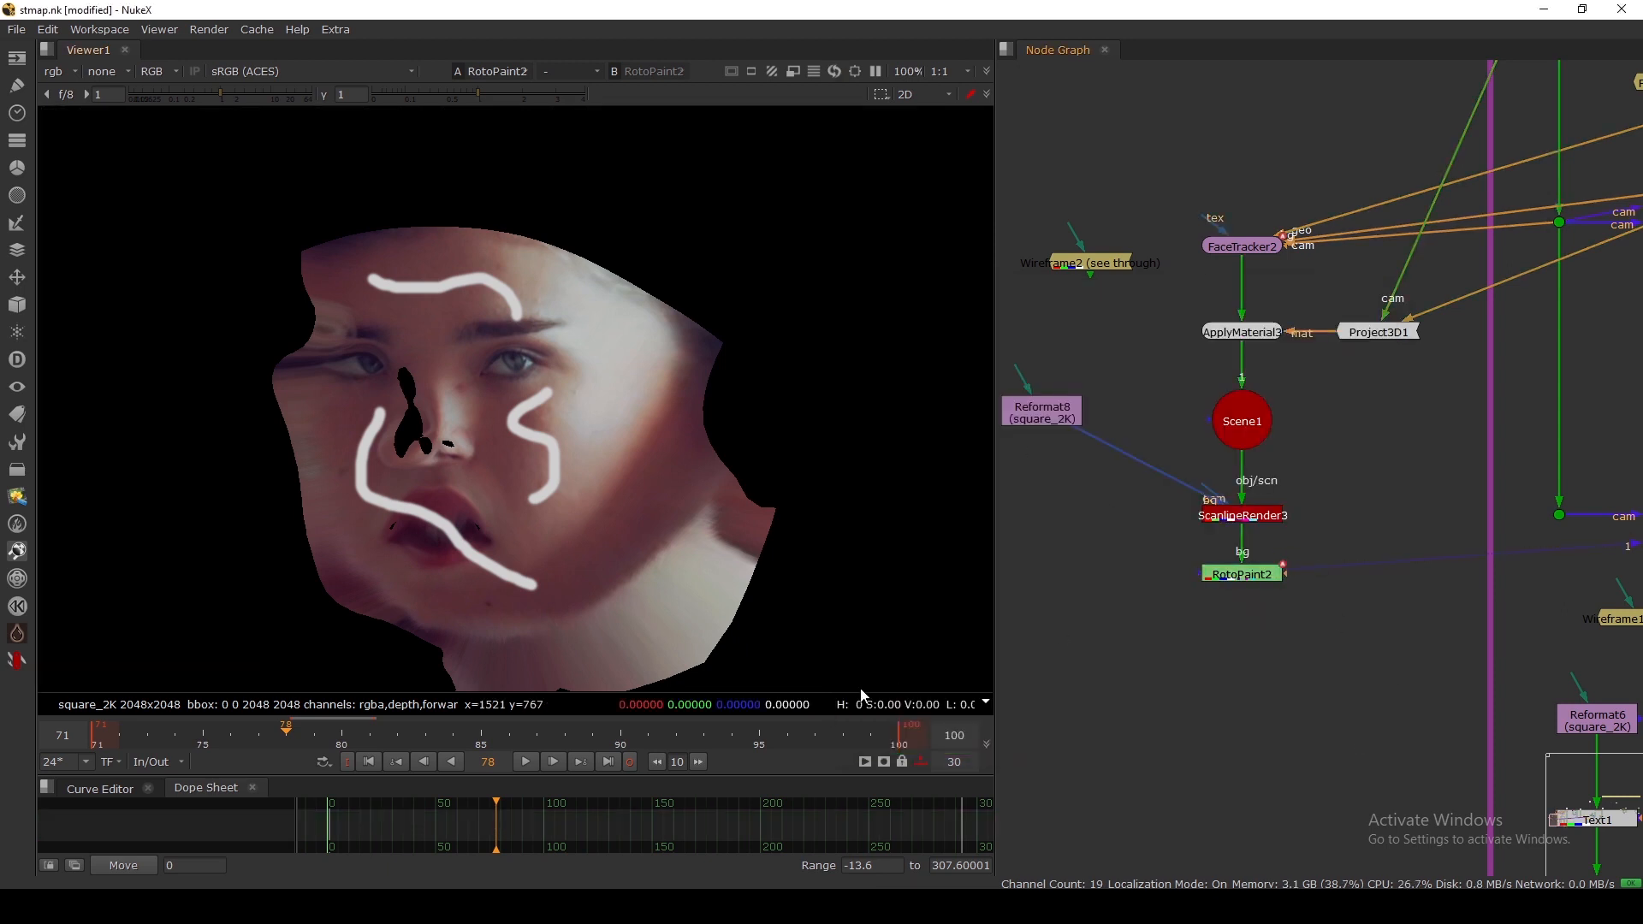
pyautogui.scroll(-4, 1236, 567)
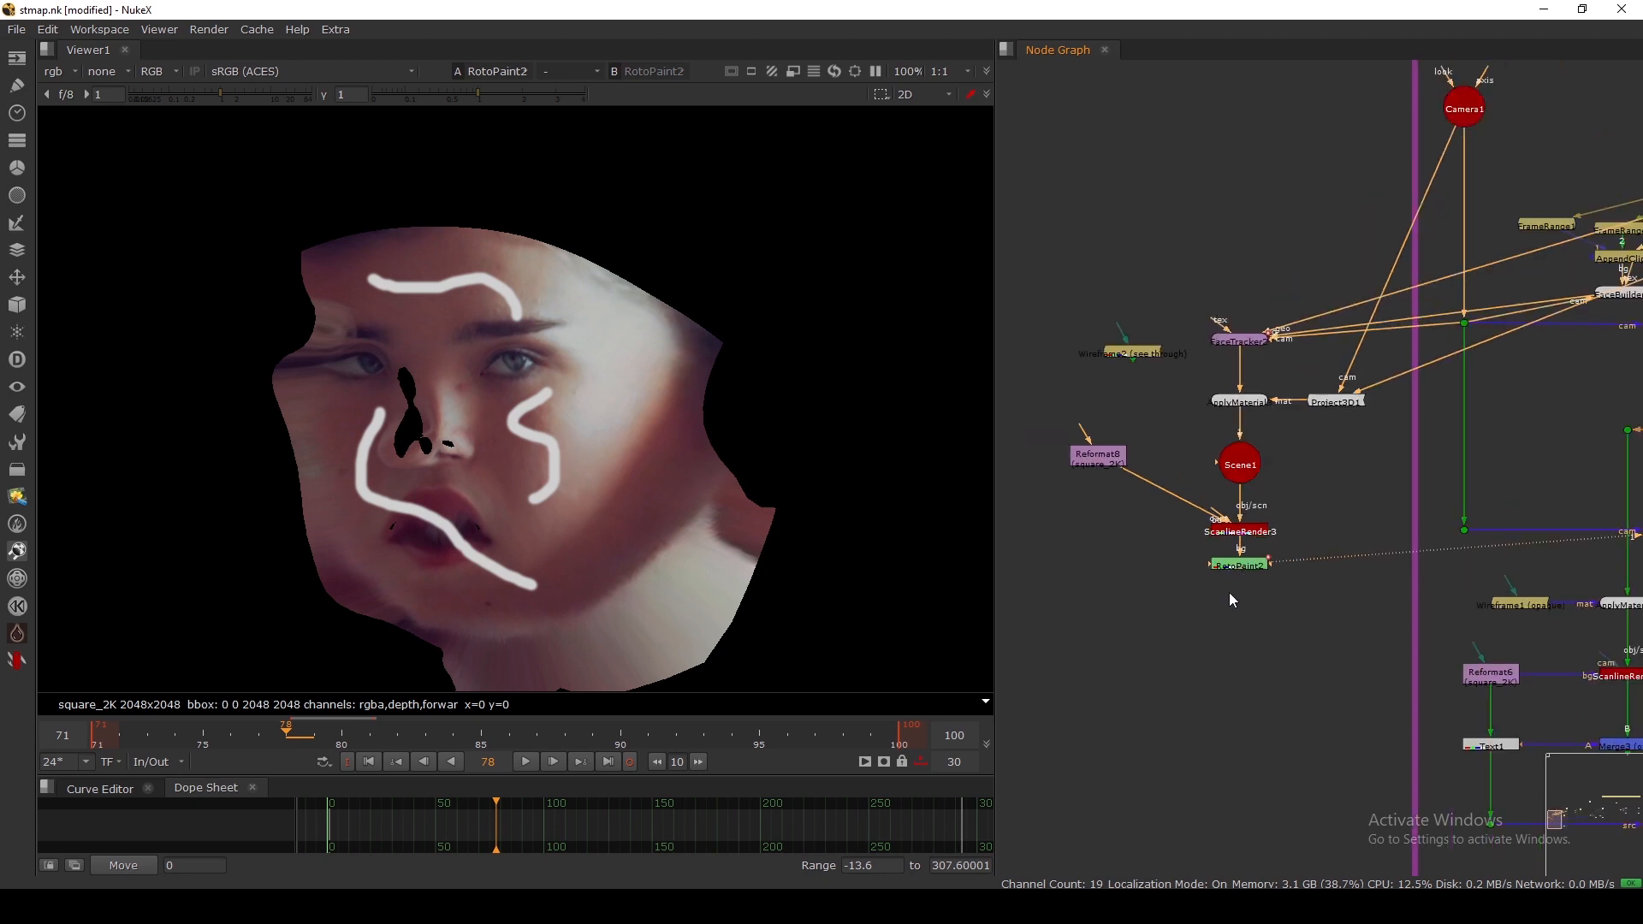
pyautogui.moveTo(1136, 621); pyautogui.dragTo(1196, 617, button='middle')
pyautogui.click(1220, 603)
pyautogui.scroll(-4, 517, 447)
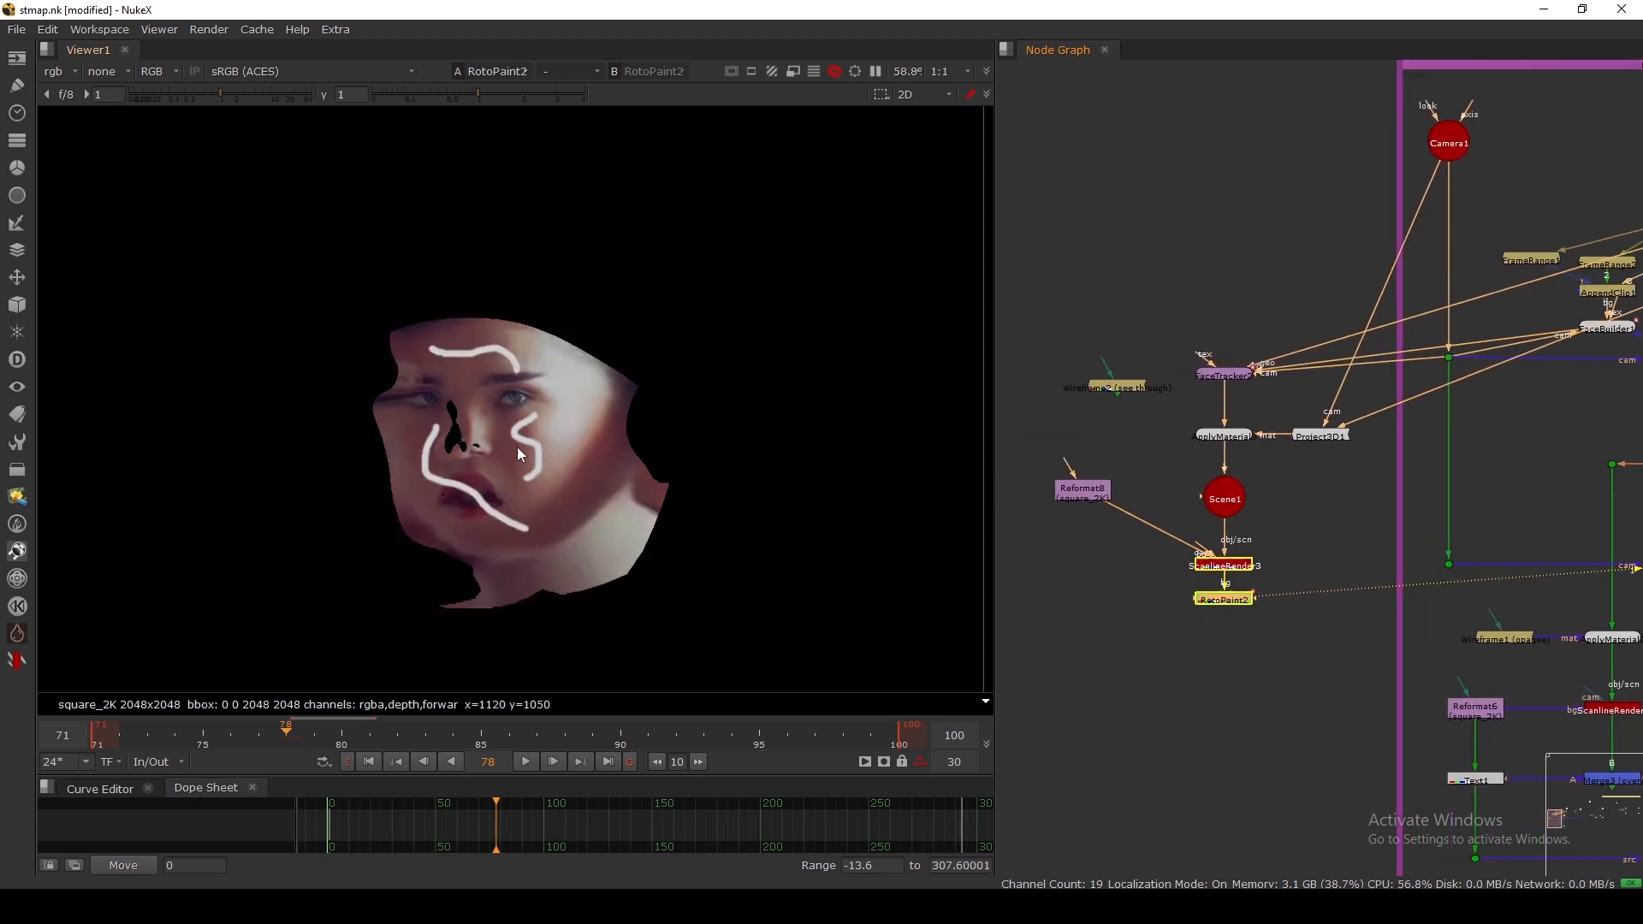
pyautogui.keyDown('ctrl'); pyautogui.keyDown('shift'); pyautogui.moveTo(385, 439); pyautogui.dragTo(599, 568); pyautogui.keyUp('shift'); pyautogui.keyUp('ctrl')
pyautogui.moveTo(1151, 547); pyautogui.dragTo(1096, 577, button='middle')
pyautogui.keyDown('ctrl'); pyautogui.keyDown('shift'); pyautogui.moveTo(353, 325); pyautogui.dragTo(663, 580); pyautogui.keyUp('shift'); pyautogui.keyUp('ctrl')
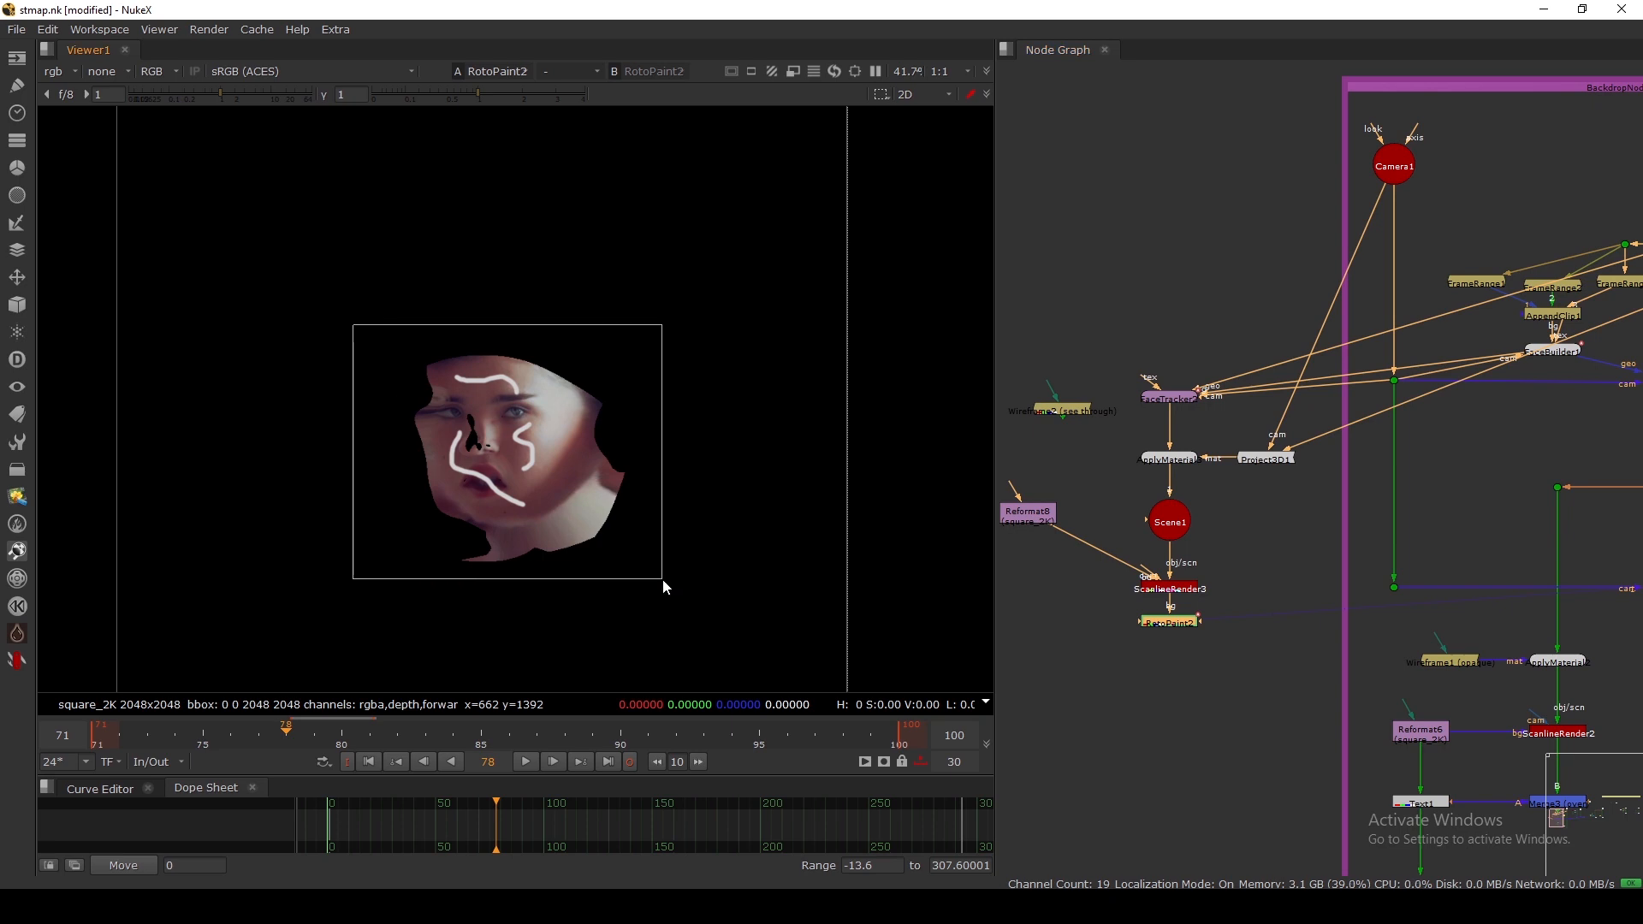
# Step: Reconnect RotoPaint2's bg input from ScanlineRender3 to Reformat8 and place it directly beneath Reformat8
pyautogui.scroll(-3, 1126, 583)
pyautogui.scroll(2, 1311, 567)
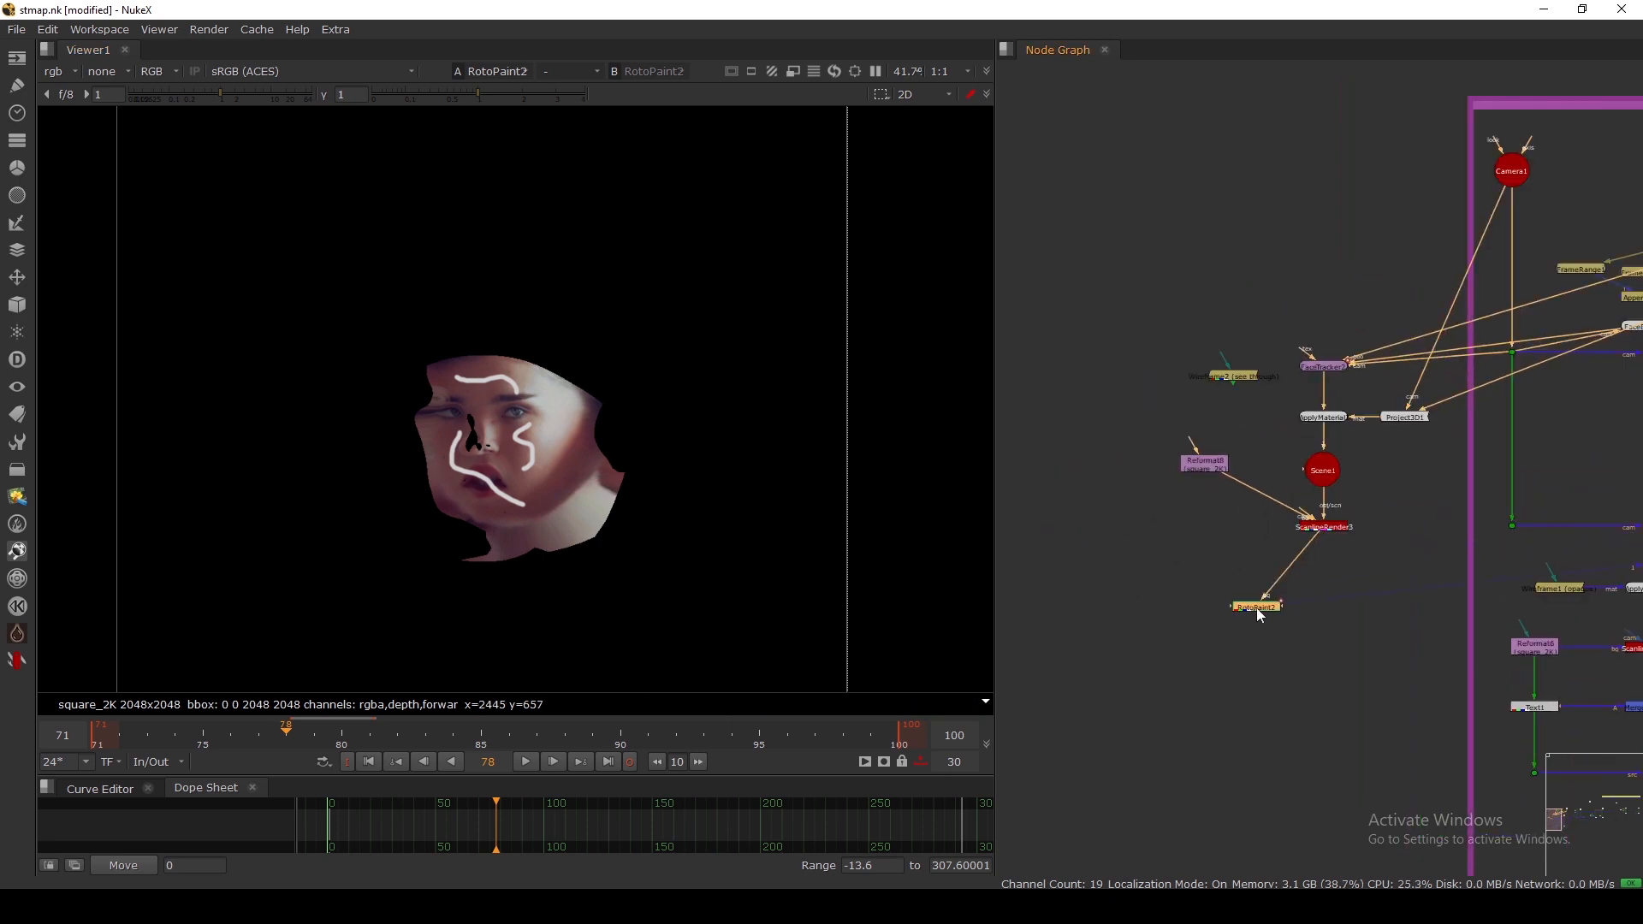
pyautogui.moveTo(1182, 481); pyautogui.dragTo(1190, 469)
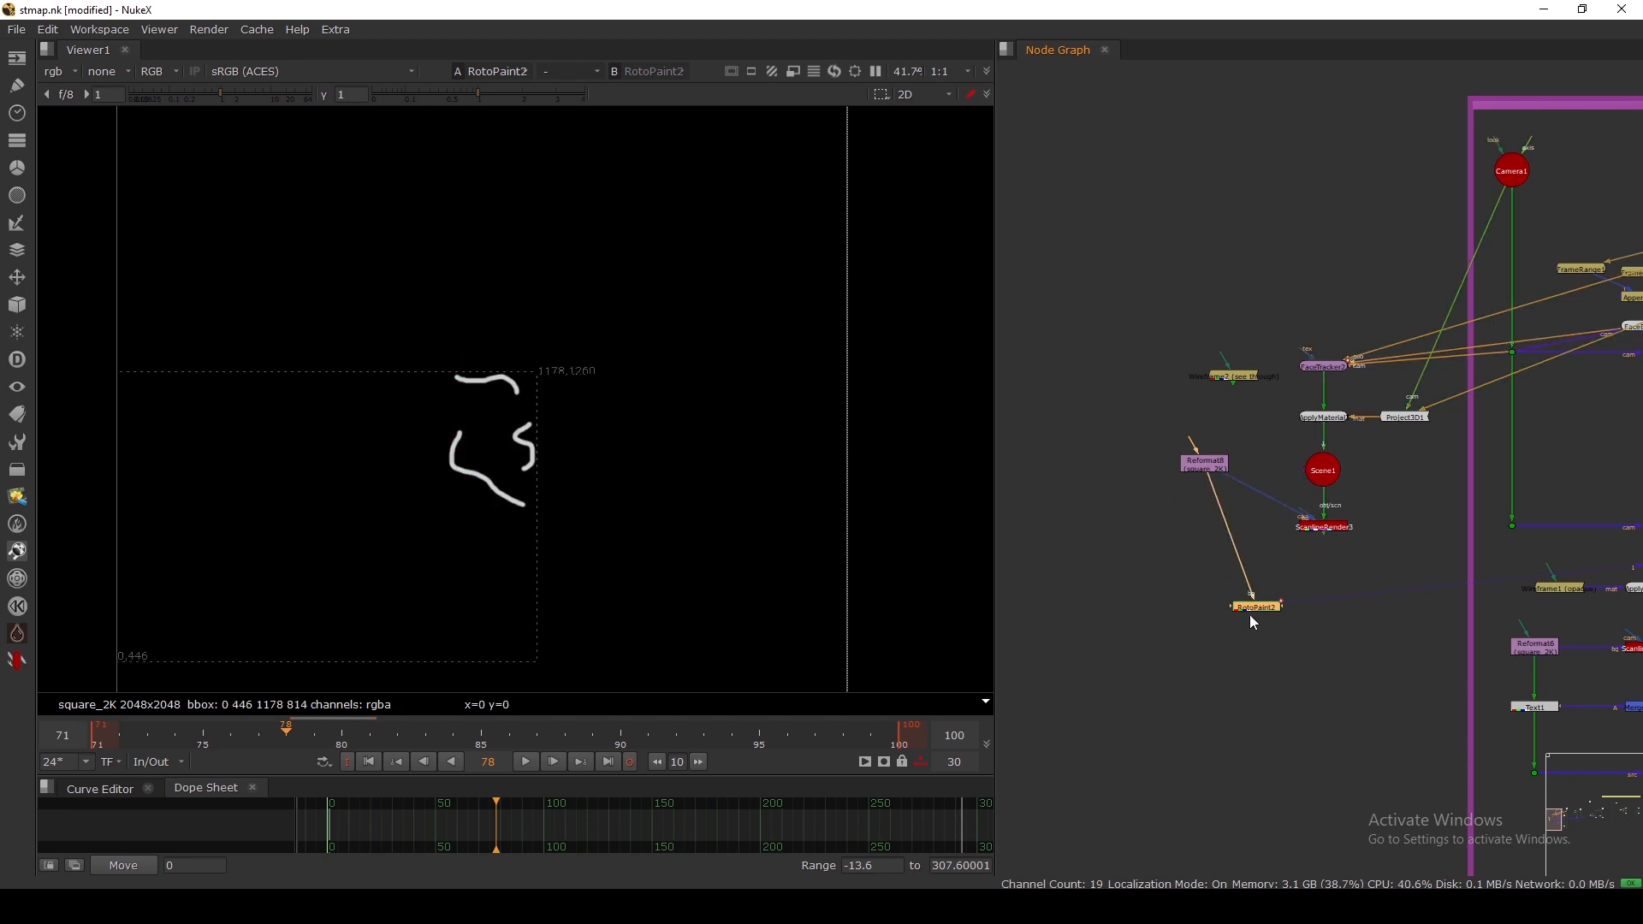
pyautogui.moveTo(1250, 616); pyautogui.dragTo(1198, 585)
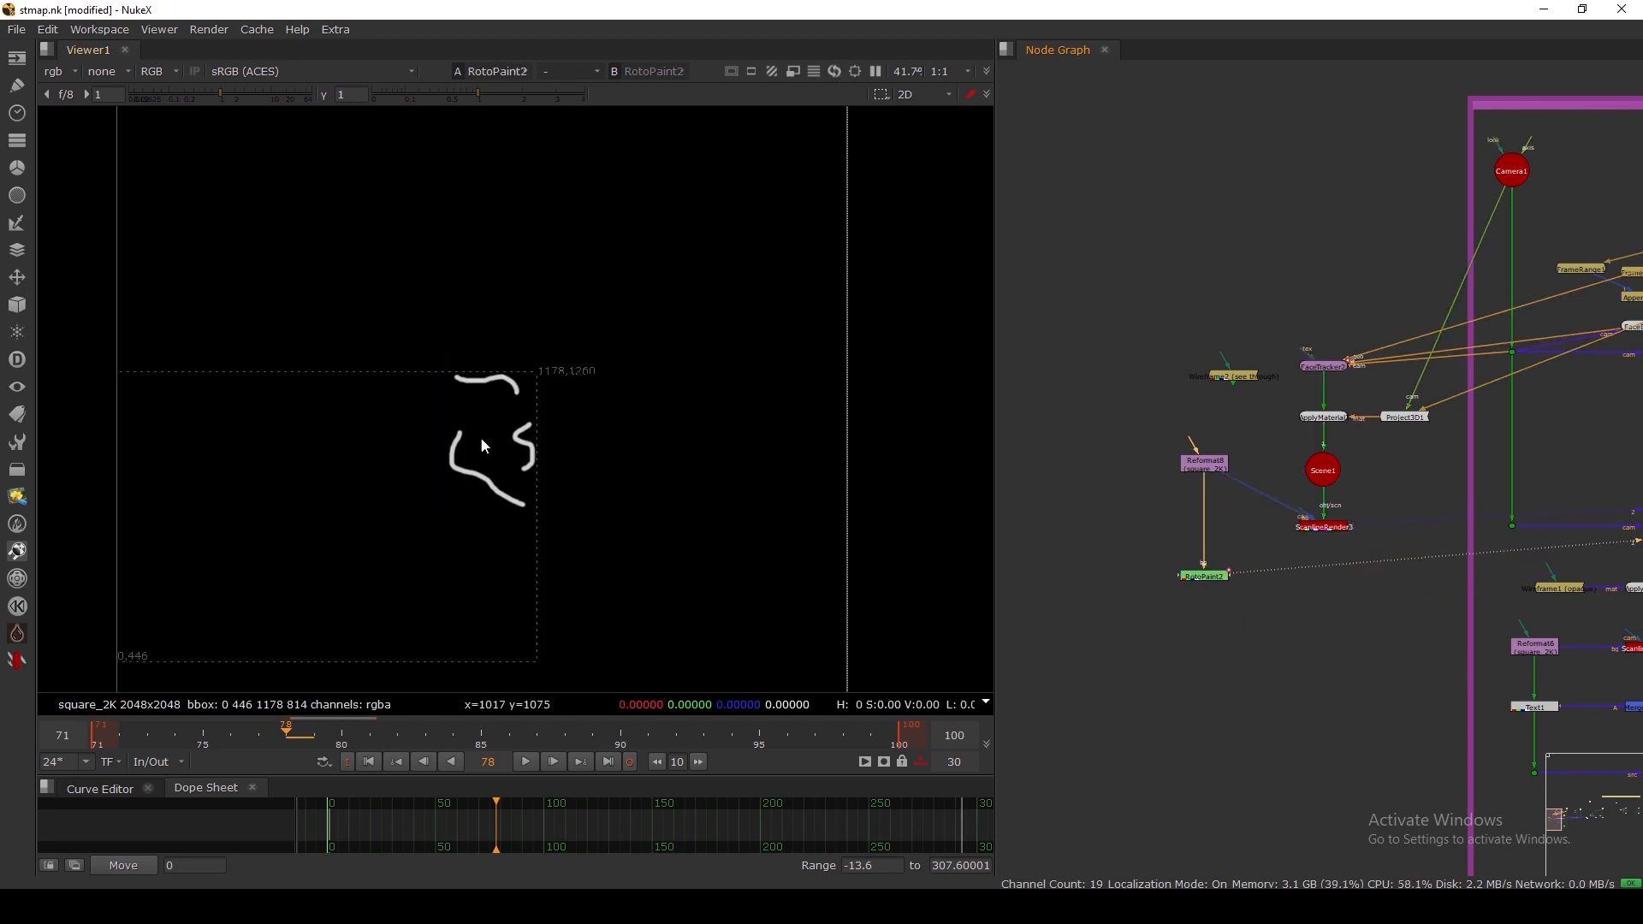
# Step: Merge RotoPaint2 over ScanlineRender3 with a Merge node beneath the render, keeping the nodes aligned
pyautogui.press('1')
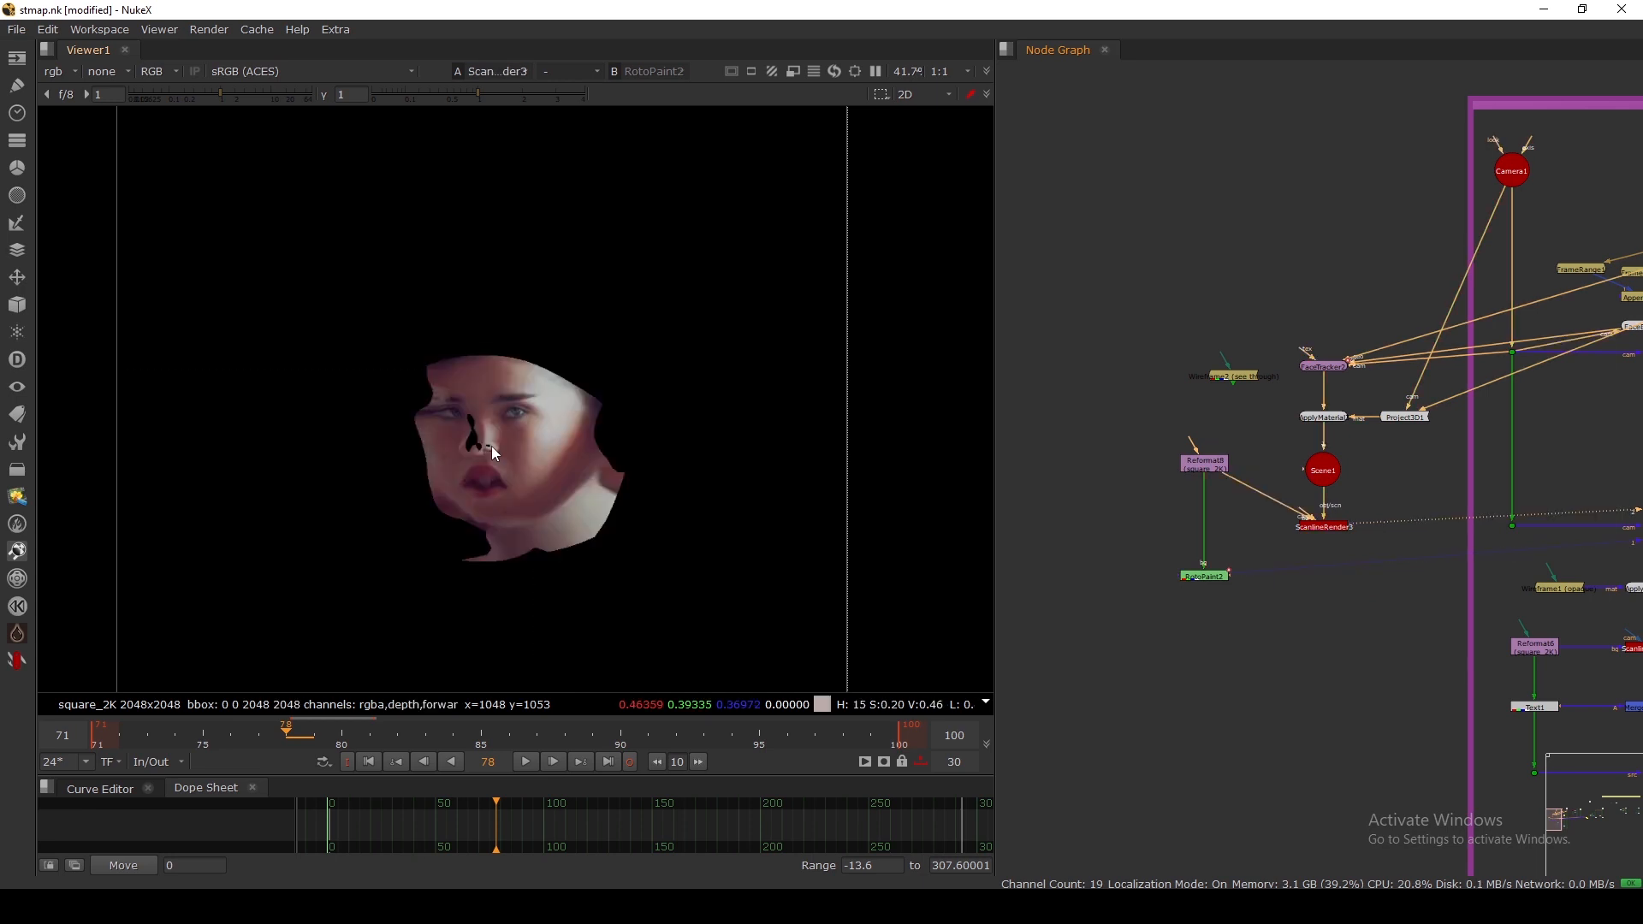
pyautogui.press('m')
pyautogui.scroll(2, 1229, 553)
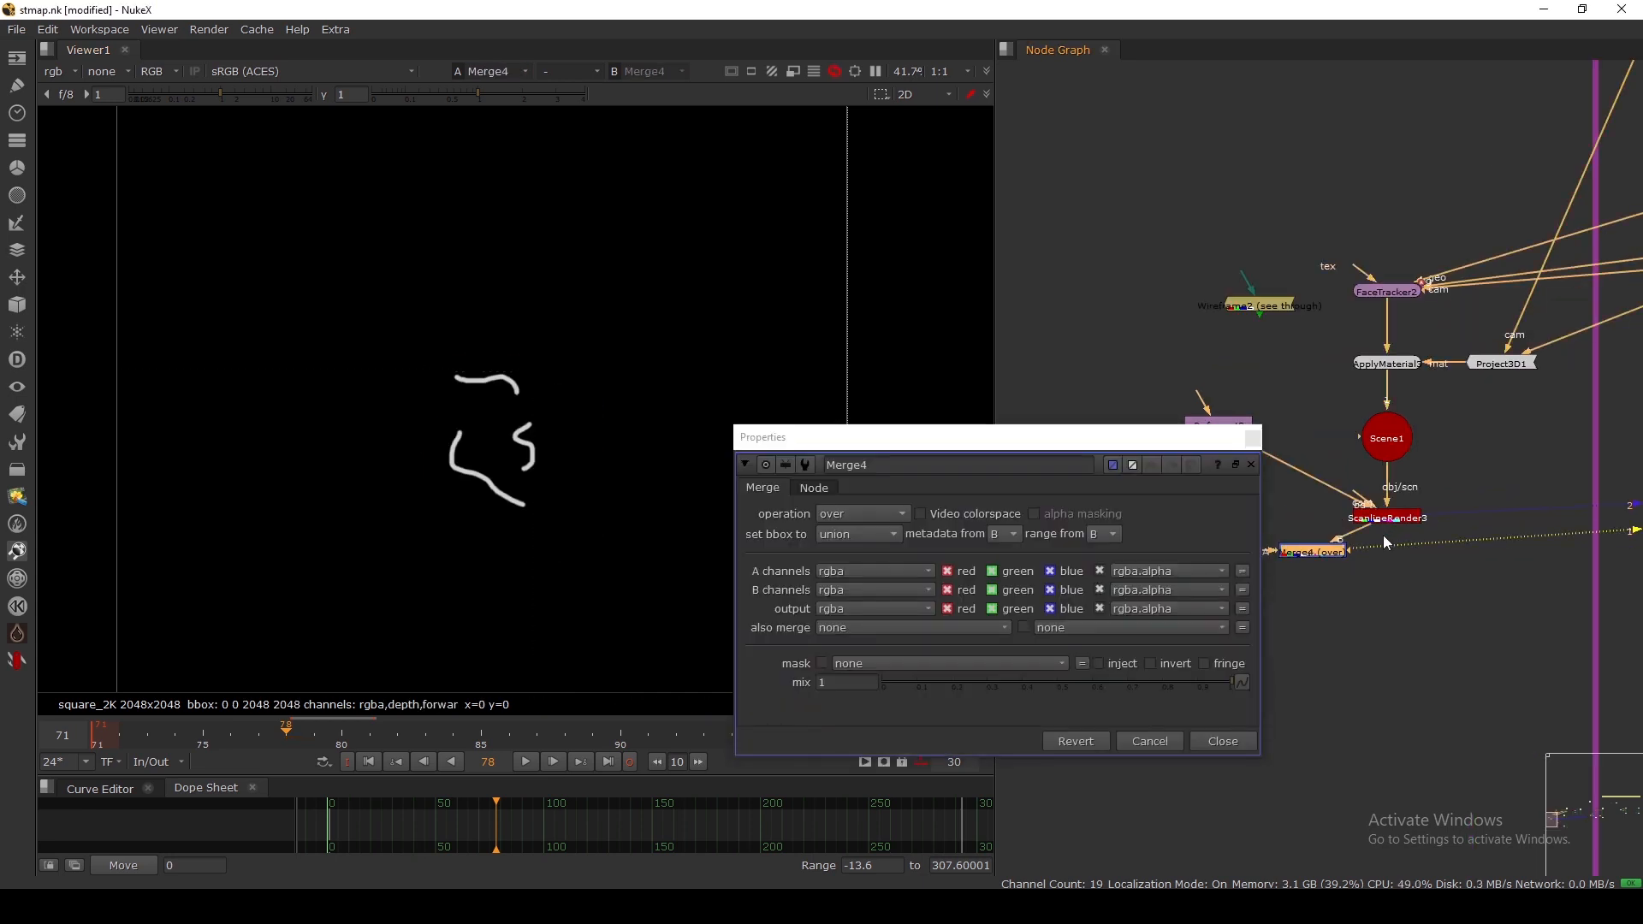
pyautogui.moveTo(1330, 541); pyautogui.dragTo(1403, 556)
pyautogui.click(1253, 438)
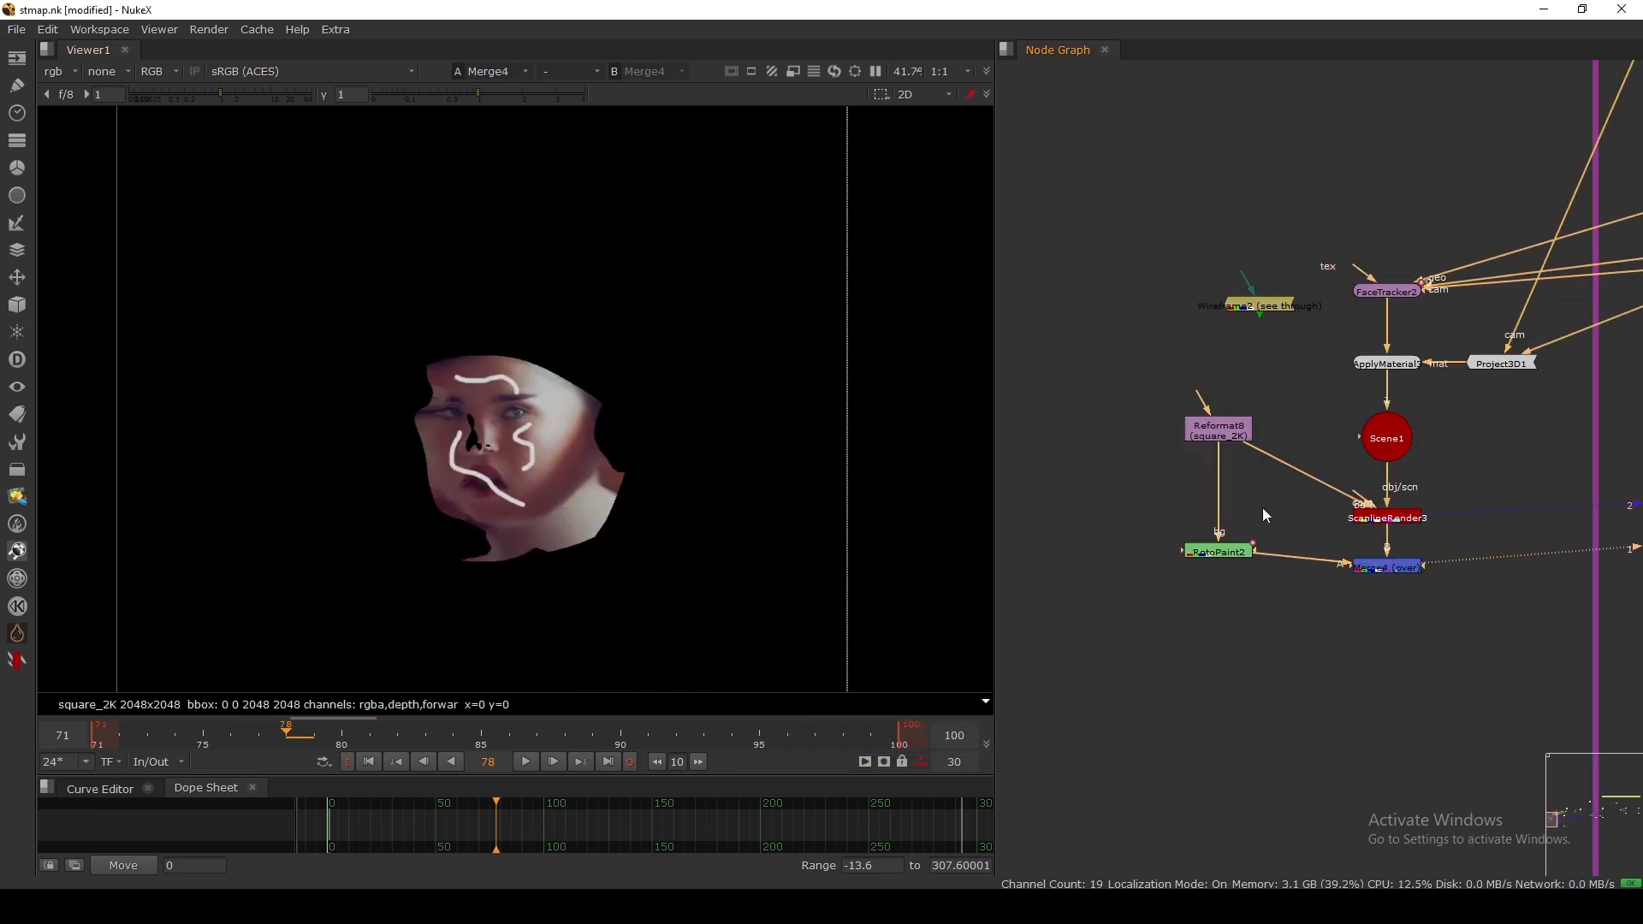
pyautogui.click(1401, 569)
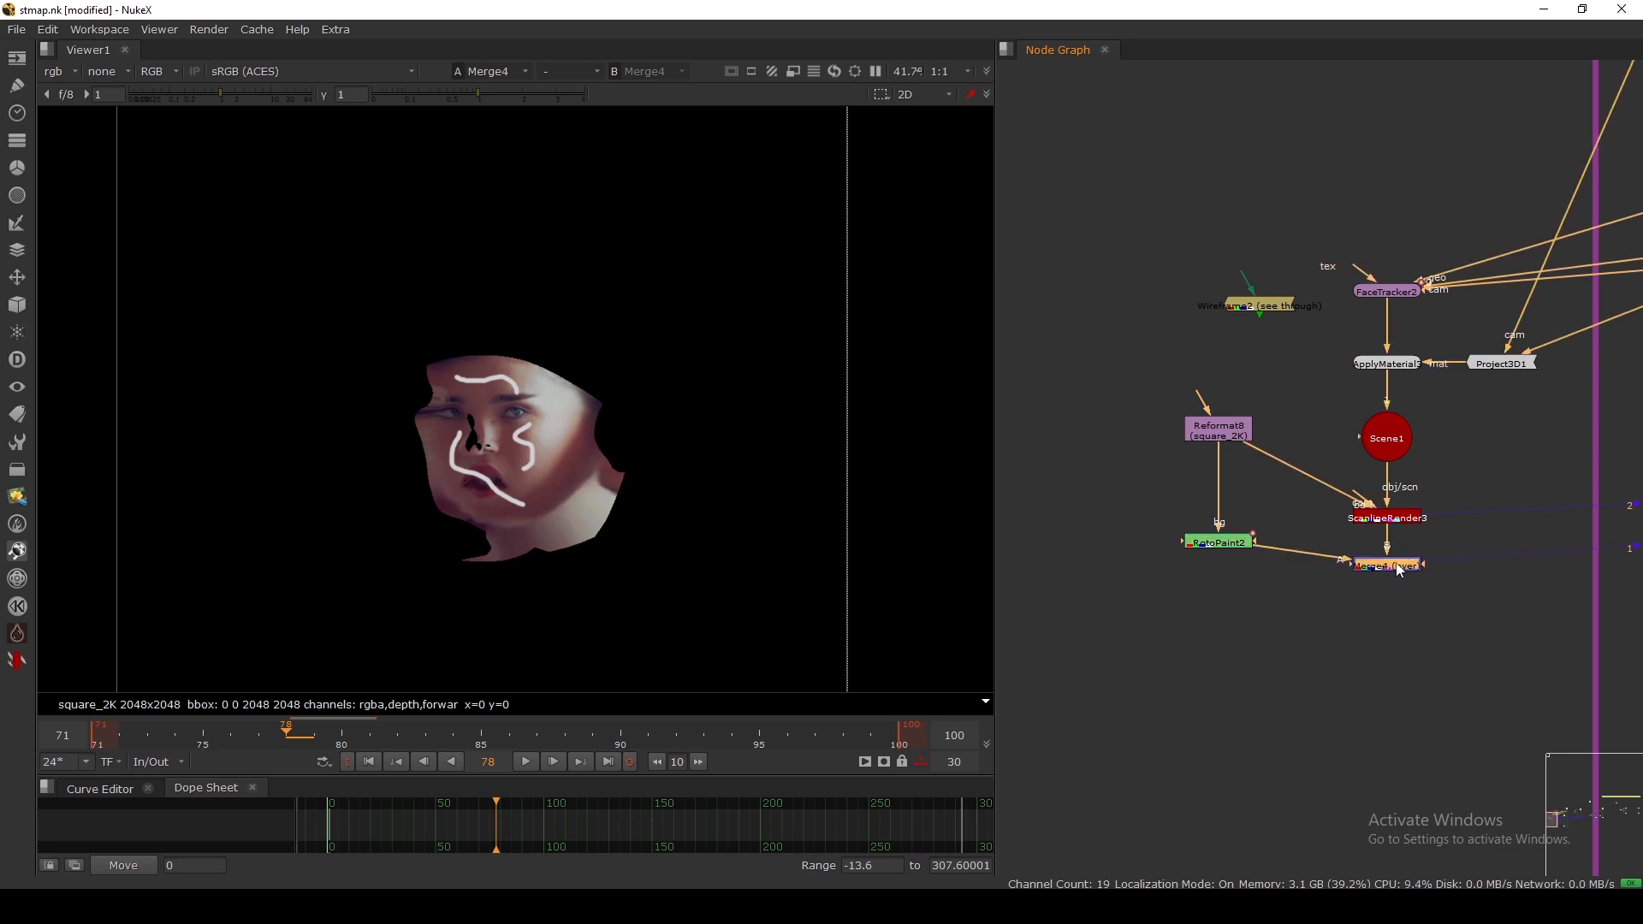
pyautogui.click(1220, 545)
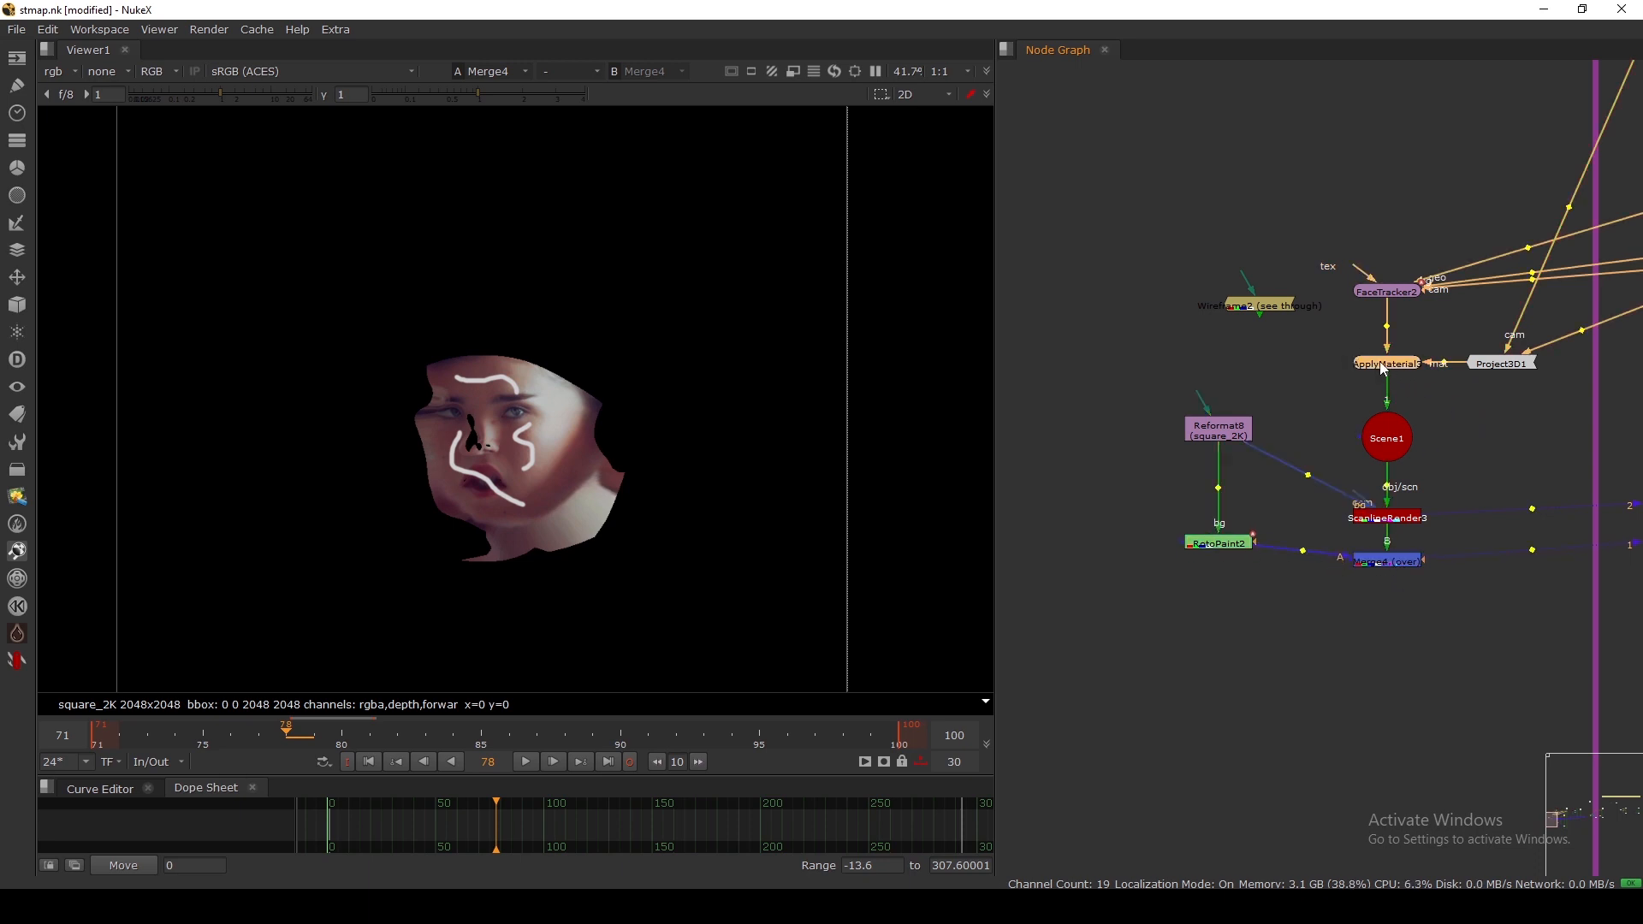
# Step: Paste a copy of ApplyMaterial3 below RotoPaint2, taking its material from RotoPaint2 and its geometry from FaceTracker2
pyautogui.hotkey('ctrl', 'v')
pyautogui.moveTo(1281, 652); pyautogui.dragTo(1253, 655)
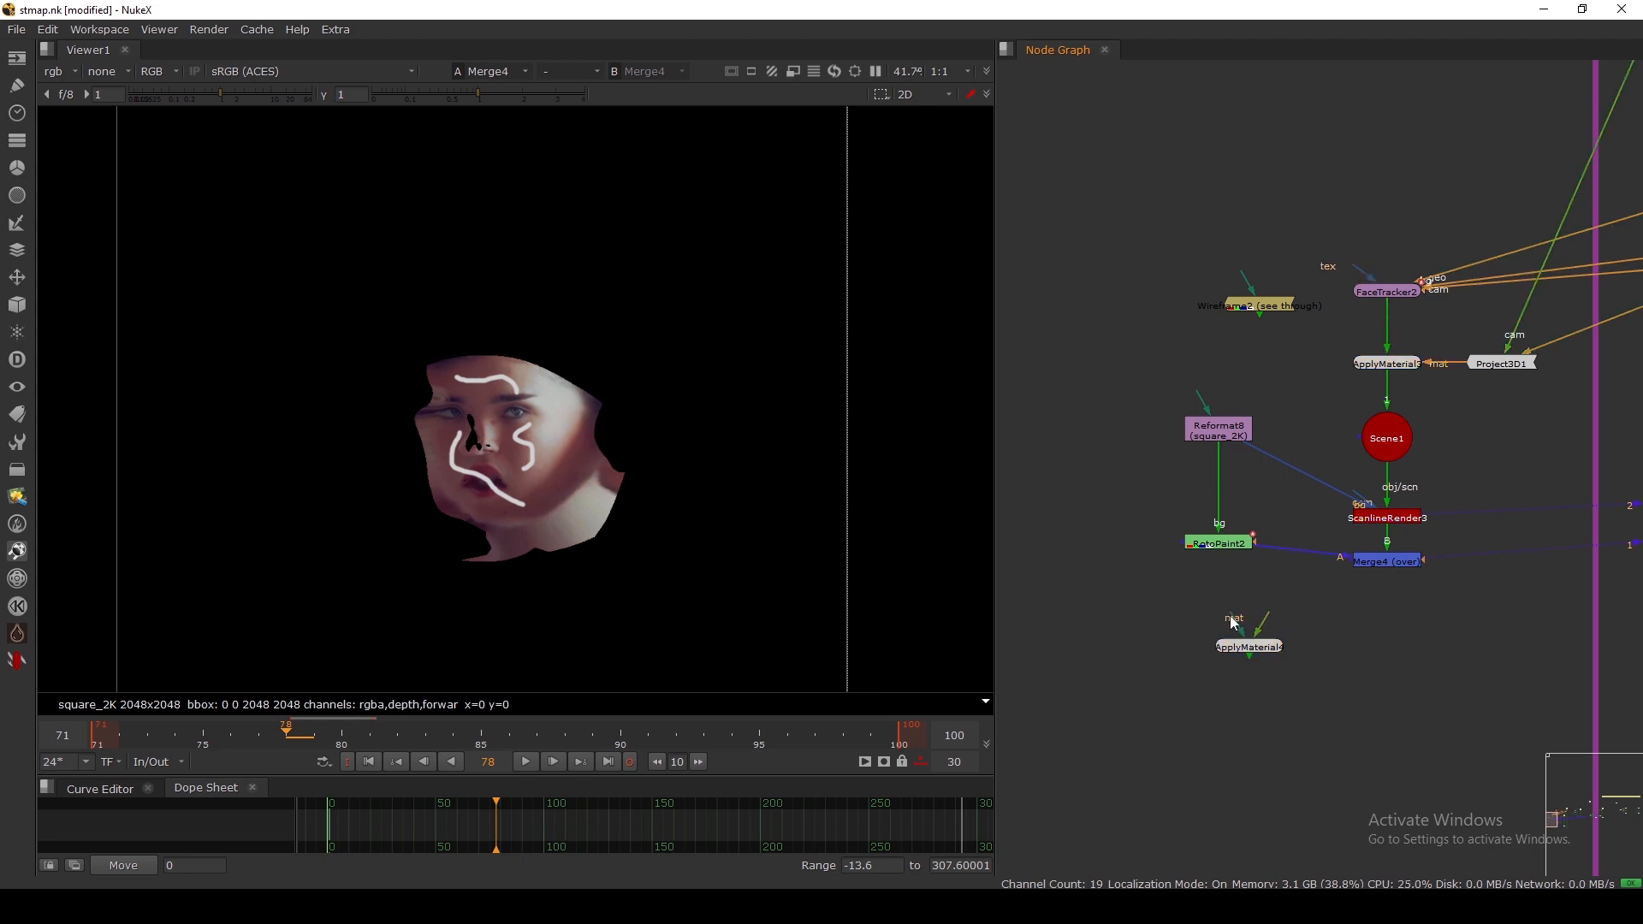
pyautogui.moveTo(1246, 650); pyautogui.dragTo(1222, 650)
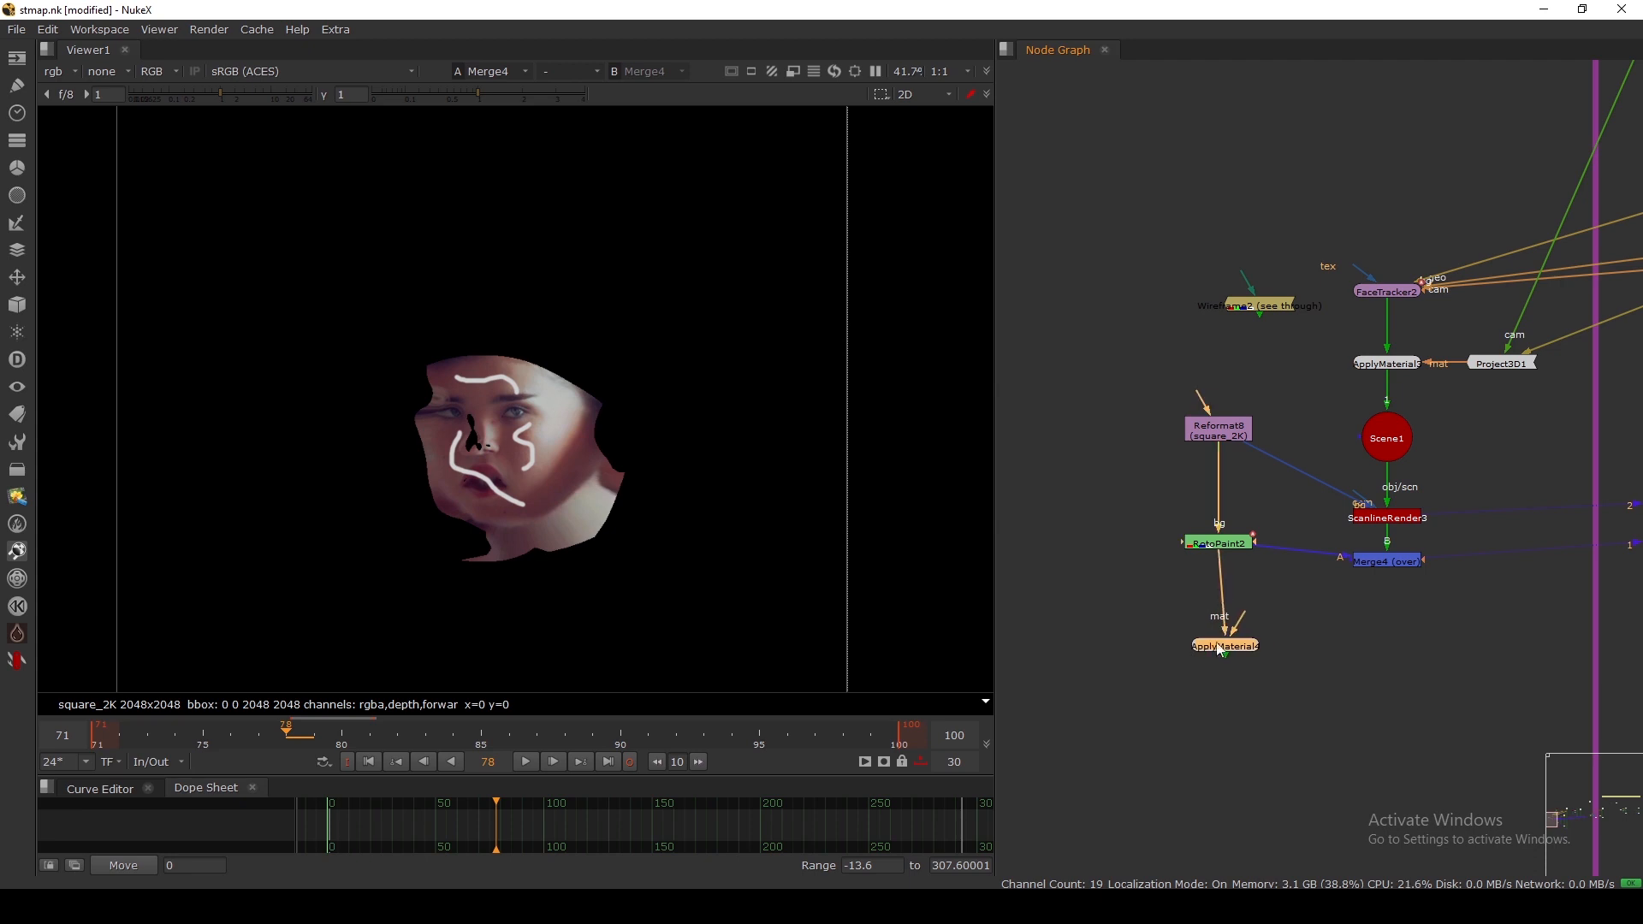
pyautogui.moveTo(1280, 555); pyautogui.dragTo(1387, 292)
# Step: Duplicate ScanlineRender3 below ApplyMaterial4 and connect the copy's obj/scn input to ApplyMaterial4
pyautogui.click(1388, 519)
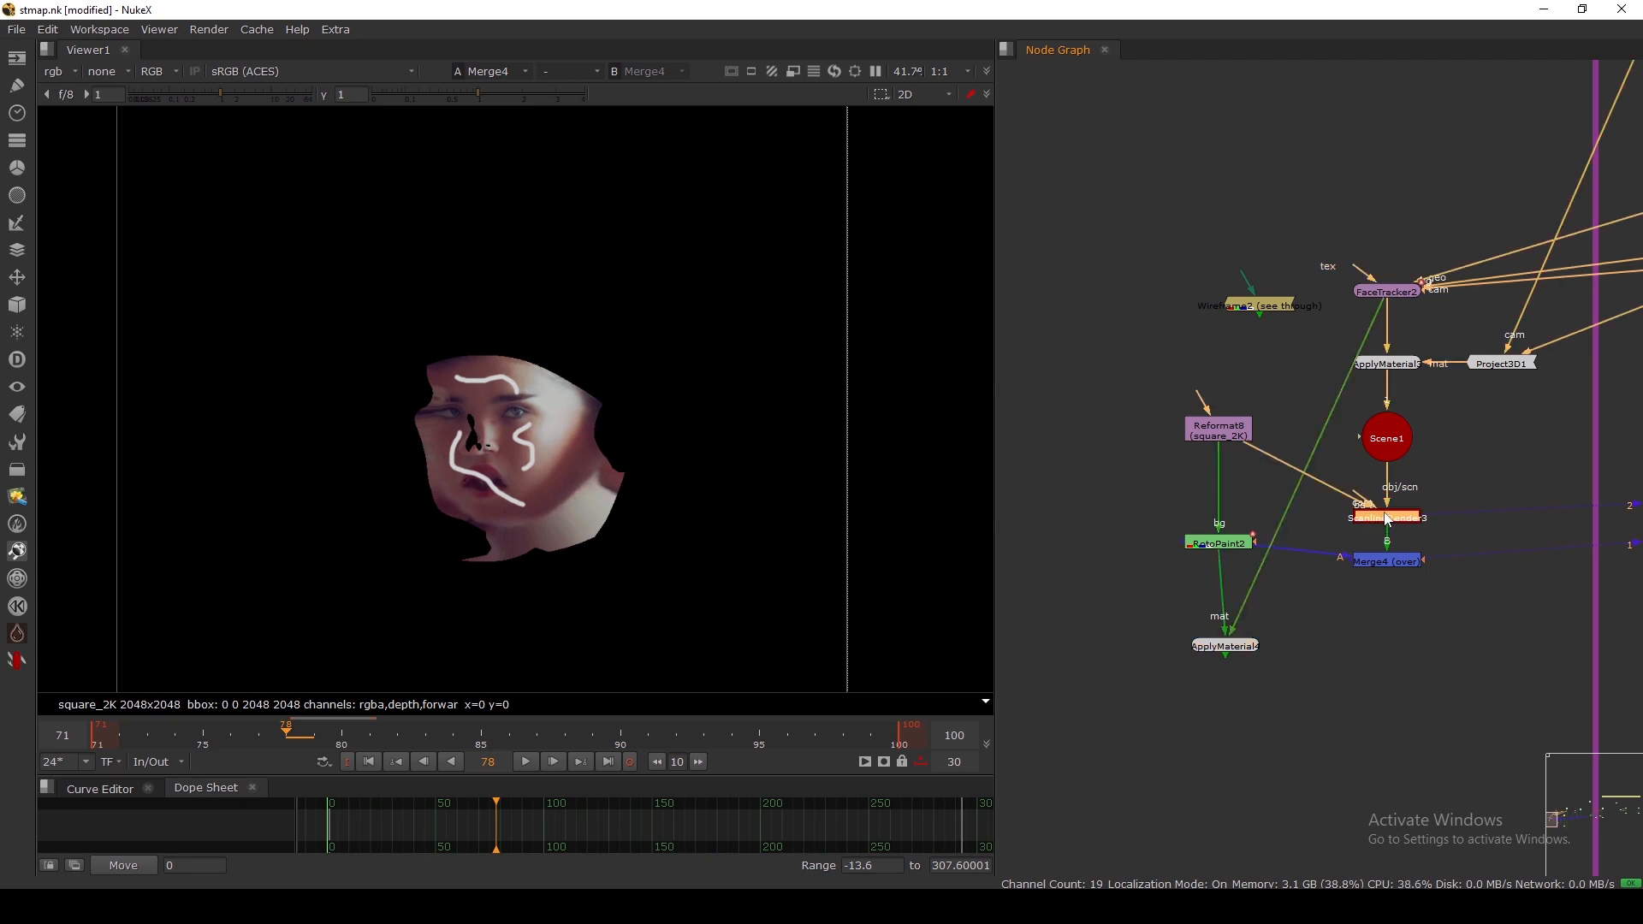
pyautogui.hotkey('ctrl', 'c')
pyautogui.click(1271, 676)
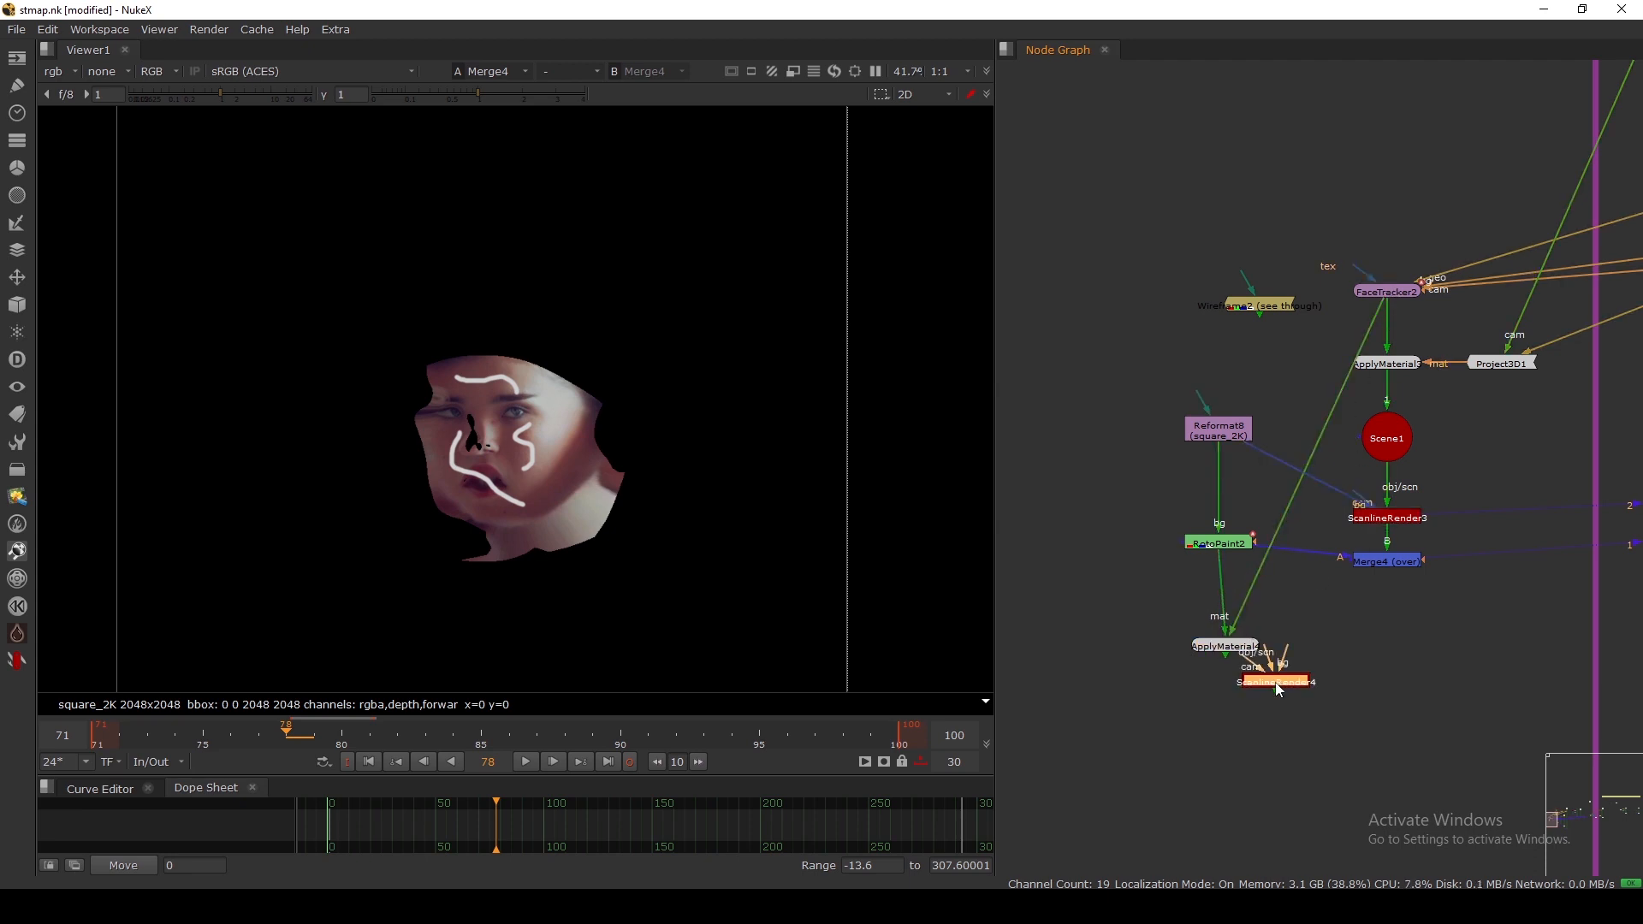
pyautogui.hotkey('ctrl', 'v')
pyautogui.moveTo(1235, 690); pyautogui.dragTo(1219, 647)
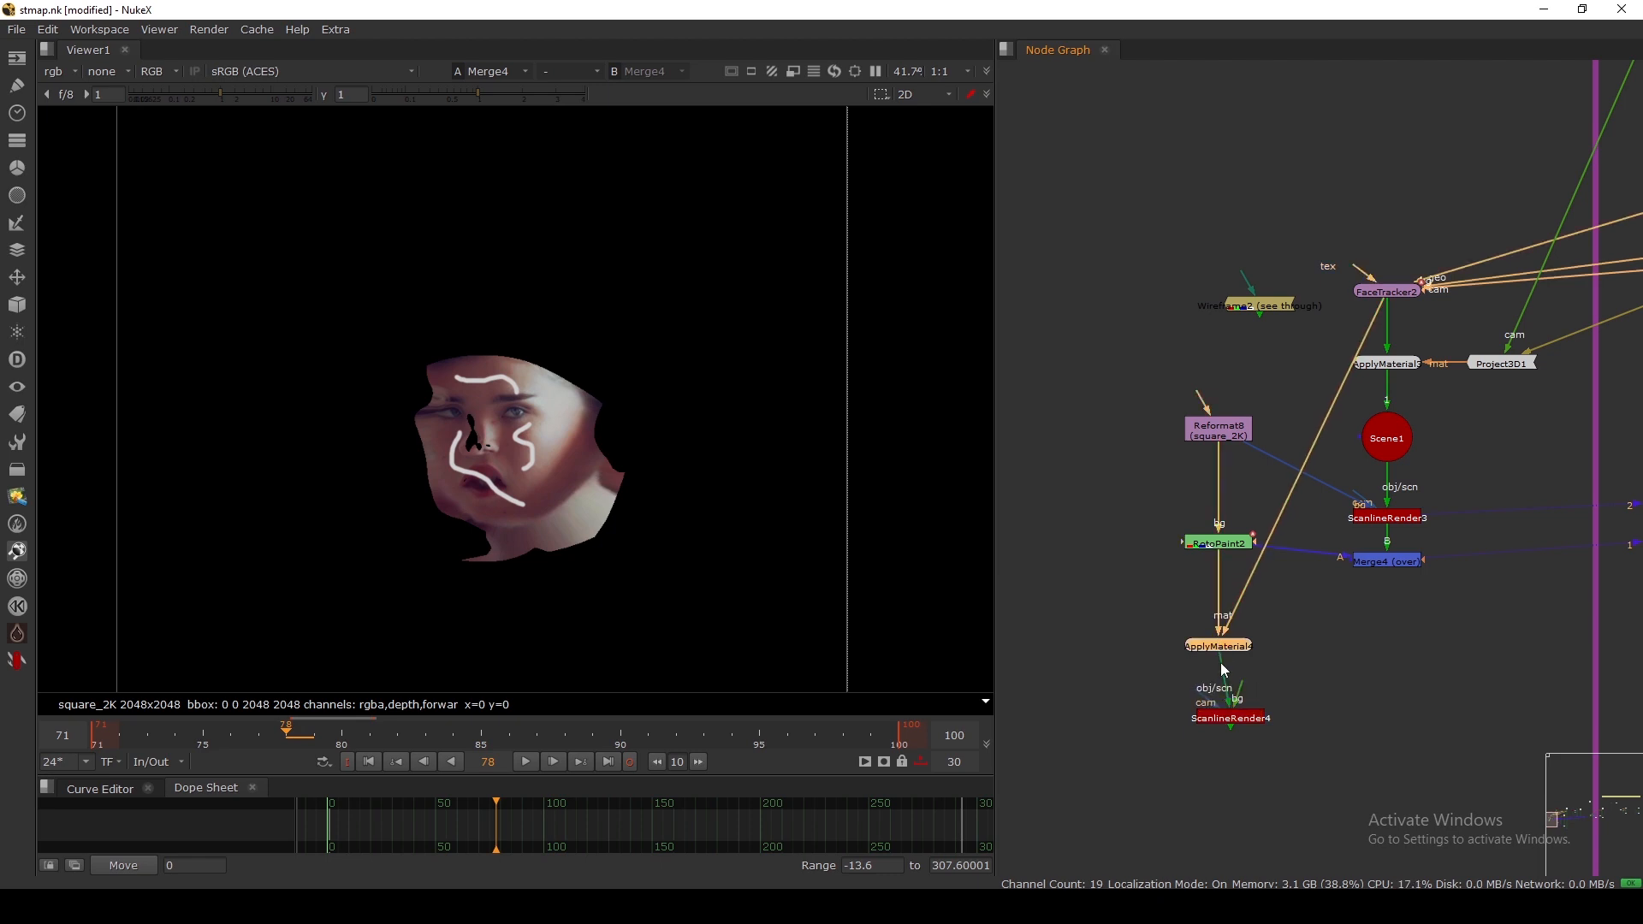
pyautogui.moveTo(1227, 724); pyautogui.dragTo(1215, 734)
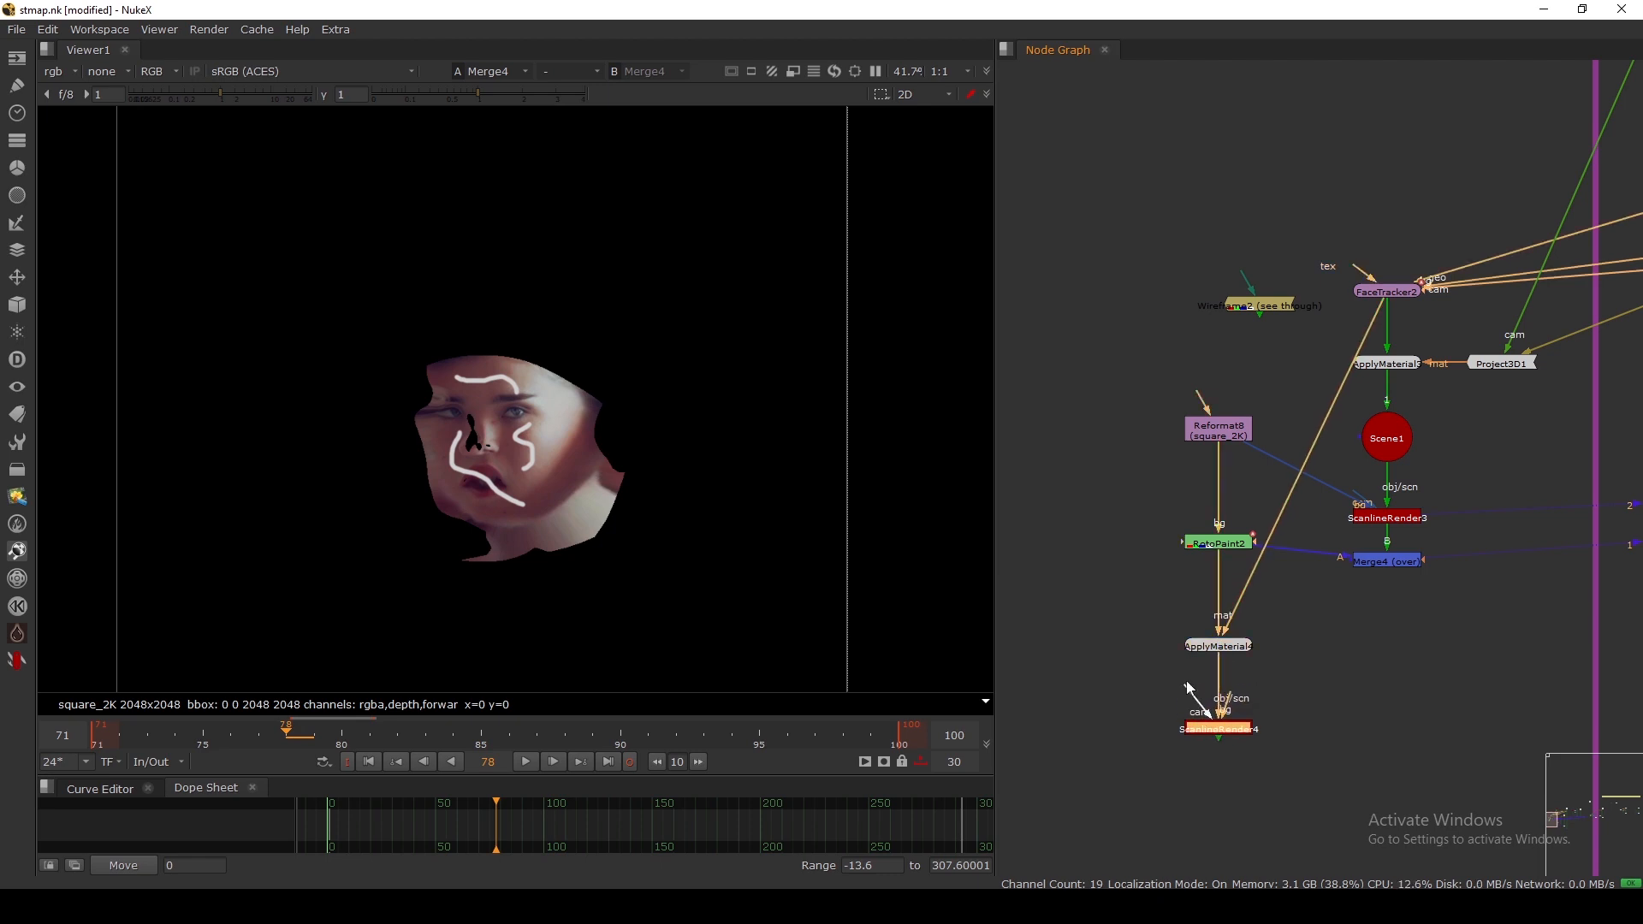
# Step: Connect ScanlineRender4's cam input to the Camera1 branch, view the node and set its projection mode to render camera
pyautogui.scroll(-3, 1343, 573)
pyautogui.moveTo(1351, 565); pyautogui.dragTo(1249, 603)
pyautogui.scroll(5, 1403, 642)
pyautogui.press('1')
pyautogui.doubleClick(1181, 689)
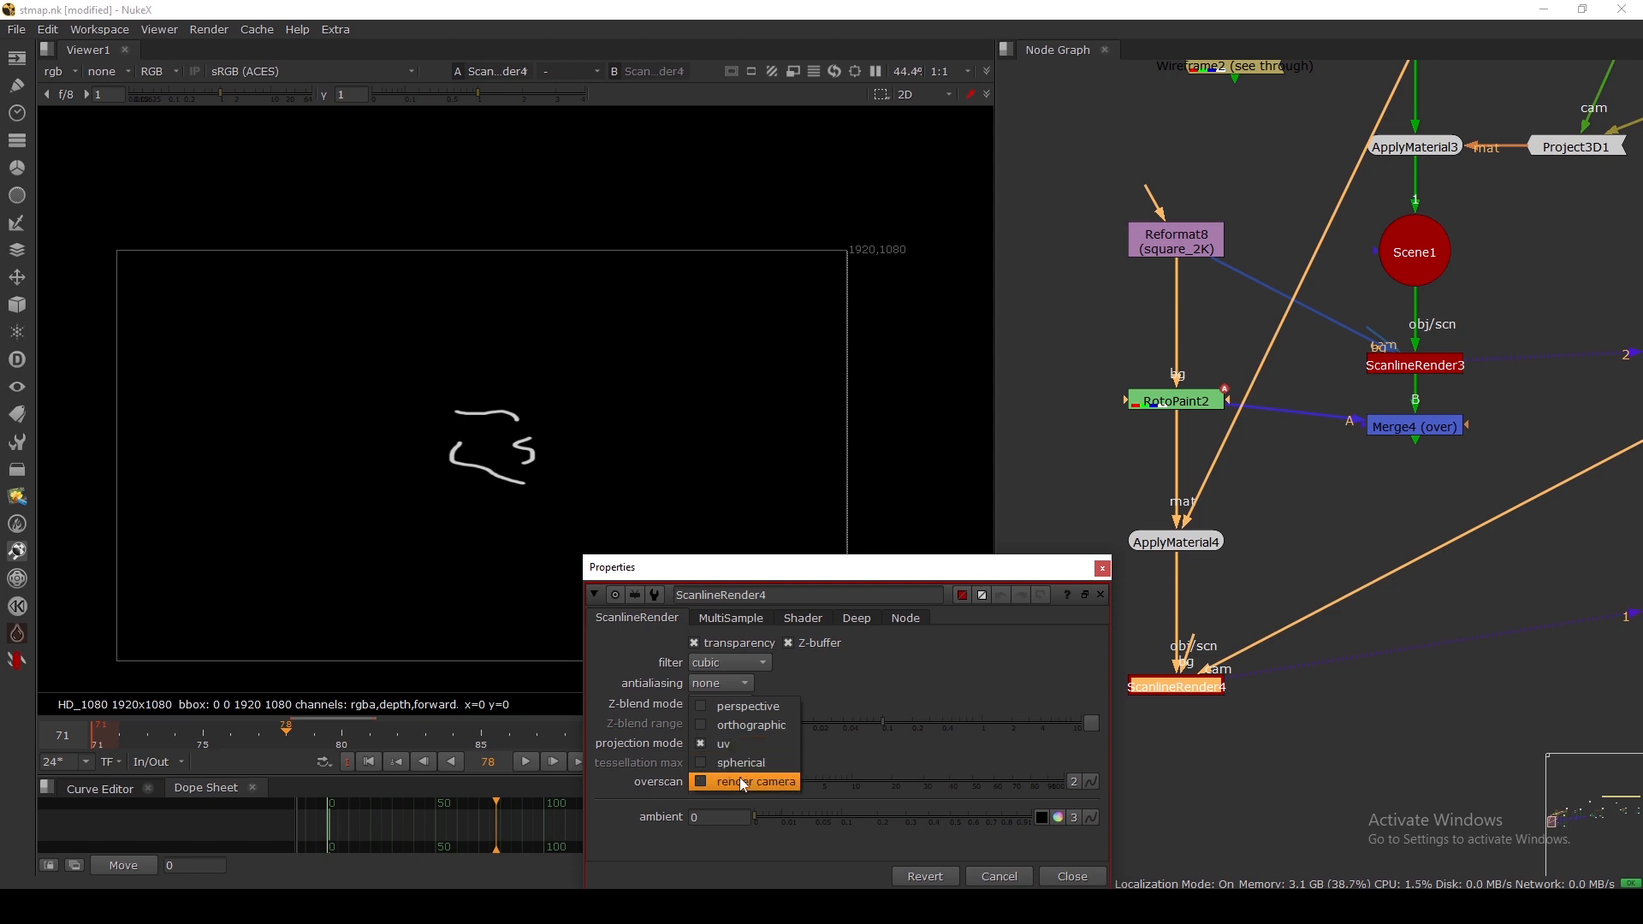
pyautogui.click(739, 780)
pyautogui.click(1102, 569)
# Step: Merge ScanlineRender4 over the original footage of the woman with a new Merge node and view the composite
pyautogui.scroll(-3, 1111, 567)
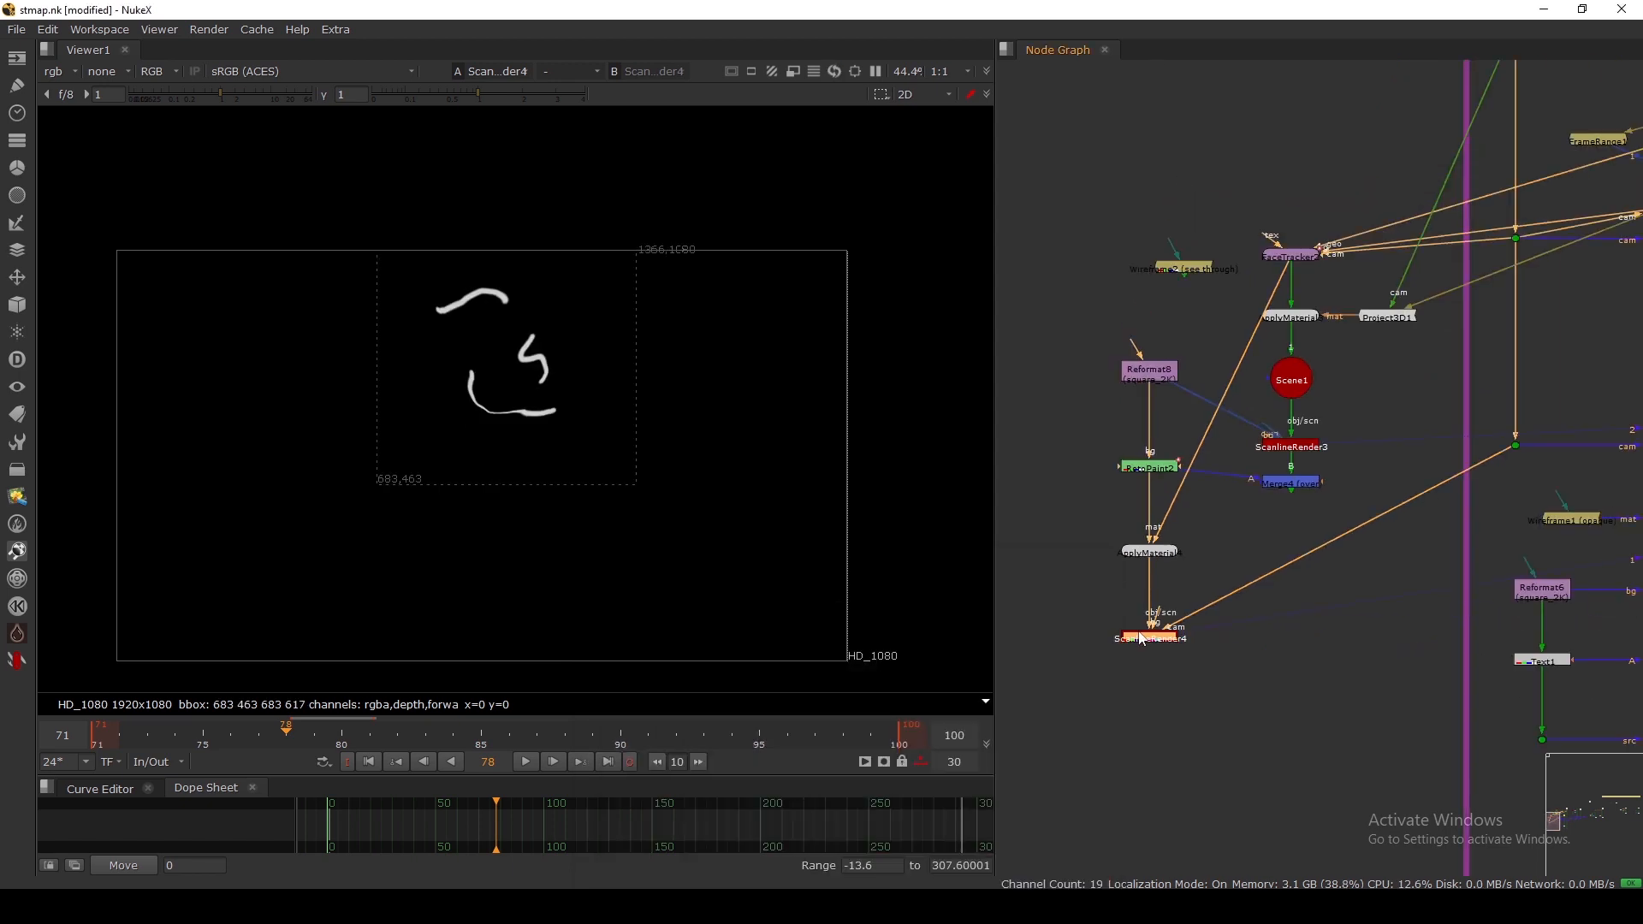
pyautogui.press('m')
pyautogui.moveTo(1248, 625); pyautogui.dragTo(1561, 403)
pyautogui.scroll(-4, 1162, 676)
pyautogui.scroll(4, 1519, 432)
pyautogui.scroll(-3, 1455, 462)
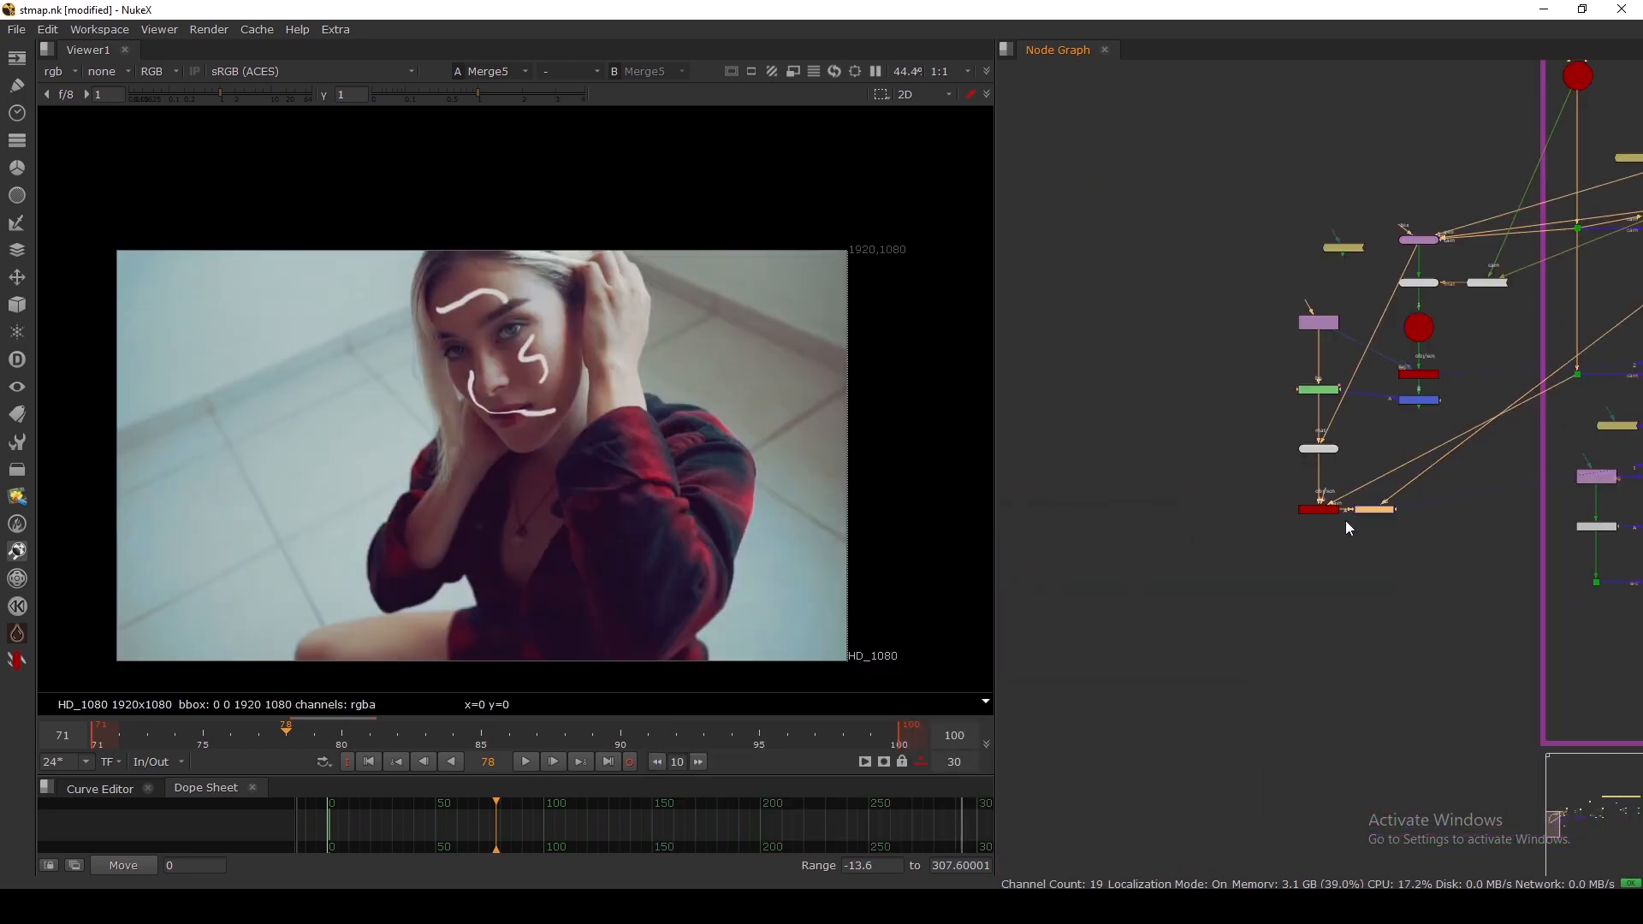
# Step: Play the Merge5 composite from frame 71 to check how the painted strokes track the woman's face
pyautogui.scroll(3, 1345, 520)
pyautogui.moveTo(1303, 587); pyautogui.dragTo(1235, 607, button='middle')
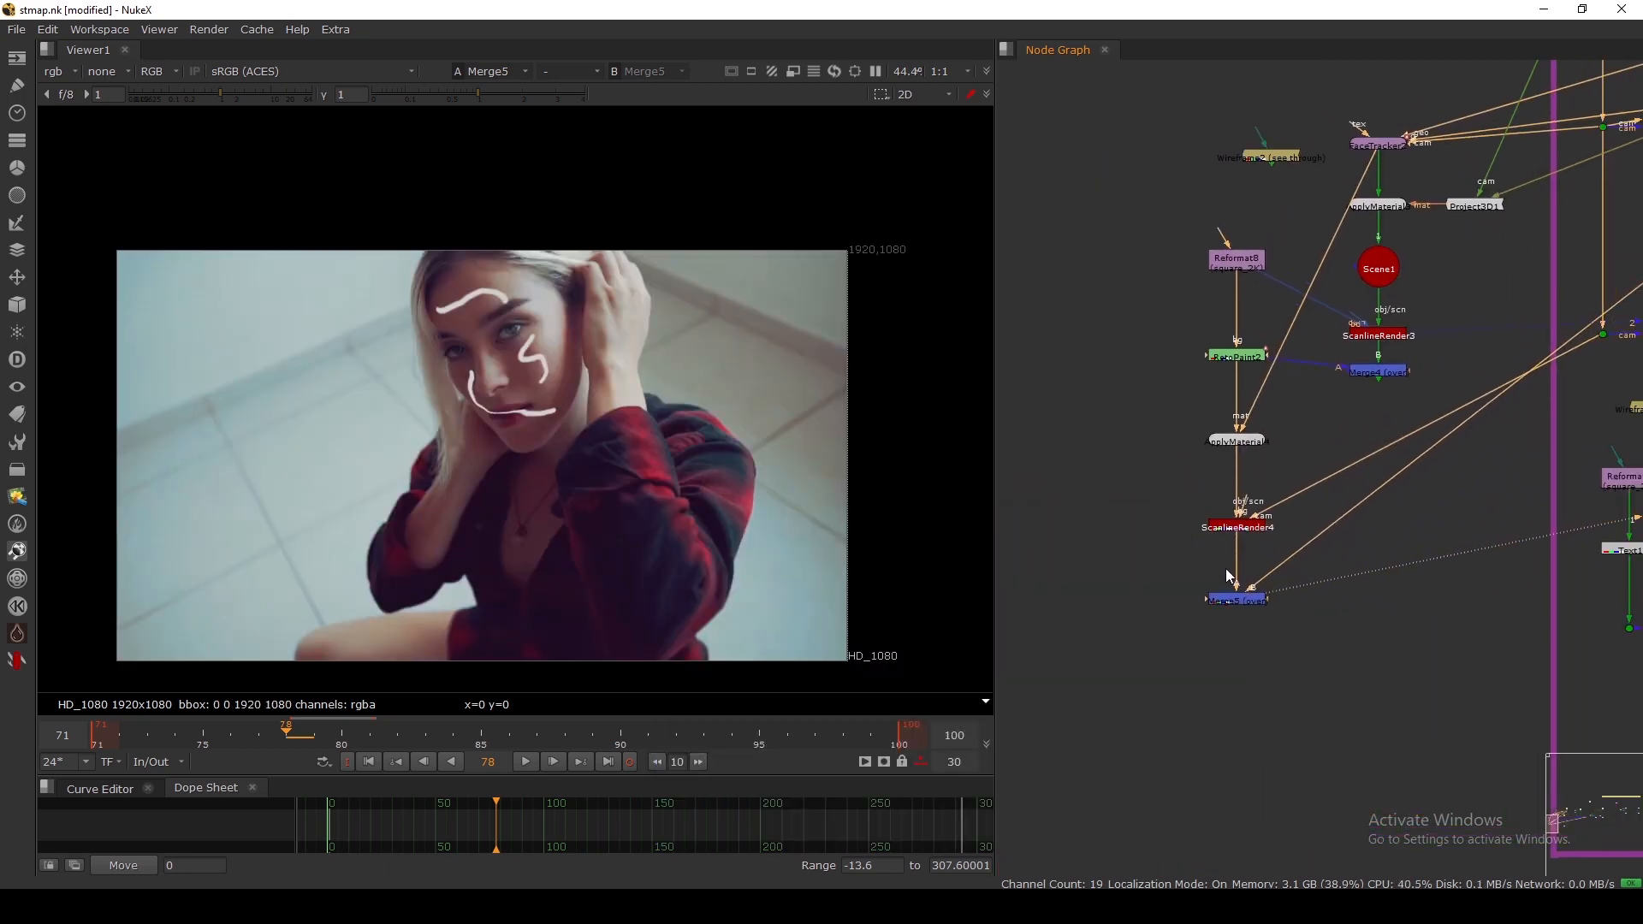
pyautogui.click(369, 762)
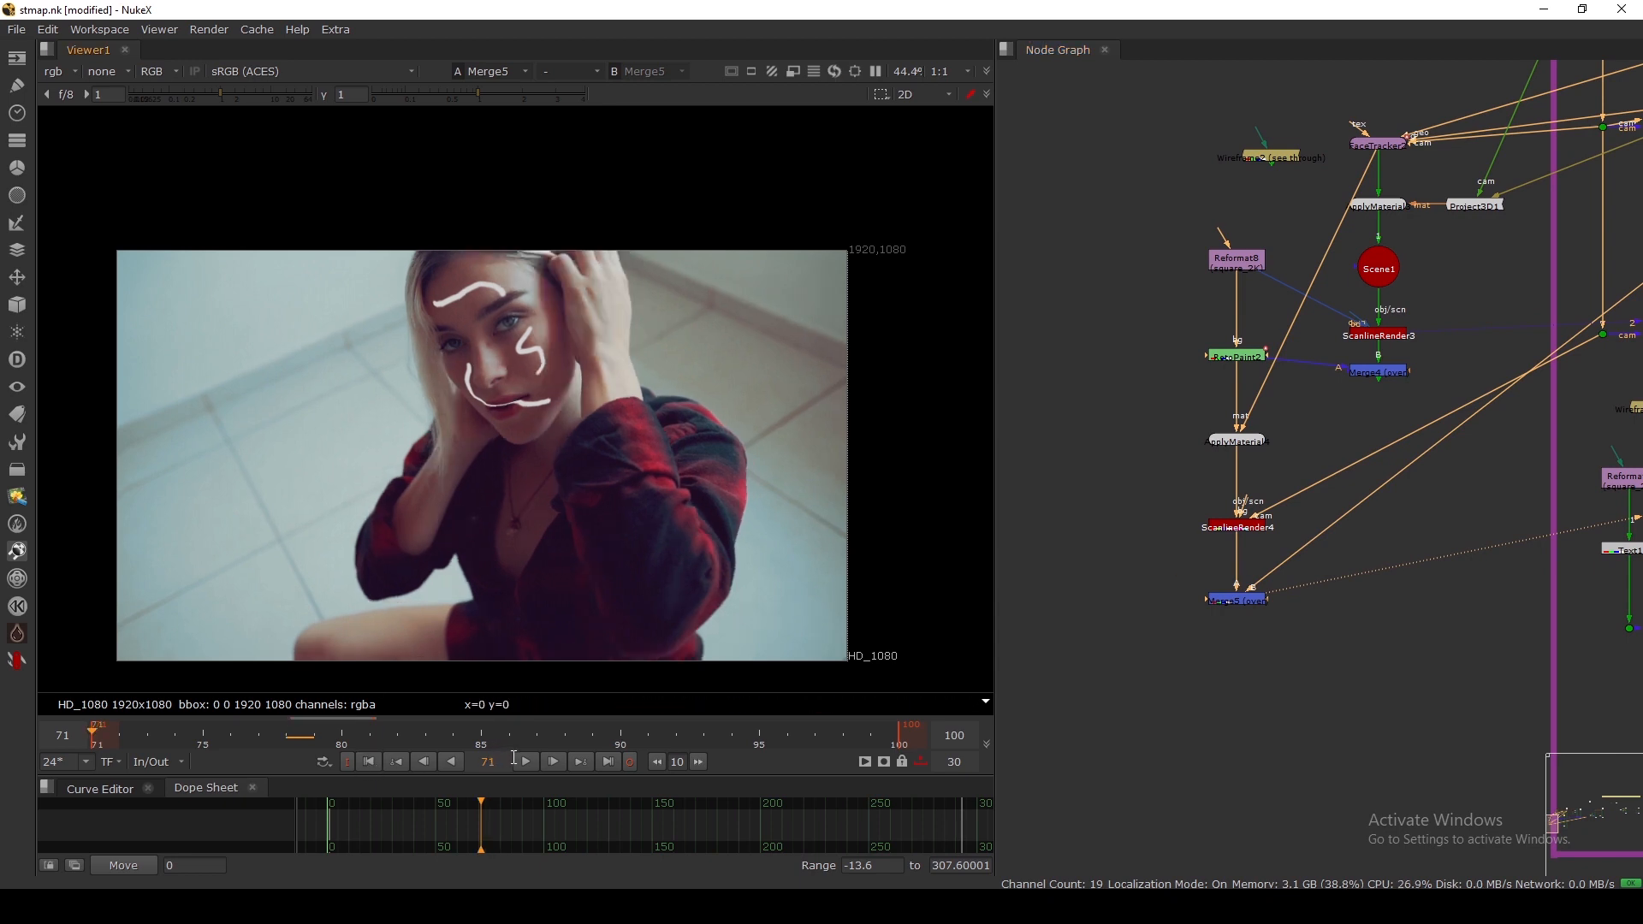
pyautogui.press('l')
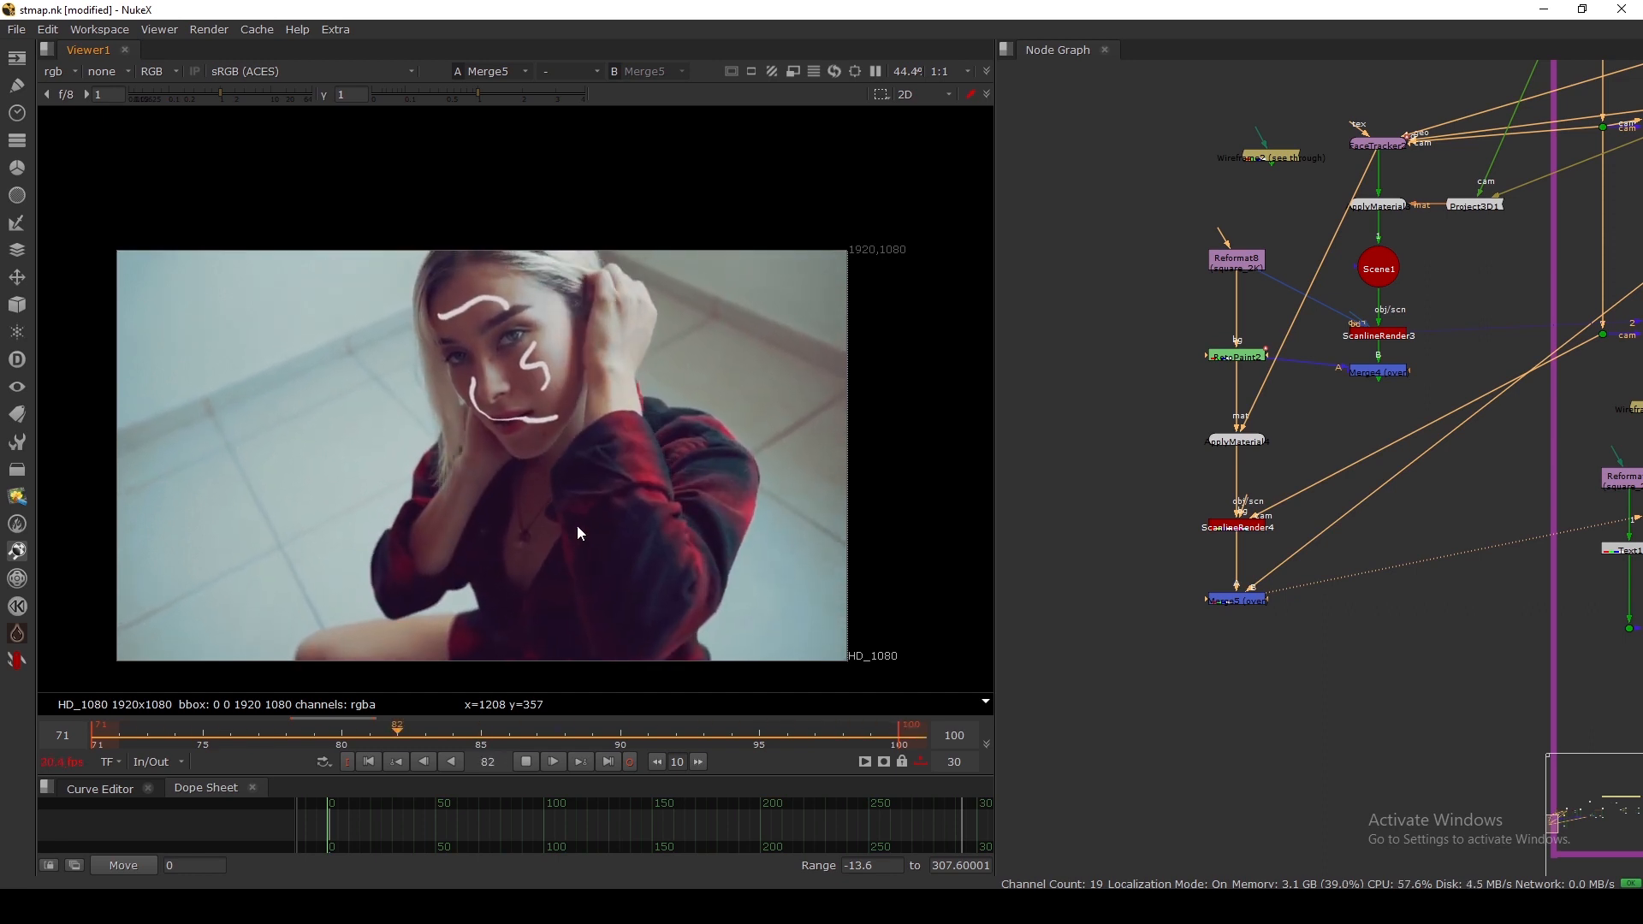
pyautogui.press('k')
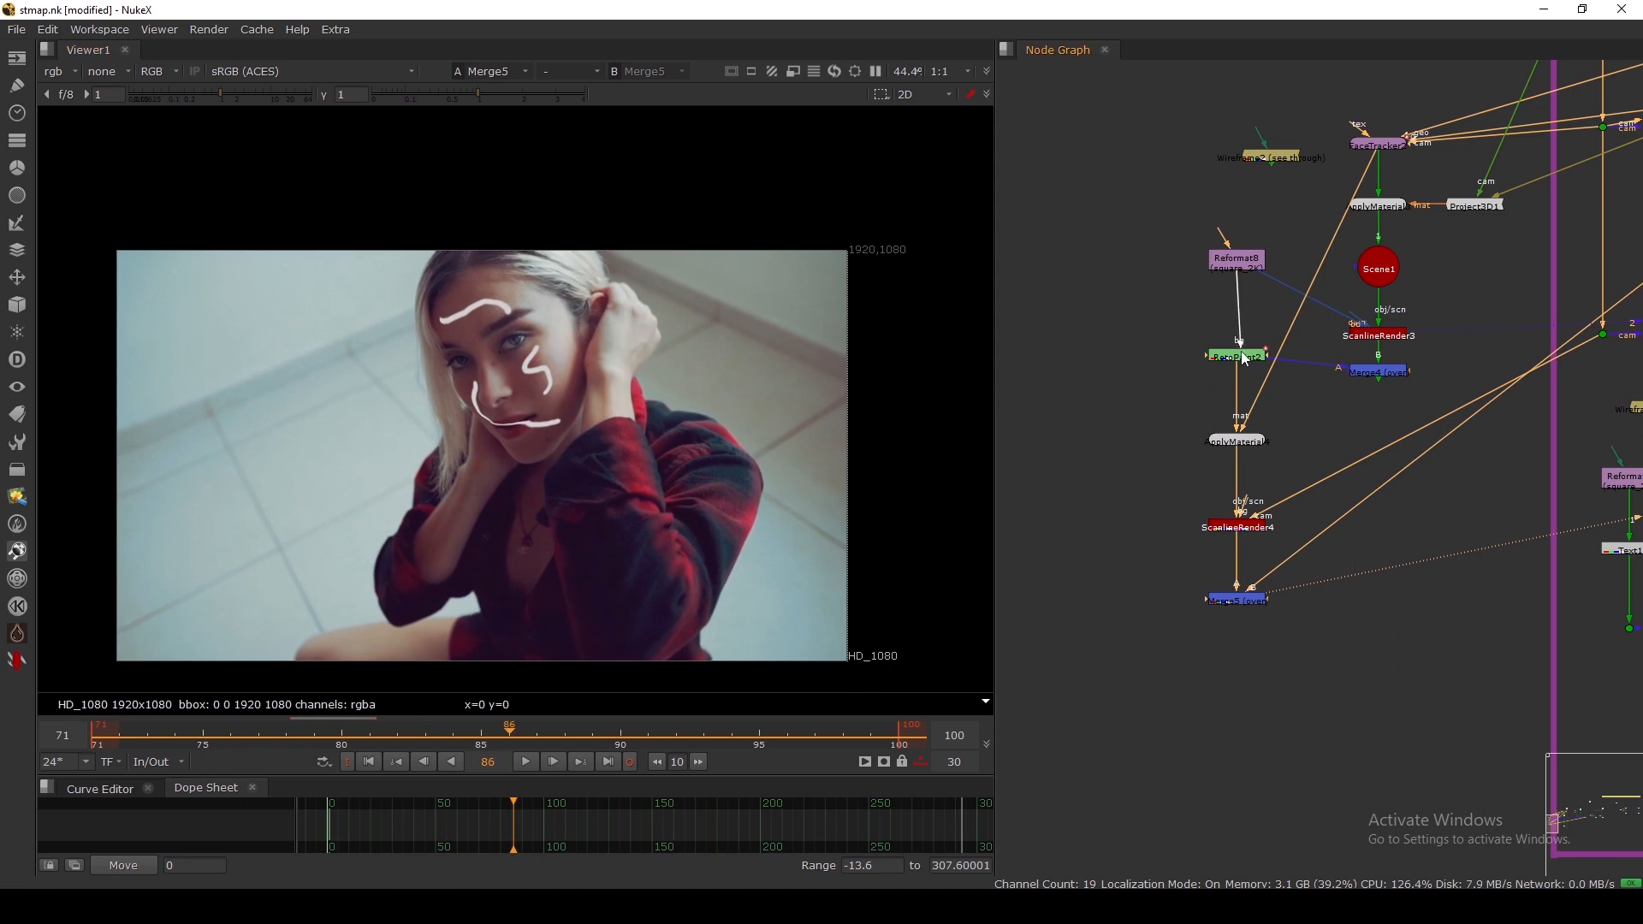
# Step: View ScanlineRender3's output and examine the unwrapped face texture within the square_2K frame
pyautogui.click(1377, 334)
pyautogui.press('1')
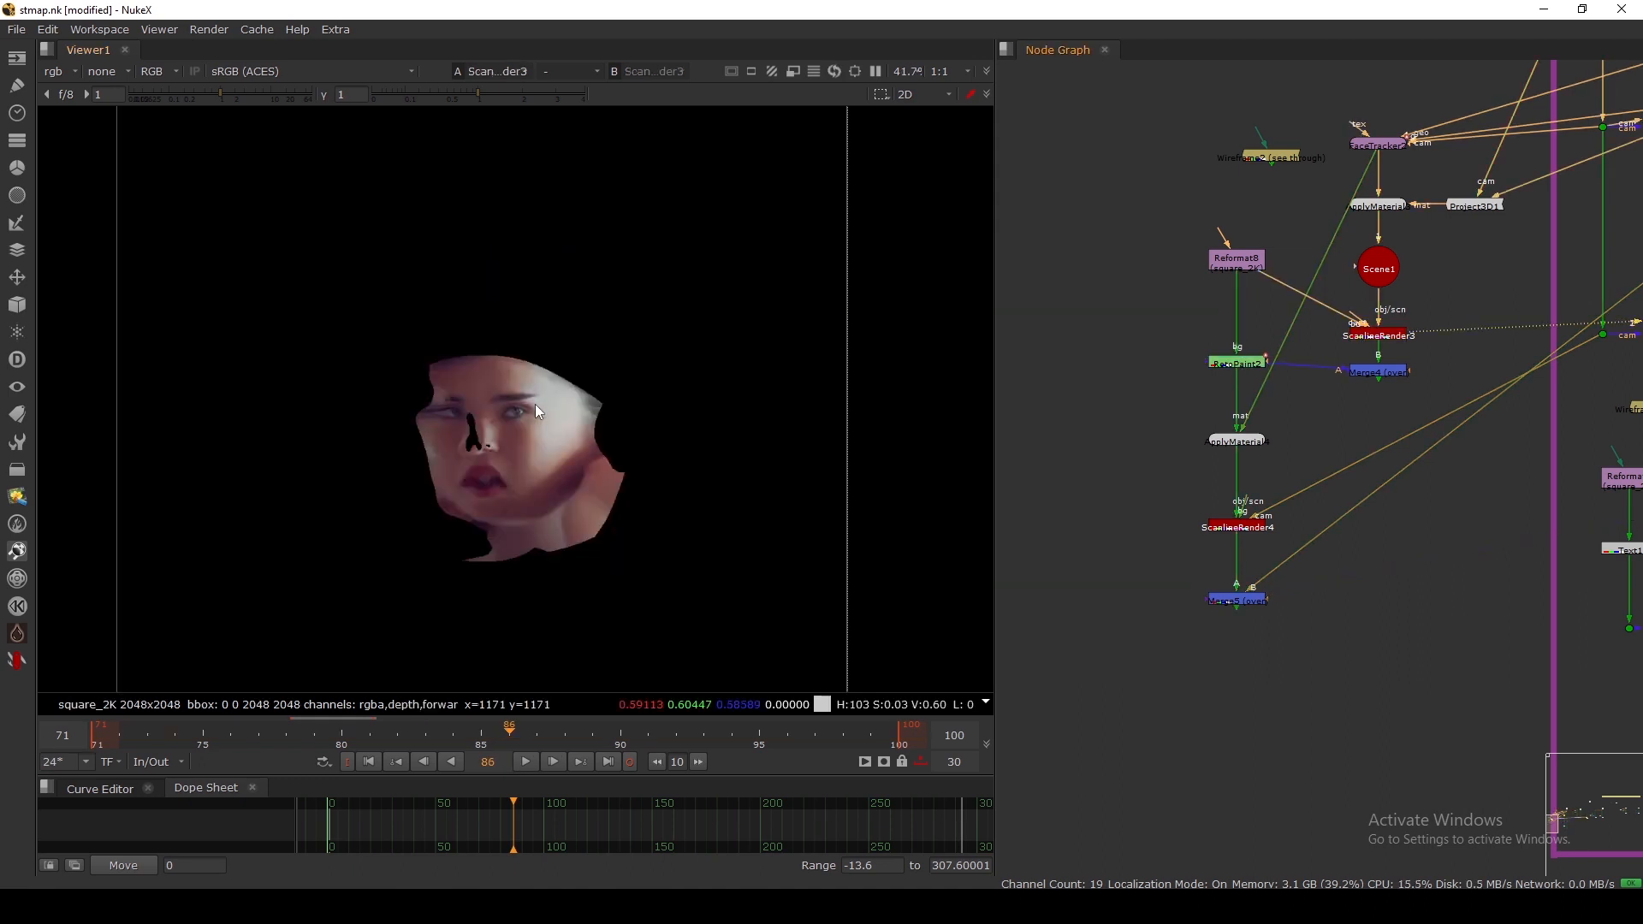
pyautogui.moveTo(386, 311); pyautogui.dragTo(630, 551)
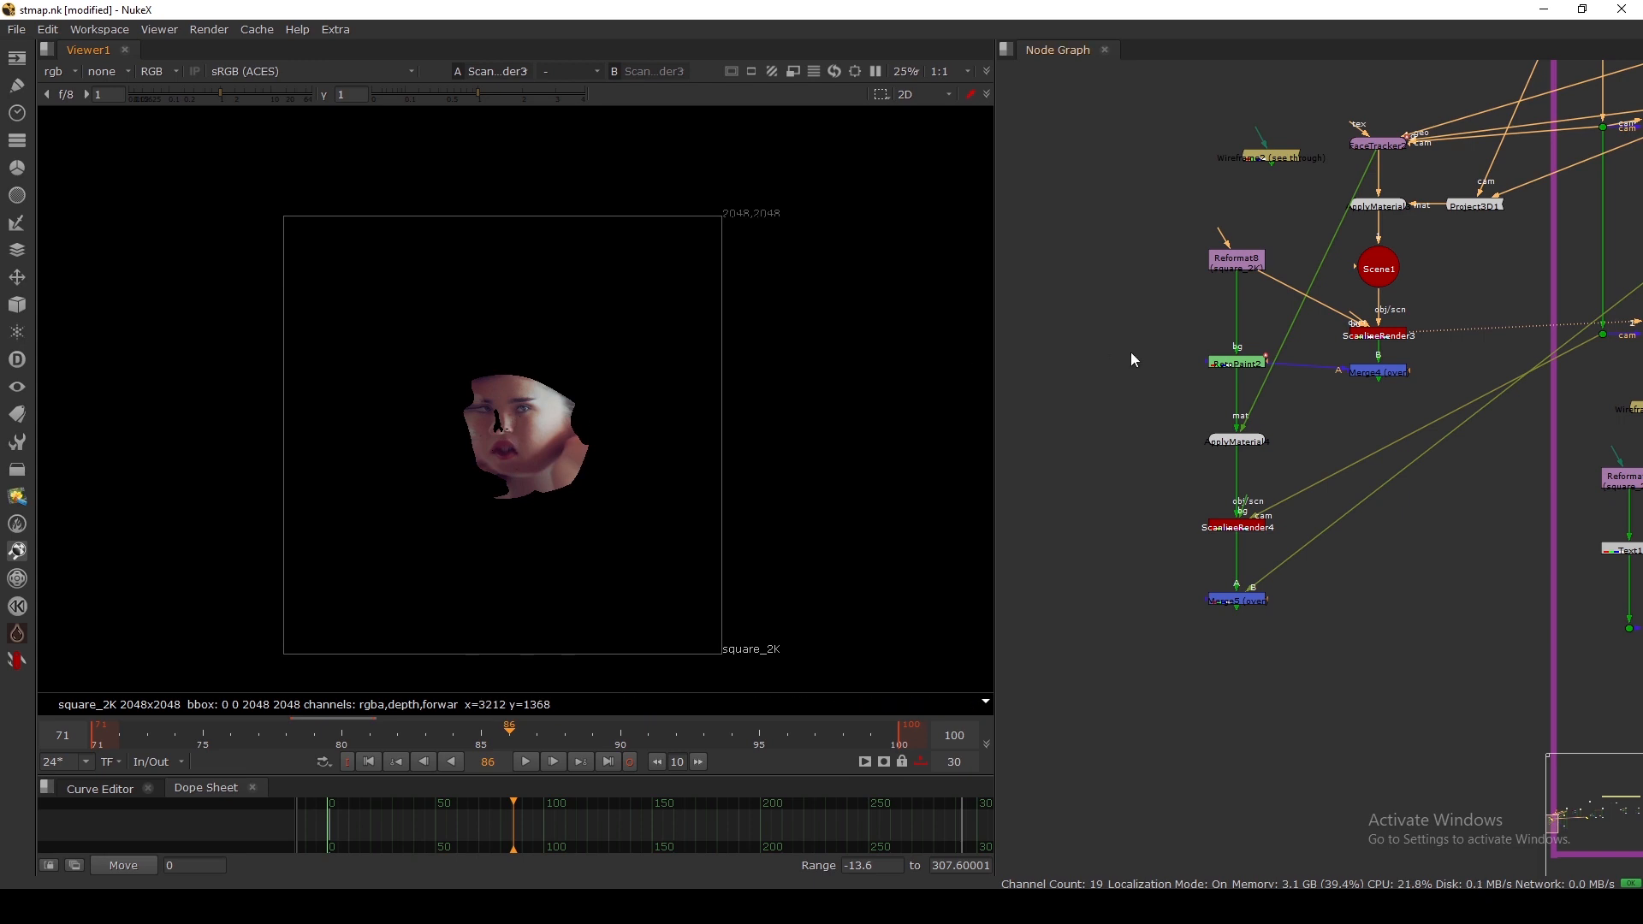
# Step: View FaceTracker2 in 3D and orbit around the face geometry to inspect its mesh
pyautogui.moveTo(1338, 197); pyautogui.dragTo(1307, 261, button='middle')
pyautogui.click(1358, 204)
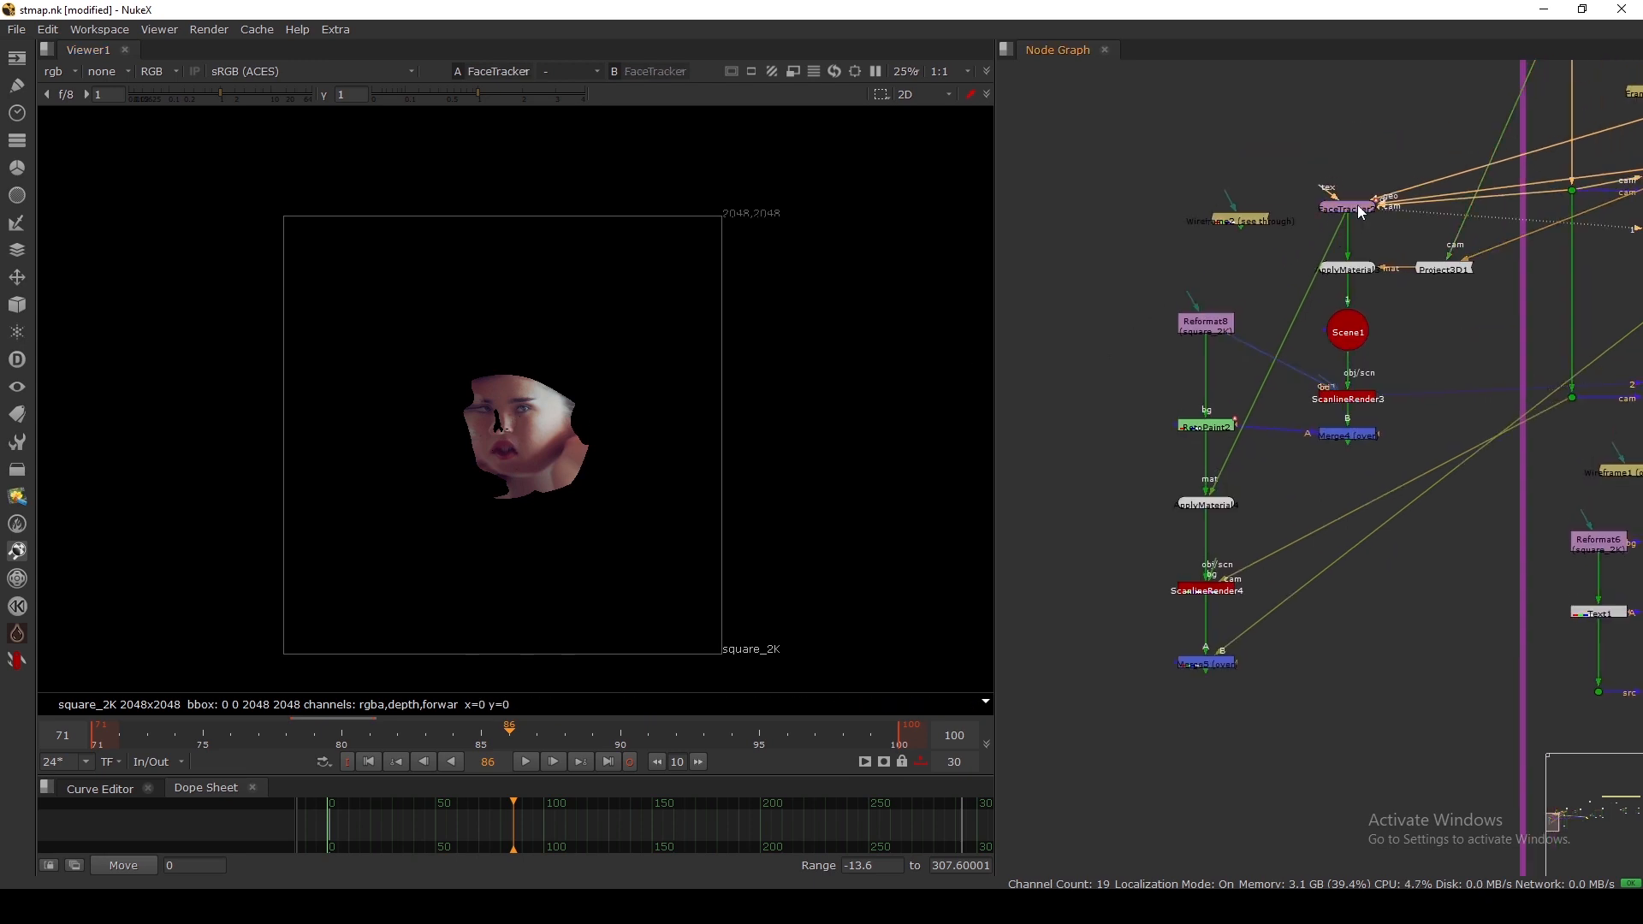
pyautogui.press('1')
pyautogui.press('Tab')
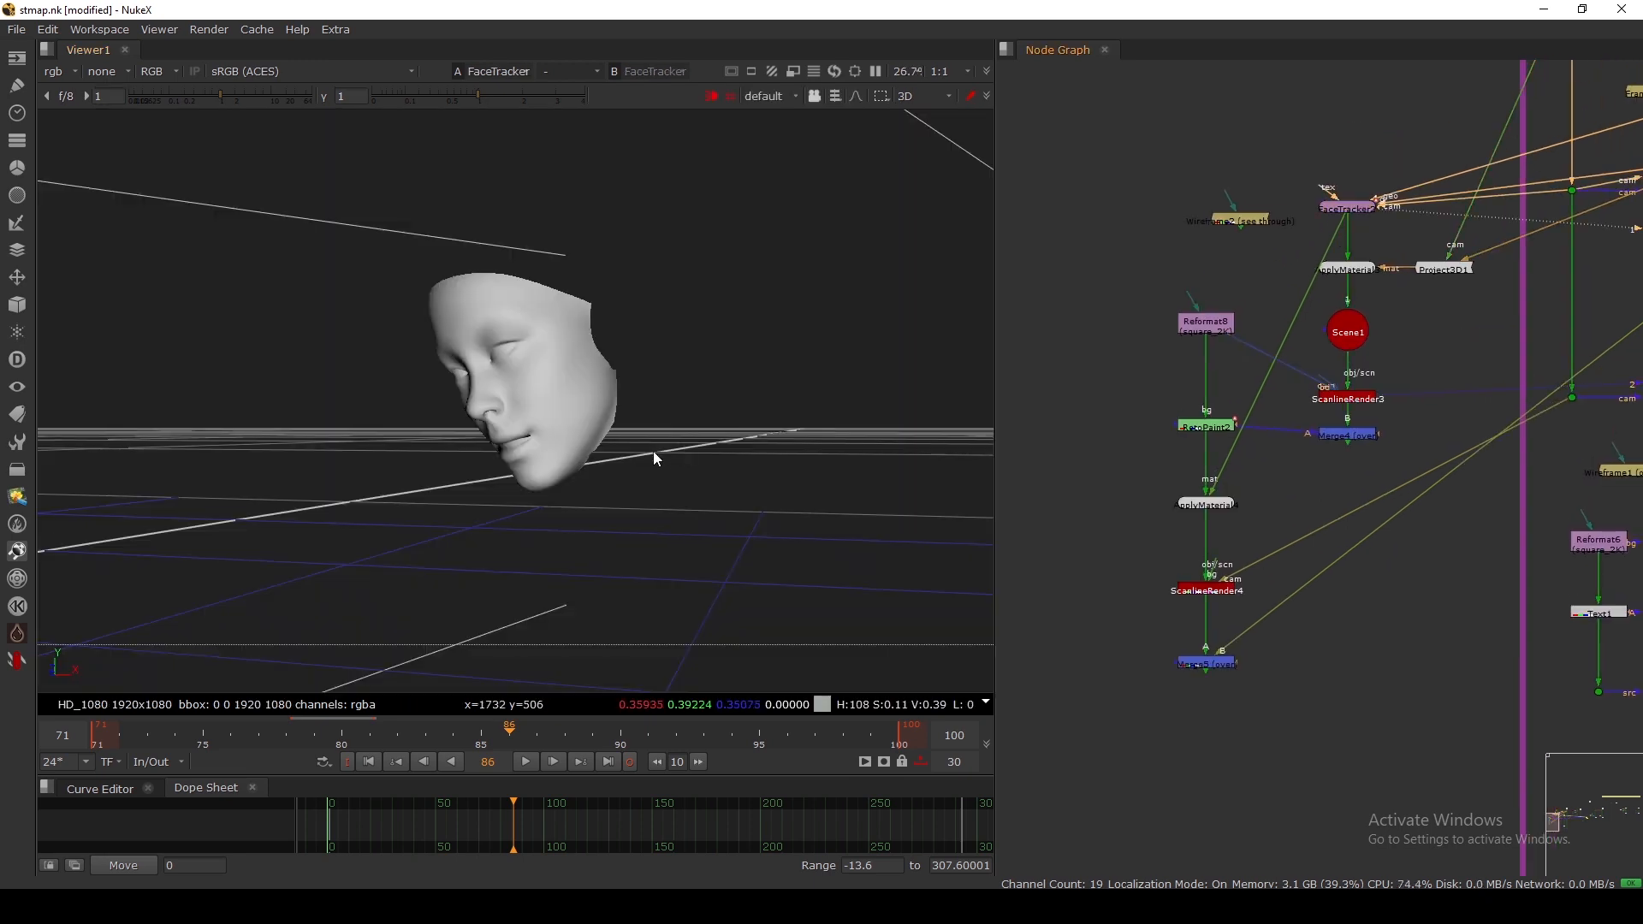
pyautogui.keyDown('alt'); pyautogui.moveTo(533, 381); pyautogui.dragTo(563, 402, button='right'); pyautogui.keyUp('alt')
pyautogui.click(558, 404)
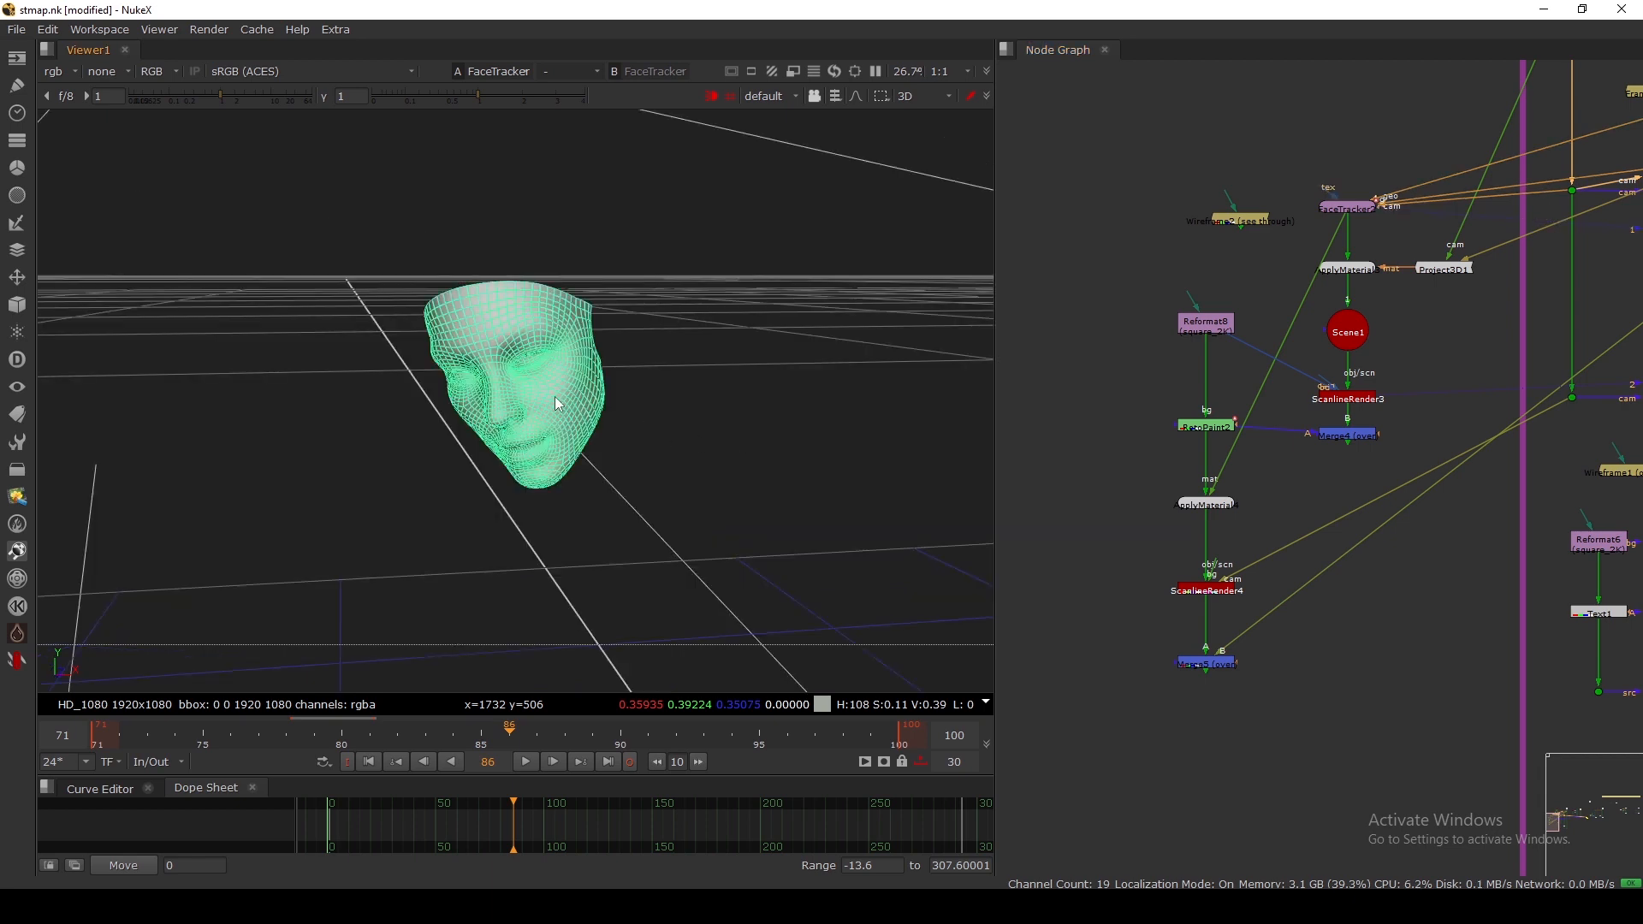
# Step: Compare the outputs of Merge4, ScanlineRender3 and RotoPaint2 to review the unwrapped face and the painted strokes
pyautogui.click(1348, 435)
pyautogui.press('1')
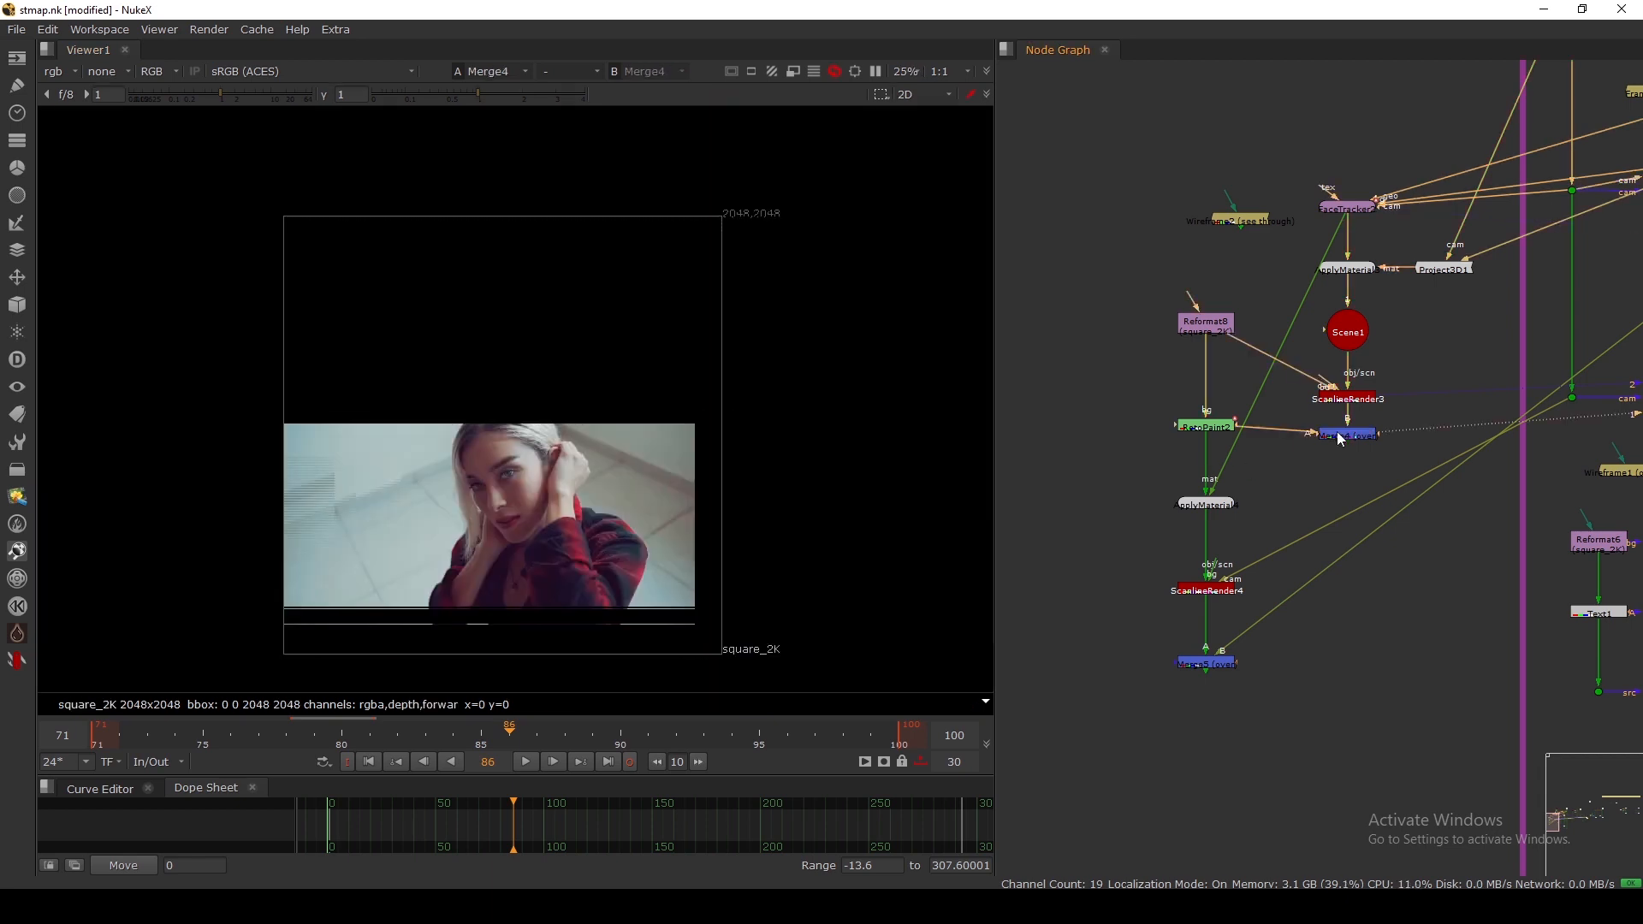
pyautogui.scroll(4, 502, 452)
pyautogui.click(1330, 399)
pyautogui.press('1')
pyautogui.moveTo(1201, 325); pyautogui.dragTo(1200, 342)
pyautogui.moveTo(1189, 419); pyautogui.dragTo(1191, 427)
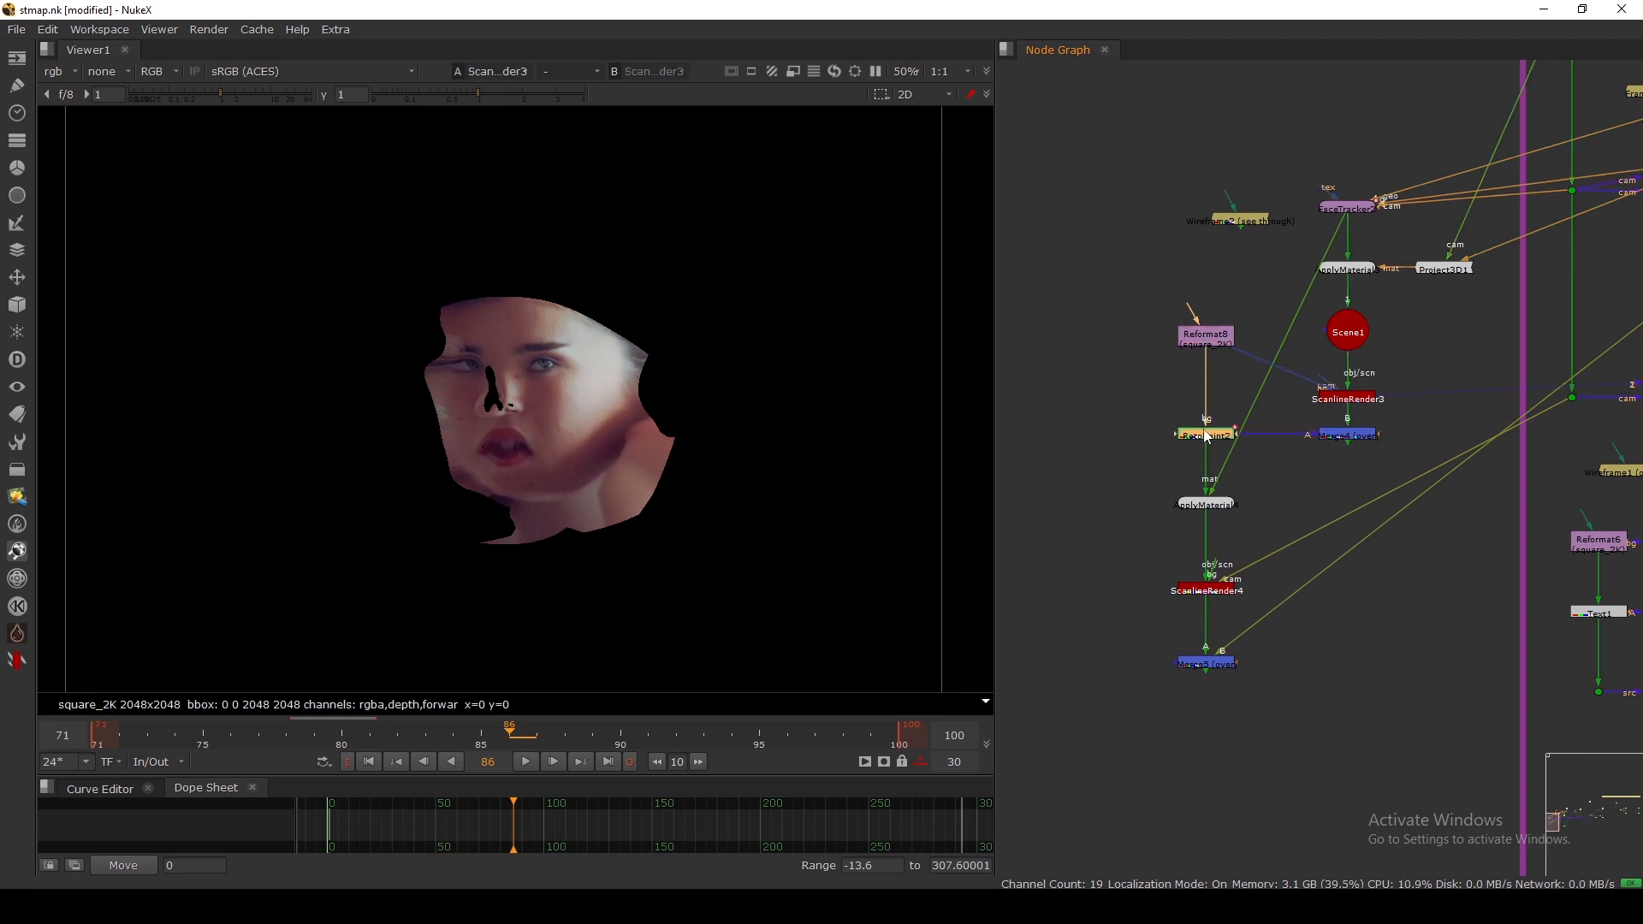
pyautogui.press('1')
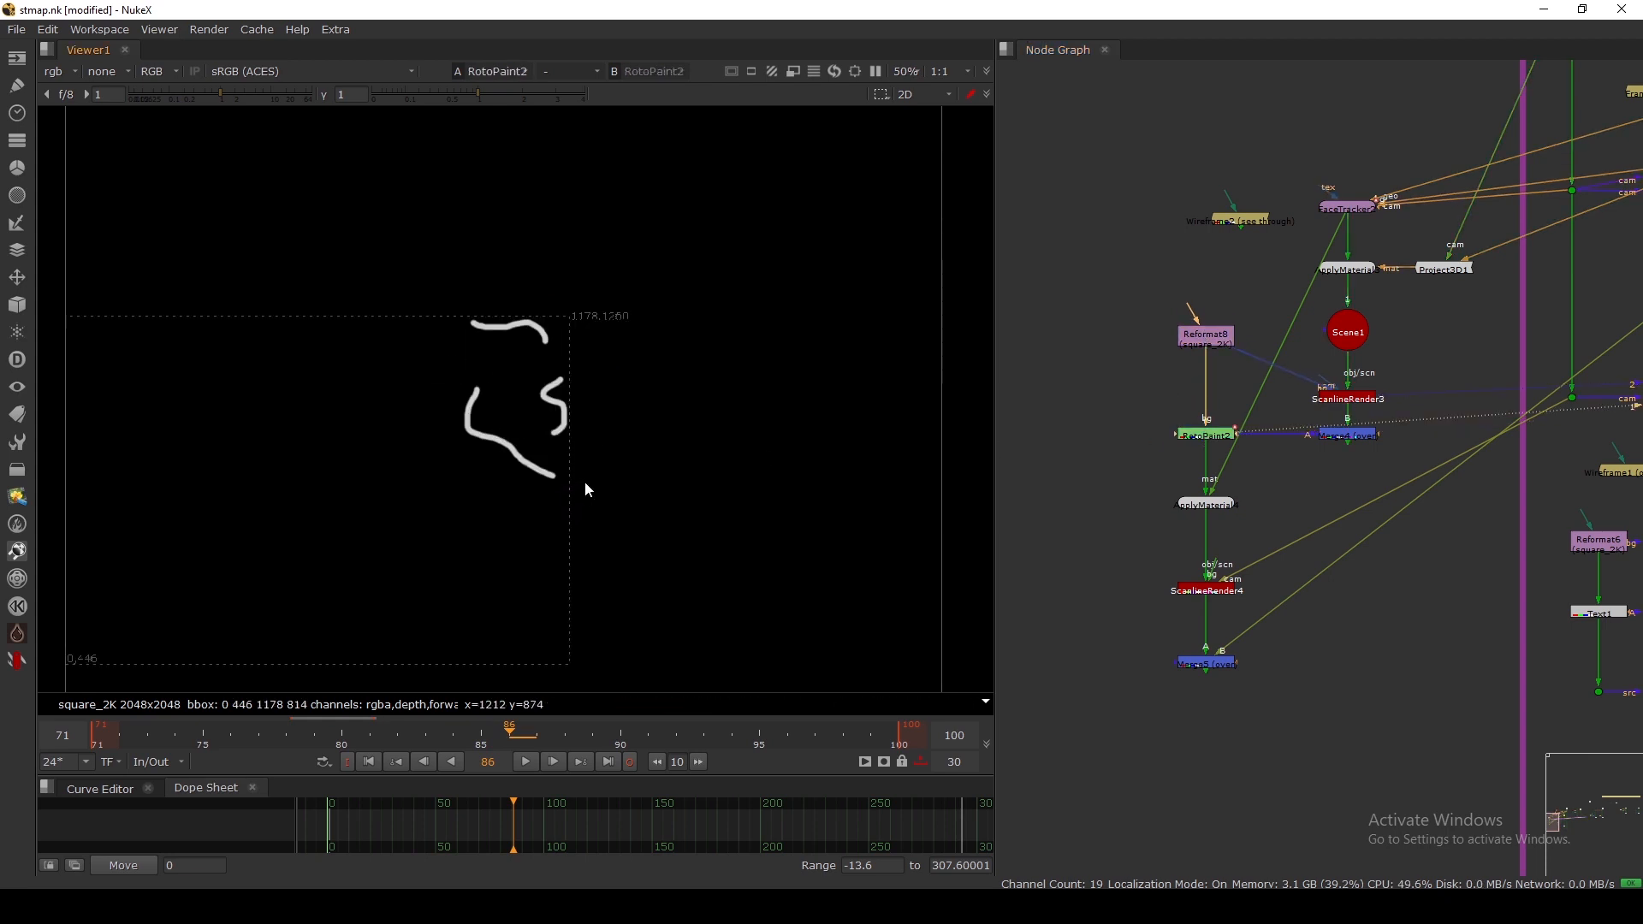
pyautogui.scroll(-4, 584, 481)
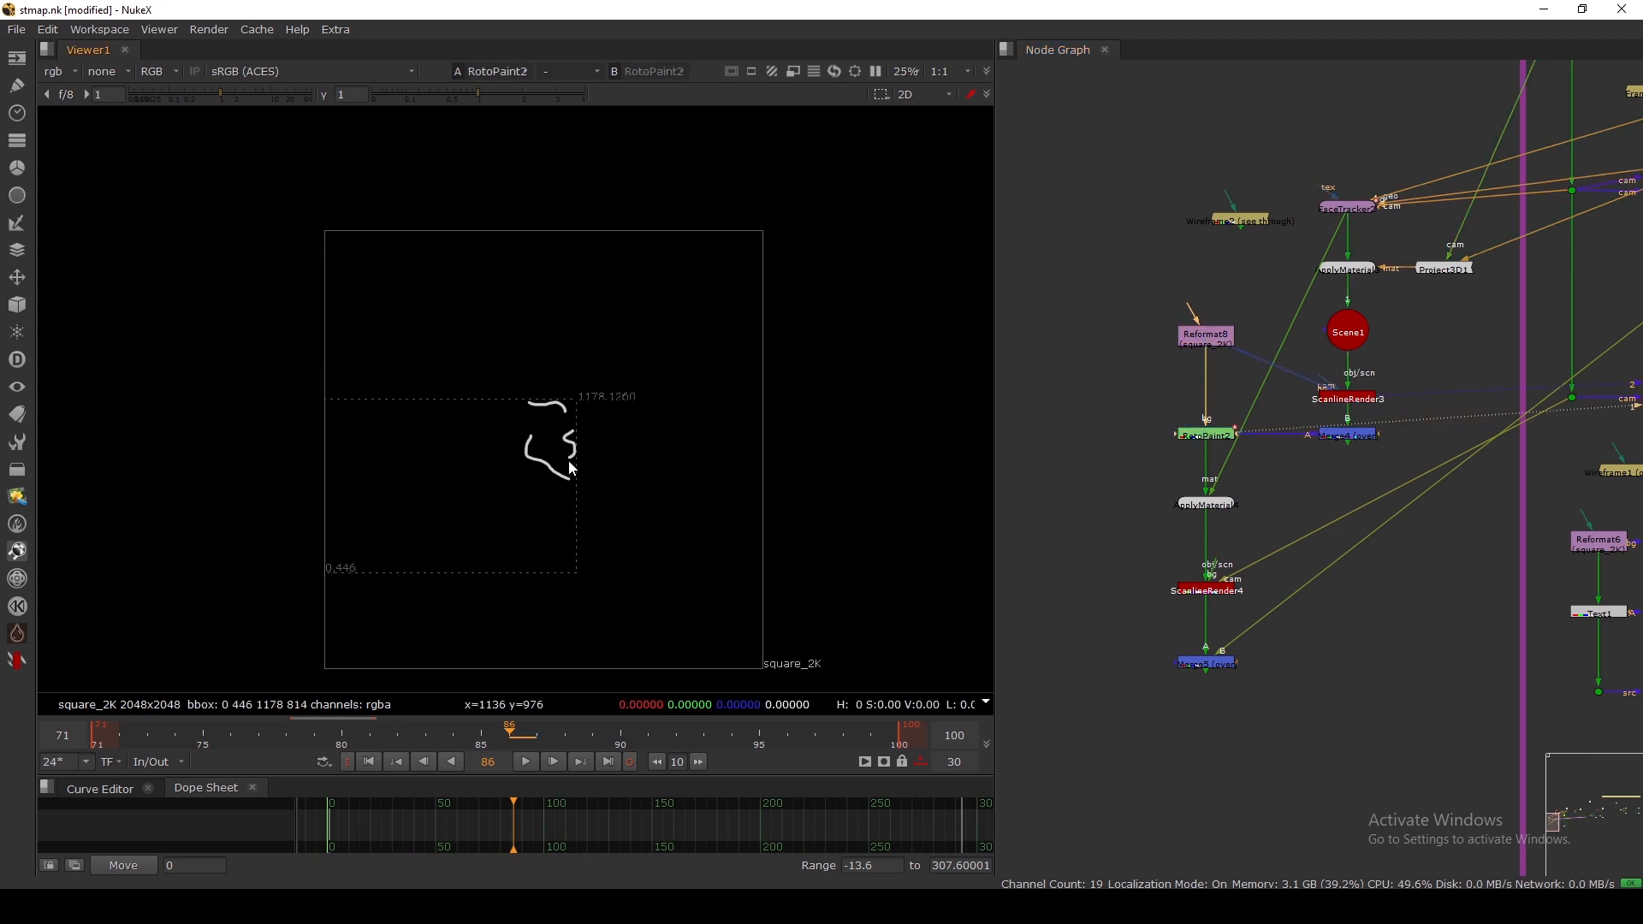
# Step: View Merge4 and examine the painted strokes over the unwrapped face texture up close
pyautogui.click(1212, 343)
pyautogui.scroll(3, 1215, 387)
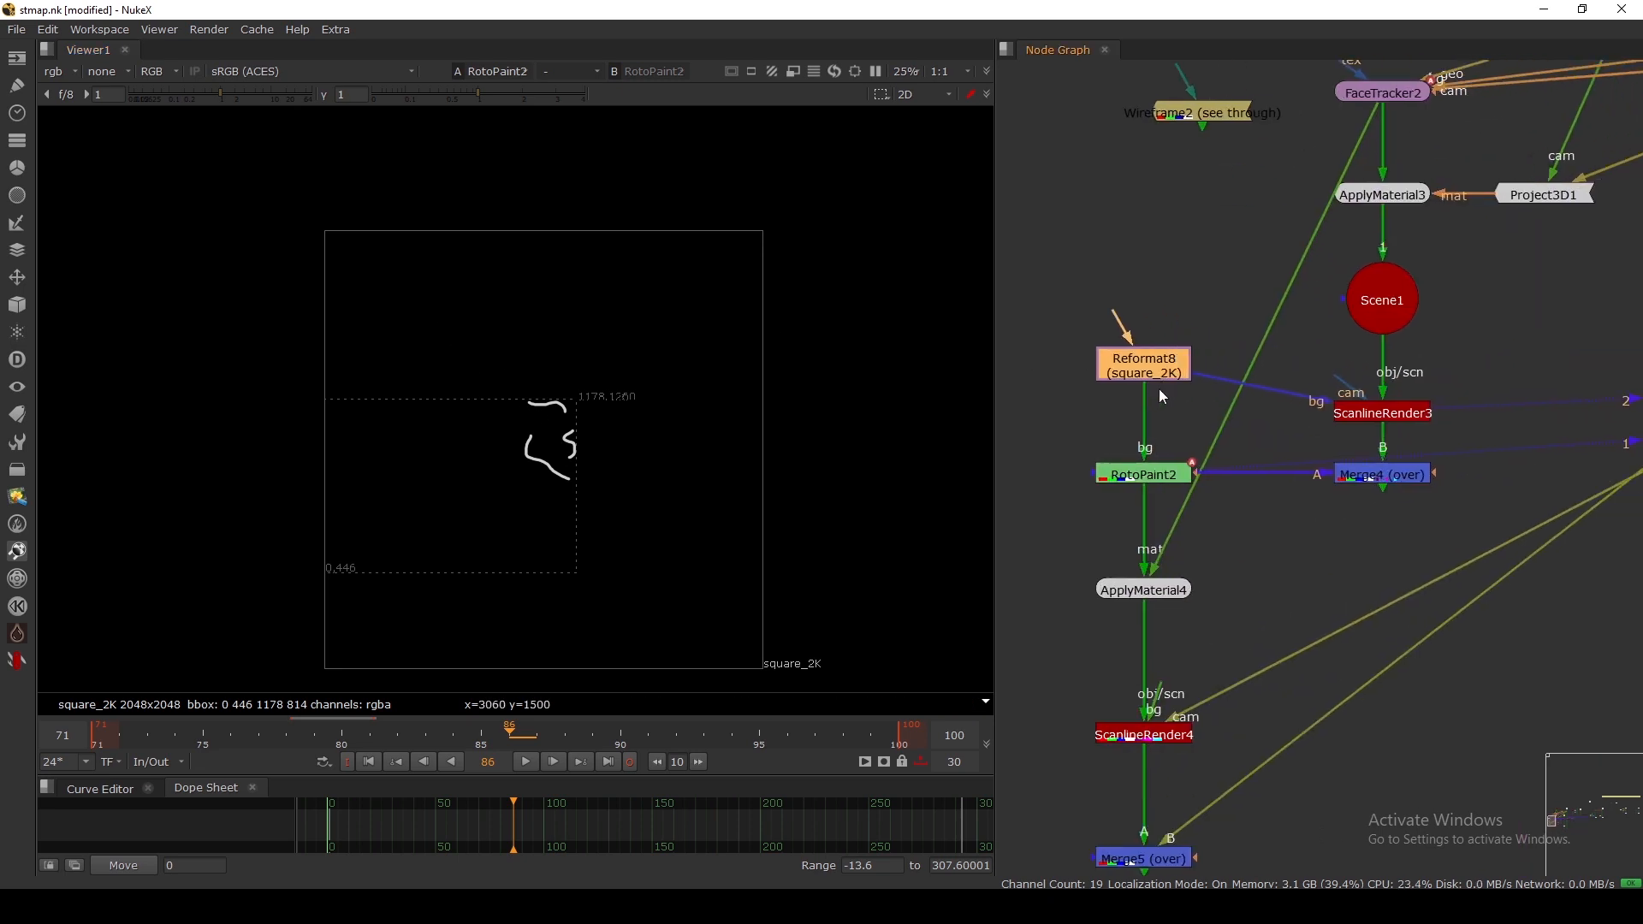
pyautogui.click(1387, 475)
pyautogui.press('1')
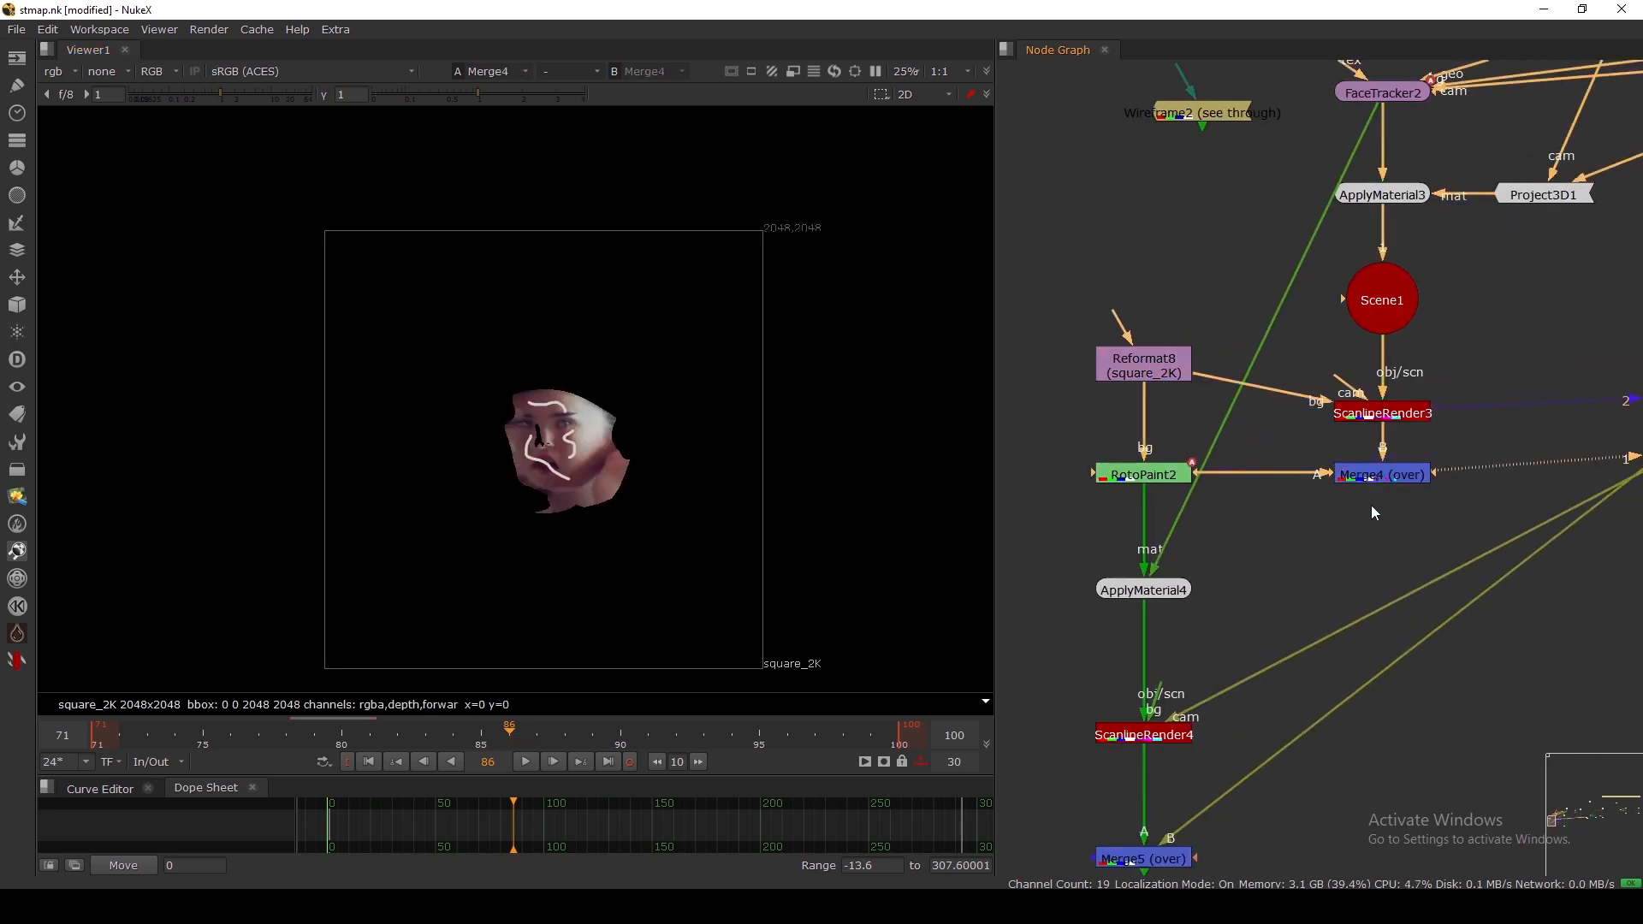
pyautogui.moveTo(1376, 481); pyautogui.dragTo(1386, 475)
pyautogui.scroll(9, 567, 448)
# Step: View RotoPaint2's strokes and orbit around ApplyMaterial4's geometry in 3D to see them mapped onto the face
pyautogui.moveTo(1162, 482); pyautogui.dragTo(1218, 371, button='middle')
pyautogui.click(1202, 363)
pyautogui.press('1')
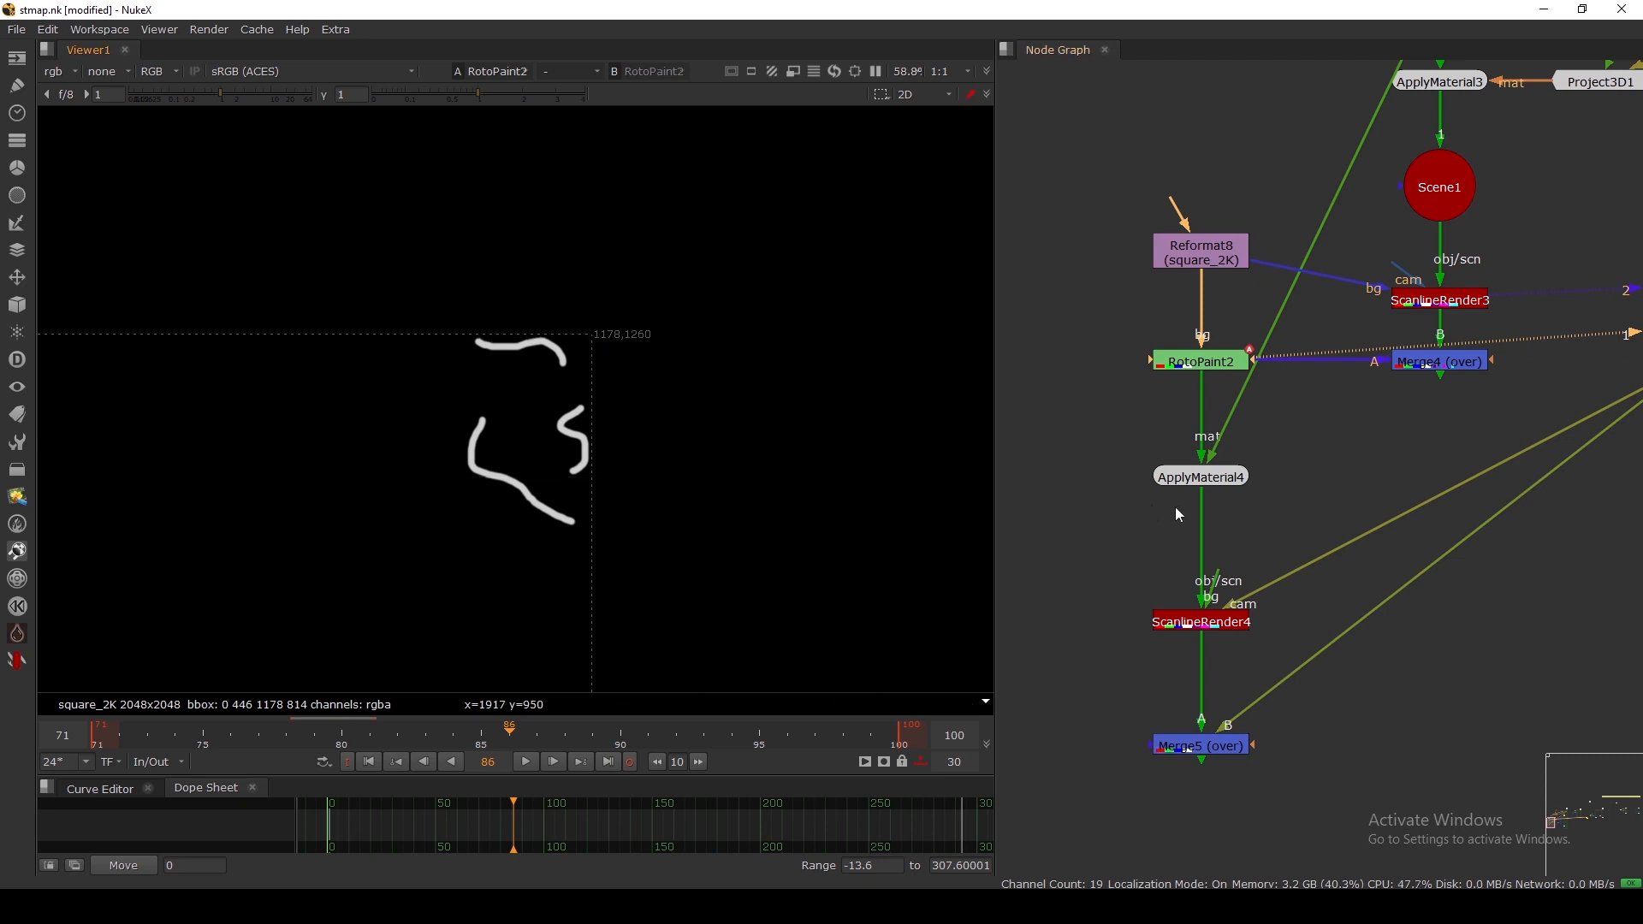
pyautogui.moveTo(1201, 478)
pyautogui.mouseDown()
pyautogui.moveTo(1202, 522)
pyautogui.moveTo(1202, 505)
pyautogui.mouseUp()
pyautogui.press('1')
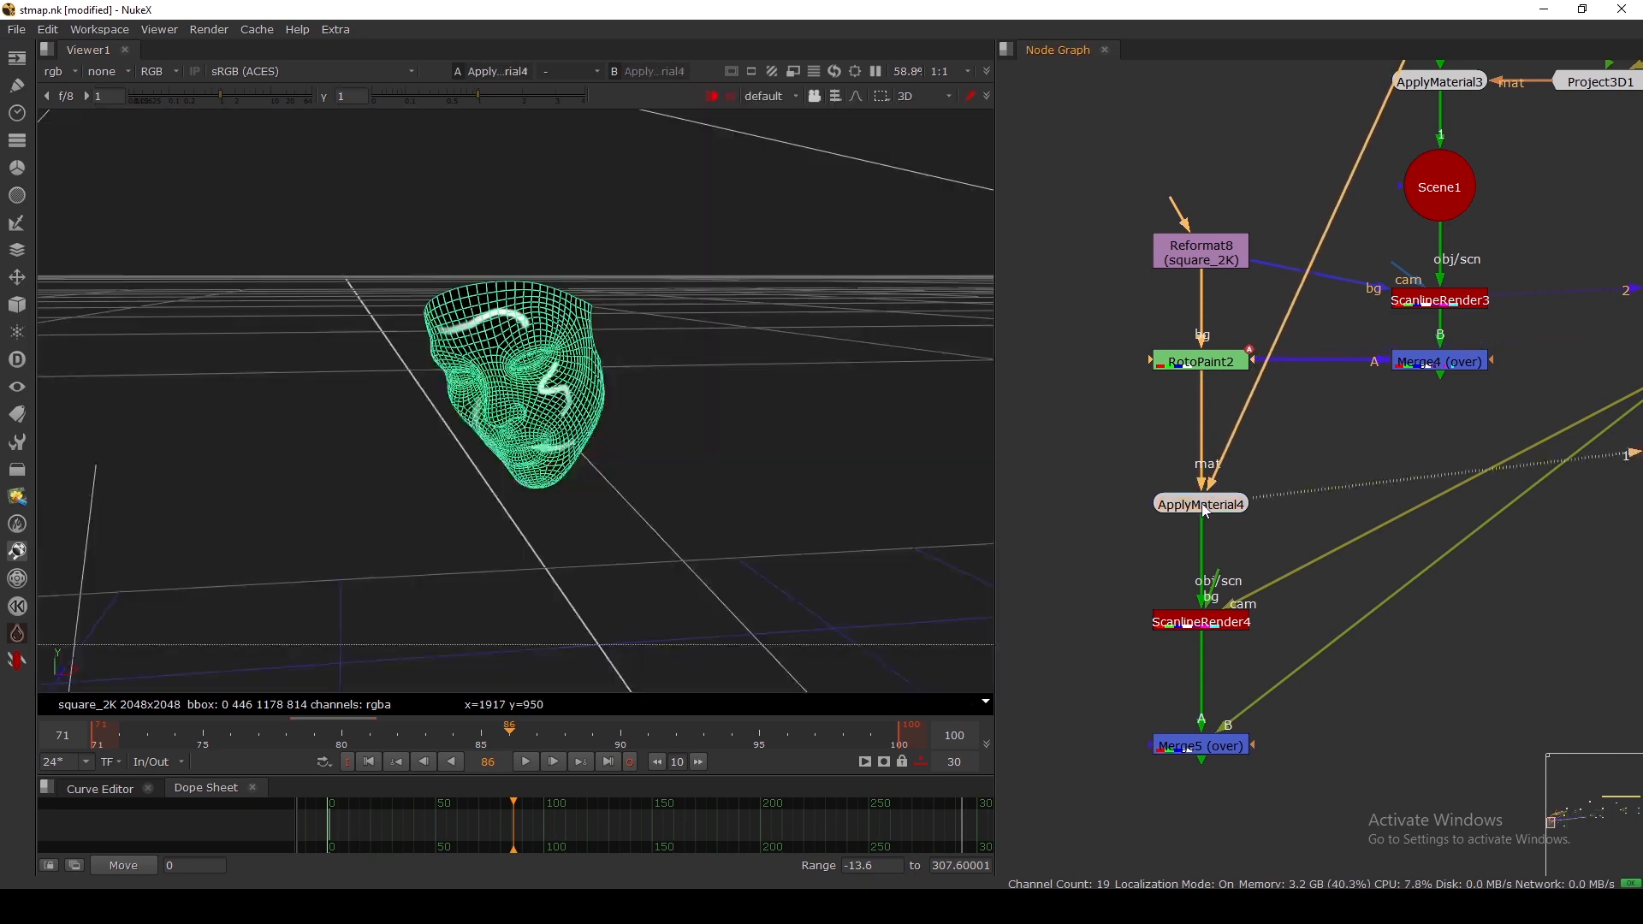
pyautogui.scroll(-2, 1202, 506)
pyautogui.click(680, 464)
pyautogui.moveTo(680, 465)
pyautogui.keyDown('ctrl'); pyautogui.mouseDown()
pyautogui.moveTo(383, 404)
pyautogui.moveTo(582, 361)
pyautogui.moveTo(819, 375)
pyautogui.moveTo(430, 404)
pyautogui.mouseUp(); pyautogui.keyUp('ctrl')
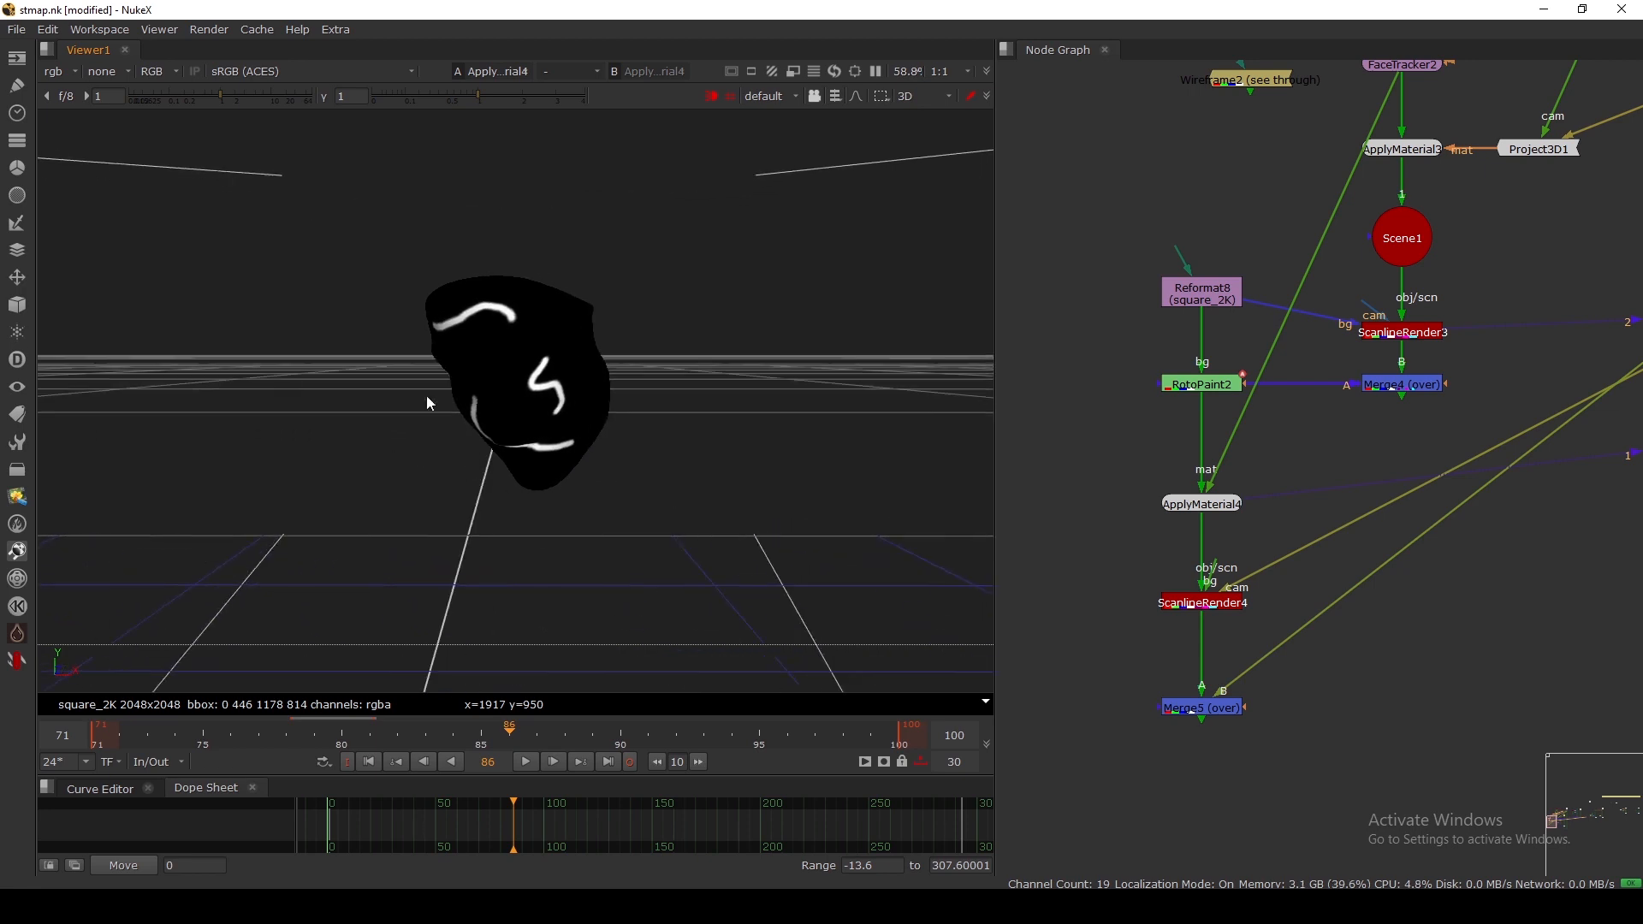
# Step: View ScanlineRender4 in 2D and check the projection mode in its properties
pyautogui.moveTo(1202, 603); pyautogui.dragTo(1202, 594)
pyautogui.press('1')
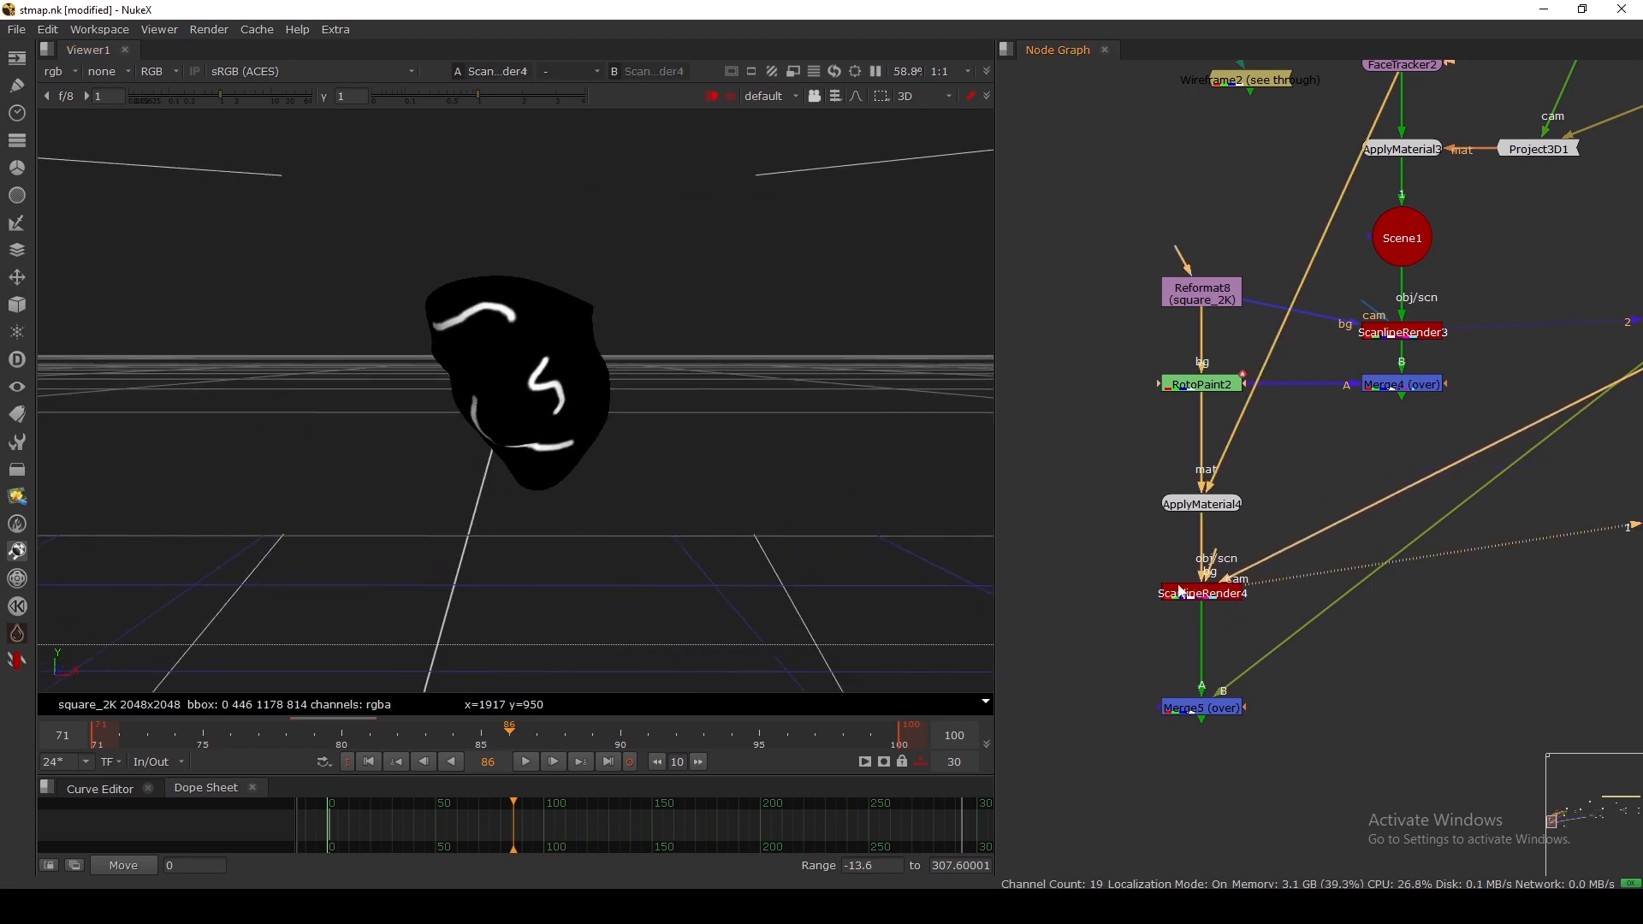
pyautogui.press('Tab')
pyautogui.doubleClick(1205, 593)
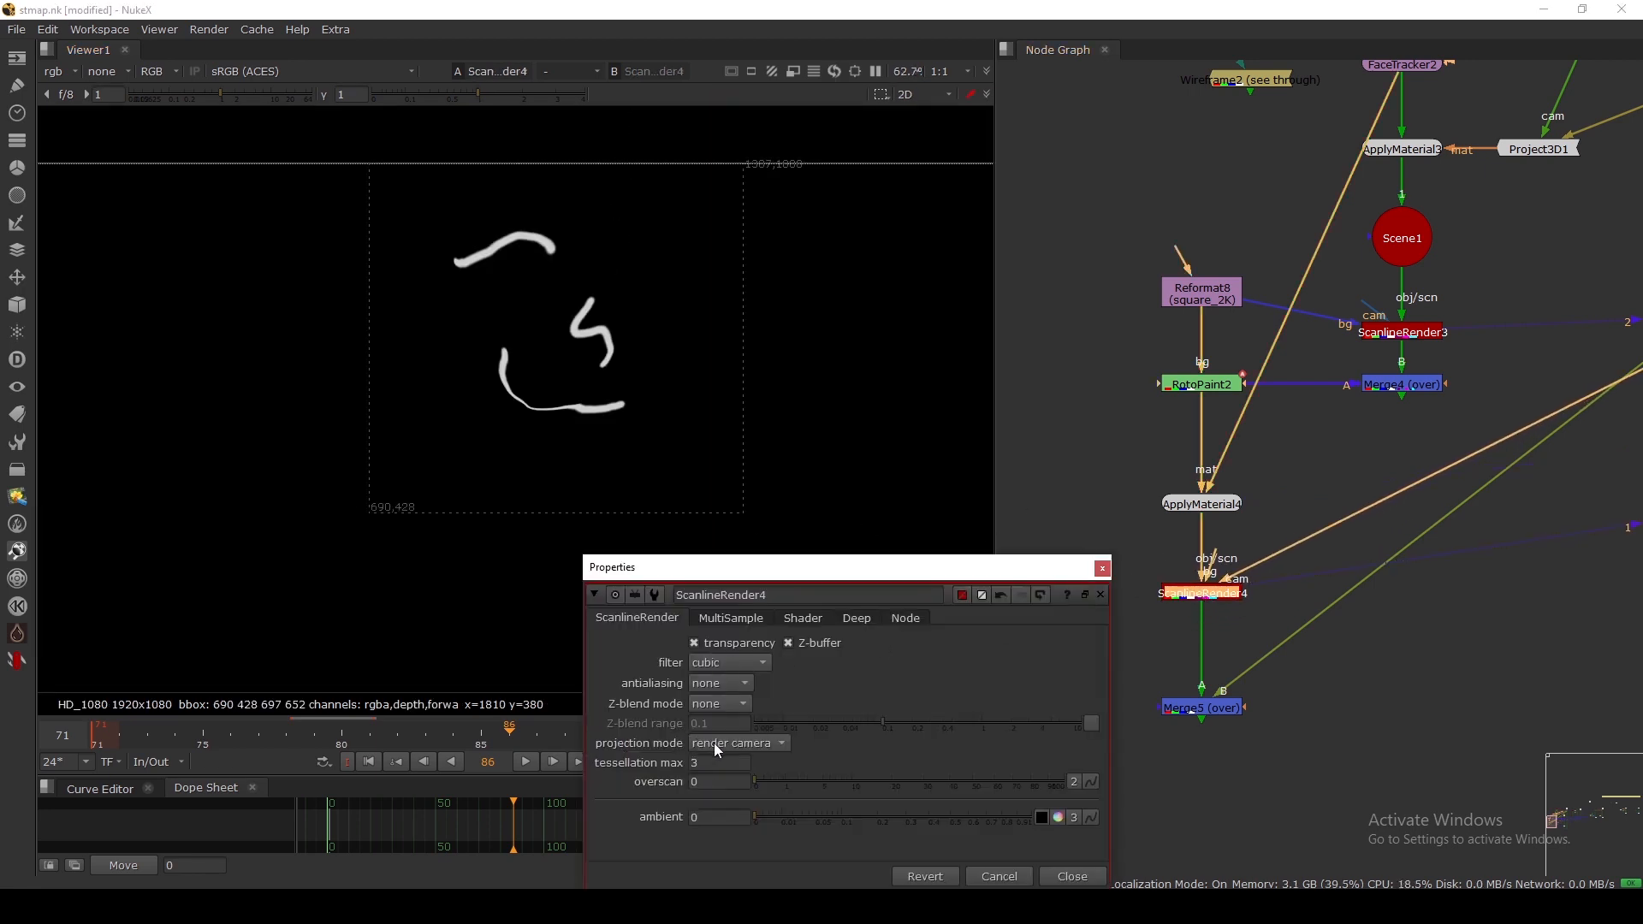
pyautogui.moveTo(1034, 571); pyautogui.dragTo(1096, 408)
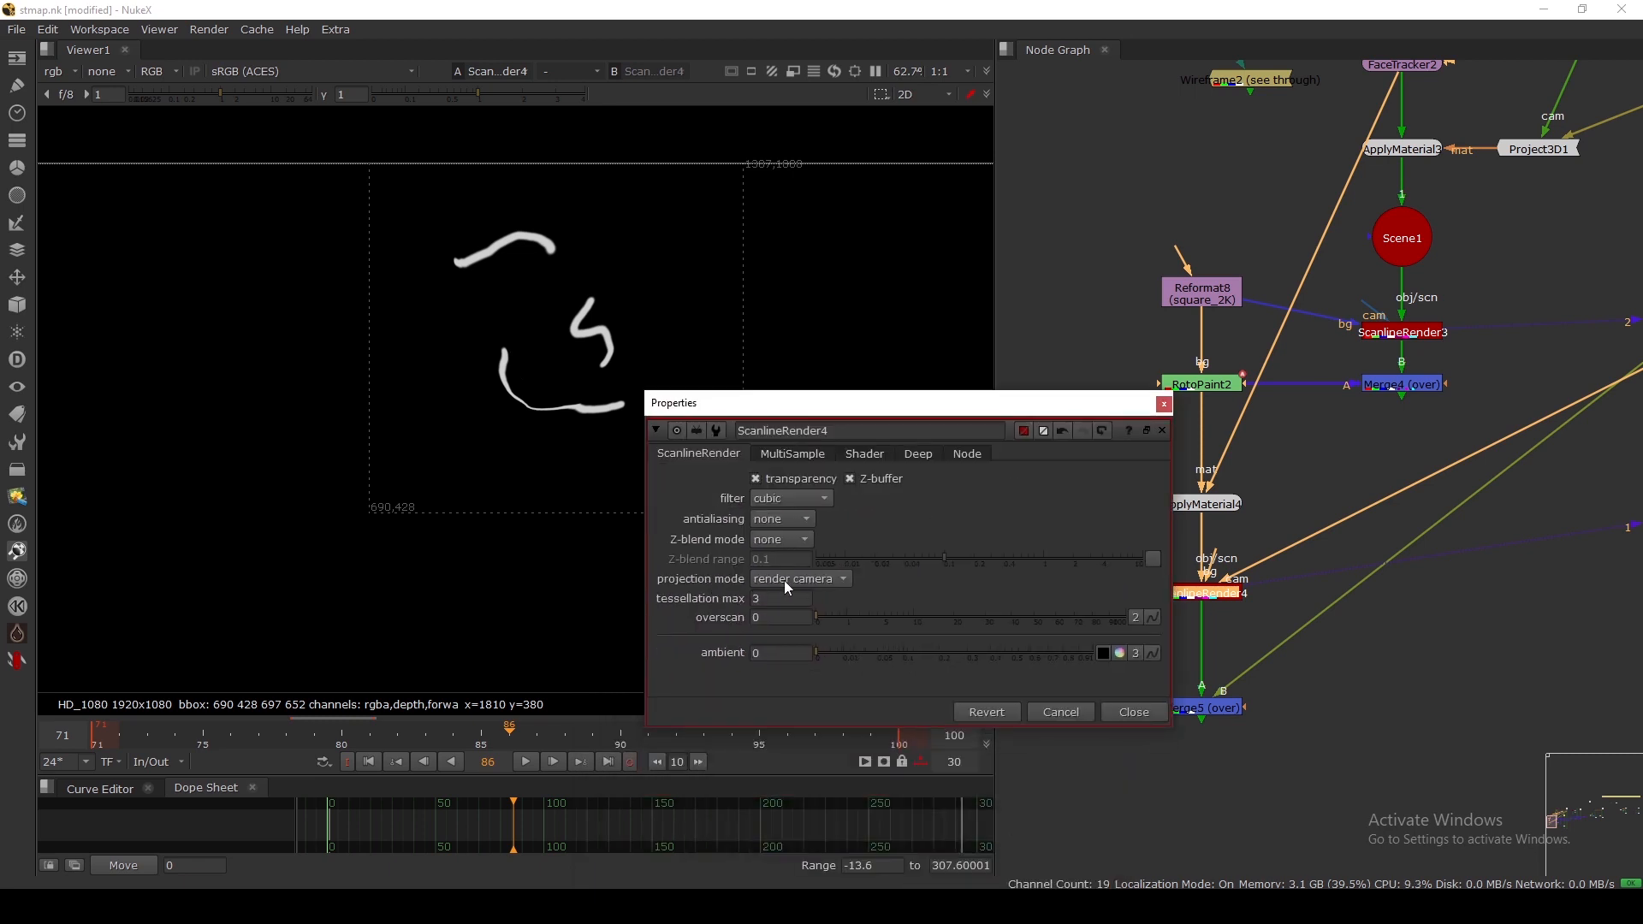
pyautogui.click(1136, 713)
# Step: View Merge5 and play back the strokes rendered over the original footage
pyautogui.scroll(-3, 1306, 623)
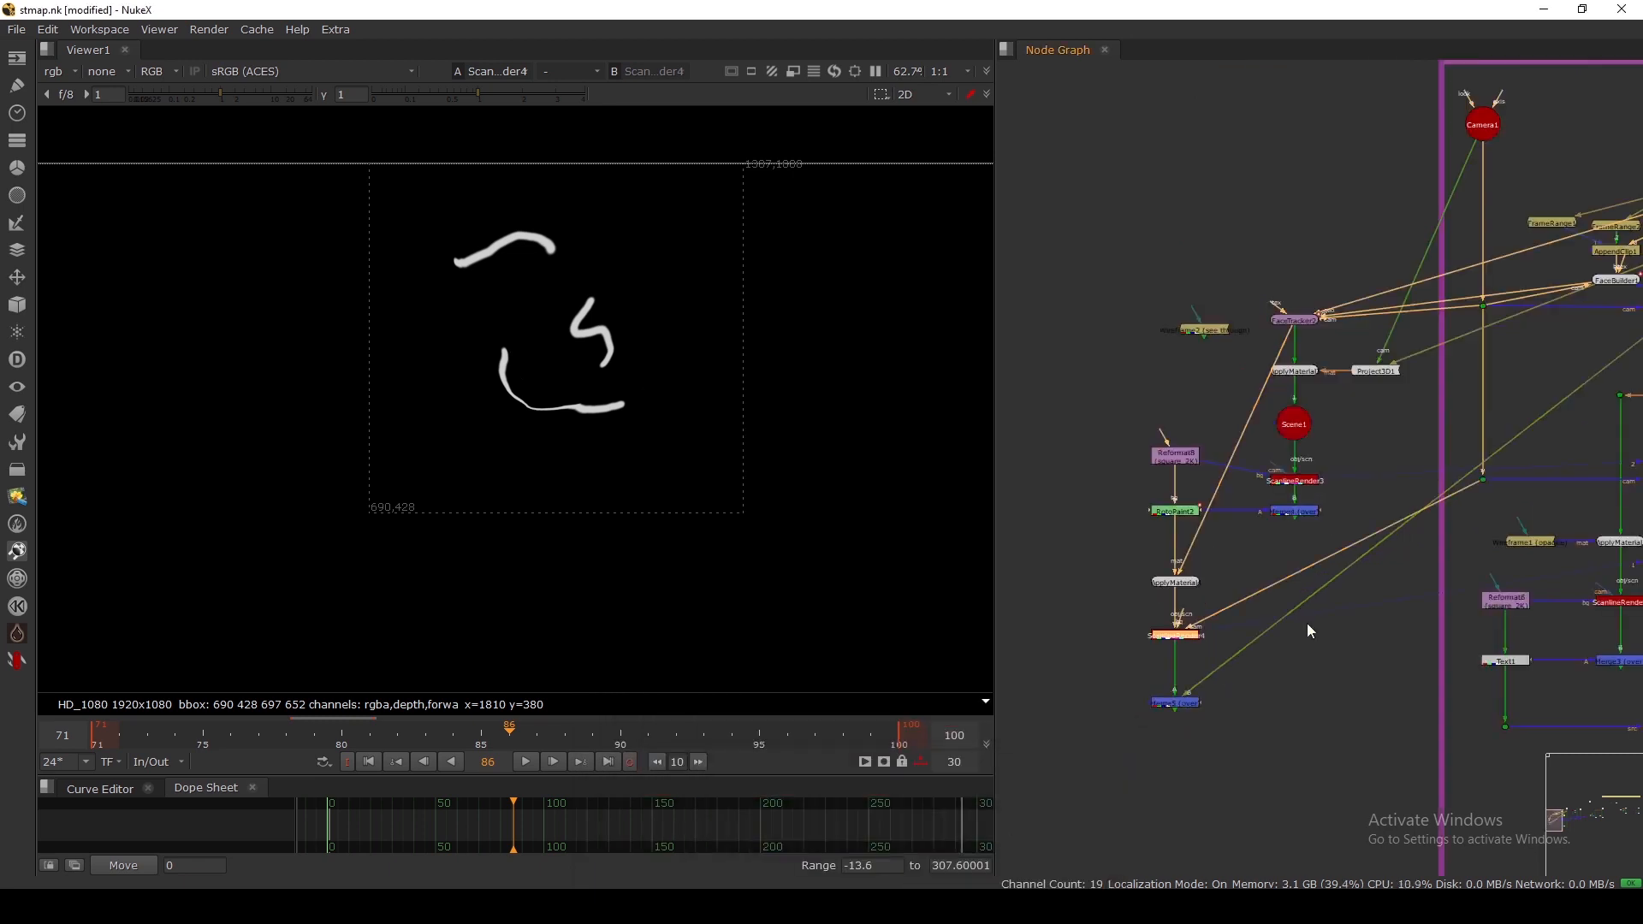
pyautogui.scroll(5, 1373, 494)
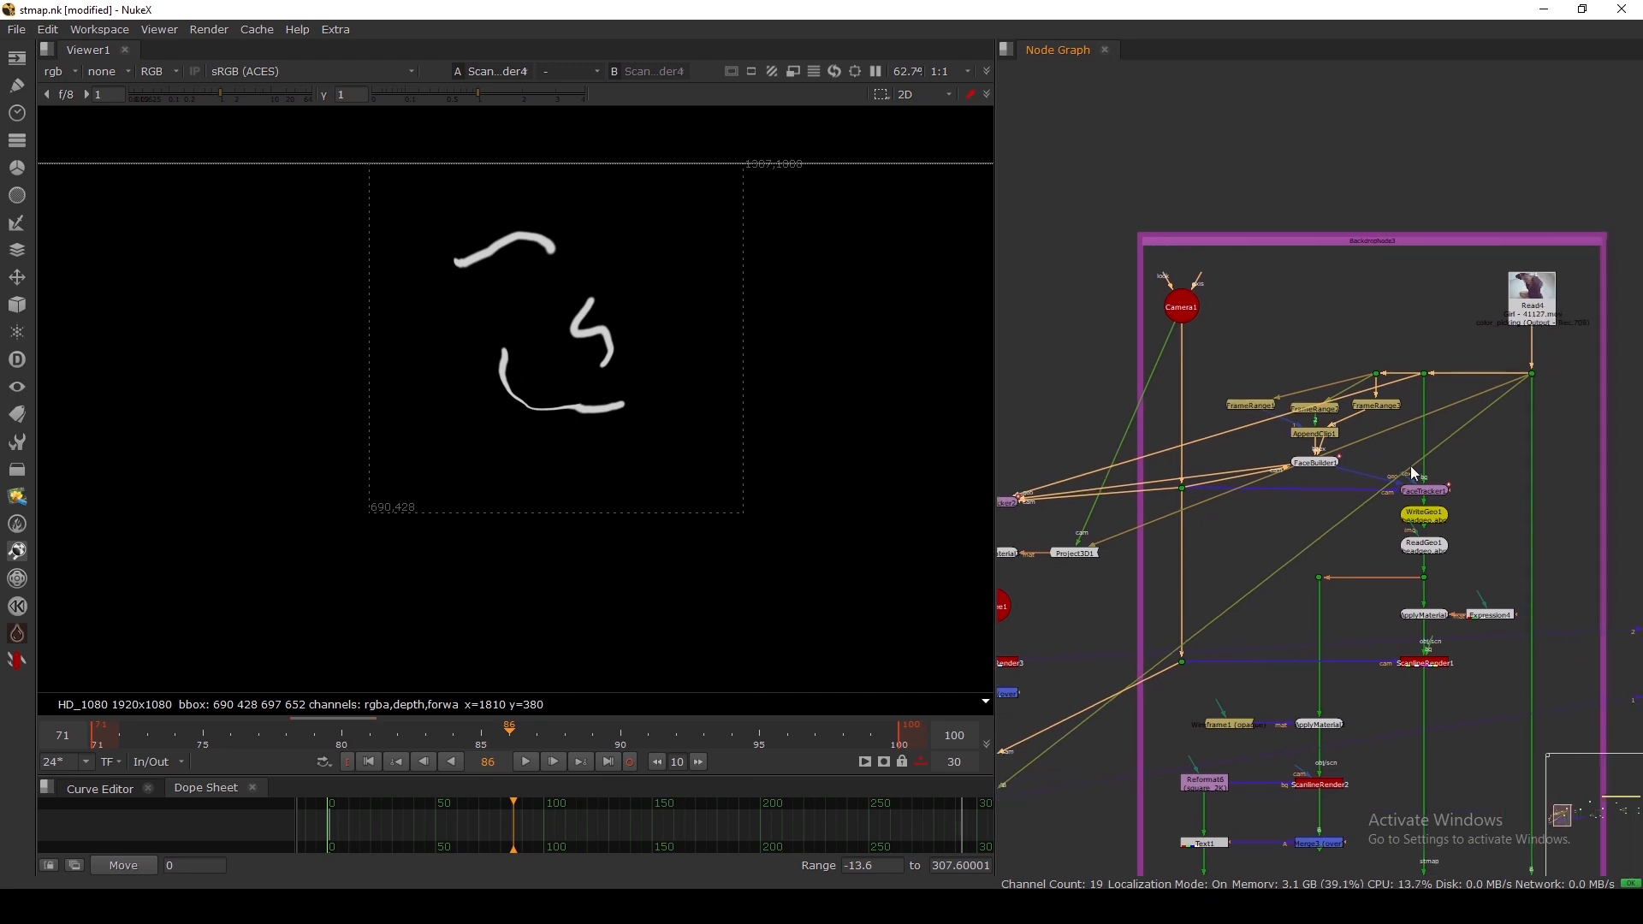
pyautogui.moveTo(1085, 675); pyautogui.dragTo(1106, 705)
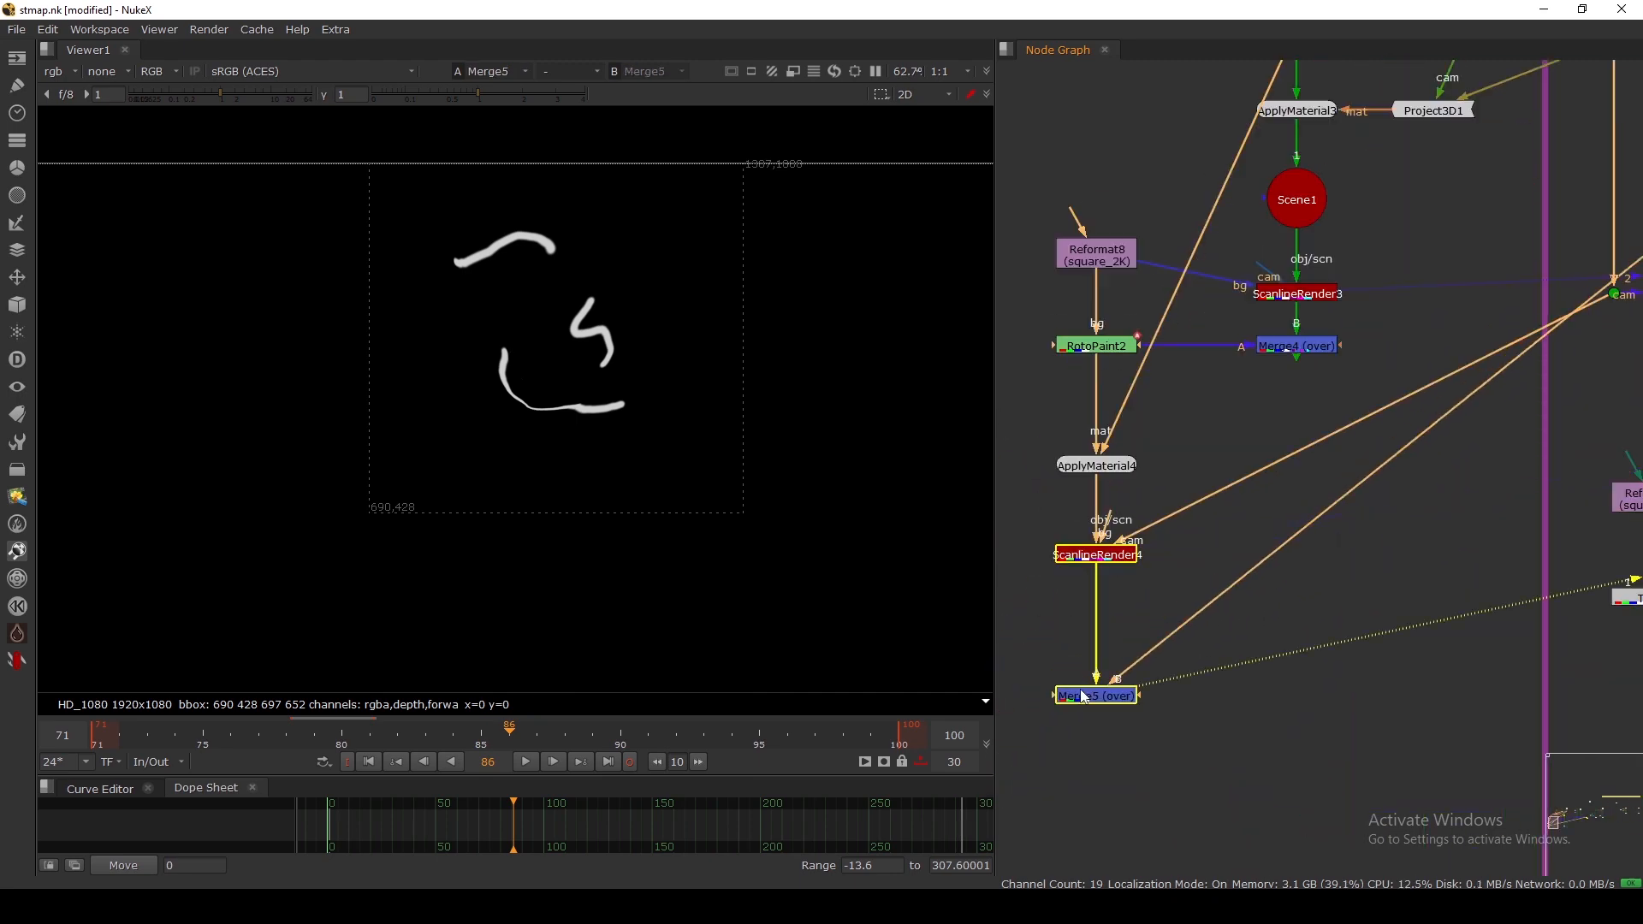
pyautogui.press('1')
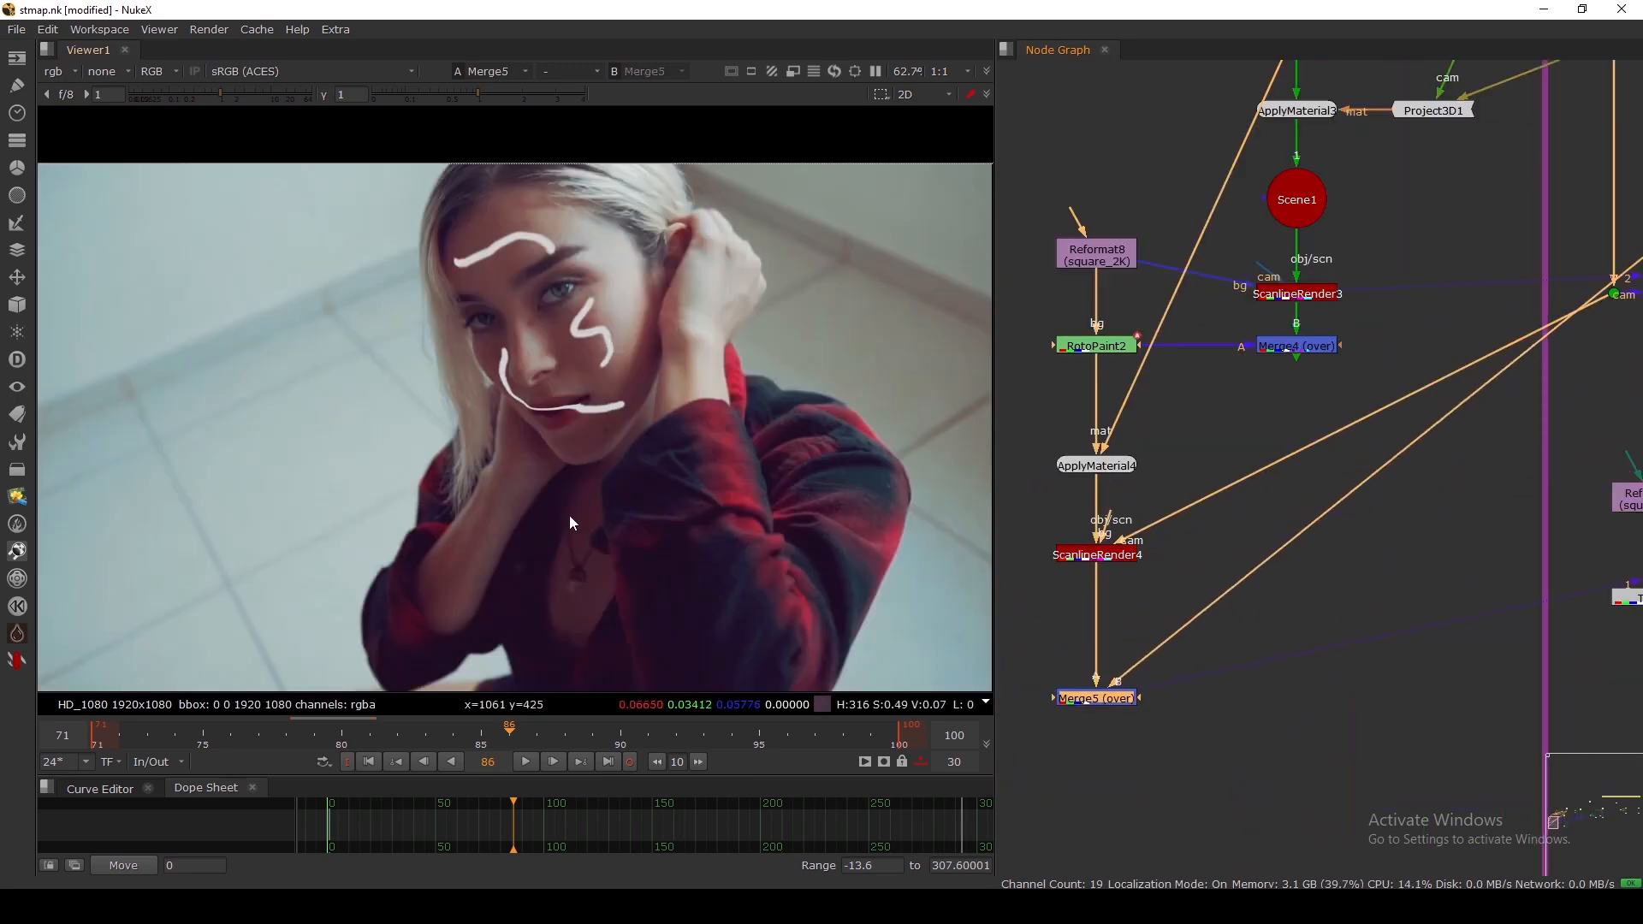
pyautogui.click(525, 763)
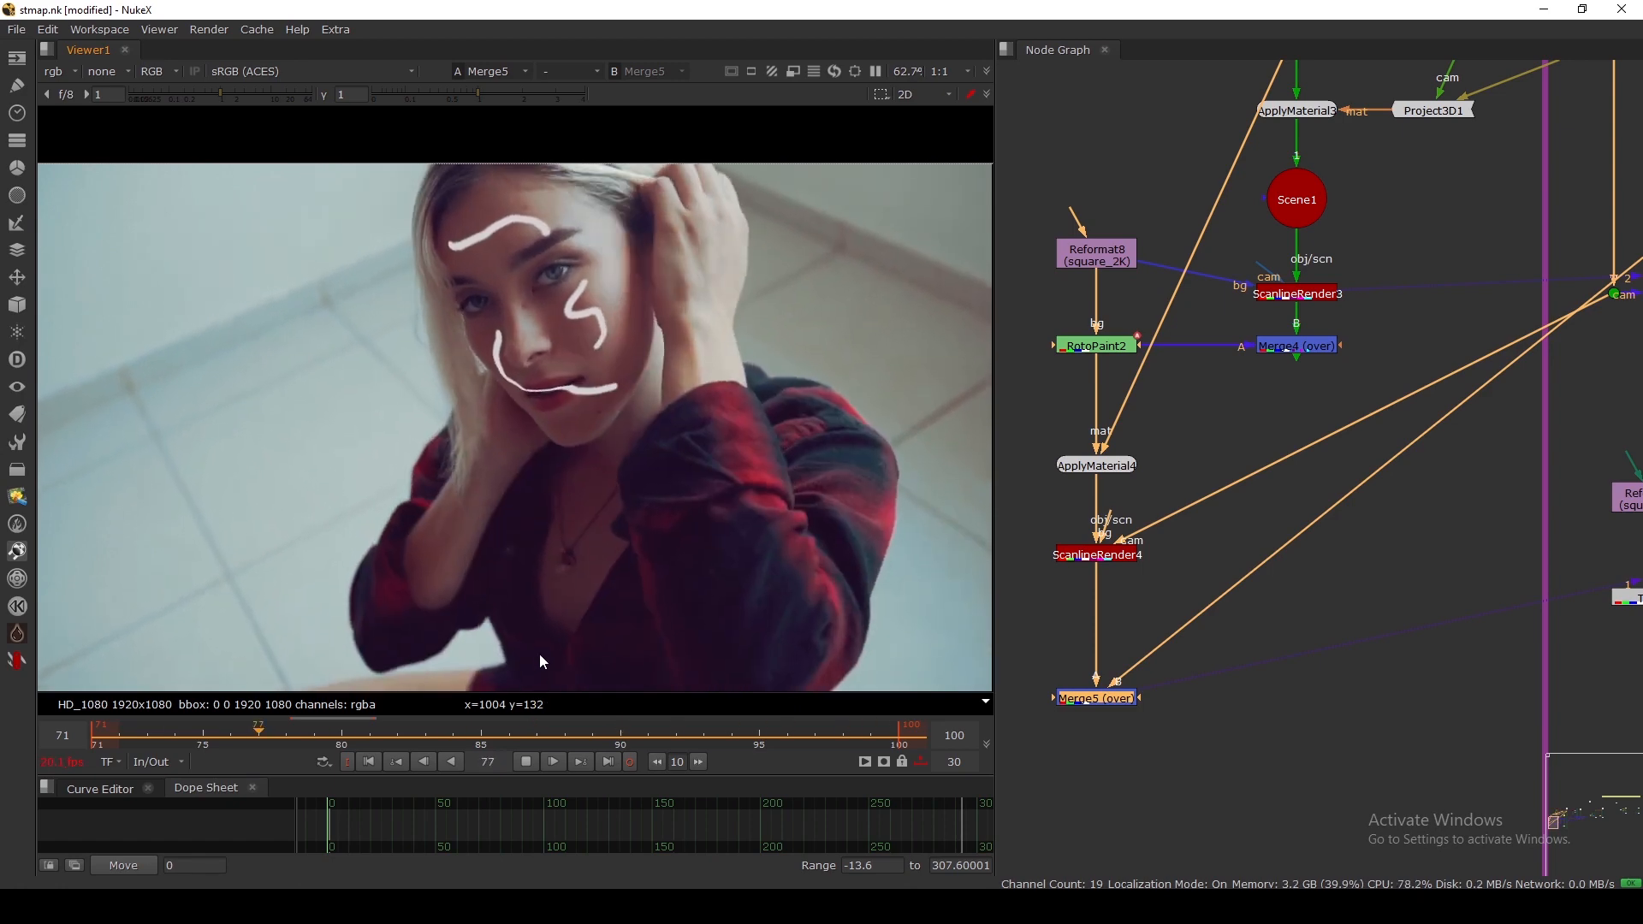
pyautogui.press('k')
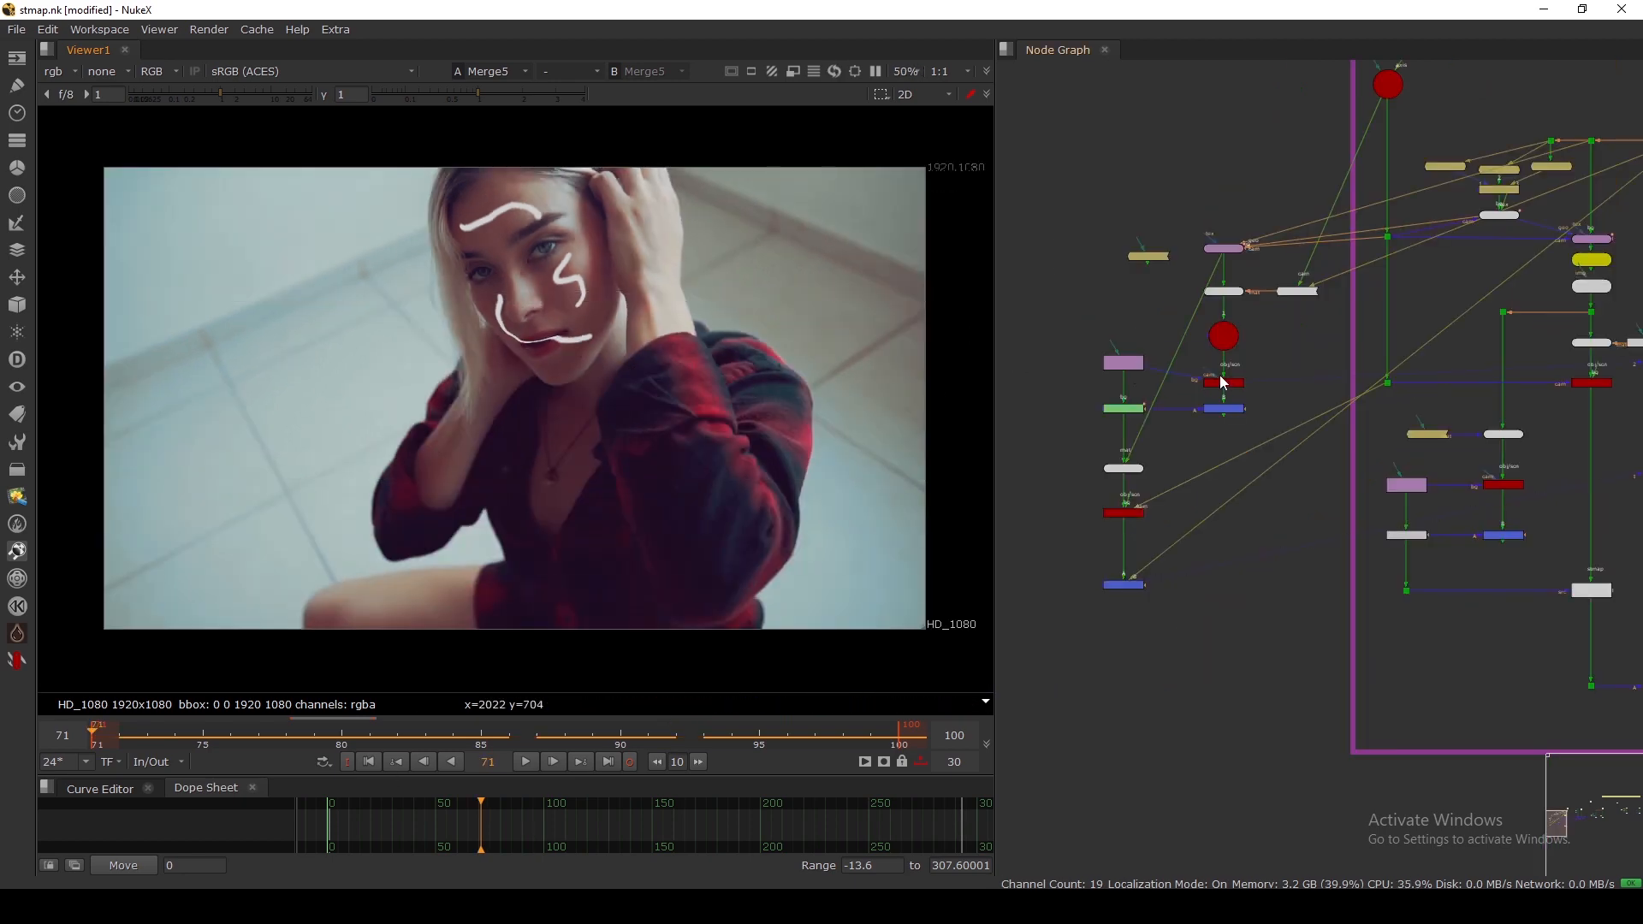
# Step: Move Reformat8 and ApplyMaterial4 closer to RotoPaint2 and view ApplyMaterial4's painted face geometry
pyautogui.scroll(3, 1152, 393)
pyautogui.moveTo(1107, 352); pyautogui.dragTo(1107, 380)
pyautogui.moveTo(1101, 598); pyautogui.dragTo(1240, 476, button='middle')
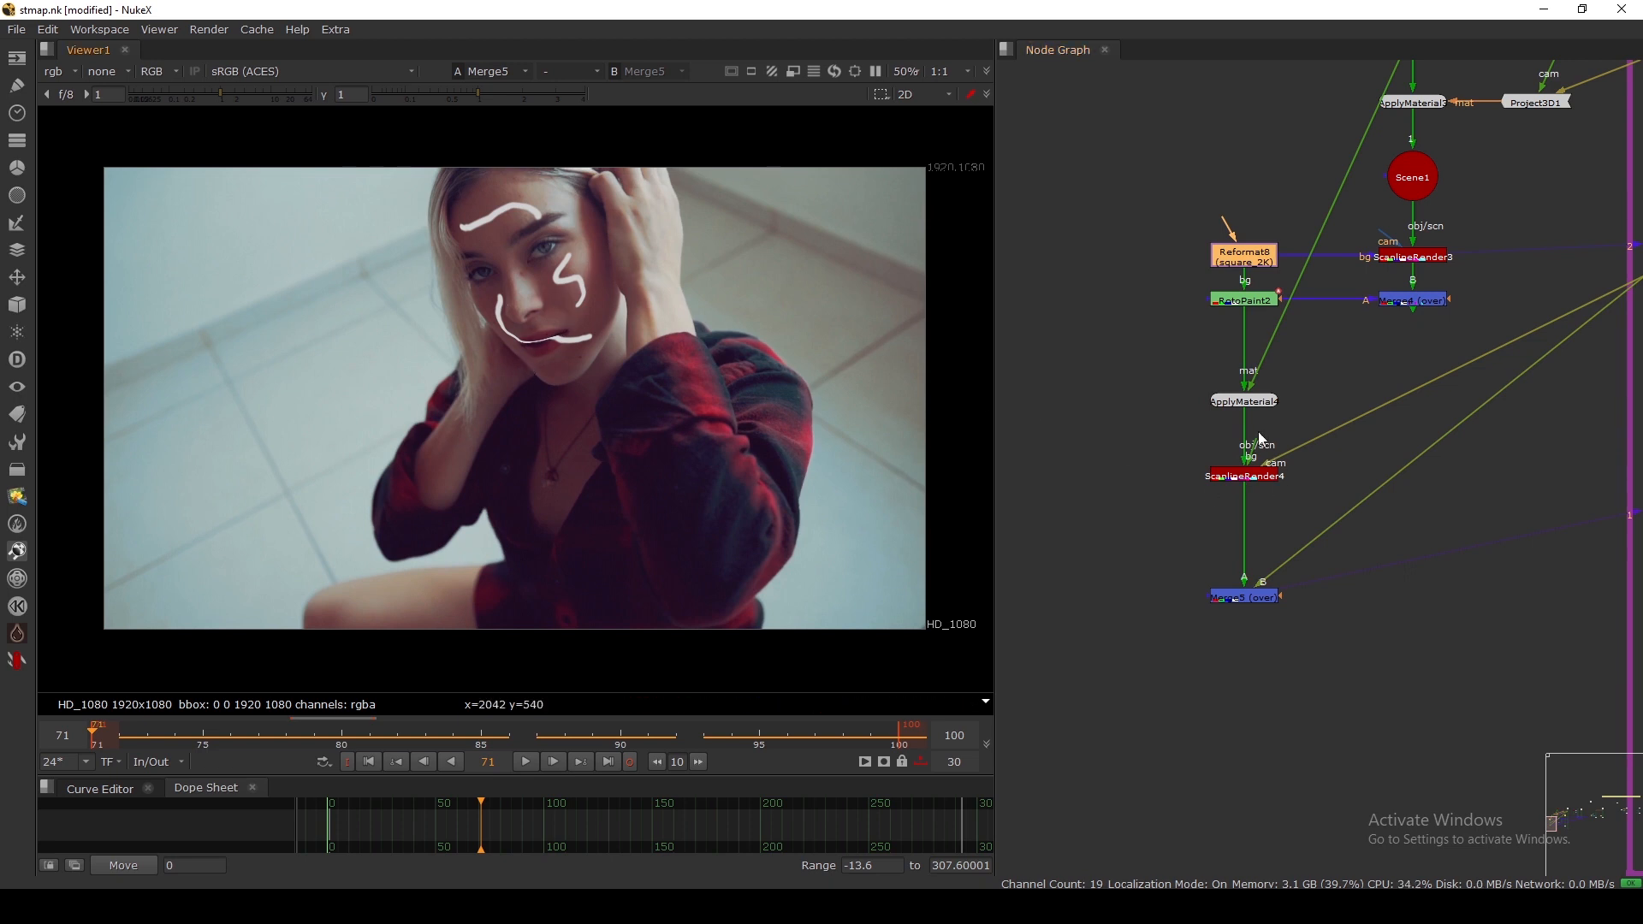
pyautogui.moveTo(1254, 402); pyautogui.dragTo(1255, 370)
pyautogui.press('1')
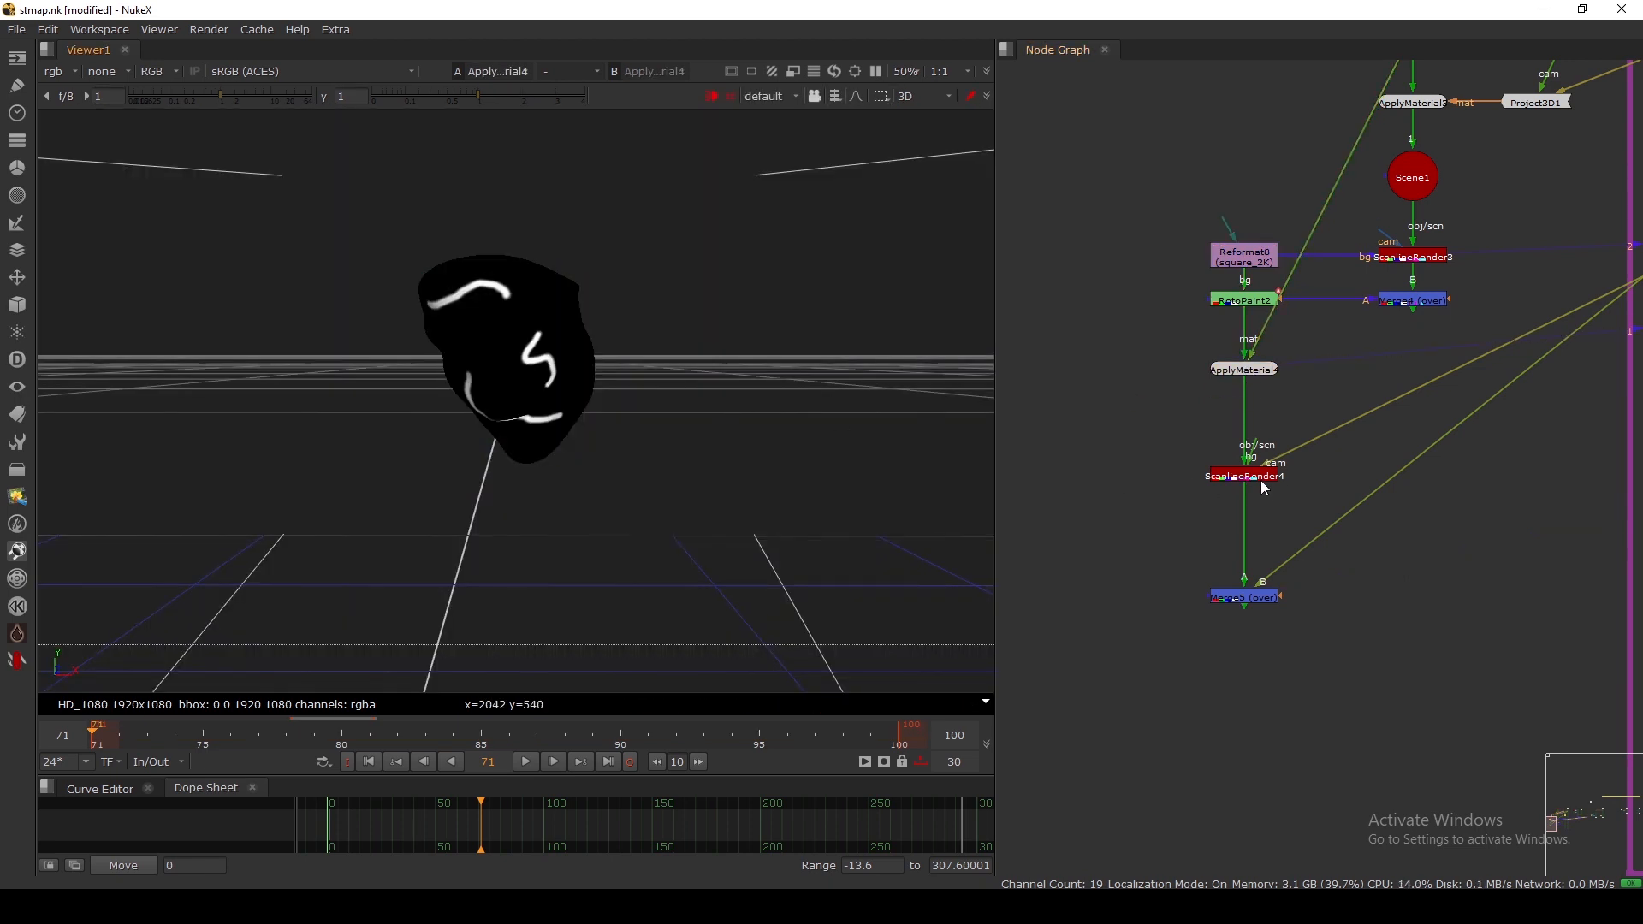
# Step: Duplicate ScanlineRender4 and place the unconnected copy in the empty area beside it
pyautogui.moveTo(1261, 476); pyautogui.dragTo(1259, 466)
pyautogui.scroll(-2, 1260, 465)
pyautogui.moveTo(1237, 465); pyautogui.dragTo(1327, 492, button='middle')
pyautogui.scroll(2, 1323, 490)
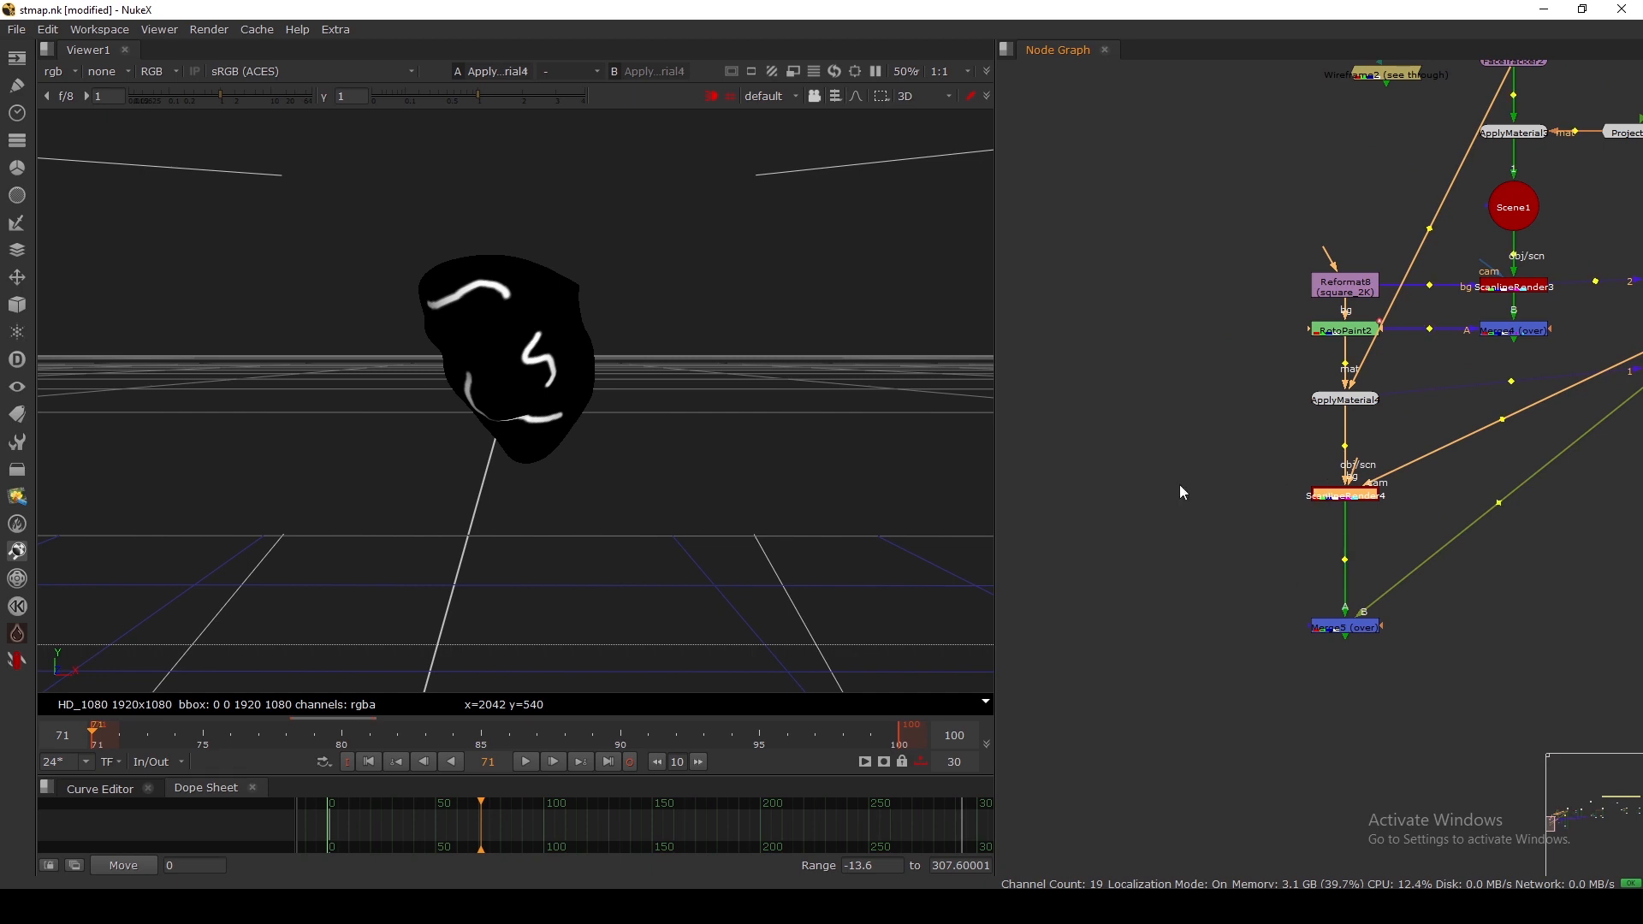
pyautogui.click(1172, 484)
pyautogui.scroll(2, 1173, 485)
pyautogui.hotkey('ctrl', 'v')
pyautogui.click(1298, 481)
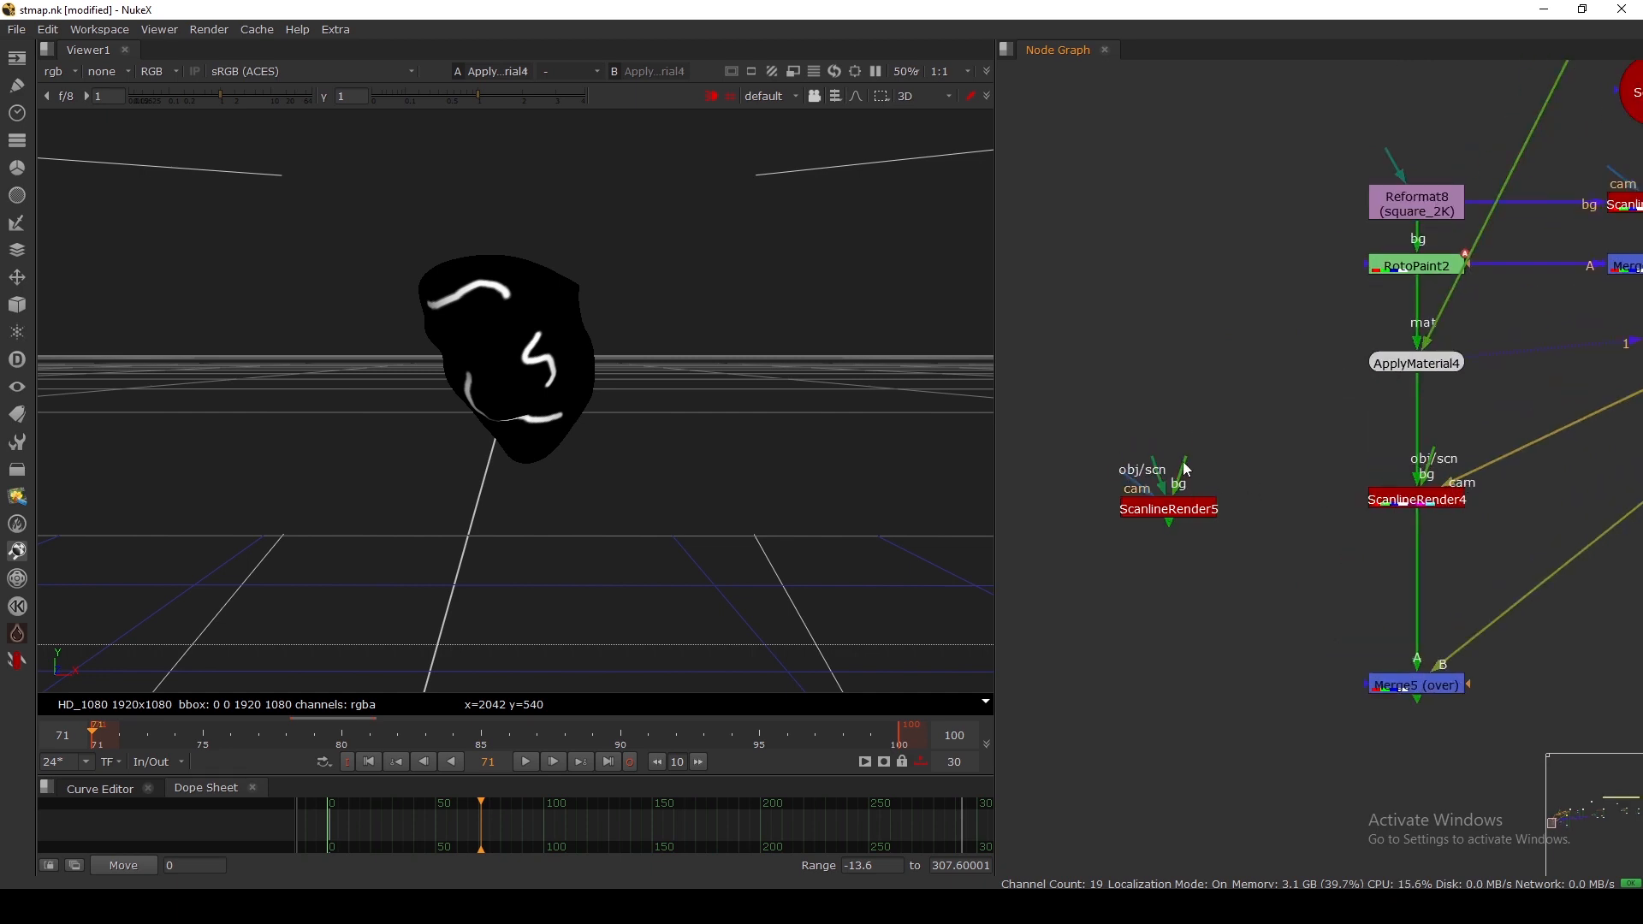
# Step: Connect the duplicated ScanlineRender's obj/scn input directly to FaceTracker2
pyautogui.moveTo(1189, 471); pyautogui.dragTo(1403, 366)
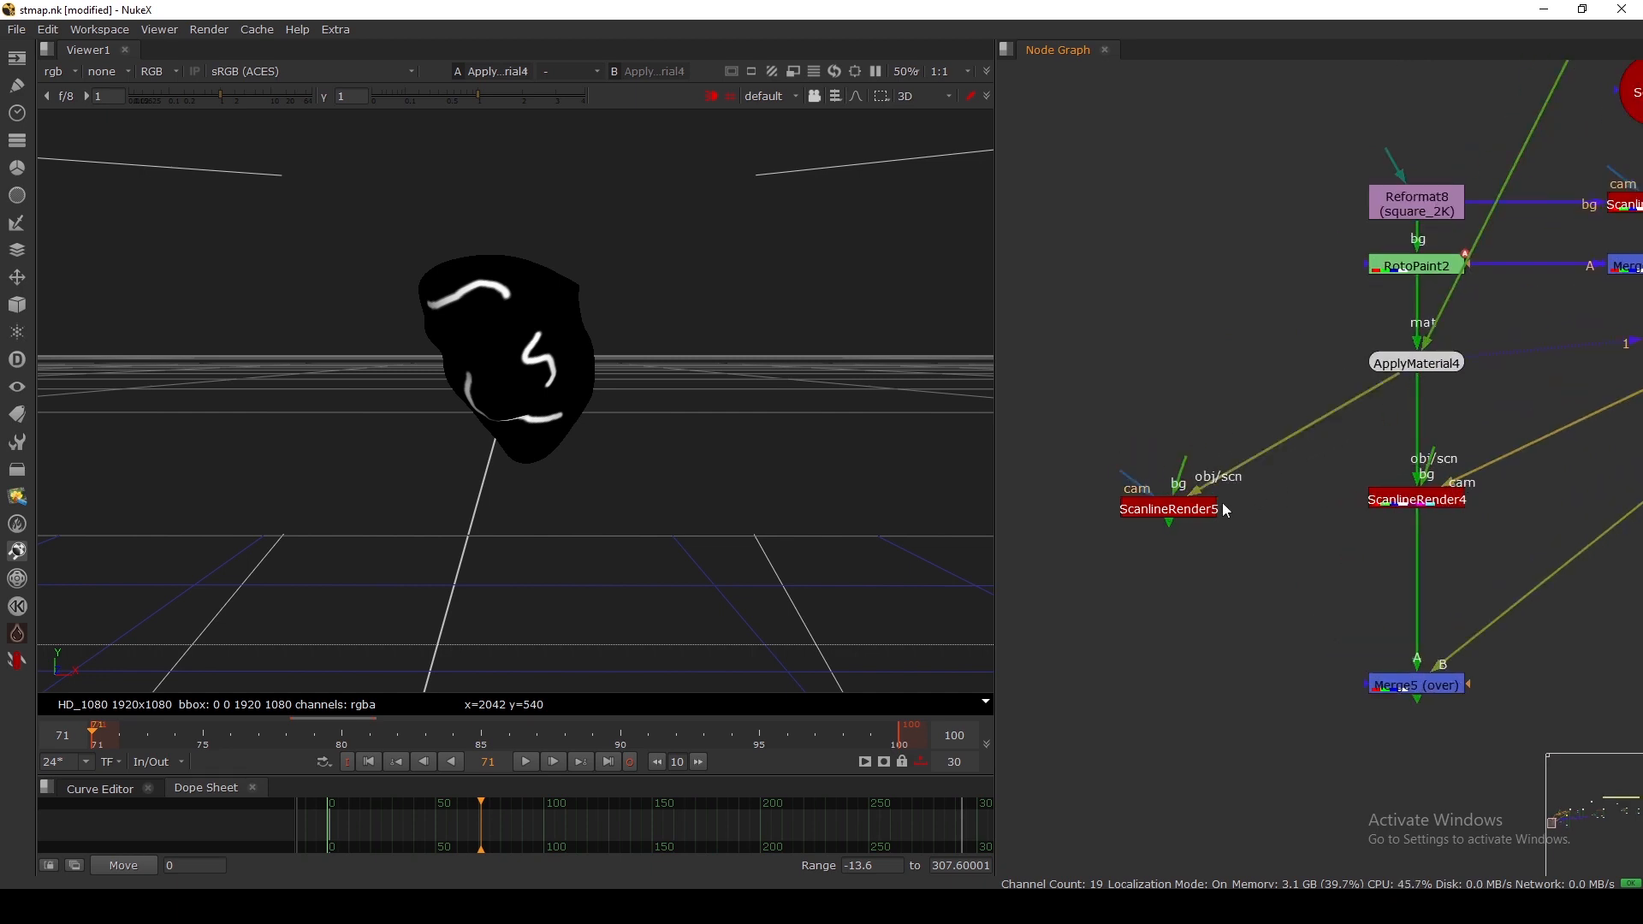
pyautogui.moveTo(1203, 509); pyautogui.dragTo(1205, 521)
pyautogui.scroll(-3, 1350, 409)
pyautogui.moveTo(1350, 409); pyautogui.dragTo(1342, 450, button='middle')
pyautogui.moveTo(1341, 450); pyautogui.dragTo(1519, 139)
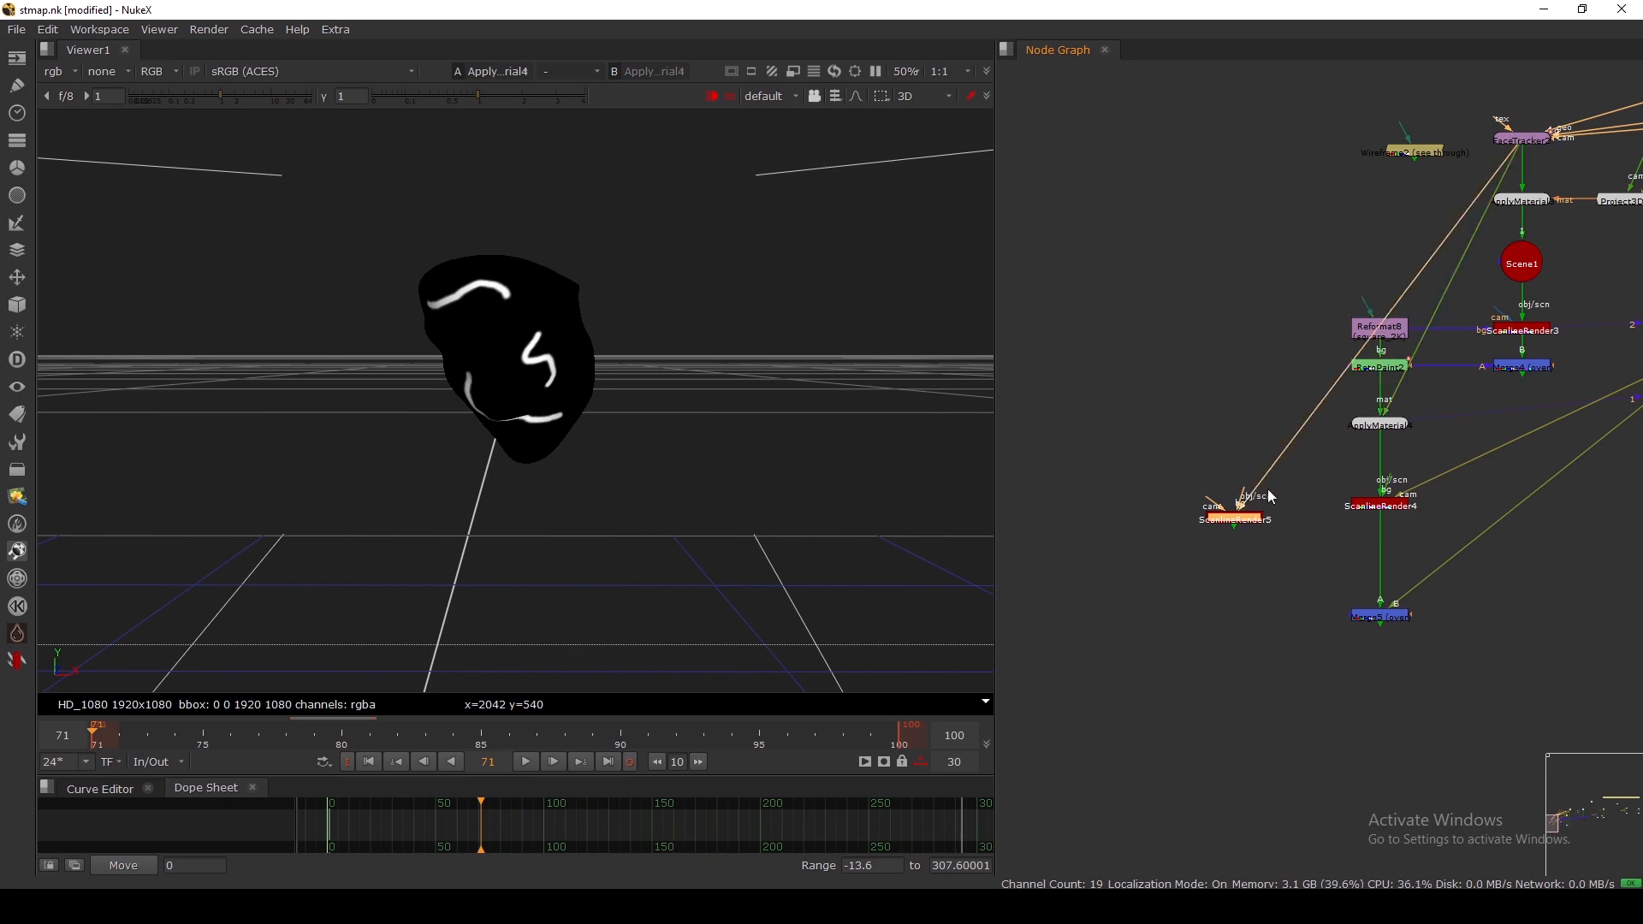
# Step: Connect ScanlineRender5's cam input to the Camera1 branch
pyautogui.scroll(-5, 1238, 494)
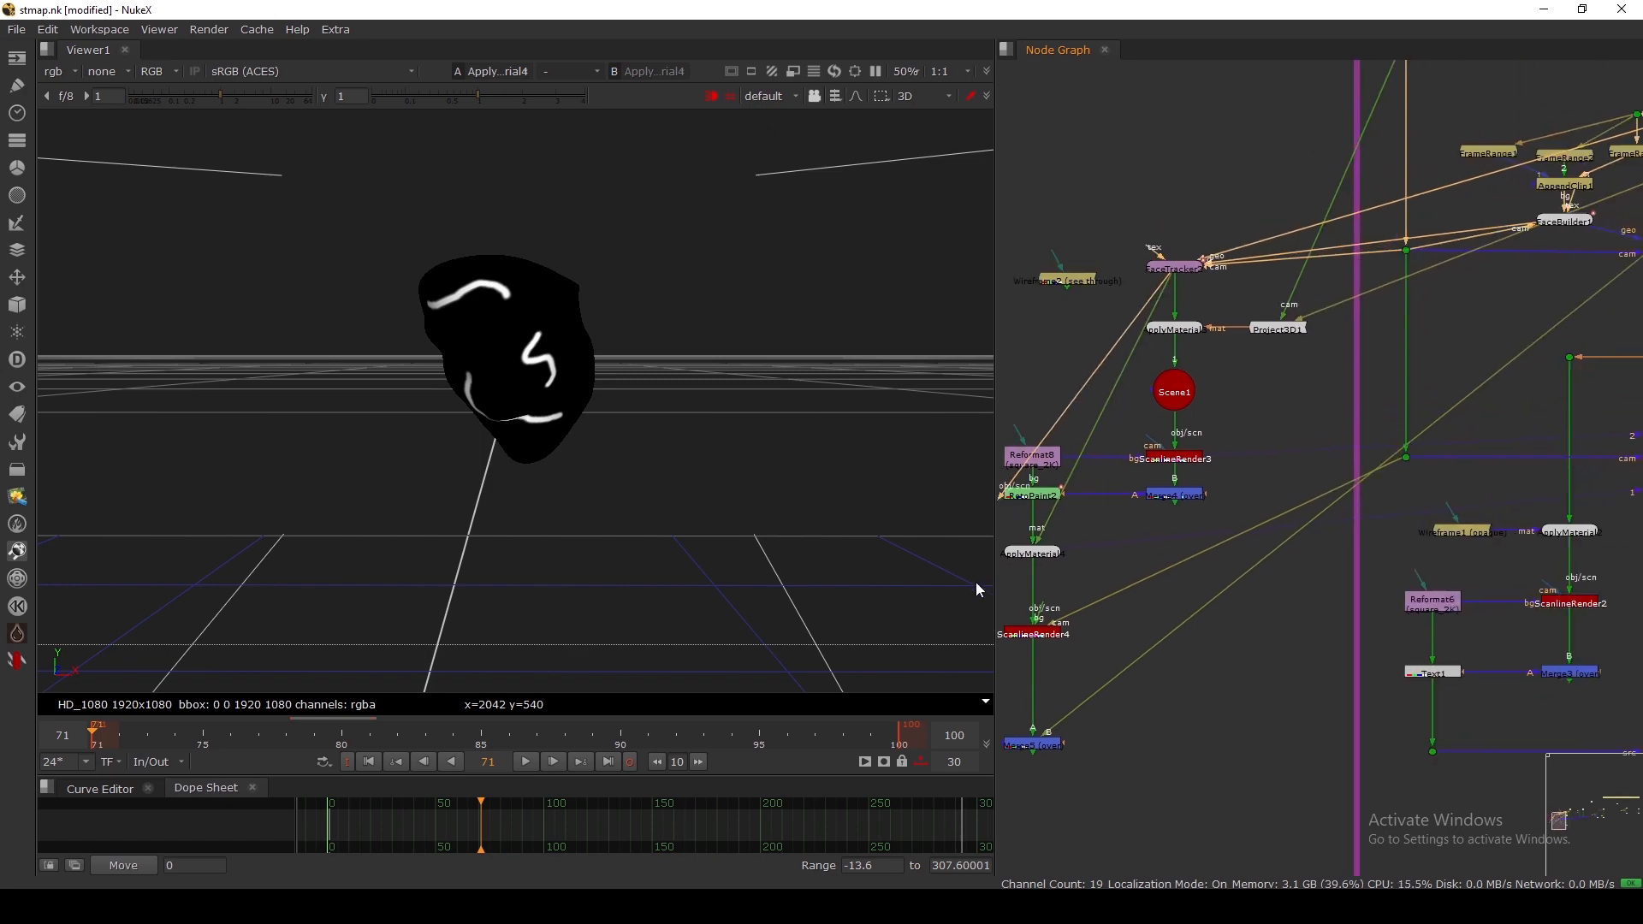
pyautogui.scroll(5, 1318, 475)
pyautogui.moveTo(1273, 492); pyautogui.dragTo(1387, 429)
pyautogui.scroll(-4, 1387, 429)
pyautogui.scroll(3, 1231, 495)
pyautogui.scroll(4, 1224, 488)
pyautogui.moveTo(1184, 513); pyautogui.dragTo(1347, 460, button='middle')
pyautogui.scroll(-3, 1342, 456)
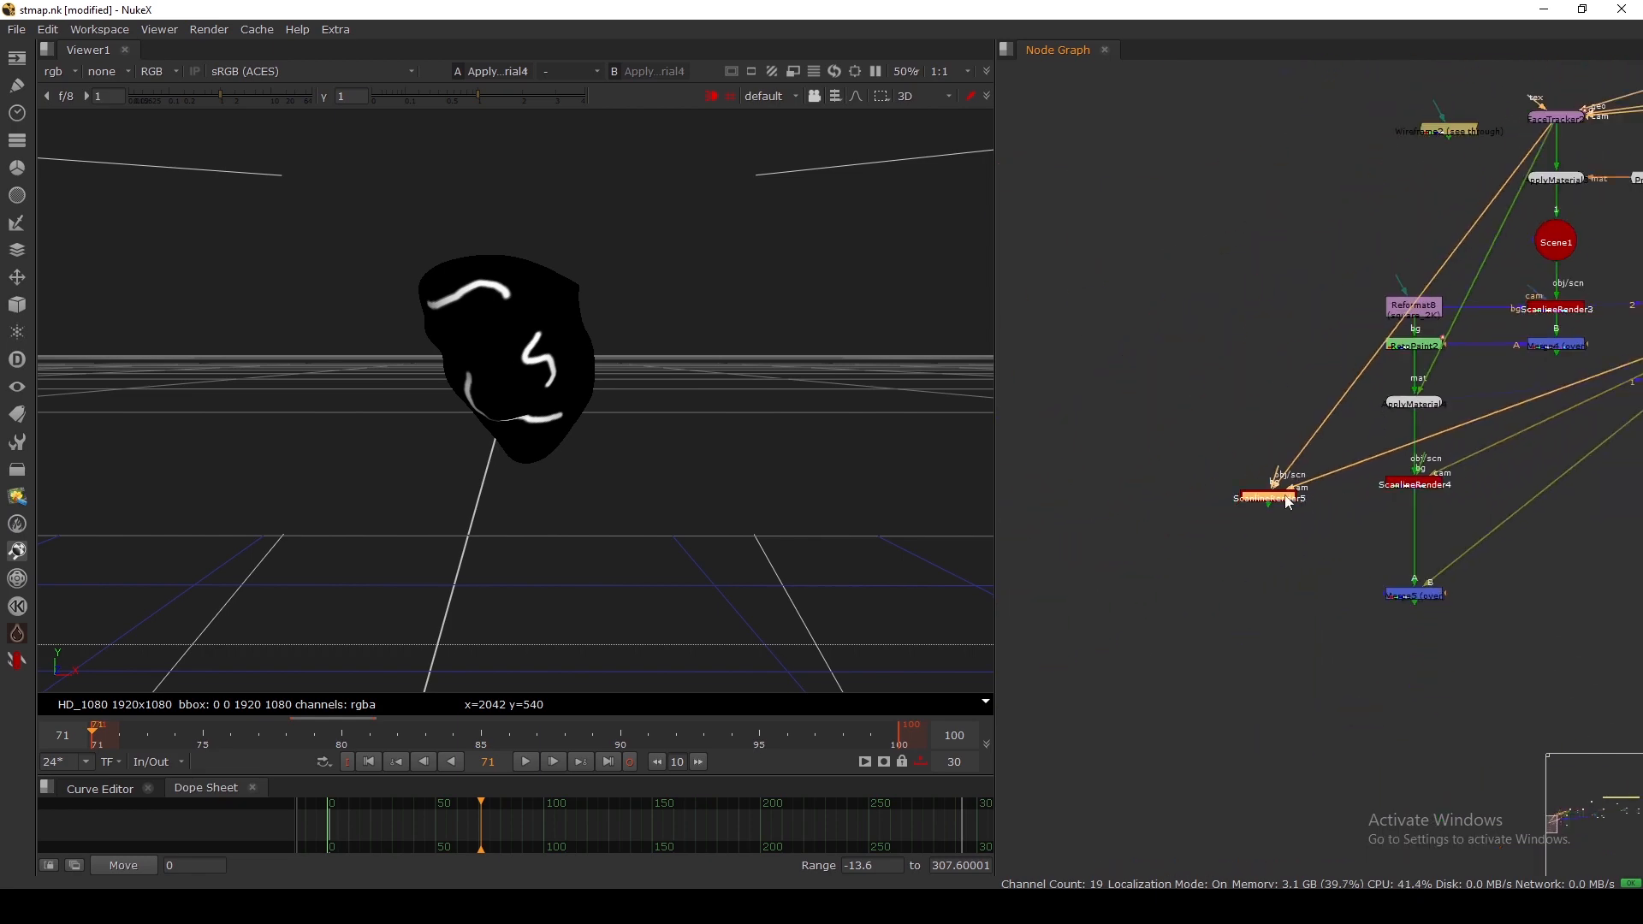
# Step: Move ScanlineRender5 farther away from the painted-texture branch and view its render
pyautogui.moveTo(1286, 494); pyautogui.dragTo(1189, 490)
pyautogui.press('1')
pyautogui.press('Tab')
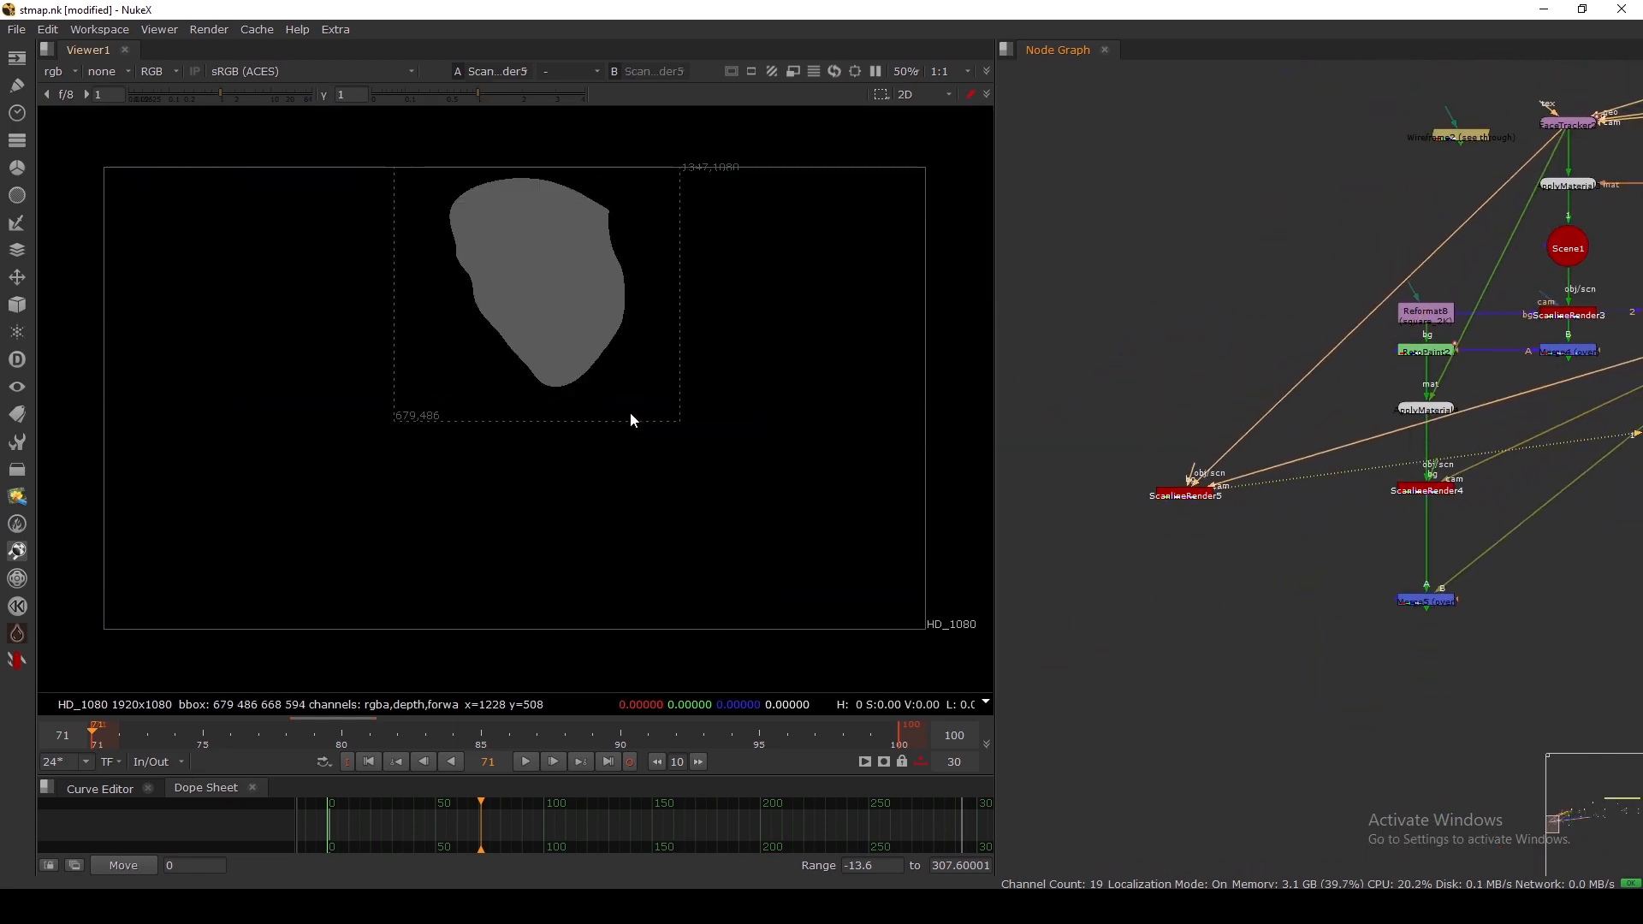
pyautogui.press('Tab')
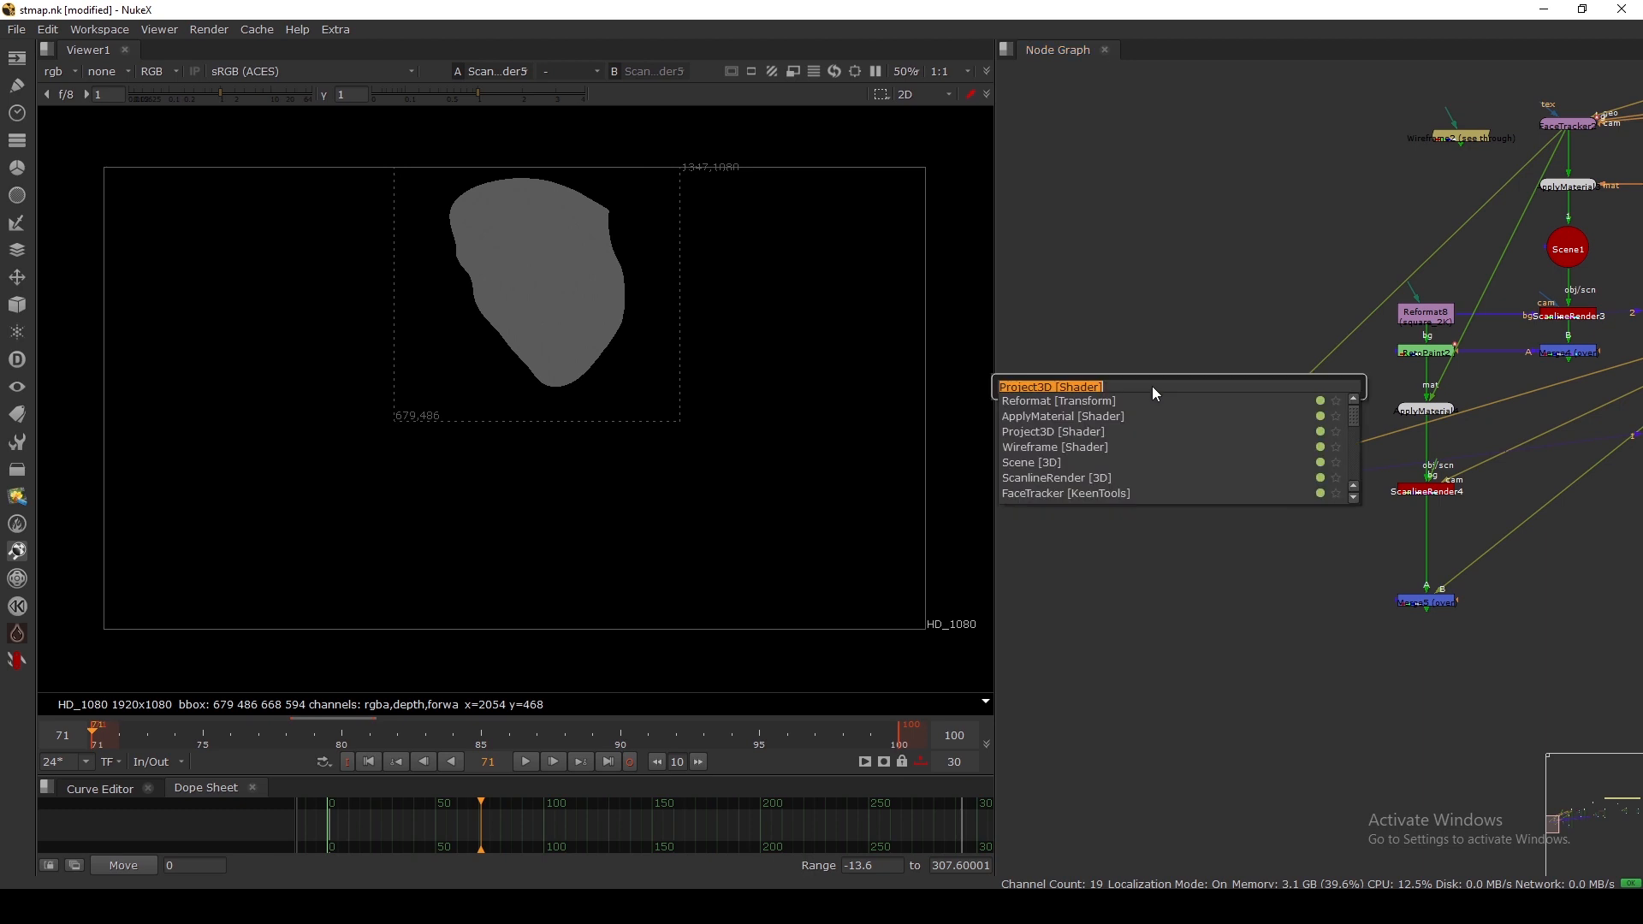
pyautogui.click(1158, 325)
pyautogui.scroll(2, 1192, 504)
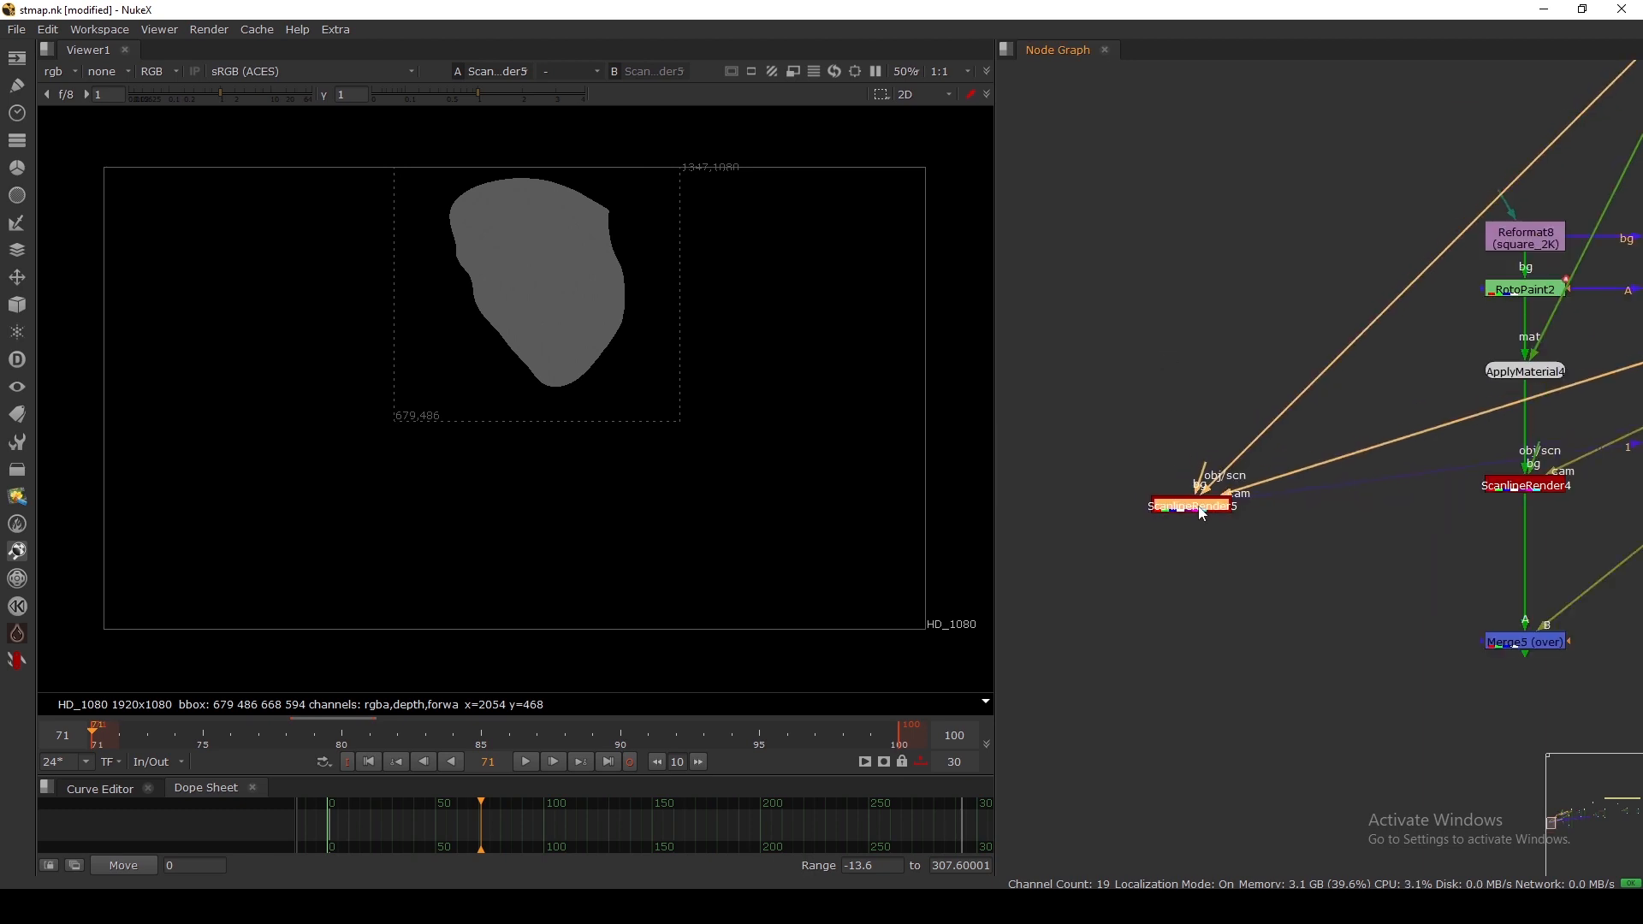
# Step: Enable output vectors in ScanlineRender5's shader settings and assign the surface point to a new layer named p
pyautogui.doubleClick(1156, 504)
pyautogui.moveTo(737, 391); pyautogui.dragTo(821, 337)
pyautogui.click(827, 394)
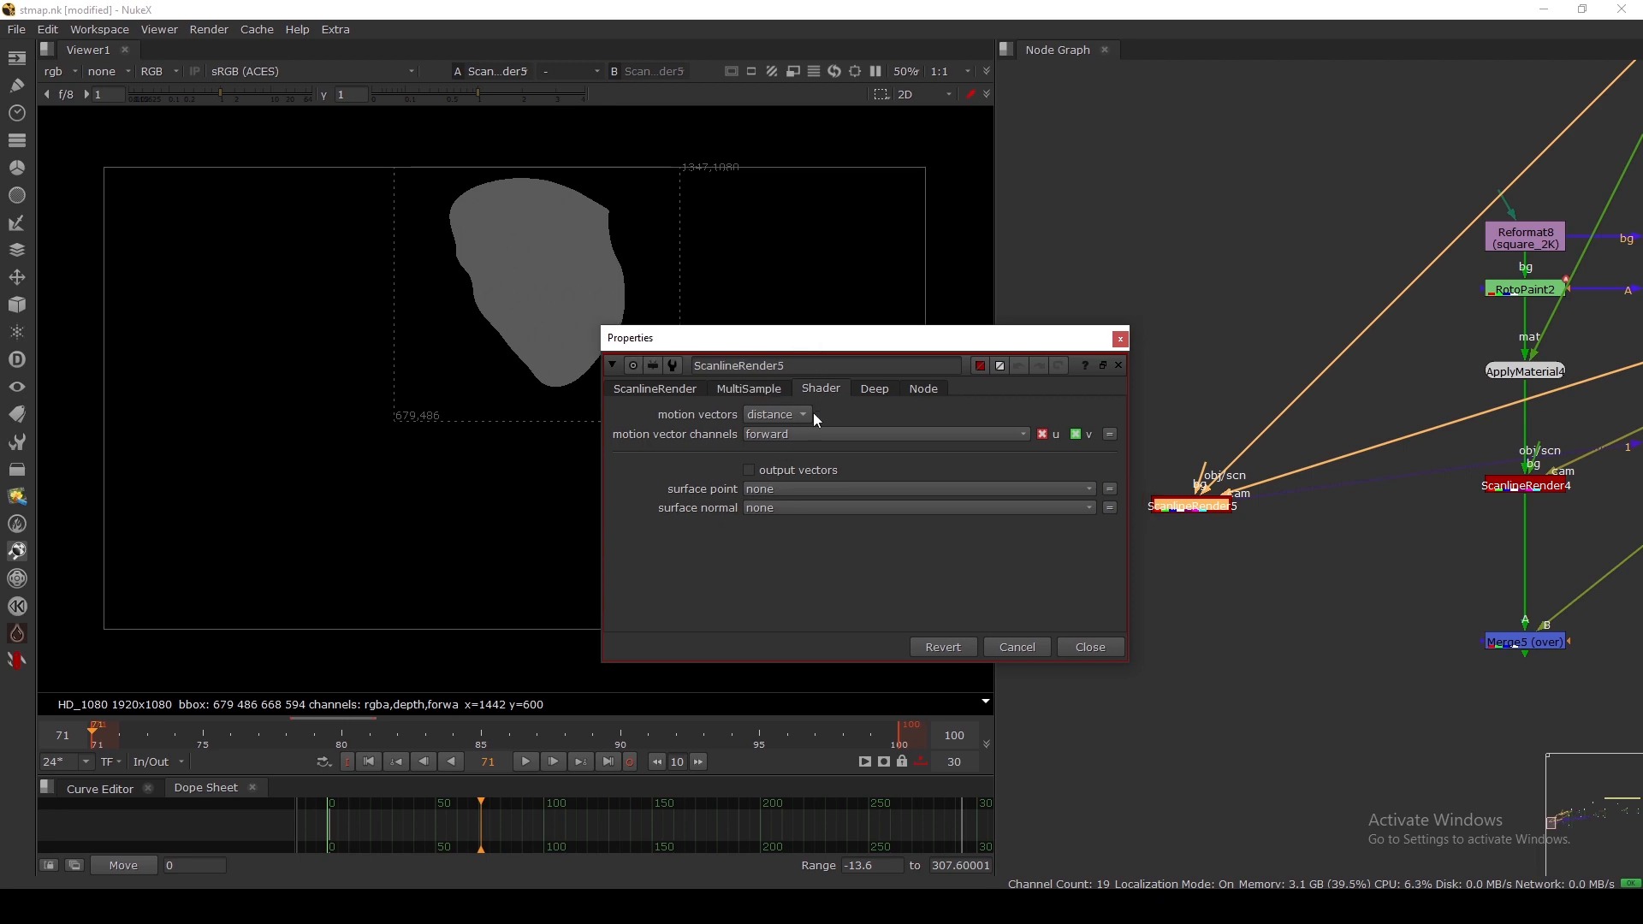
pyautogui.click(789, 470)
pyautogui.click(785, 487)
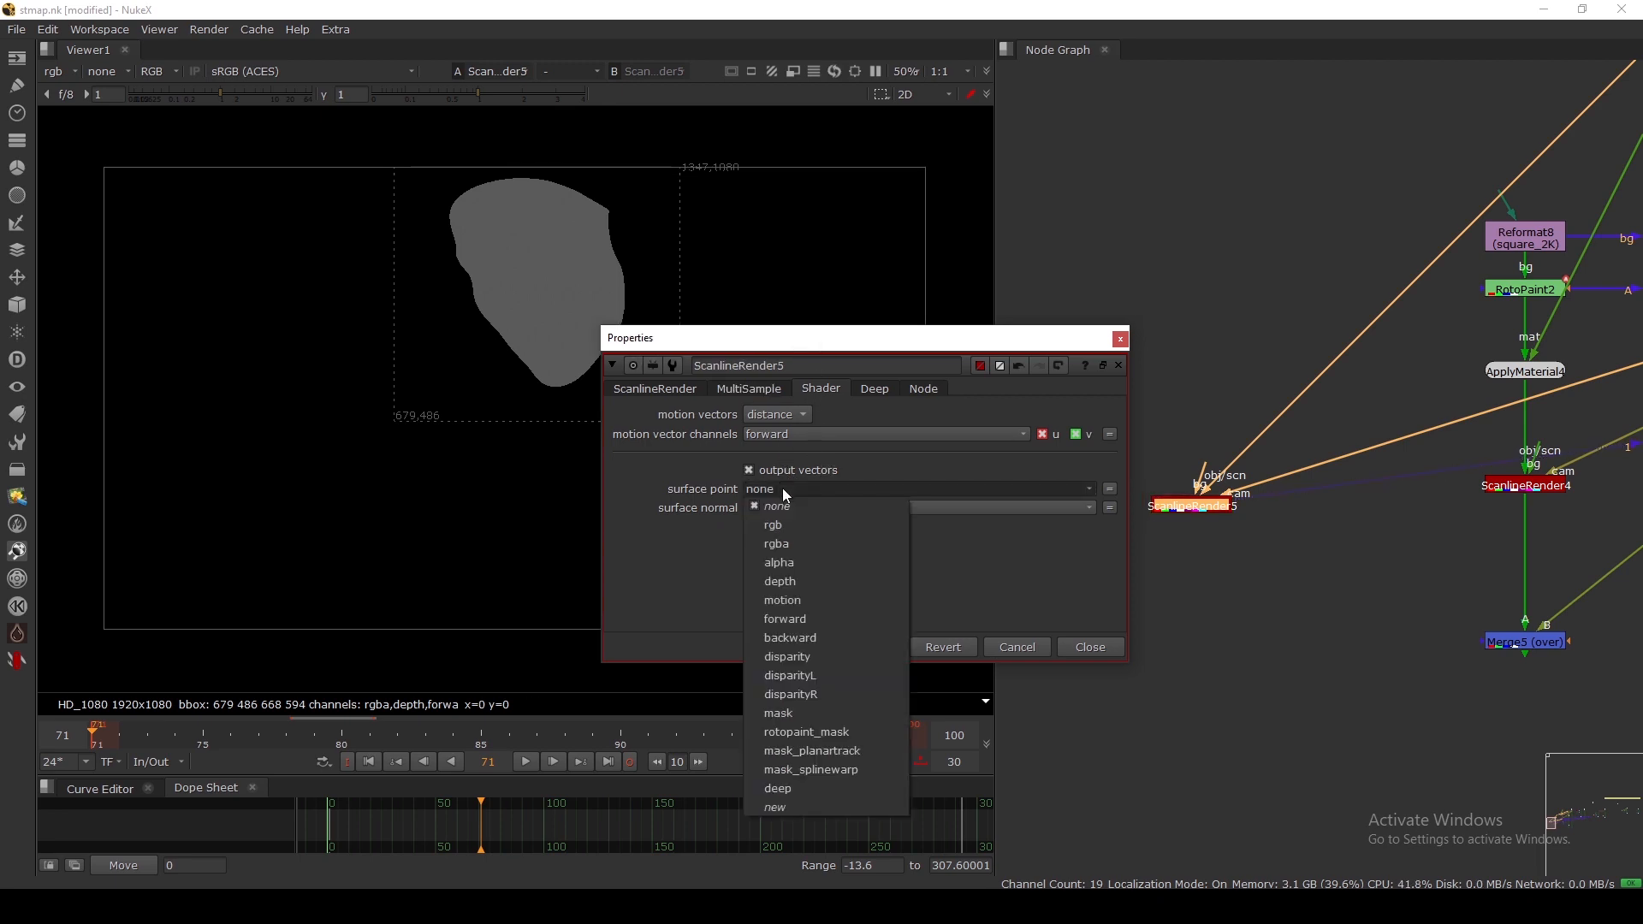
pyautogui.click(774, 807)
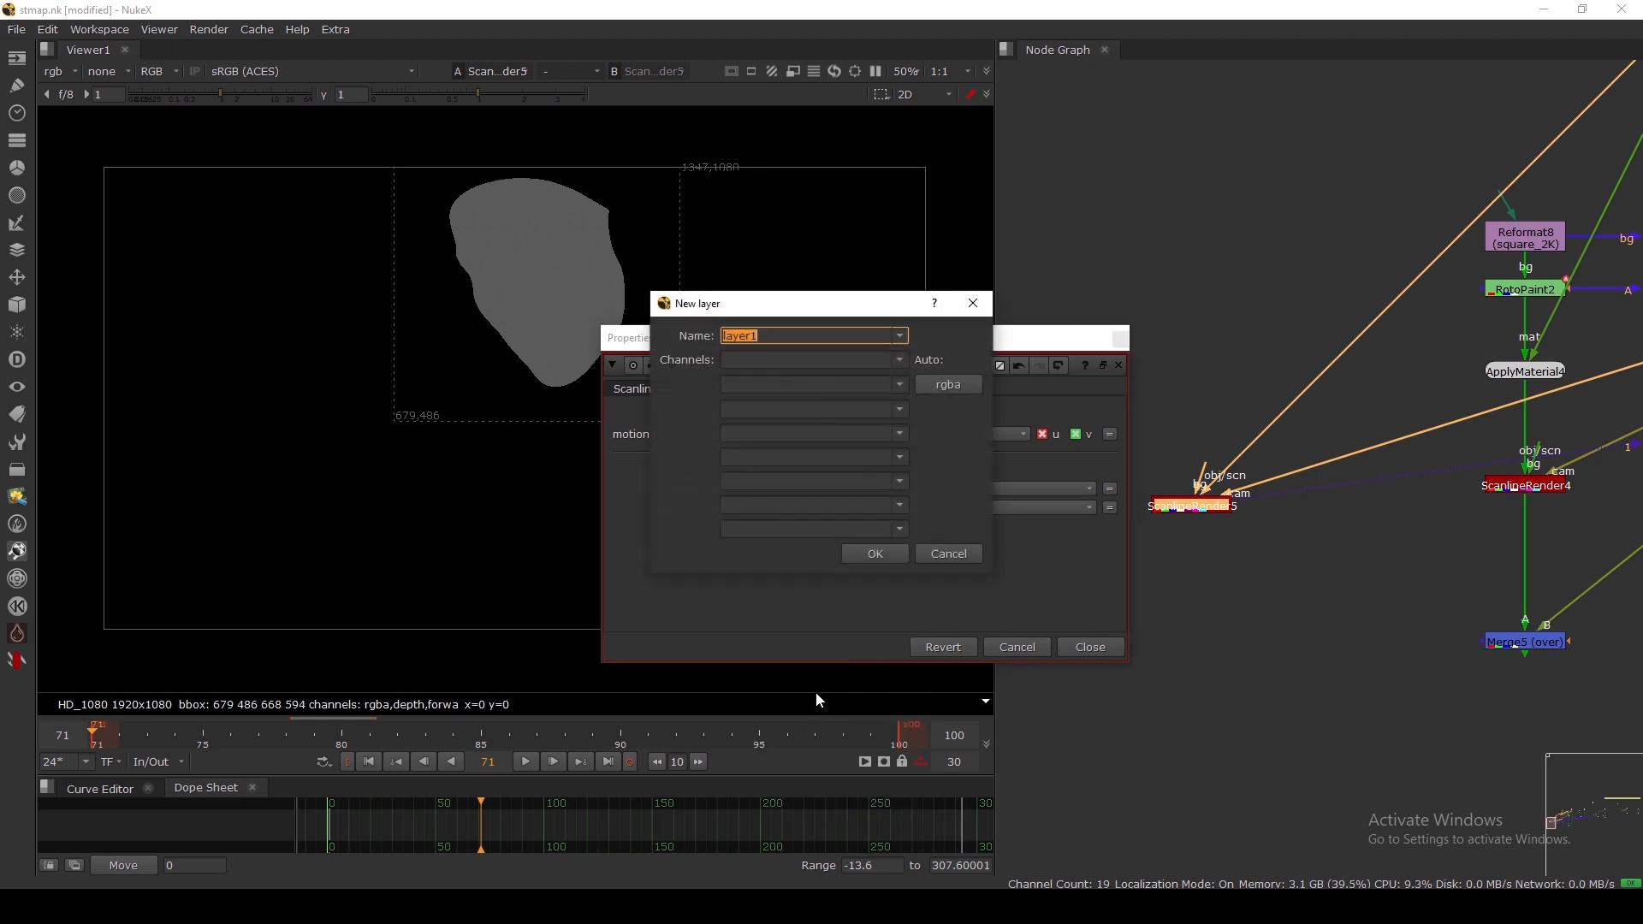
pyautogui.write('p')
pyautogui.click(864, 553)
# Step: Assign ScanlineRender5's surface normal to a new layer named nN
pyautogui.click(773, 508)
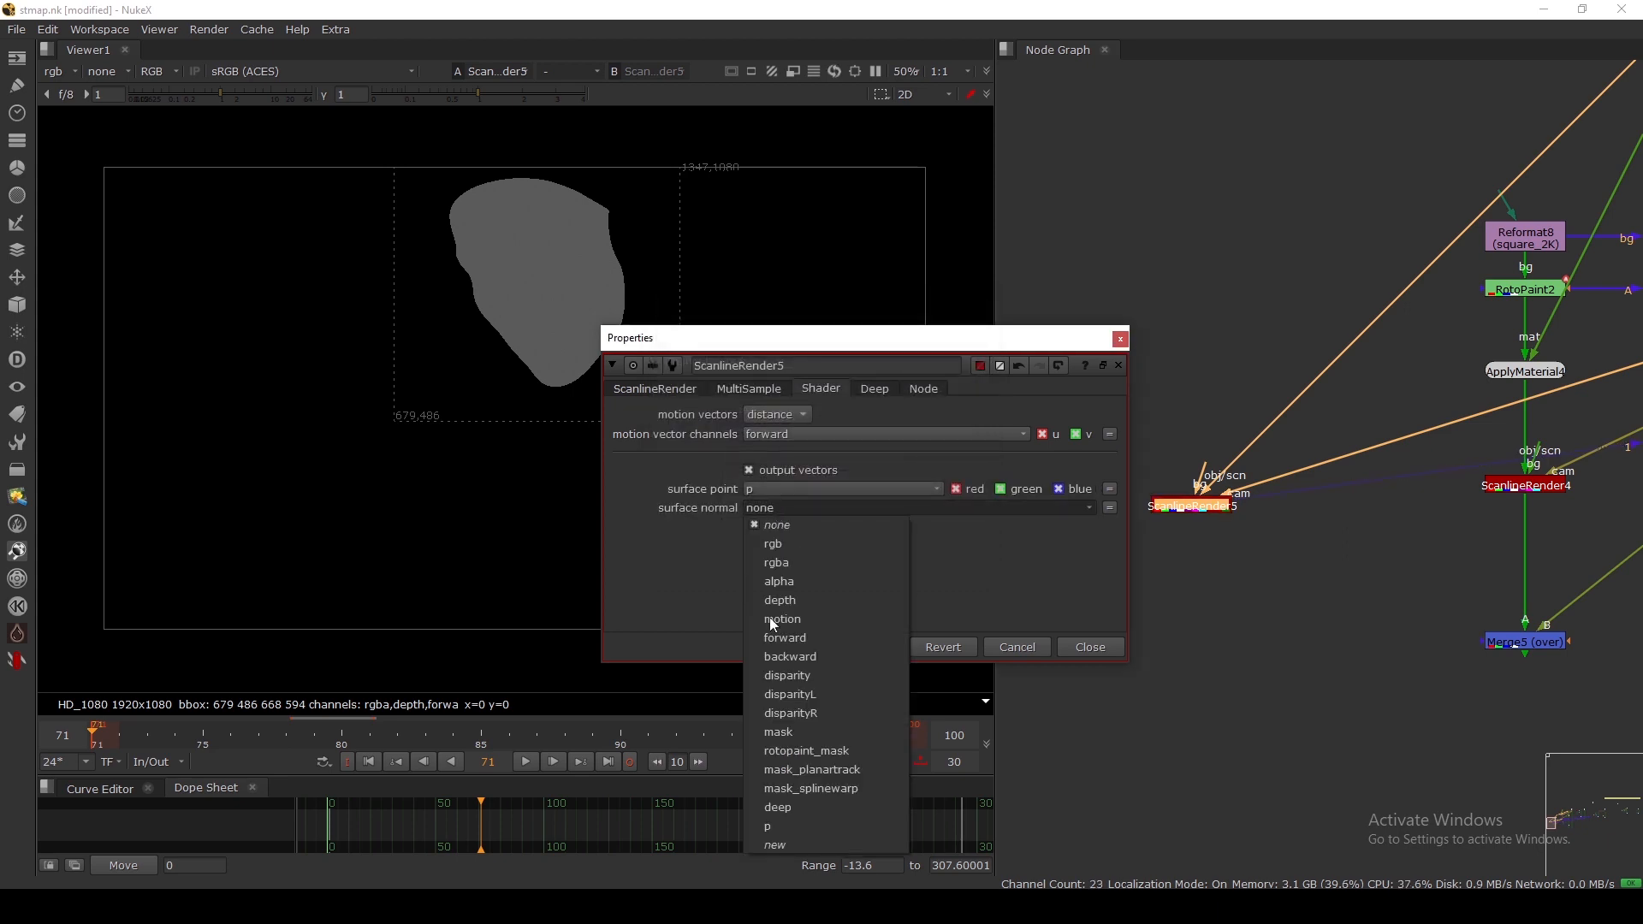
pyautogui.click(783, 842)
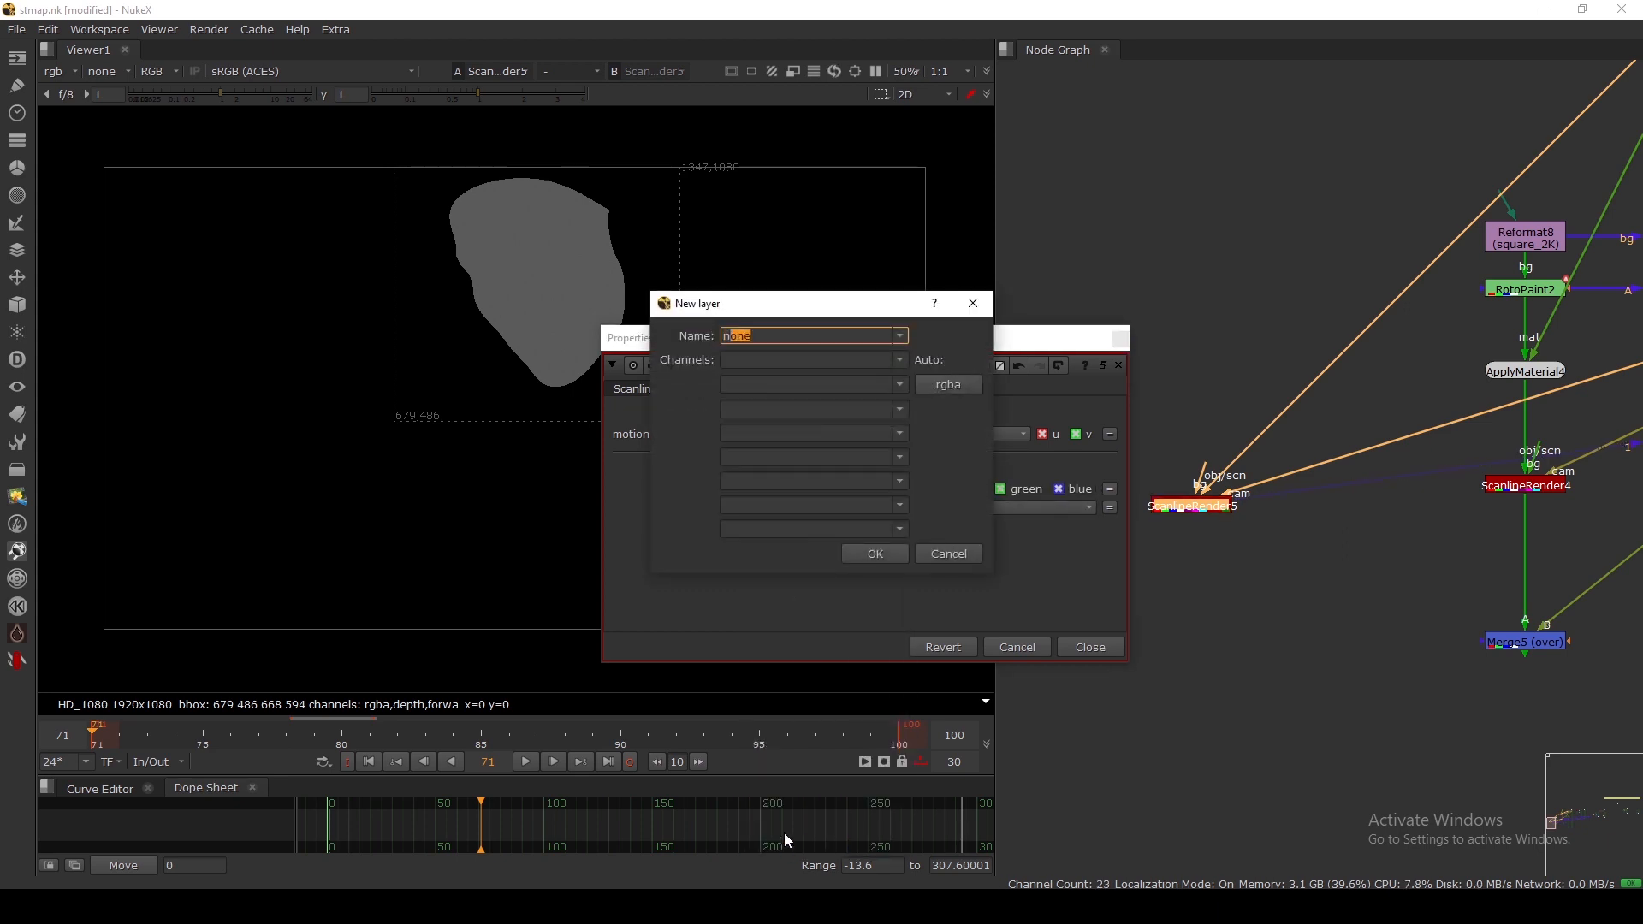
pyautogui.write('nN')
pyautogui.press('Return')
# Step: Check the nN and p layers of ScanlineRender5 in the viewer, and return the display to rgba
pyautogui.click(56, 72)
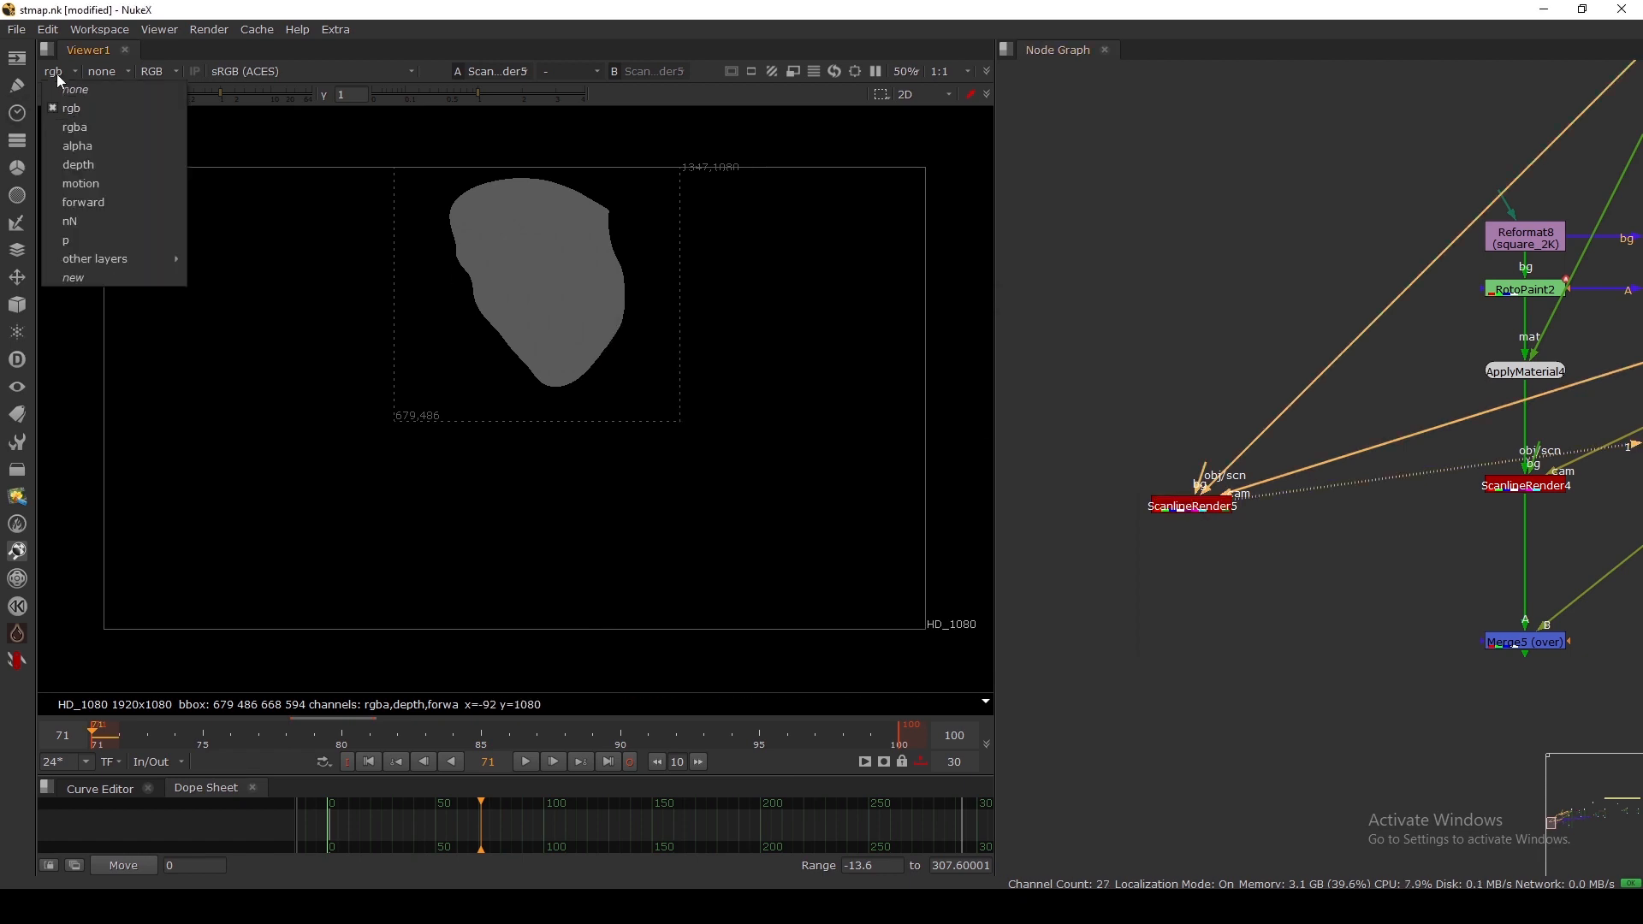
pyautogui.click(77, 220)
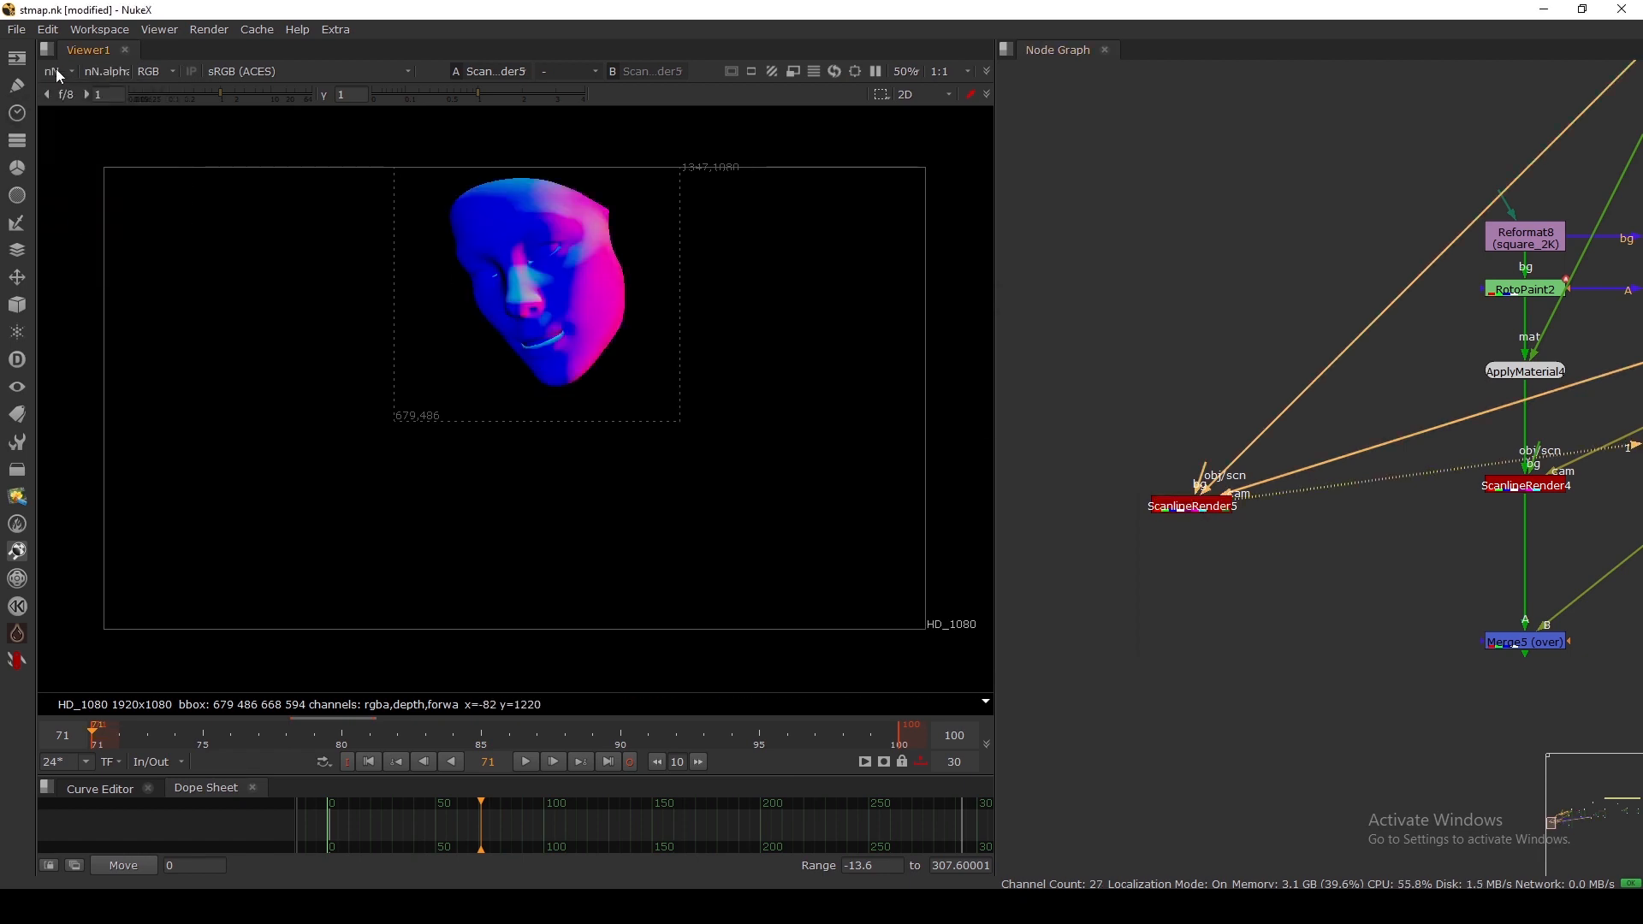
pyautogui.click(55, 69)
pyautogui.click(67, 222)
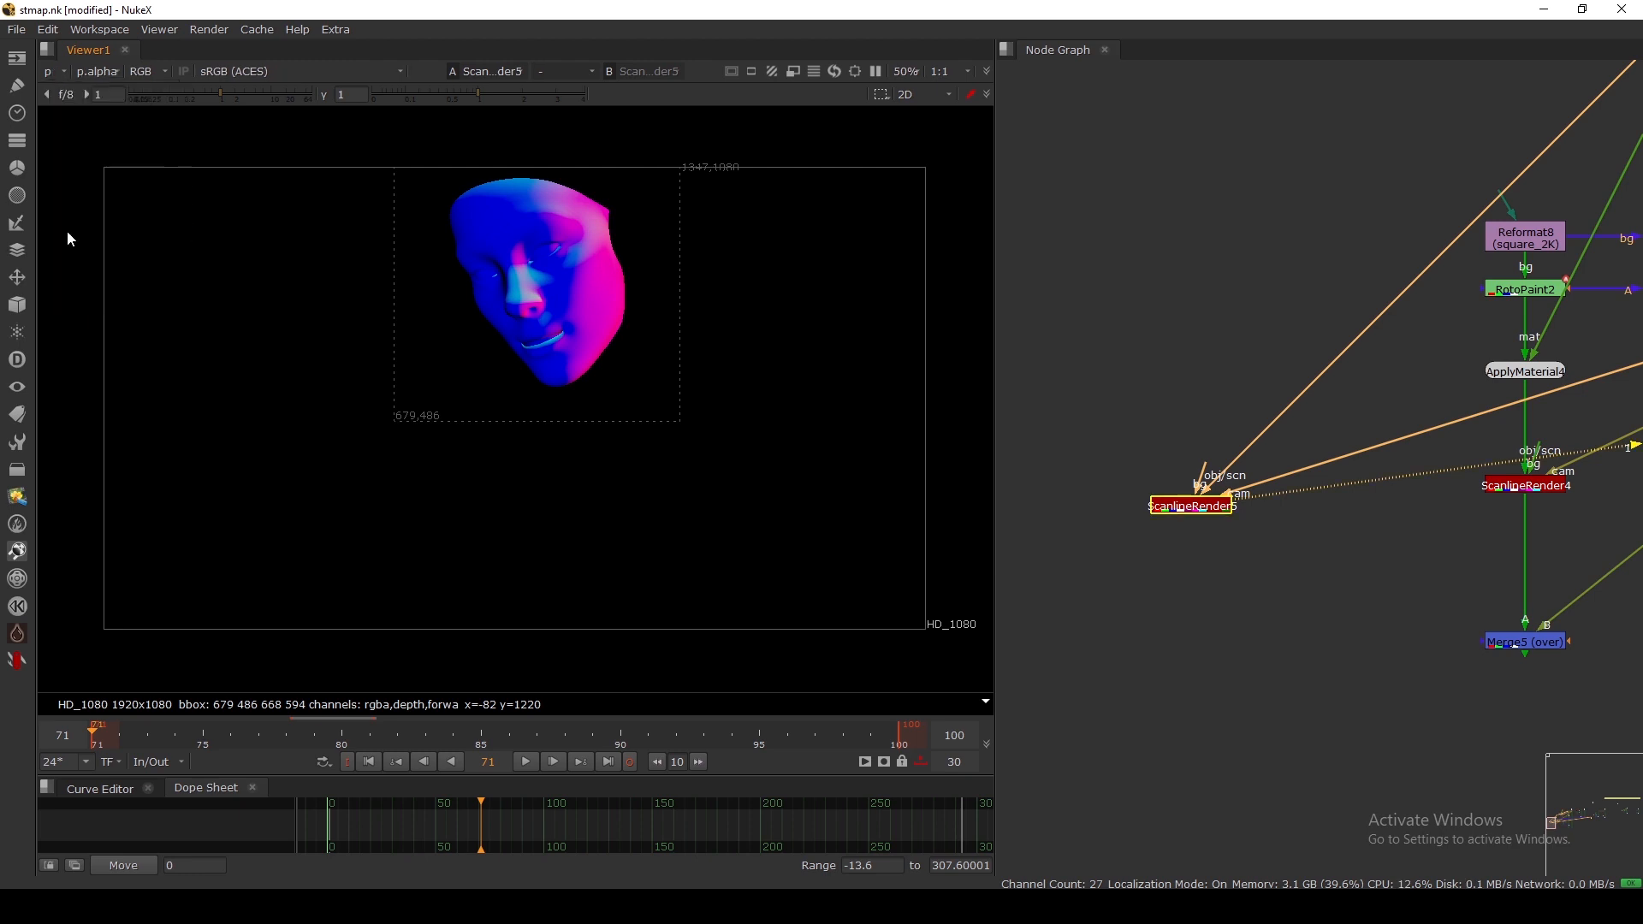
pyautogui.click(53, 74)
pyautogui.click(55, 143)
# Step: Add a Shuffle node below ScanlineRender5 and set its input layer to nN
pyautogui.moveTo(1200, 523); pyautogui.dragTo(1152, 510, button='middle')
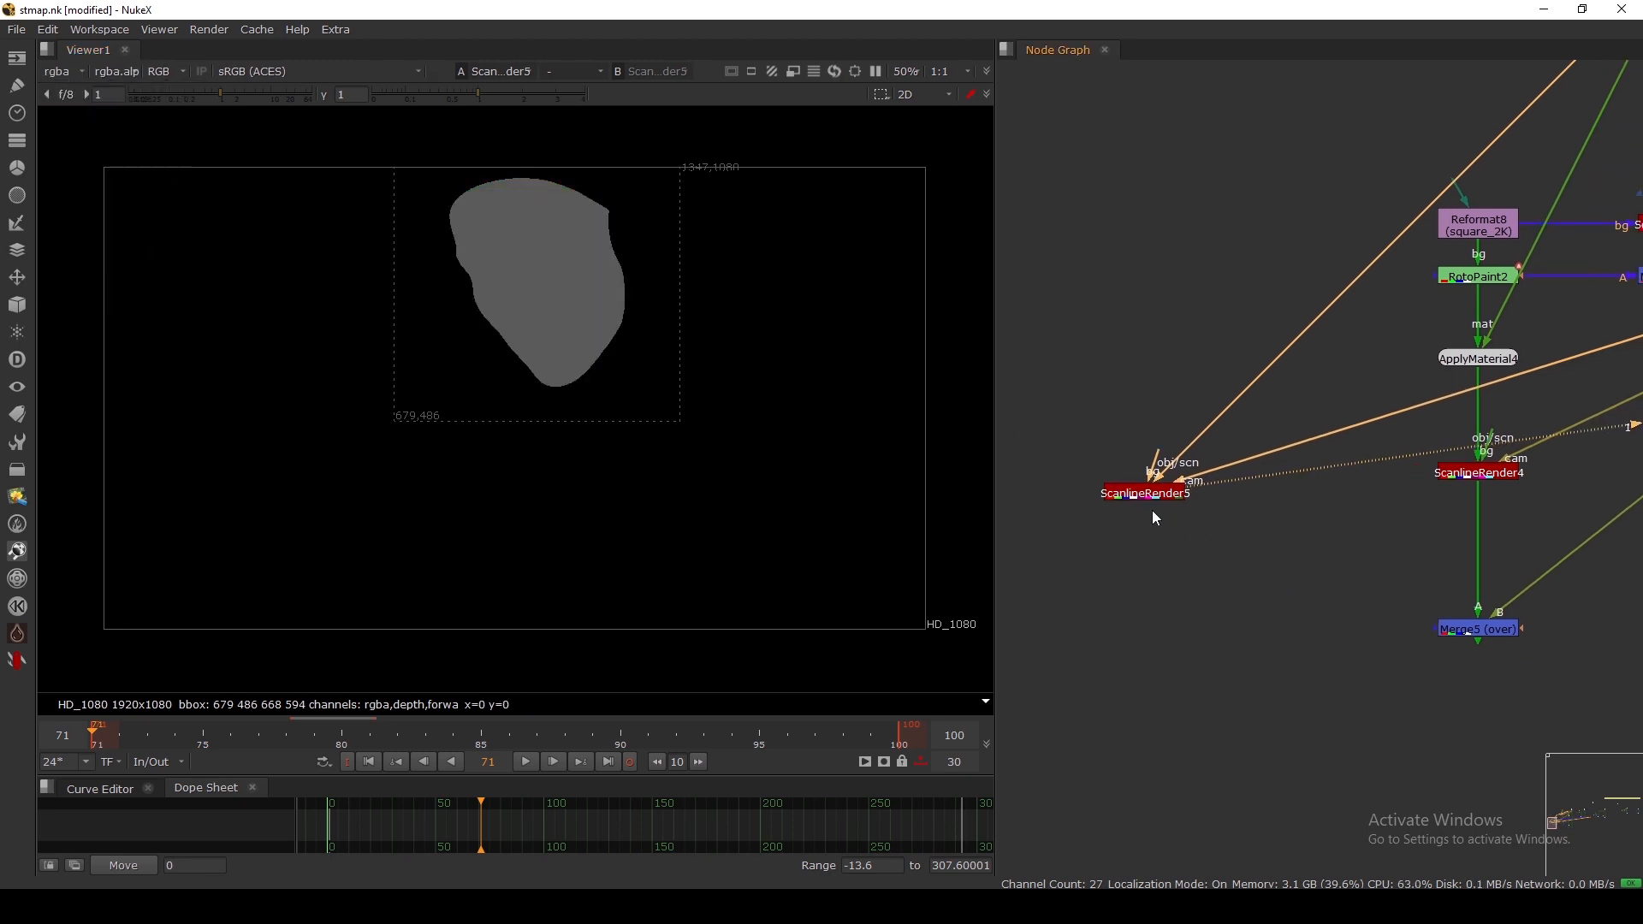
pyautogui.moveTo(1149, 500); pyautogui.dragTo(1140, 492)
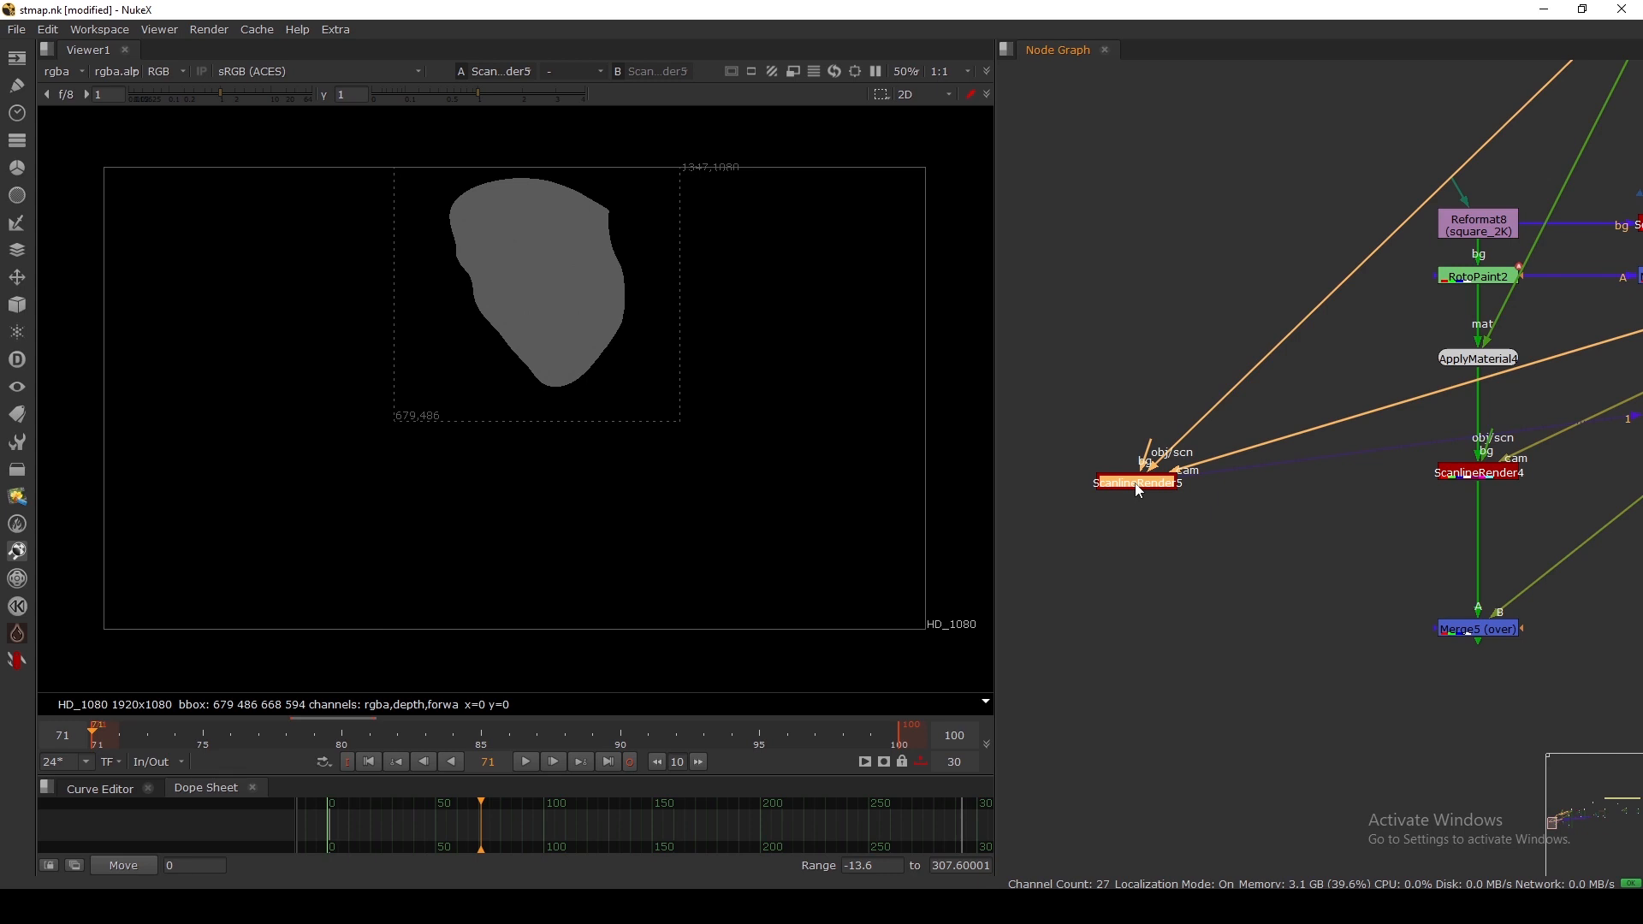
pyautogui.press('Tab')
pyautogui.write('shuffle')
pyautogui.press('Return')
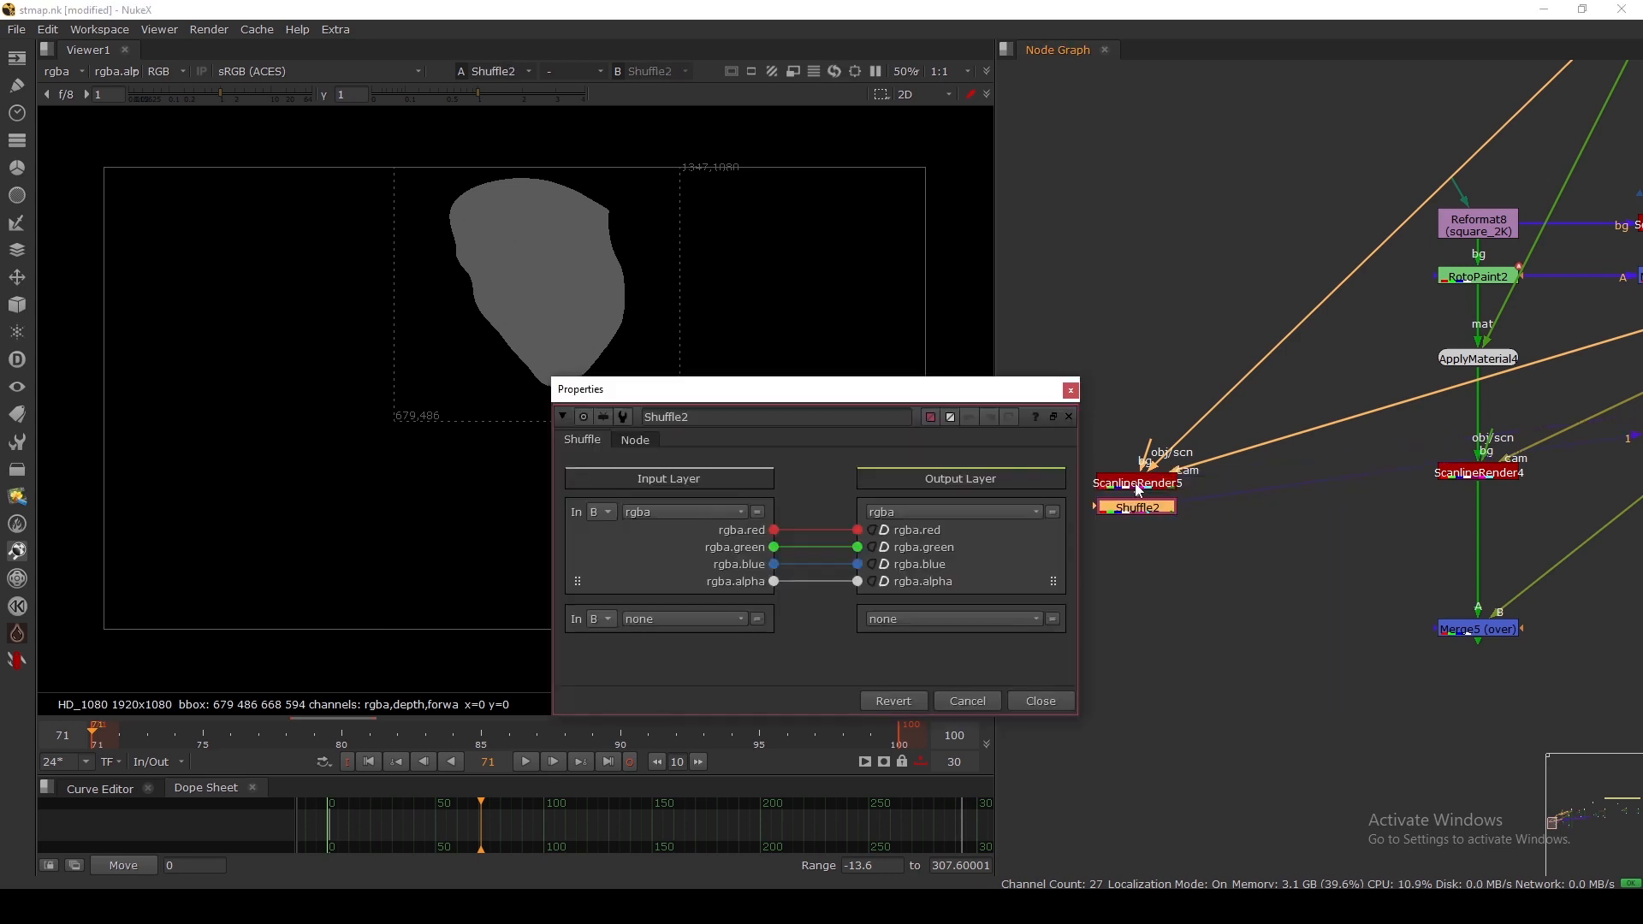
pyautogui.click(741, 513)
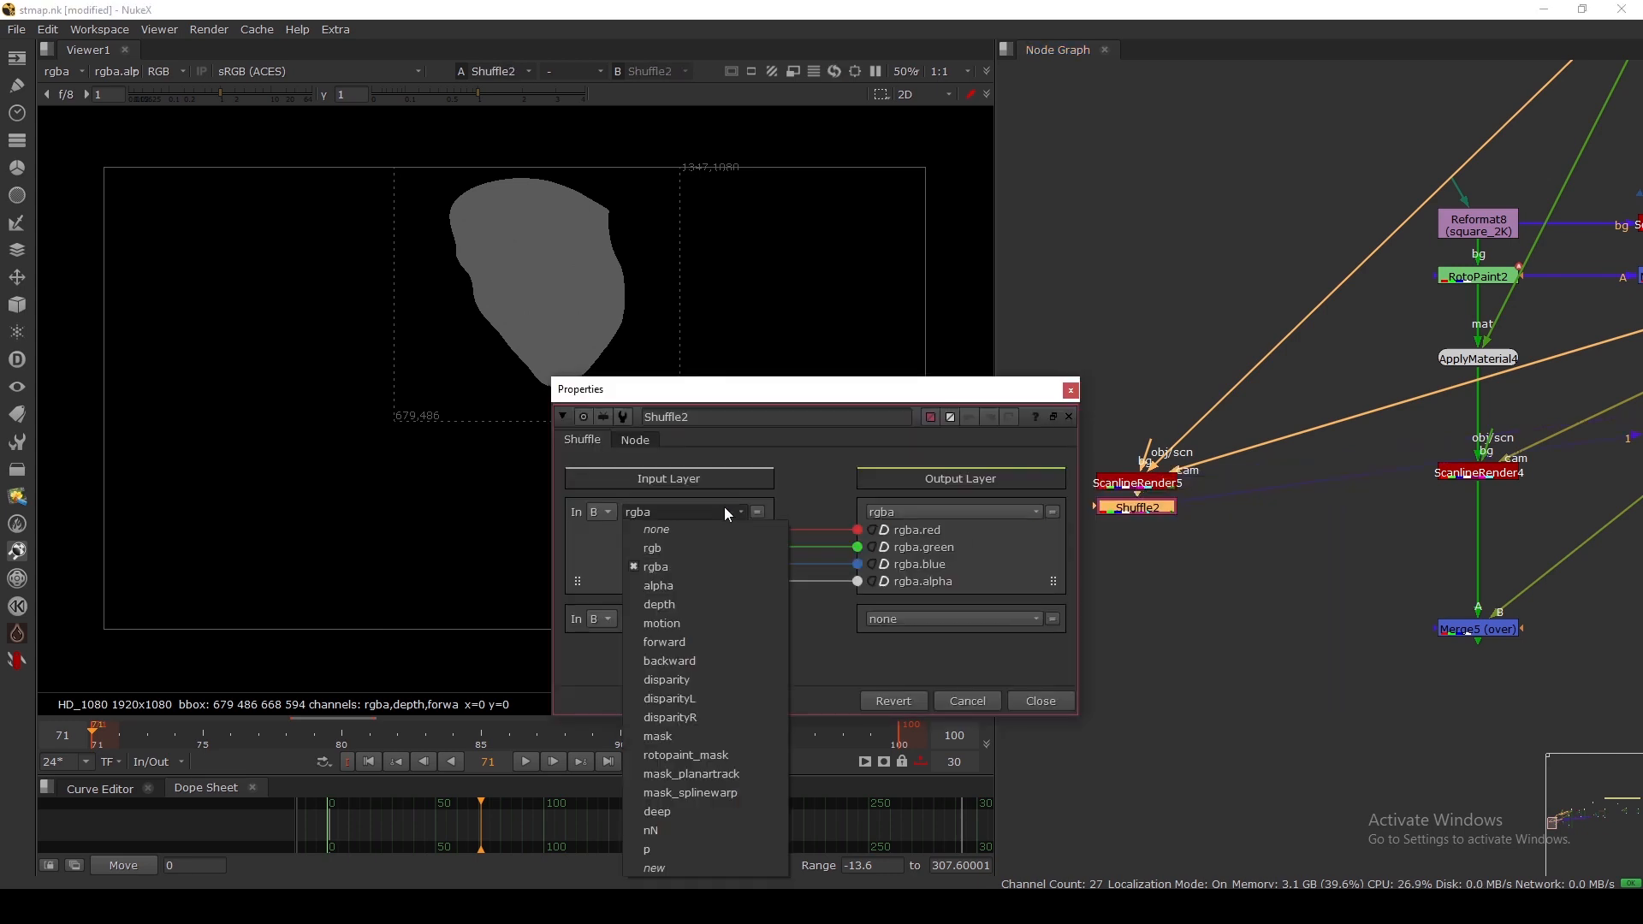
pyautogui.click(655, 817)
pyautogui.click(1041, 702)
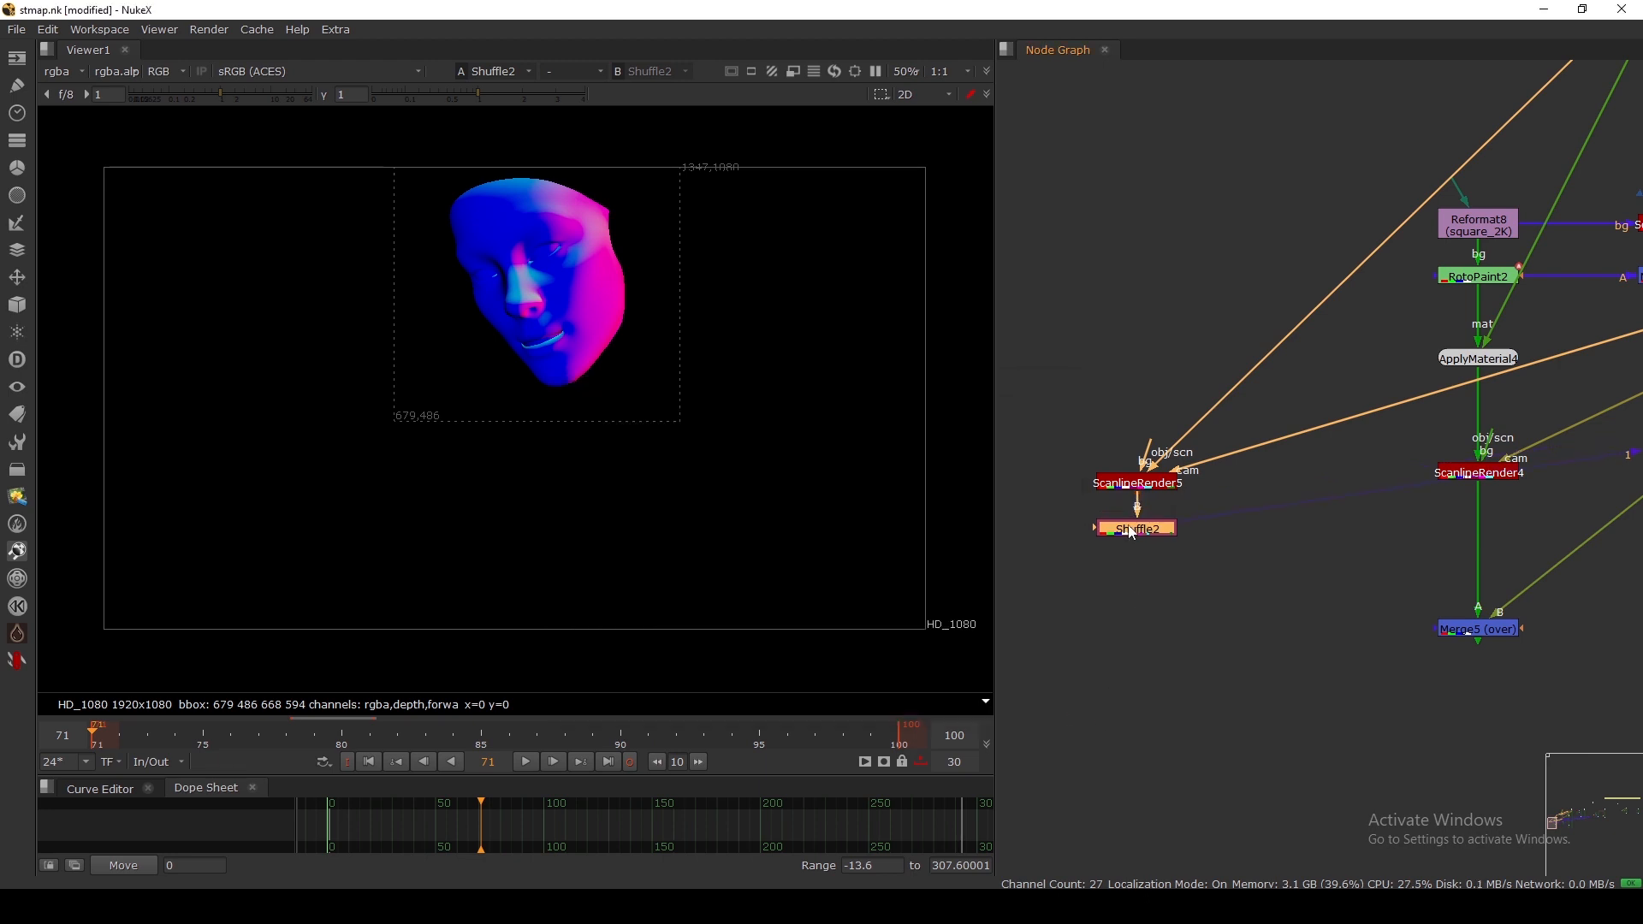
# Step: Add a NormalsRotate node after Shuffle2, space it slightly lower, and close its properties
pyautogui.press('Tab')
pyautogui.write('NOR')
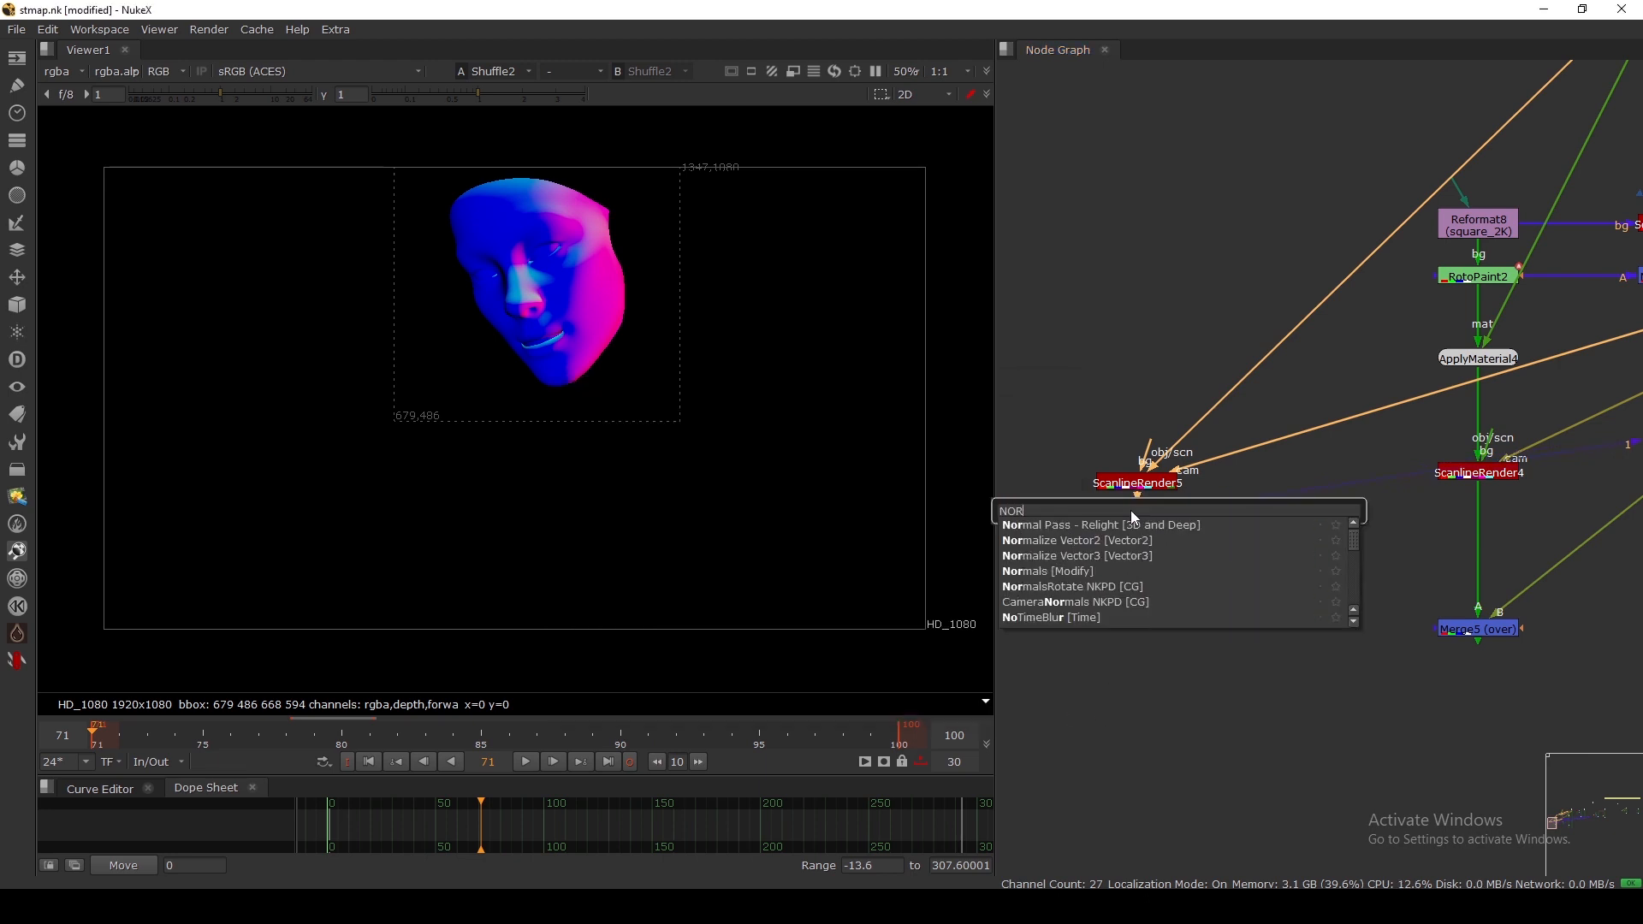
pyautogui.click(1065, 587)
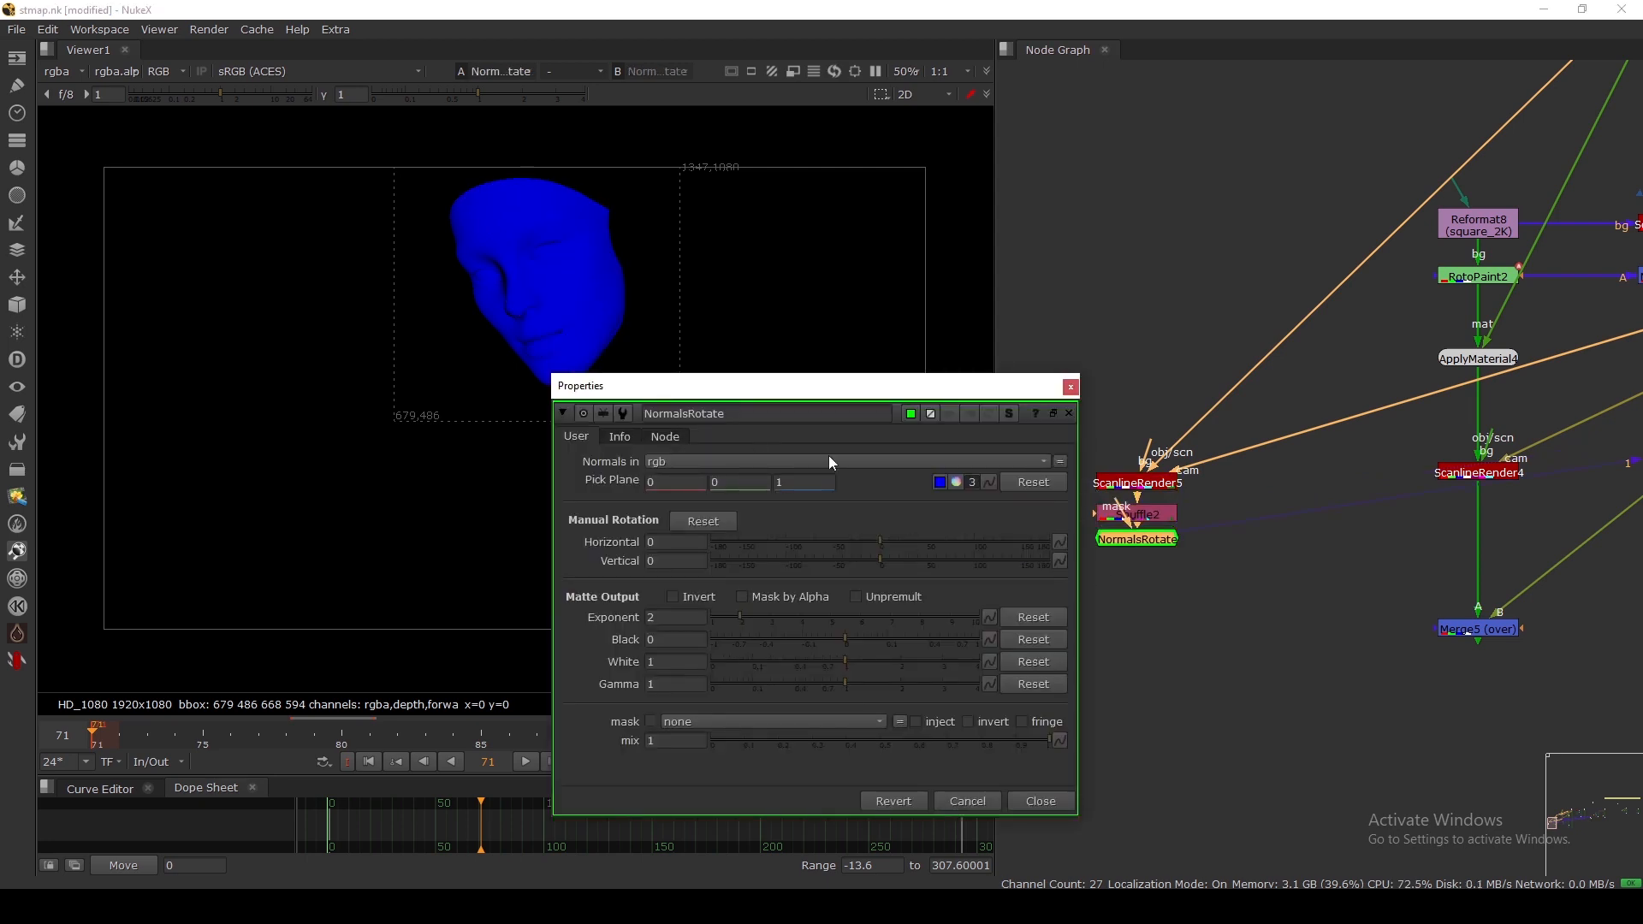
pyautogui.moveTo(1137, 546); pyautogui.dragTo(1136, 572)
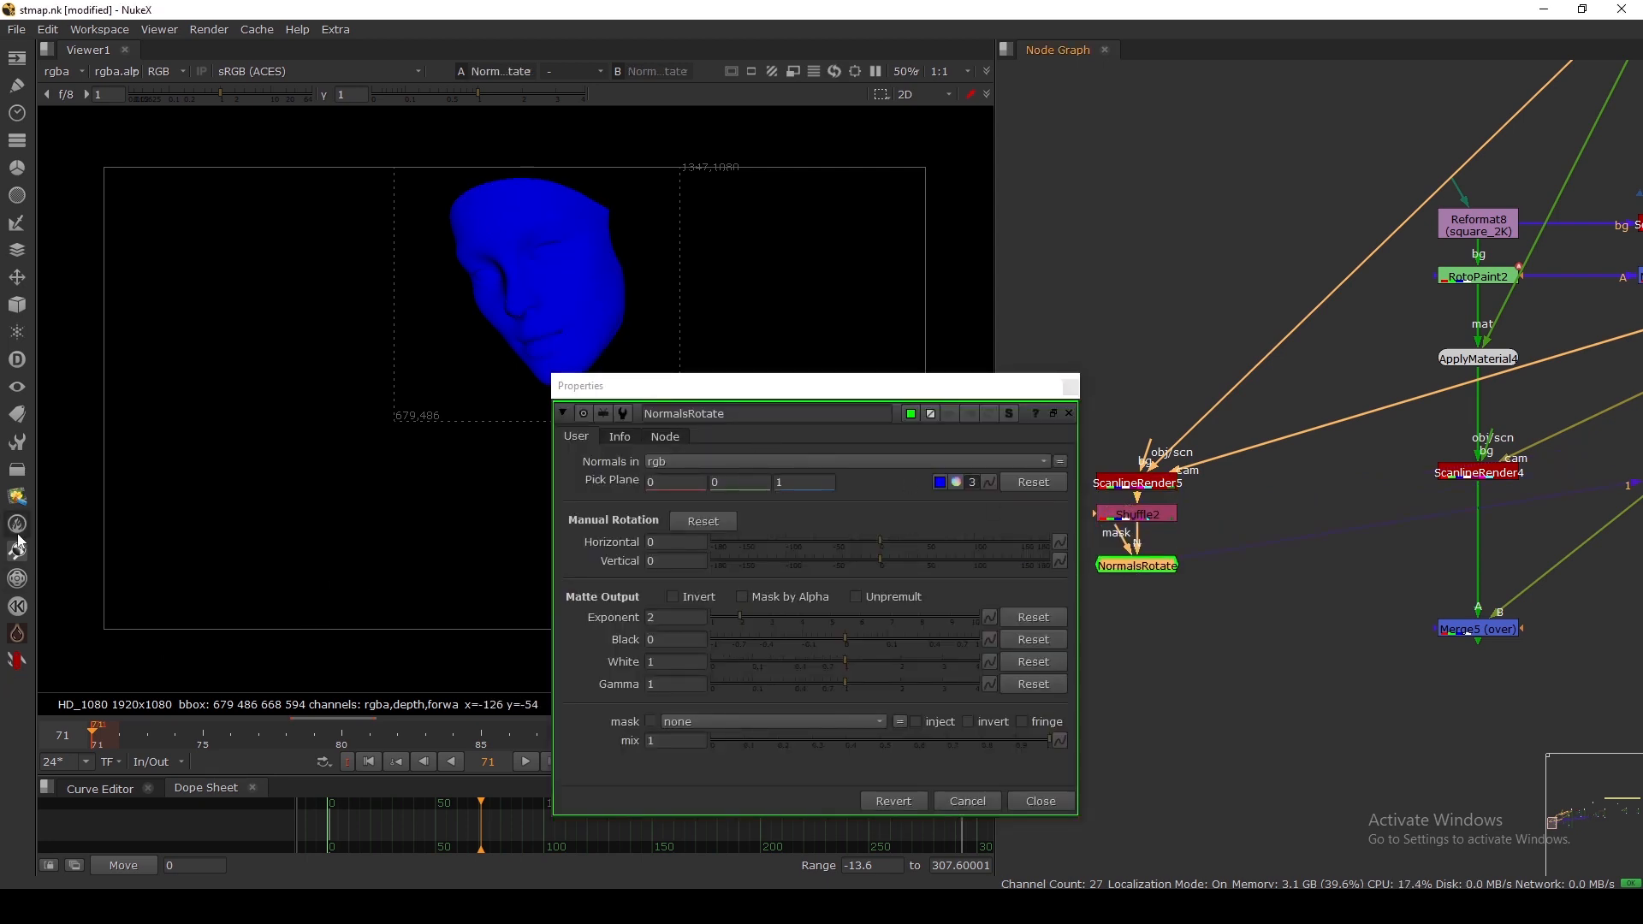
pyautogui.click(16, 662)
pyautogui.click(16, 661)
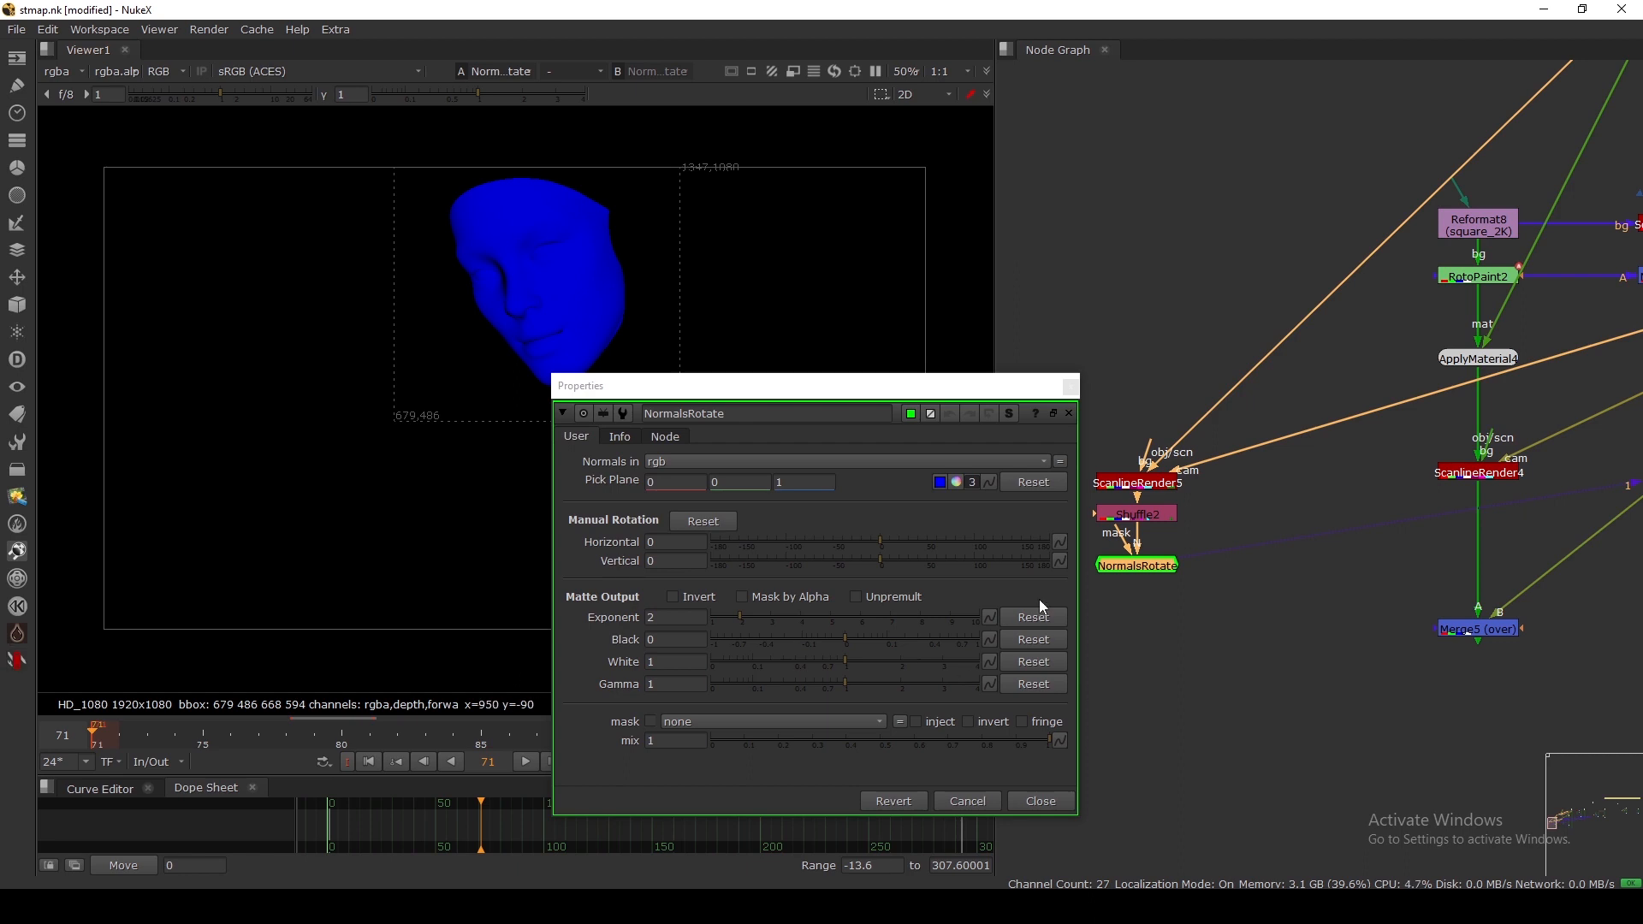
pyautogui.click(1070, 386)
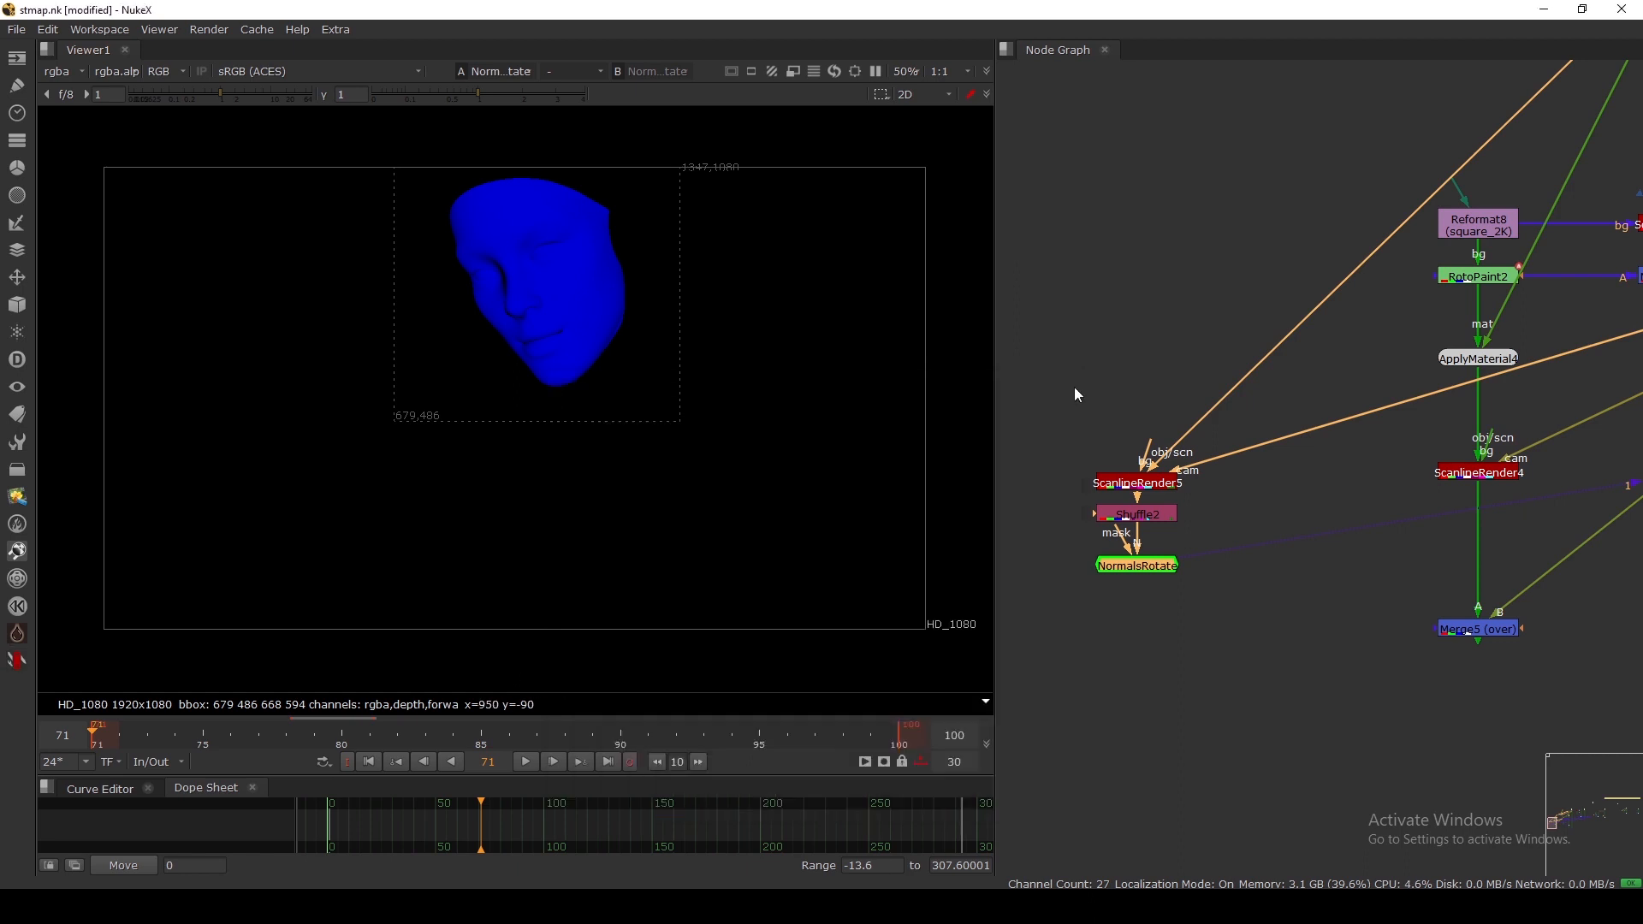
# Step: Add an N_Mask node, connect its N input to Shuffle2, and place it beside that node
pyautogui.click(17, 443)
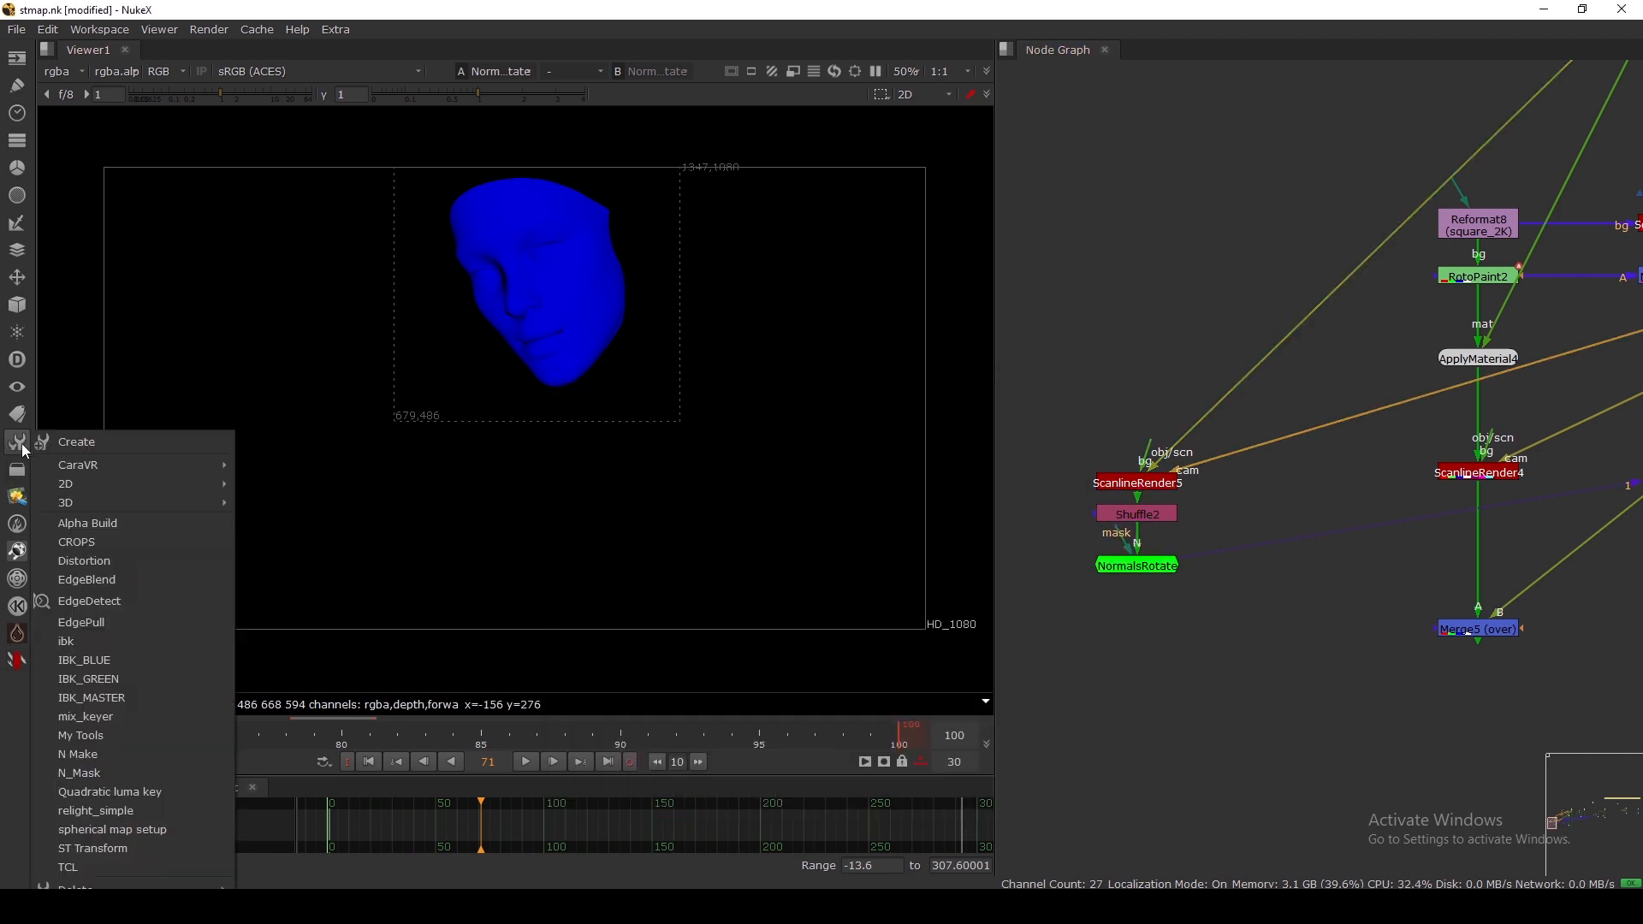
pyautogui.click(106, 771)
pyautogui.moveTo(1113, 381); pyautogui.dragTo(1139, 515)
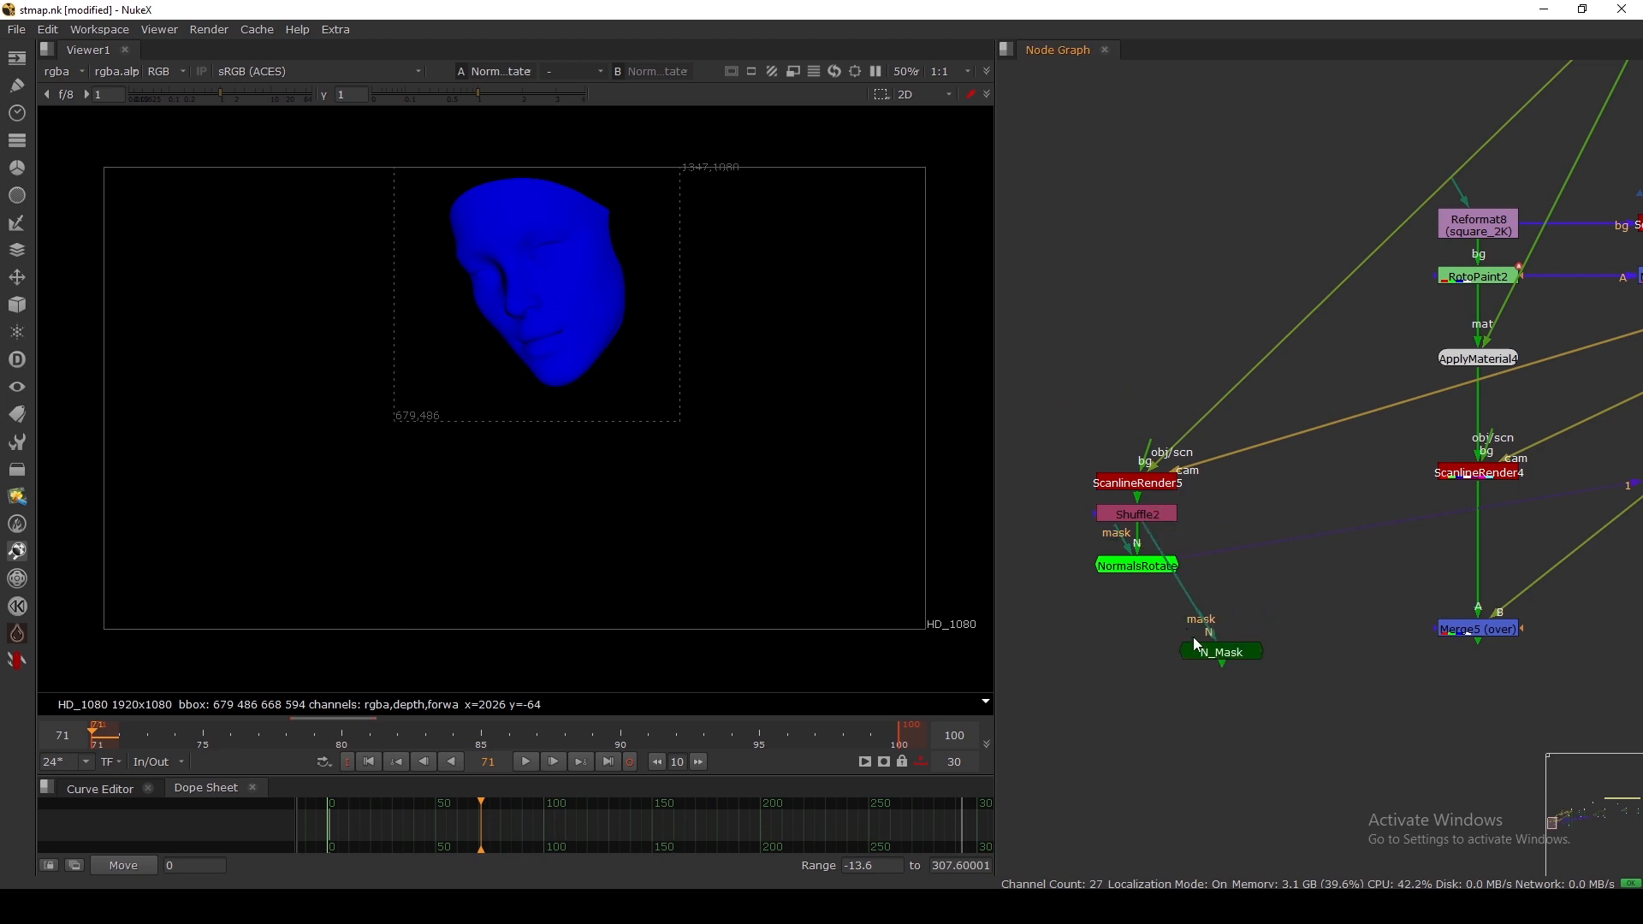
pyautogui.moveTo(1224, 652); pyautogui.dragTo(1094, 623)
pyautogui.moveTo(1089, 616); pyautogui.dragTo(1148, 620, button='middle')
pyautogui.moveTo(1148, 619); pyautogui.dragTo(1129, 566)
pyautogui.moveTo(1130, 566); pyautogui.dragTo(1283, 581, button='middle')
pyautogui.moveTo(1283, 581); pyautogui.dragTo(1202, 543)
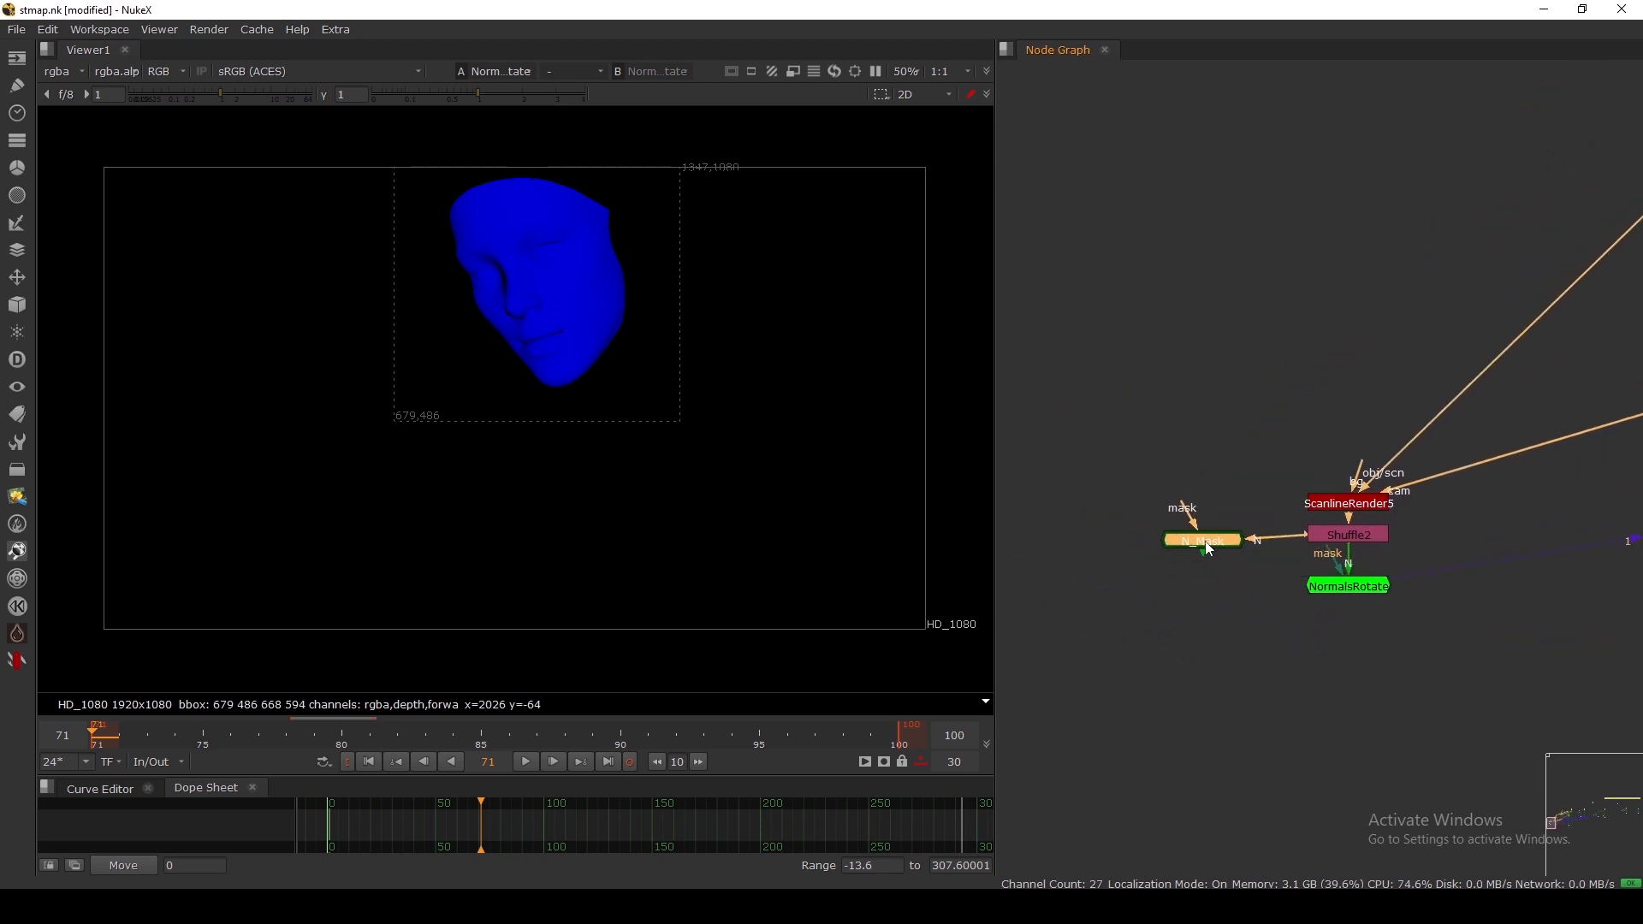
# Step: View N_Mask and set its horizontal to 2.81 and vertical to 0.72 to relight the face
pyautogui.press('1')
pyautogui.doubleClick(1203, 540)
pyautogui.moveTo(879, 439); pyautogui.dragTo(1064, 331)
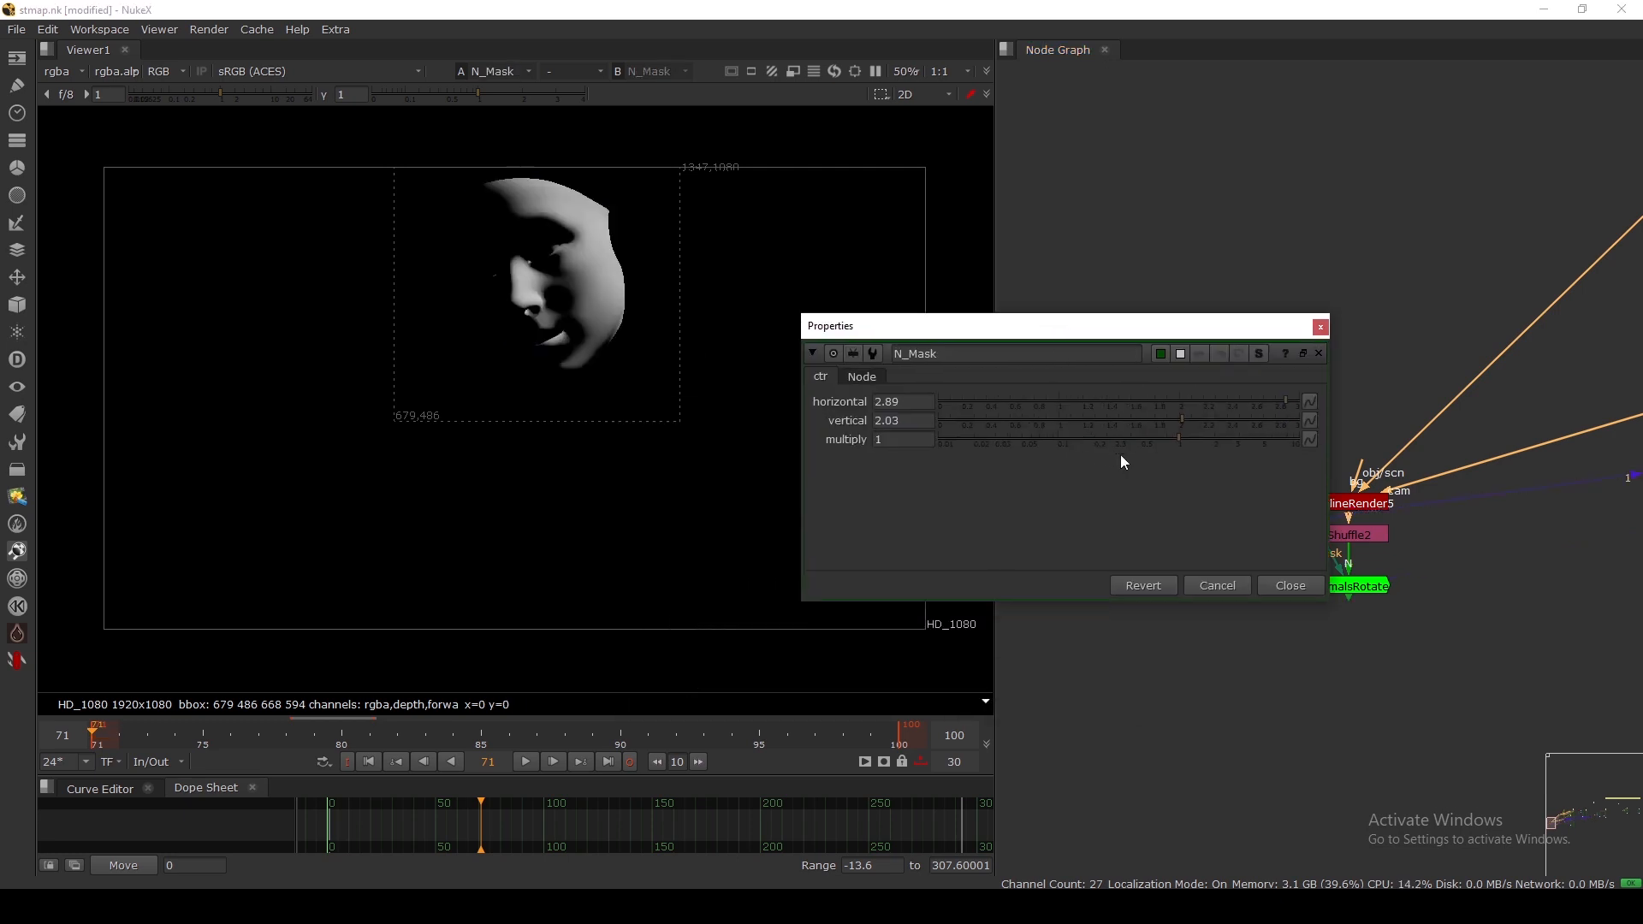
pyautogui.moveTo(1177, 420)
pyautogui.mouseDown()
pyautogui.moveTo(1095, 423)
pyautogui.moveTo(1256, 400)
pyautogui.moveTo(962, 406)
pyautogui.moveTo(1276, 413)
pyautogui.mouseUp()
pyautogui.click(1030, 402)
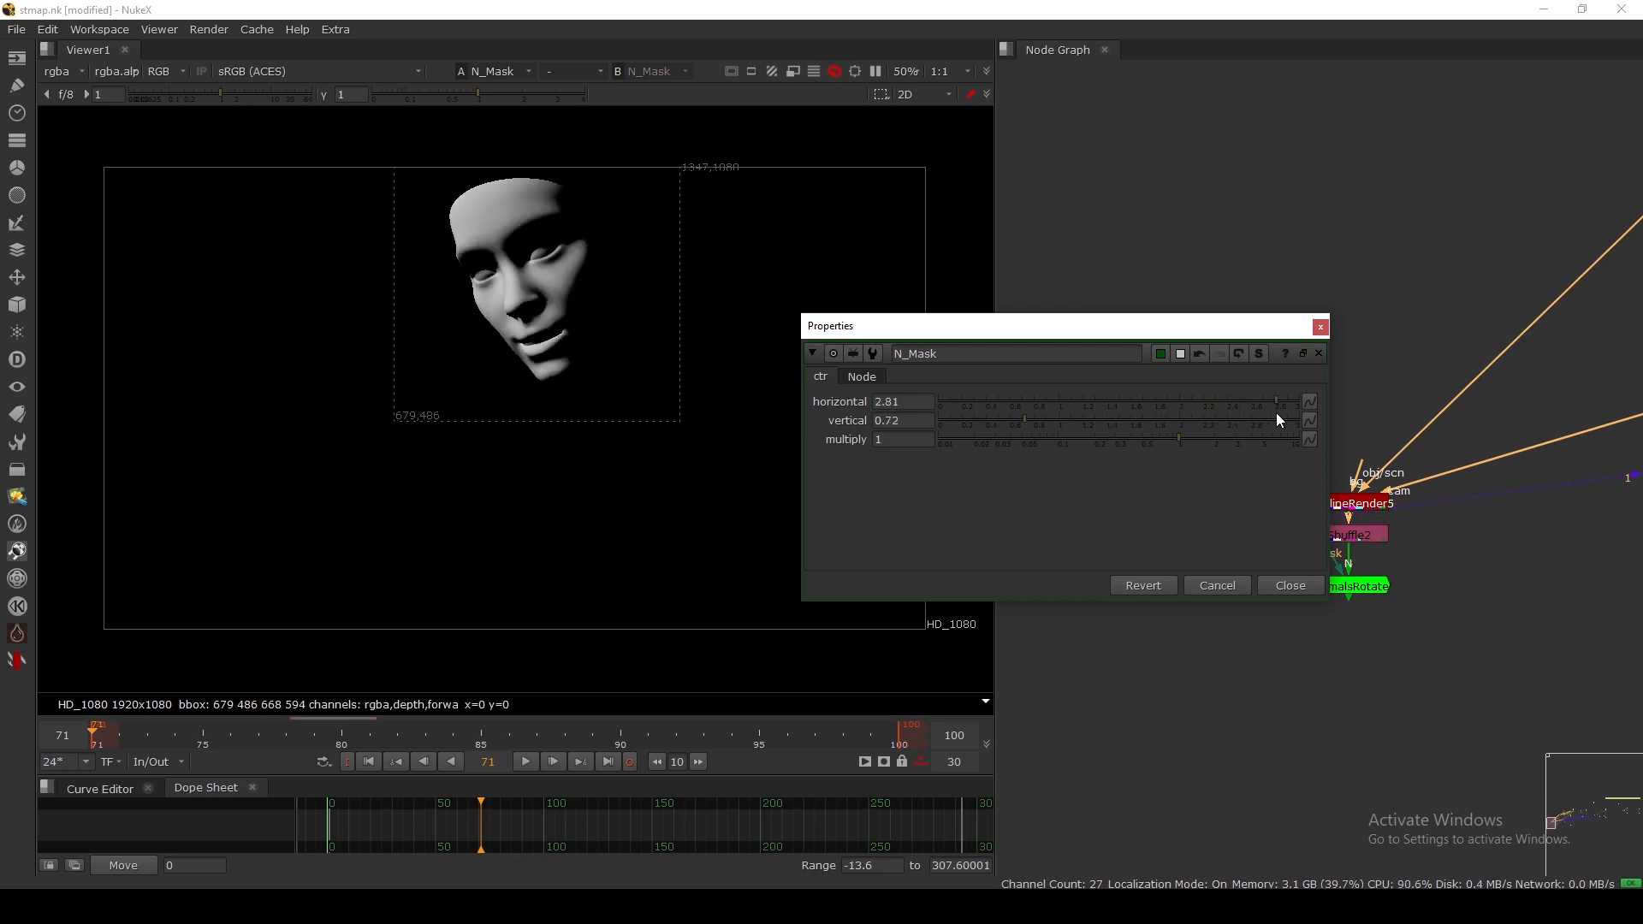
pyautogui.click(1301, 592)
# Step: View the alpha channel of NormalsRotate with its properties open
pyautogui.moveTo(1297, 588)
pyautogui.mouseDown(button='middle')
pyautogui.moveTo(1156, 577)
pyautogui.moveTo(1238, 598)
pyautogui.mouseUp(button='middle')
pyautogui.click(1168, 560)
pyautogui.press('1')
pyautogui.doubleClick(1256, 582)
pyautogui.moveTo(770, 386); pyautogui.dragTo(1030, 322)
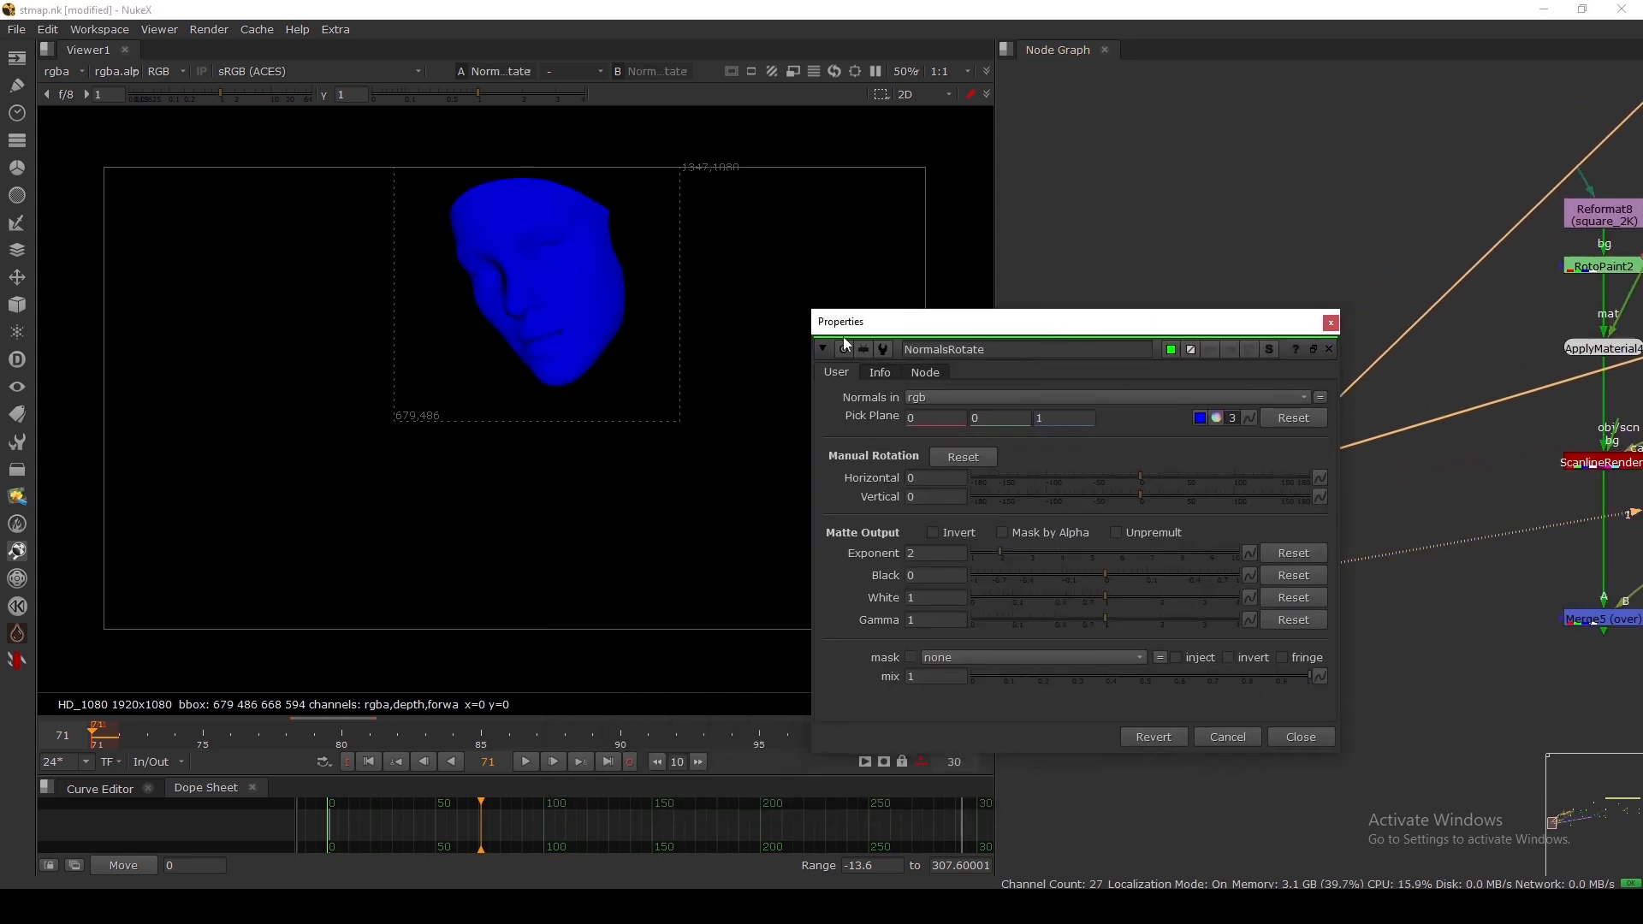
pyautogui.press('a')
# Step: Sample the face in the viewer to set NormalsRotate's Pick Plane to -0.686834, -0.483705, 0.536085
pyautogui.click(1201, 418)
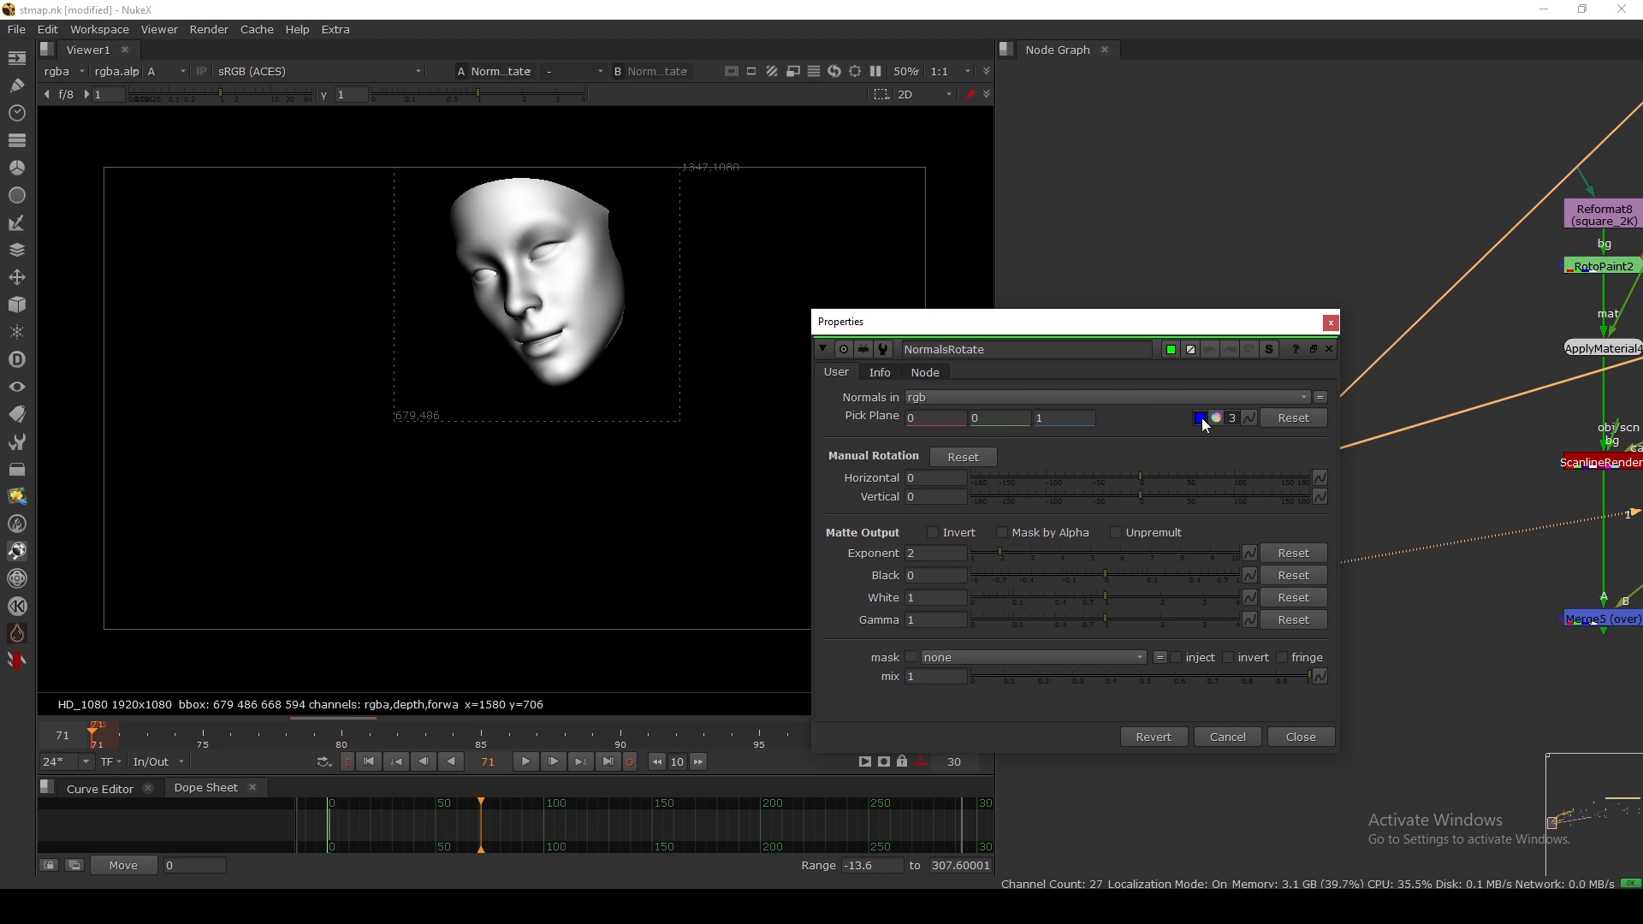
pyautogui.keyDown('ctrl'); pyautogui.click(514, 224); pyautogui.keyUp('ctrl')
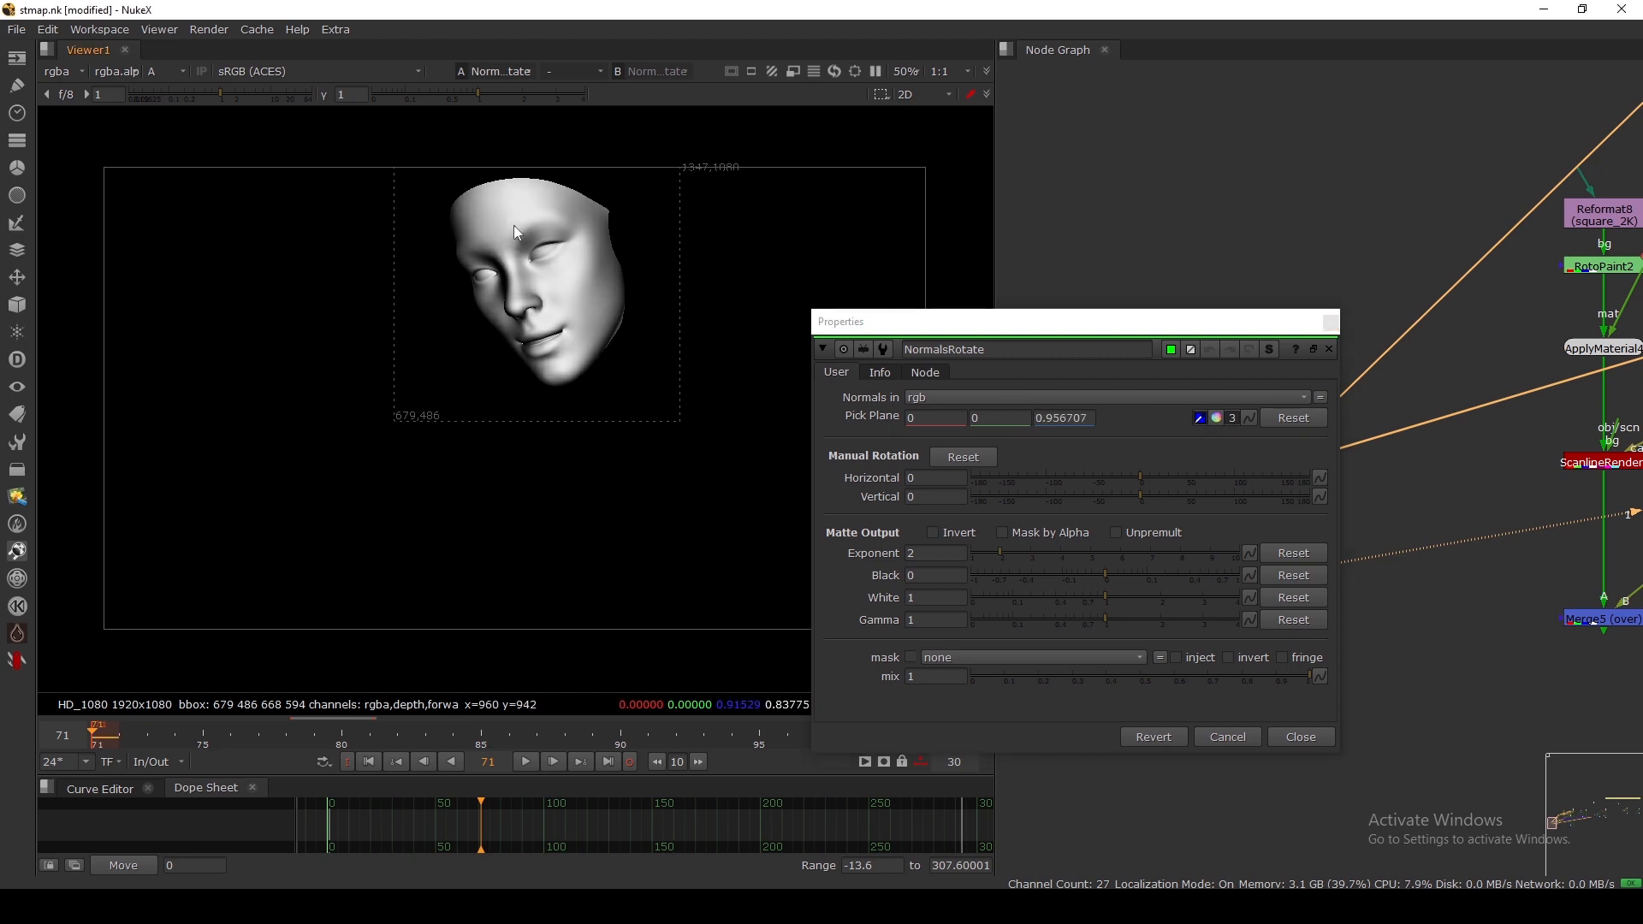
pyautogui.keyDown('ctrl'); pyautogui.click(490, 304); pyautogui.keyUp('ctrl')
pyautogui.moveTo(562, 300)
pyautogui.keyDown('ctrl'); pyautogui.mouseDown()
pyautogui.moveTo(542, 229)
pyautogui.moveTo(472, 238)
pyautogui.moveTo(505, 336)
pyautogui.moveTo(588, 327)
pyautogui.moveTo(489, 308)
pyautogui.moveTo(506, 341)
pyautogui.mouseUp(); pyautogui.keyUp('ctrl')
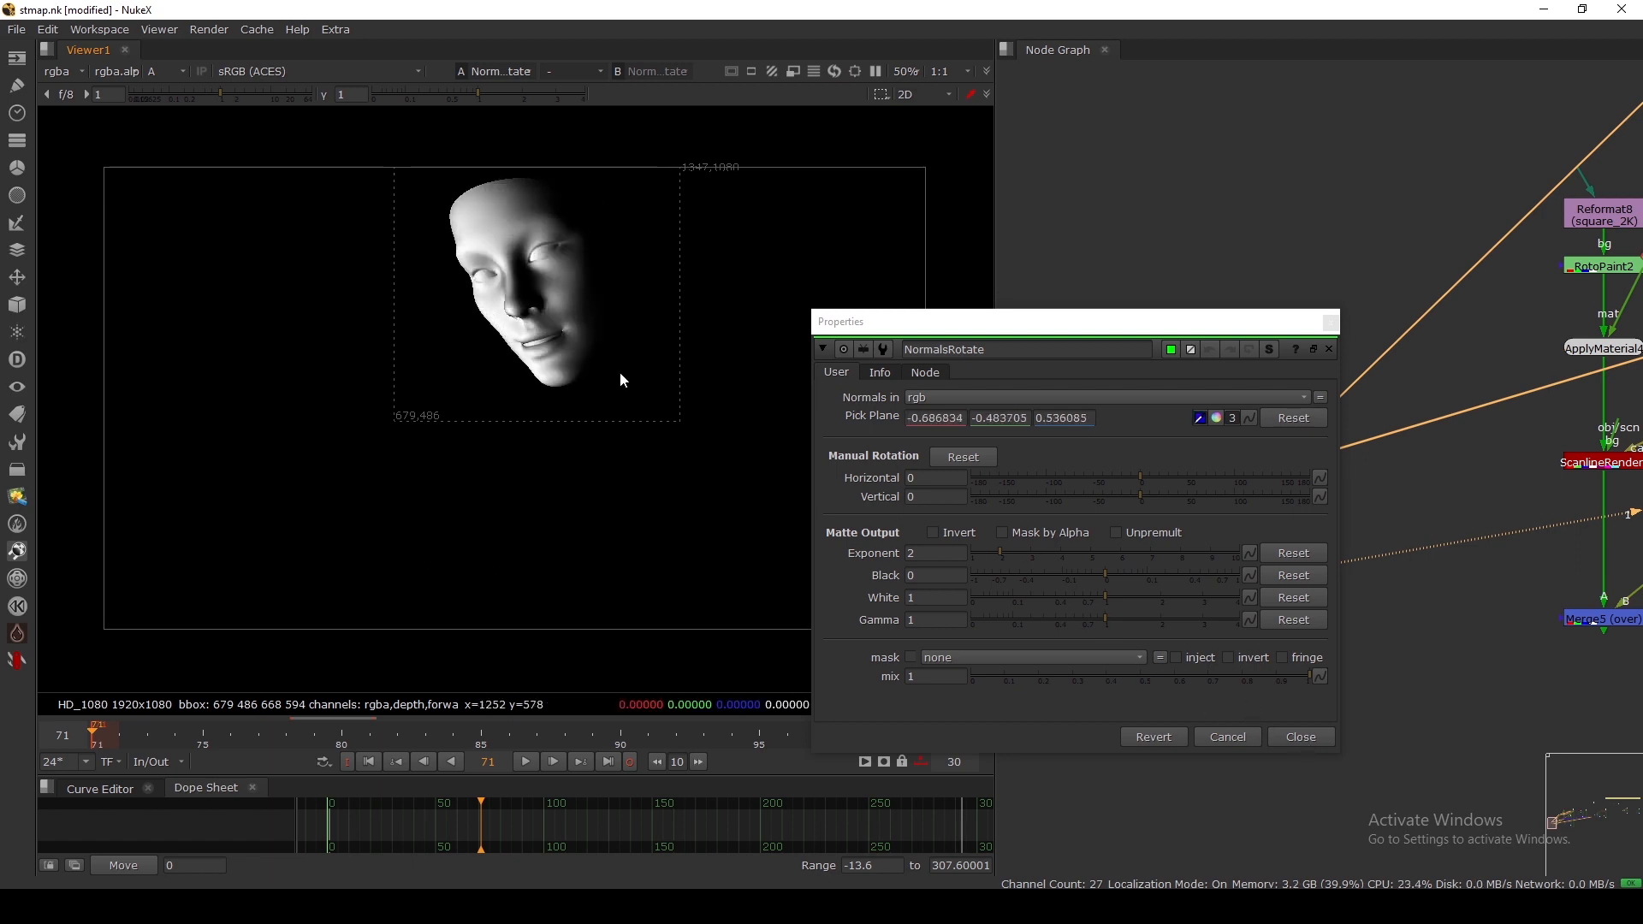
pyautogui.click(1303, 737)
# Step: Add a Grade node near NormalsRotate and close its properties
pyautogui.scroll(-2, 1308, 554)
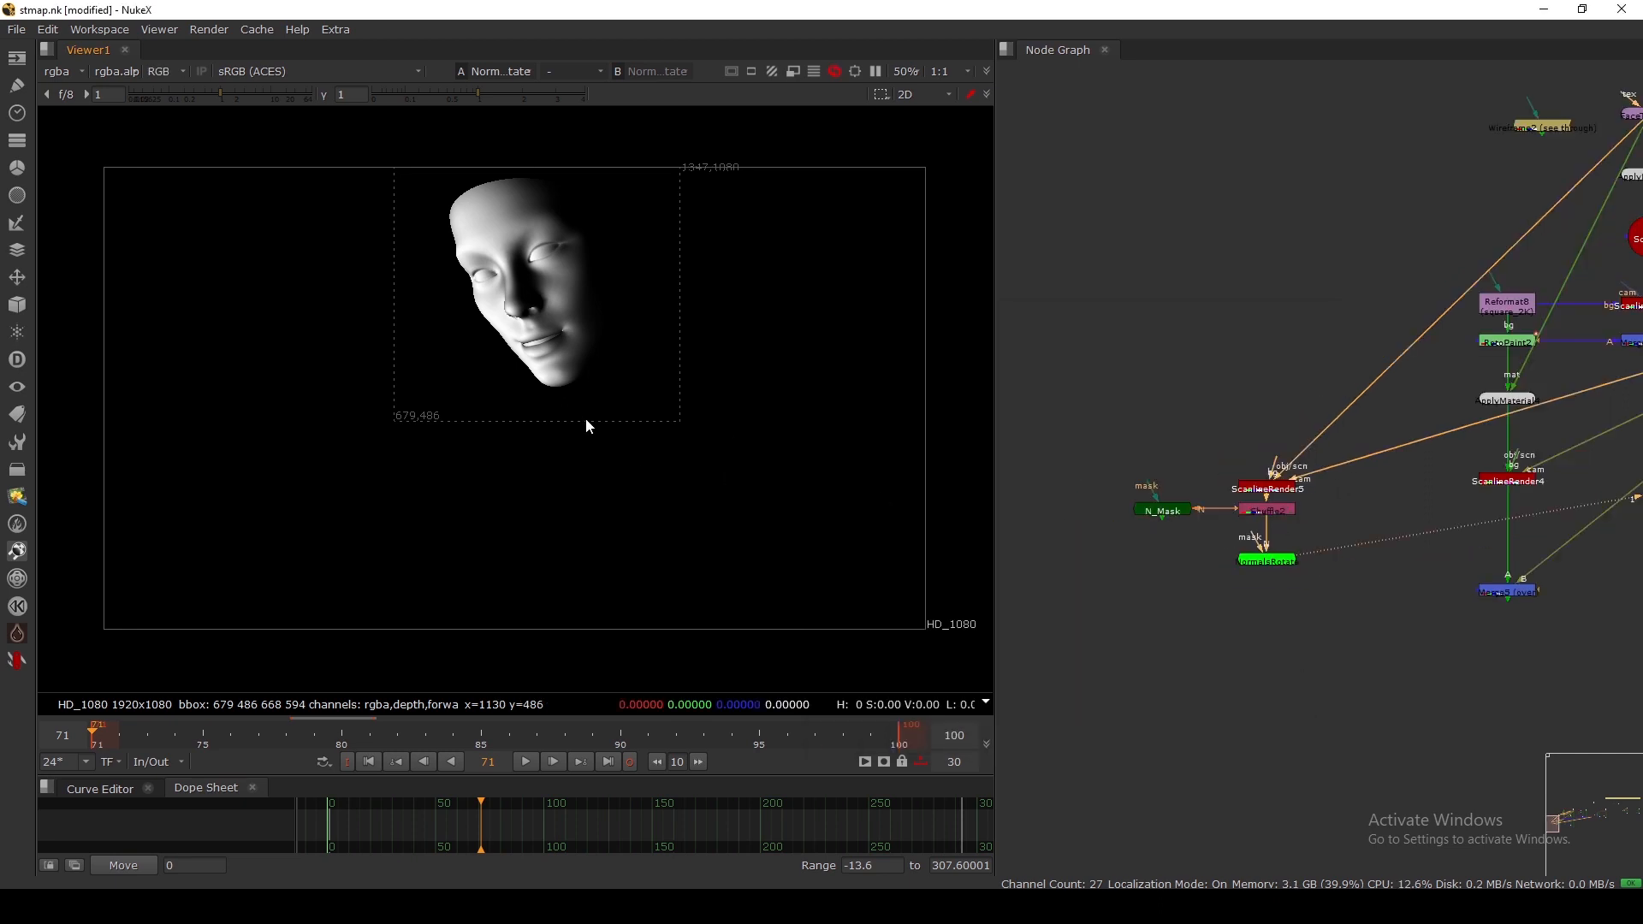
pyautogui.press('g')
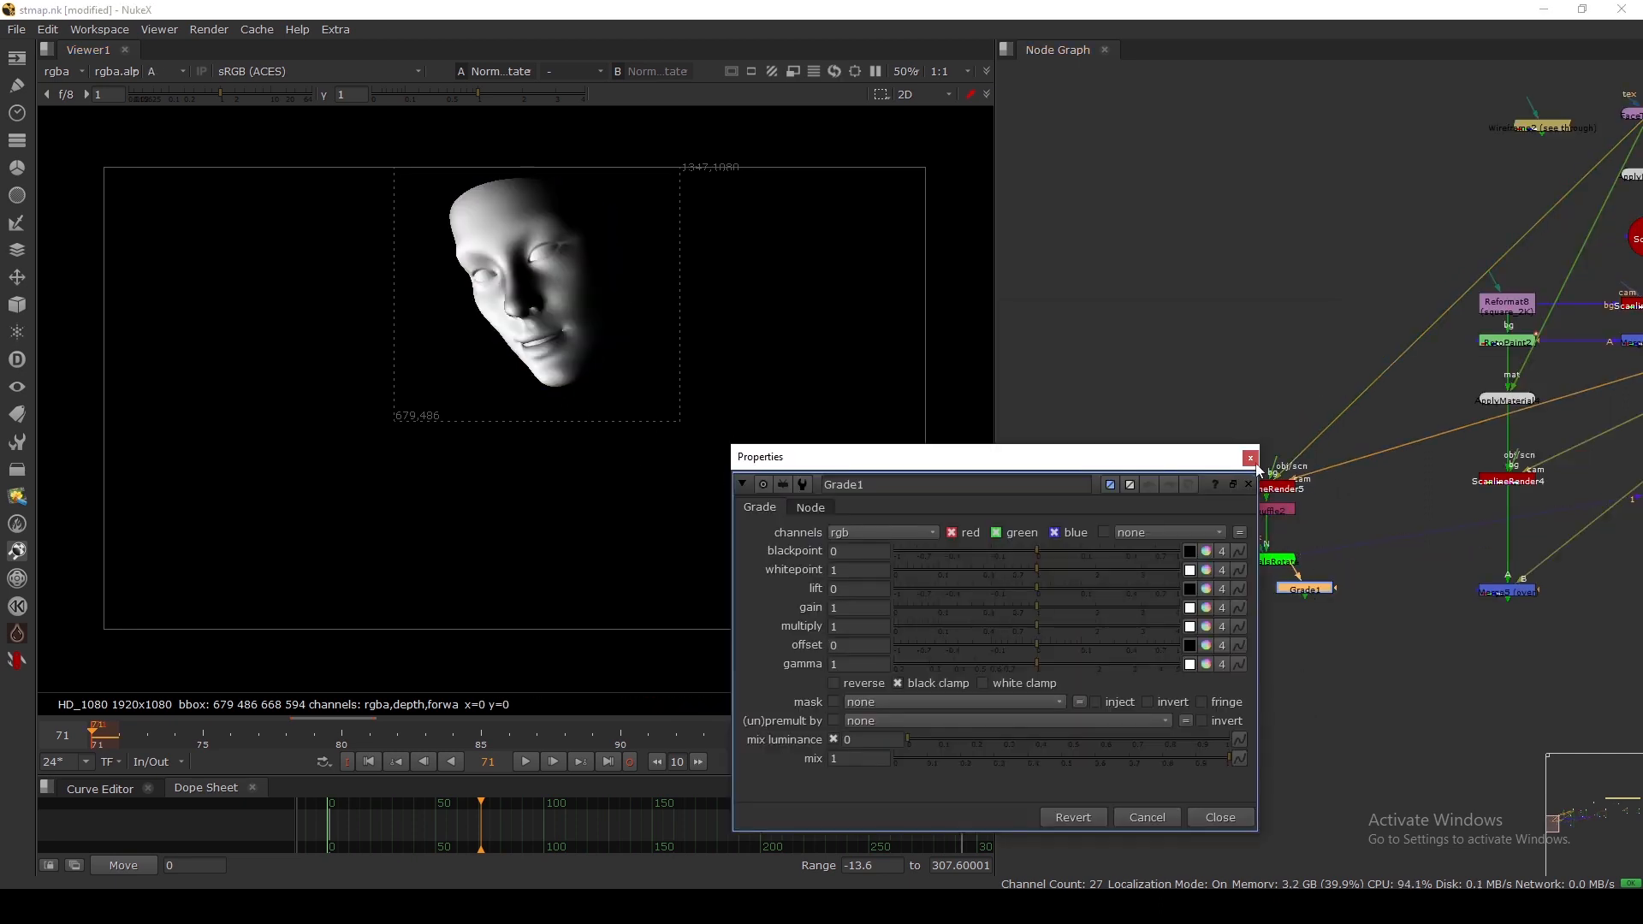
pyautogui.click(1251, 458)
pyautogui.scroll(-3, 1204, 655)
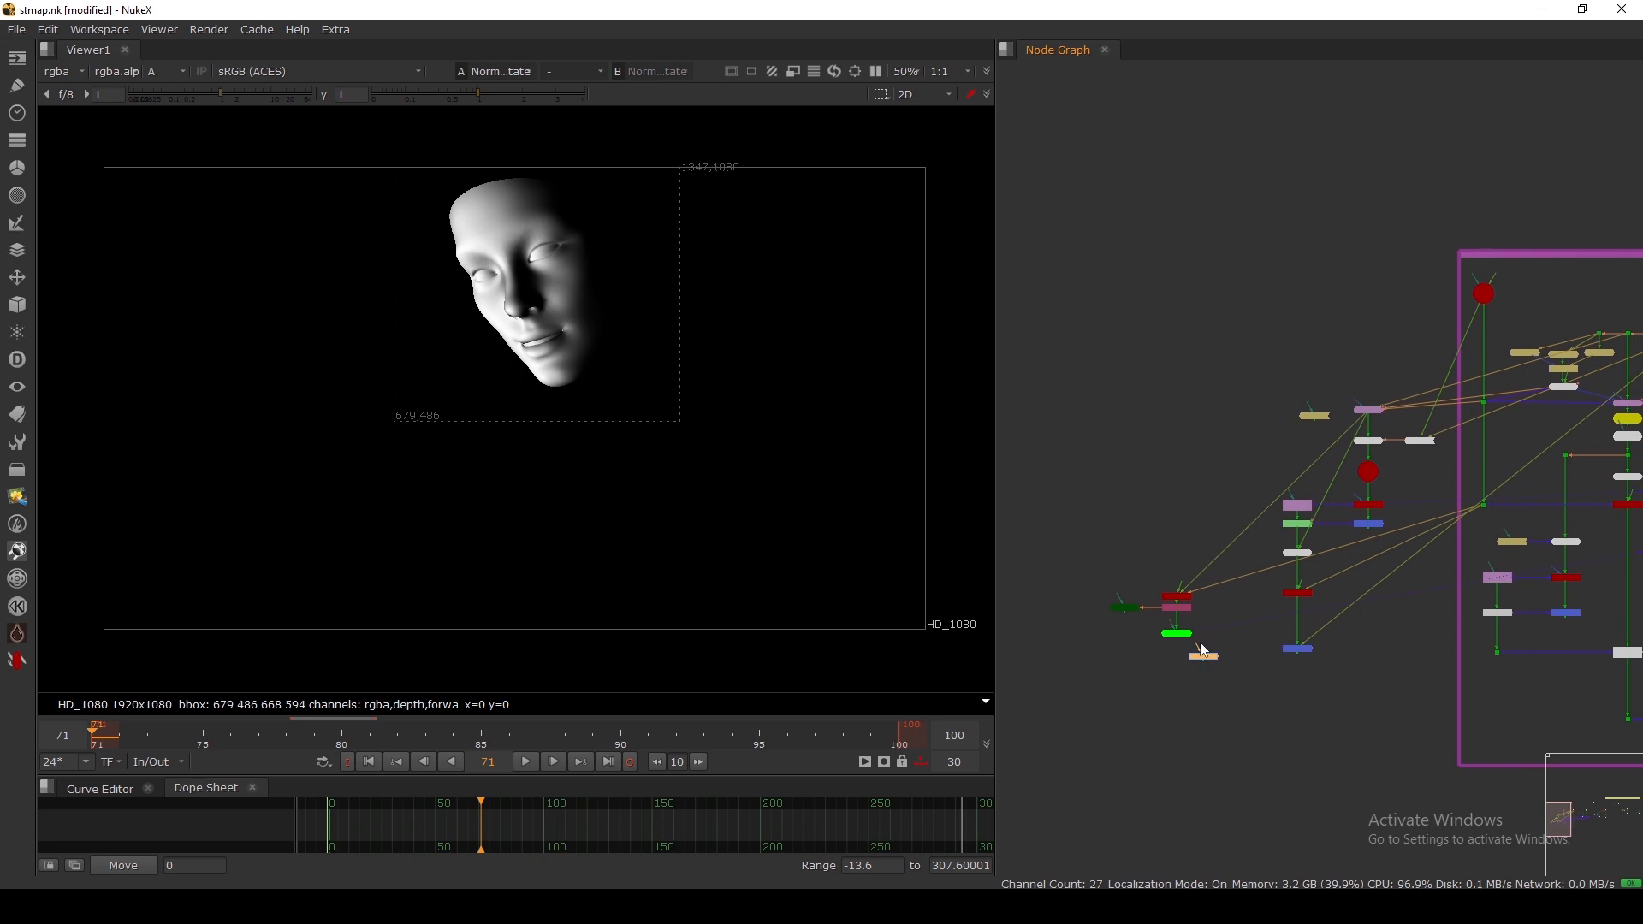
# Step: Connect Grade1's main input to the original footage branch
pyautogui.moveTo(1203, 647); pyautogui.dragTo(1220, 628)
pyautogui.moveTo(1412, 526); pyautogui.dragTo(1162, 654, button='middle')
pyautogui.moveTo(1220, 628); pyautogui.dragTo(1450, 465)
pyautogui.scroll(3, 1450, 461)
pyautogui.scroll(-5, 1449, 466)
pyautogui.moveTo(1137, 662); pyautogui.dragTo(1309, 520, button='middle')
pyautogui.scroll(6, 1295, 532)
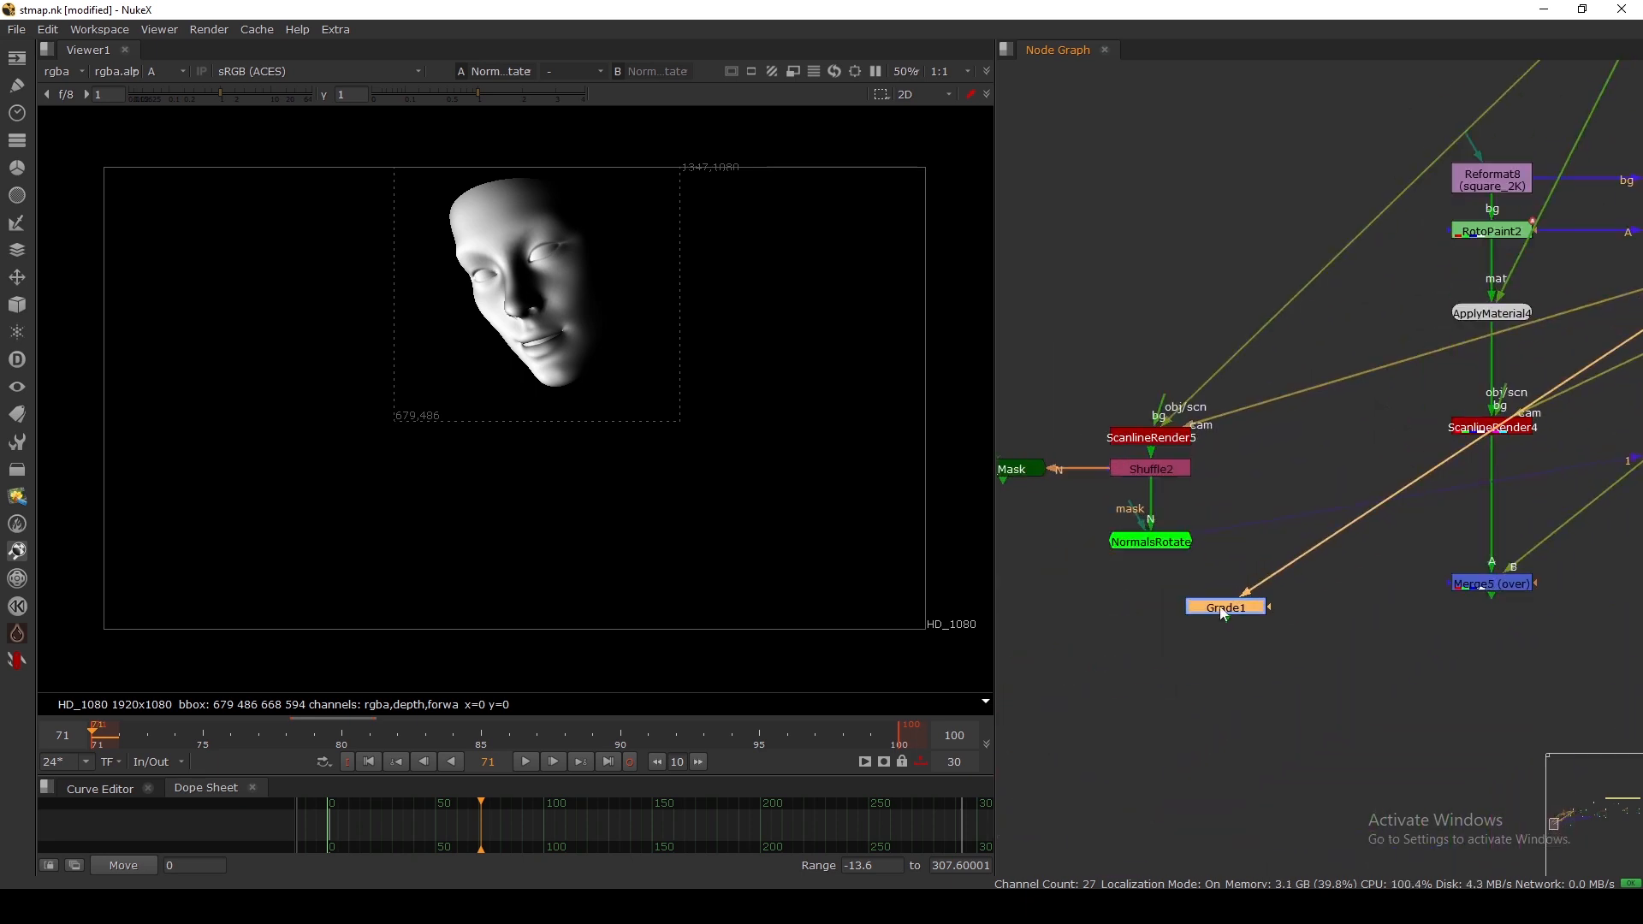
# Step: Position Grade1 below NormalsRotate and view the footage through it in full colour
pyautogui.moveTo(1220, 612); pyautogui.dragTo(1200, 641)
pyautogui.press('1')
pyautogui.moveTo(1162, 624); pyautogui.dragTo(1213, 584, button='middle')
pyautogui.click(1213, 584)
pyautogui.press('a')
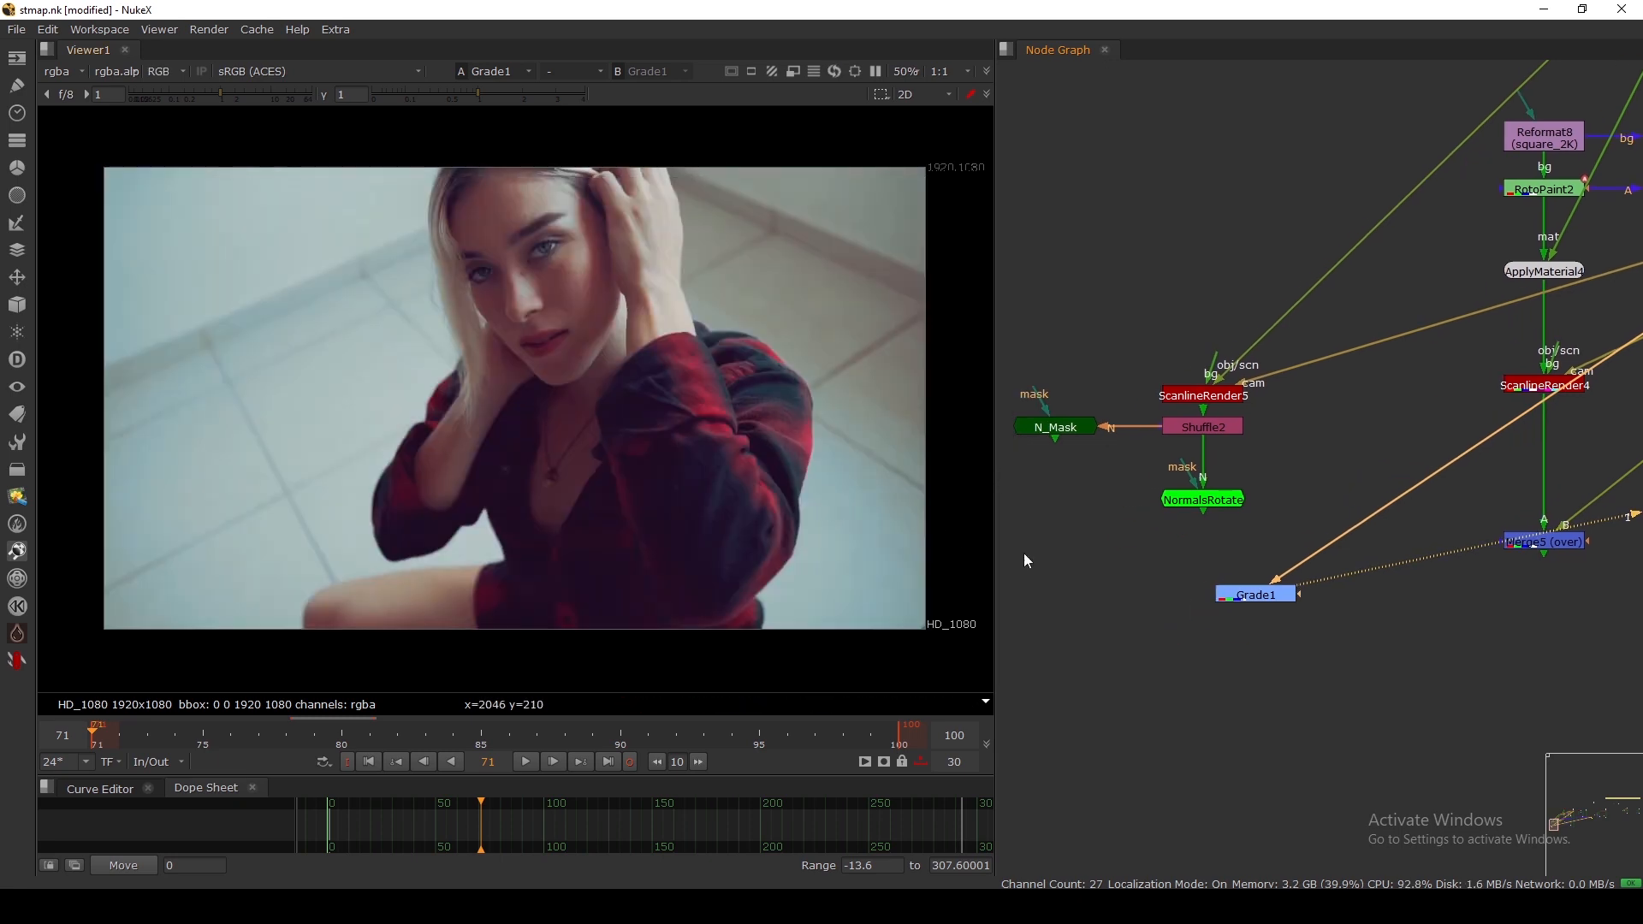
# Step: Connect Grade1's mask input to NormalsRotate, test the mask with a gain of 0.27, and reset the gain to 1
pyautogui.moveTo(1300, 595); pyautogui.dragTo(1207, 610)
pyautogui.doubleClick(1207, 609)
pyautogui.moveTo(847, 457); pyautogui.dragTo(927, 332)
pyautogui.moveTo(1118, 481); pyautogui.dragTo(1048, 486)
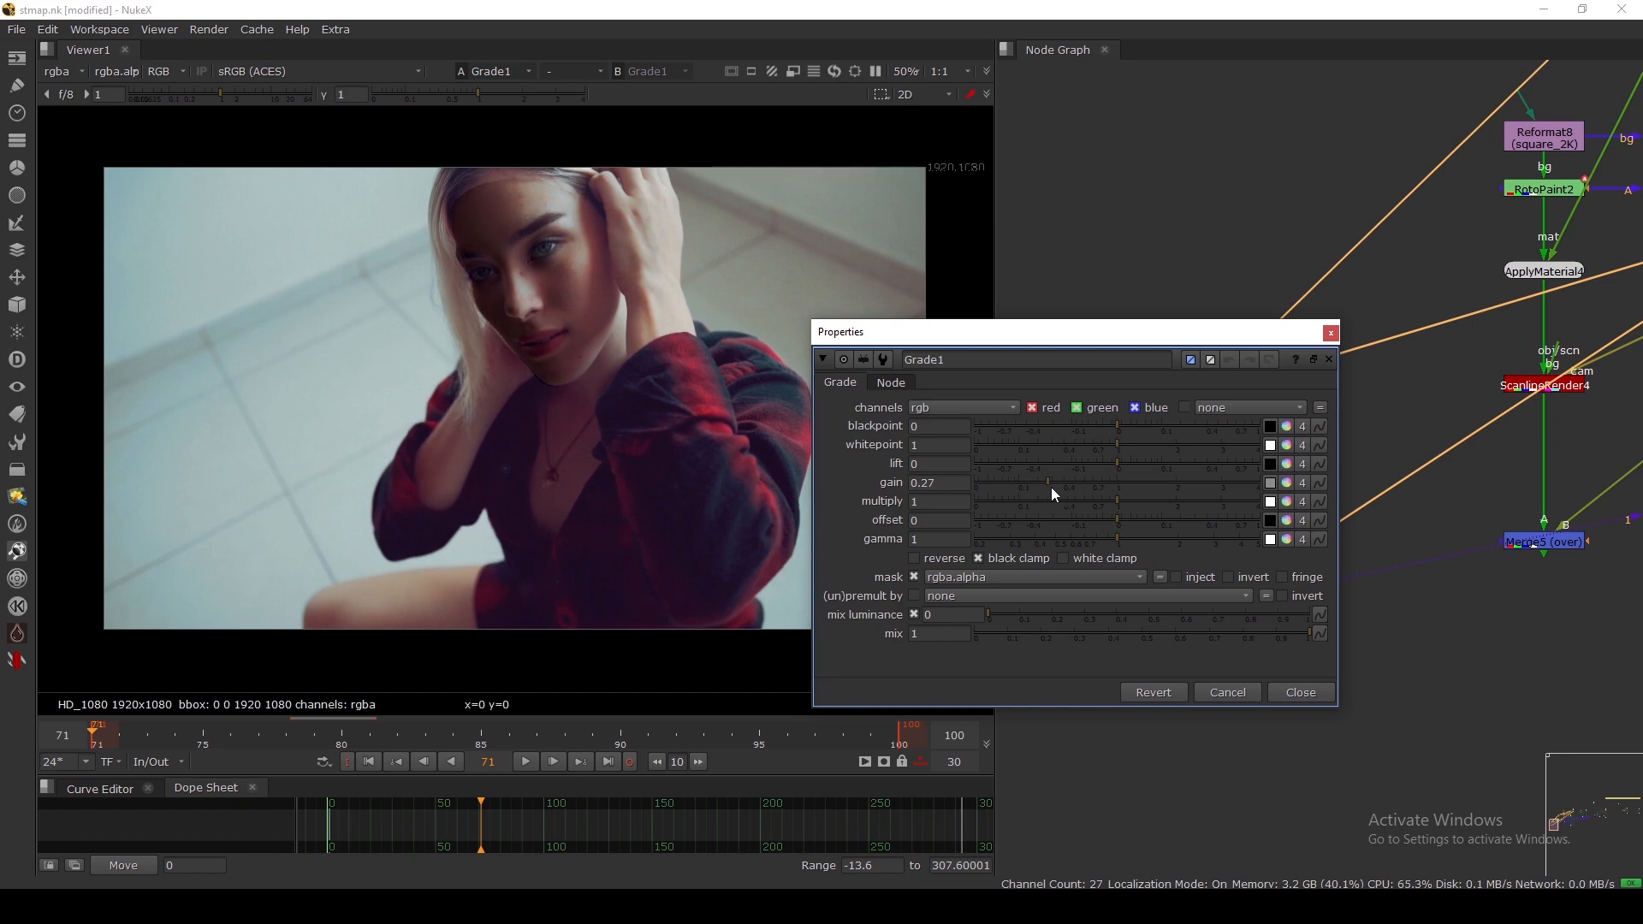
pyautogui.keyDown('ctrl'); pyautogui.click(1101, 484); pyautogui.keyUp('ctrl')
pyautogui.moveTo(1061, 331); pyautogui.dragTo(855, 550)
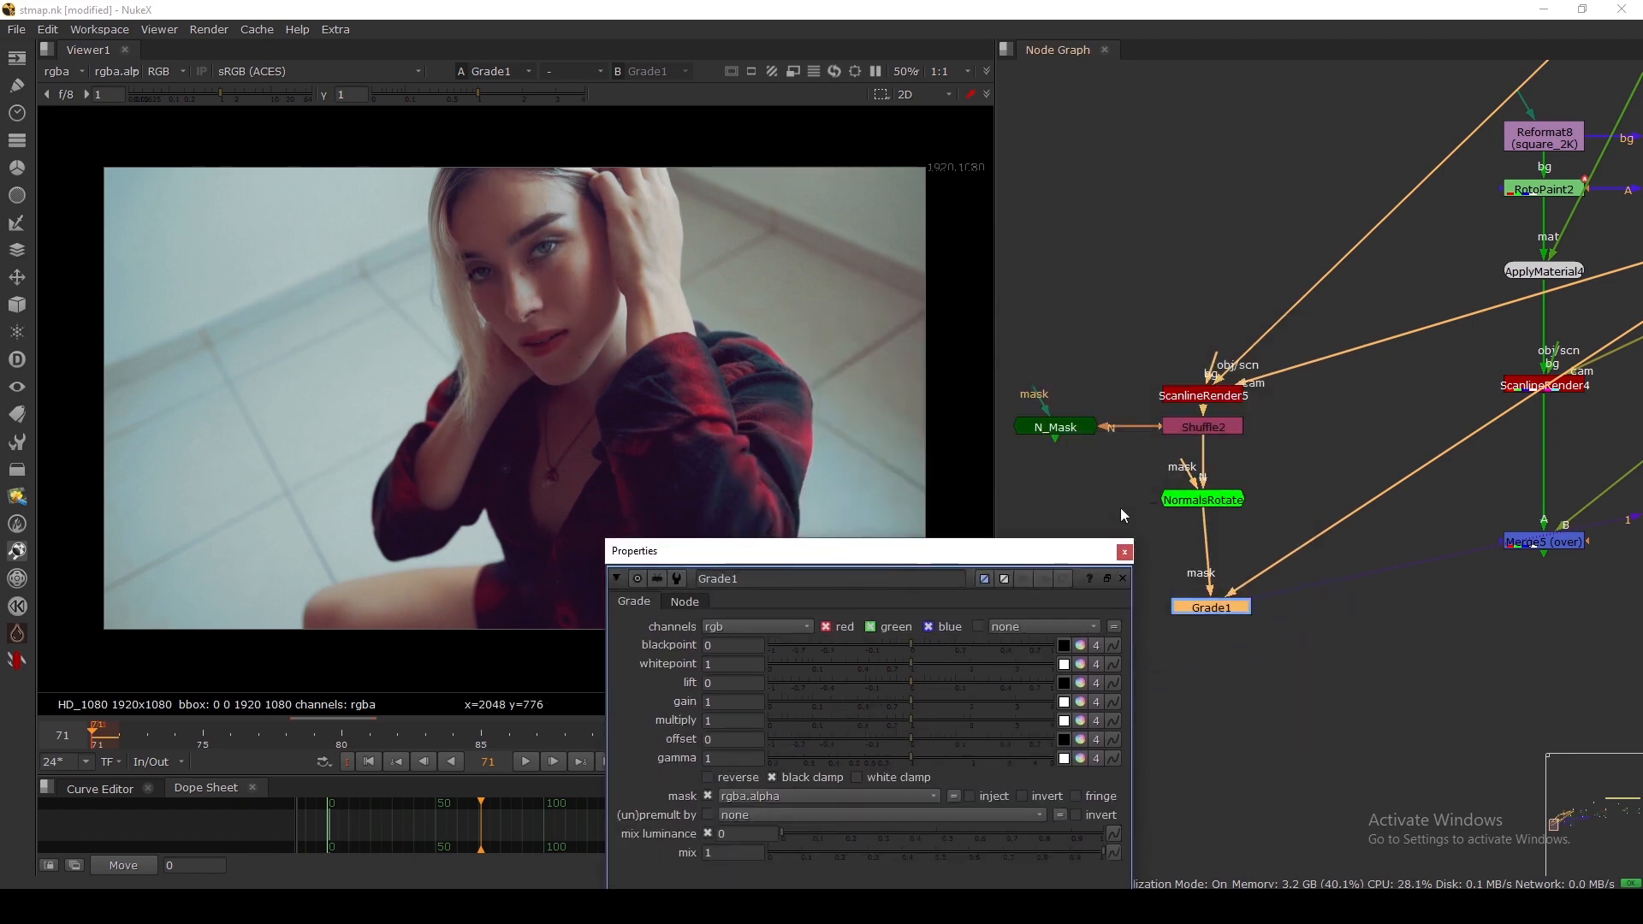
# Step: View NormalsRotate's alpha and sample the face to set its Pick Plane to 0.476632, 0.195466, 0.859889
pyautogui.click(1202, 500)
pyautogui.press('1')
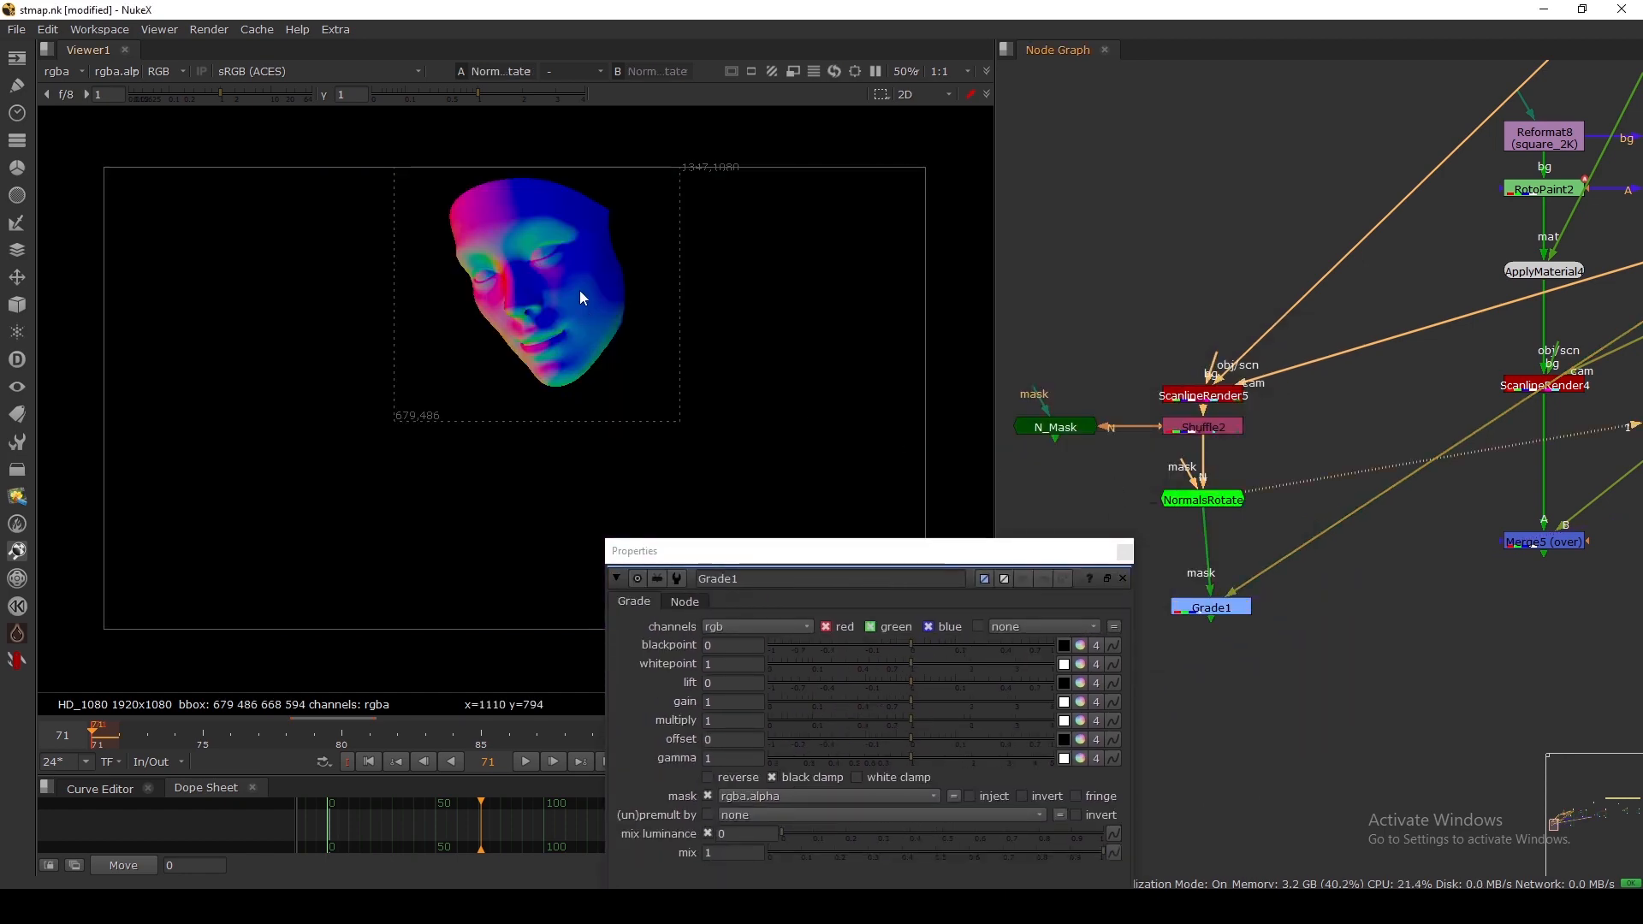
pyautogui.press('a')
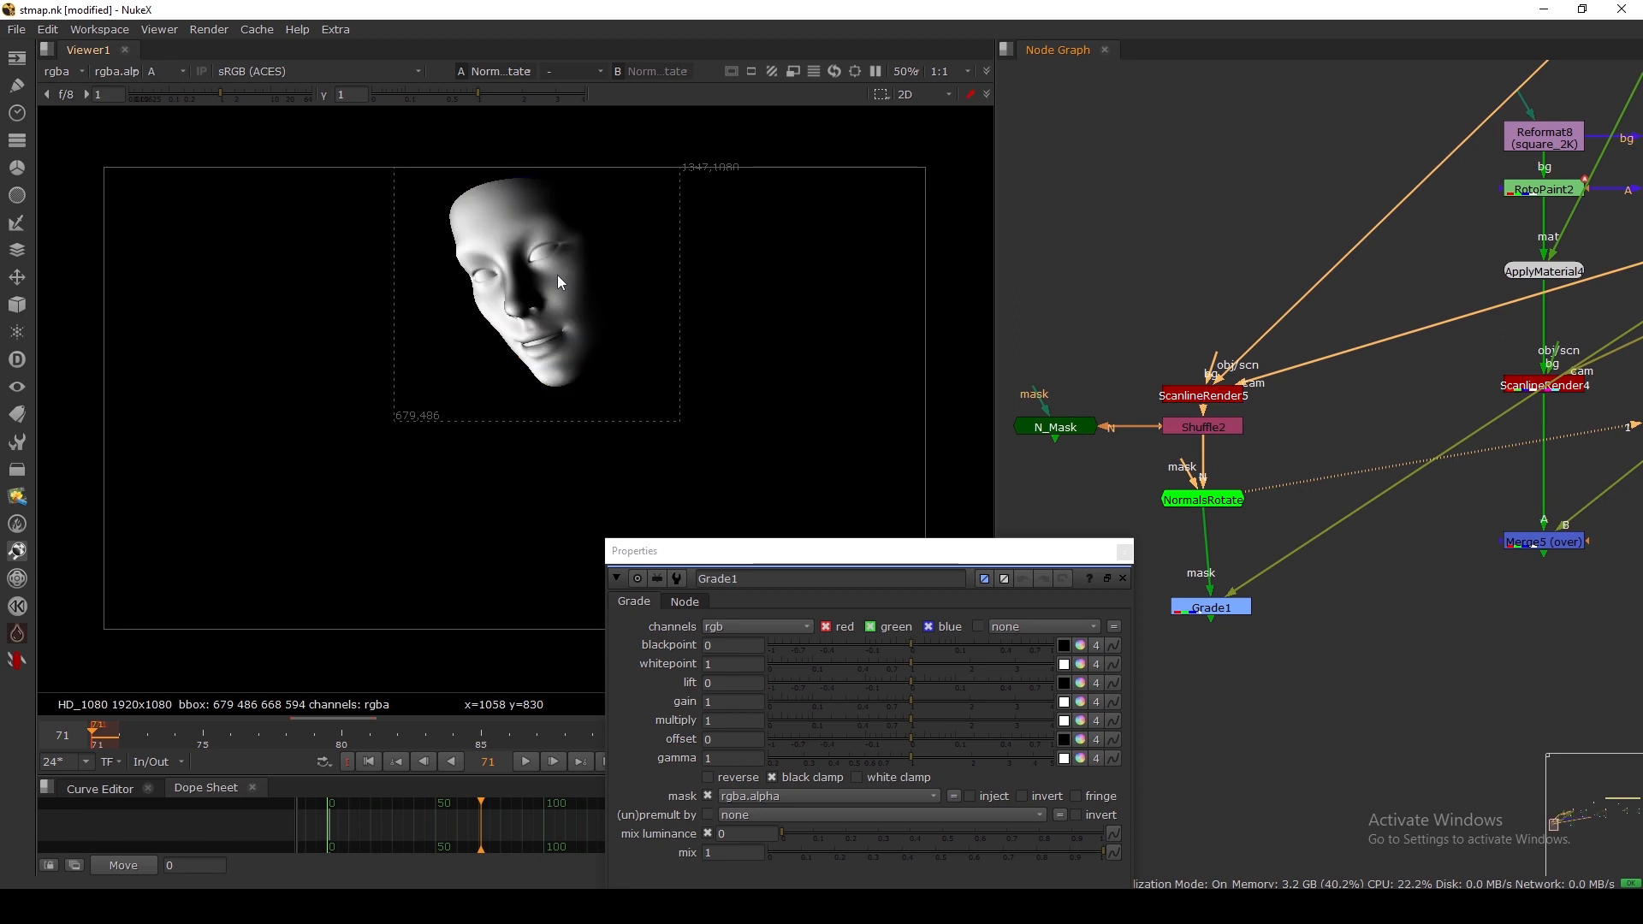
pyautogui.doubleClick(1204, 500)
pyautogui.click(1200, 418)
pyautogui.moveTo(645, 322)
pyautogui.keyDown('ctrl'); pyautogui.mouseDown()
pyautogui.moveTo(588, 302)
pyautogui.moveTo(598, 268)
pyautogui.moveTo(561, 213)
pyautogui.mouseUp(); pyautogui.keyUp('ctrl')
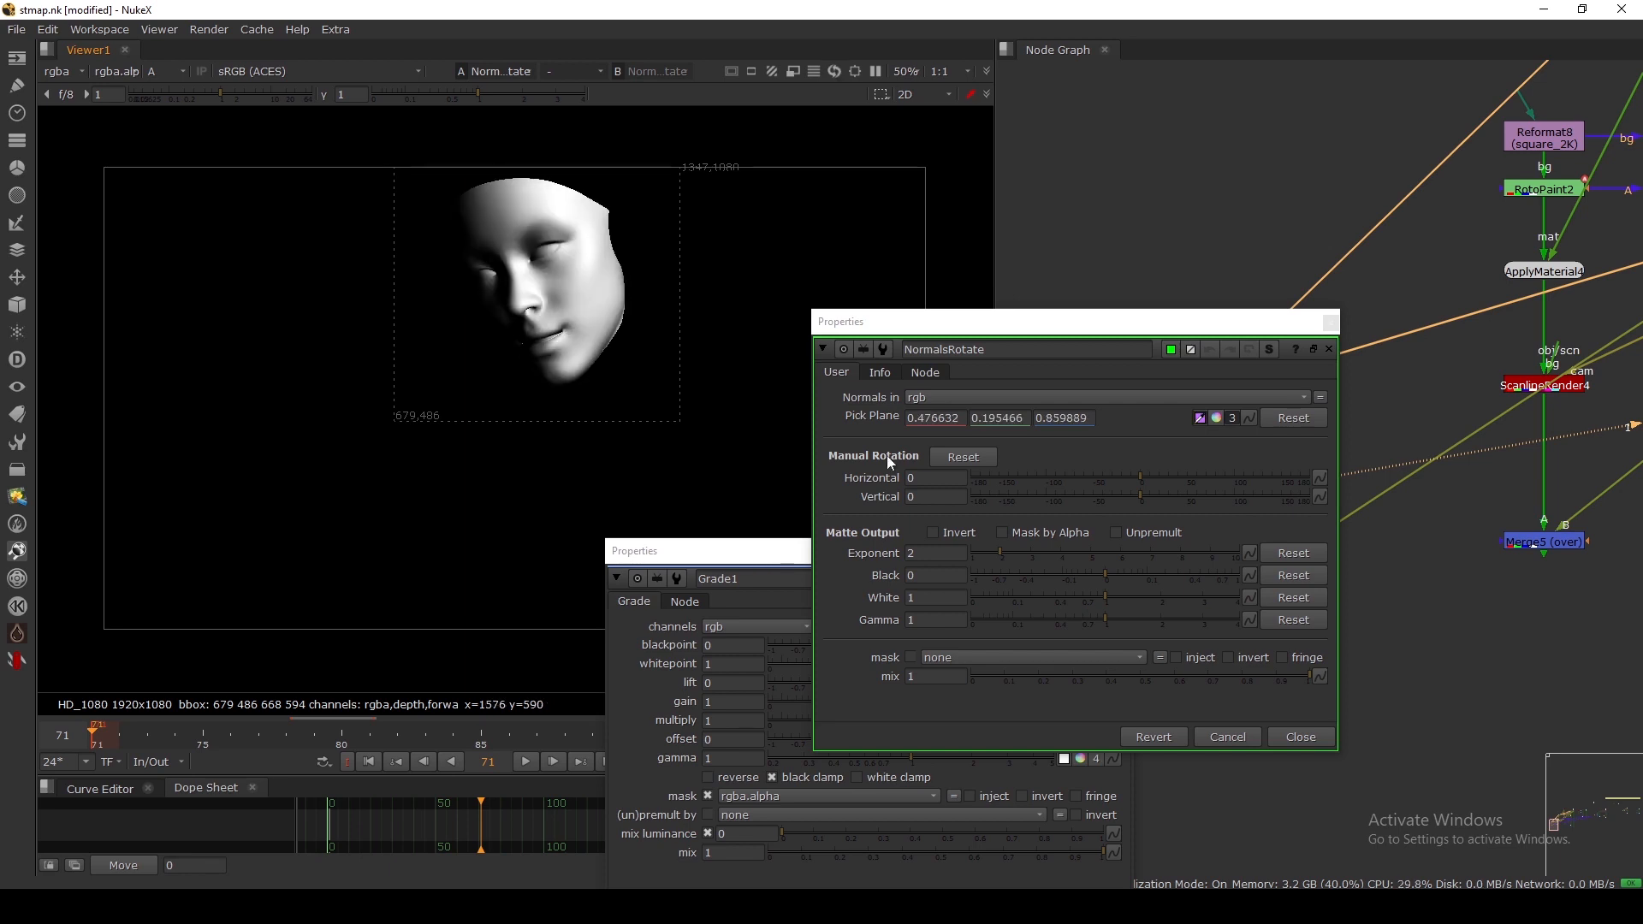
pyautogui.click(1296, 736)
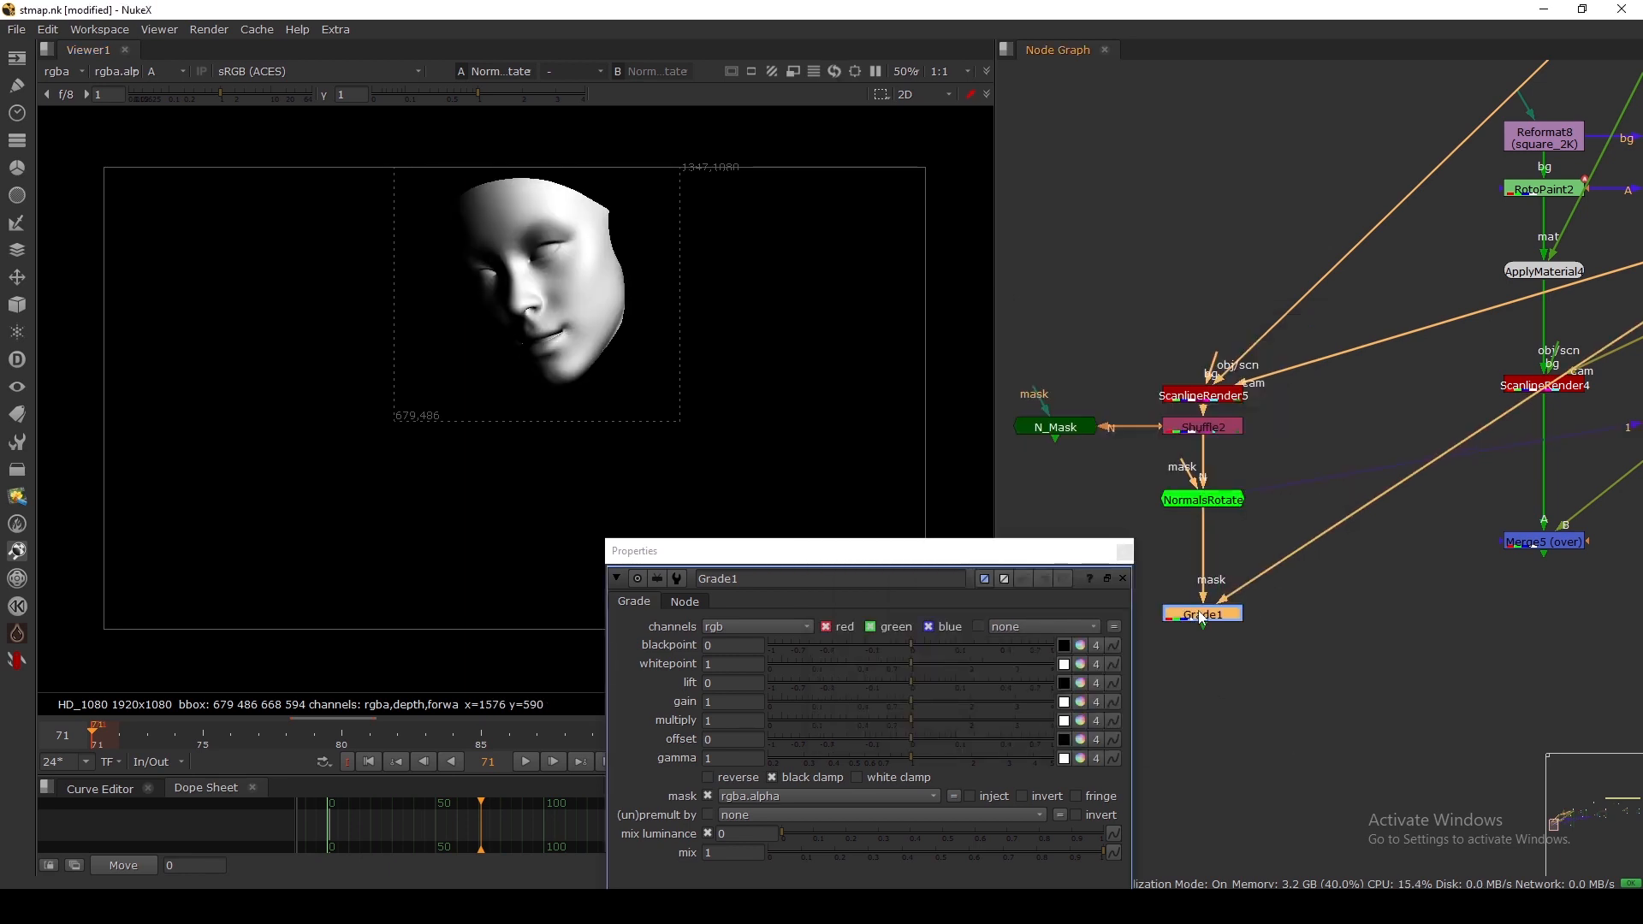
# Step: View the footage through Grade1 and raise its gain above 1 to brighten the masked side of the face
pyautogui.press('1')
pyautogui.moveTo(734, 554); pyautogui.dragTo(835, 419)
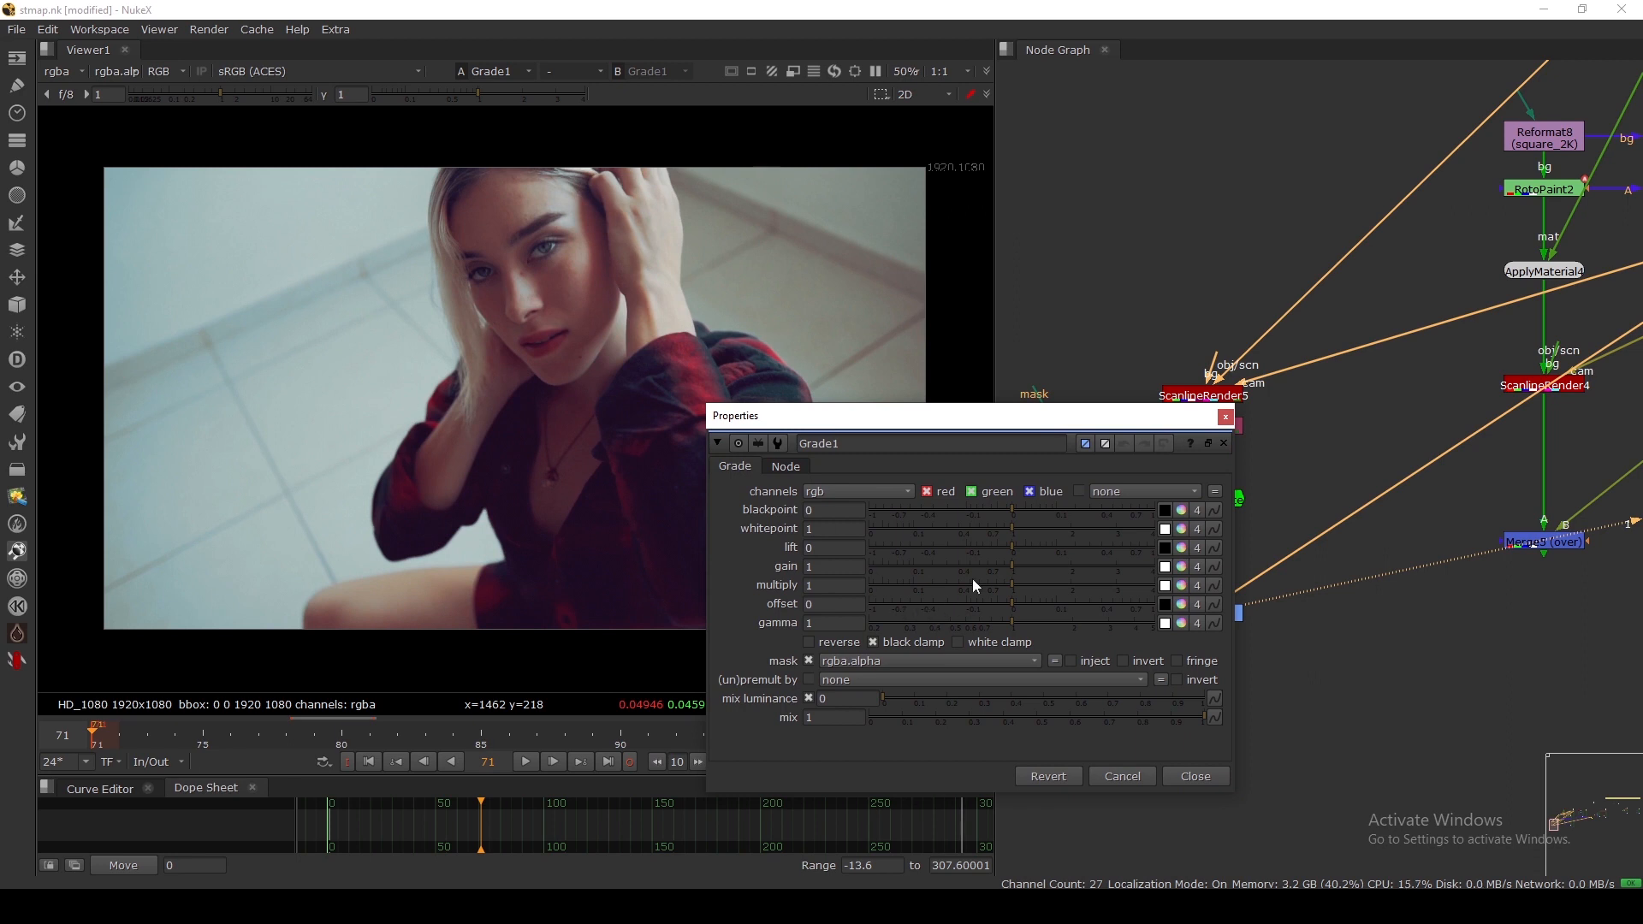
pyautogui.moveTo(1013, 566); pyautogui.dragTo(1076, 567)
pyautogui.click(1225, 417)
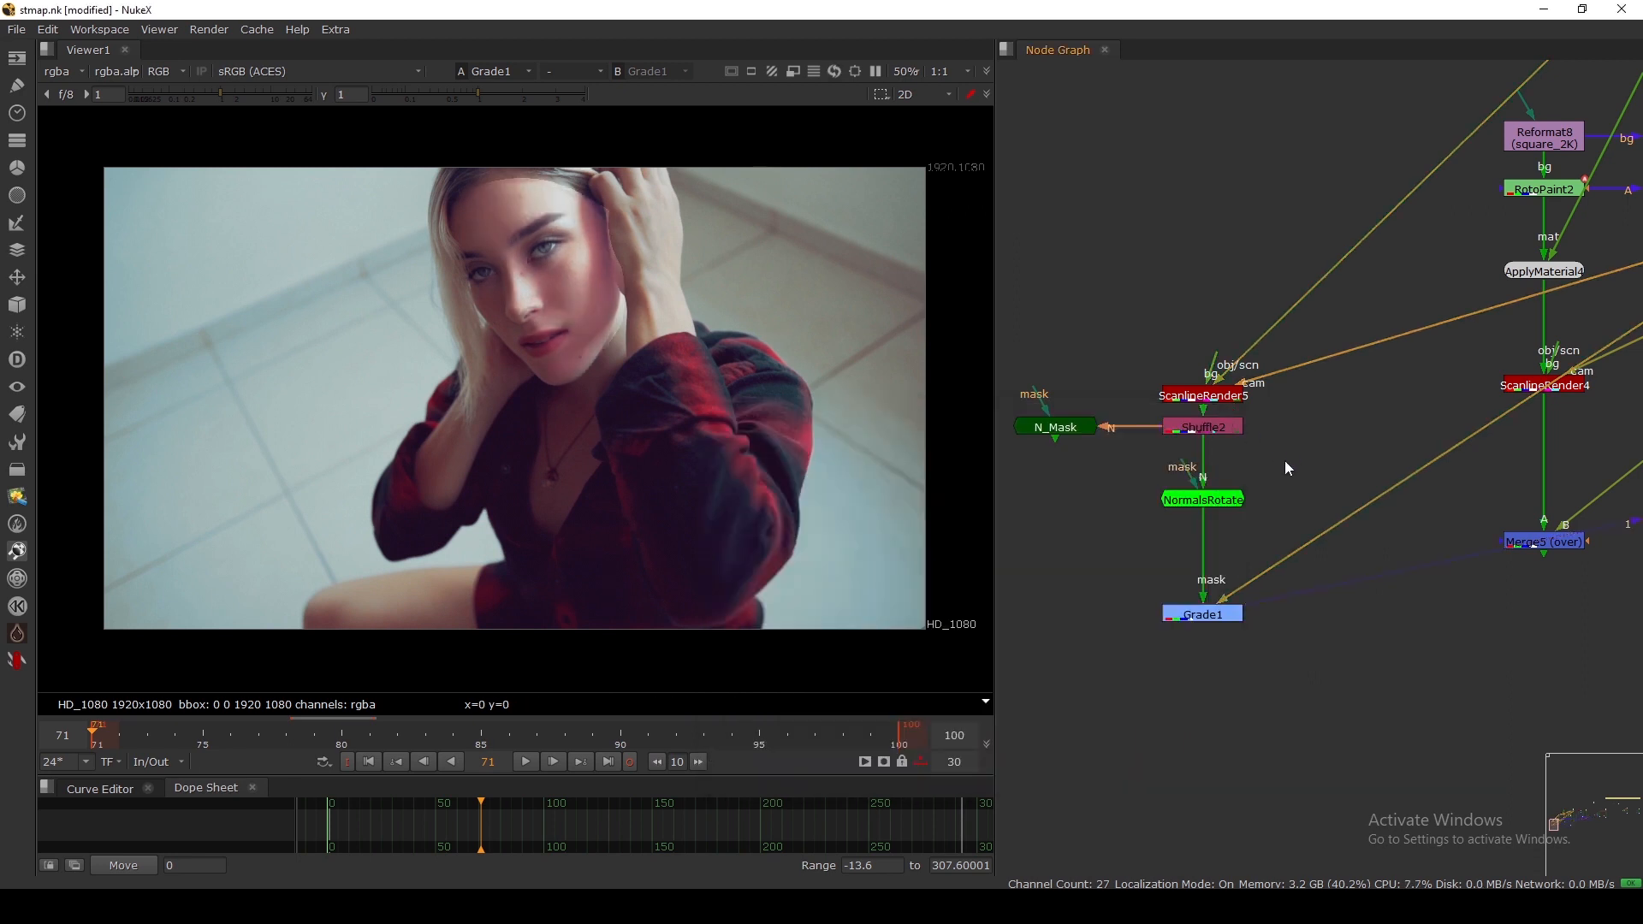
# Step: Adjust NormalsRotate's manual rotation to shift the light on the face and inspect the graded face up close
pyautogui.doubleClick(1212, 504)
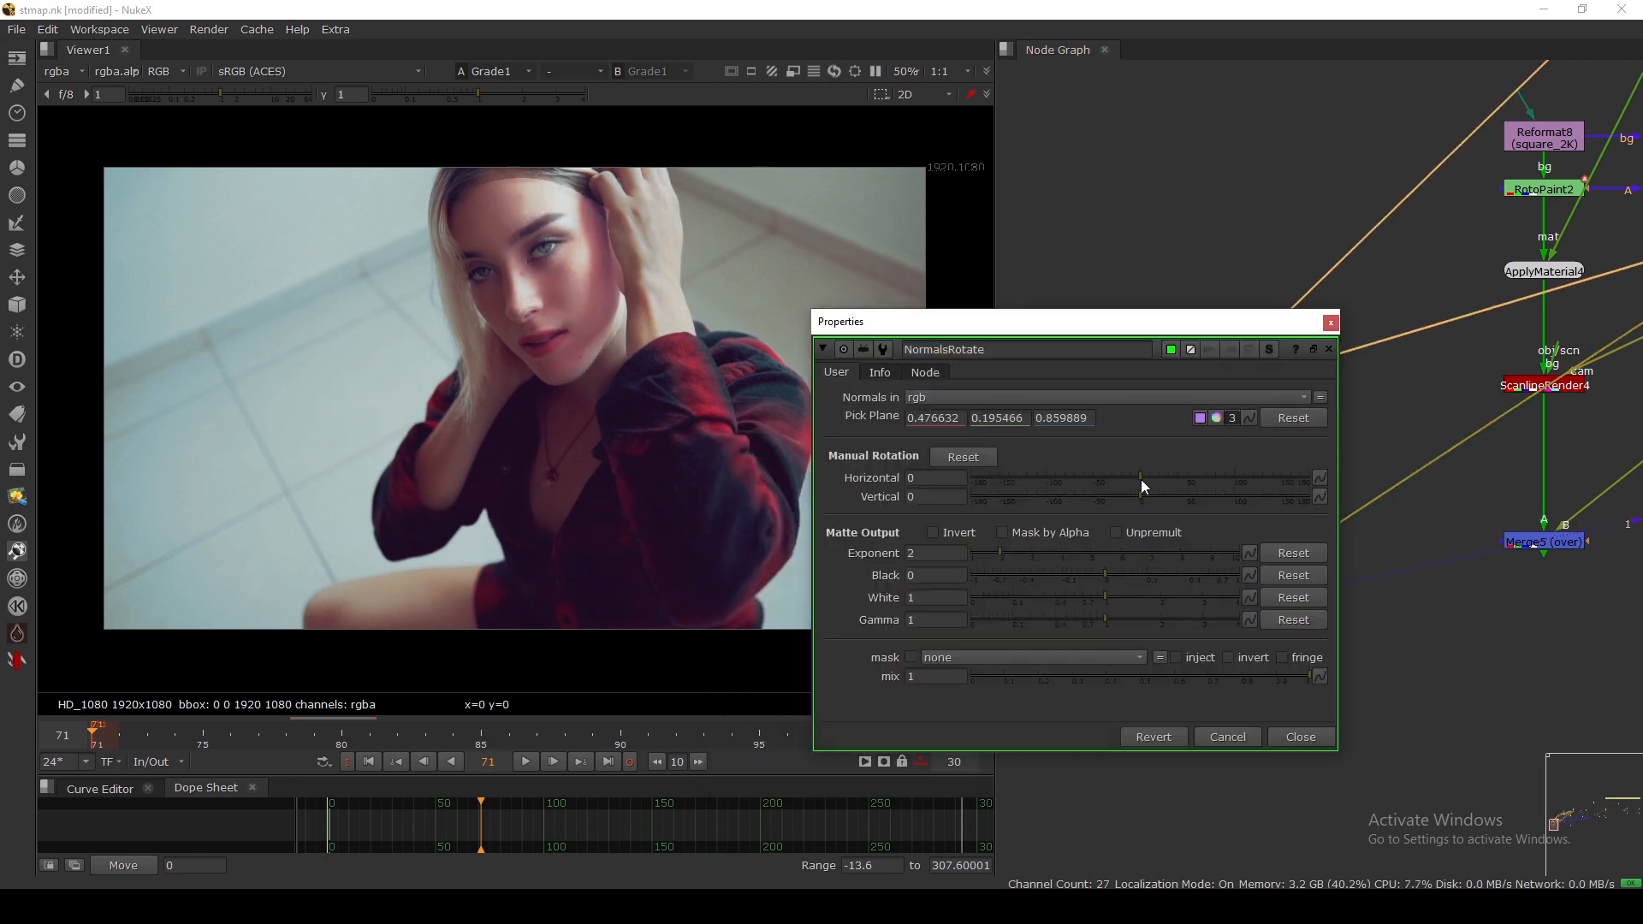
pyautogui.moveTo(1142, 479)
pyautogui.mouseDown()
pyautogui.moveTo(1167, 480)
pyautogui.moveTo(1107, 495)
pyautogui.moveTo(1169, 501)
pyautogui.mouseUp()
pyautogui.click(1287, 735)
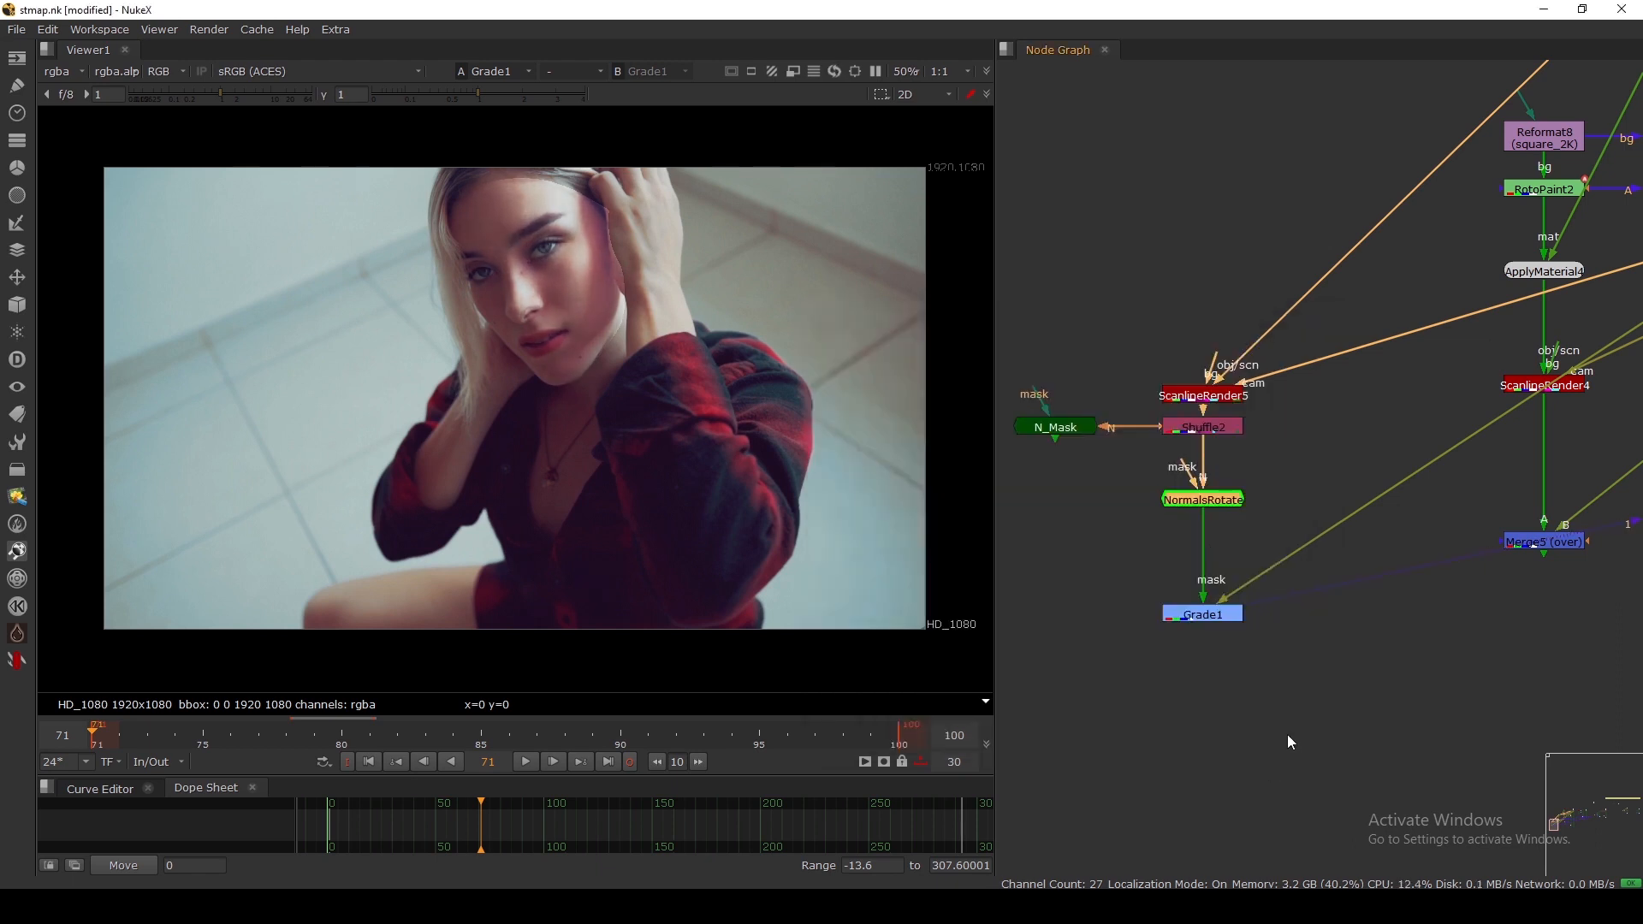
pyautogui.hotkey('ctrl', 'z')
pyautogui.click(1288, 739)
pyautogui.scroll(3, 526, 275)
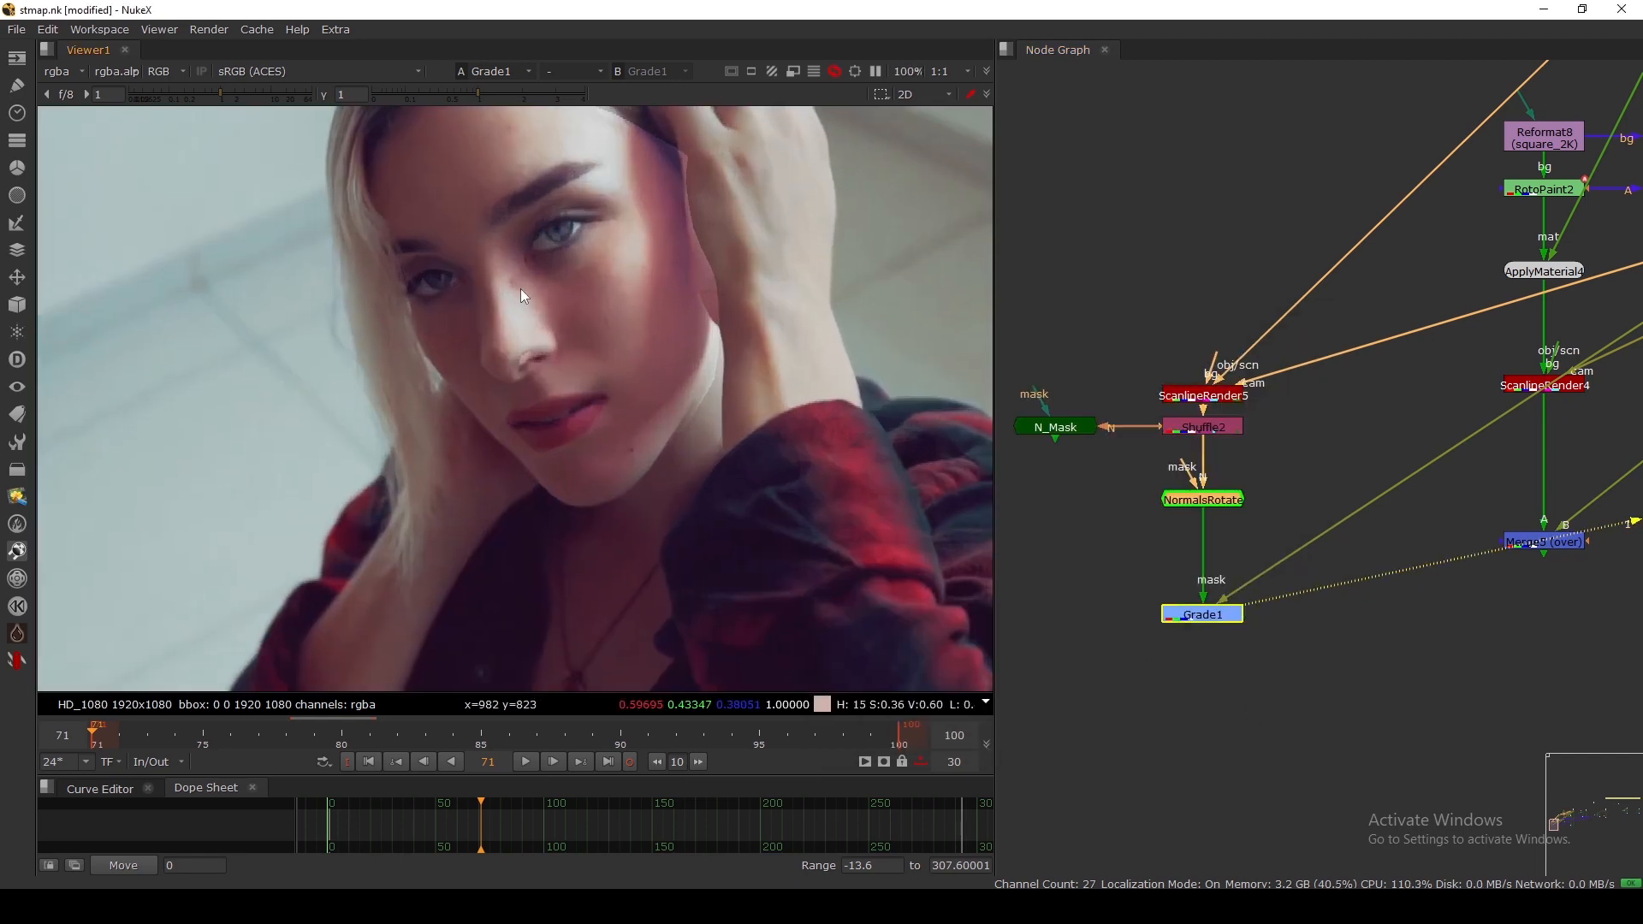
pyautogui.click(1189, 614)
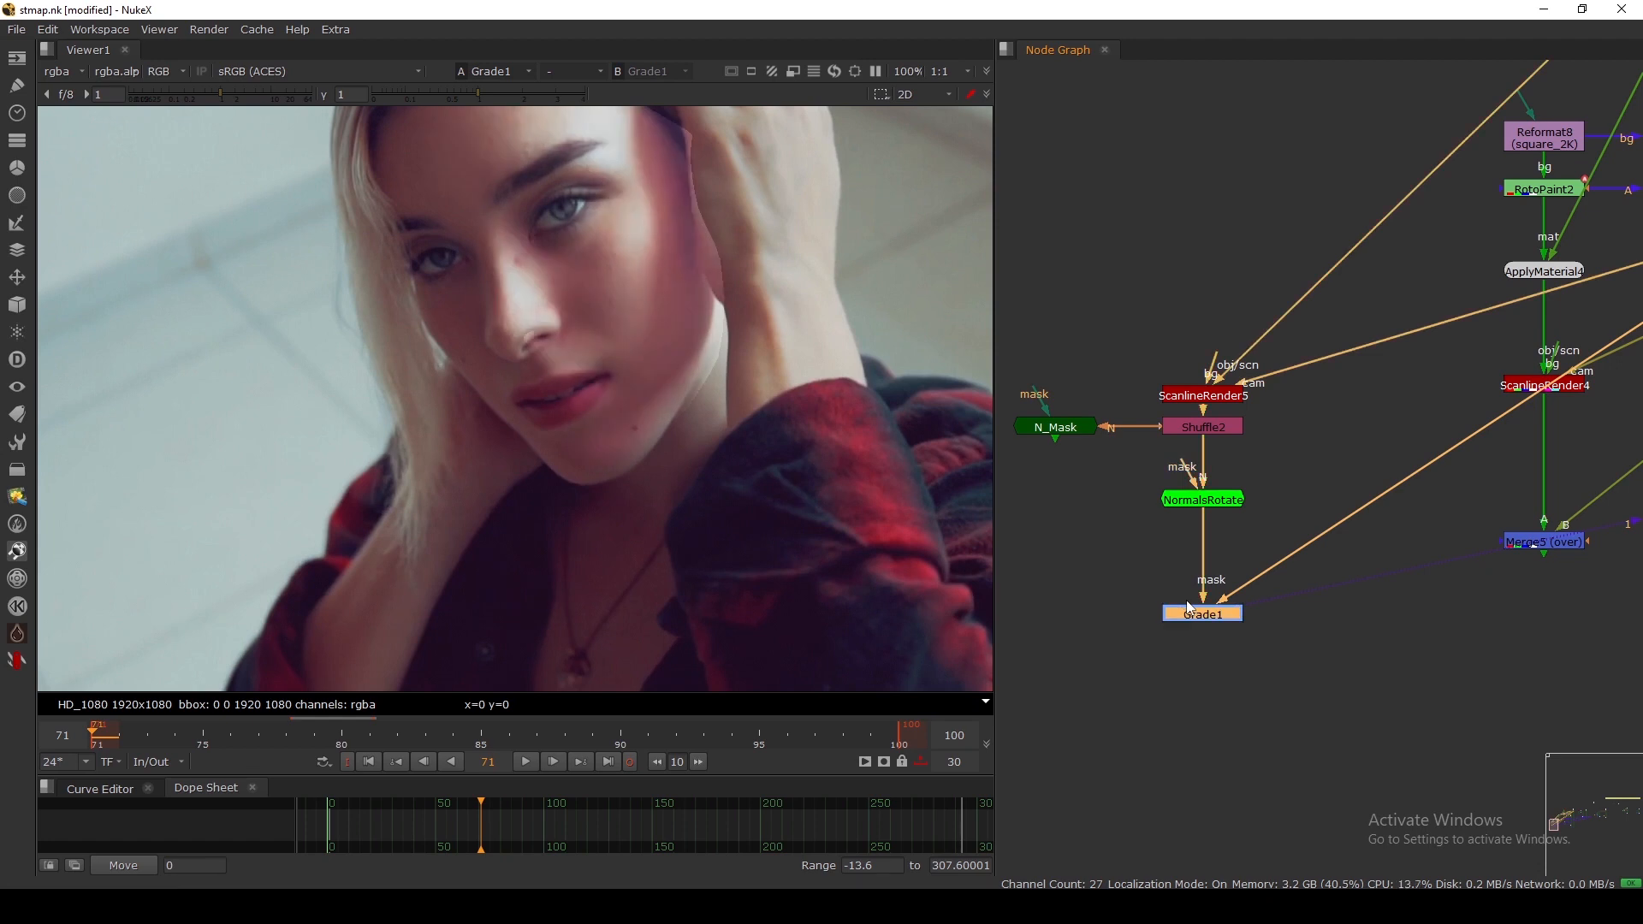
pyautogui.scroll(-3, 692, 462)
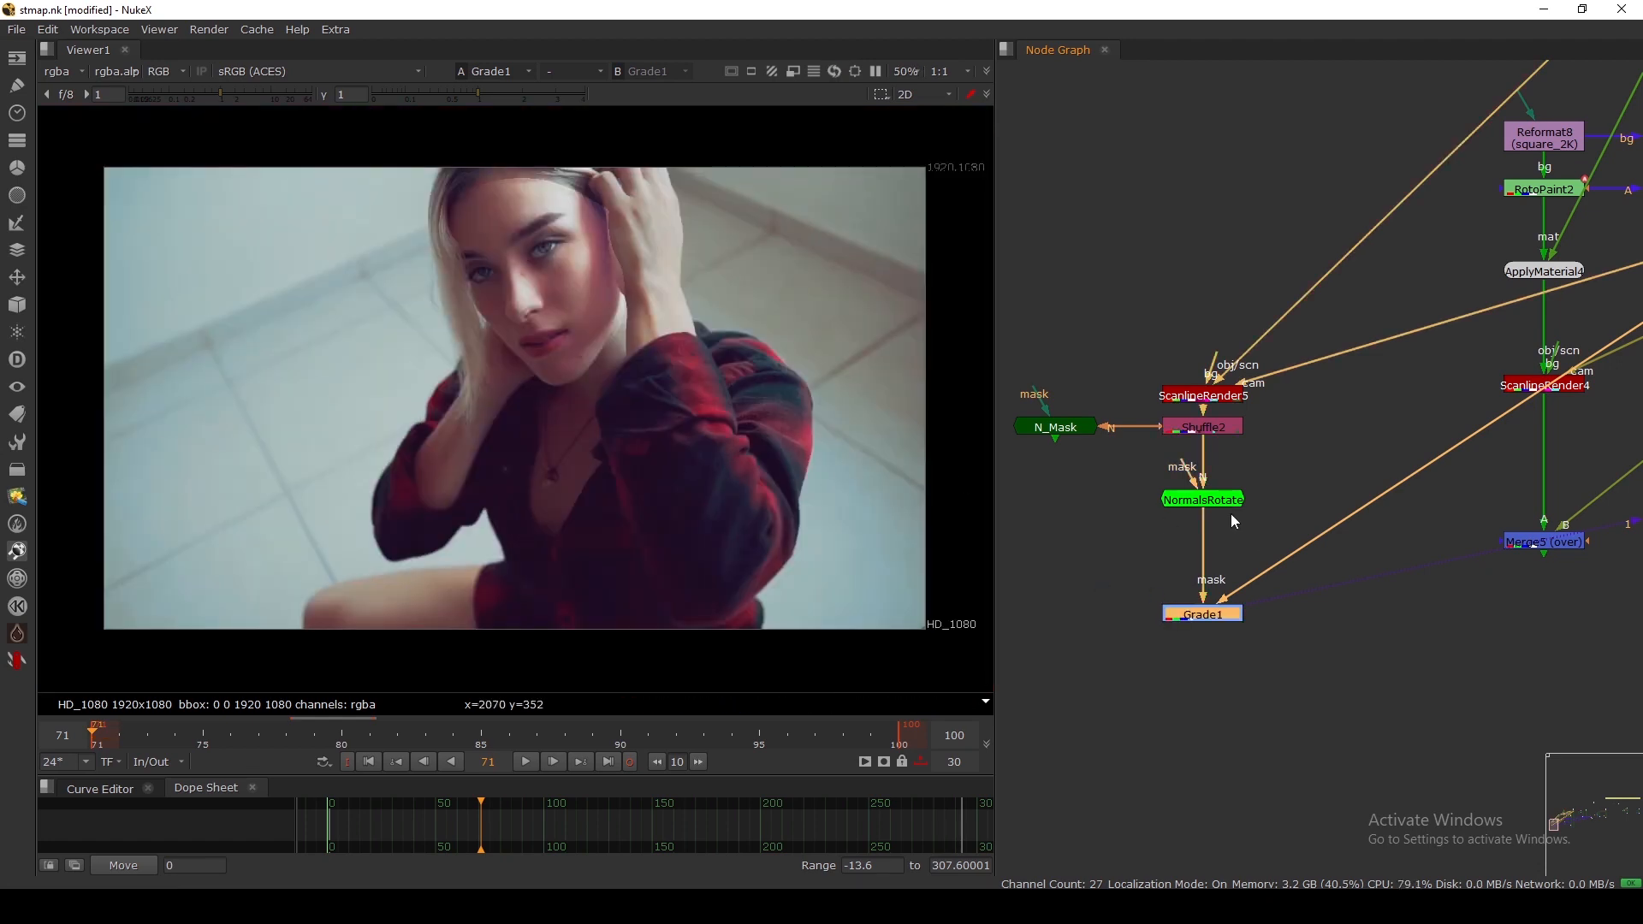
# Step: Display the rotated NormalsRotate mask in the viewer as alpha
pyautogui.moveTo(1220, 501); pyautogui.dragTo(1219, 484)
pyautogui.press('1')
pyautogui.press('a')
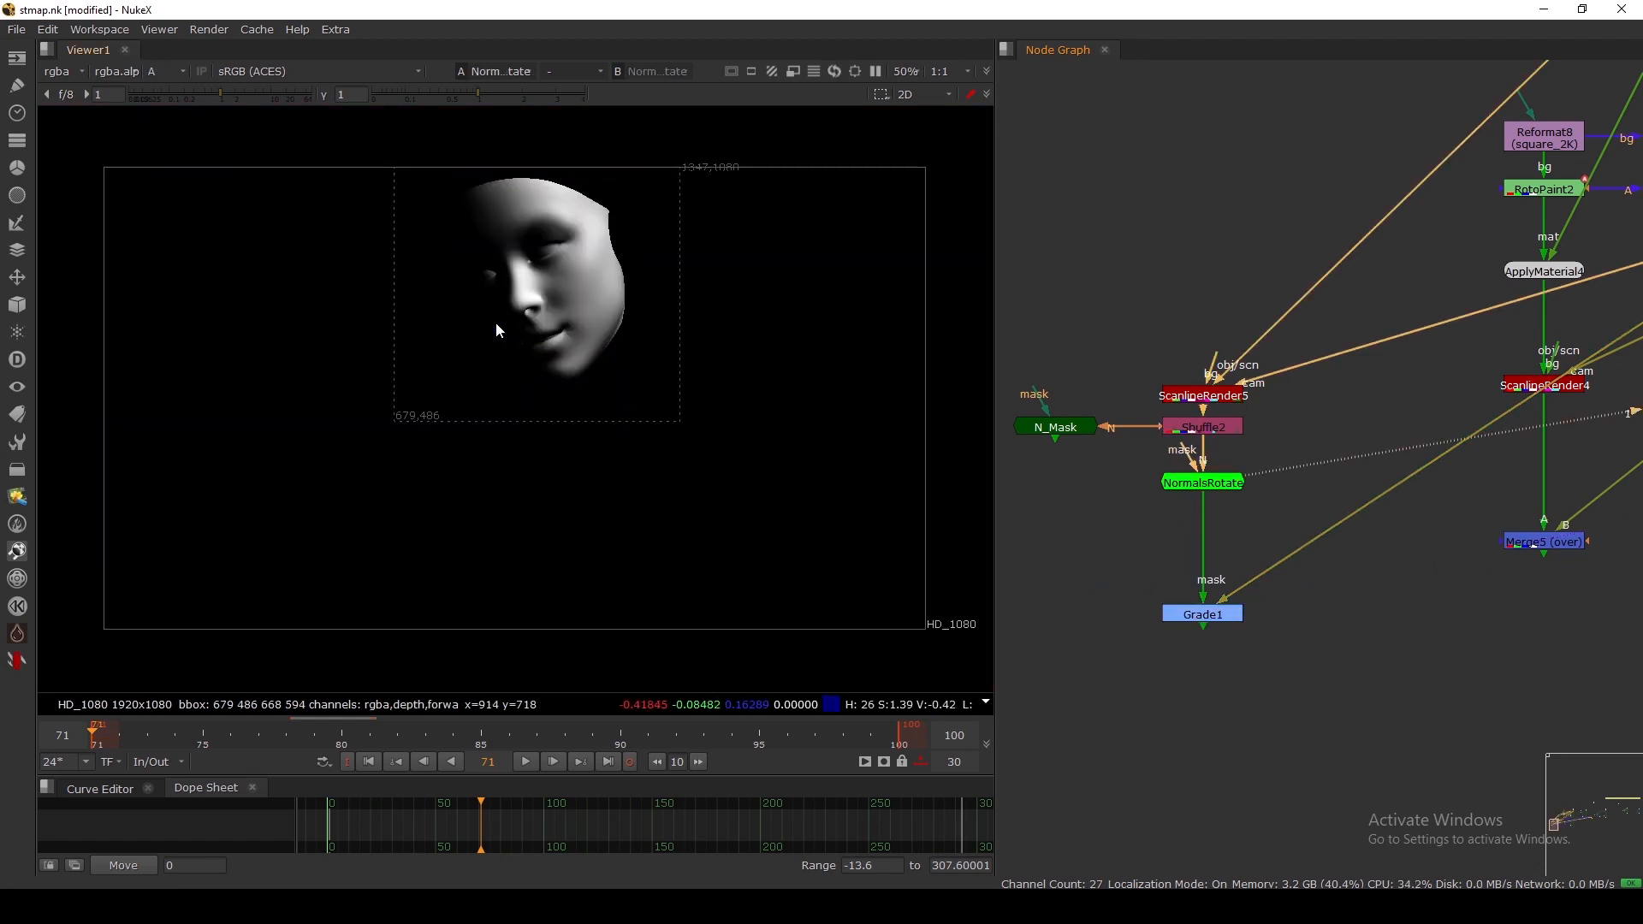
# Step: Review the relighting, texture painting and projection branches across the node graph
pyautogui.scroll(-4, 1199, 383)
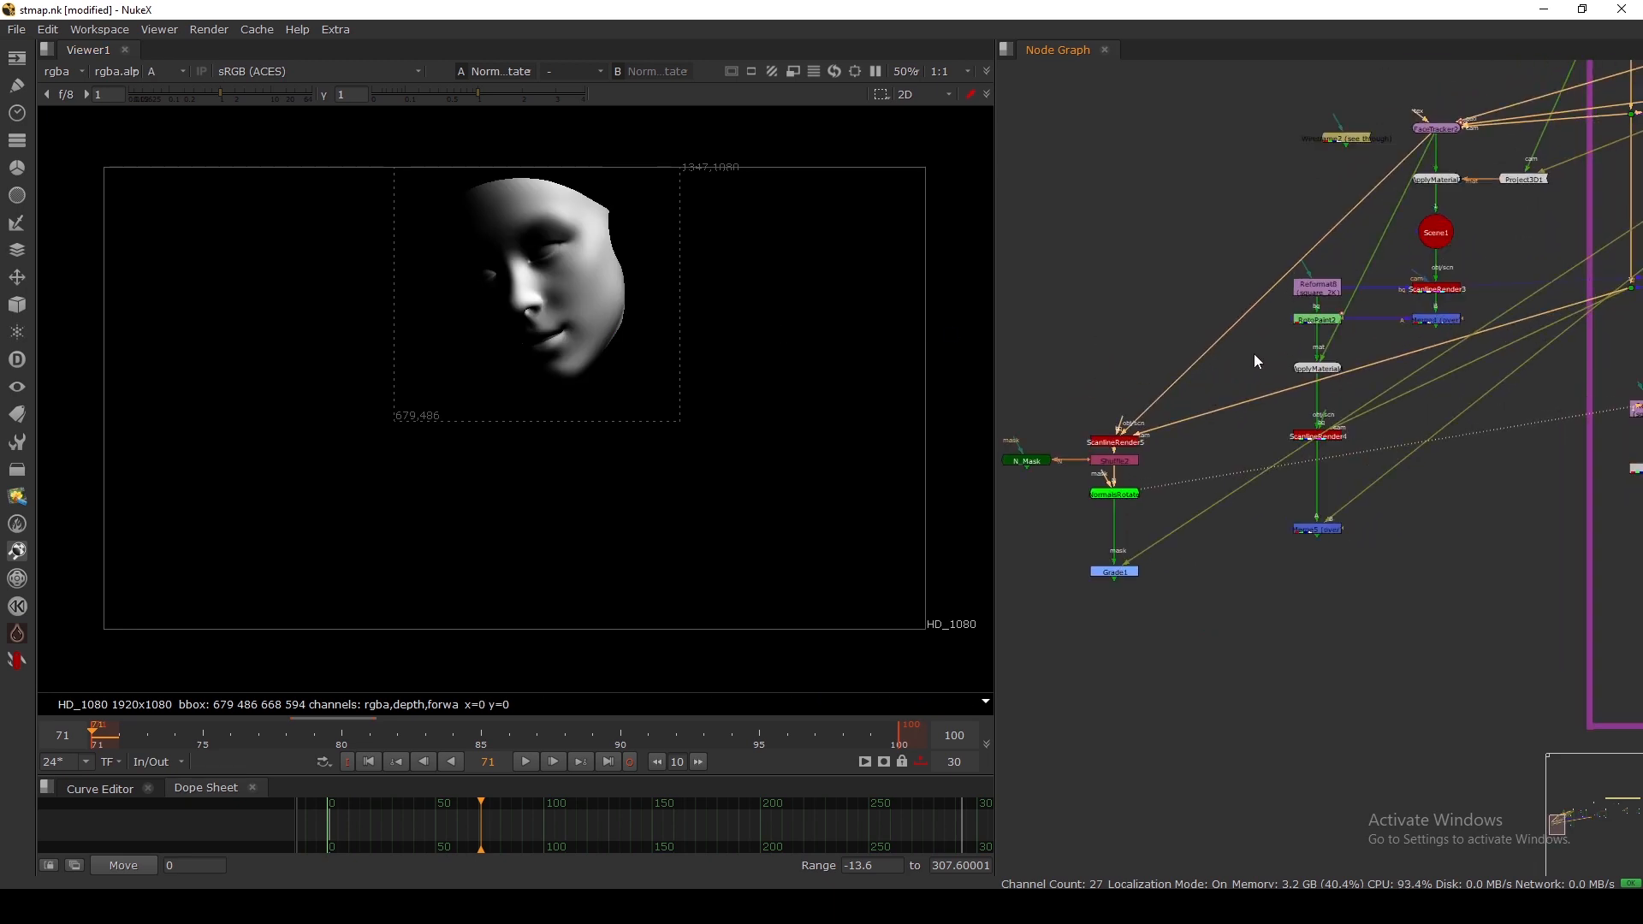
pyautogui.moveTo(1258, 361); pyautogui.dragTo(1352, 381, button='middle')
pyautogui.moveTo(1104, 357); pyautogui.dragTo(1369, 632)
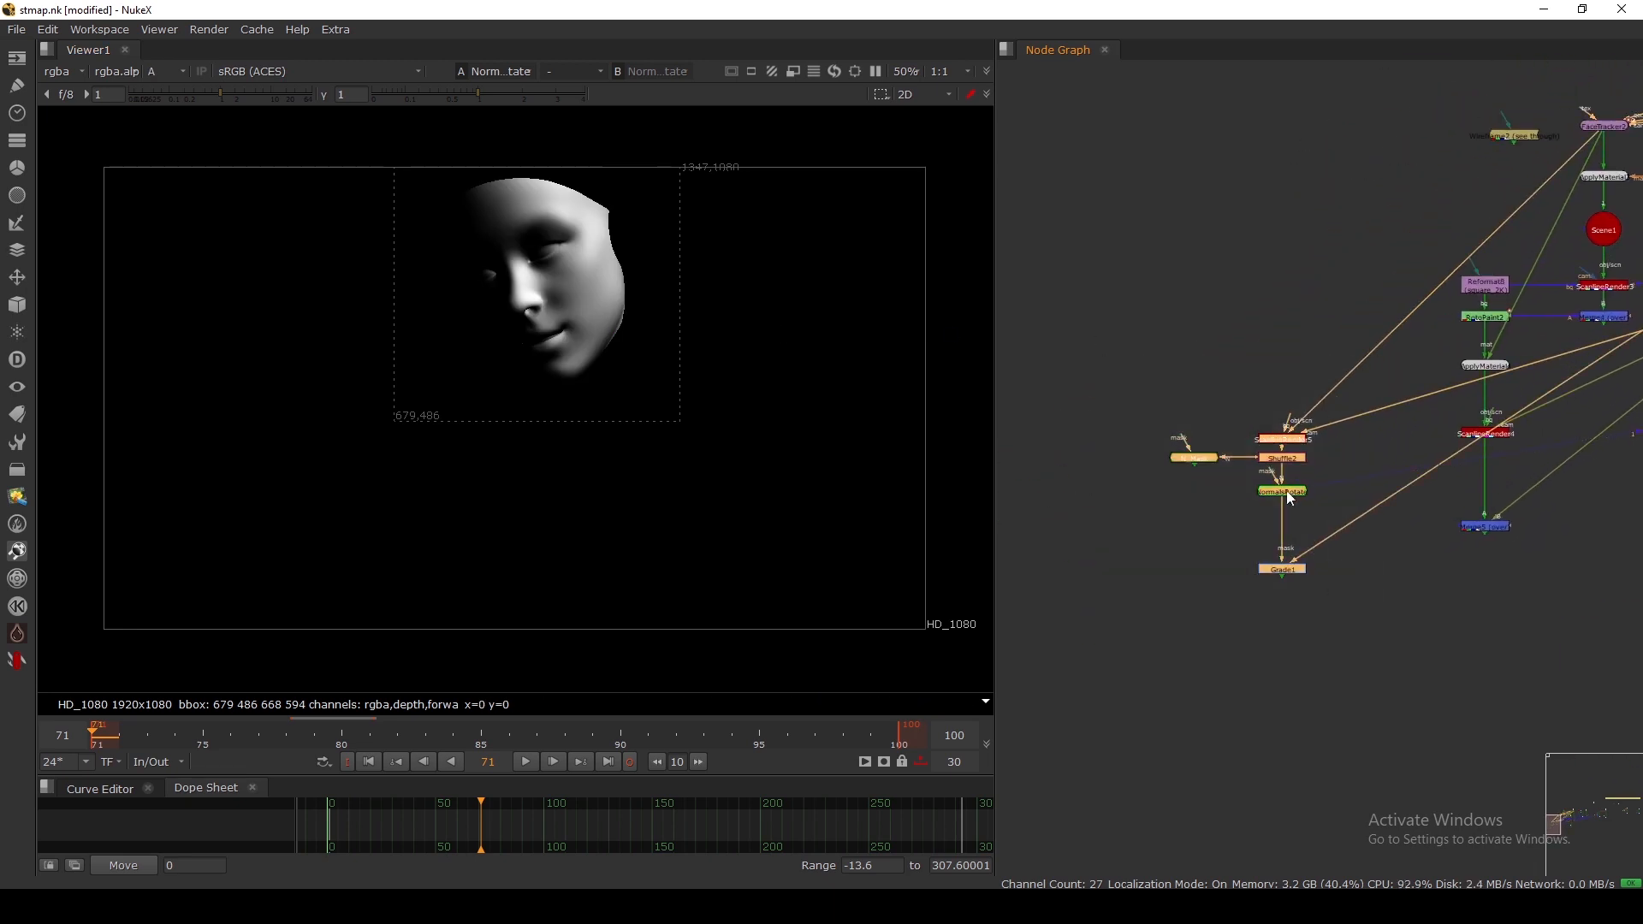
pyautogui.moveTo(1415, 496); pyautogui.dragTo(1151, 555, button='middle')
pyautogui.moveTo(1141, 302); pyautogui.dragTo(1387, 699)
pyautogui.scroll(-3, 1383, 373)
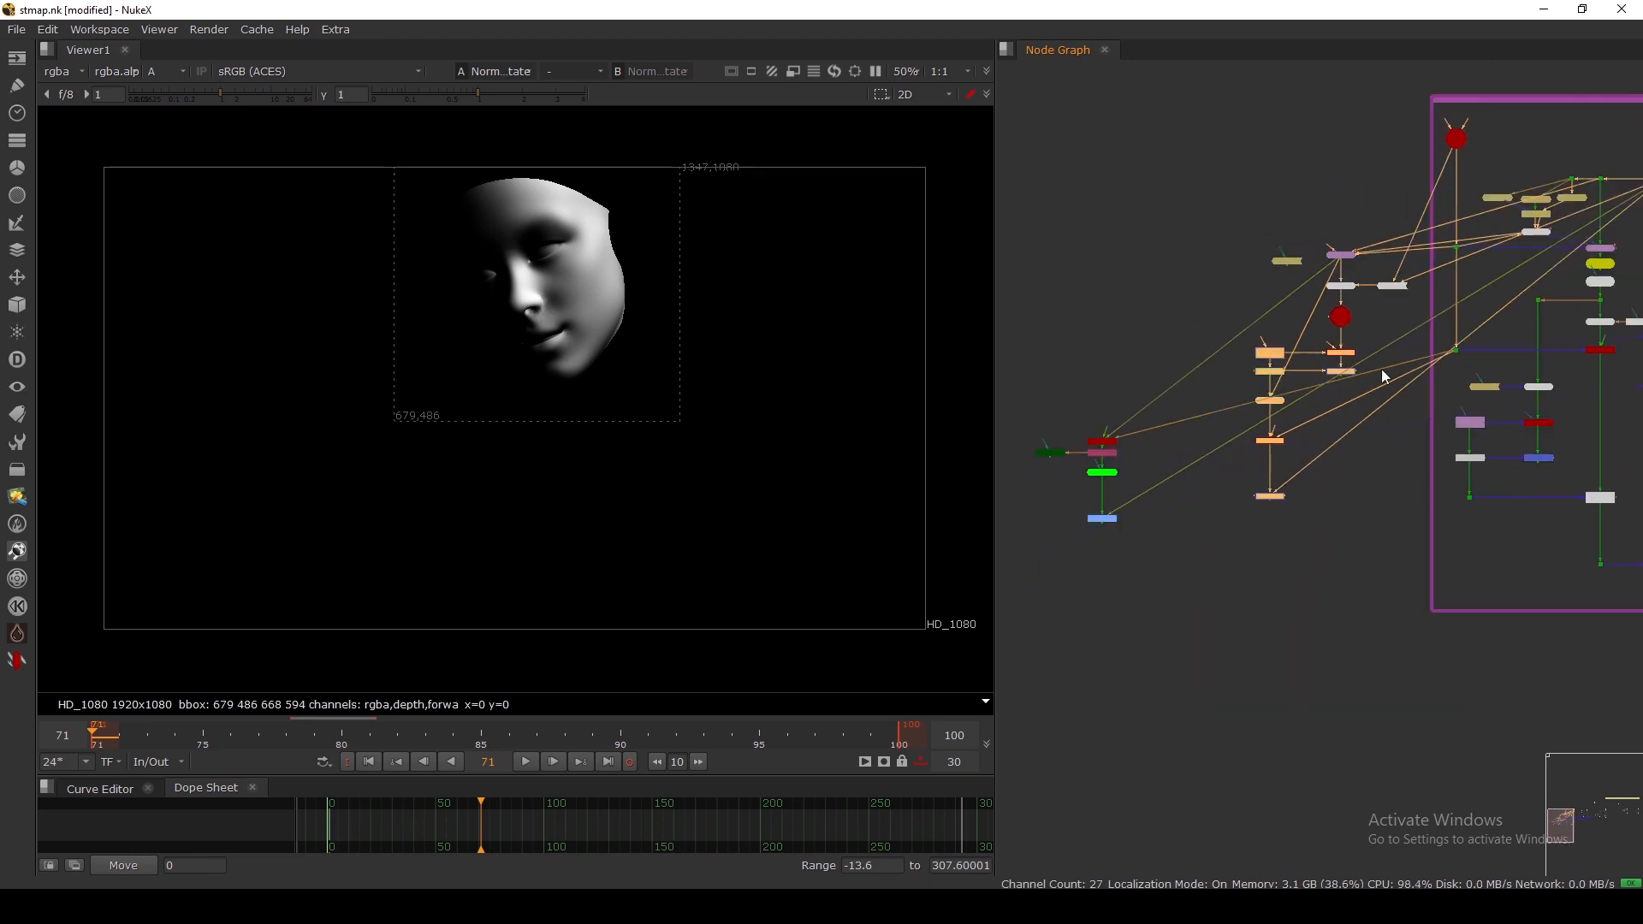
pyautogui.moveTo(1526, 387); pyautogui.dragTo(1255, 438, button='middle')
pyautogui.scroll(3, 1337, 557)
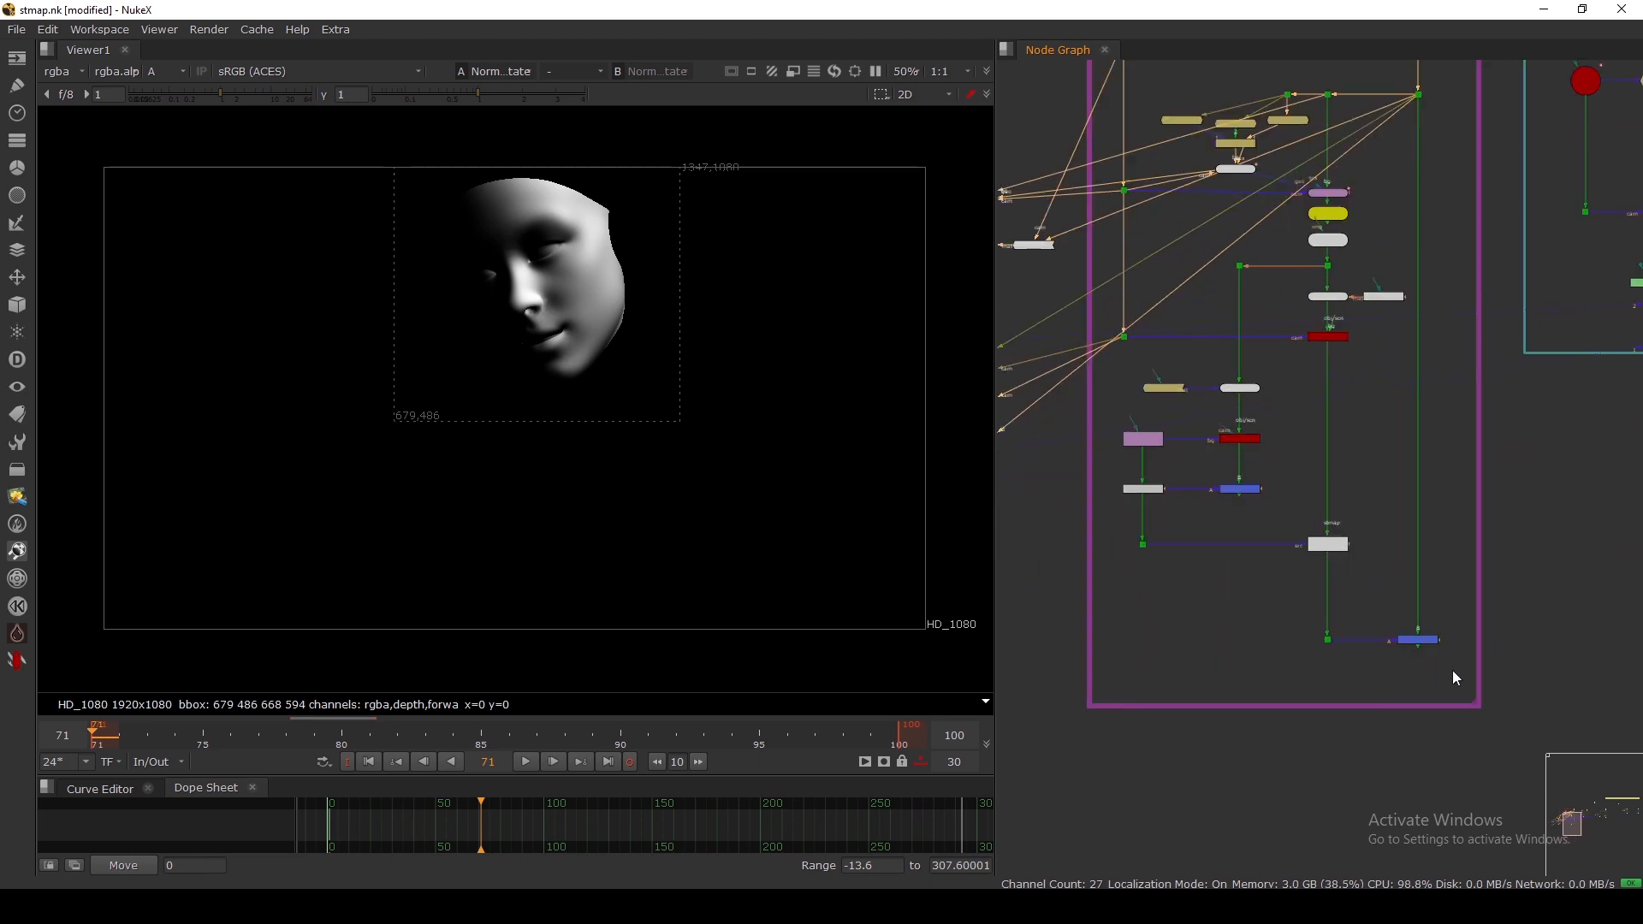
pyautogui.moveTo(1466, 671); pyautogui.dragTo(1106, 230)
pyautogui.scroll(-3, 1301, 365)
pyautogui.scroll(5, 1168, 390)
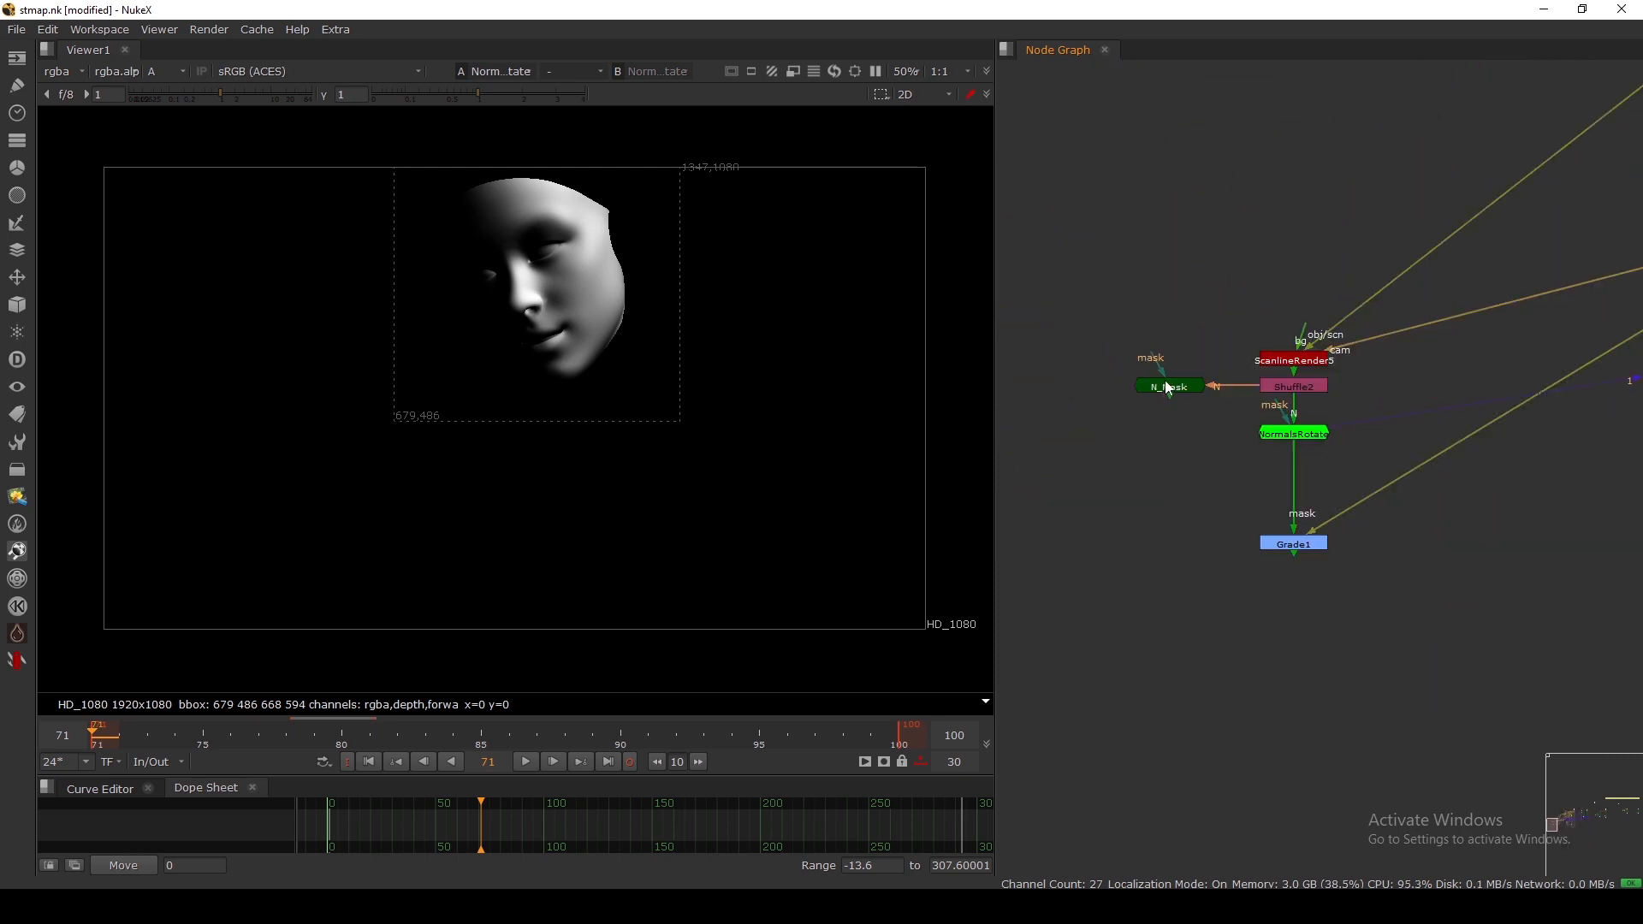
# Step: View the relit footage through Grade1 and frame the entire node graph
pyautogui.click(1168, 387)
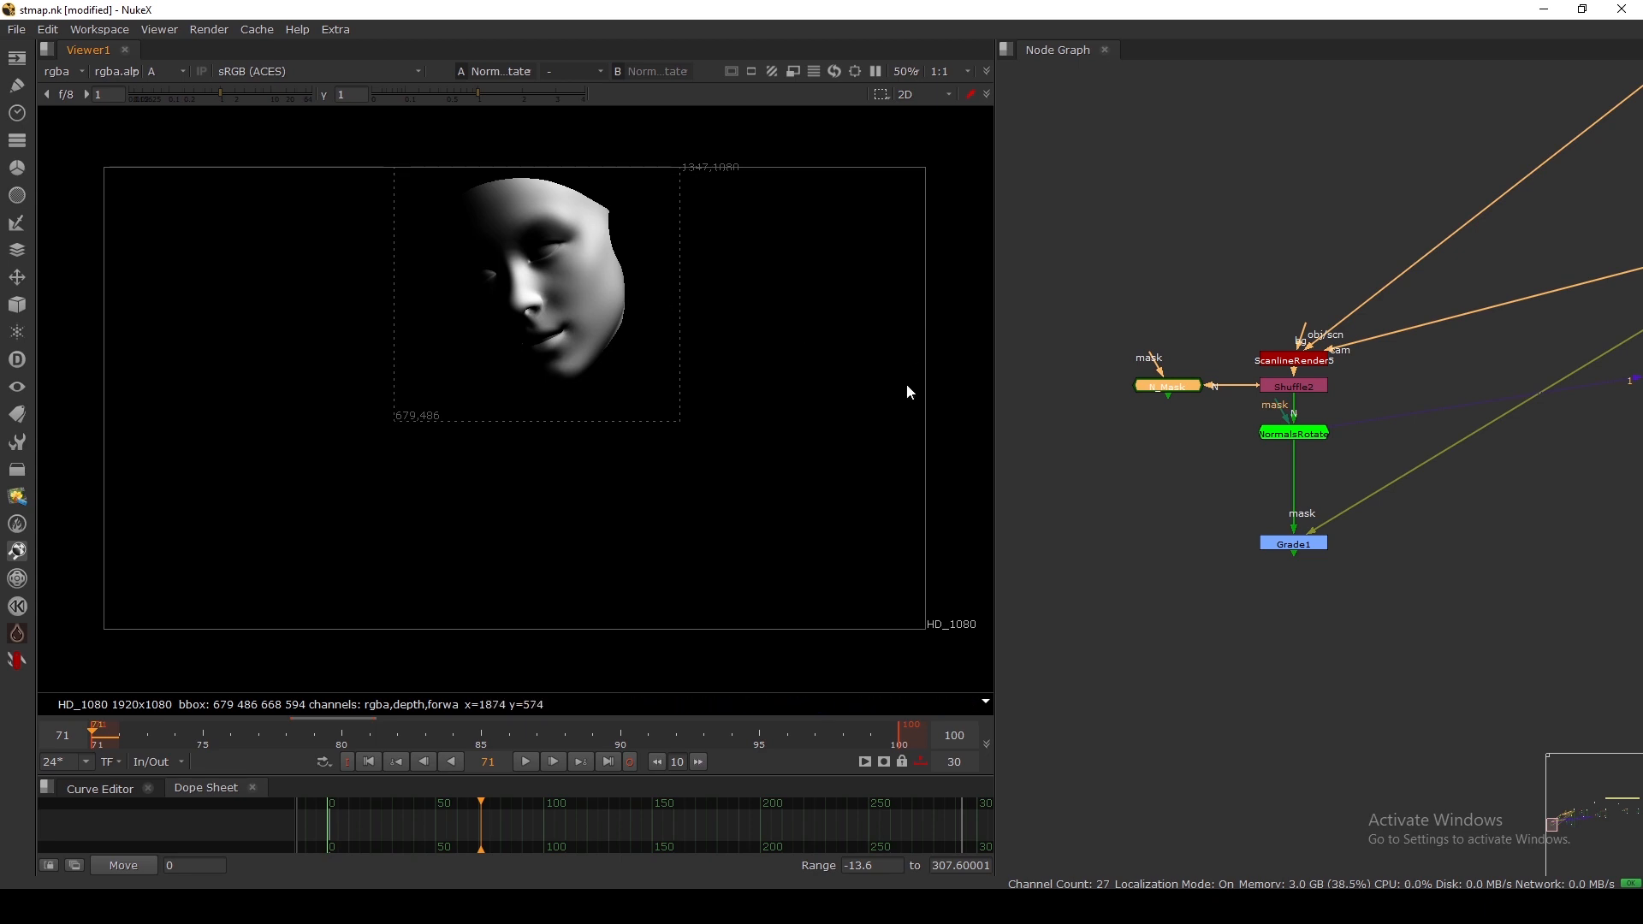
pyautogui.moveTo(1289, 435); pyautogui.dragTo(1288, 443)
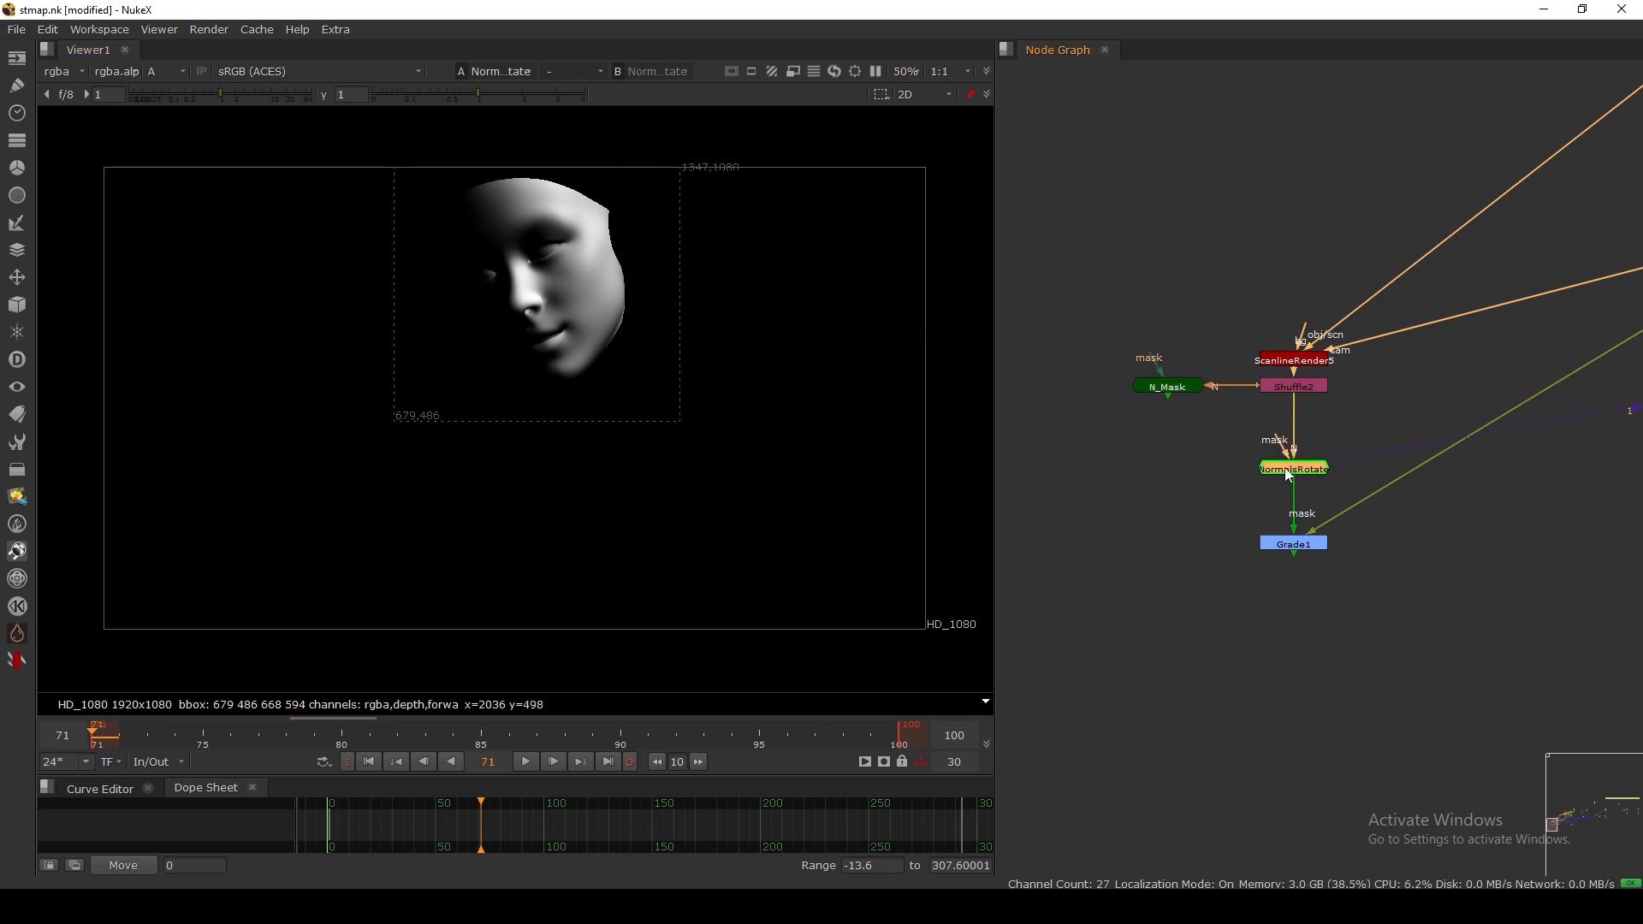
pyautogui.click(1288, 543)
pyautogui.press('1')
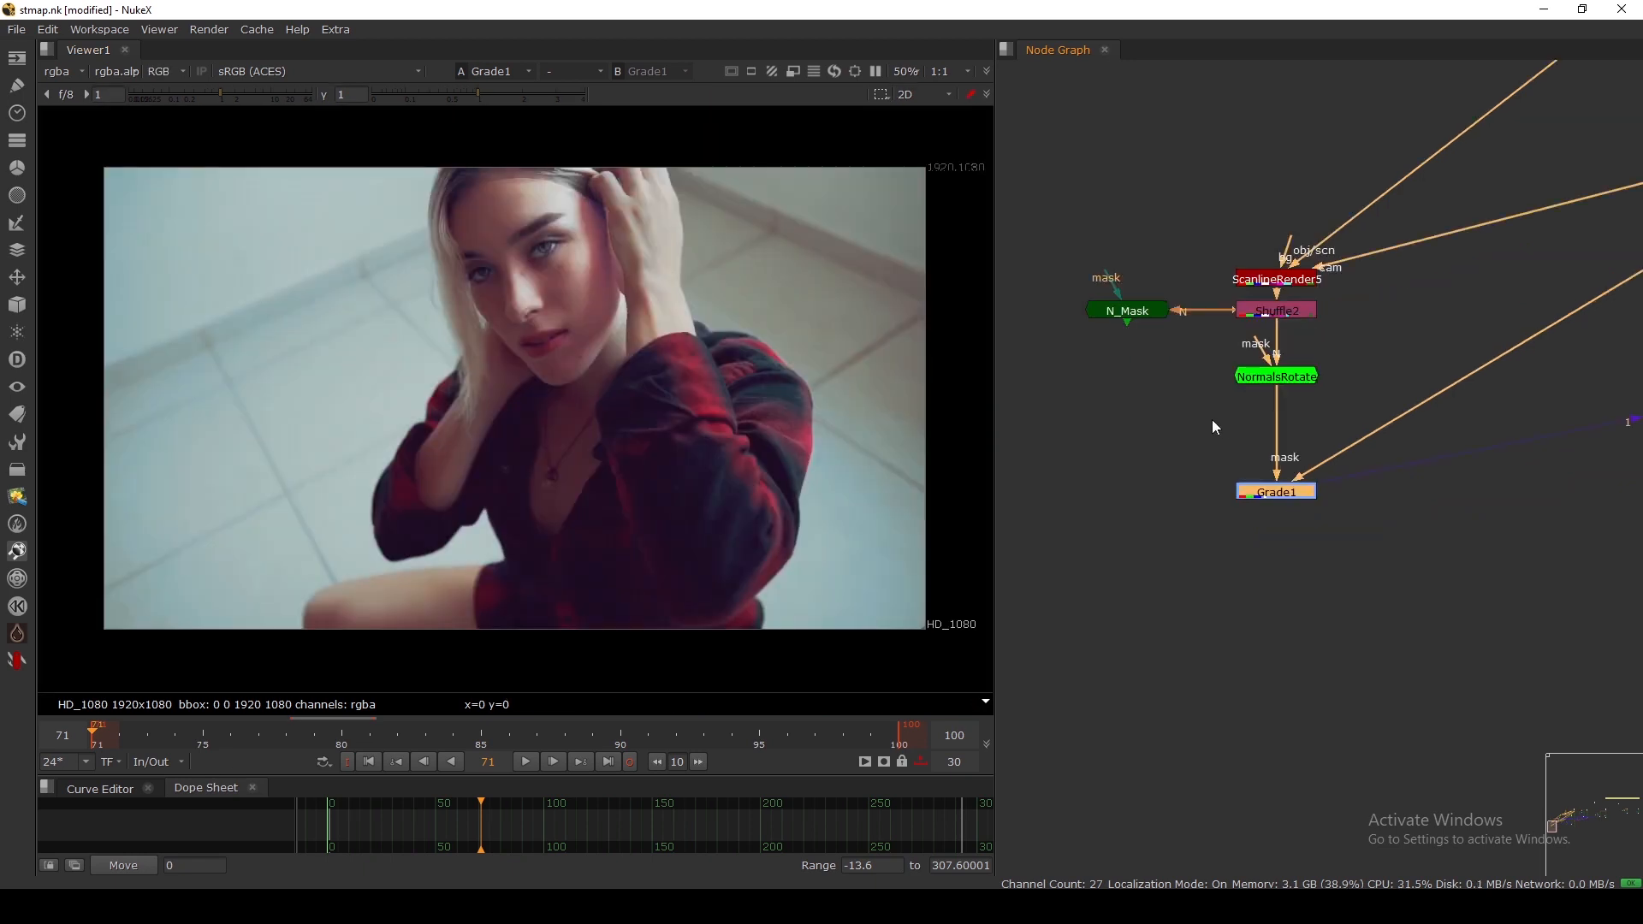
pyautogui.press('f')
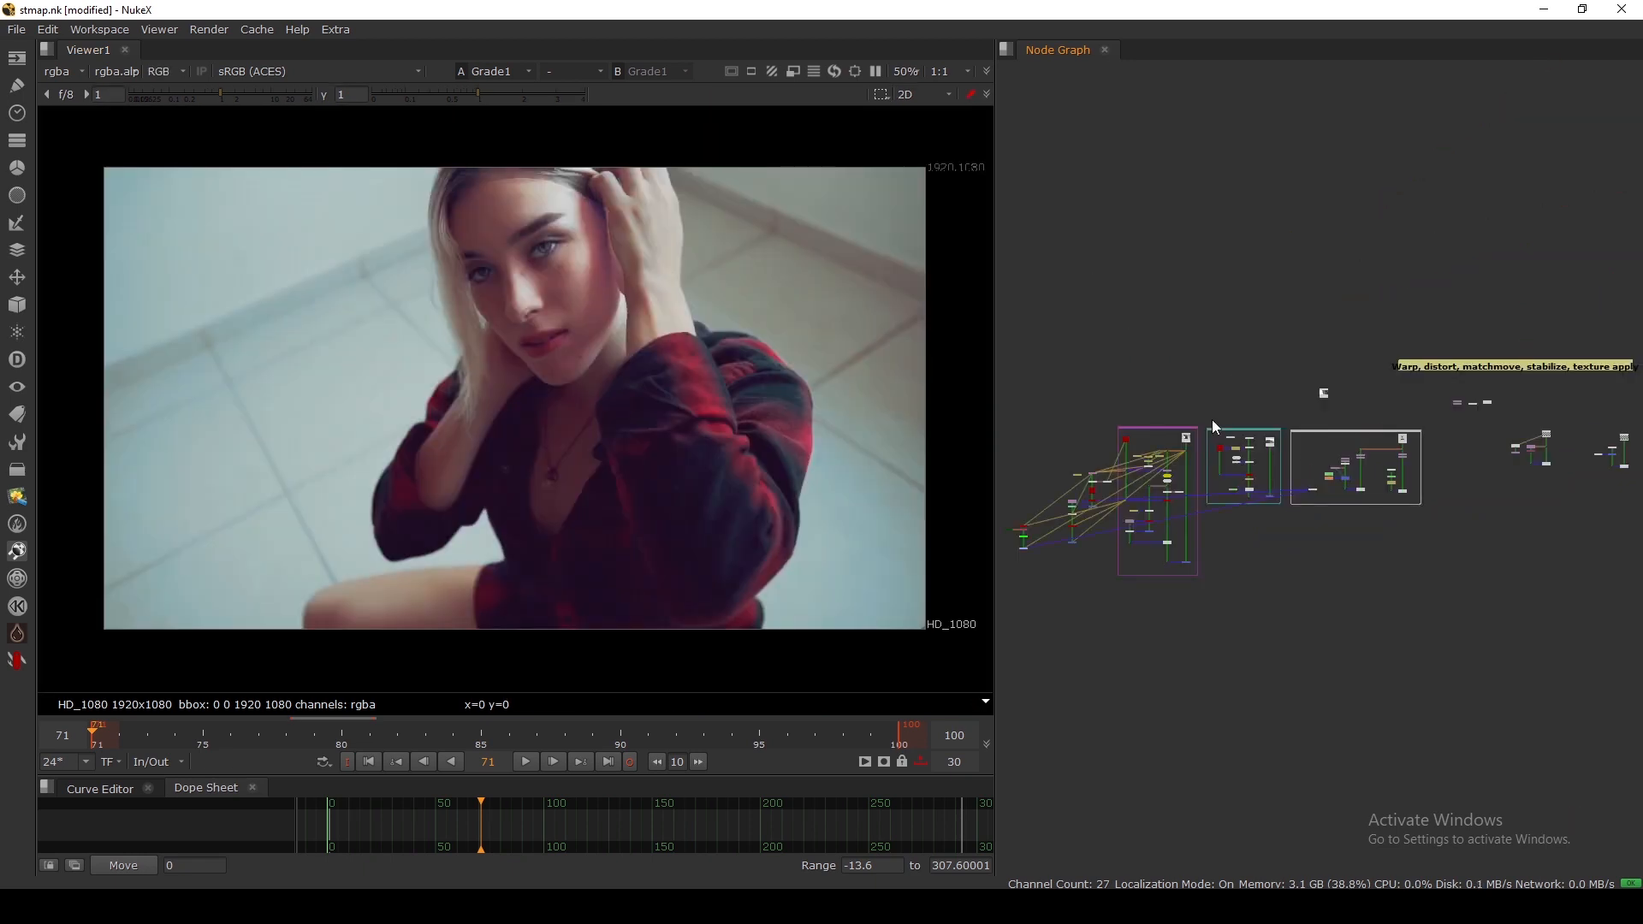